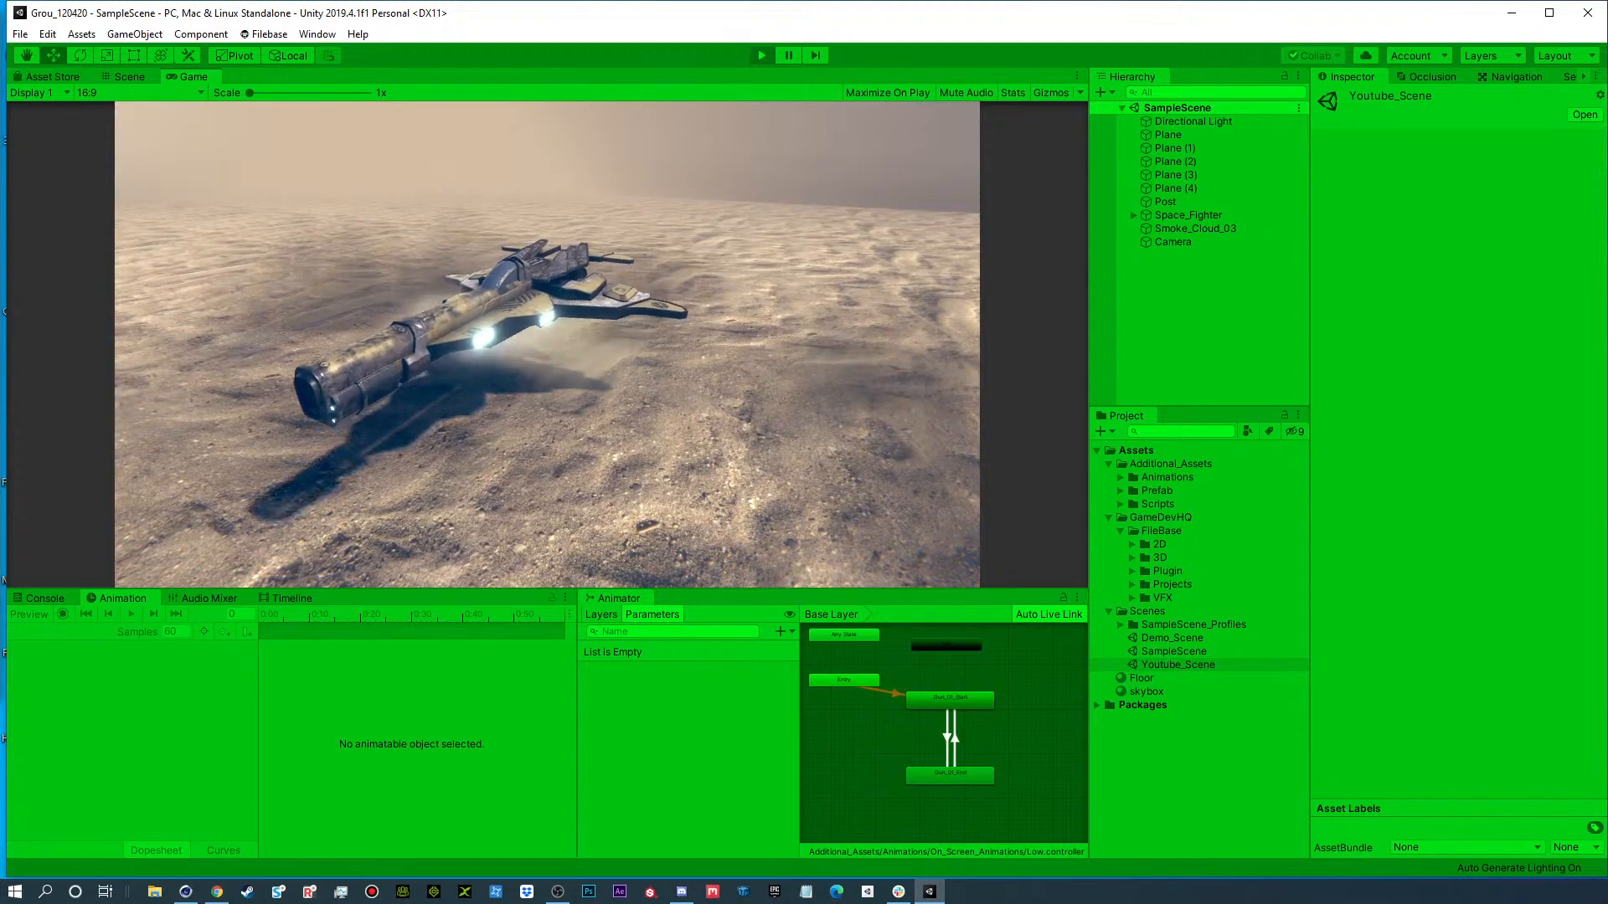
right_click(898, 893)
click(873, 873)
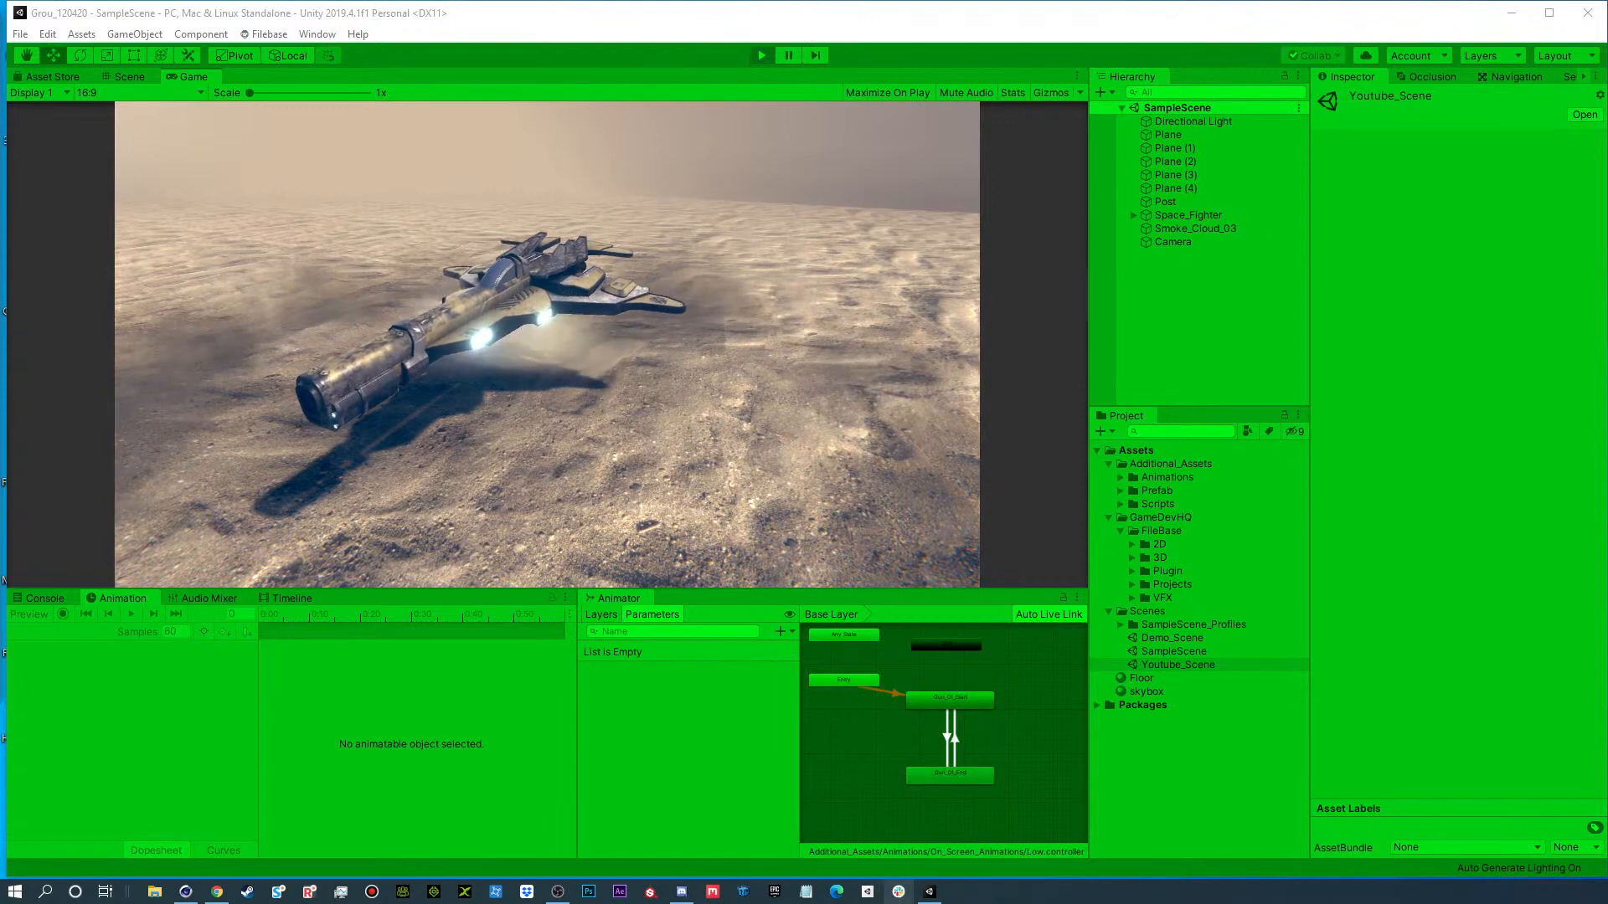
mouse_move(930, 893)
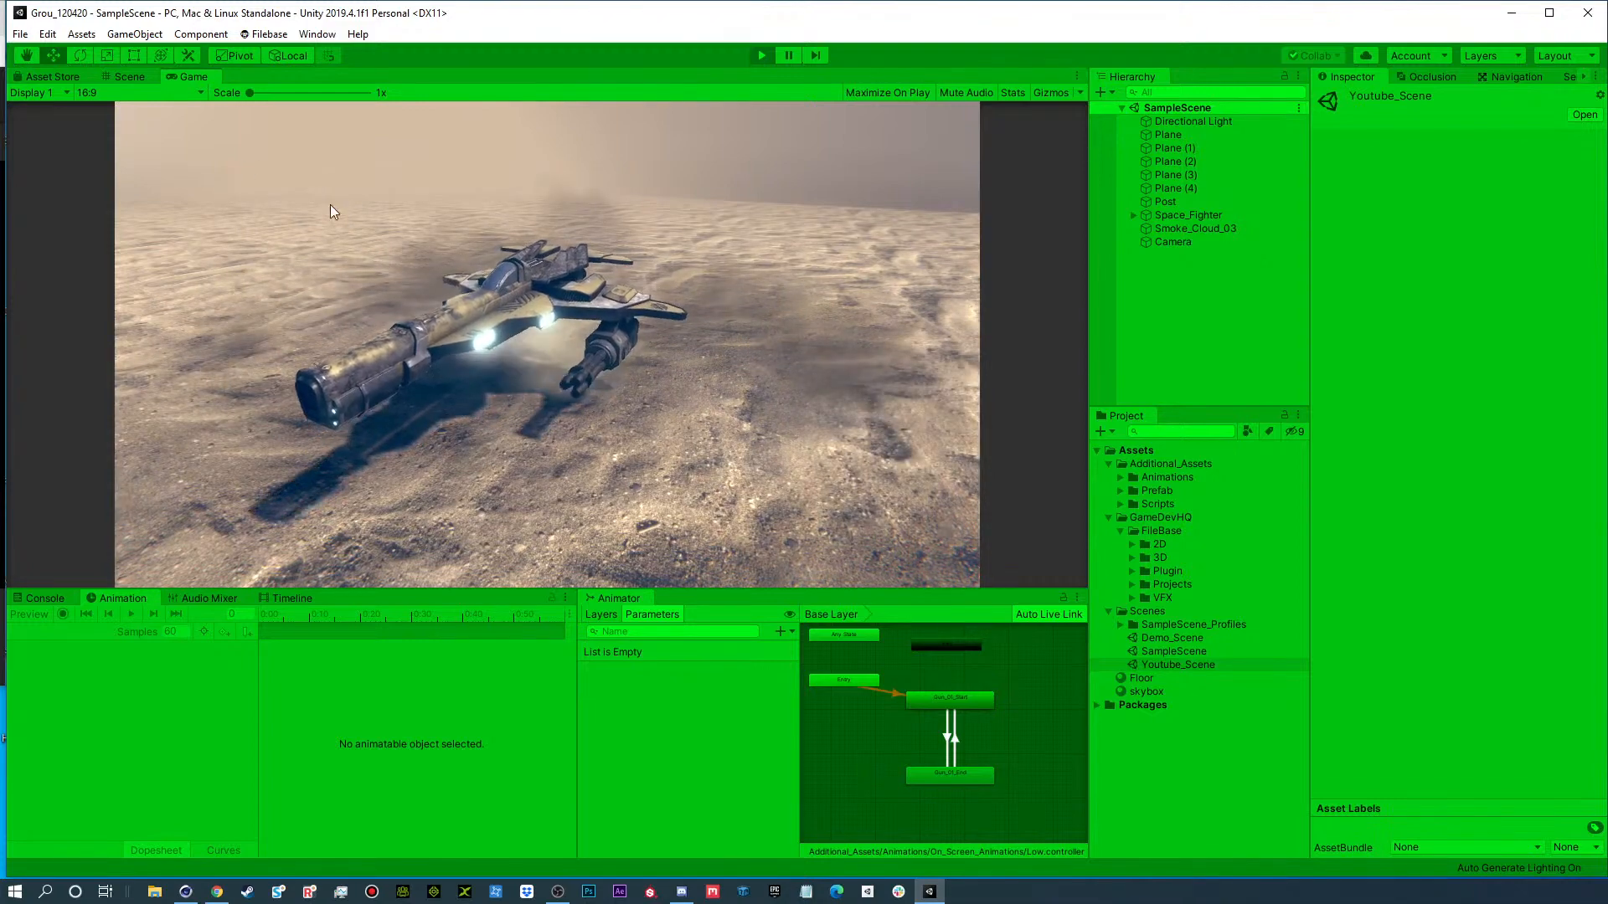
Inspect the hovering space fighter from another angle in the Scene view, and return to the Game view.
click(127, 77)
alt+drag(524, 349, 959, 325)
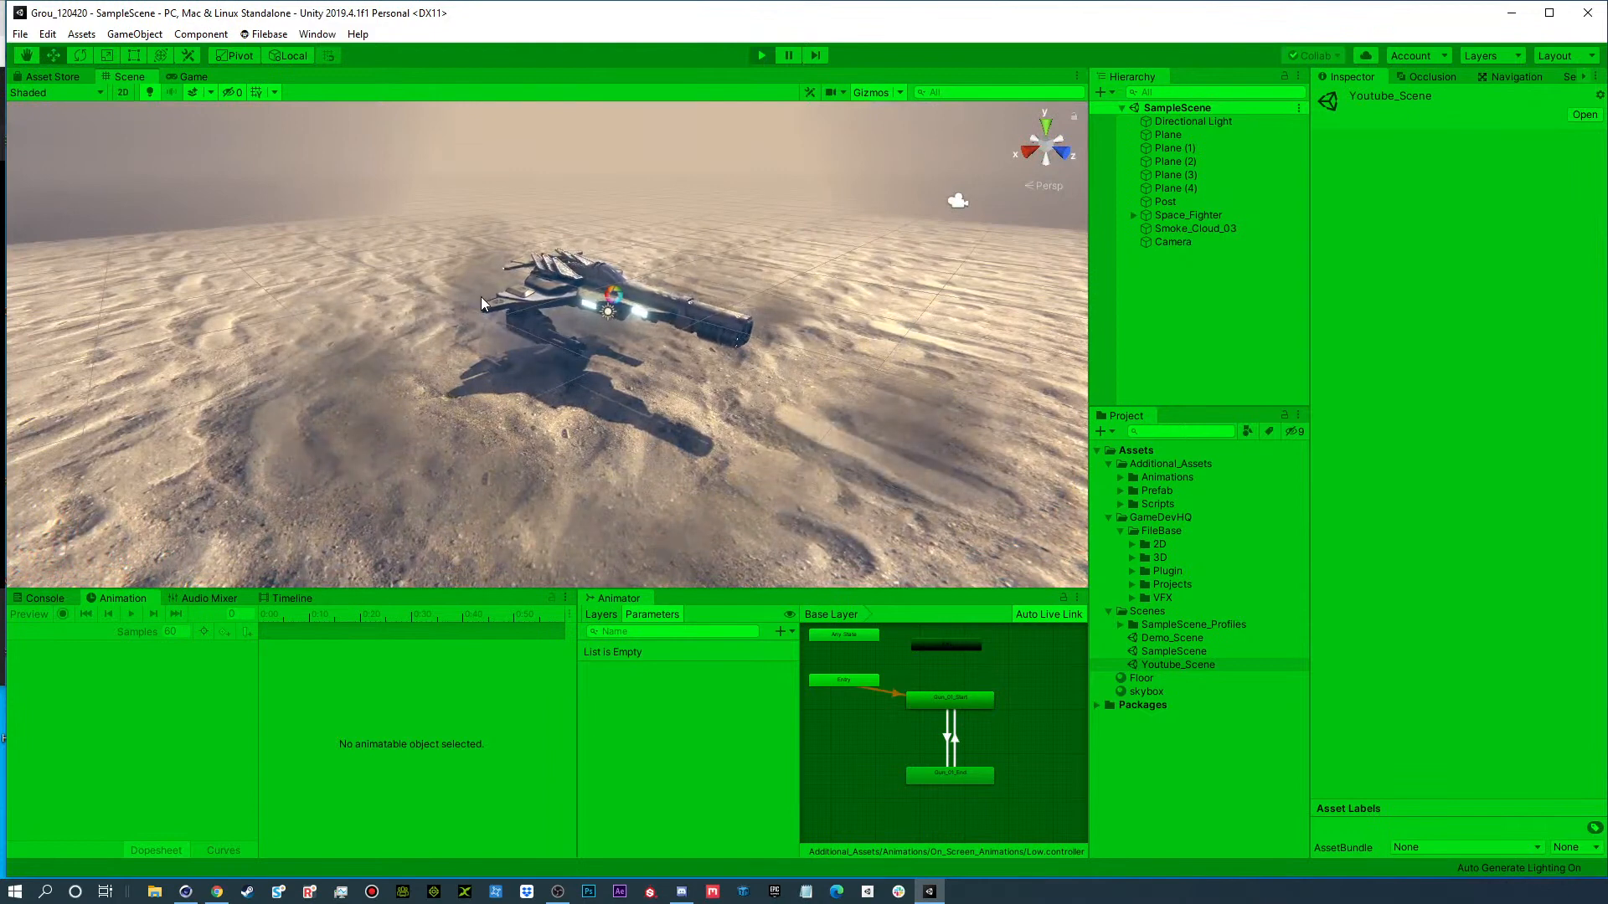
click(193, 77)
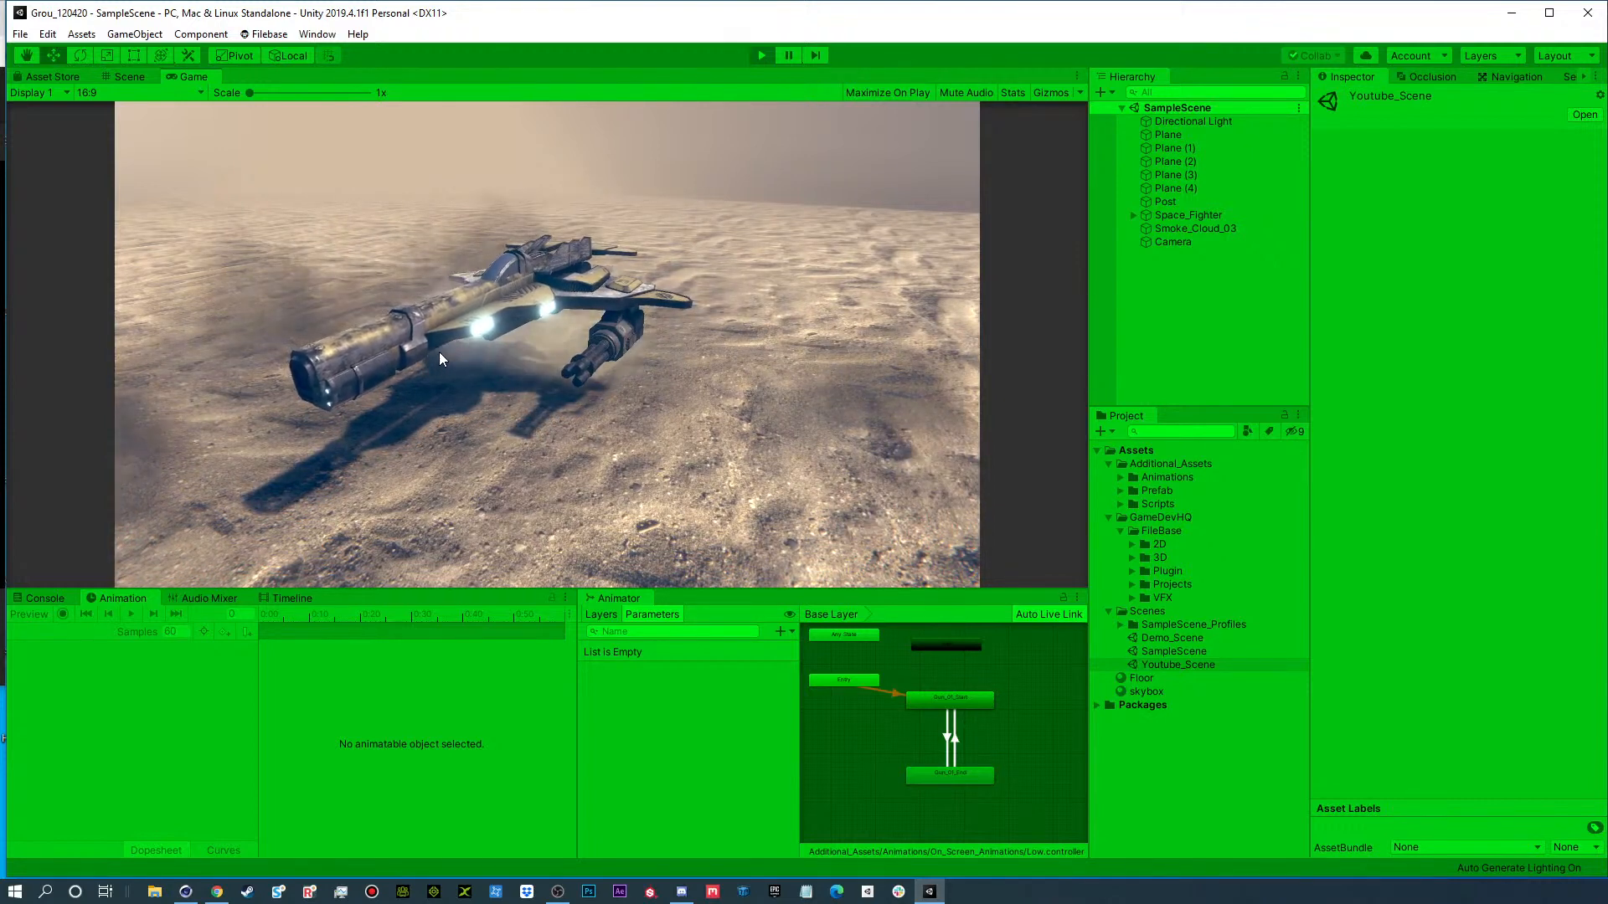
Stop the running game and open Youtube_Scene from the project's Scenes folder.
click(768, 56)
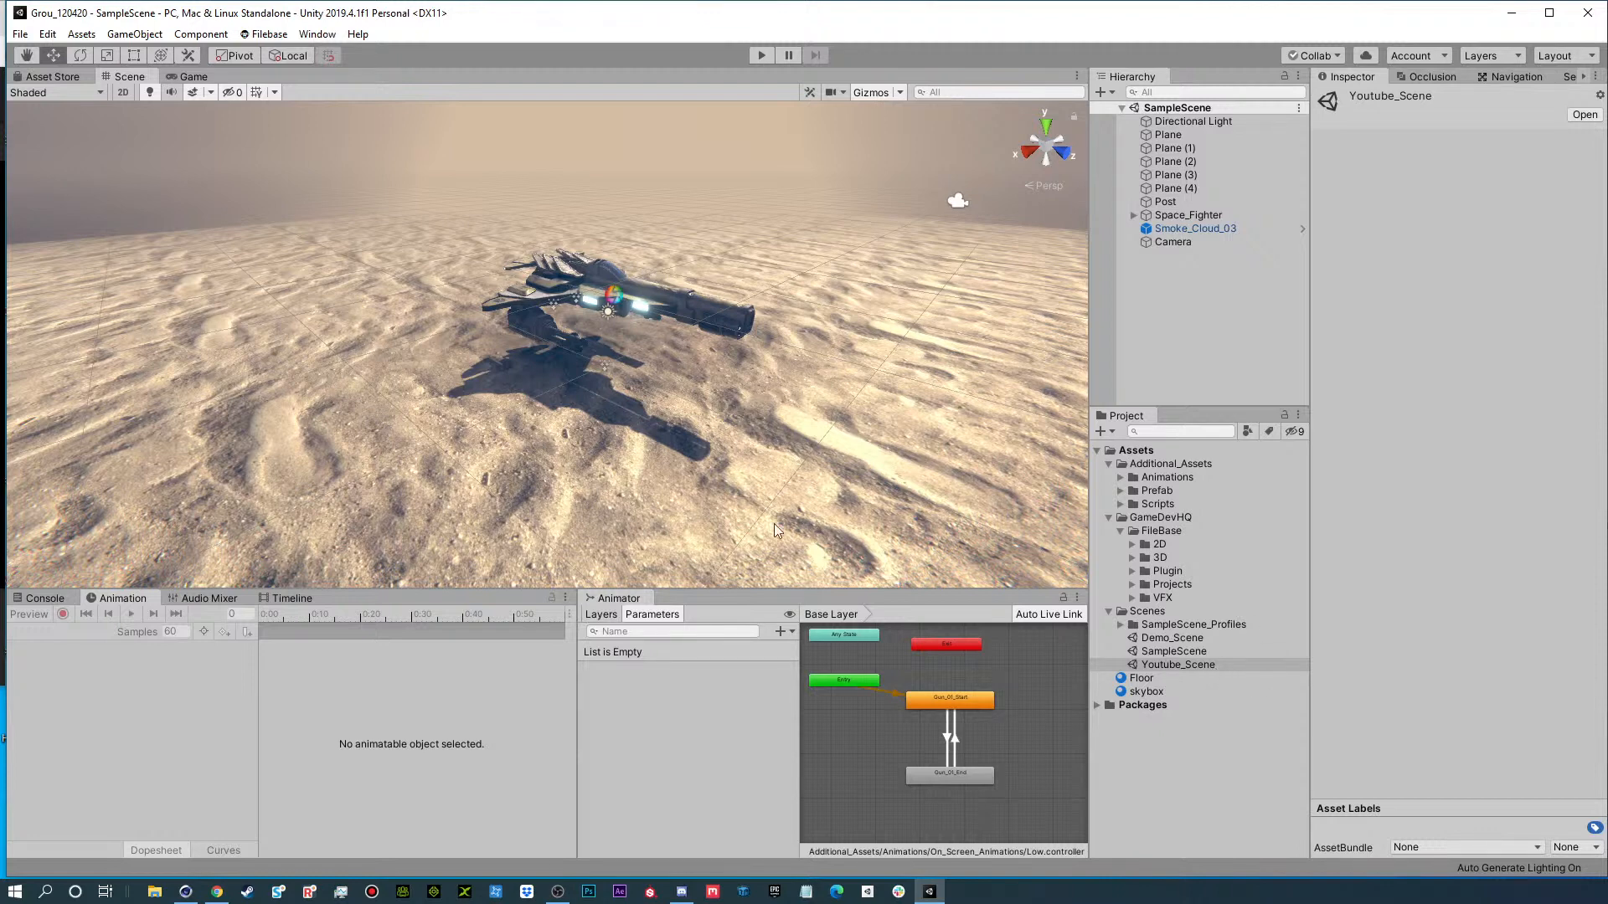
double_click(1189, 667)
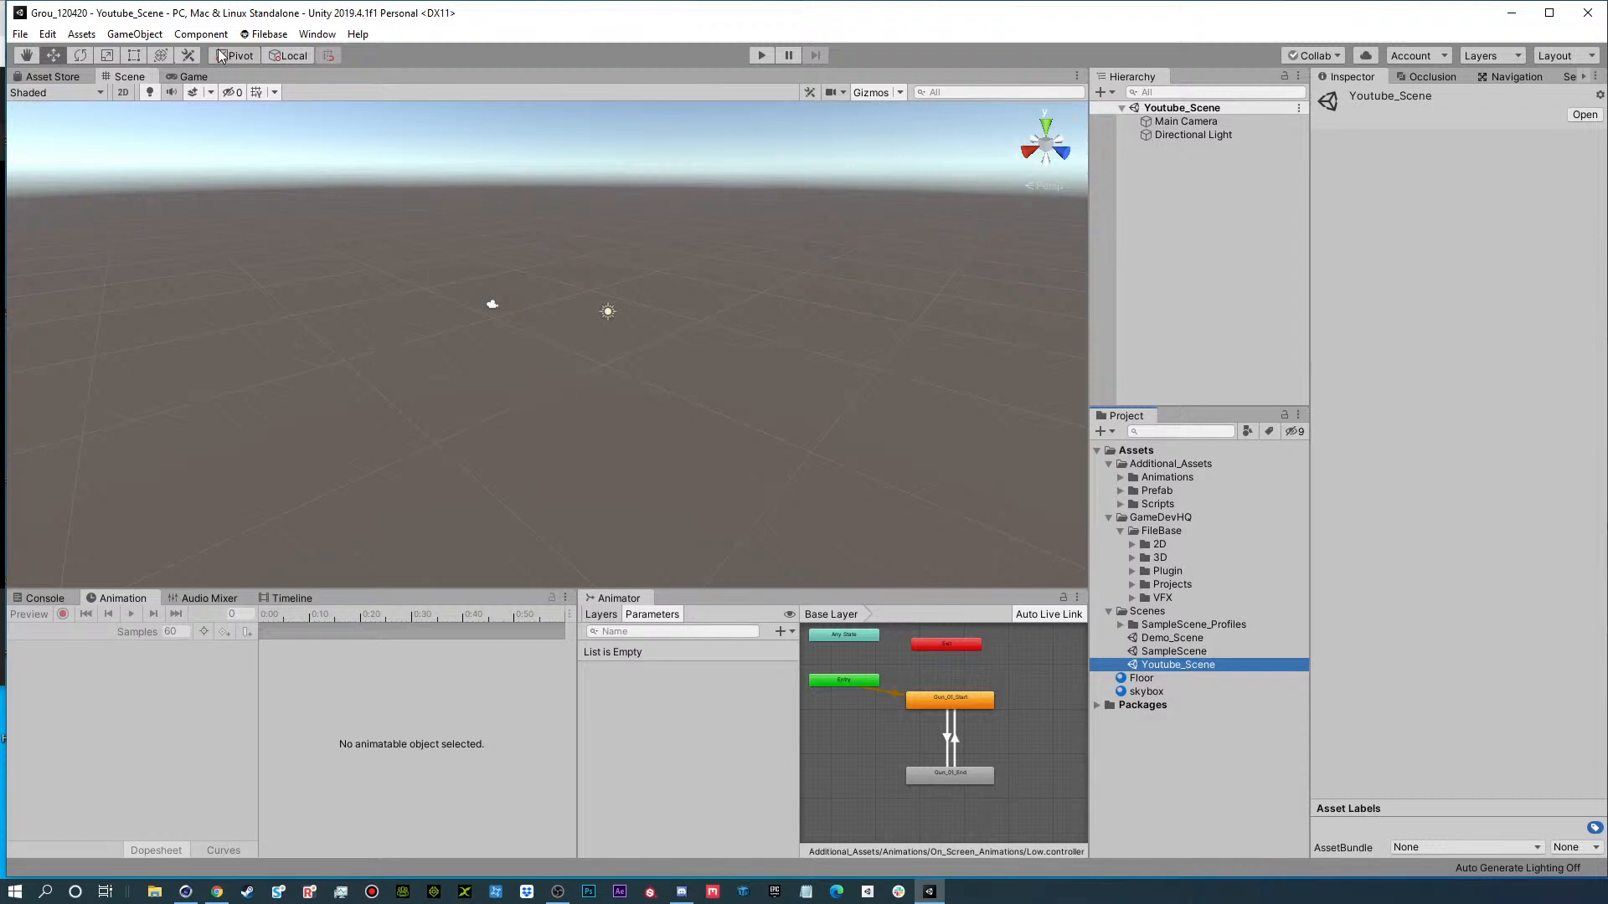
Add a plane to the scene and scale it up uniformly to about 6.83.
click(143, 35)
mouse_move(209, 91)
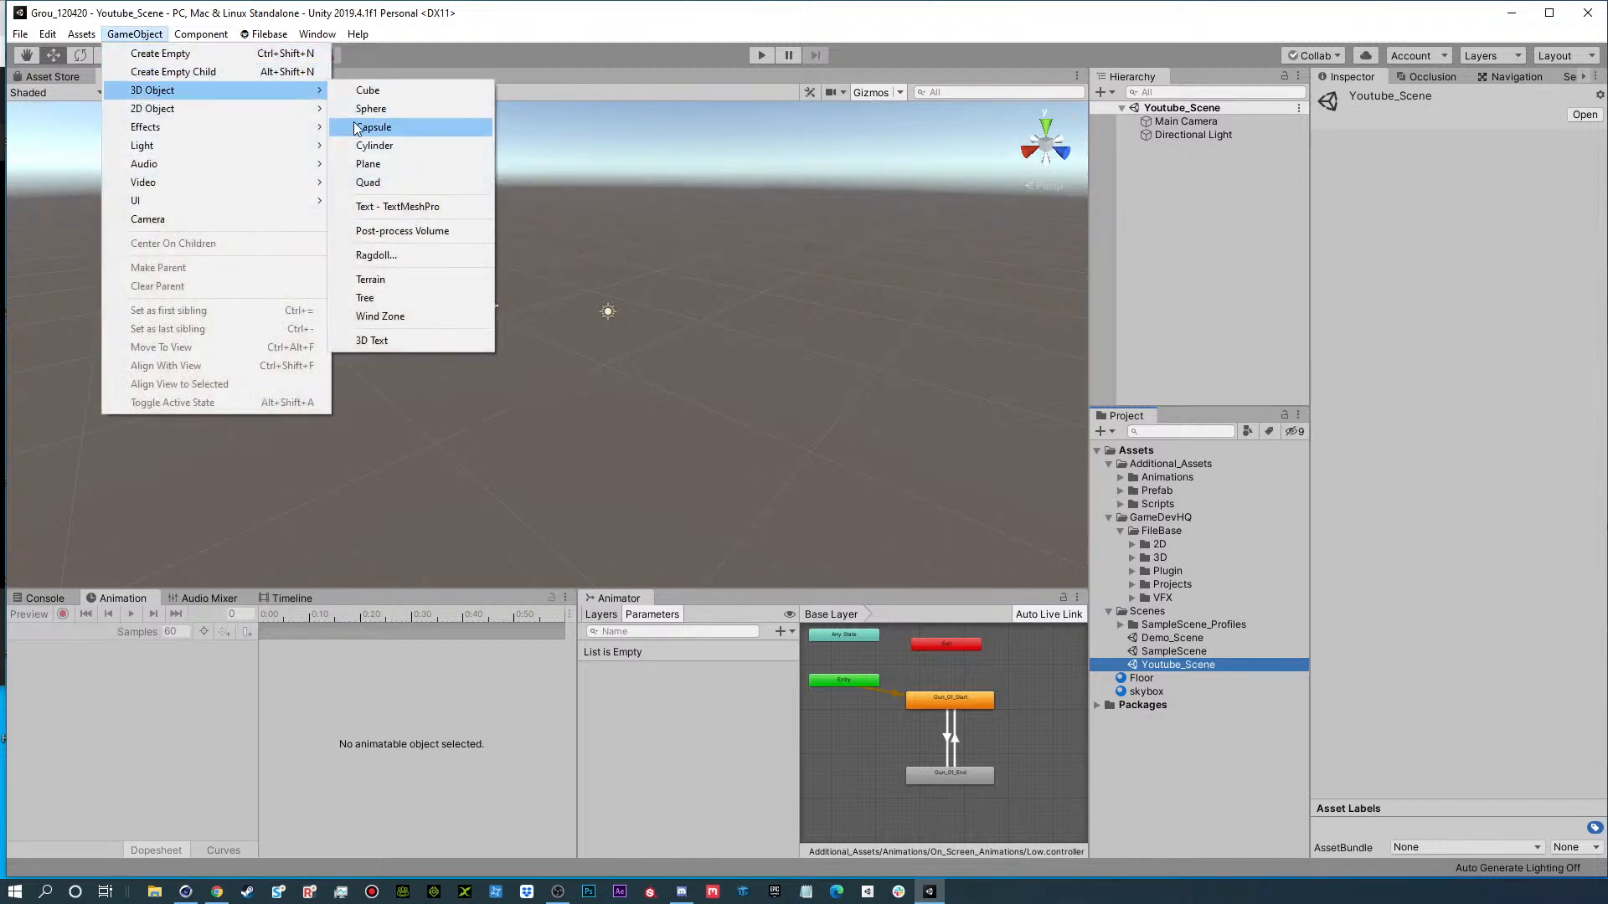
click(368, 164)
key(r)
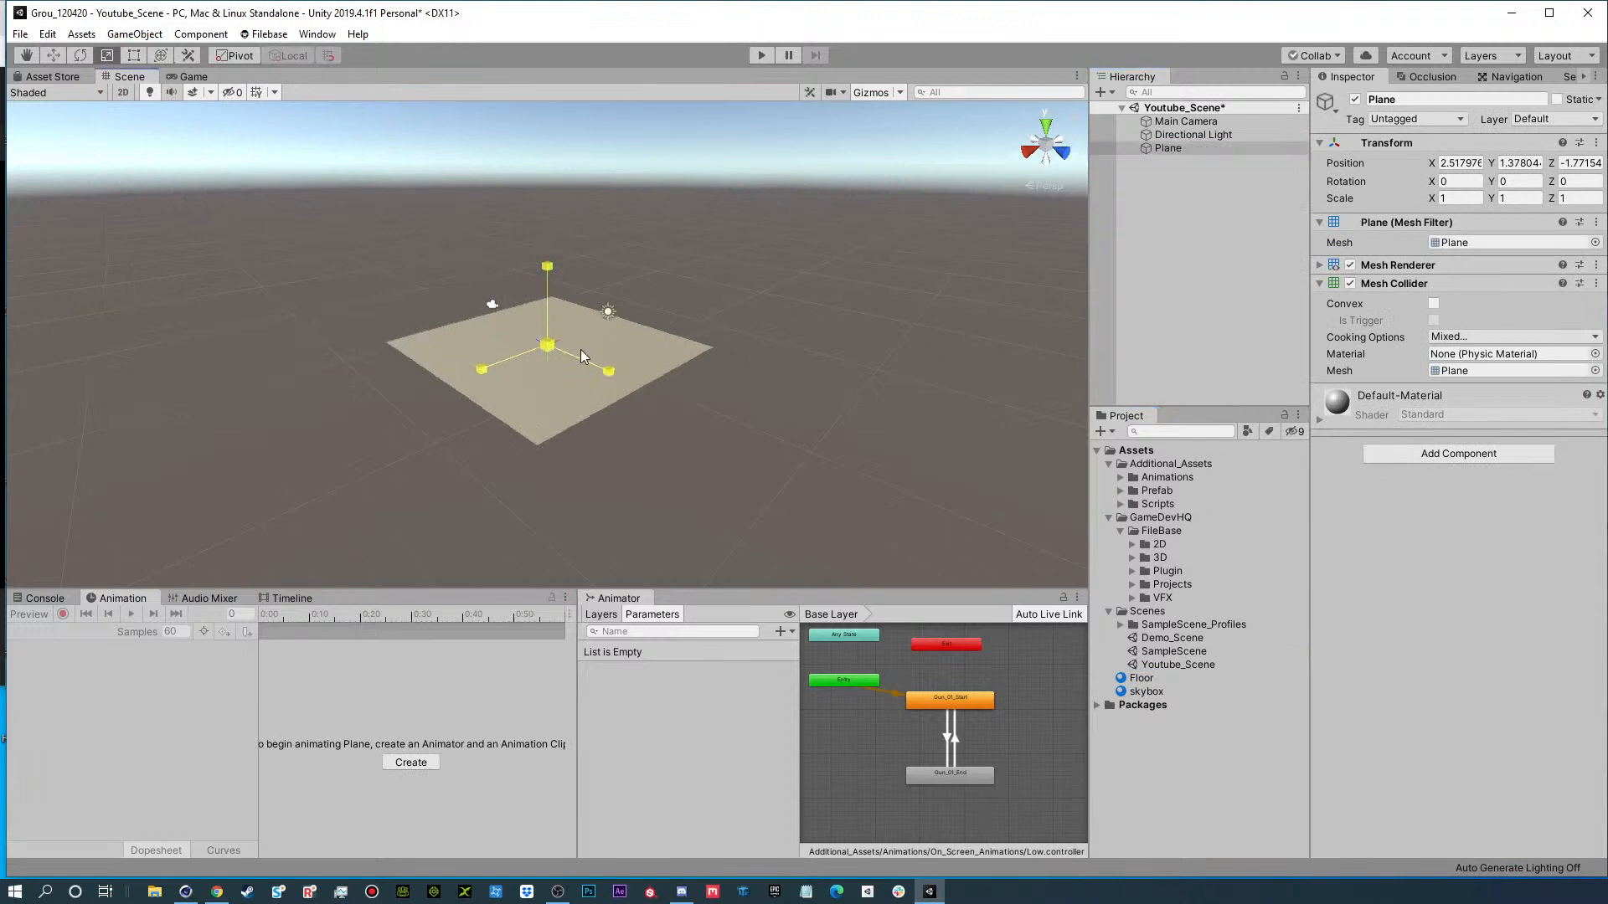
drag(549, 350, 1036, 336)
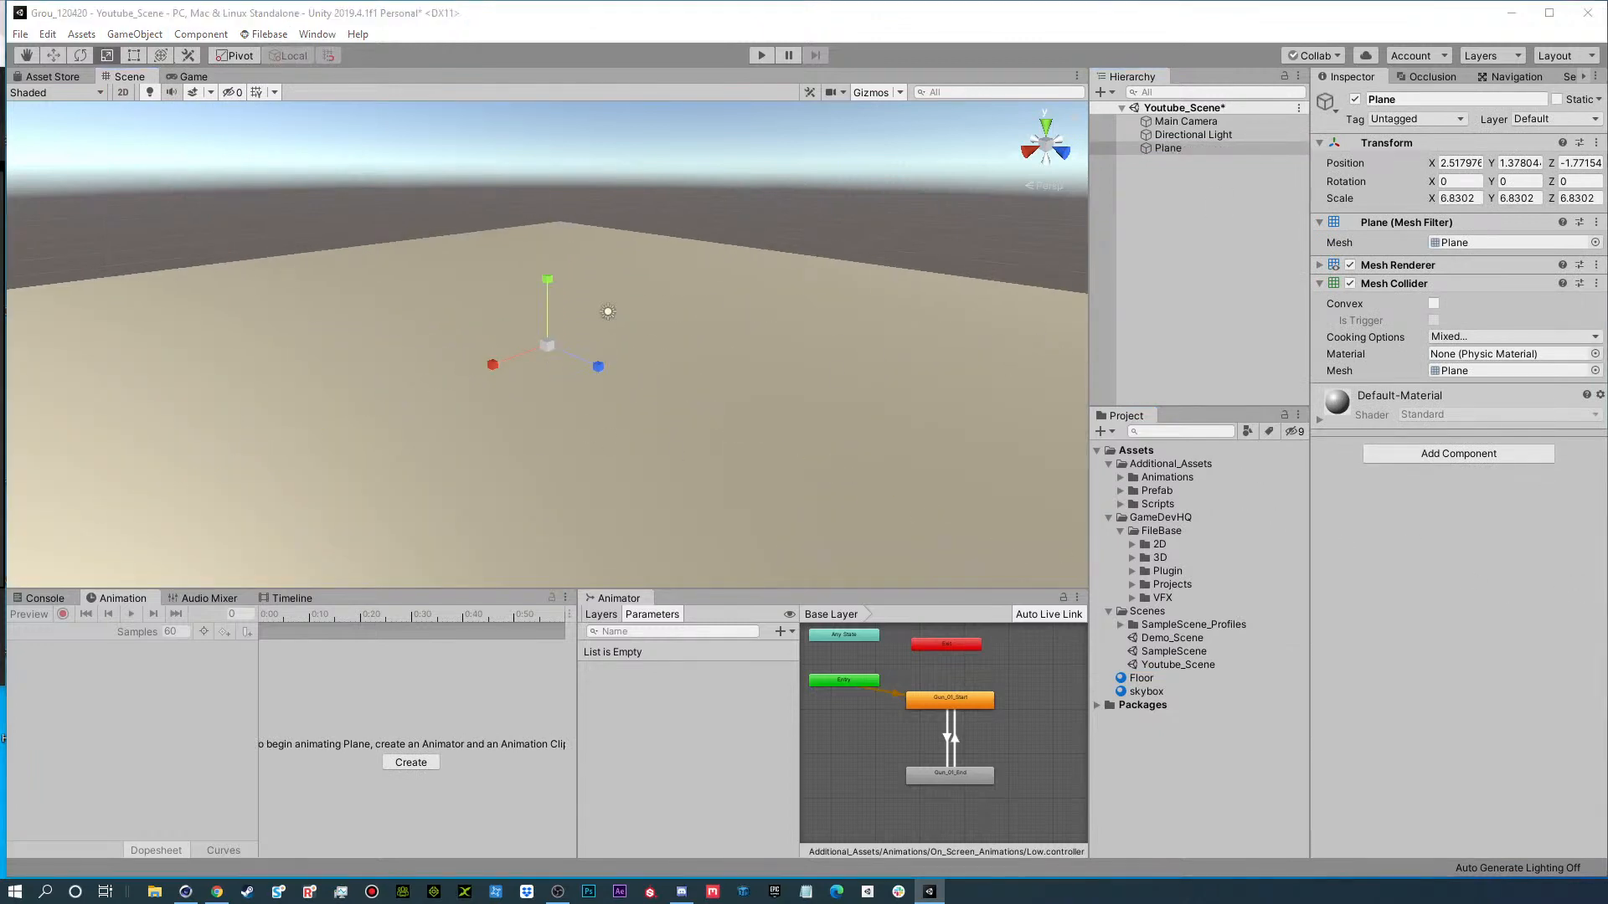
Turn on Auto Generate in the scene's Lighting settings and close the Lighting window.
drag(1607, 43, 1089, 10)
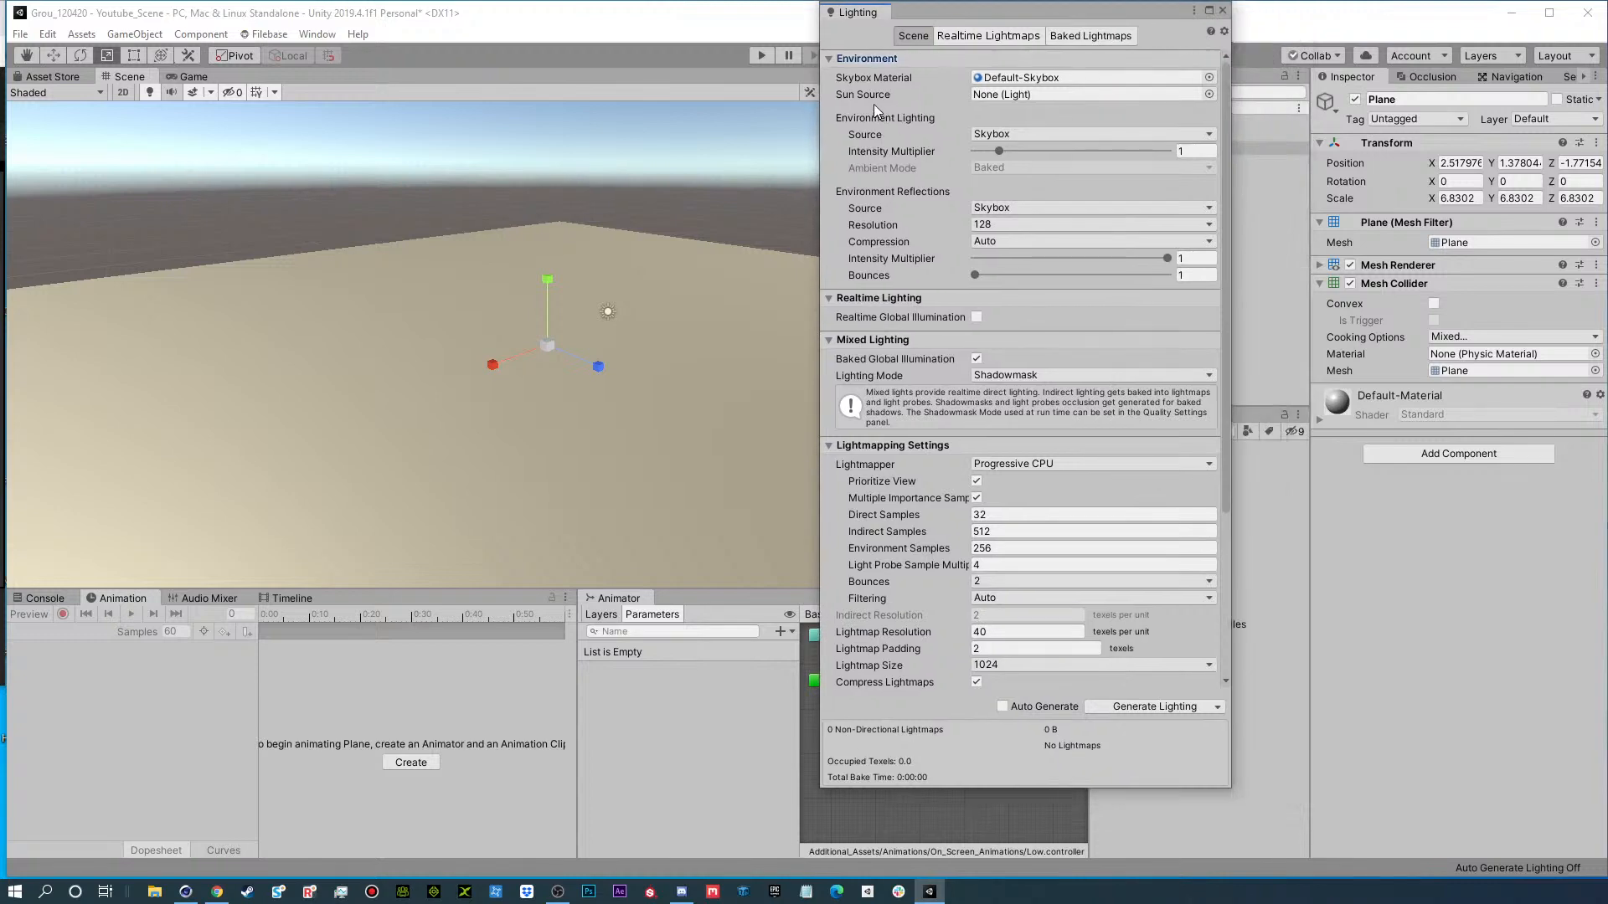
click(1002, 706)
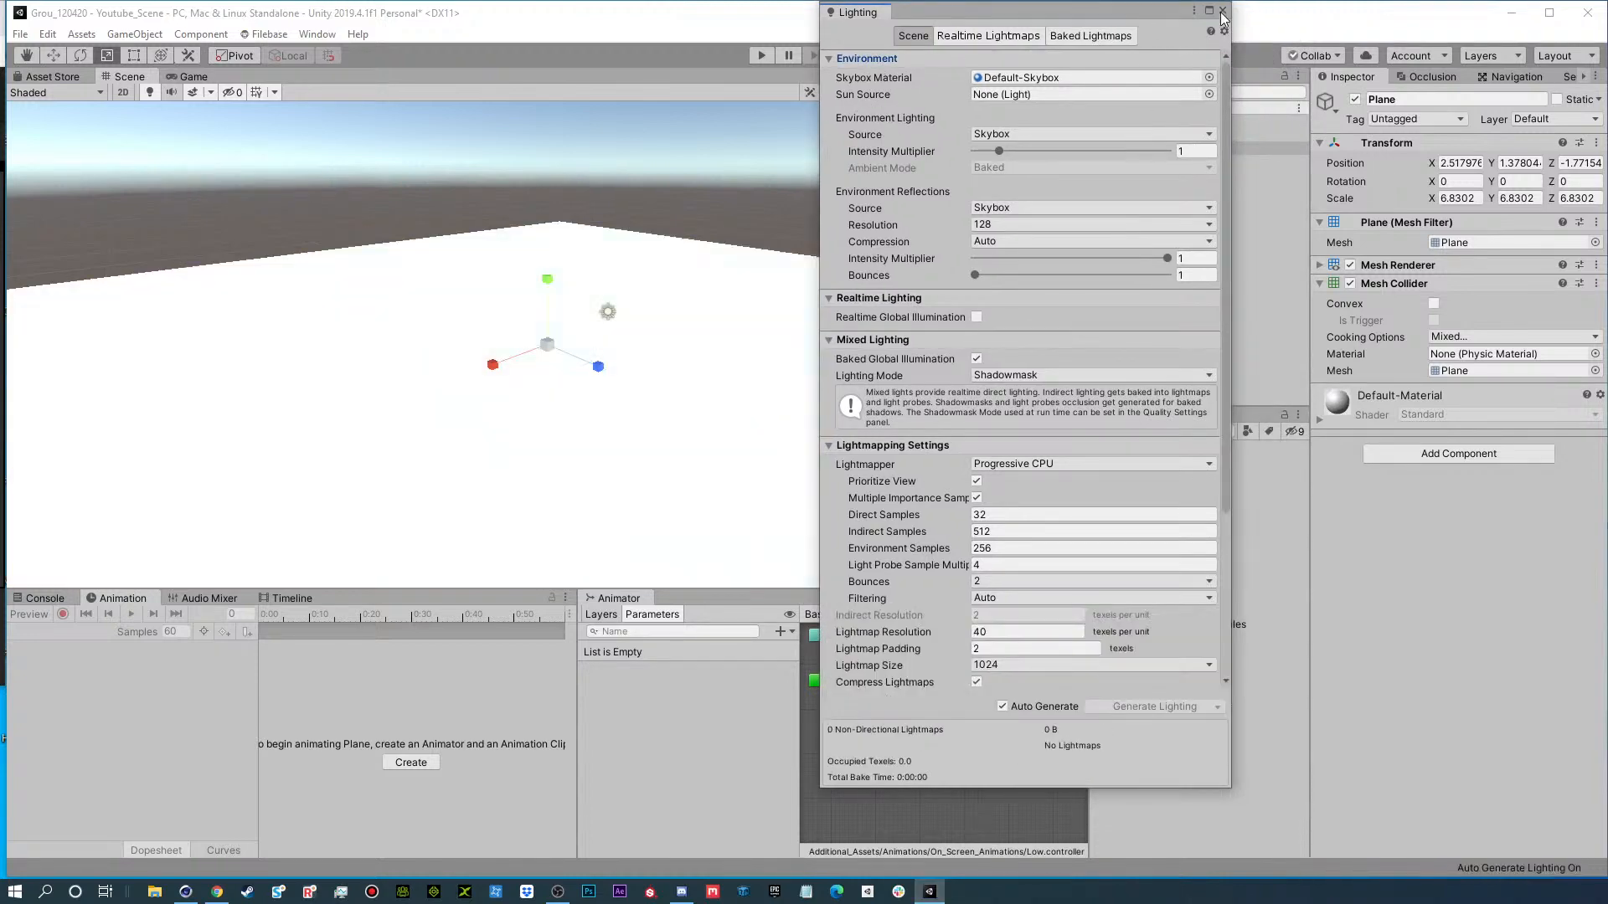
click(1222, 12)
Reopen the Lighting settings, review the environment, lightmapping and auto-generation options, and close the window.
click(317, 34)
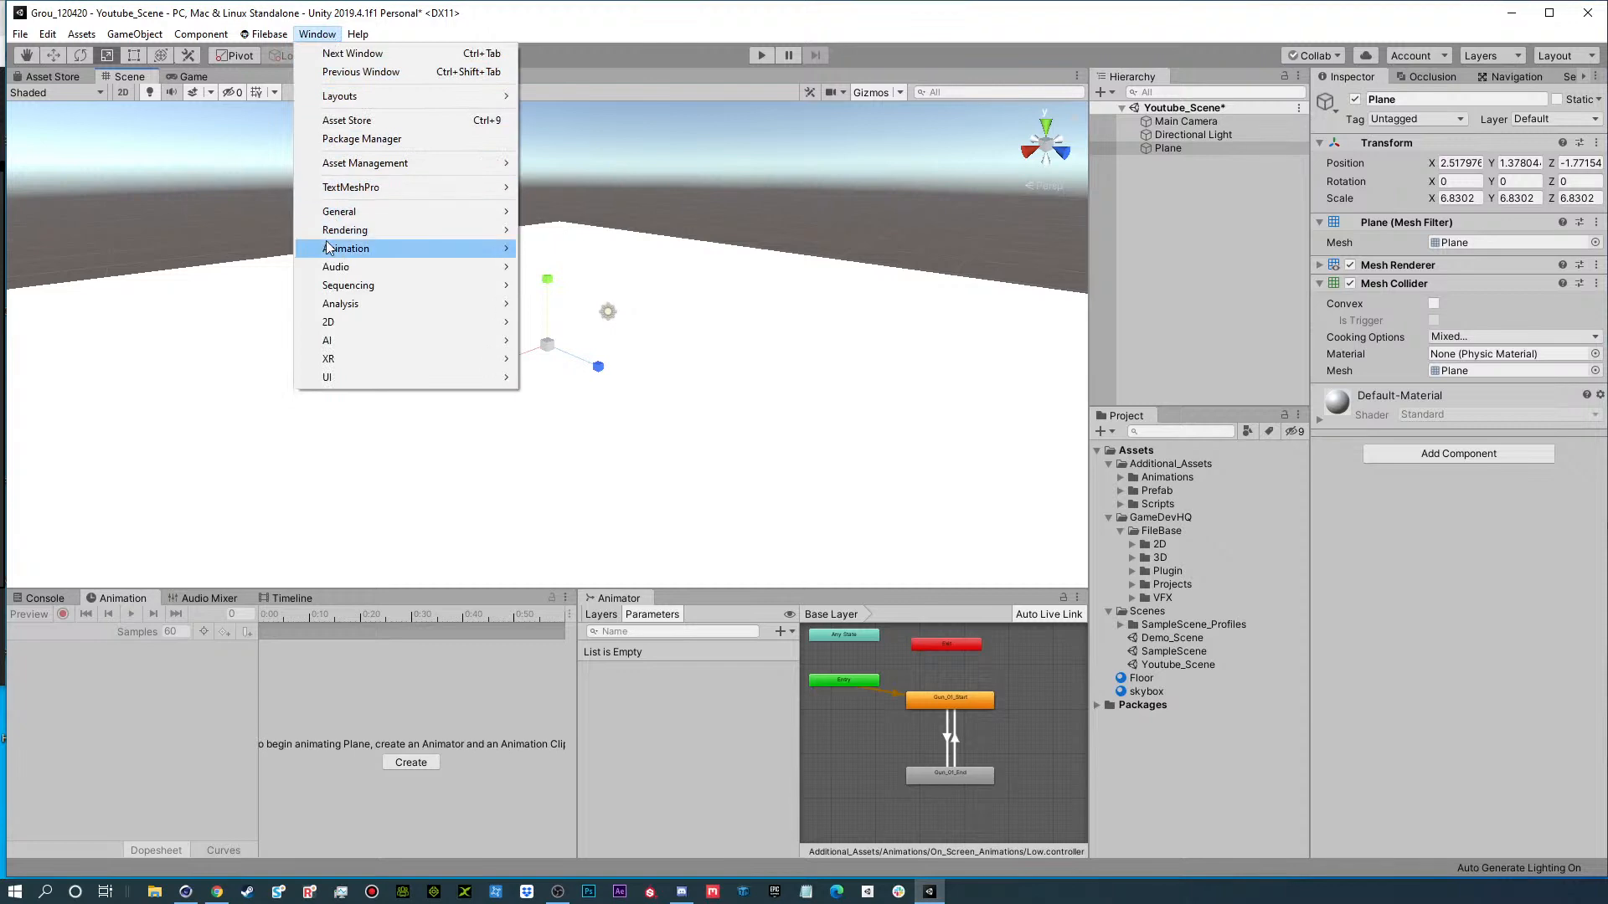
mouse_move(418, 230)
click(596, 231)
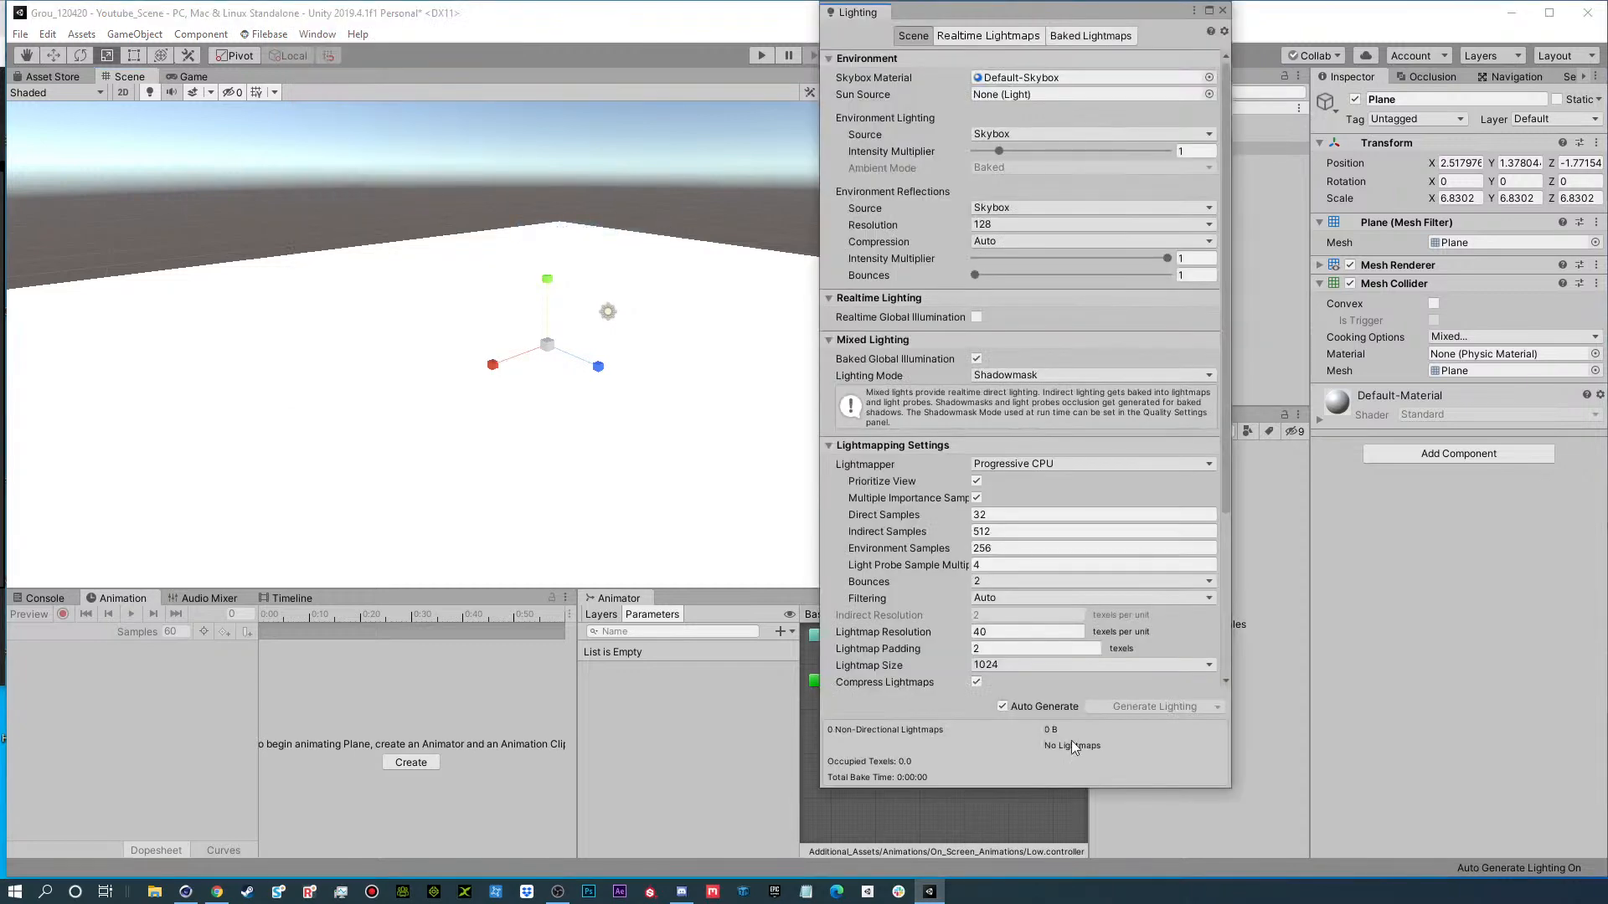
scroll(937, 583, down, 5)
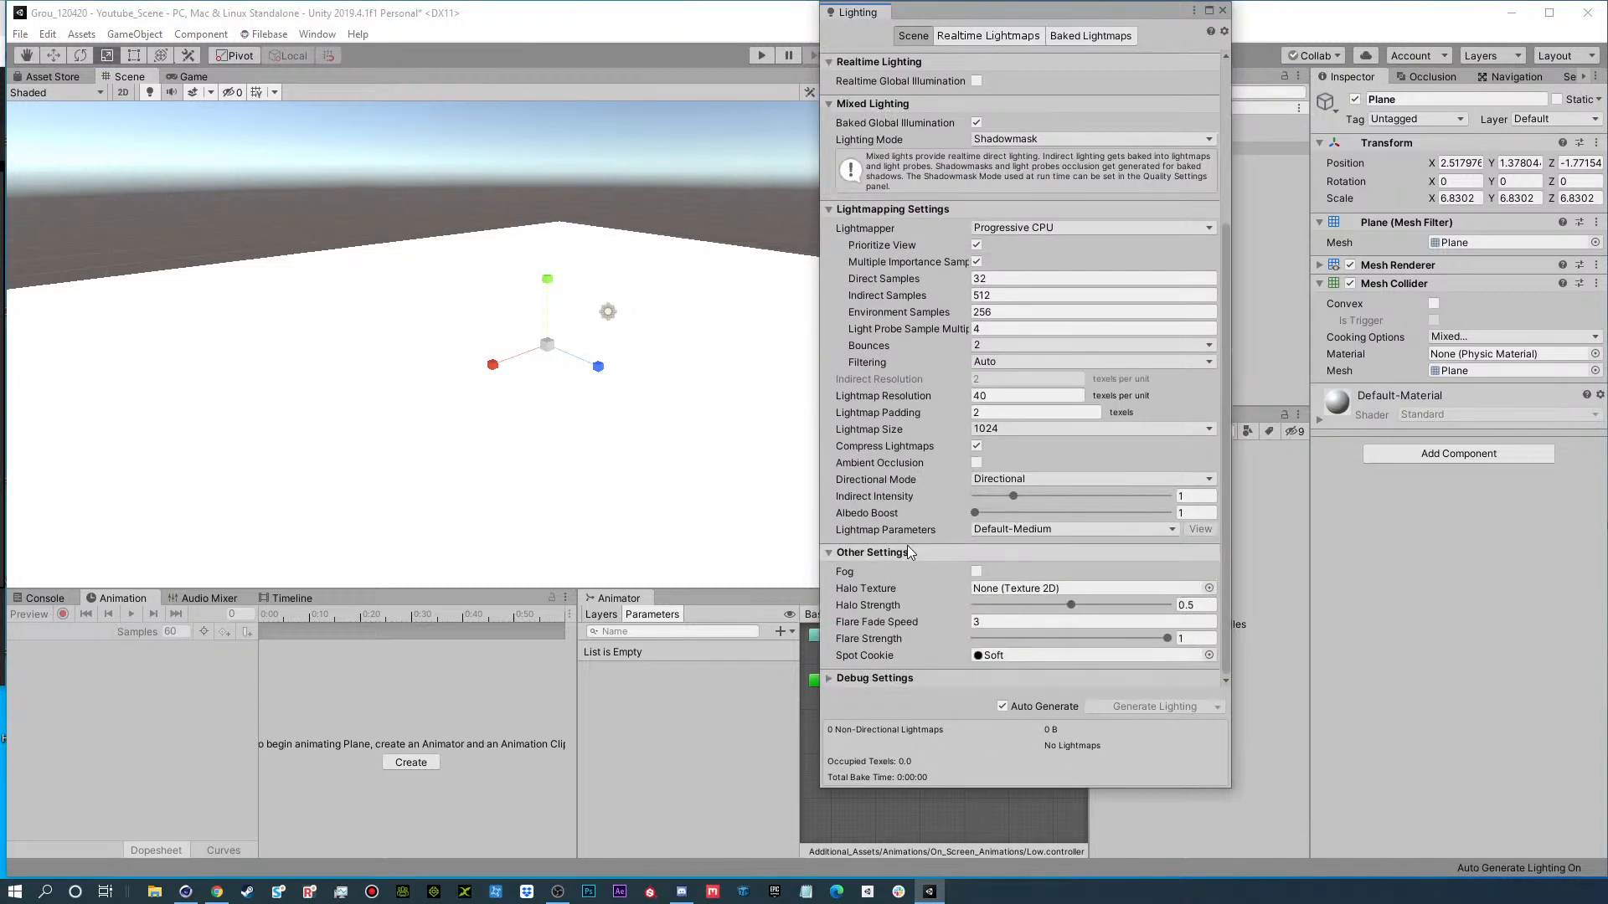
scroll(911, 553, up, 5)
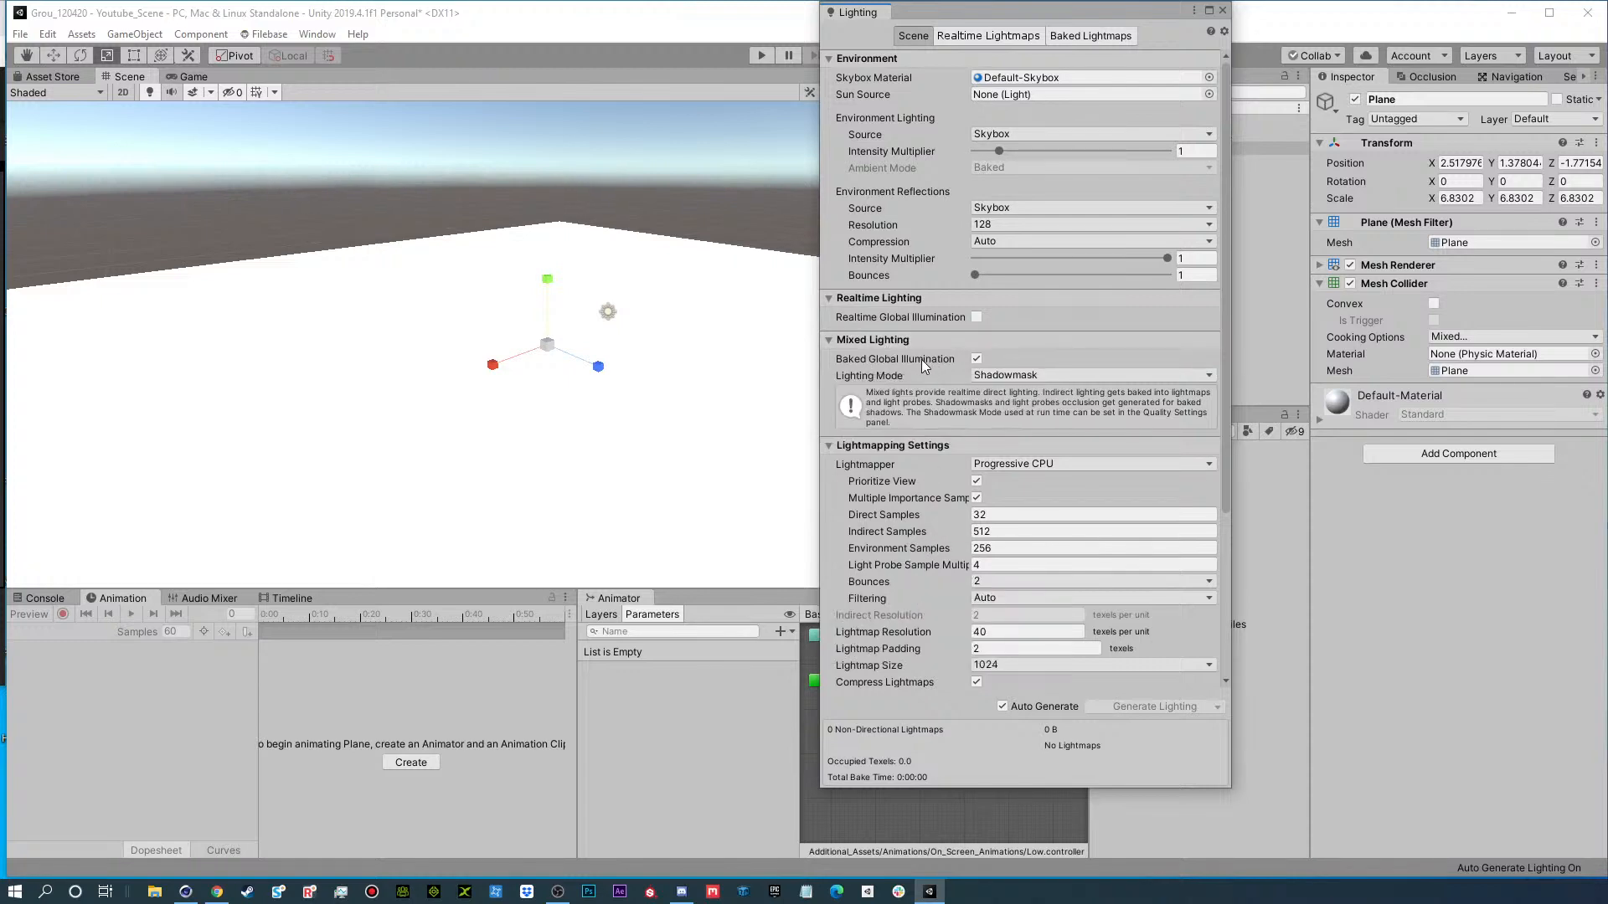
scroll(925, 586, down, 5)
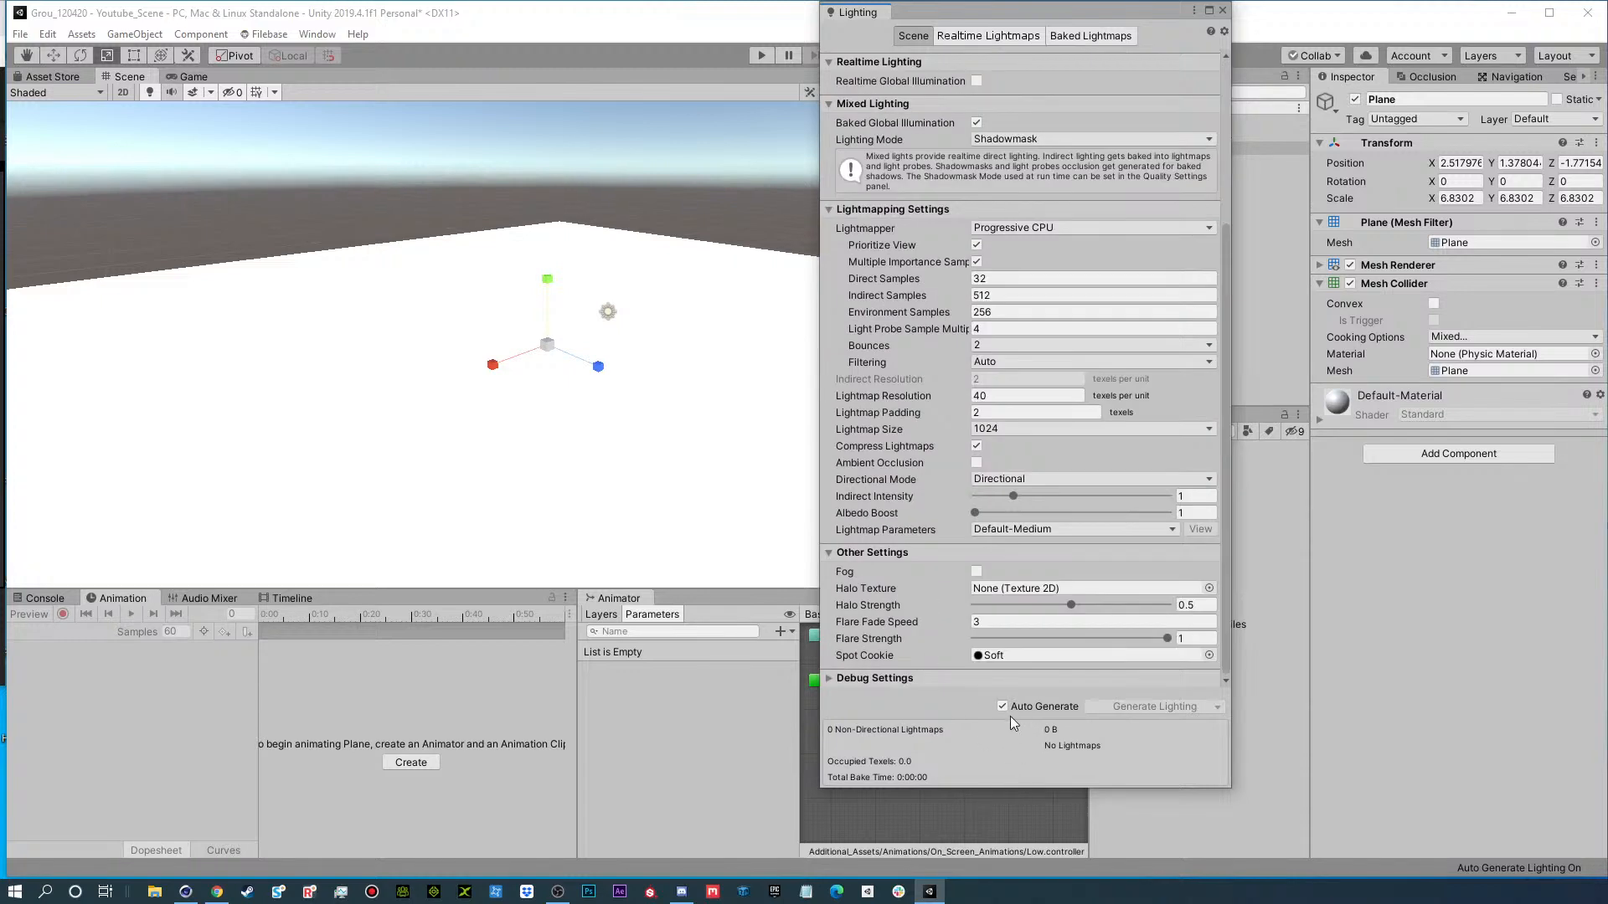
click(1224, 11)
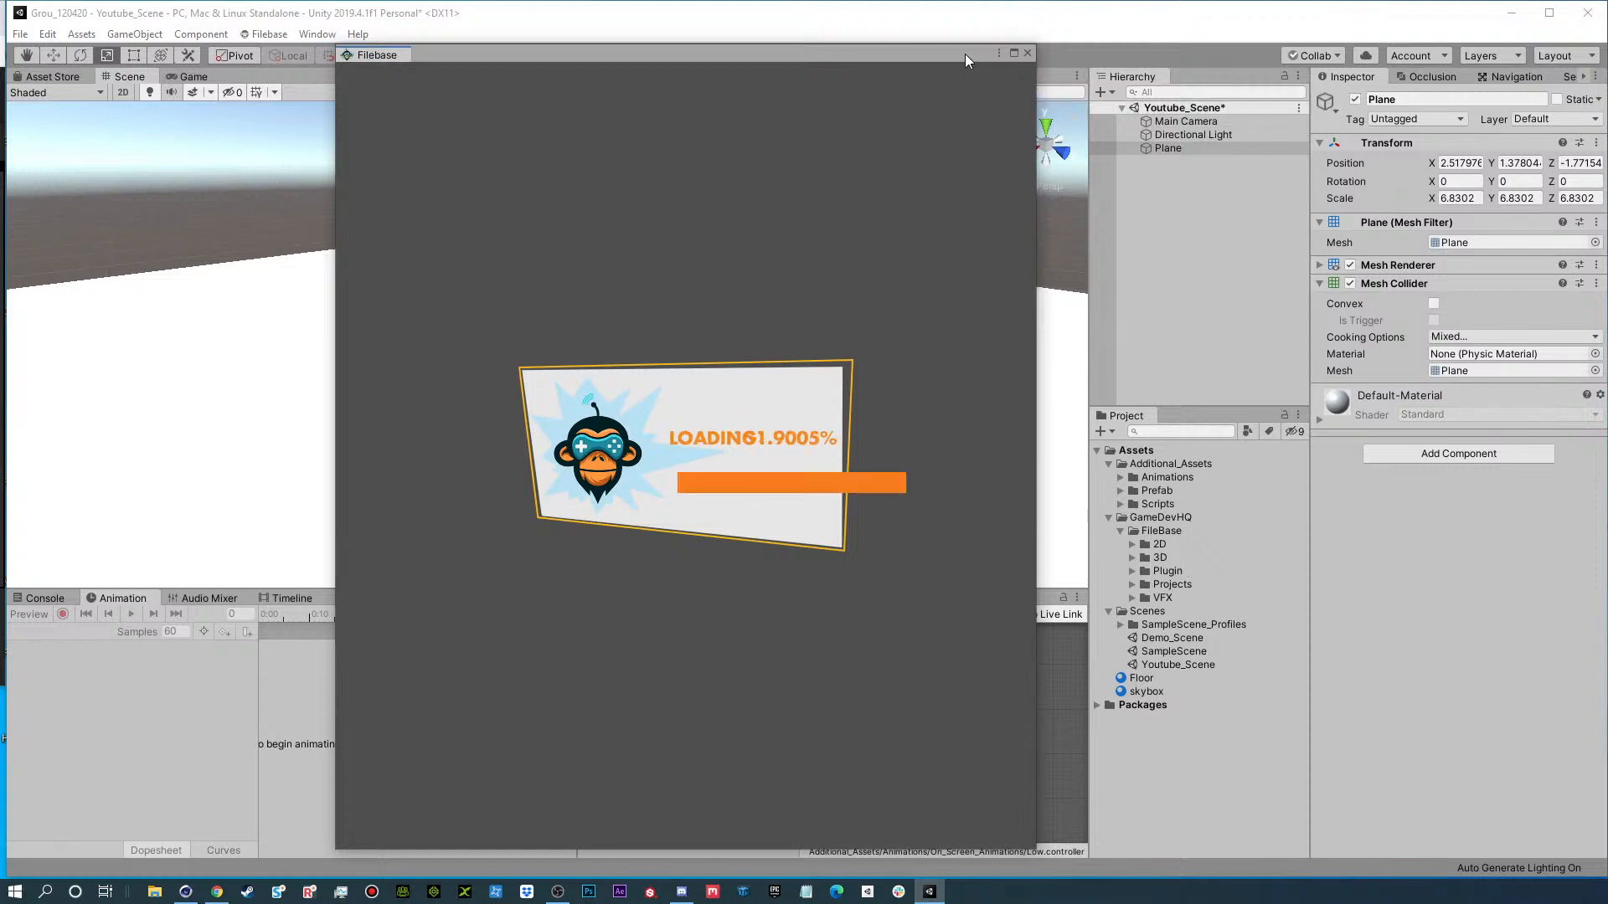
Move the Filebase window aside, switch to Chrome to view the Filebase for Unity download page, and close the browser.
drag(965, 54, 1053, 36)
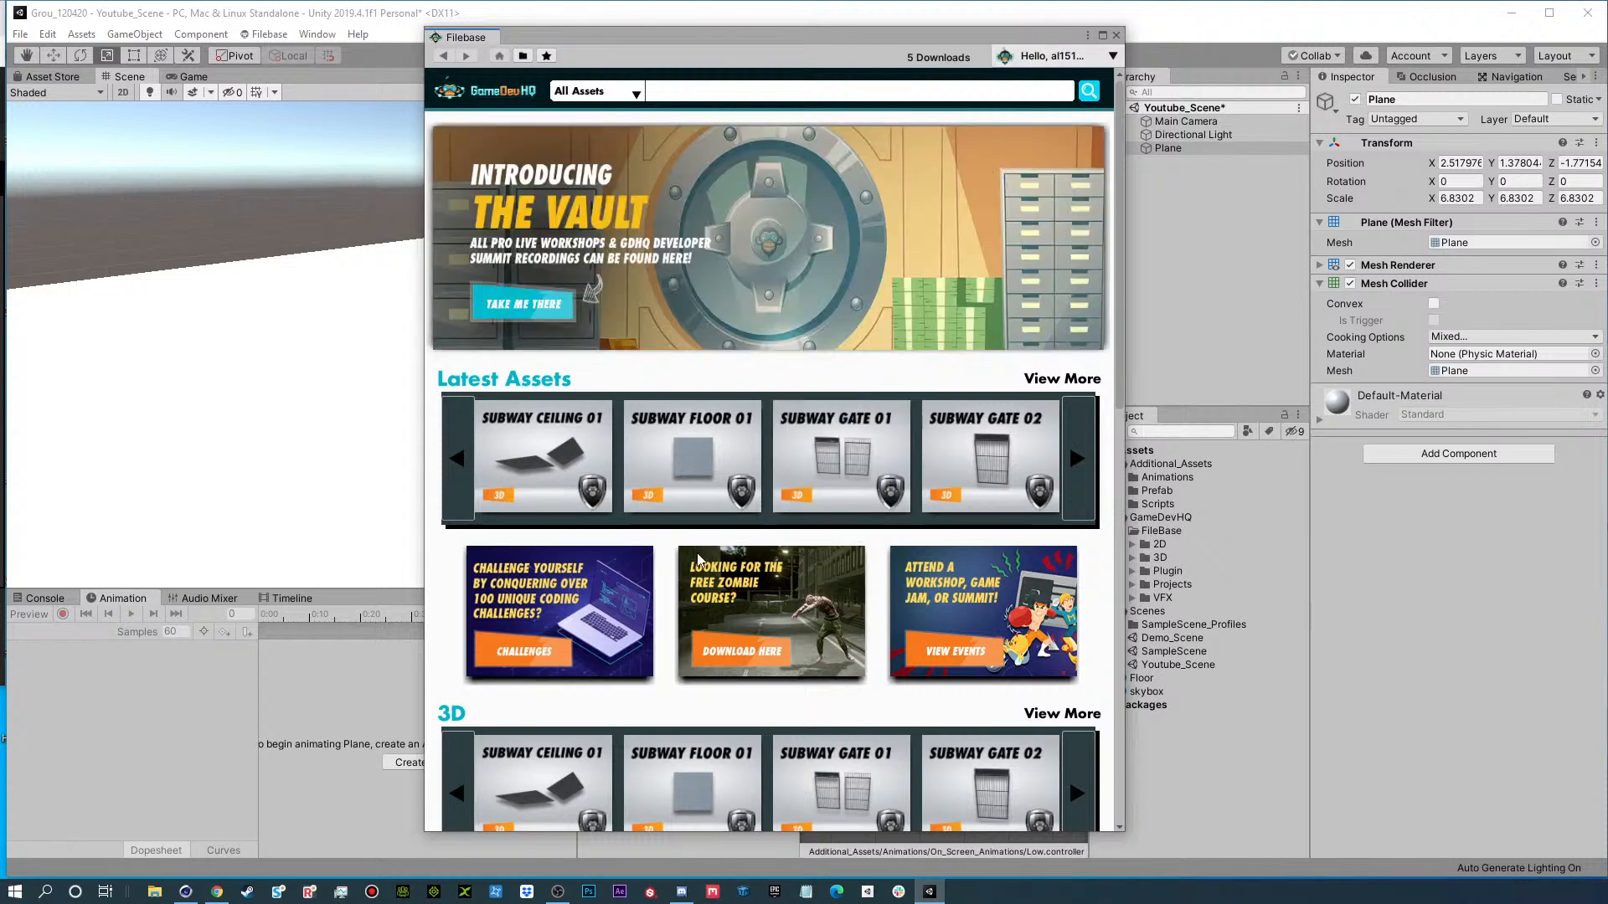
drag(589, 41, 801, 30)
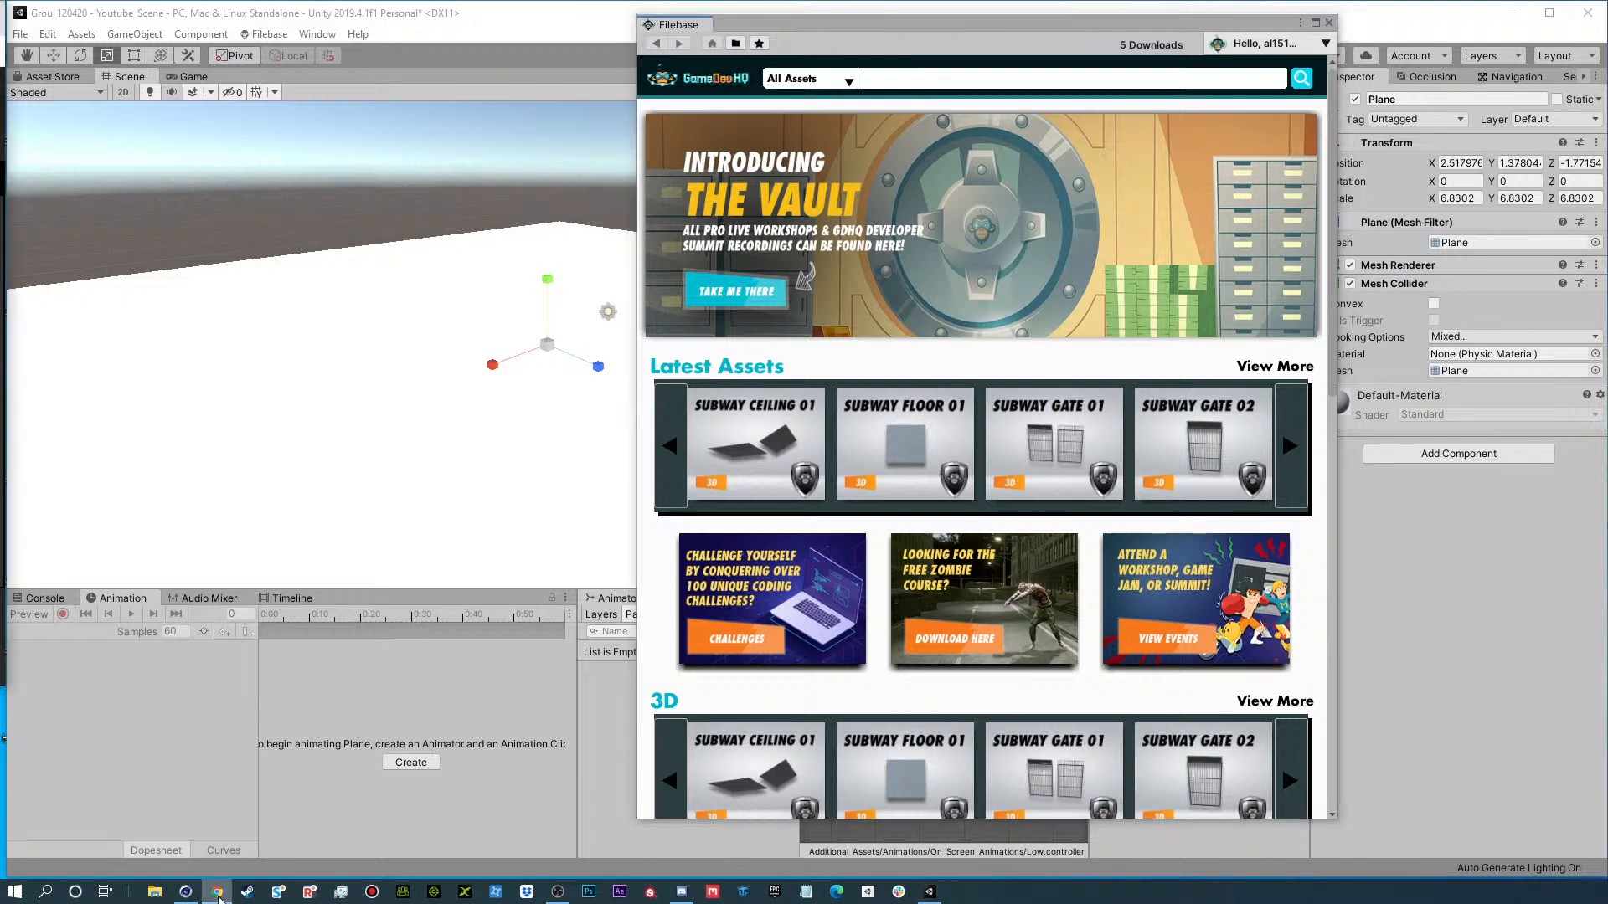
click(218, 900)
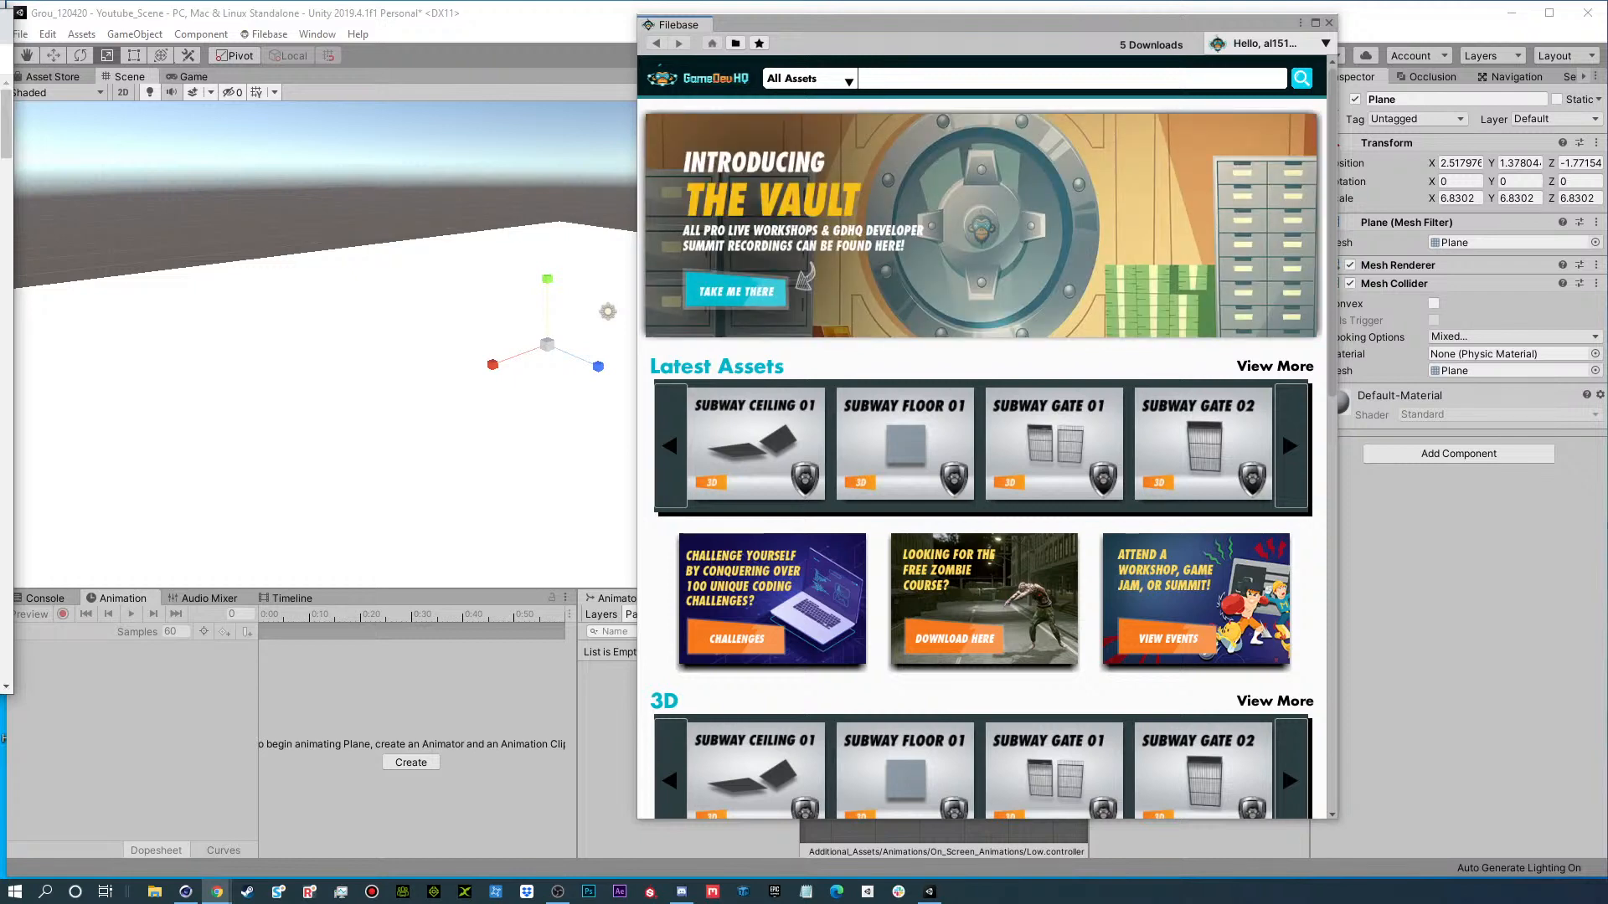
drag(0, 35, 646, 89)
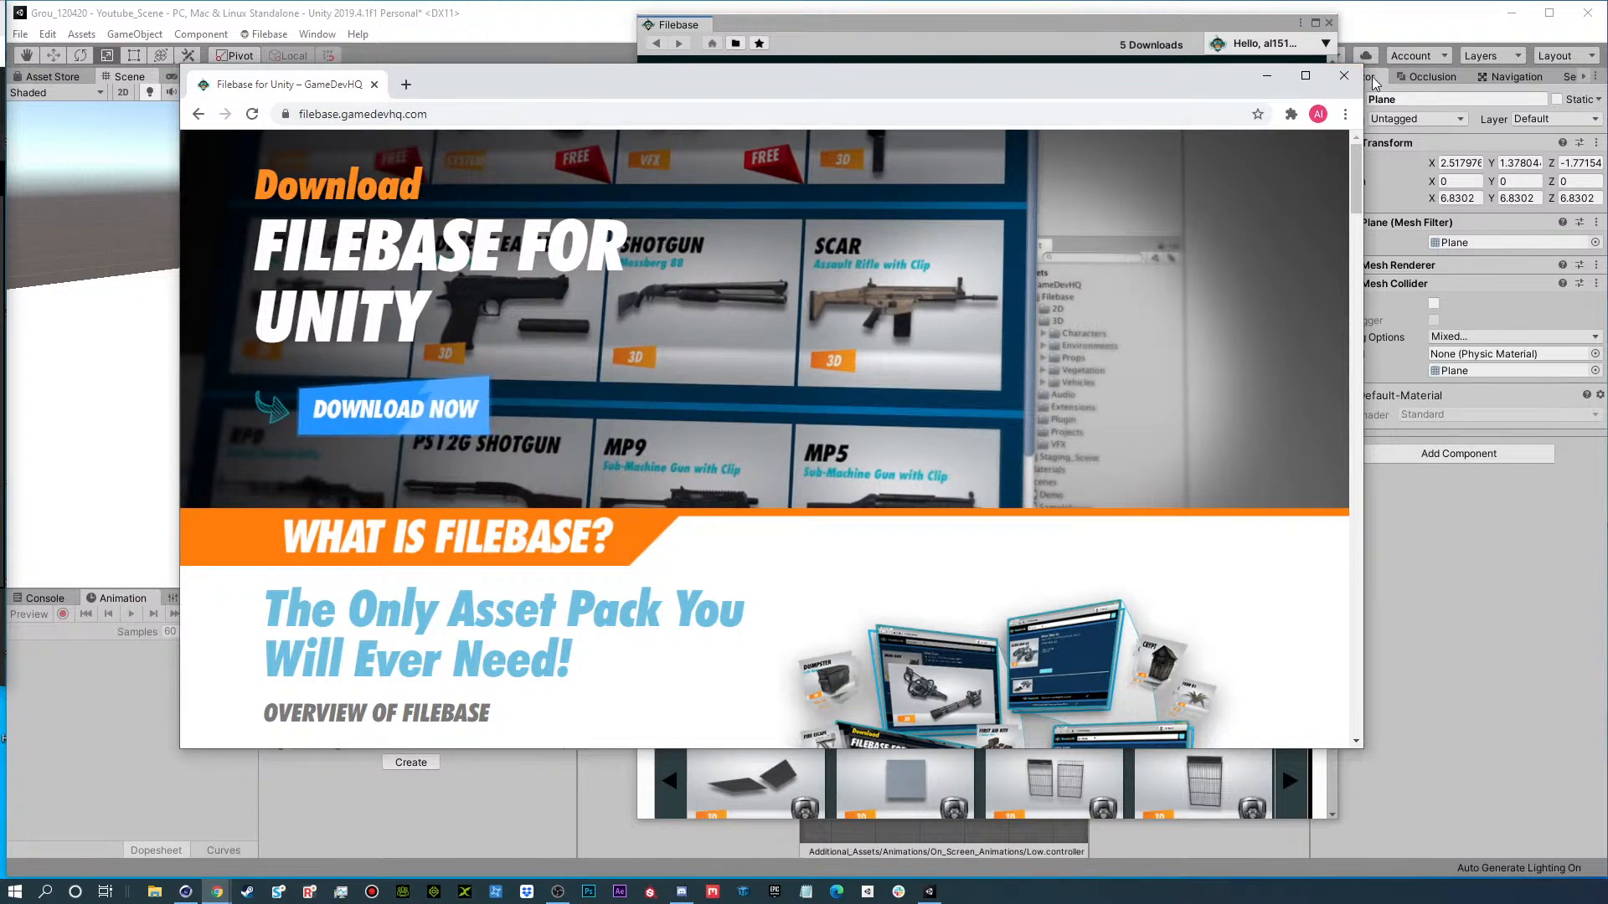
click(1344, 76)
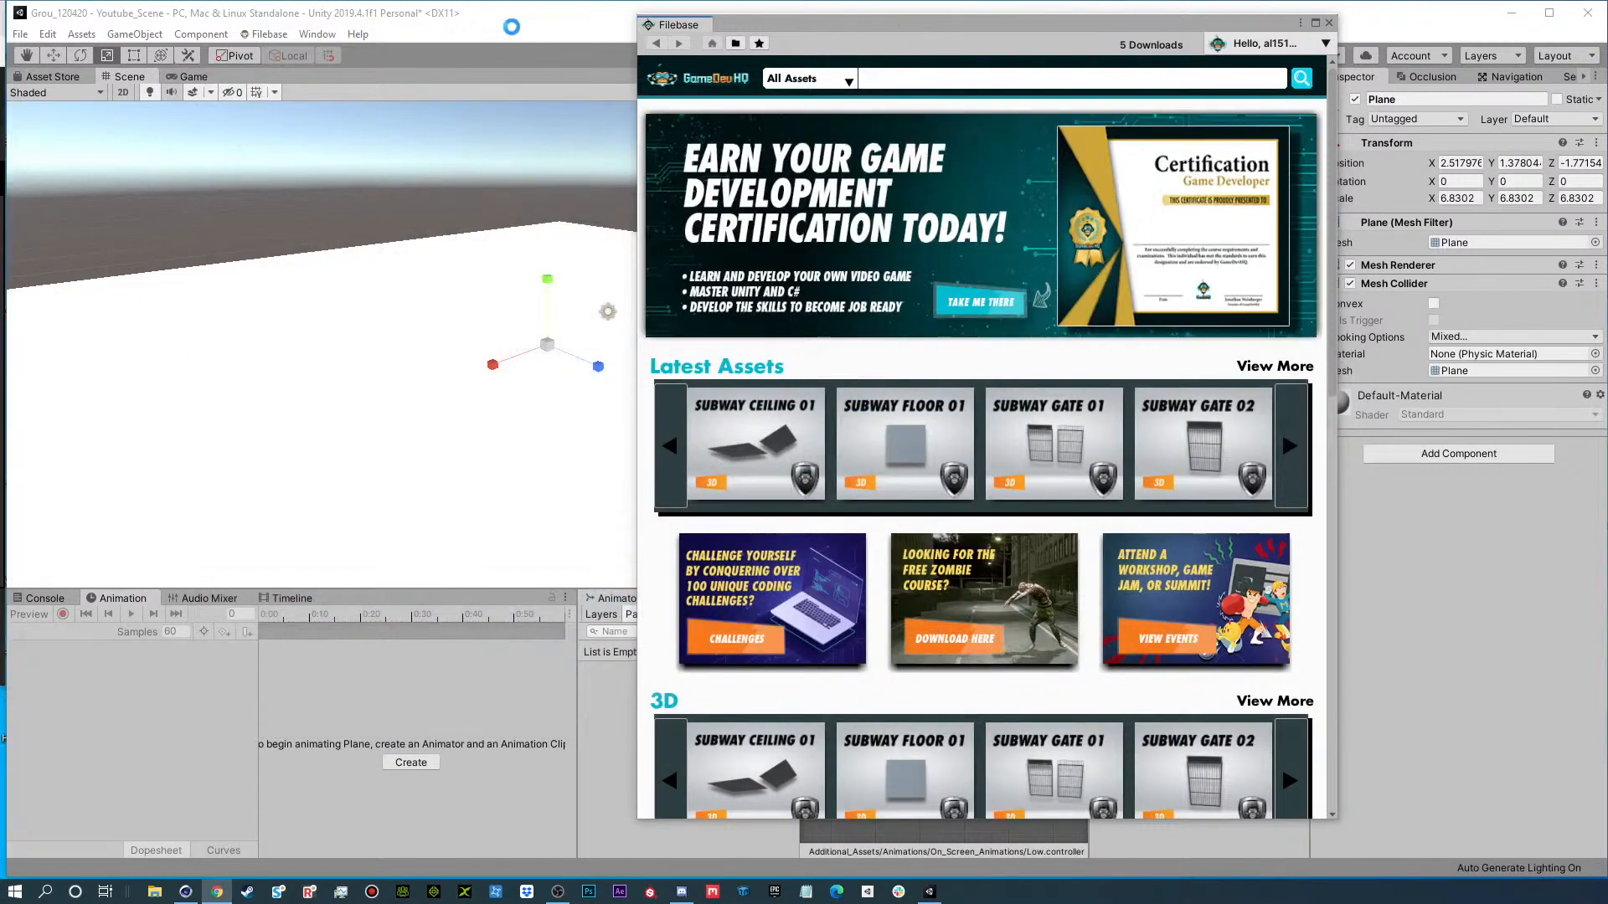
drag(920, 32, 440, 27)
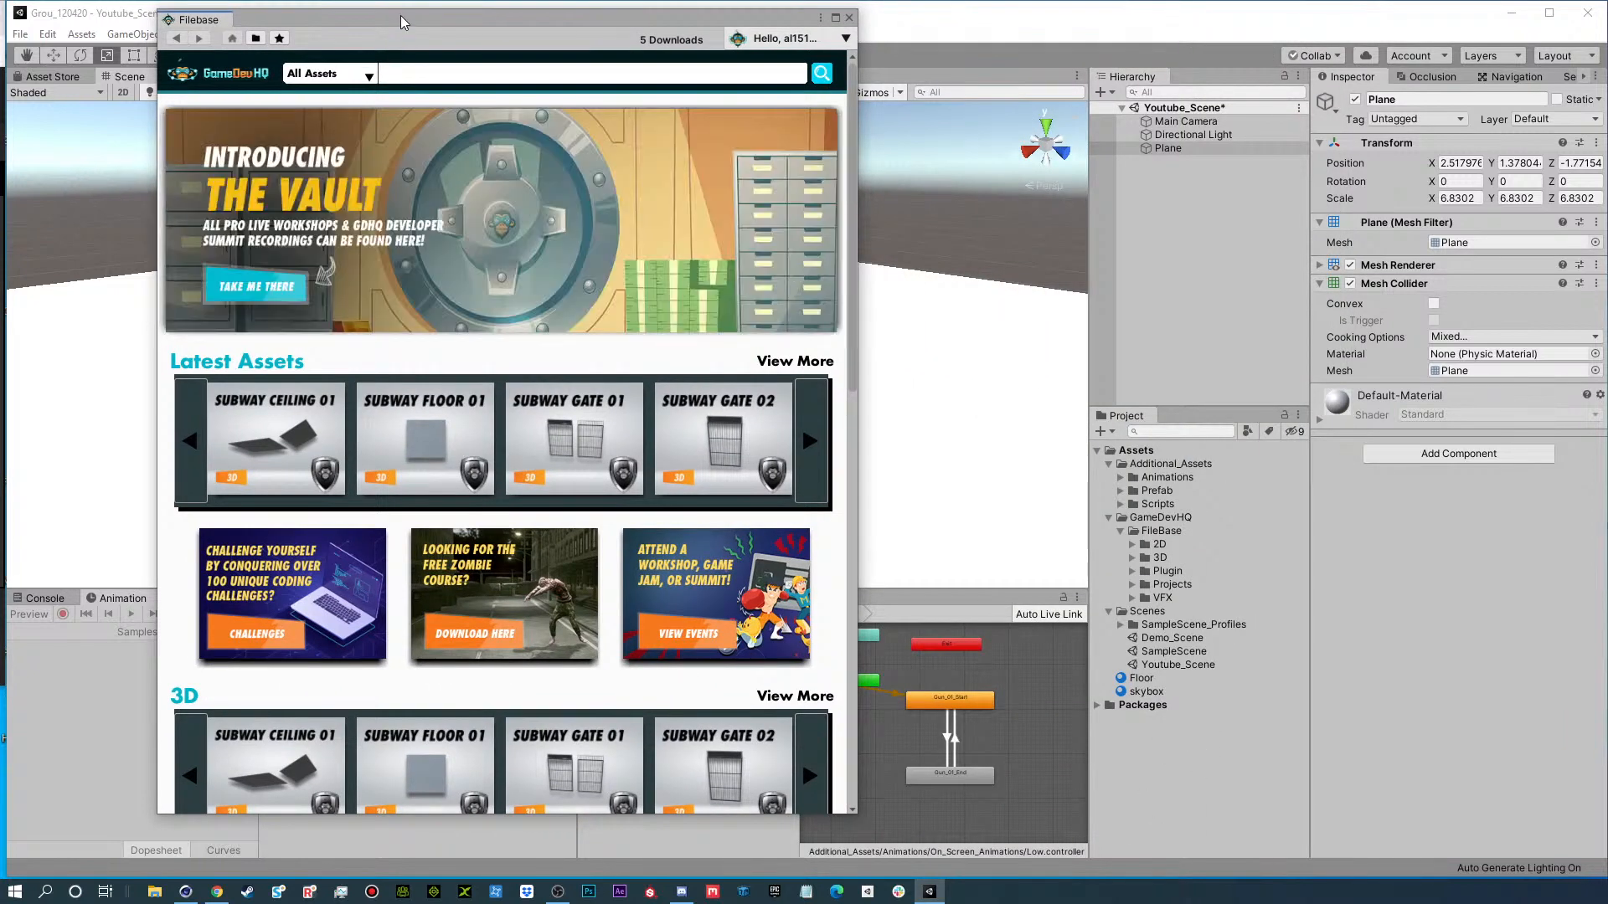
drag(401, 22, 774, 23)
click(266, 33)
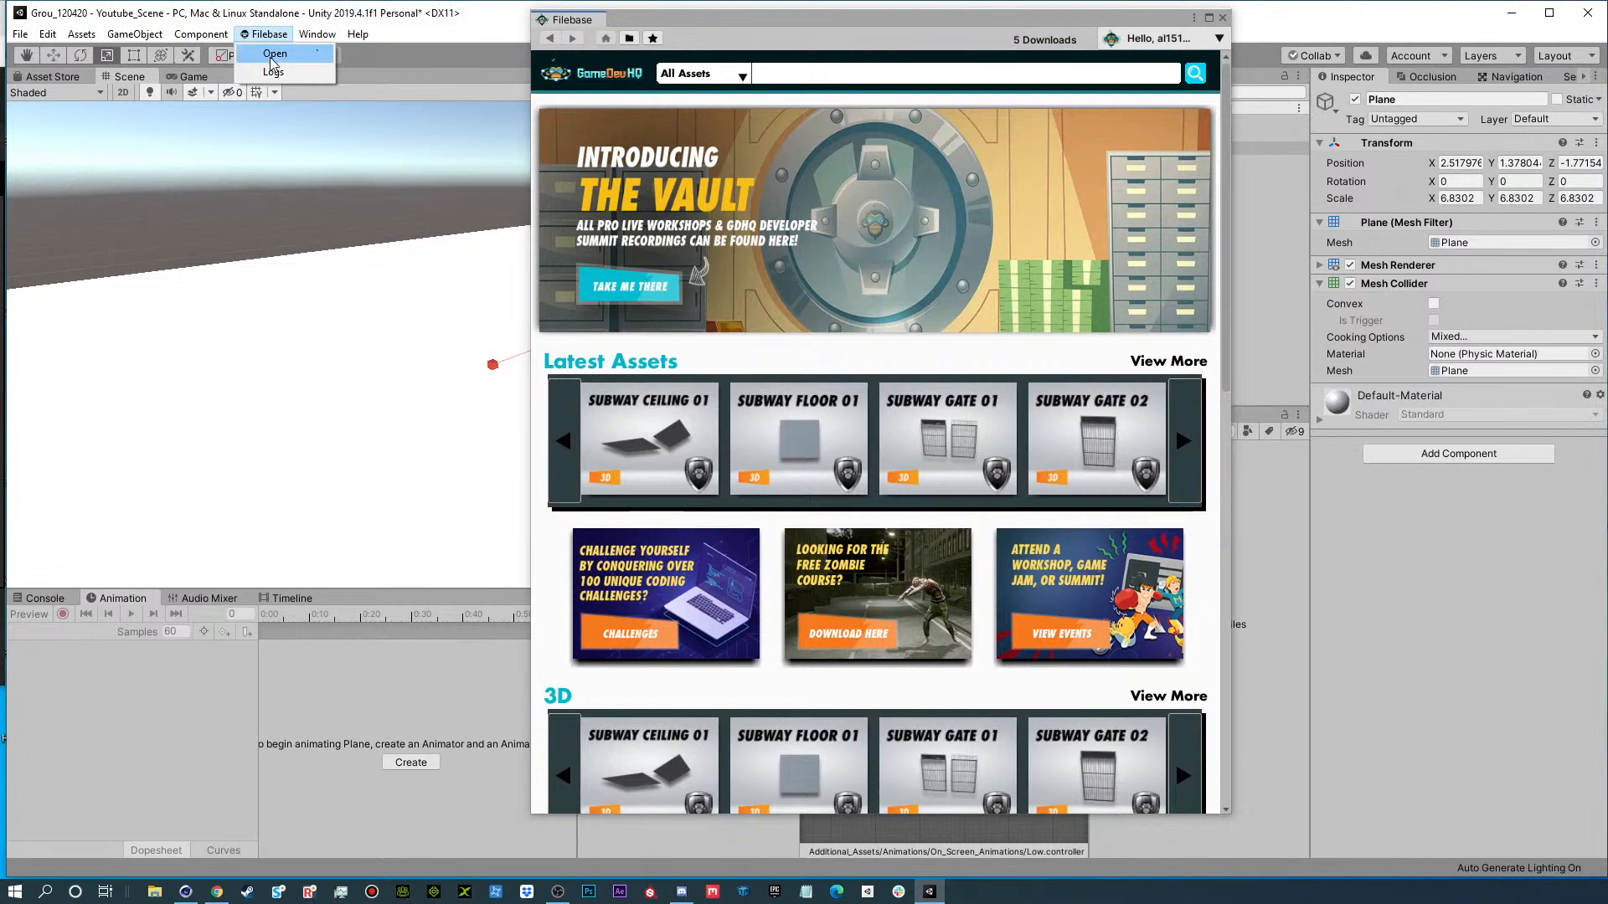
click(843, 30)
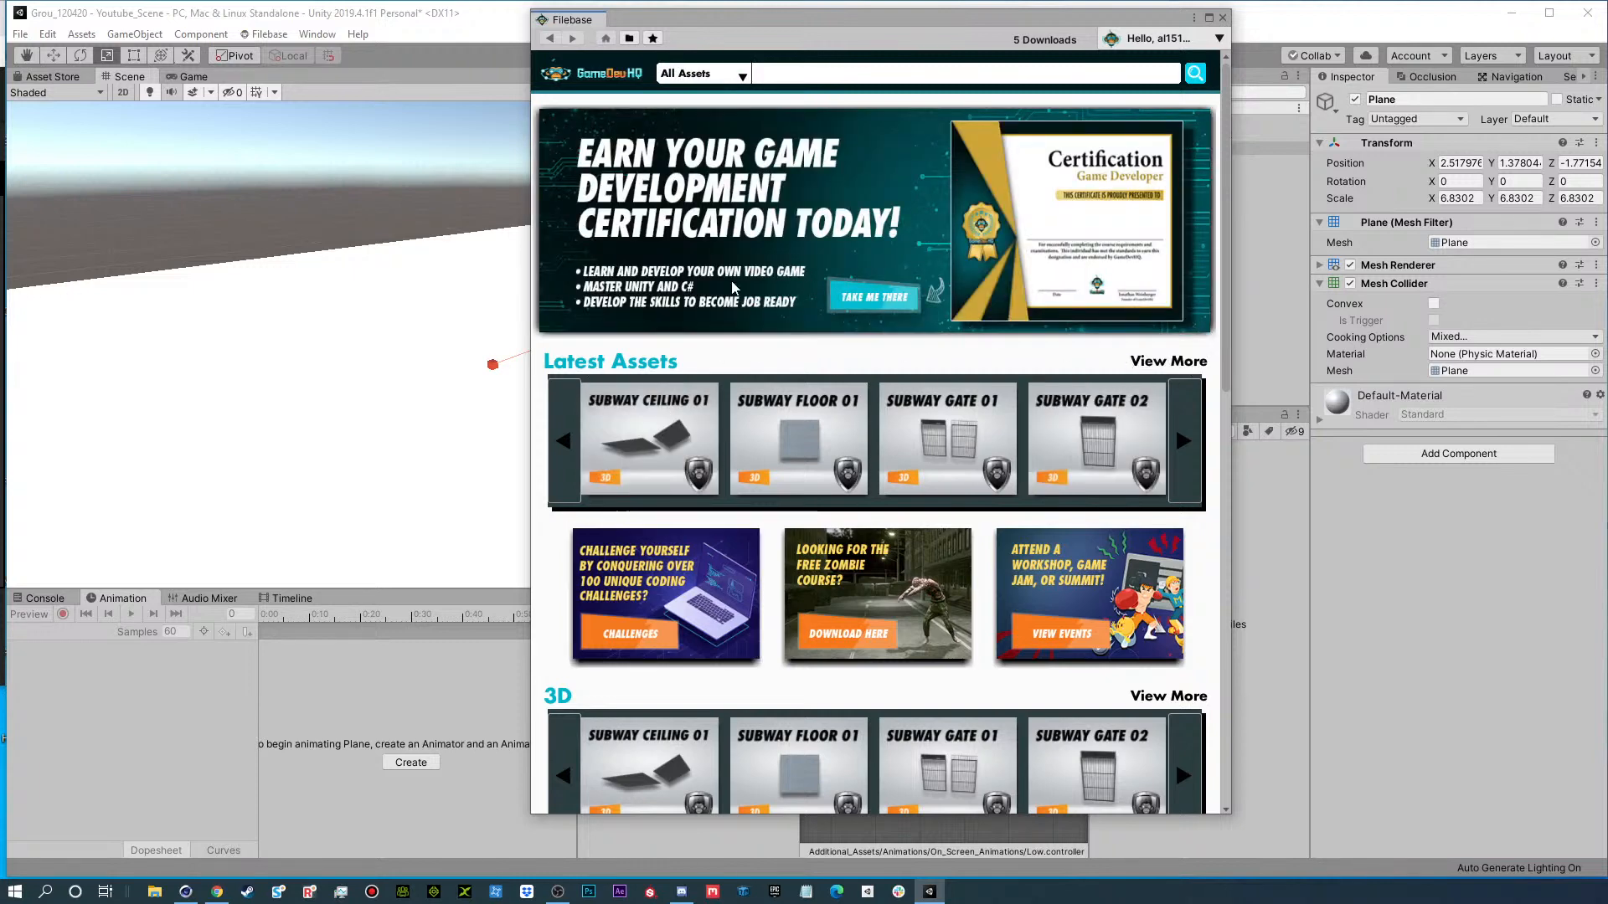
Search all Filebase assets for "spaceship".
click(701, 75)
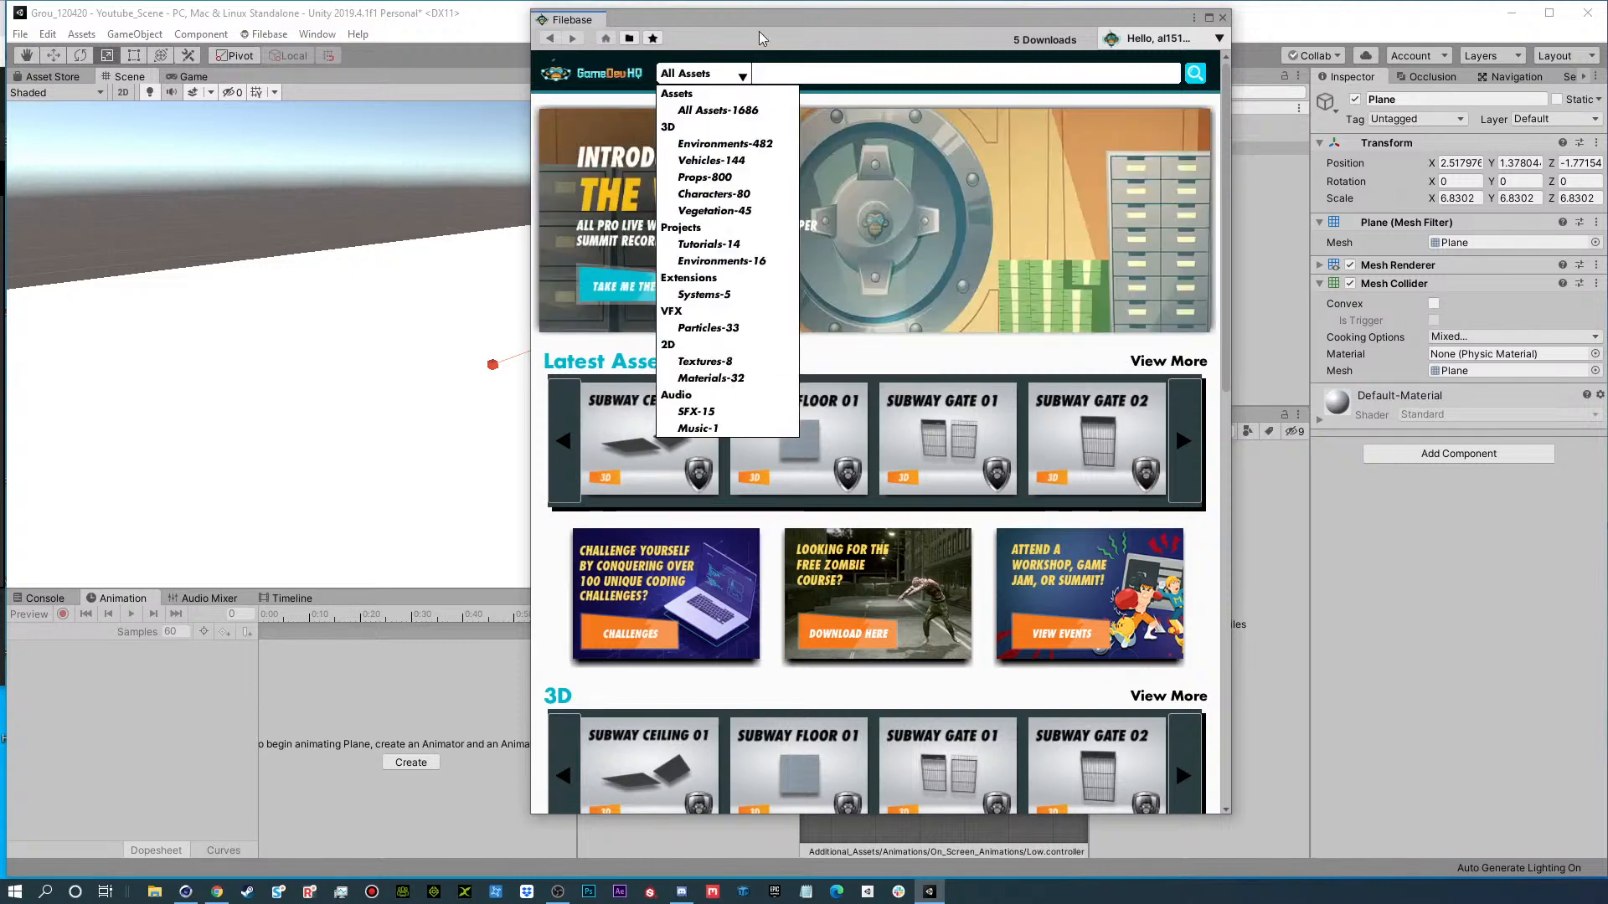
click(833, 77)
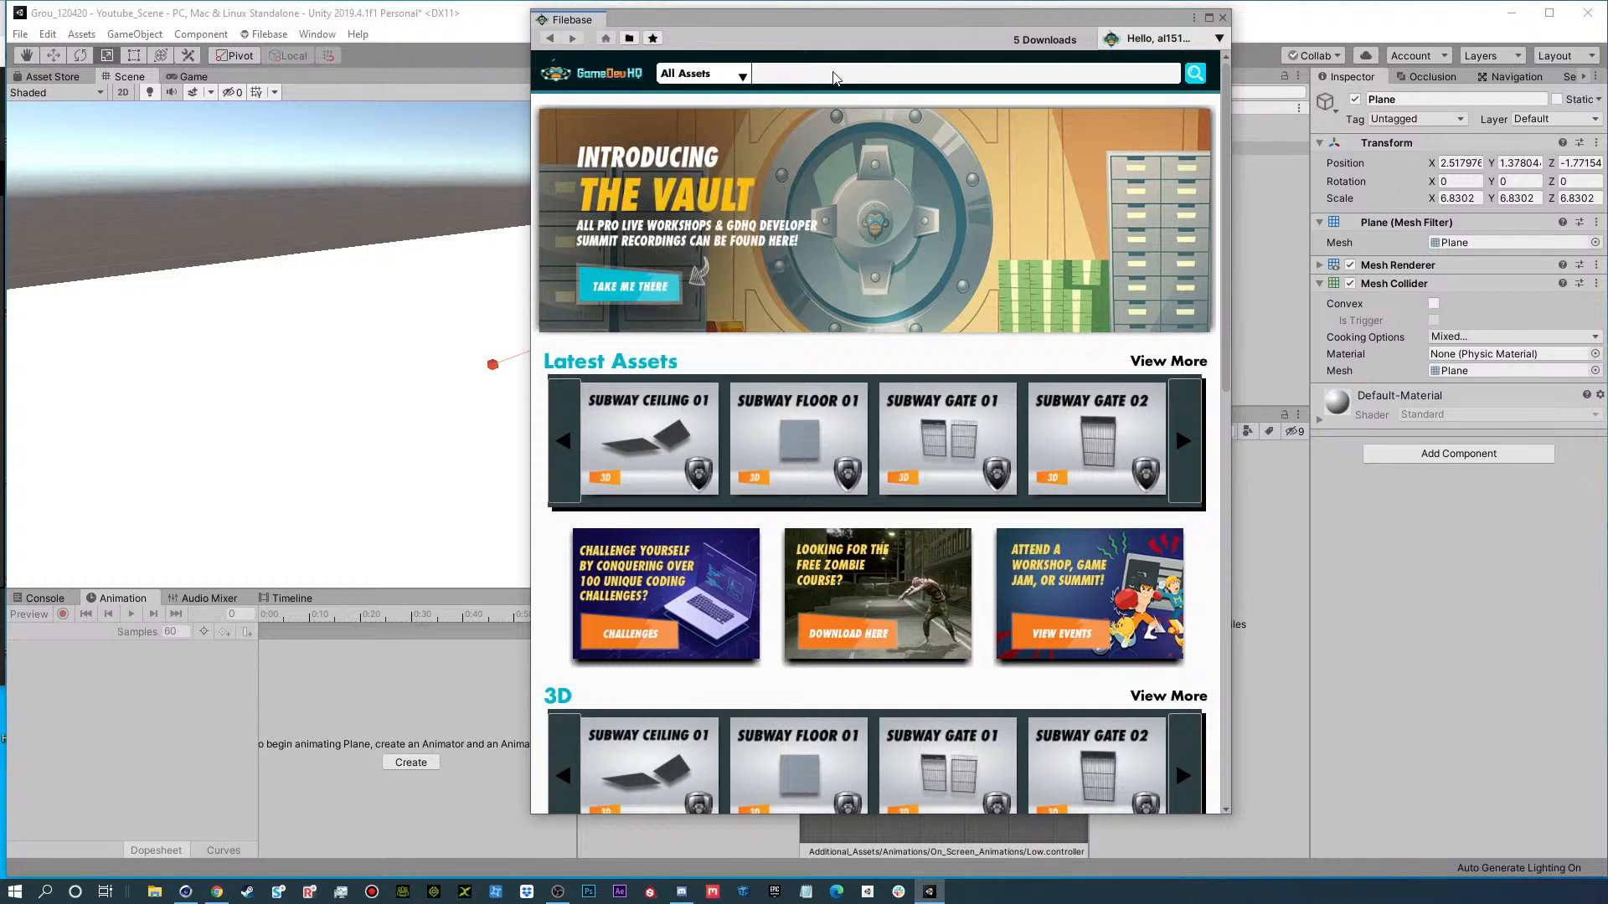
text(spaceship)
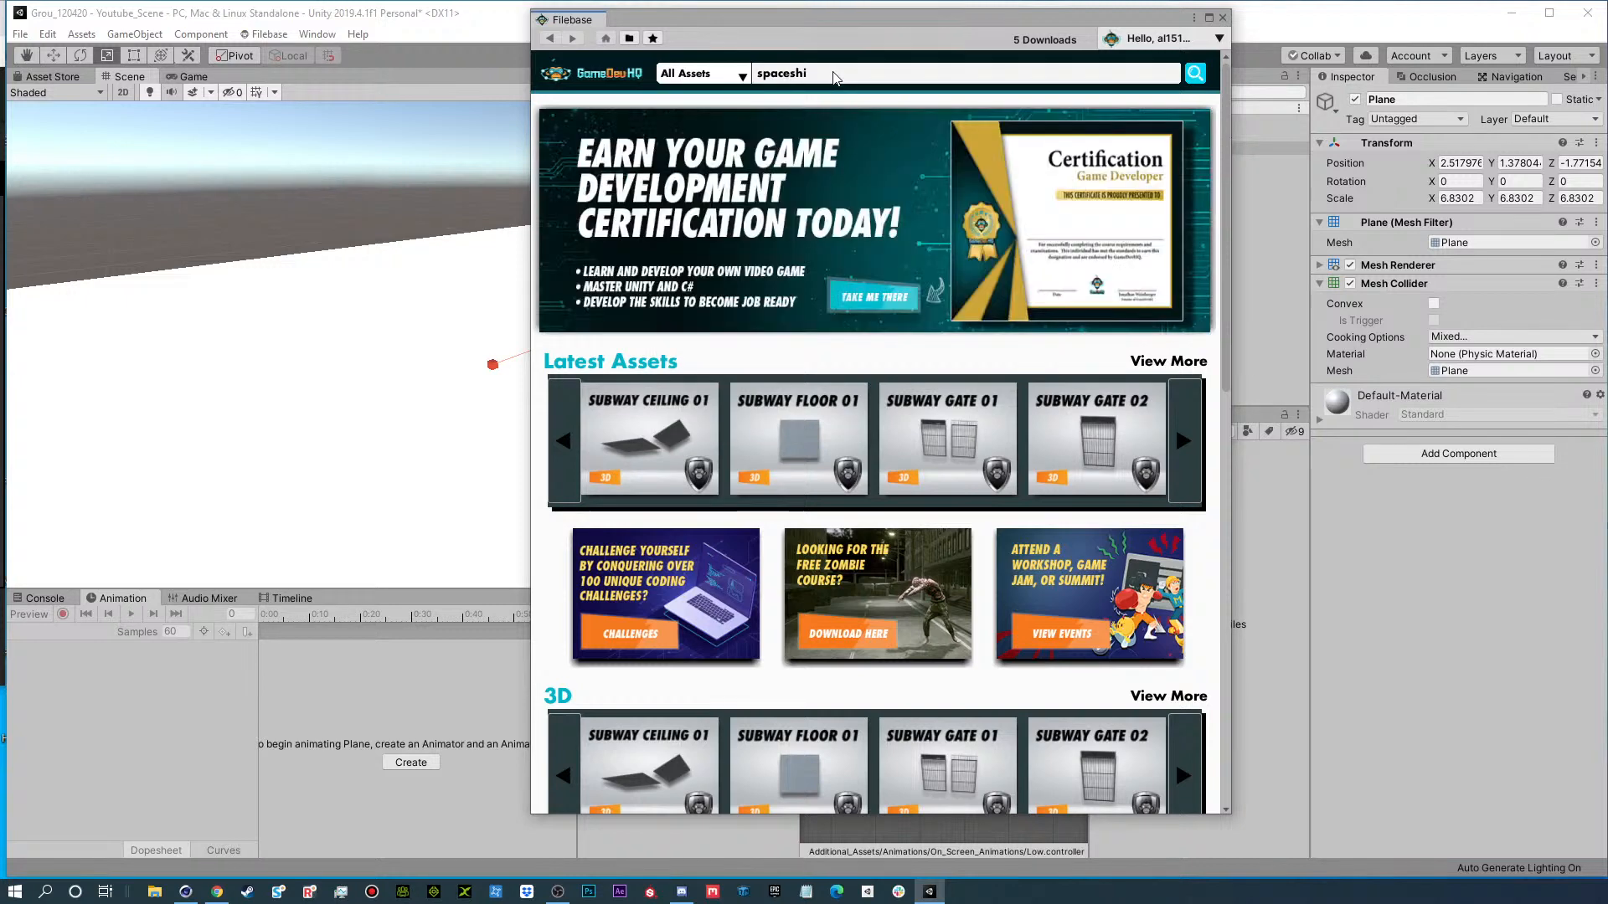
key(Return)
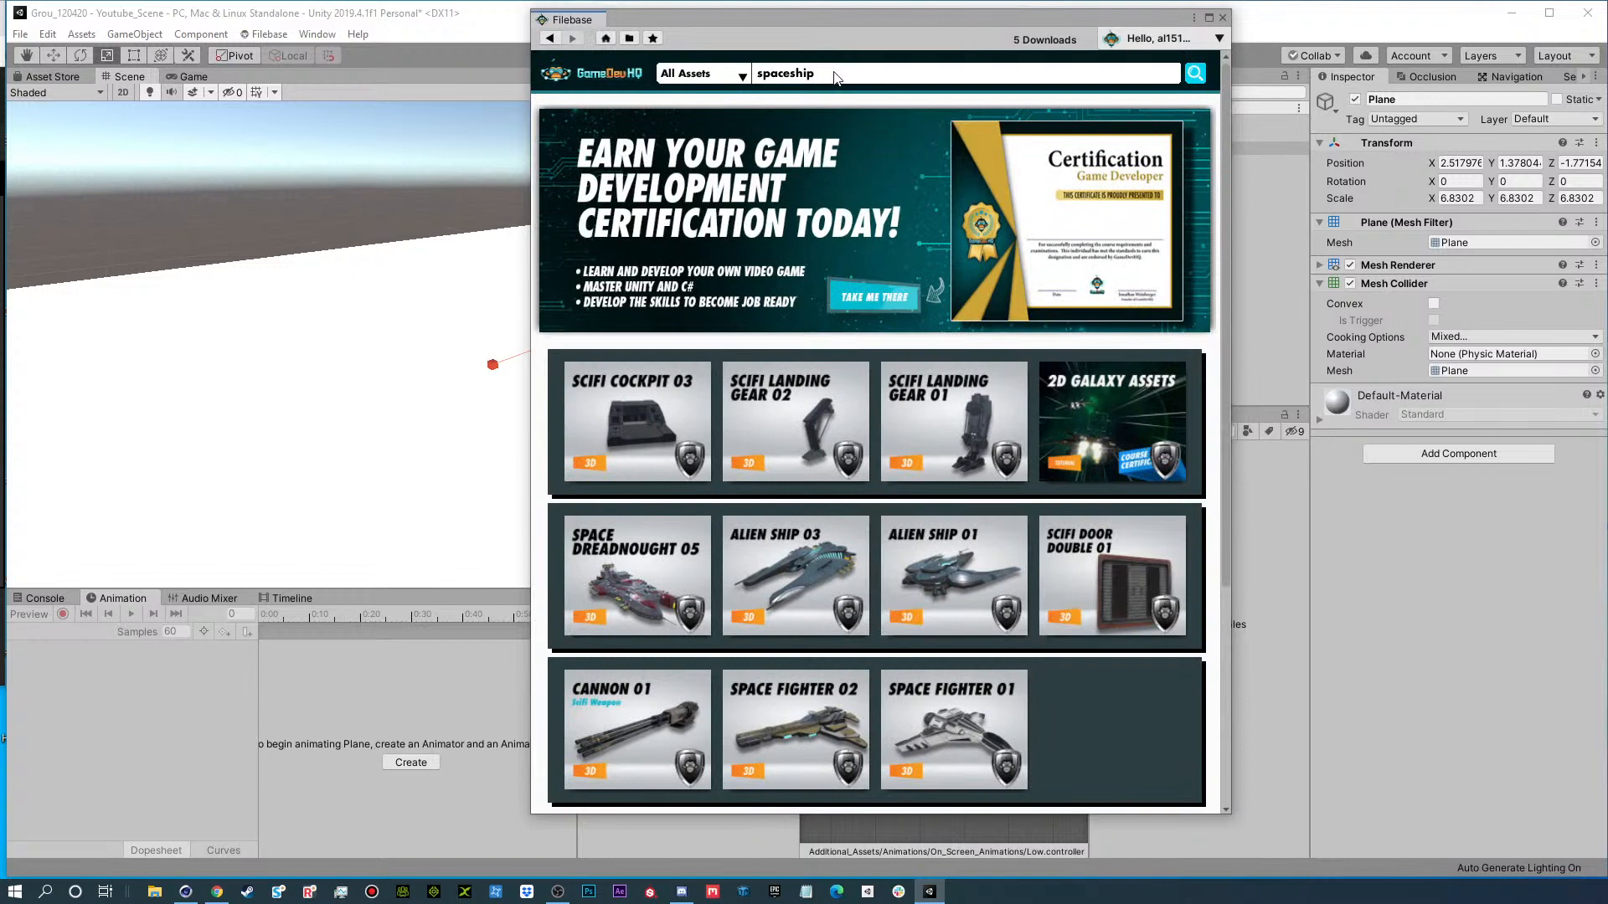
Clear the search text and filter the Filebase assets to the Space category under 3D Vehicles.
click(801, 72)
key(BackSpace)
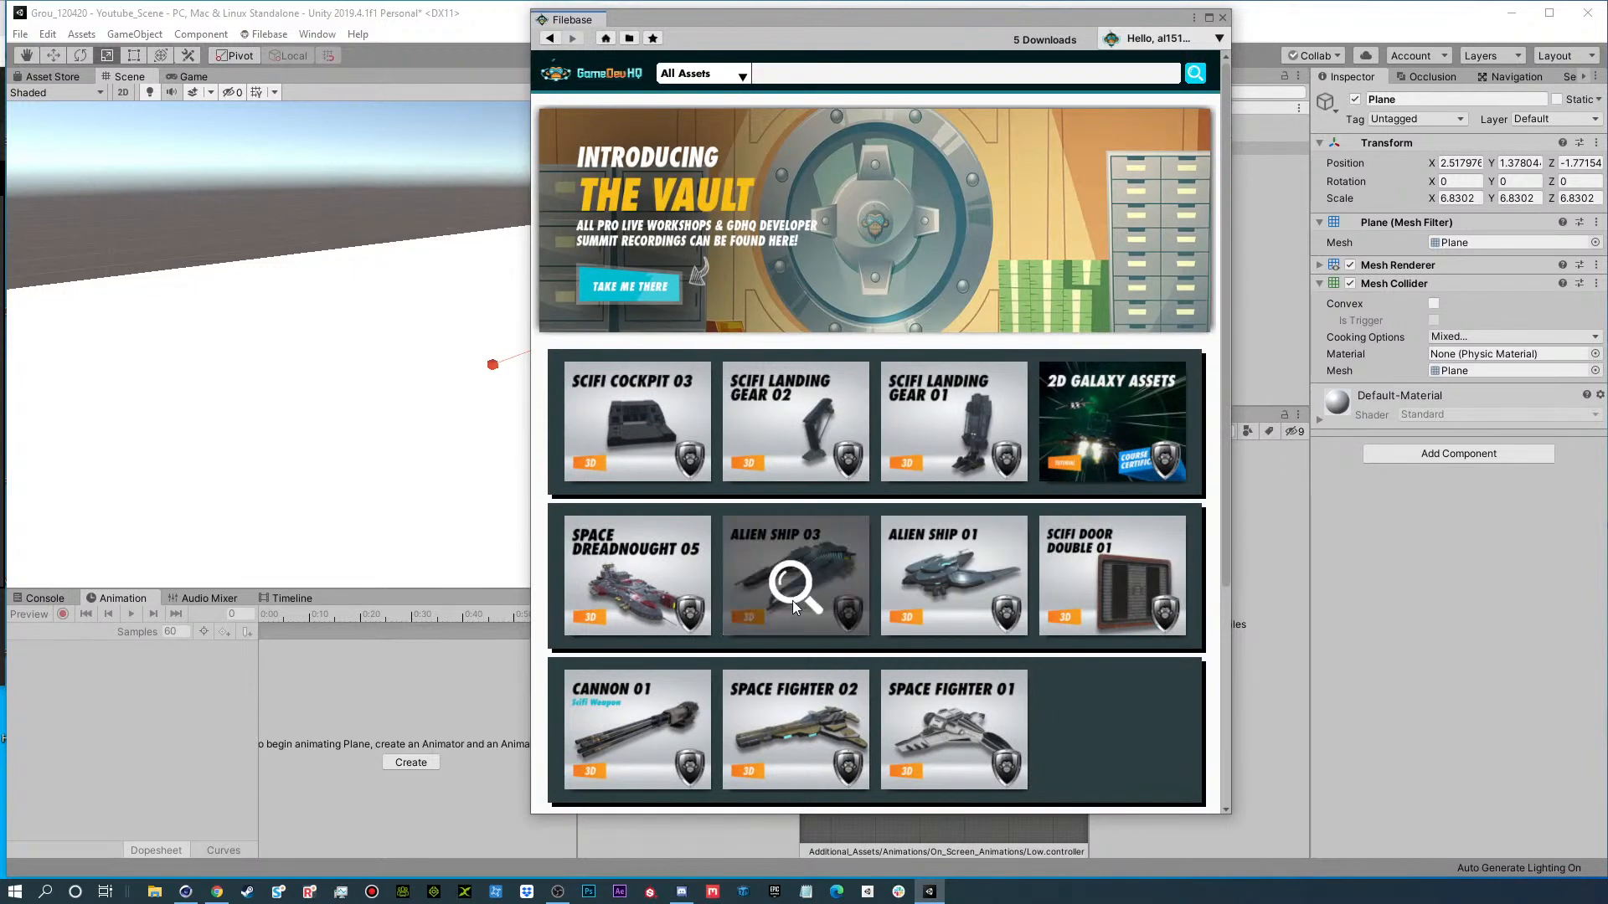
click(697, 82)
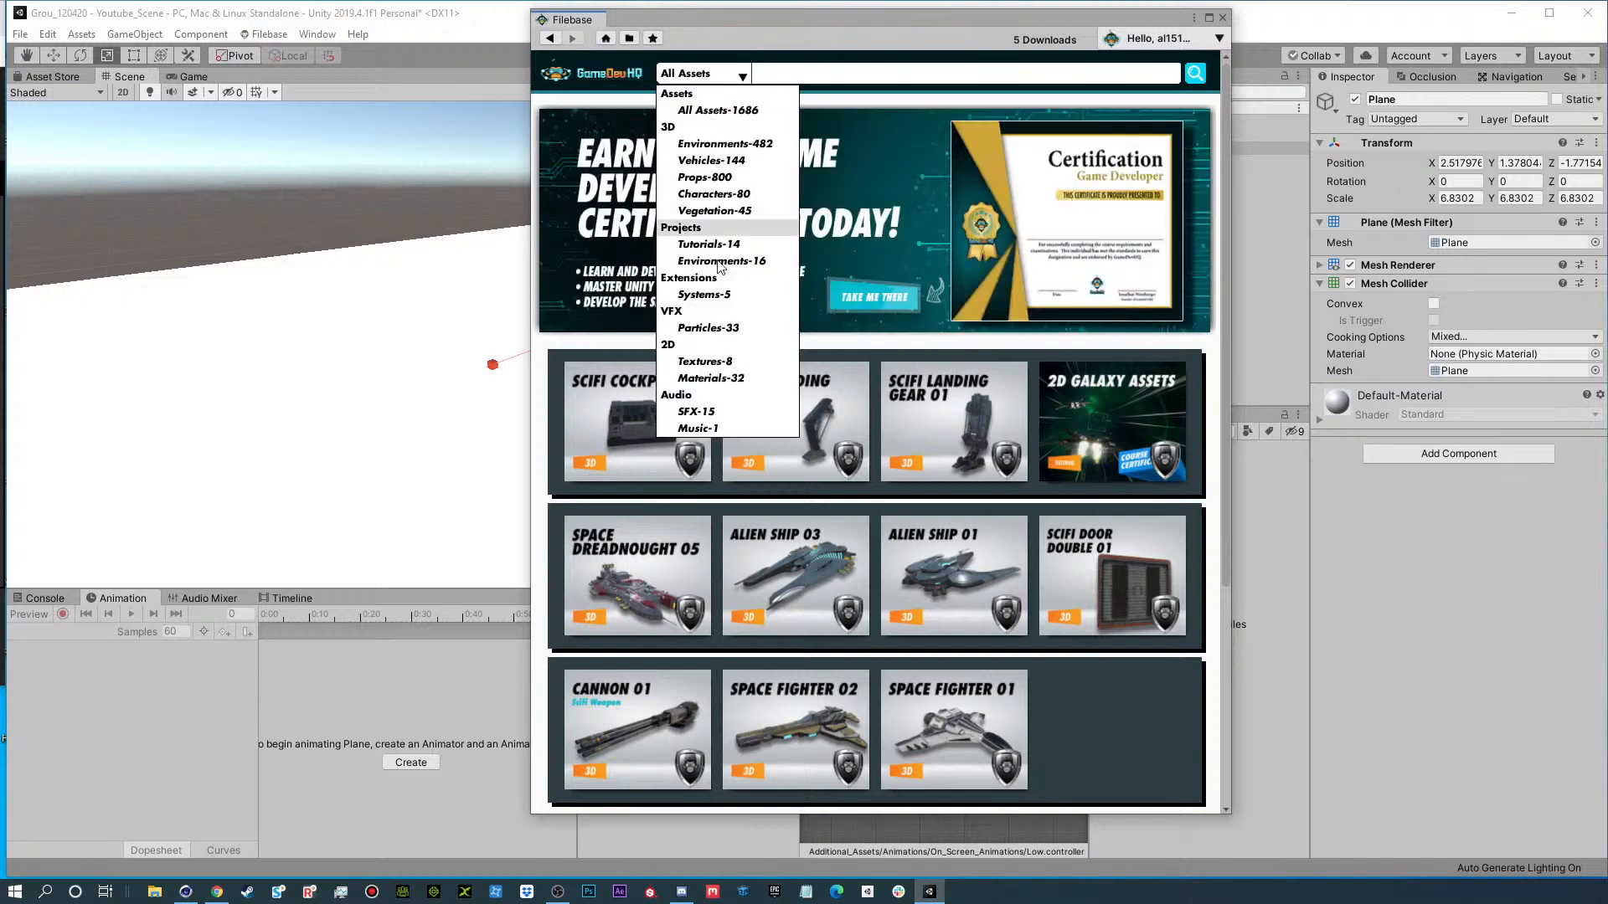
mouse_move(722, 182)
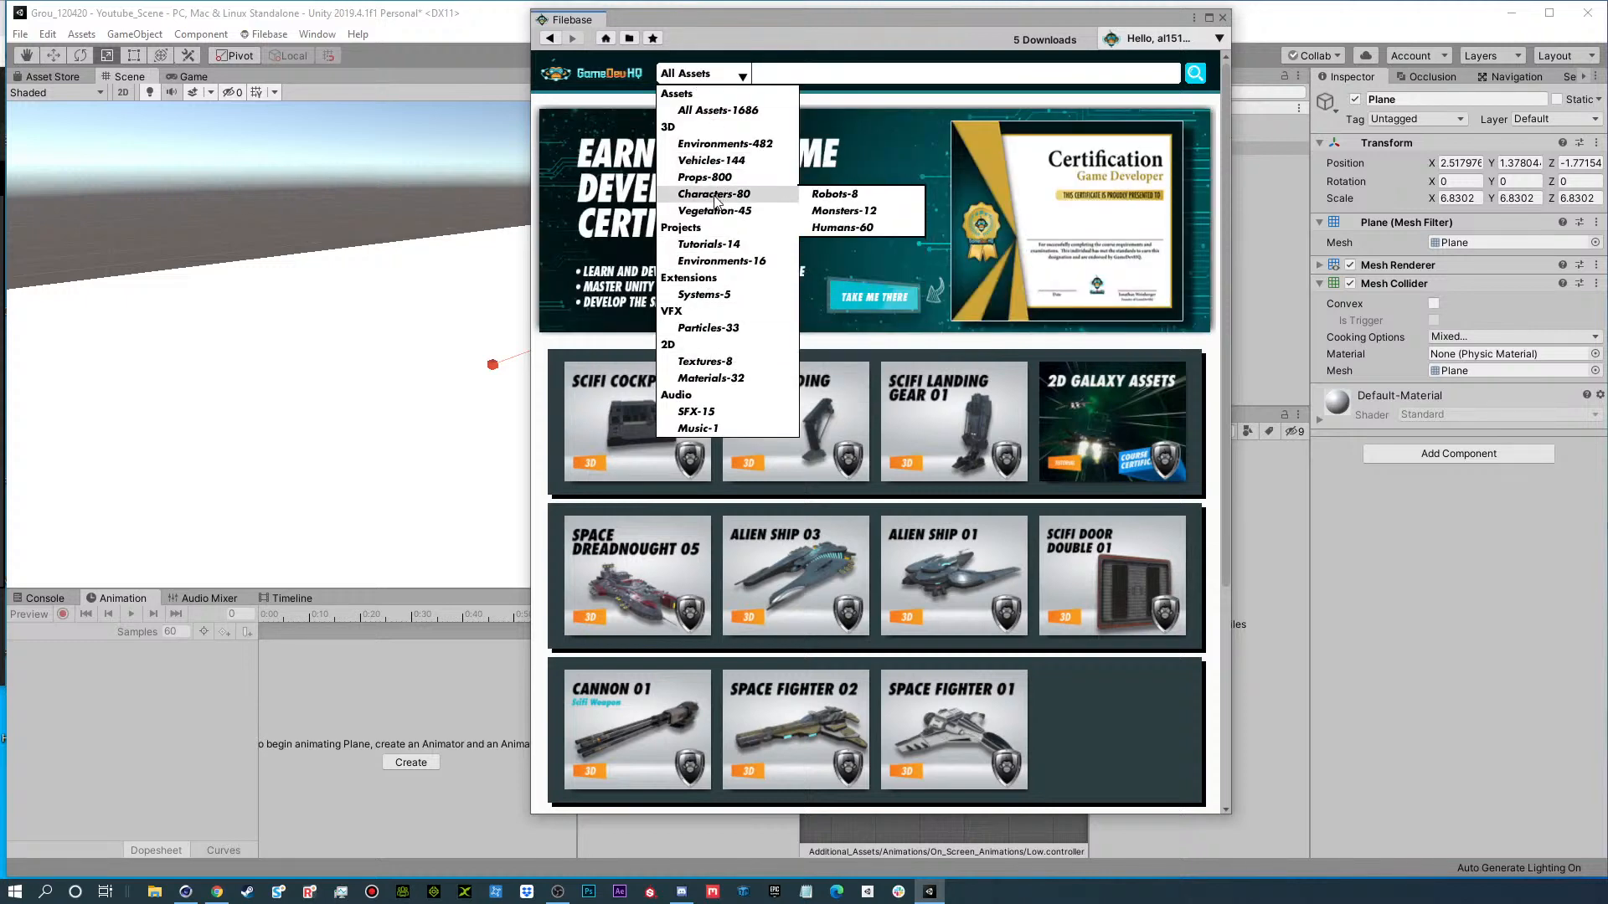
mouse_move(696, 149)
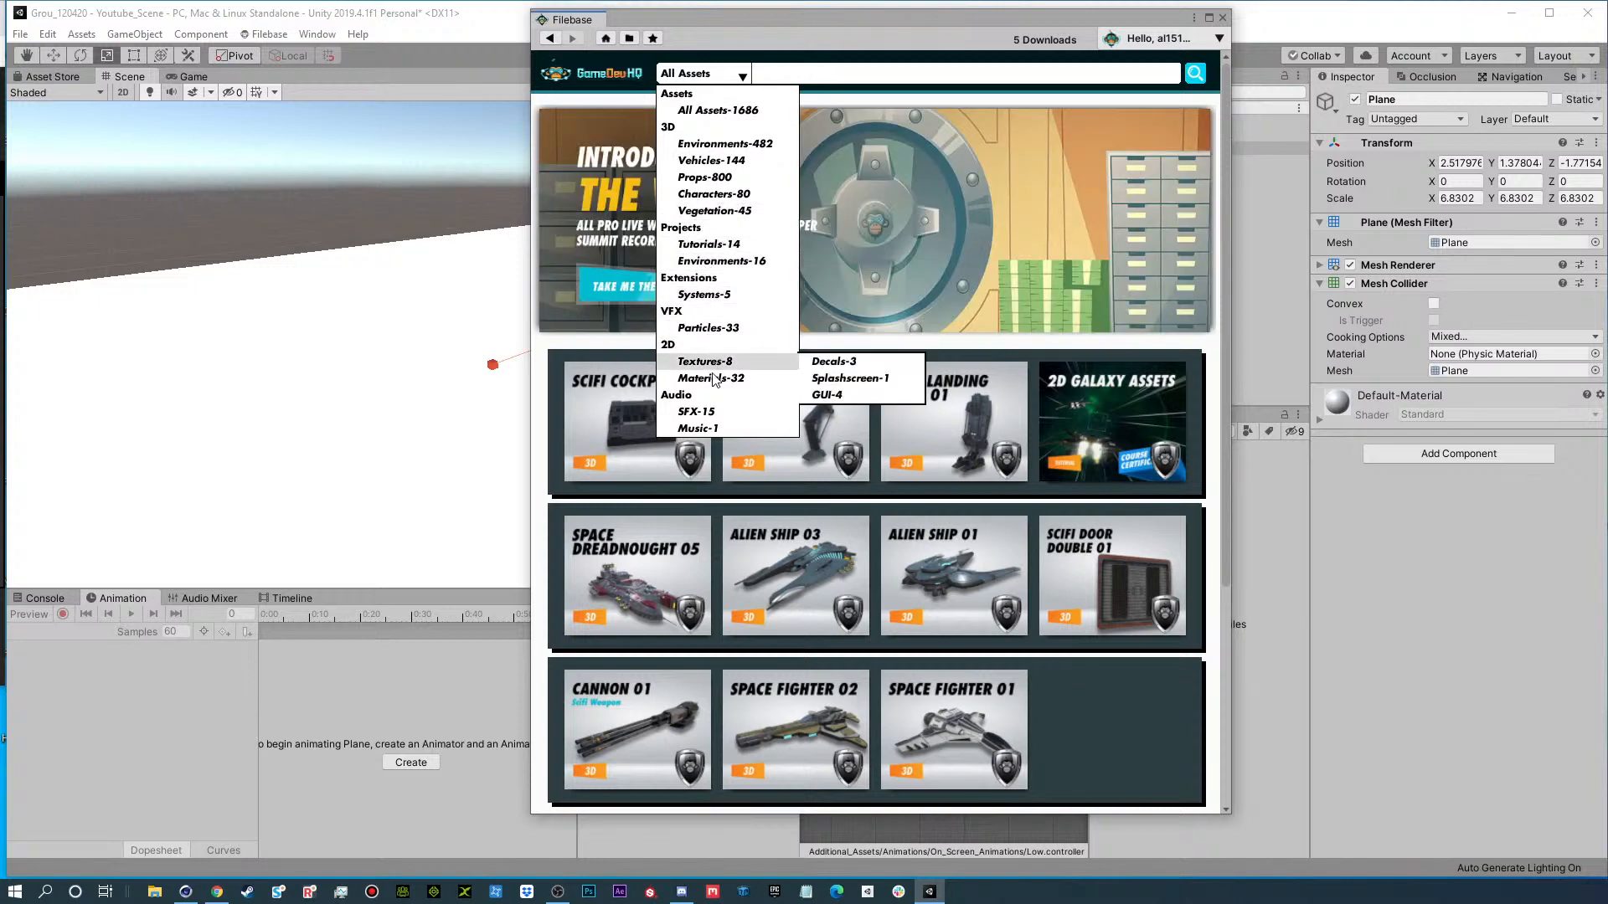
mouse_move(712, 215)
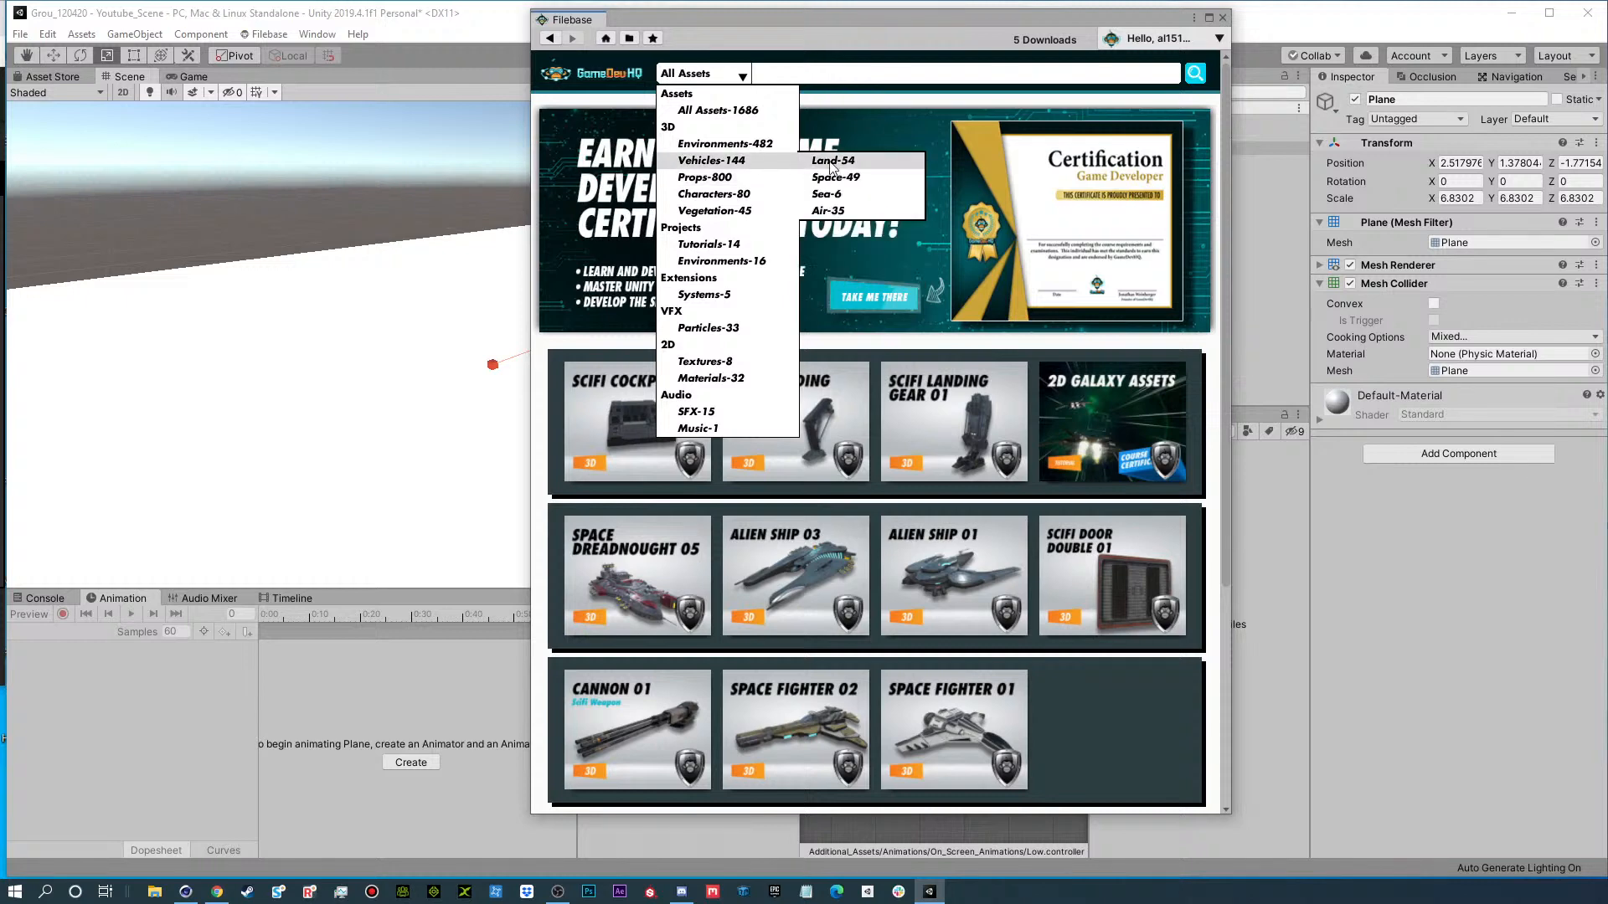
click(830, 179)
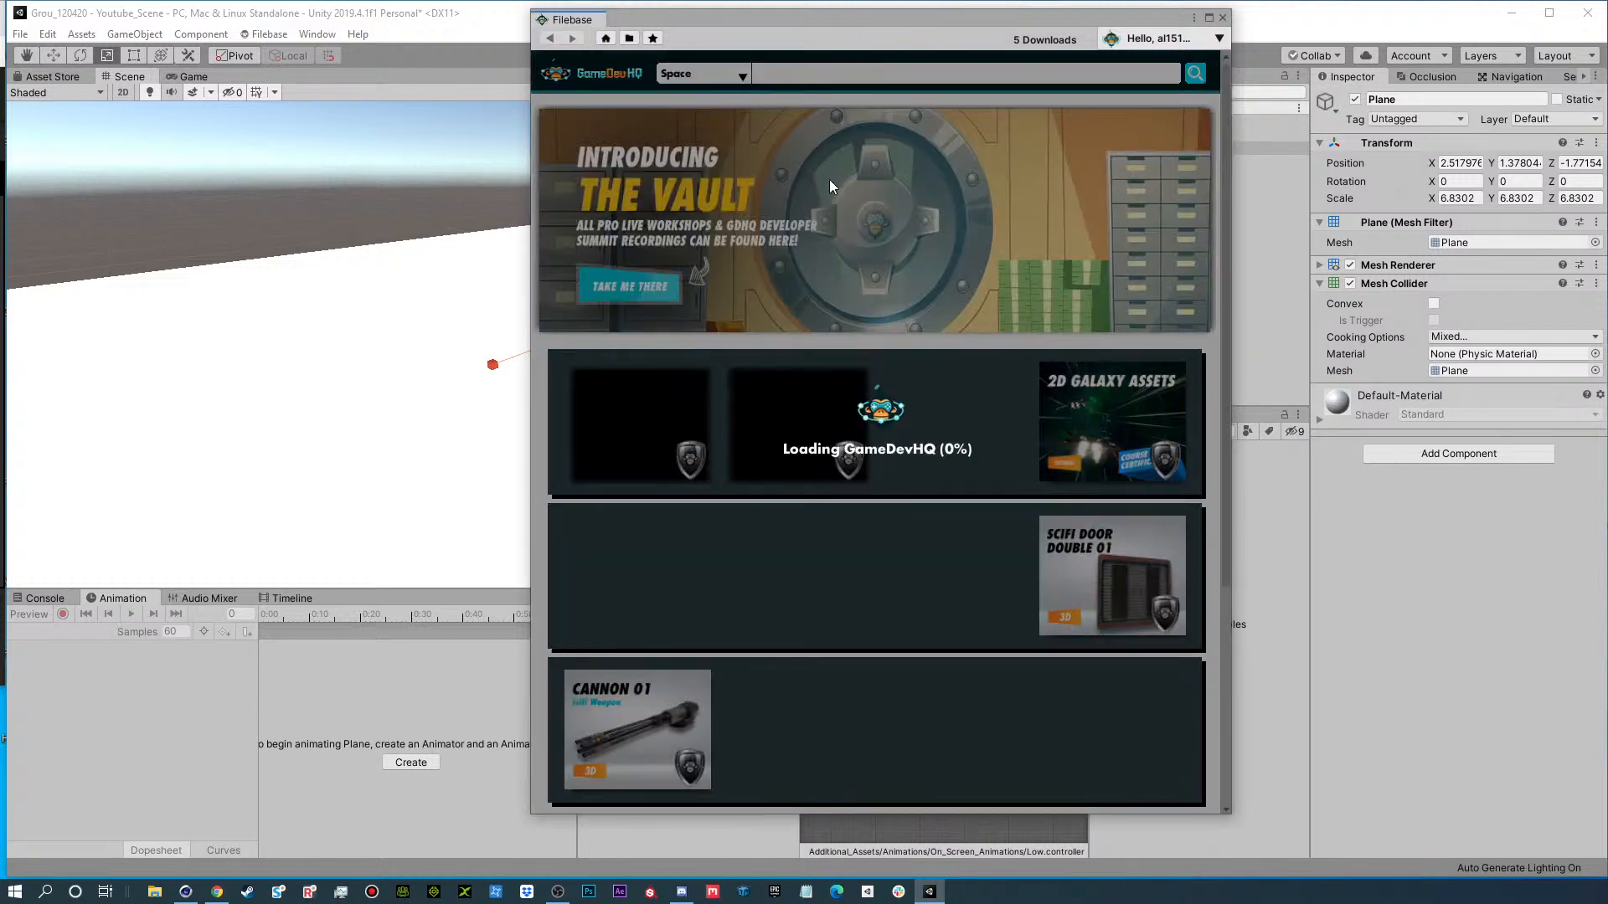
Open Space Fighter 09 from the second page of the Space assets and view its enlarged preview image.
scroll(1099, 608, down, 3)
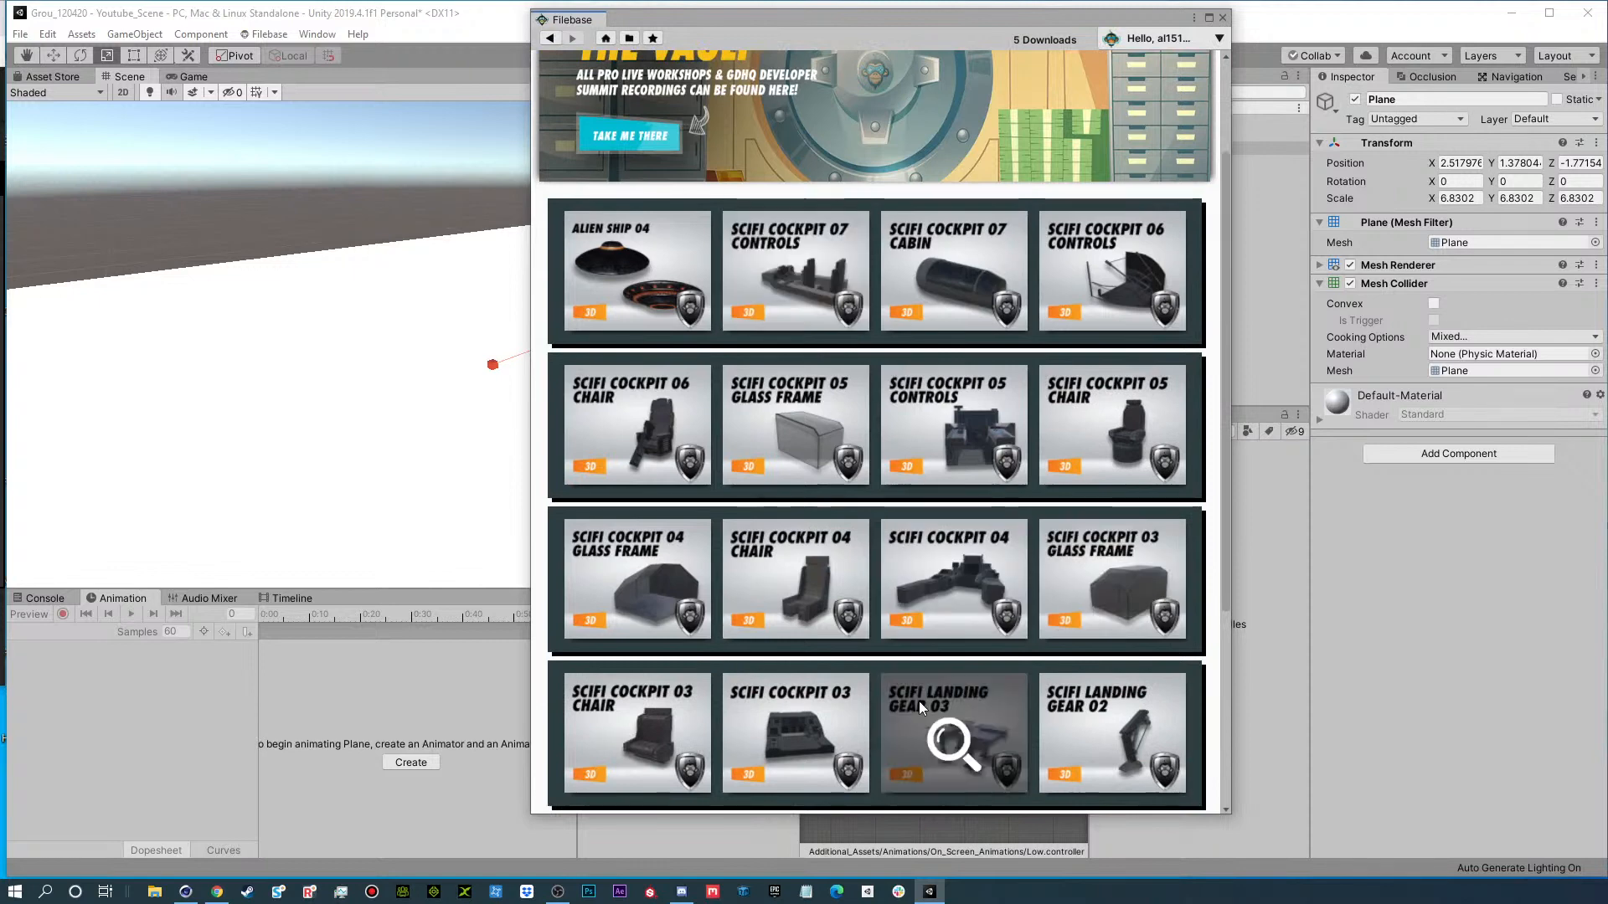
scroll(955, 586, down, 3)
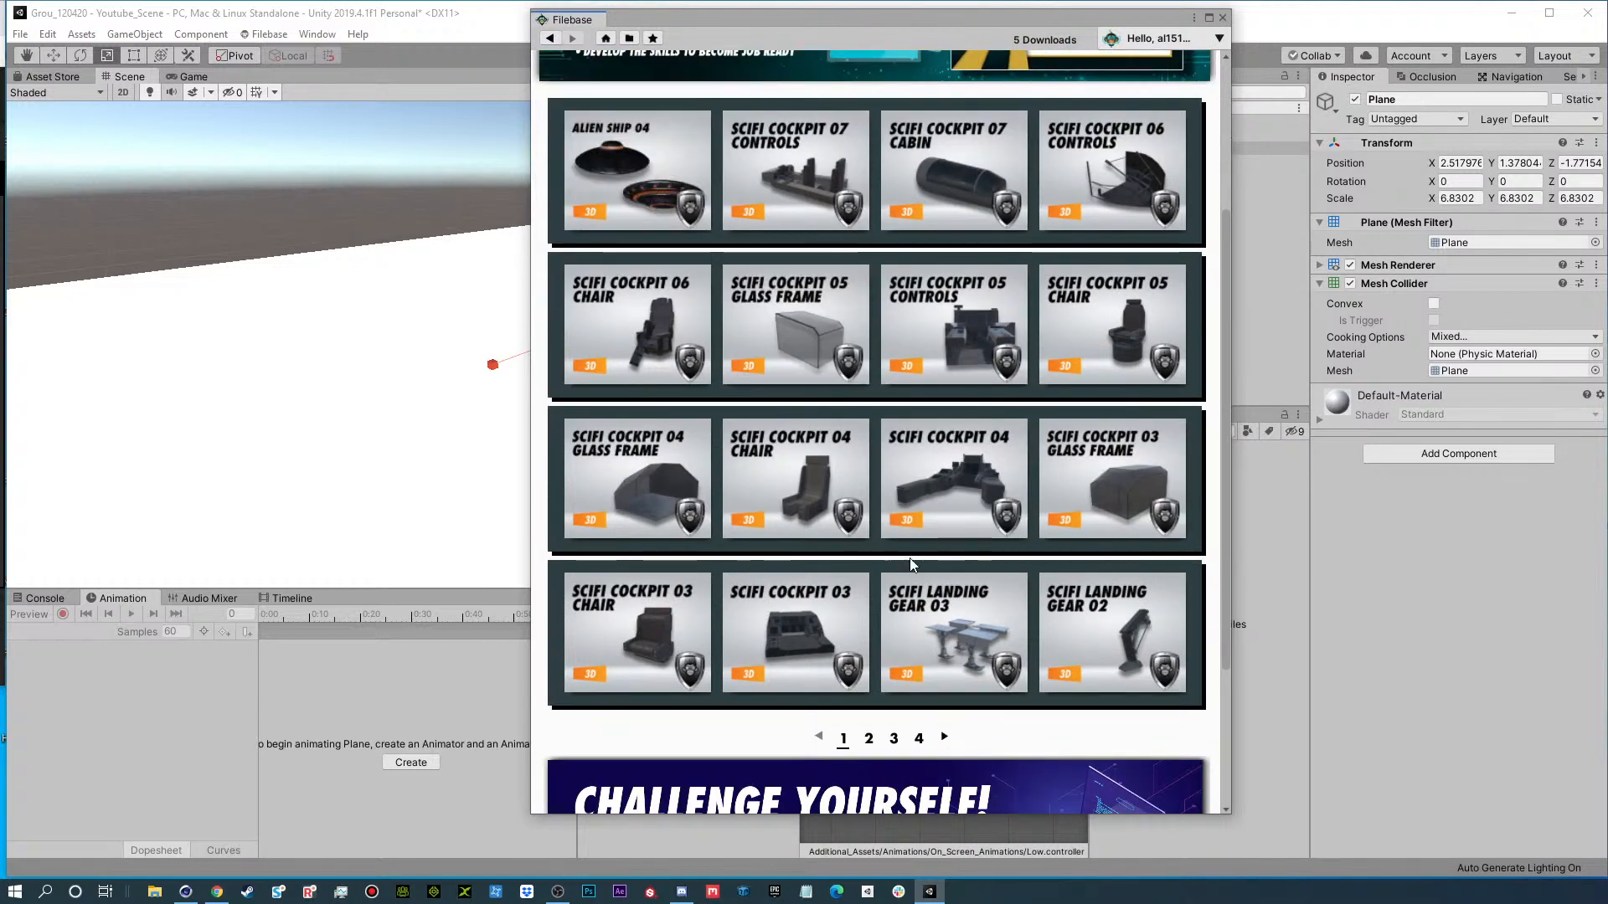
click(869, 741)
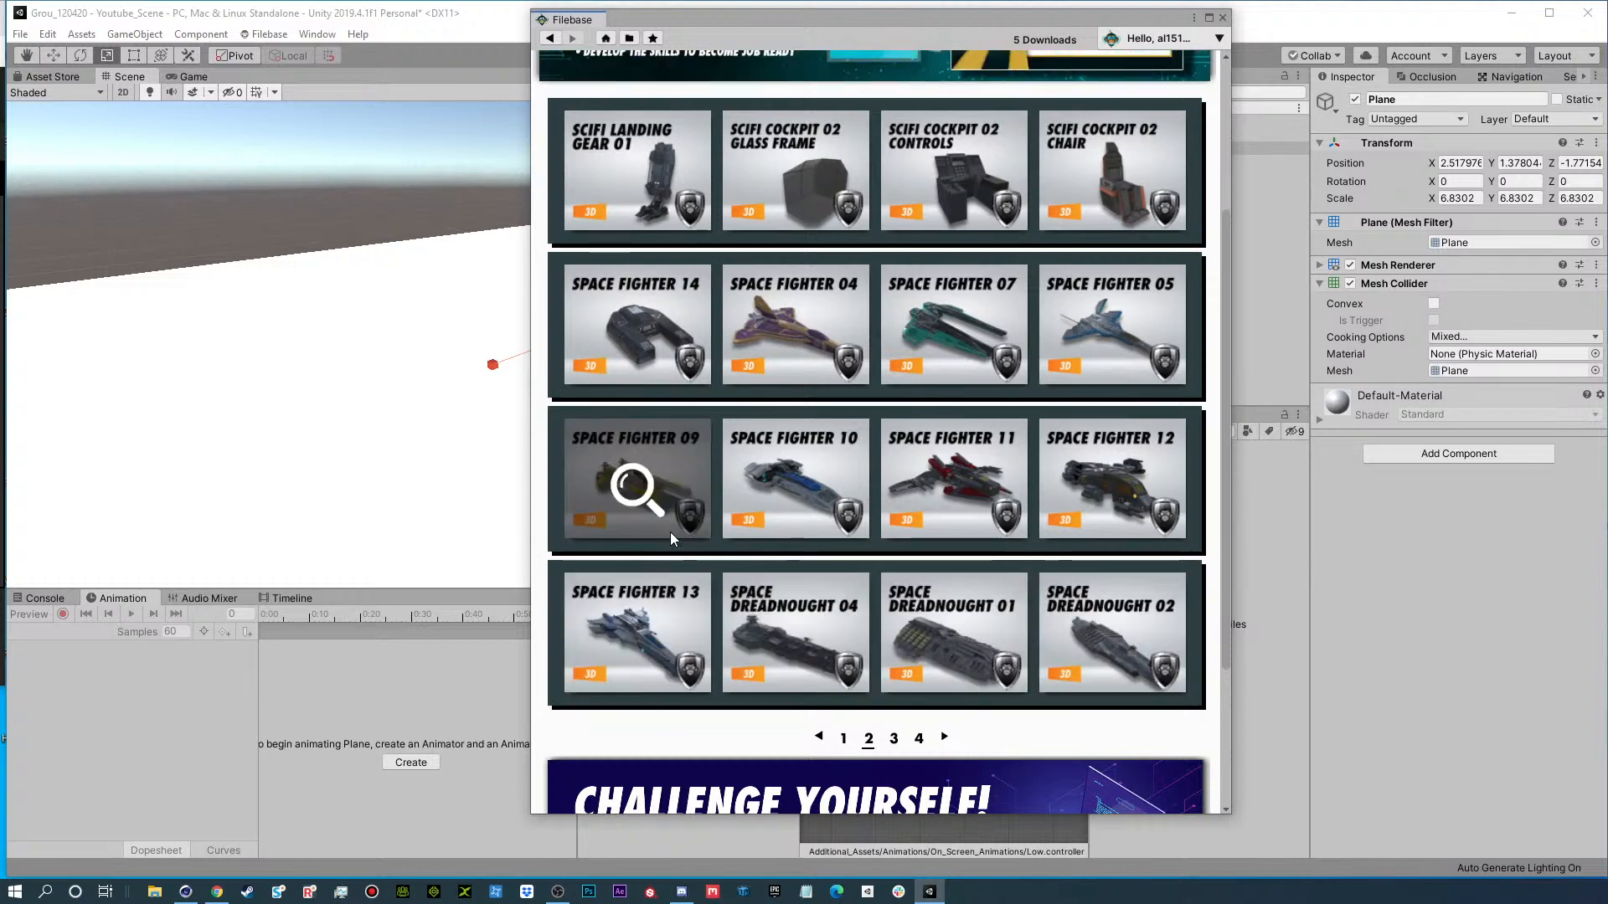
click(636, 490)
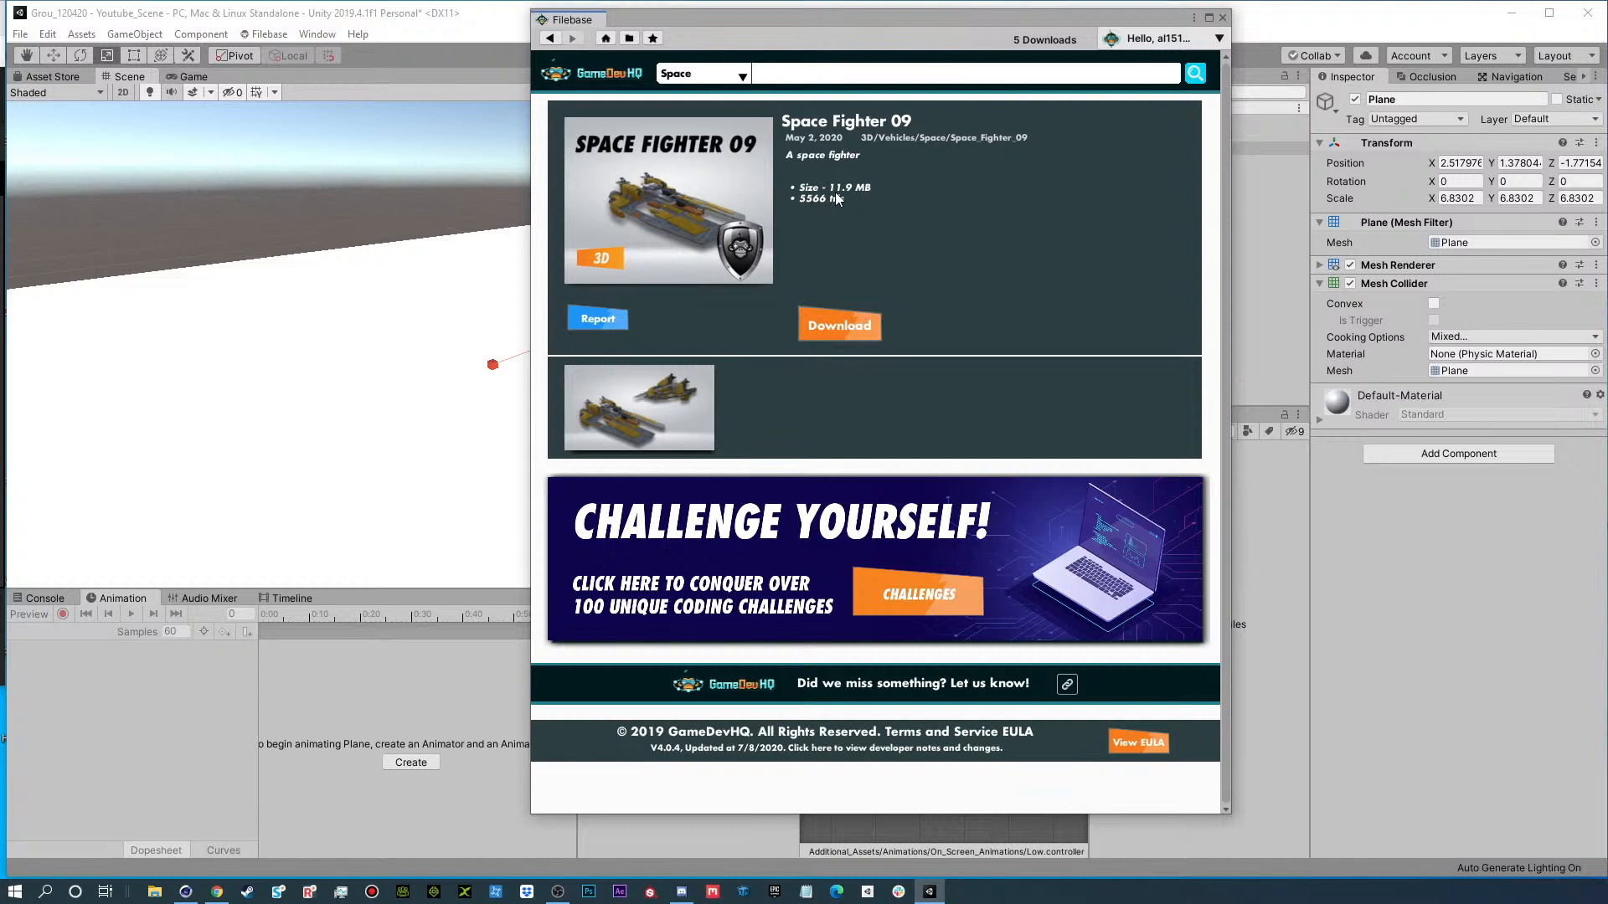
click(686, 382)
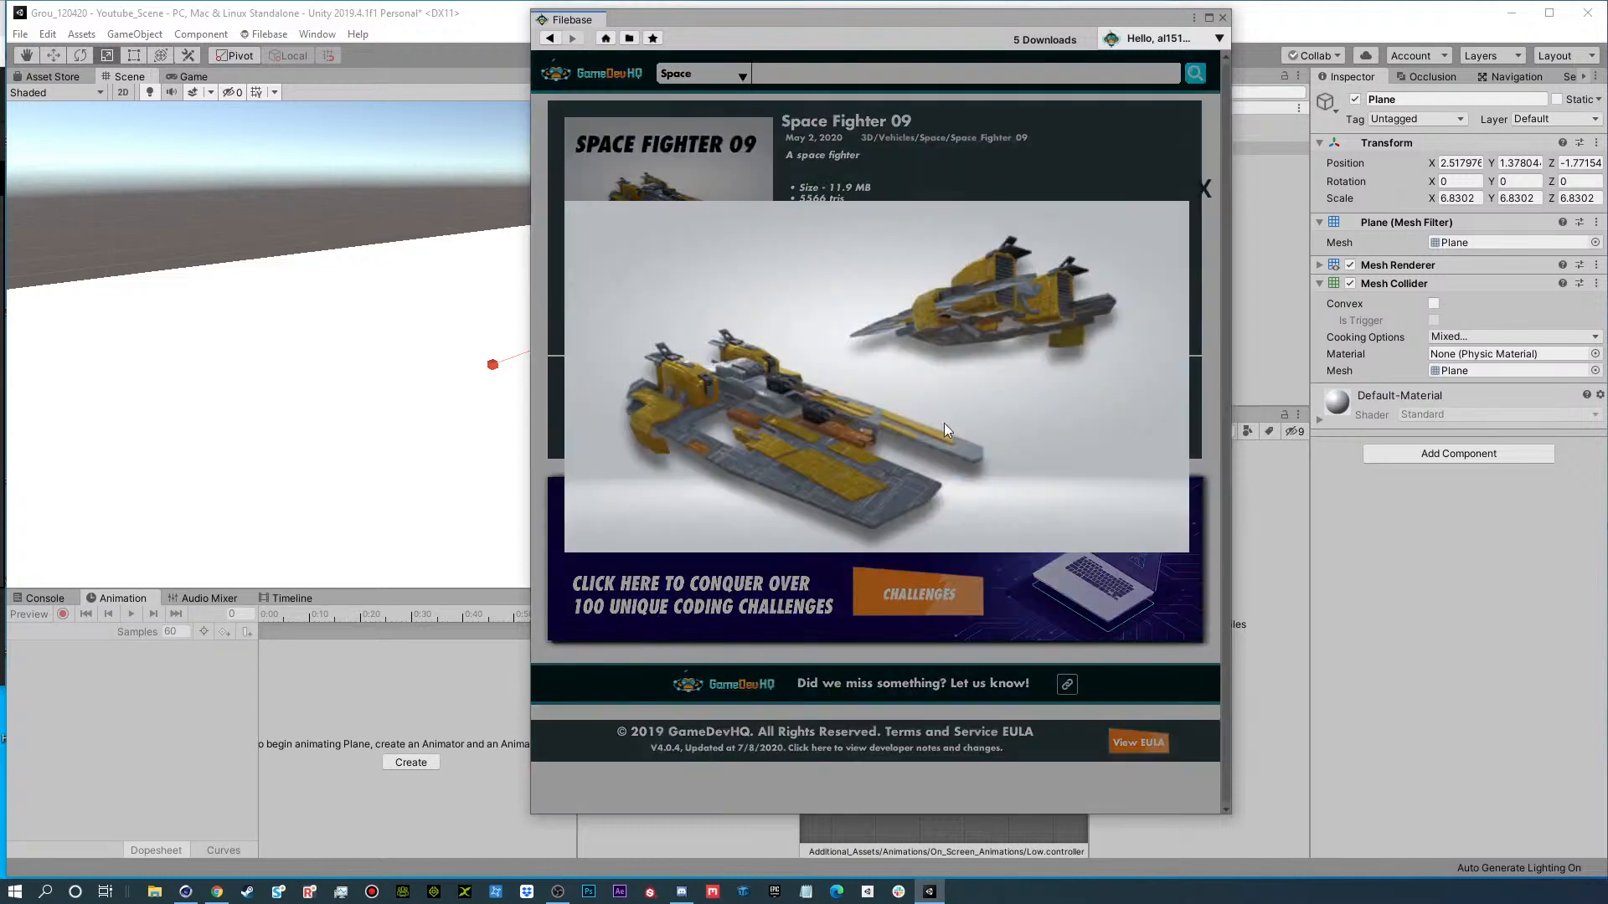
click(1198, 186)
Download Space Fighter 09, logging in with the saved account credentials, and import its package into the project.
click(821, 323)
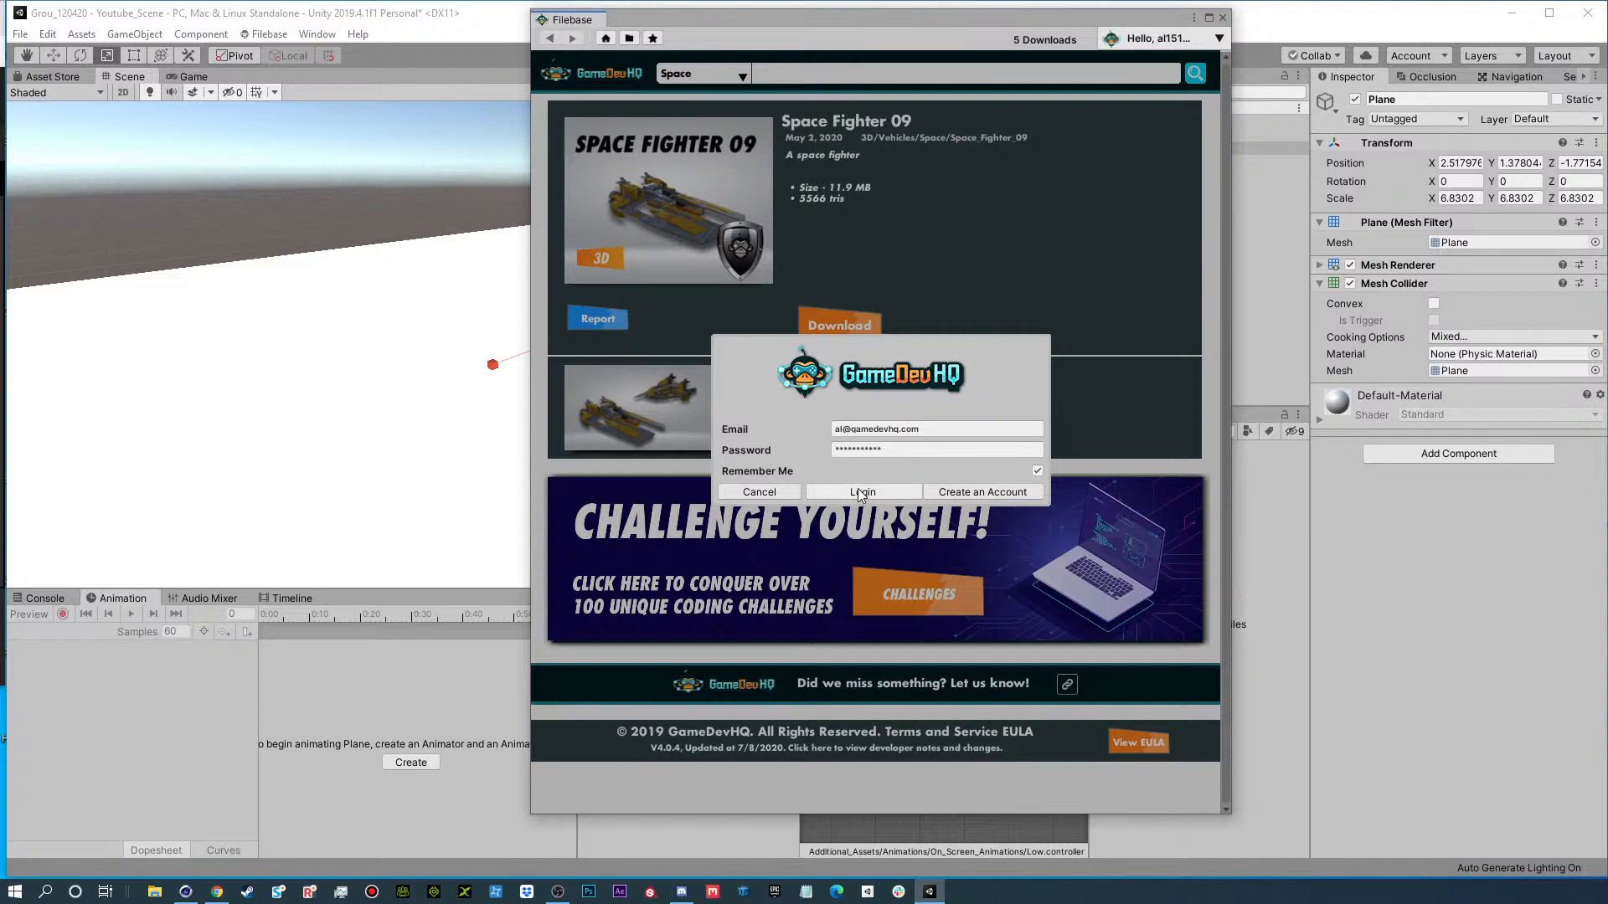
click(860, 494)
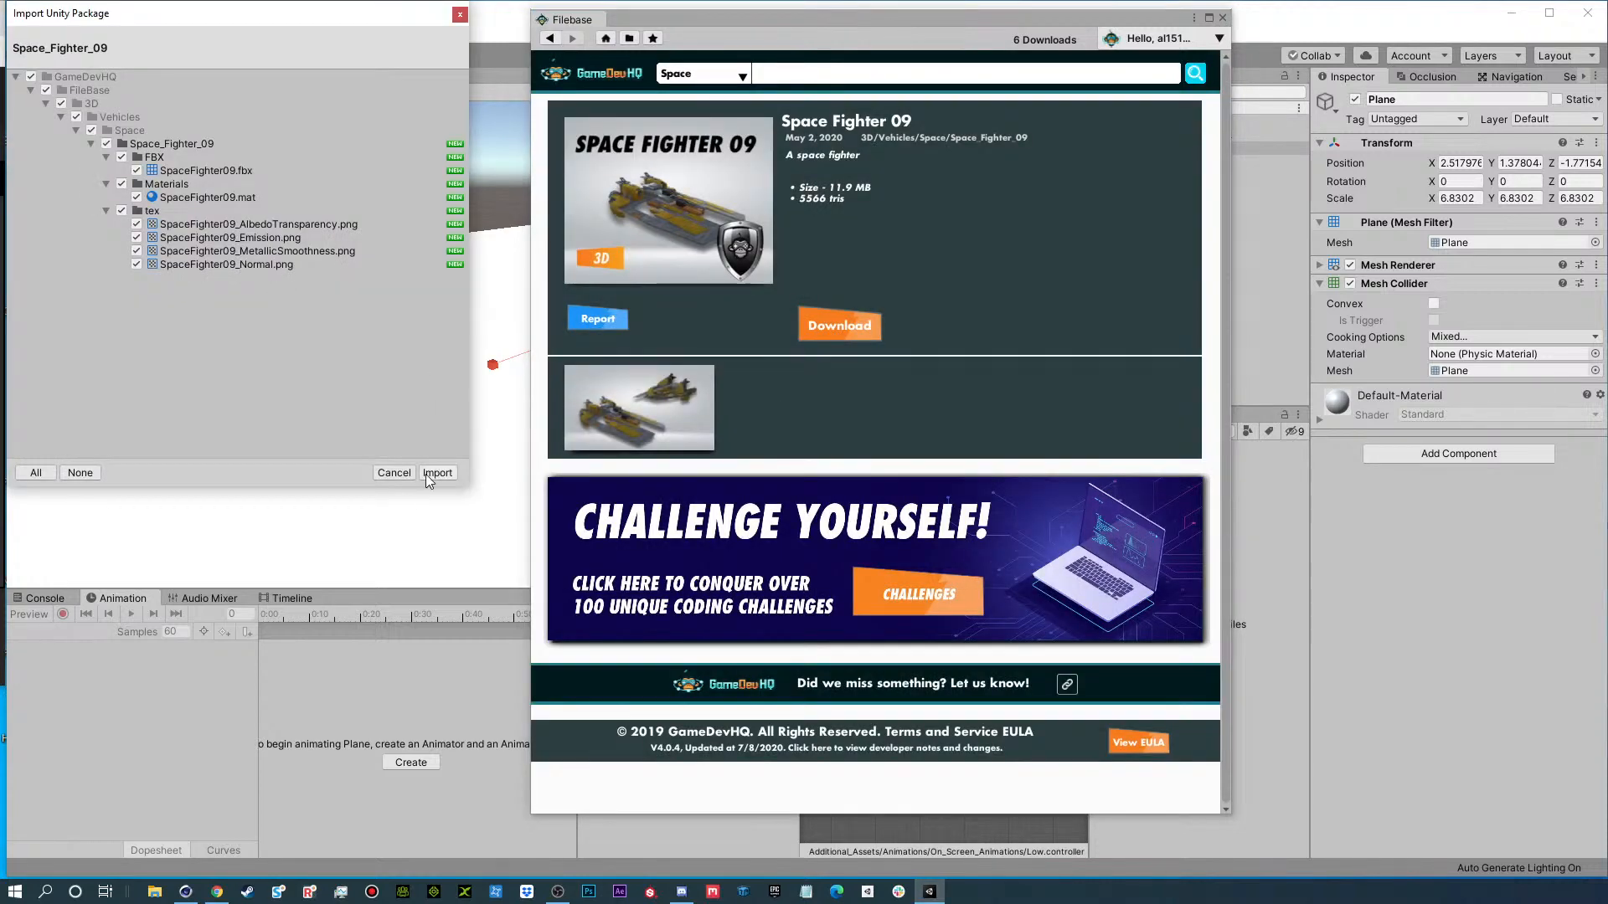
click(427, 475)
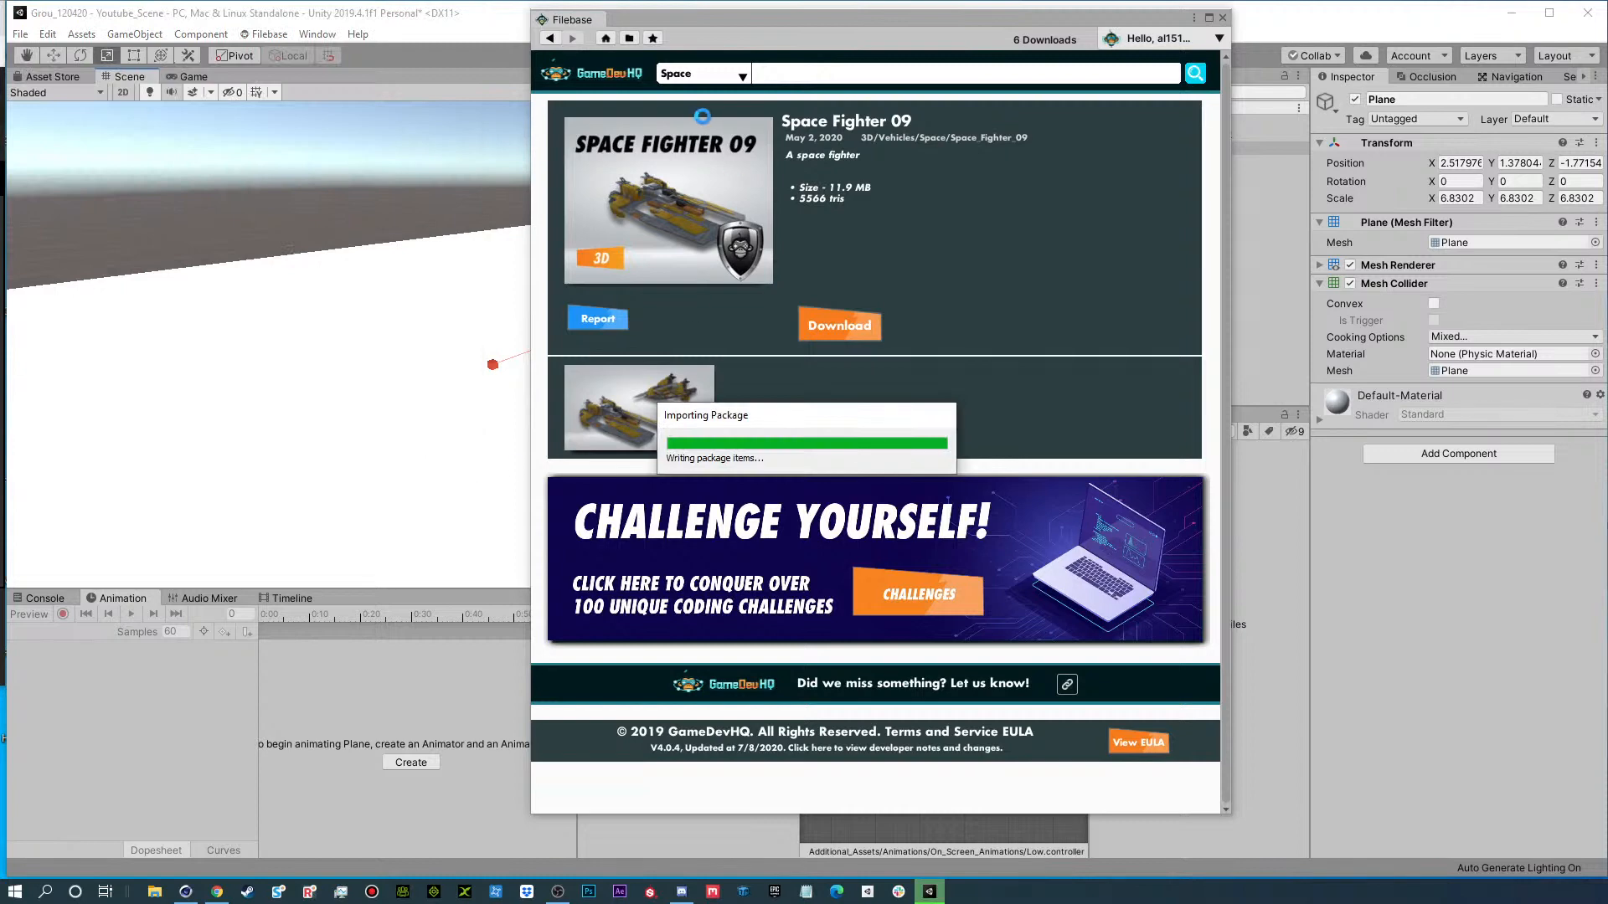
click(701, 72)
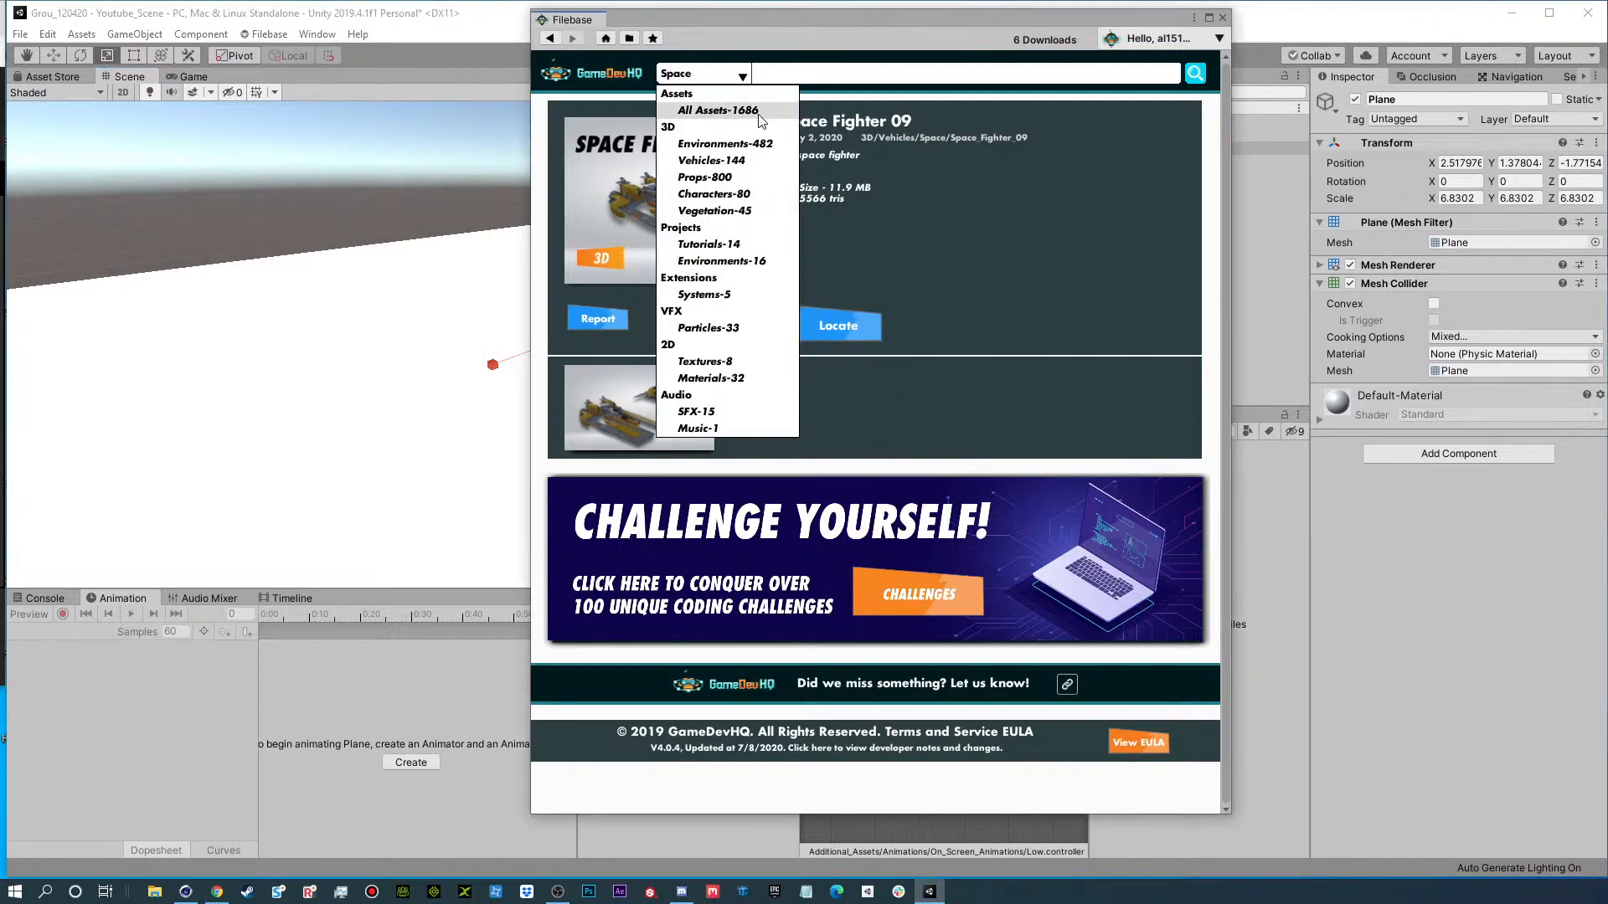
click(1065, 300)
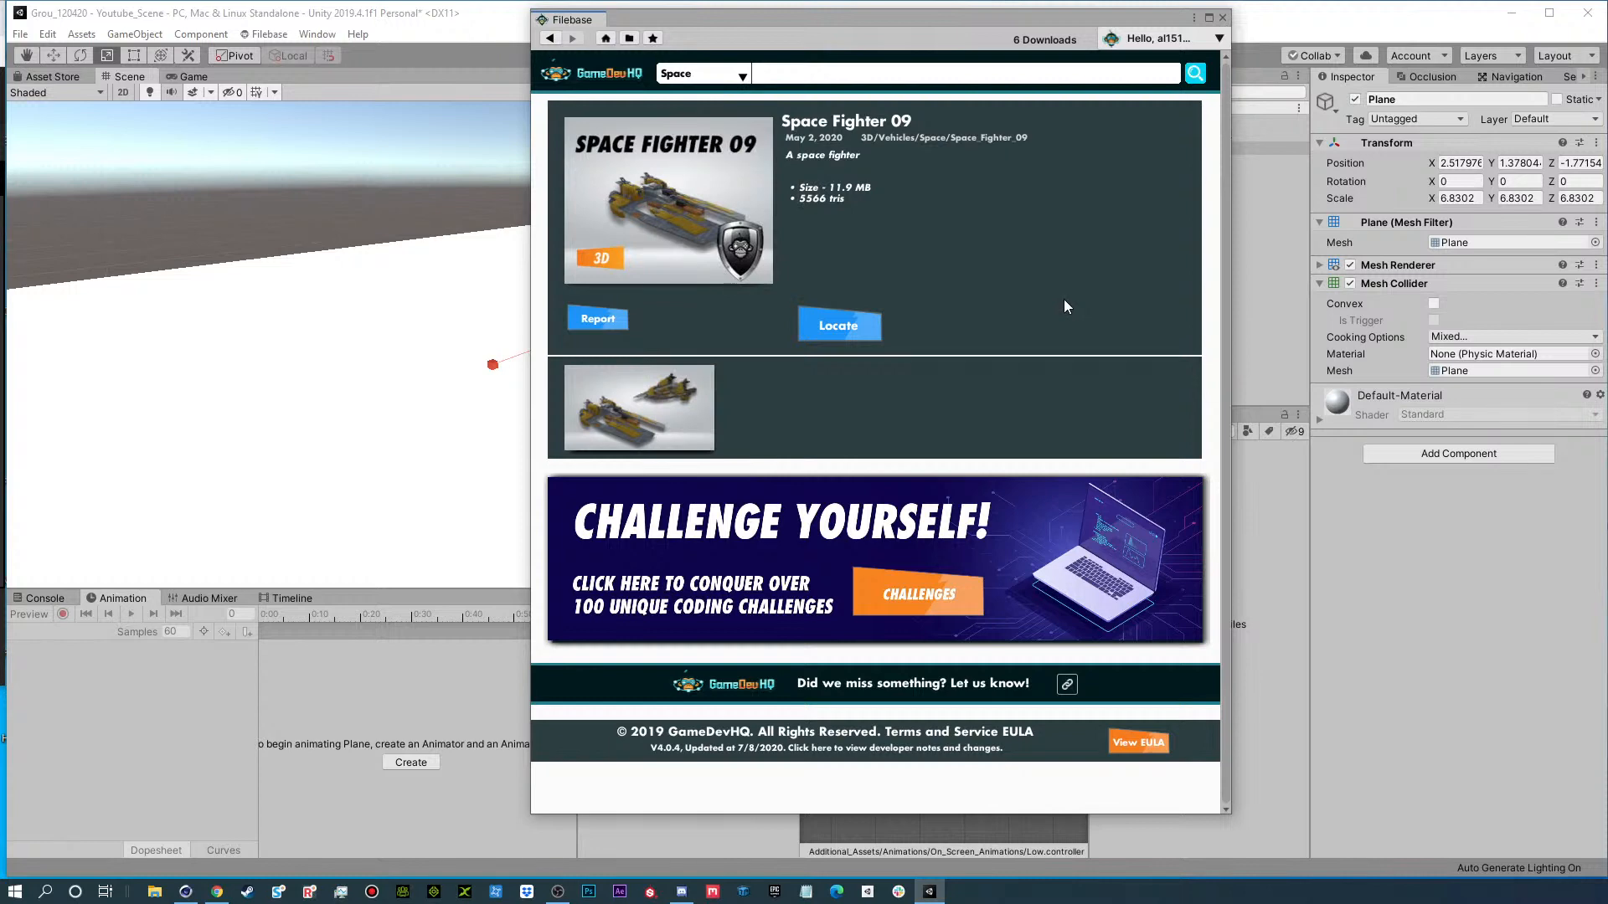
Locate the imported Space Fighter 09 folder in the project, check the downloaded assets list, and move the Filebase window out of the way.
click(826, 330)
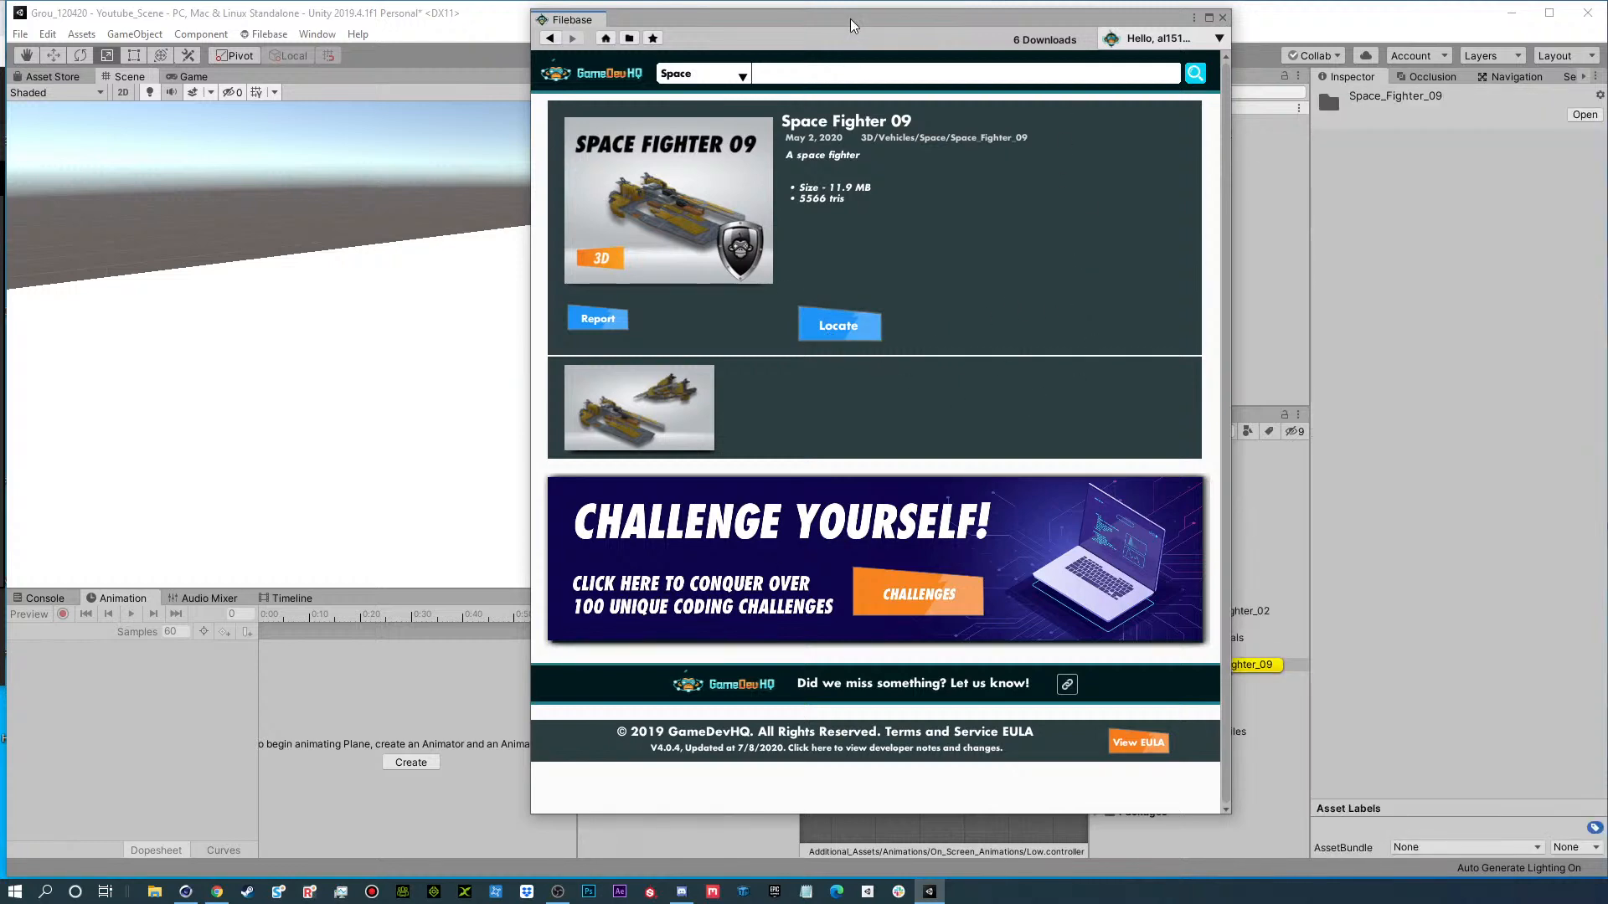
drag(855, 20, 418, 22)
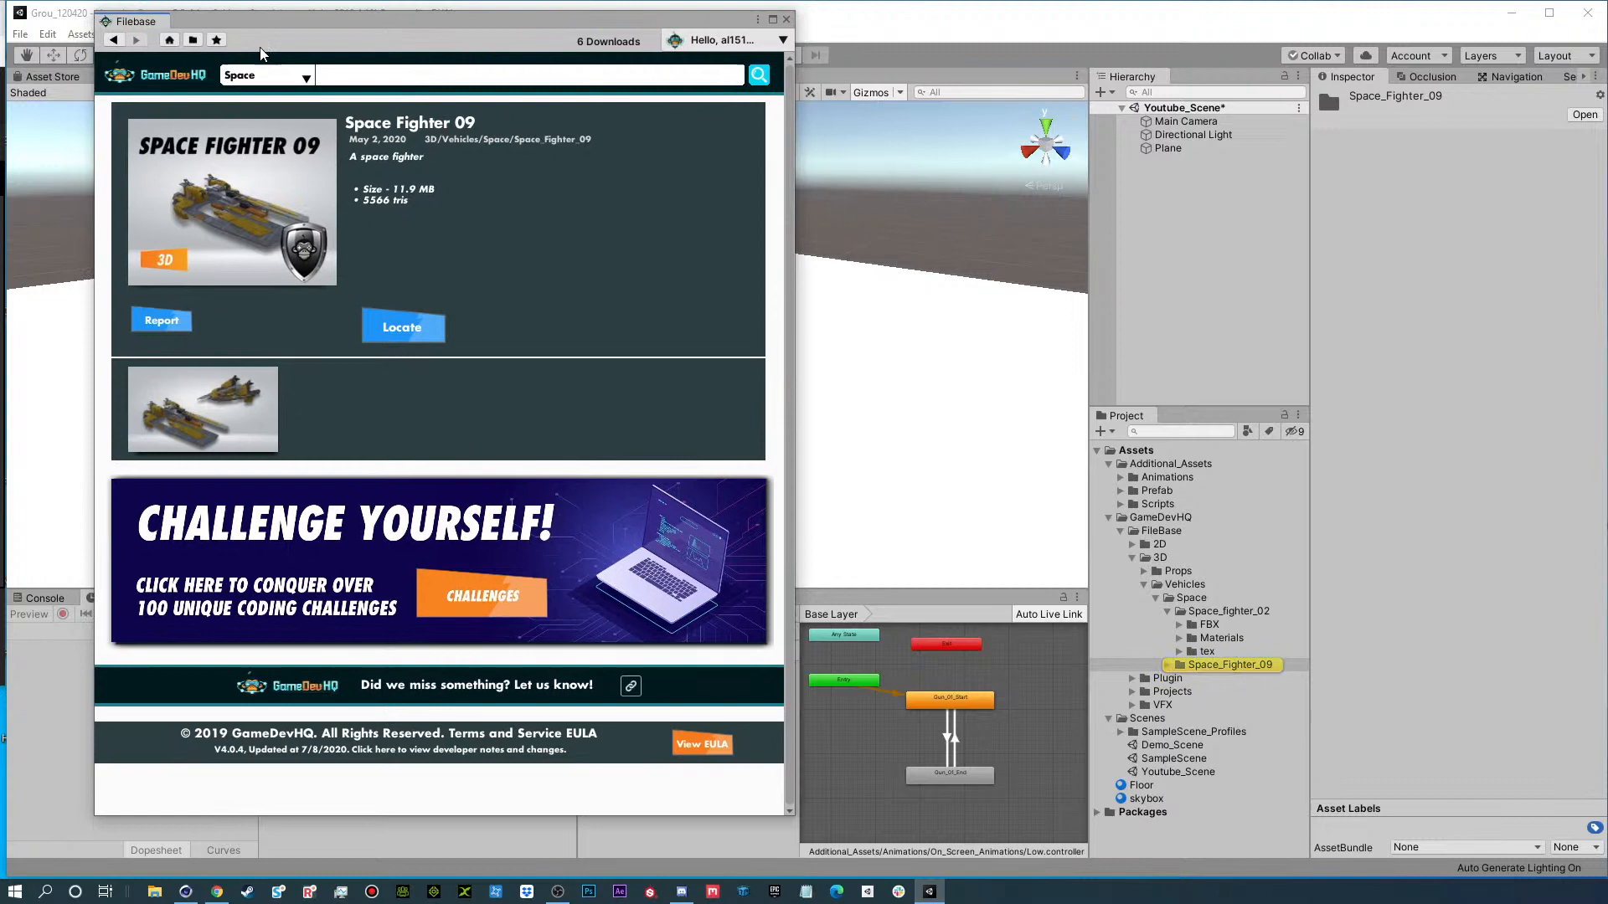
click(193, 39)
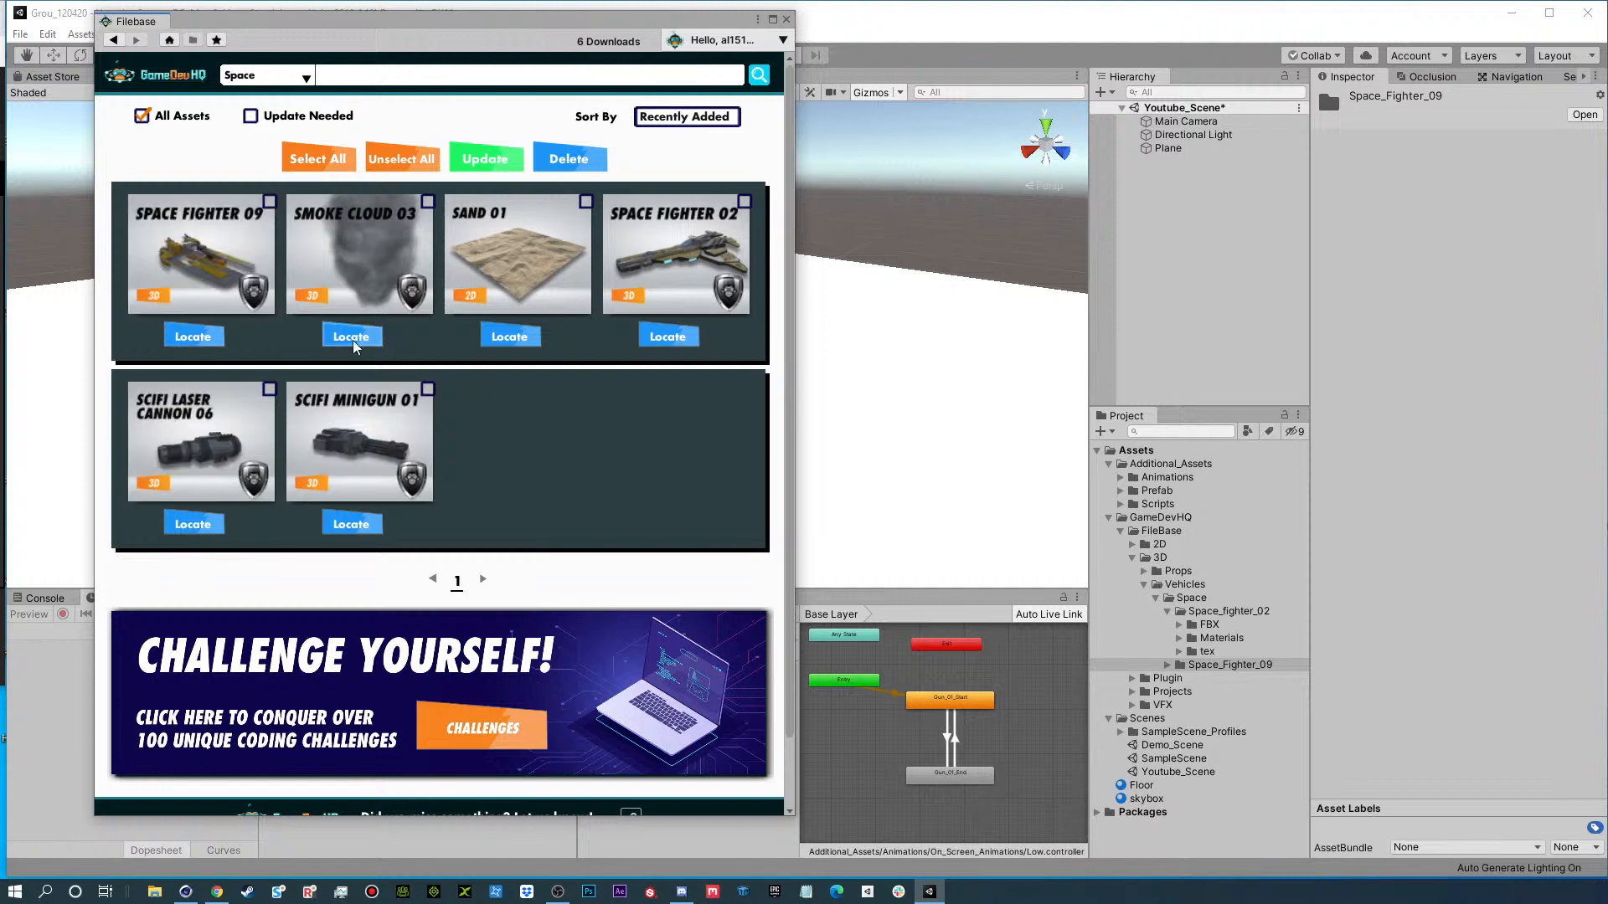
click(192, 339)
drag(380, 20, 1607, 50)
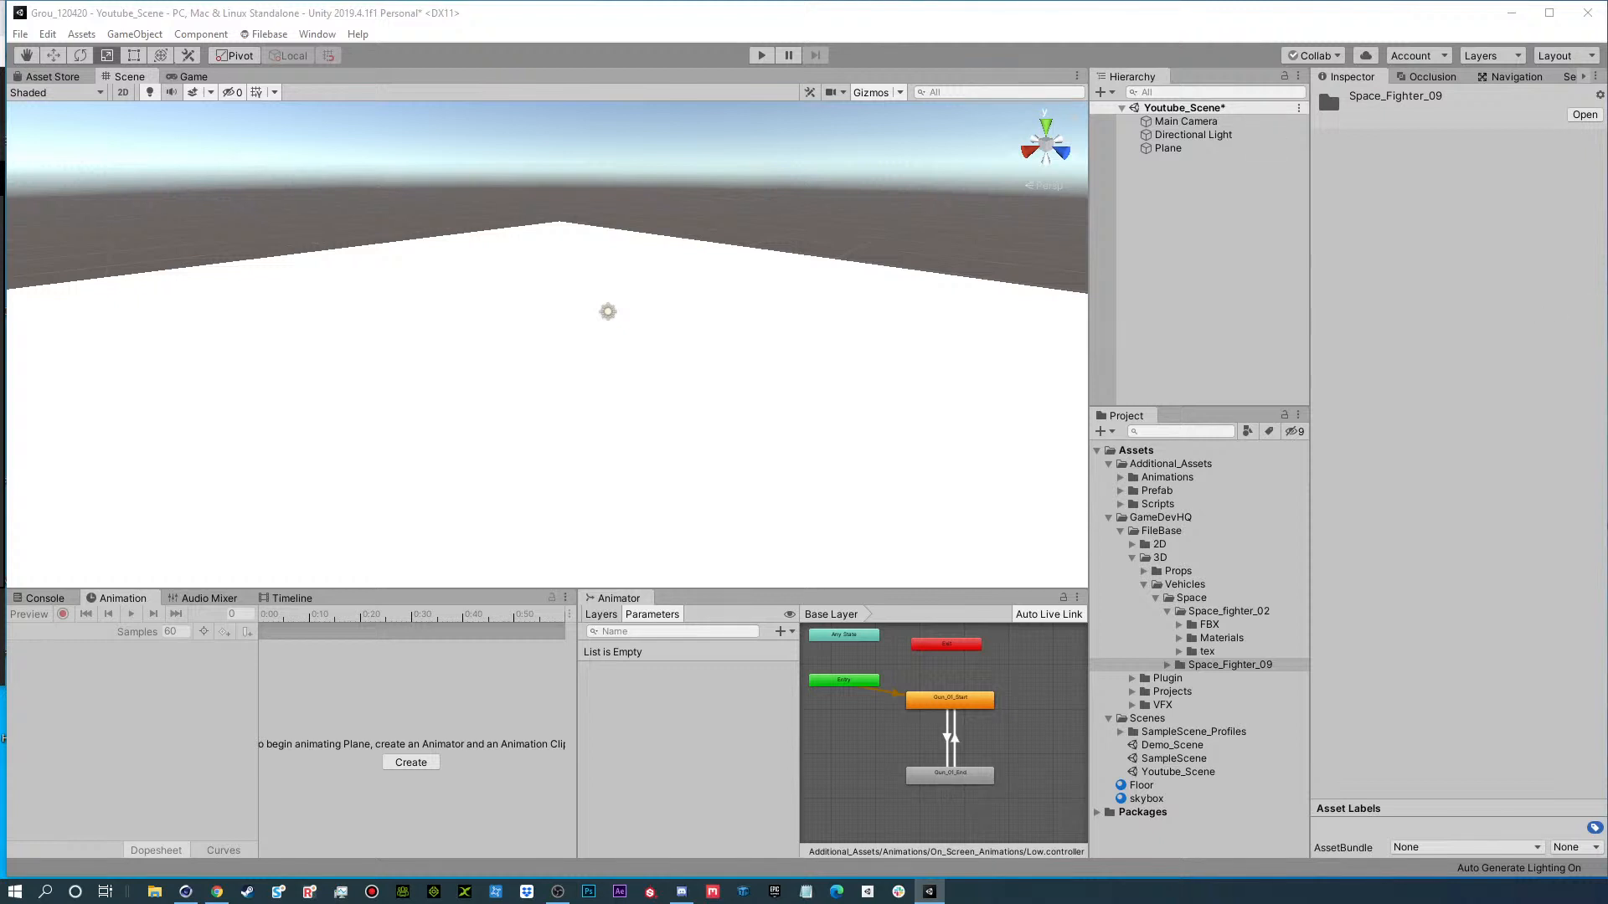
Add the SpaceFighter09 model from the Space_Fighter_09 FBX folder to the scene hierarchy.
click(1167, 665)
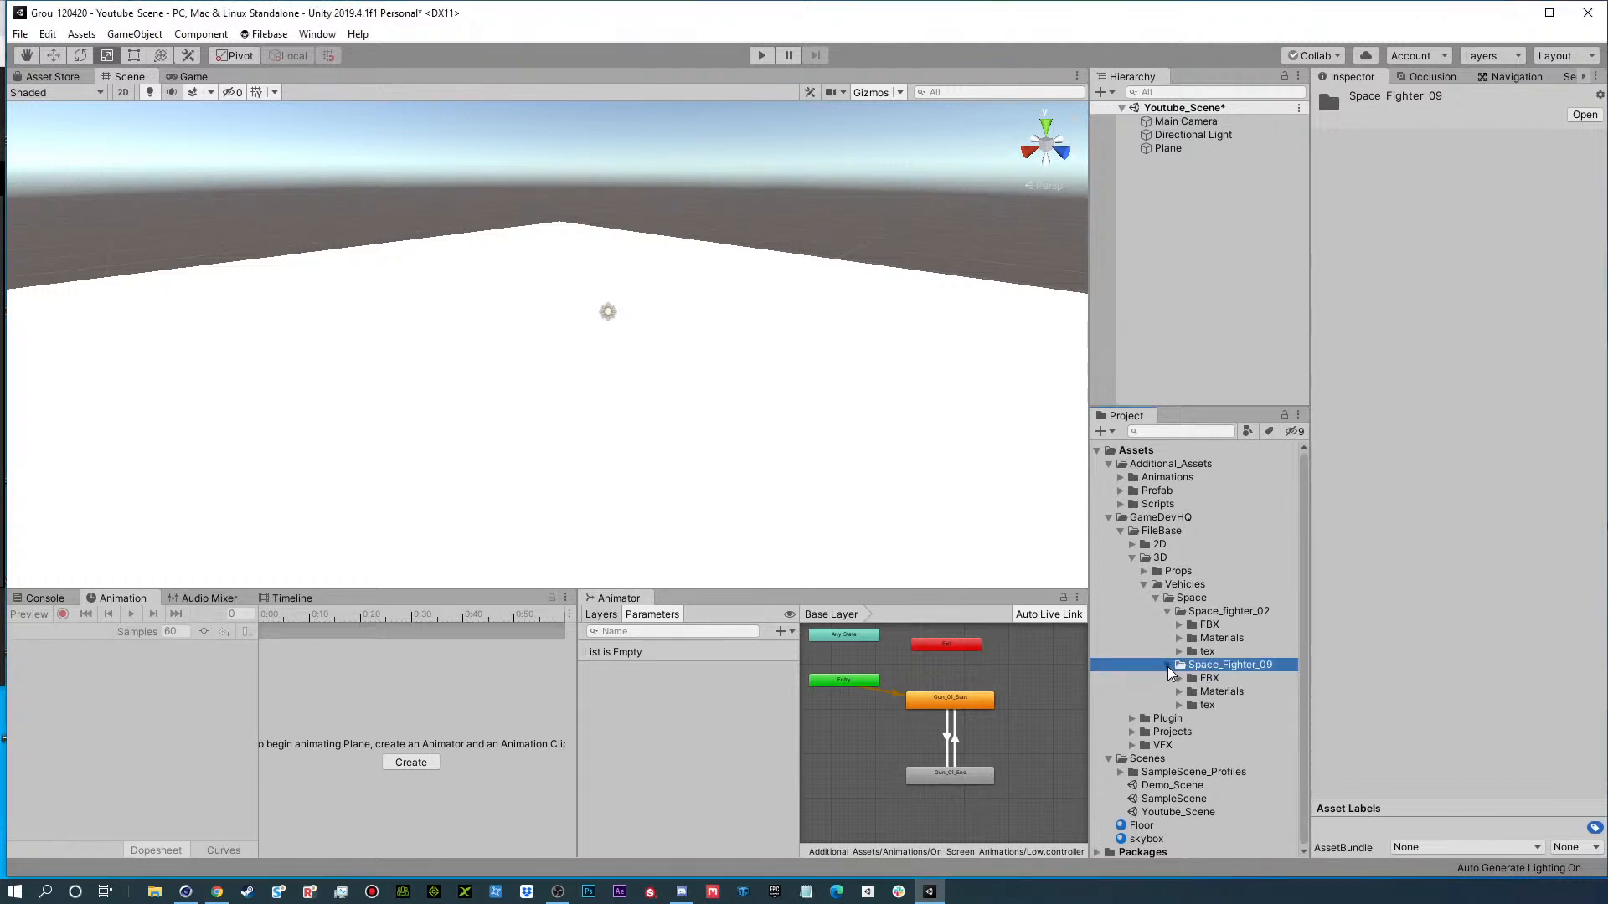
click(1178, 678)
drag(1248, 692, 1223, 310)
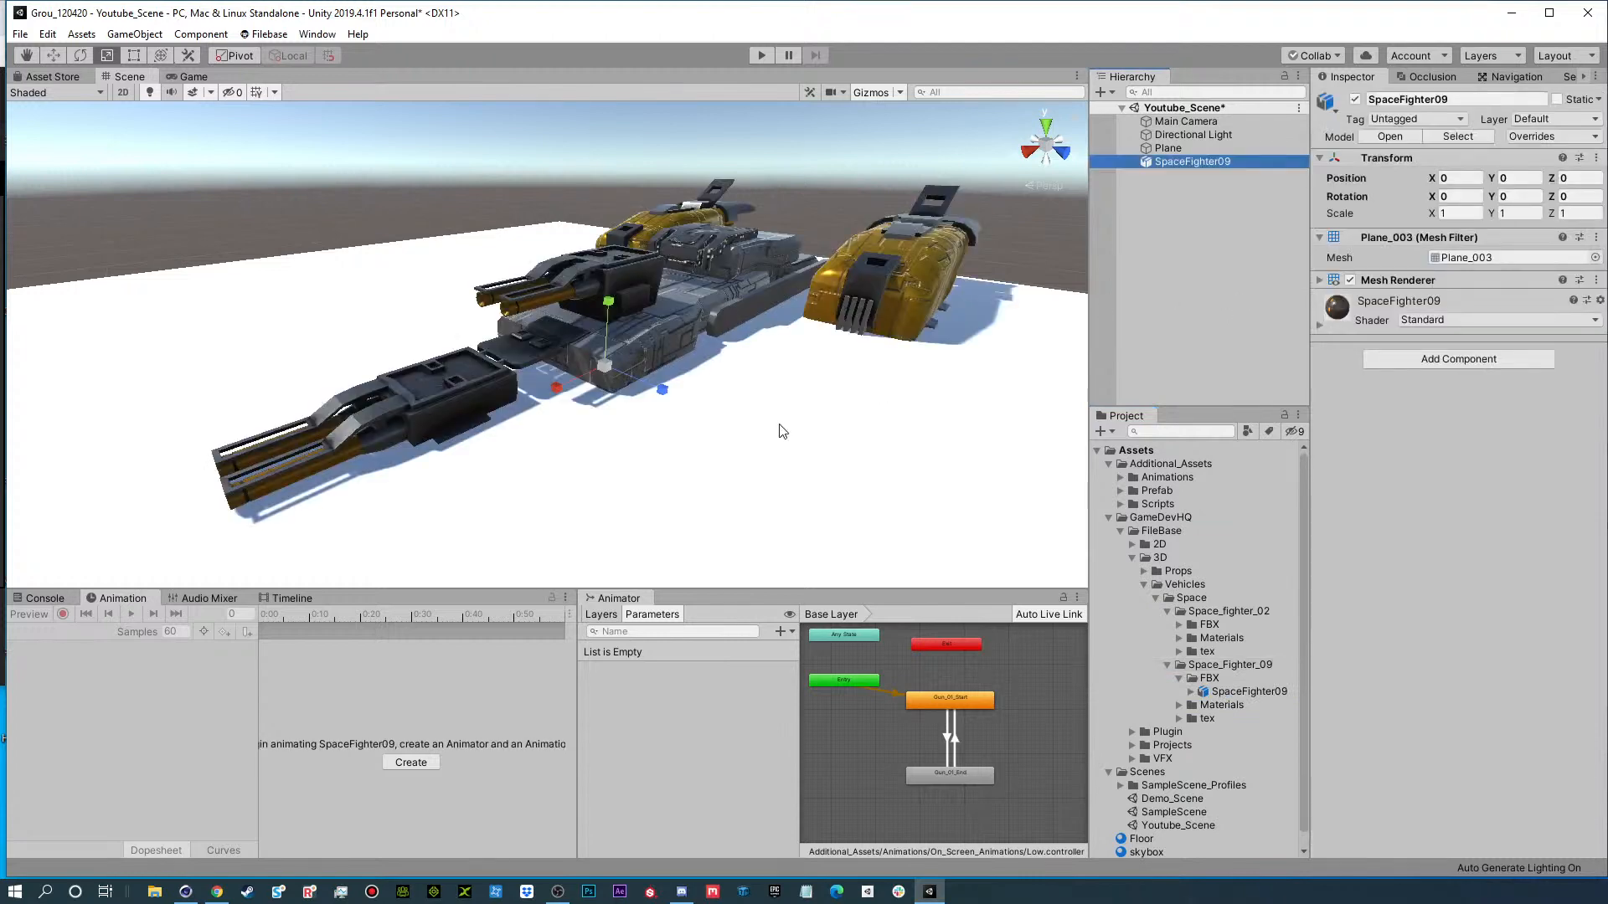
Raise SpaceFighter09 above the ground plane to a Y position of 7.75.
key(e)
key(r)
key(w)
drag(615, 300, 584, 276)
Undo the first scaling of SpaceFighter09 and shrink it uniformly to a scale of about 0.355.
key(r)
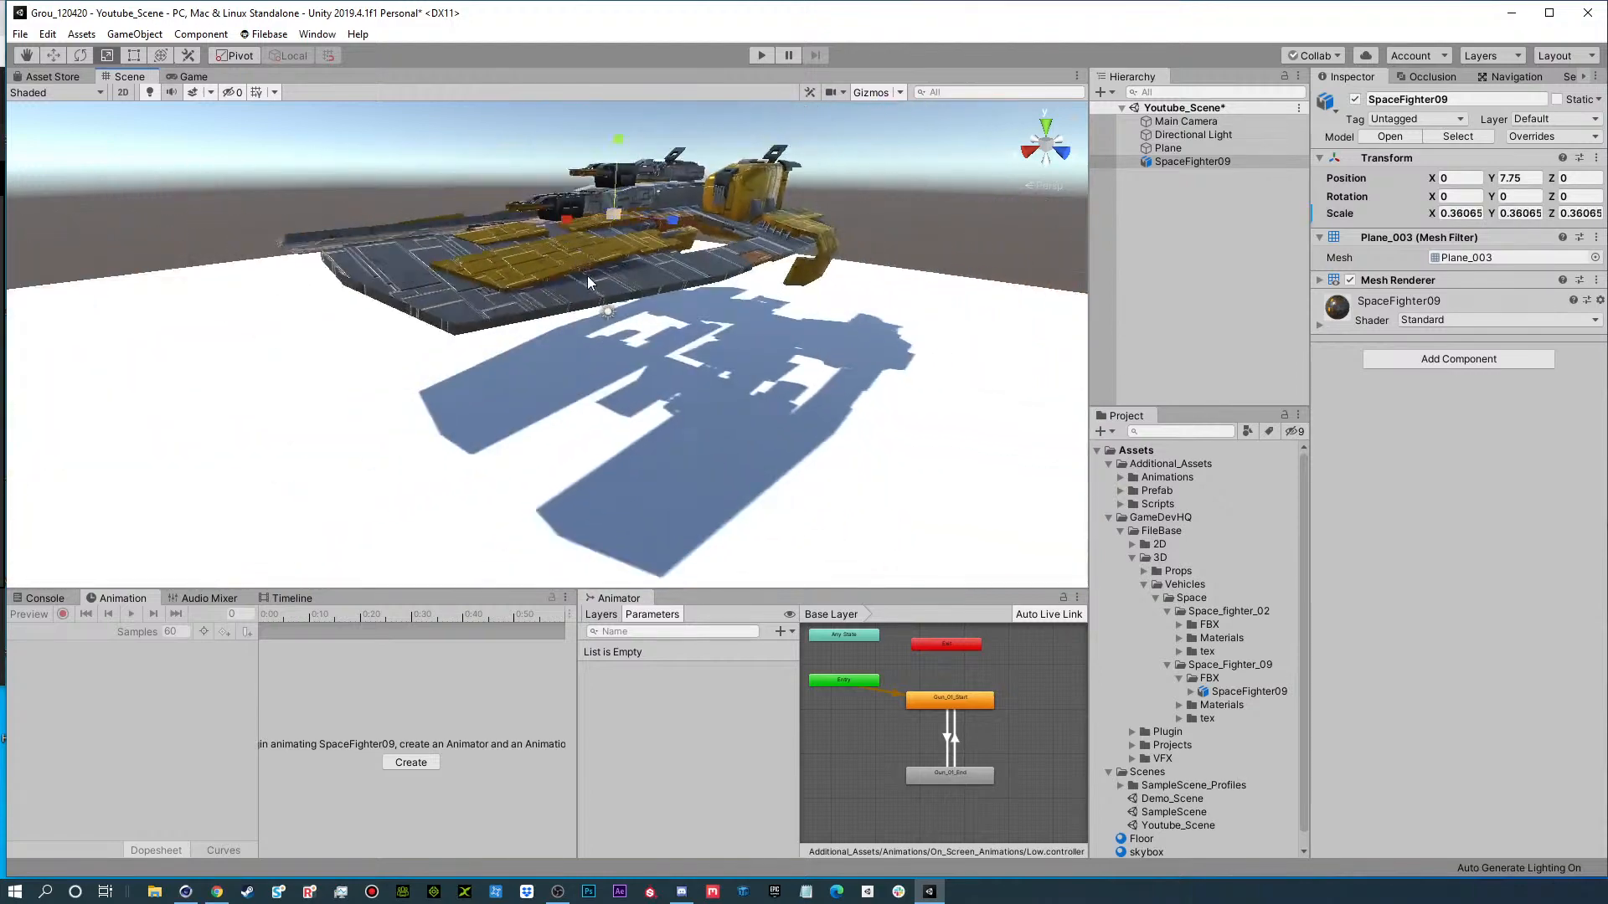
key(ctrl+z)
scroll(592, 293, down, 10)
scroll(594, 303, down, 6)
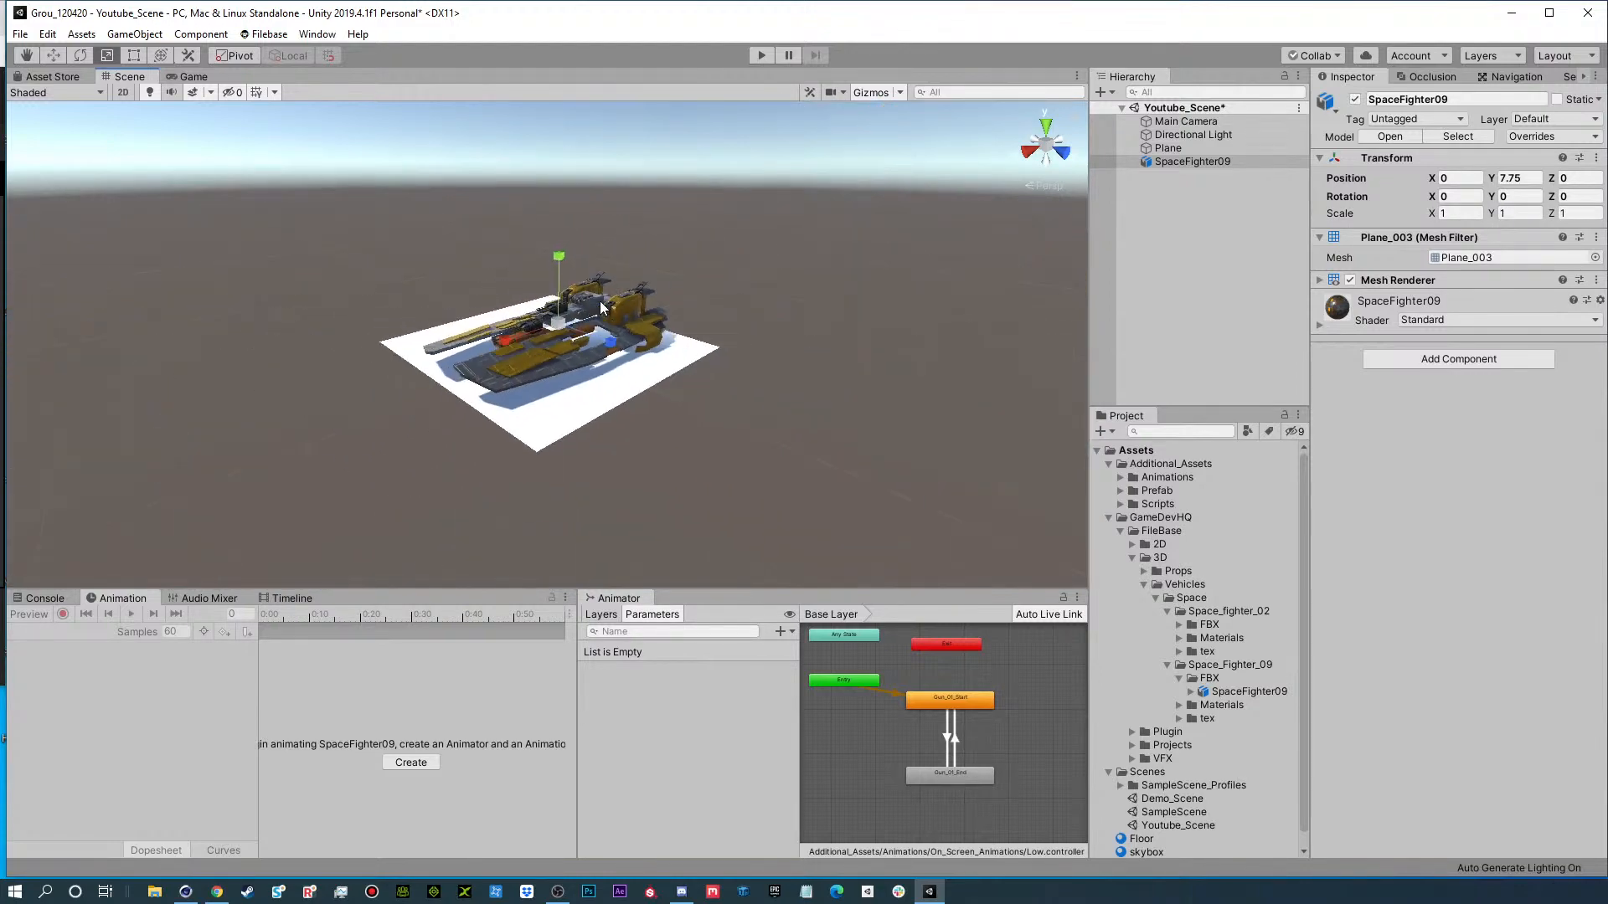
scroll(627, 453, up, 2)
drag(560, 319, 558, 350)
scroll(560, 350, up, 6)
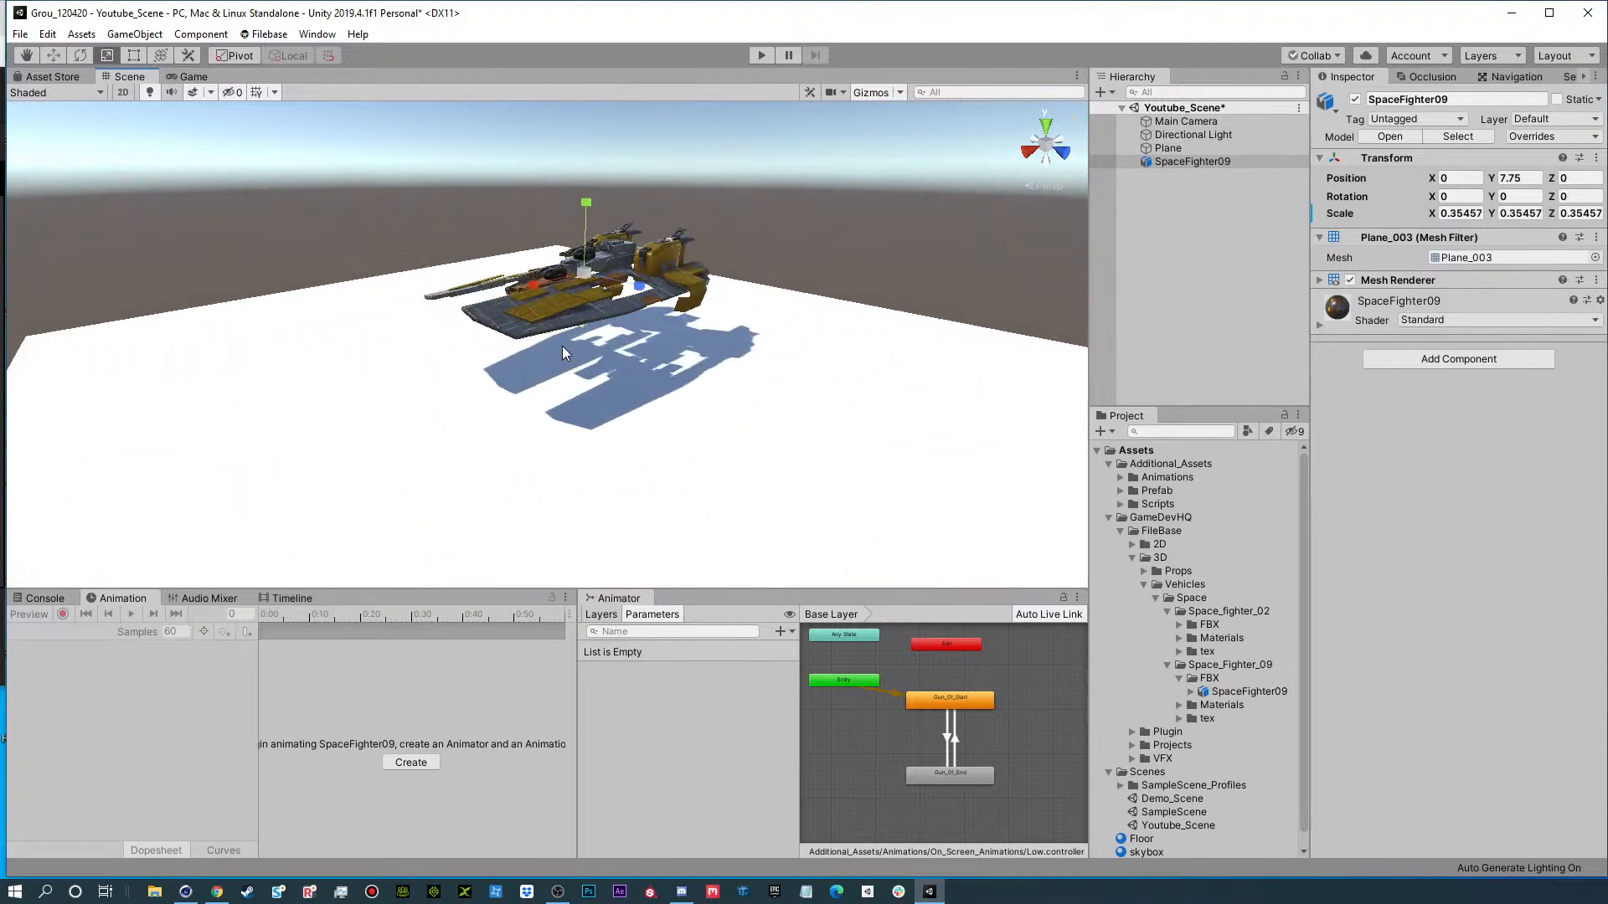
Review the Model and Materials import settings of the SpaceFighter09 asset.
click(1232, 693)
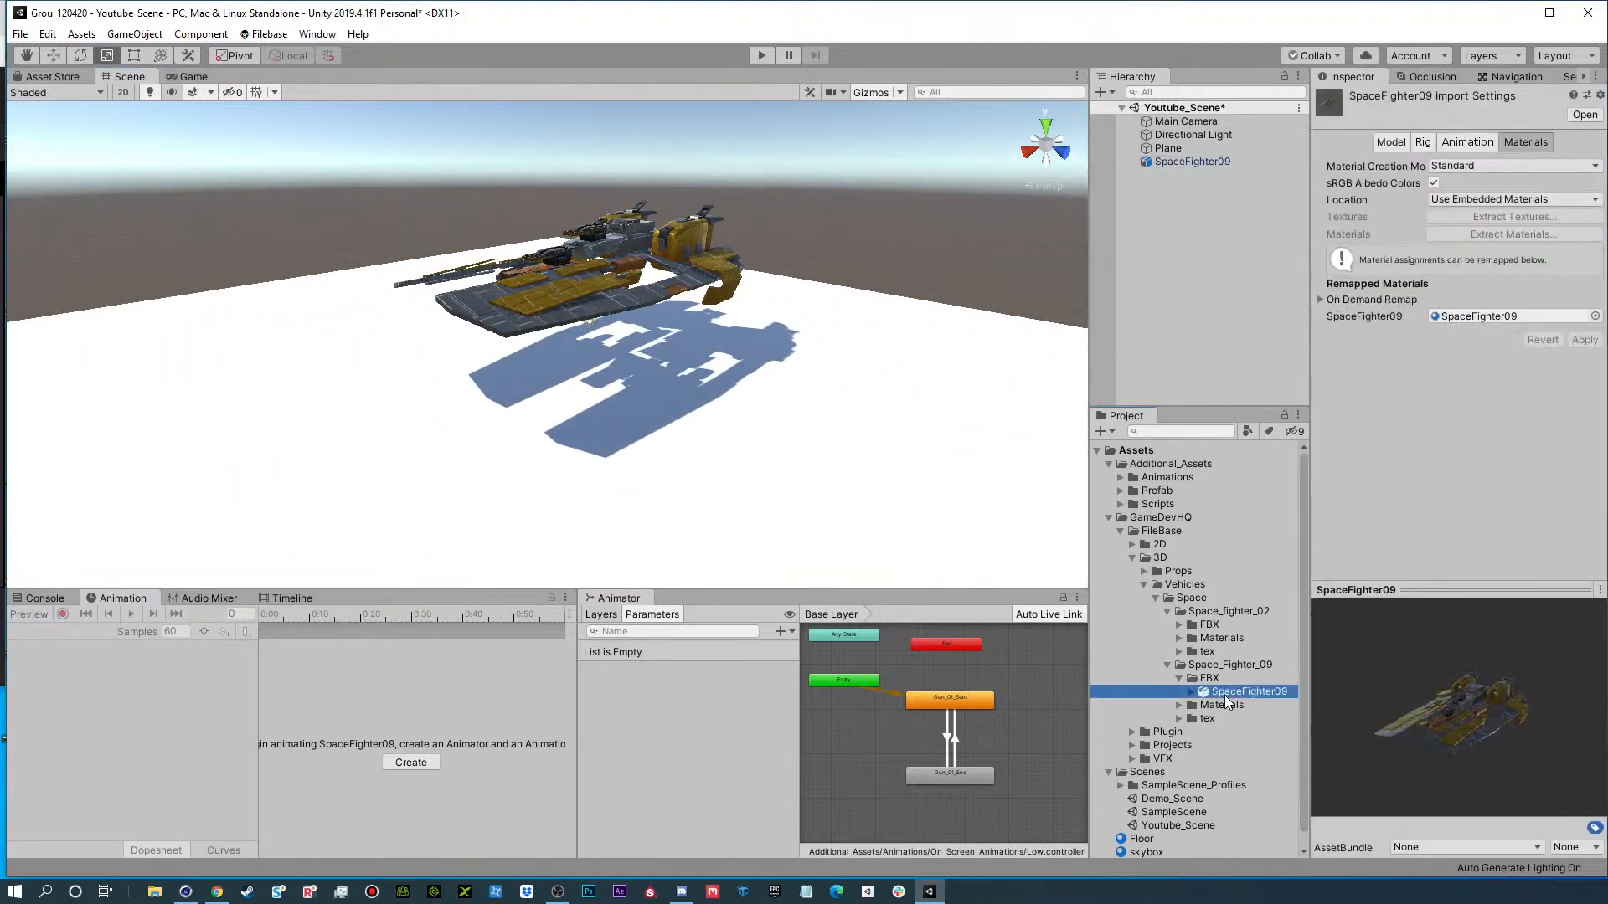
click(1399, 144)
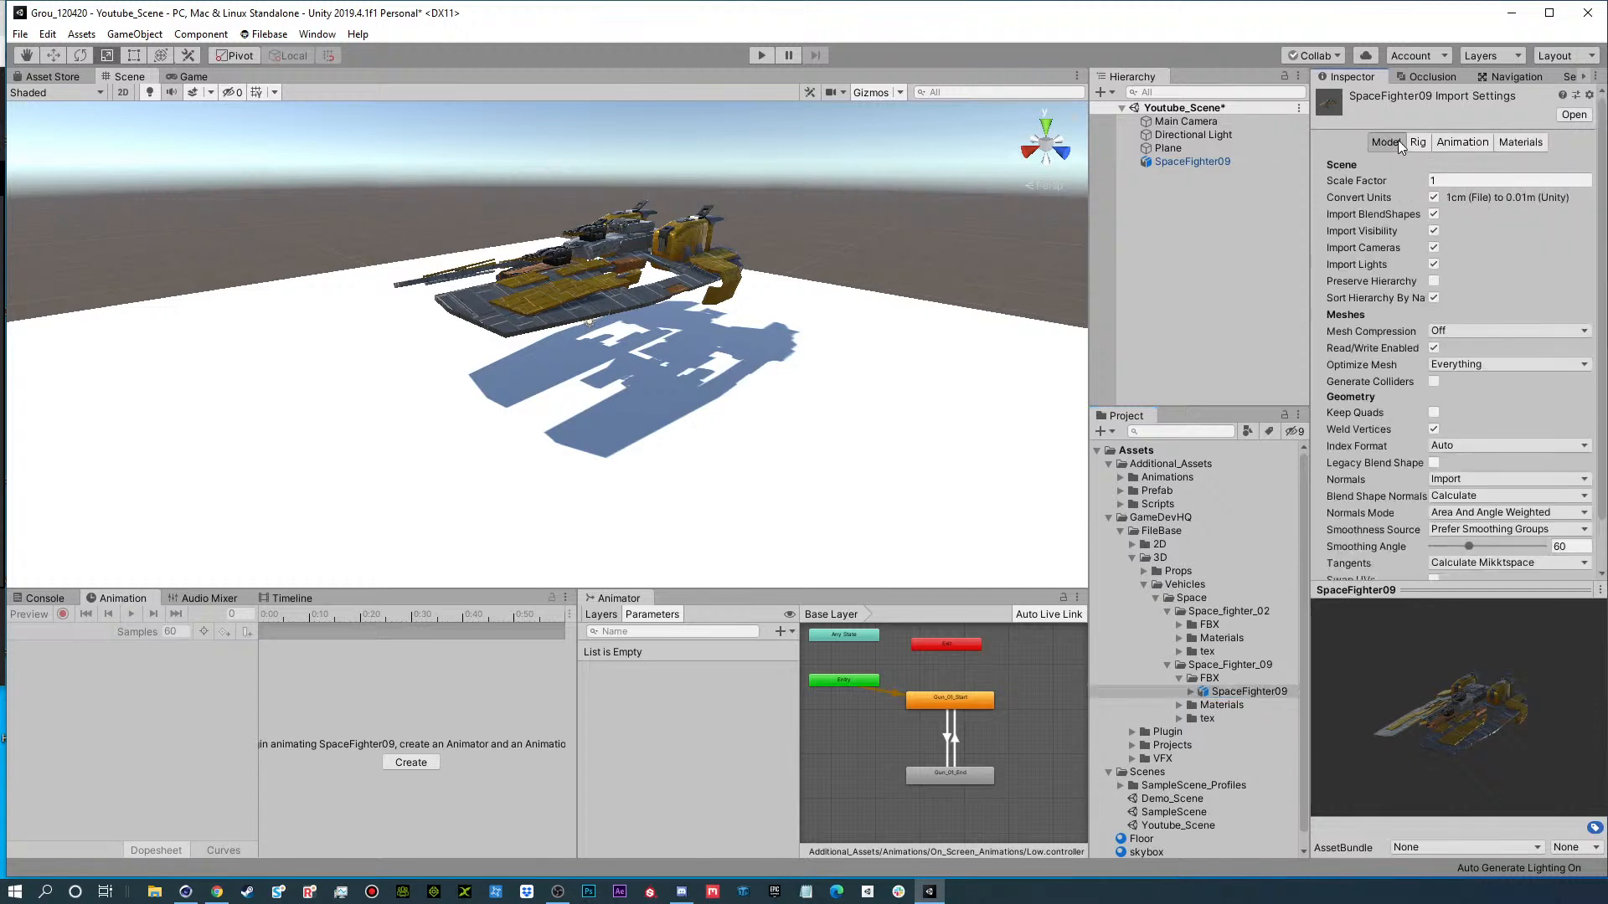
click(1517, 142)
Examine the spaceship's hull, textures and details up close and from several angles.
alt+drag(706, 321, 748, 445)
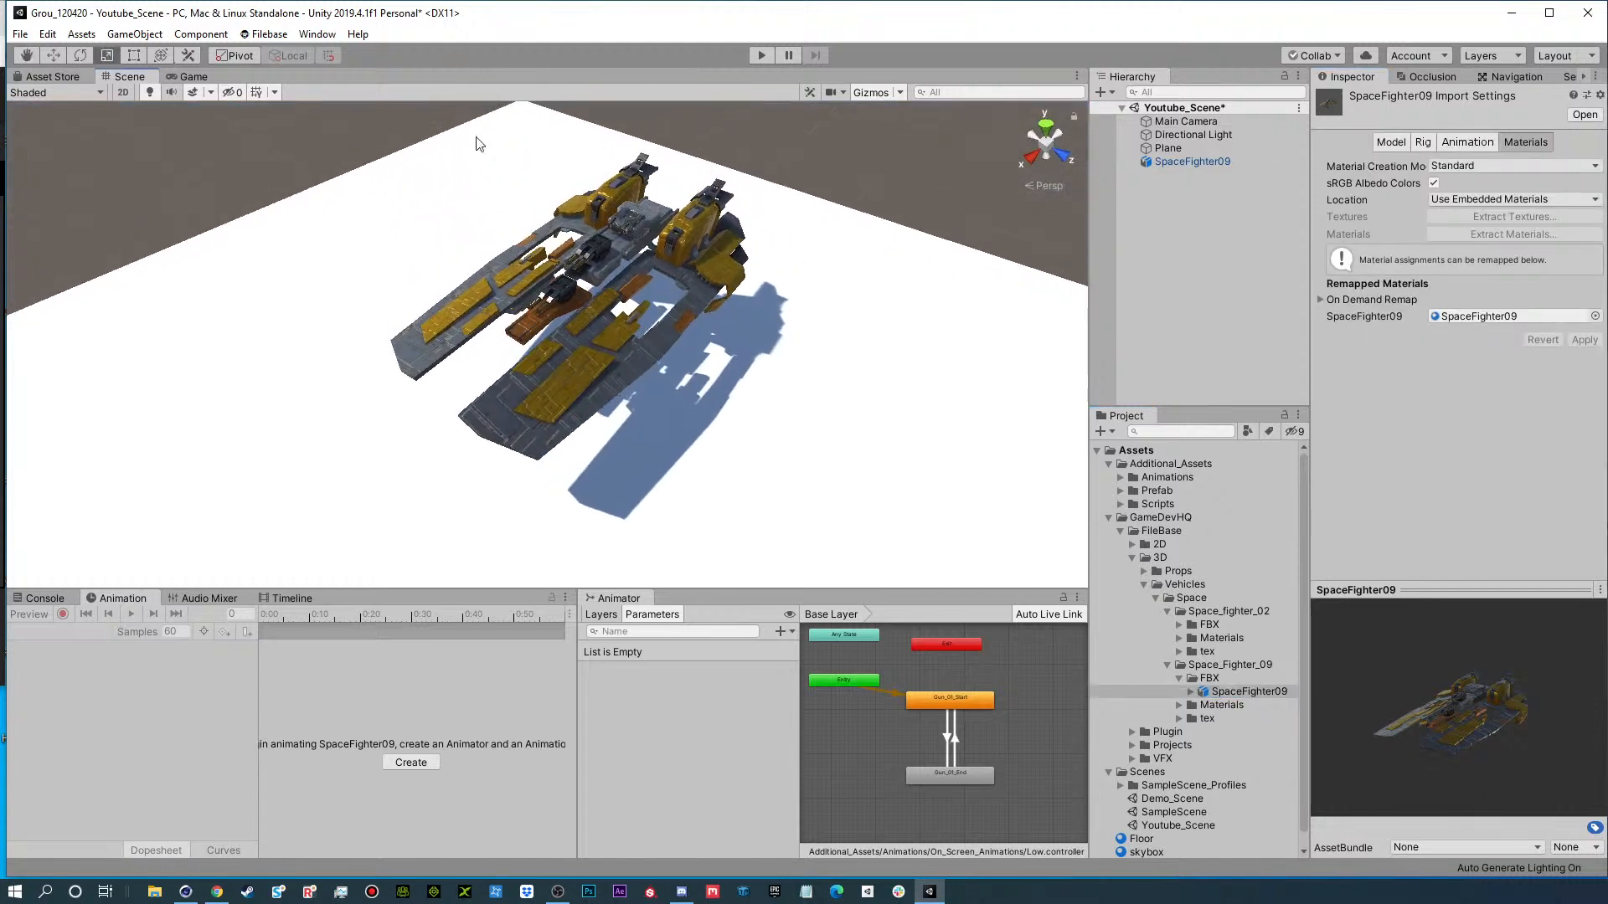
alt+drag(479, 144, 1003, 237)
alt+right_drag(633, 190, 982, 205)
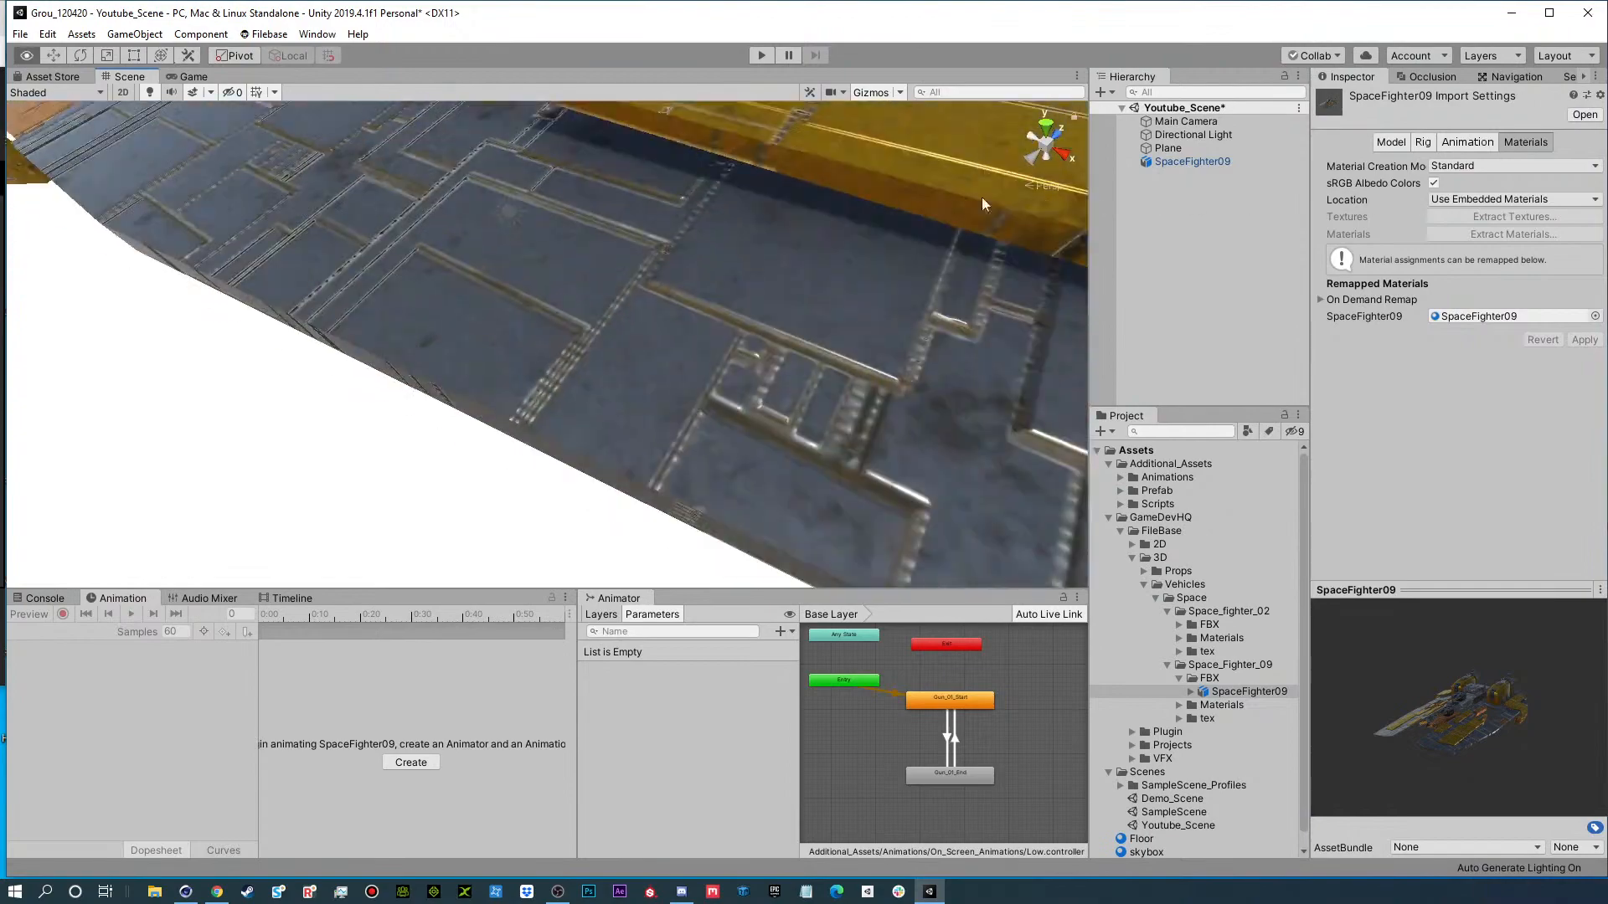
alt+drag(555, 197, 890, 122)
alt+right_drag(890, 122, 519, 188)
alt+drag(520, 196, 1466, 368)
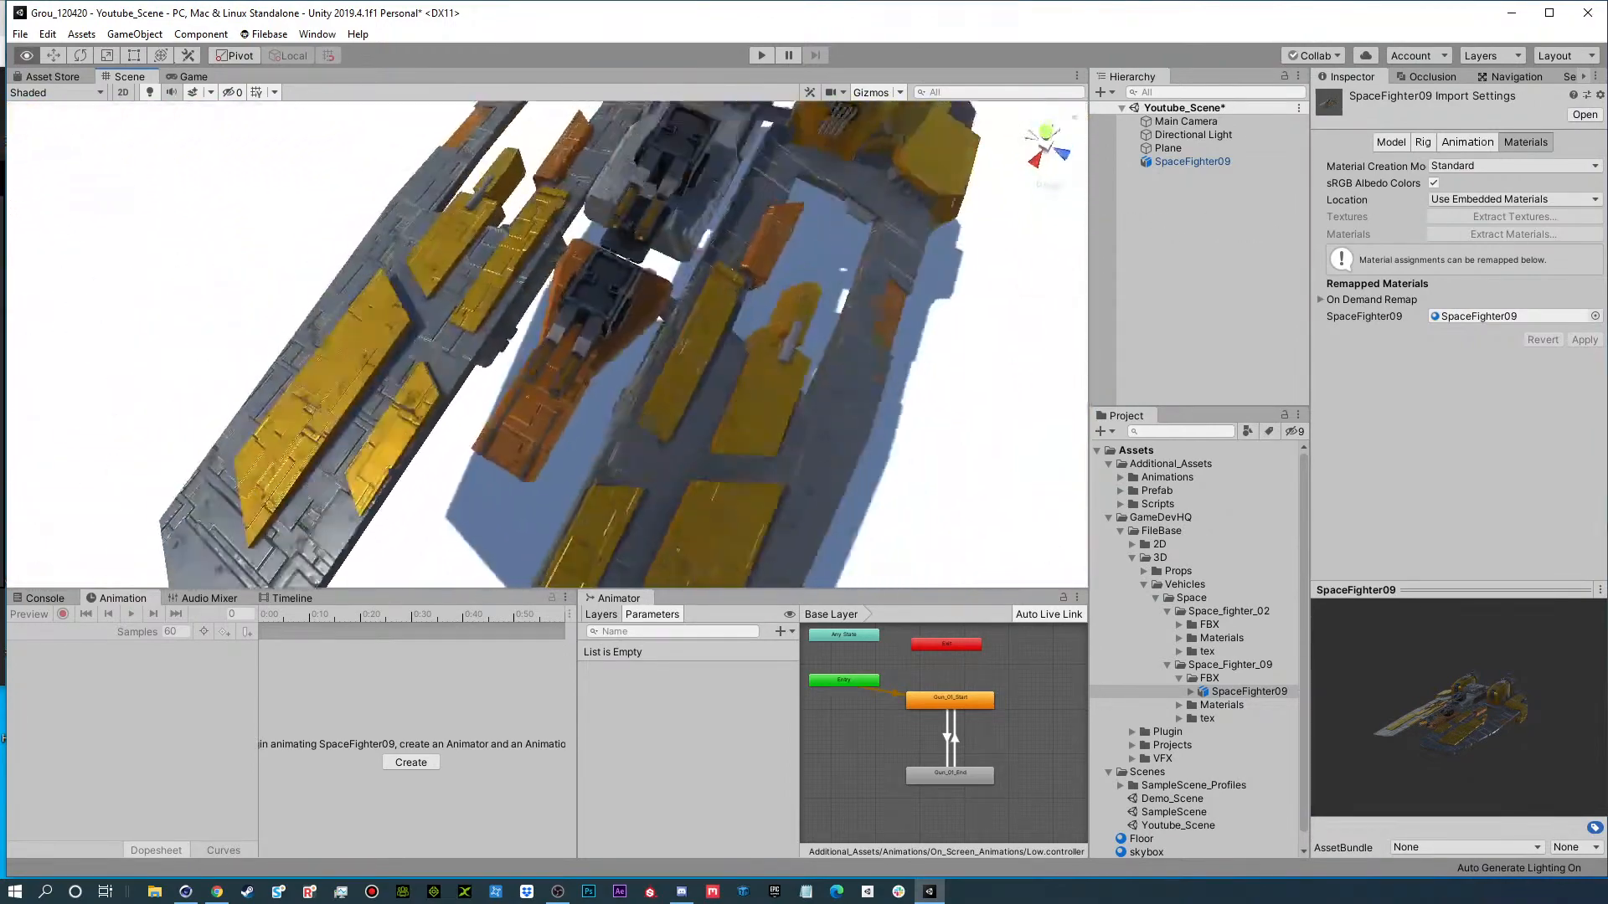
alt+drag(804, 410, 800, 230)
scroll(707, 315, down, 5)
alt+drag(706, 315, 643, 309)
alt+drag(472, 325, 584, 308)
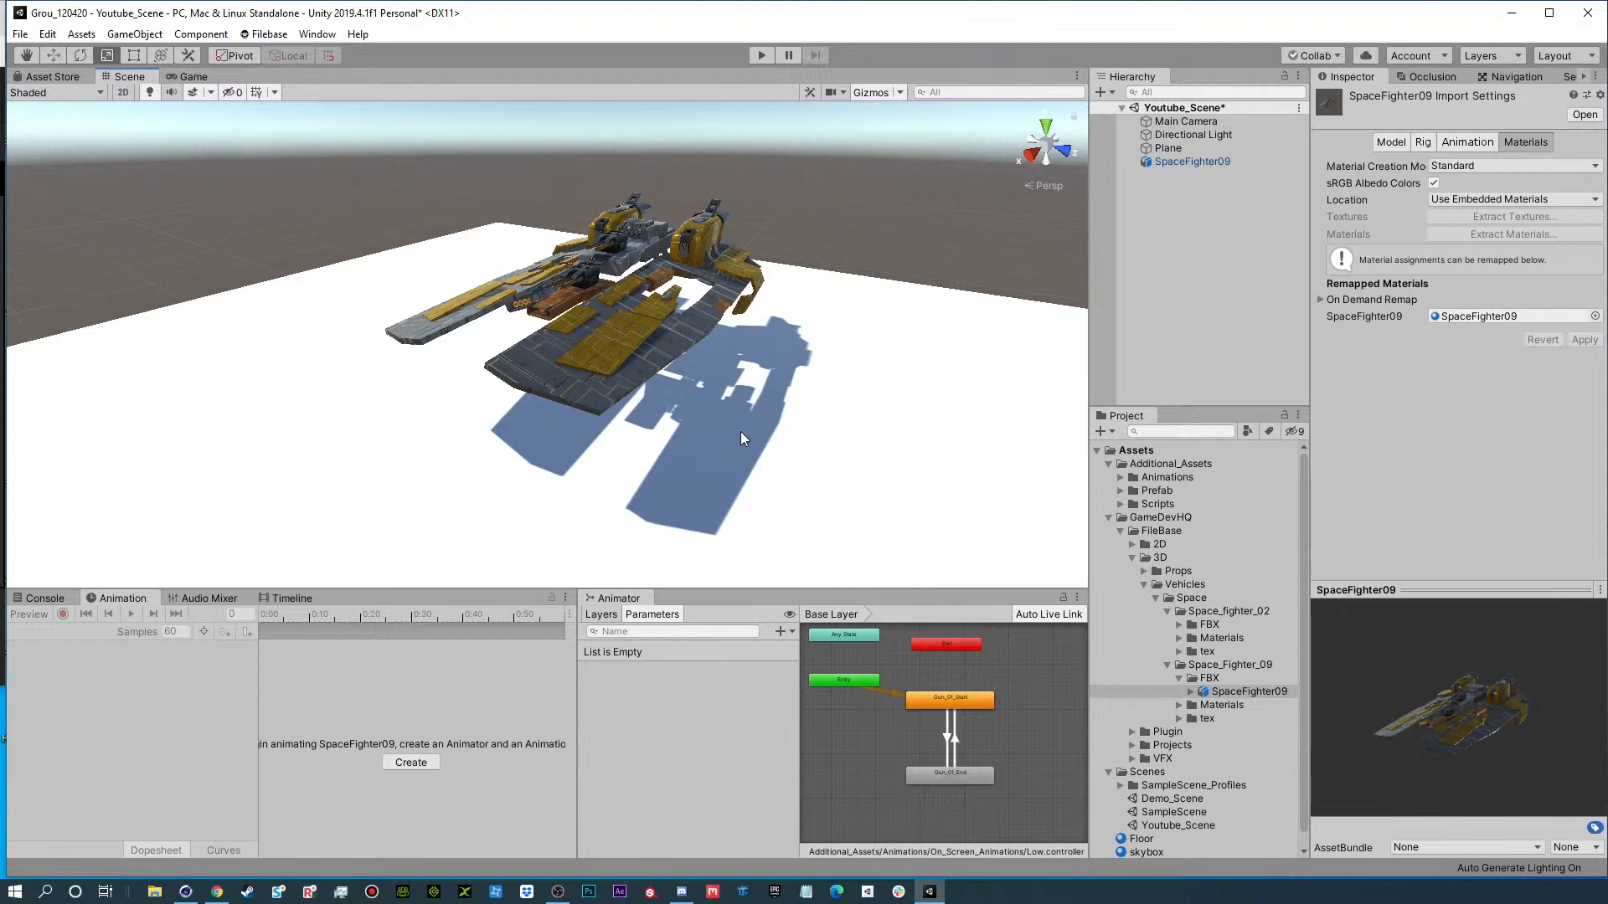
Collapse the Space_Fighter_09 FBX folder and enlarge the ground plane uniformly to a scale of about 114.36.
click(1179, 677)
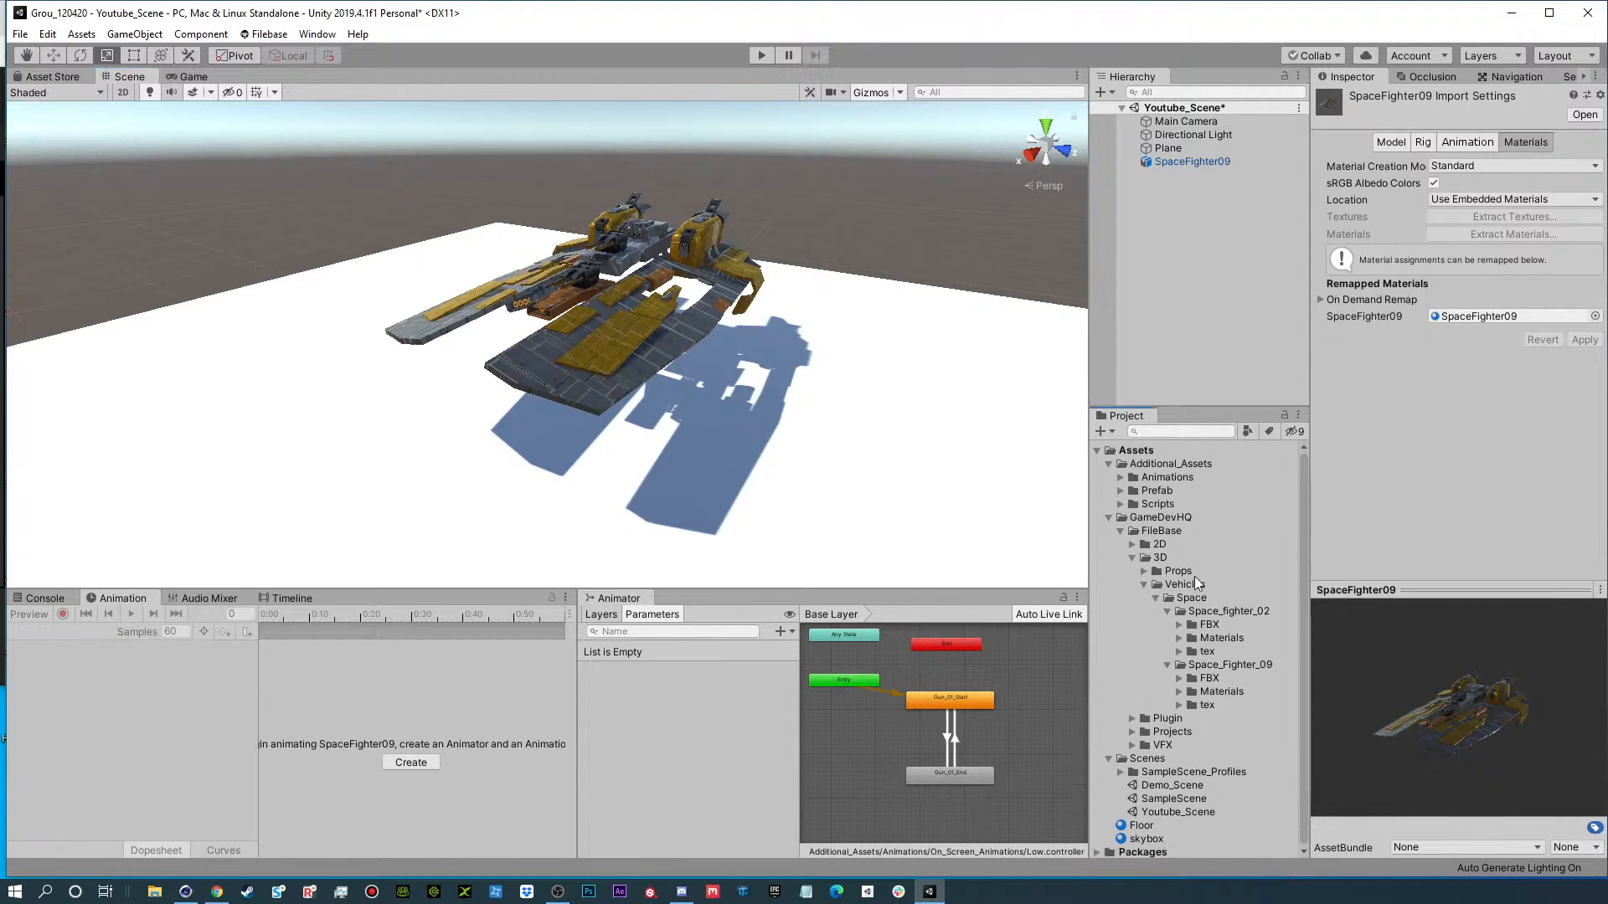
click(1183, 219)
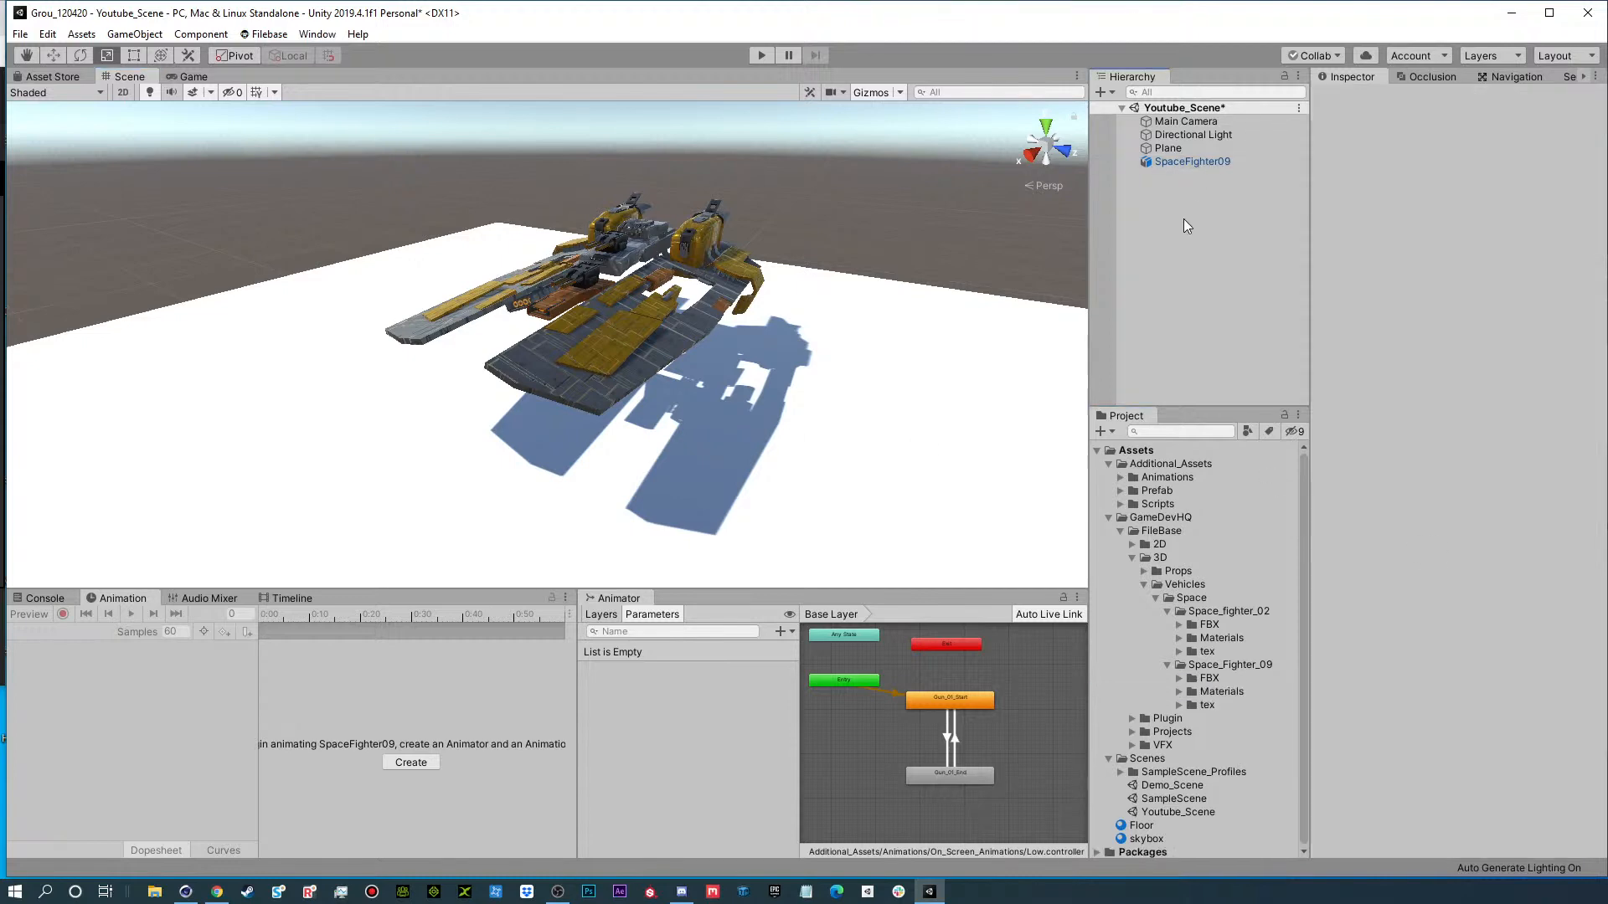
click(666, 481)
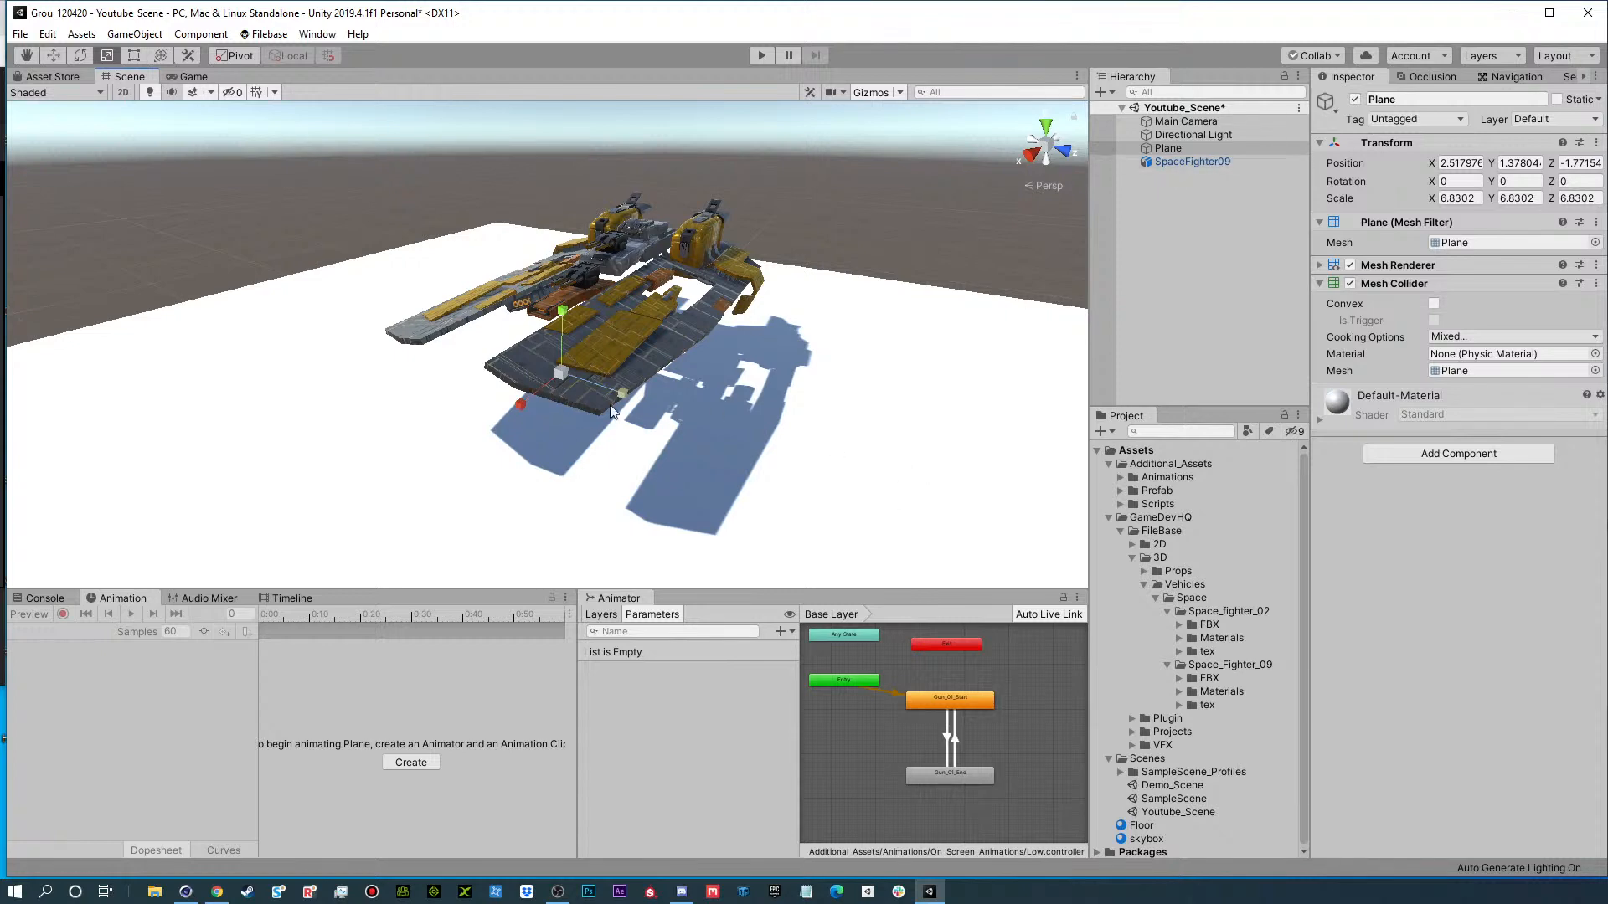
drag(561, 371, 661, 350)
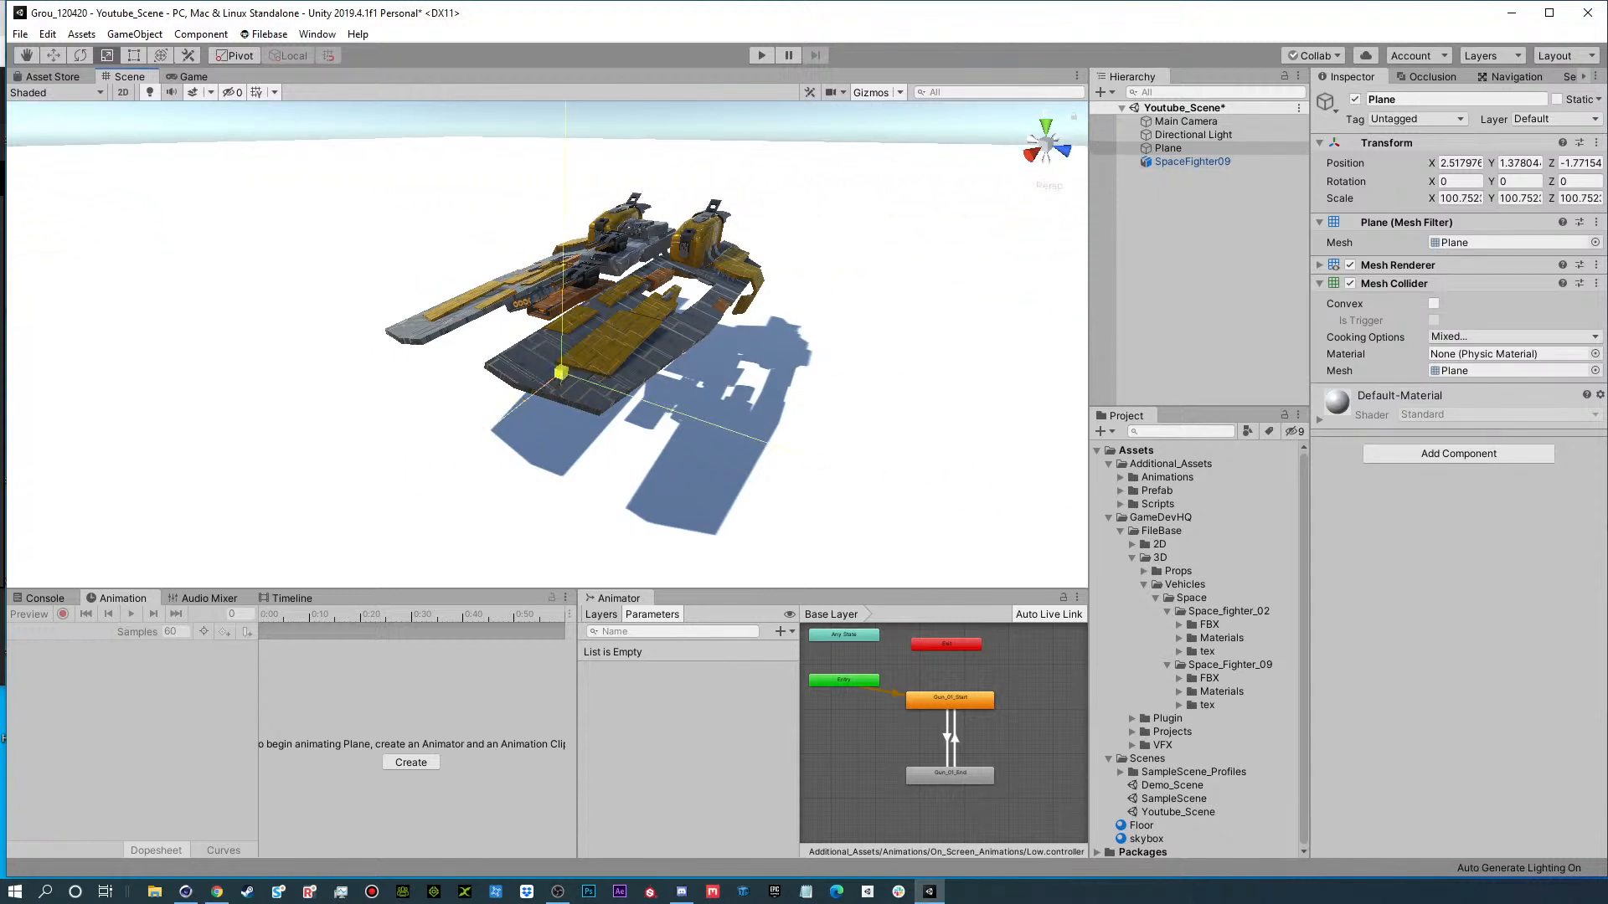
drag(1089, 275, 1170, 266)
scroll(586, 312, down, 10)
alt+drag(584, 313, 583, 285)
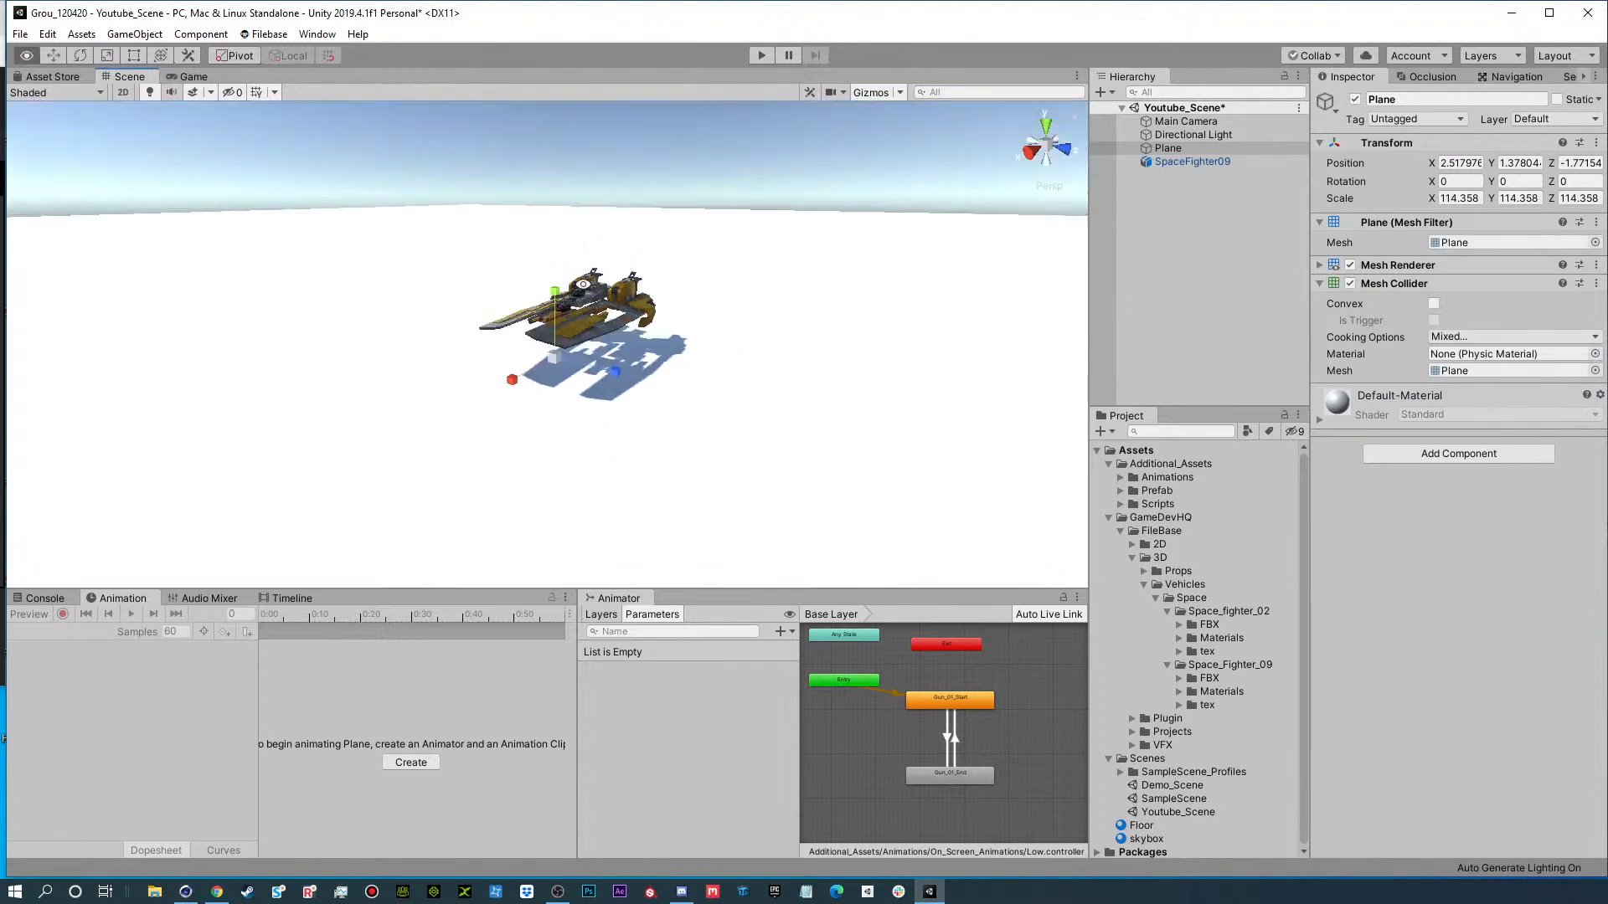
scroll(579, 310, up, 3)
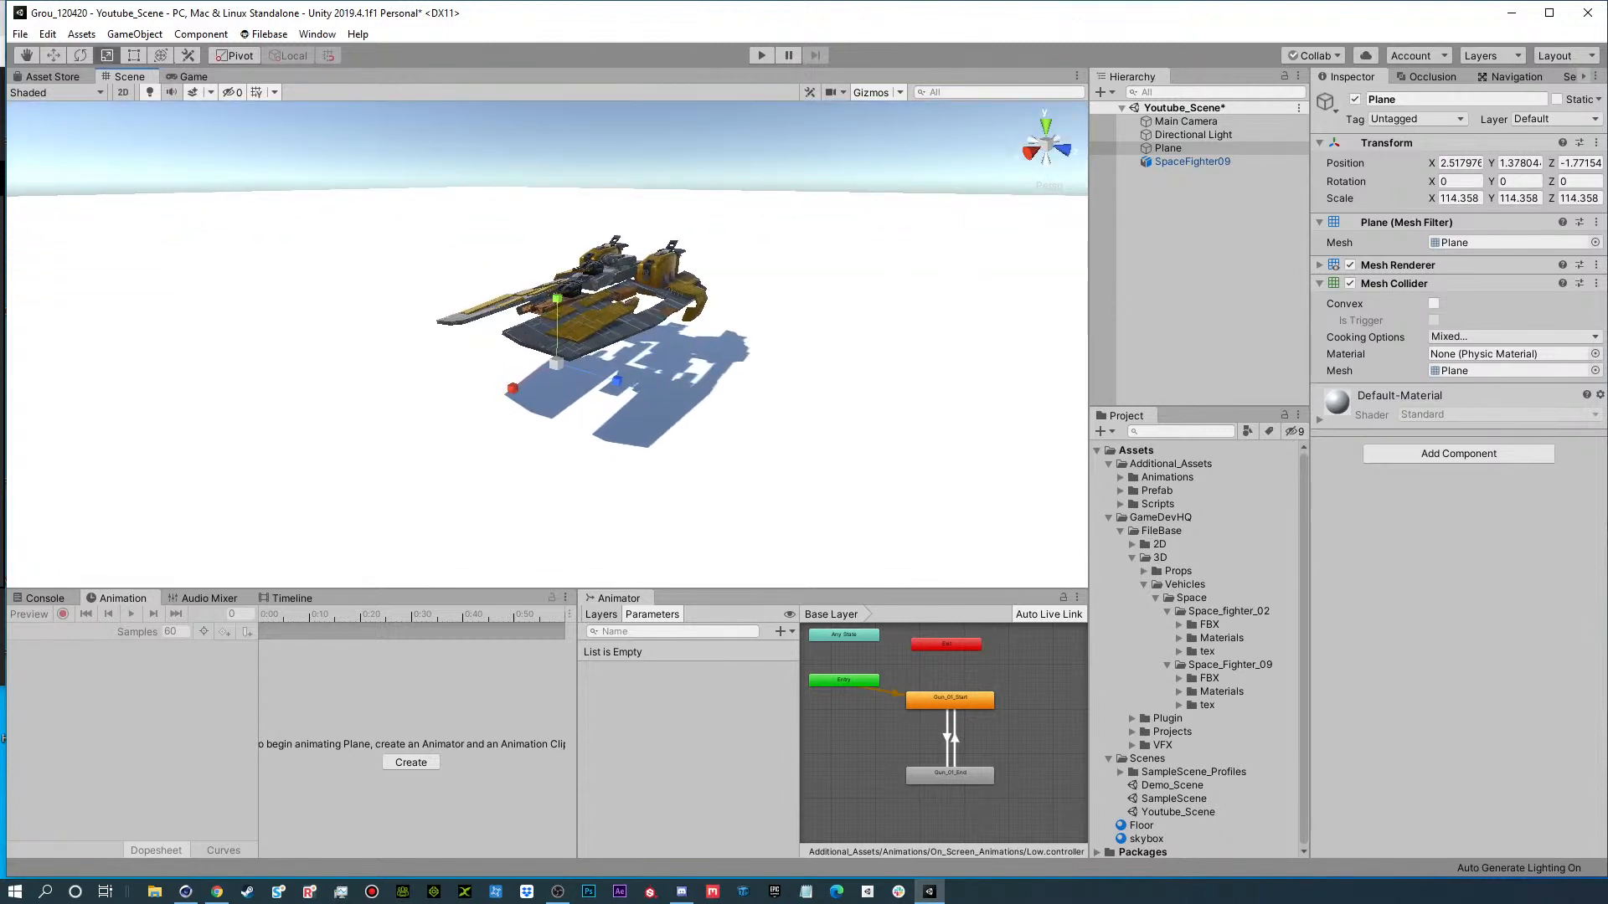
Bring back the Filebase window, locate the downloaded Sand 01 material in the project, and move the window aside again.
drag(1607, 126, 929, 20)
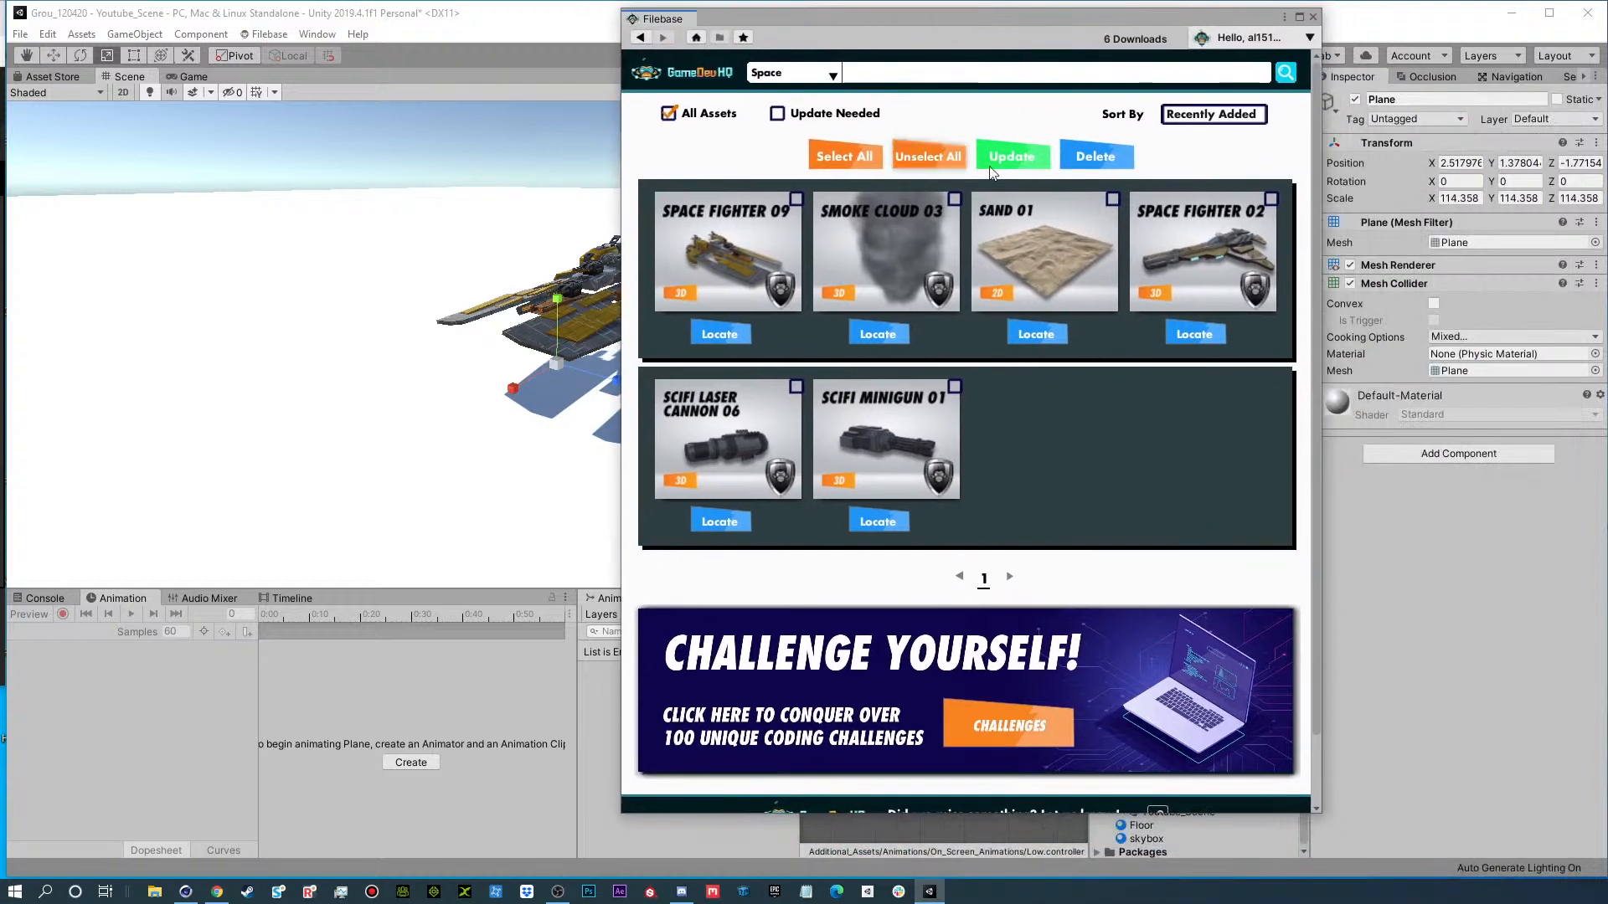
click(1026, 335)
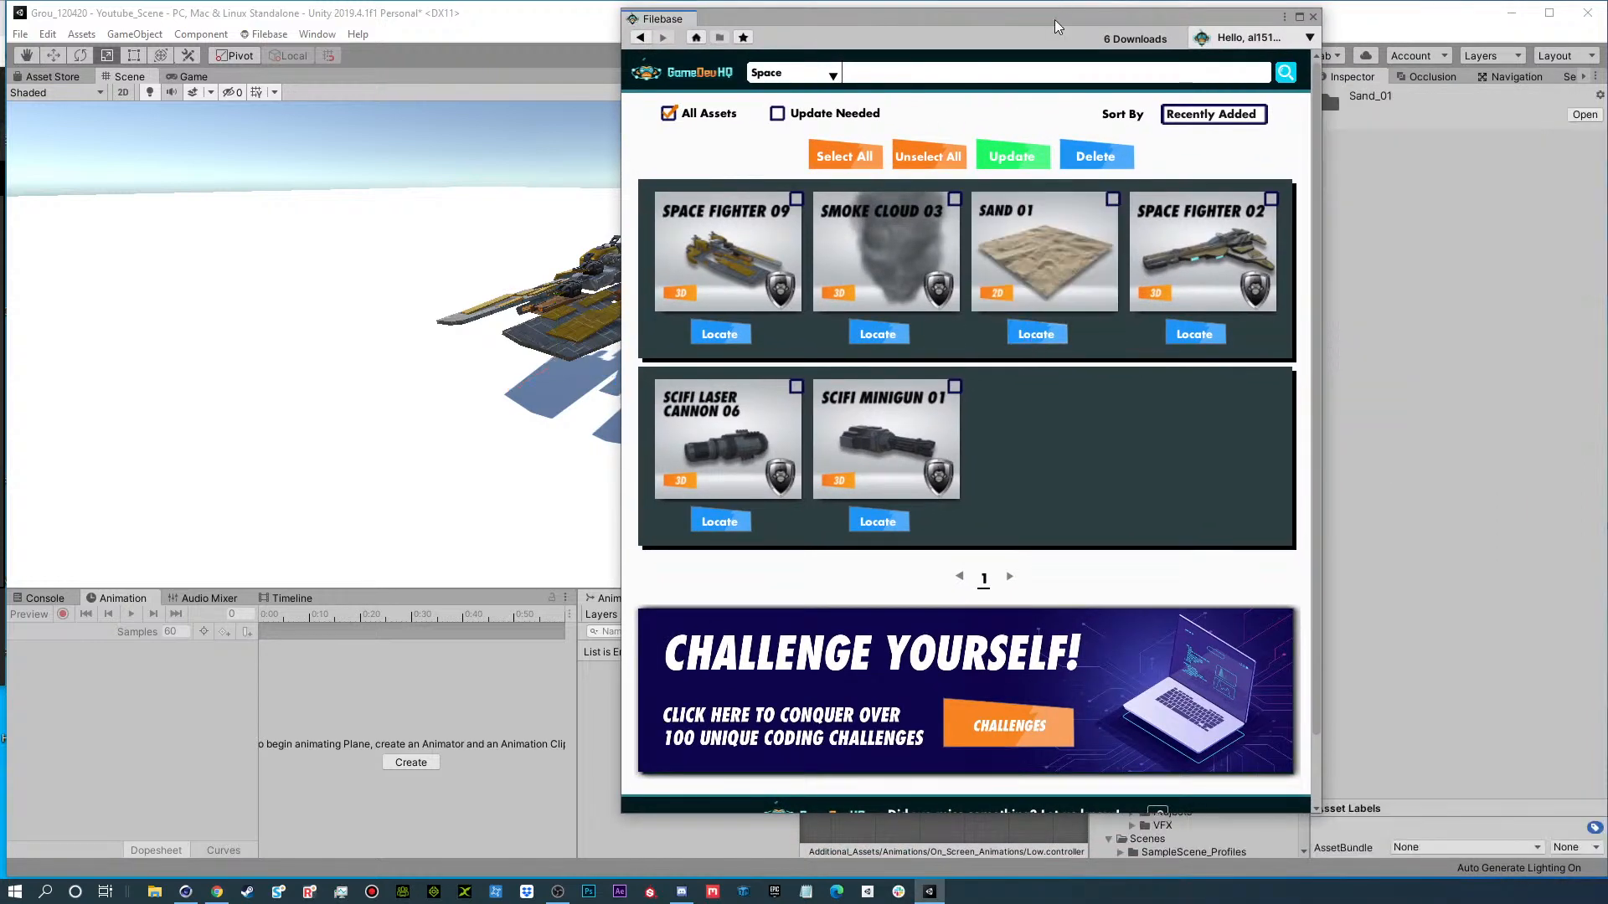
drag(1055, 26, 624, 96)
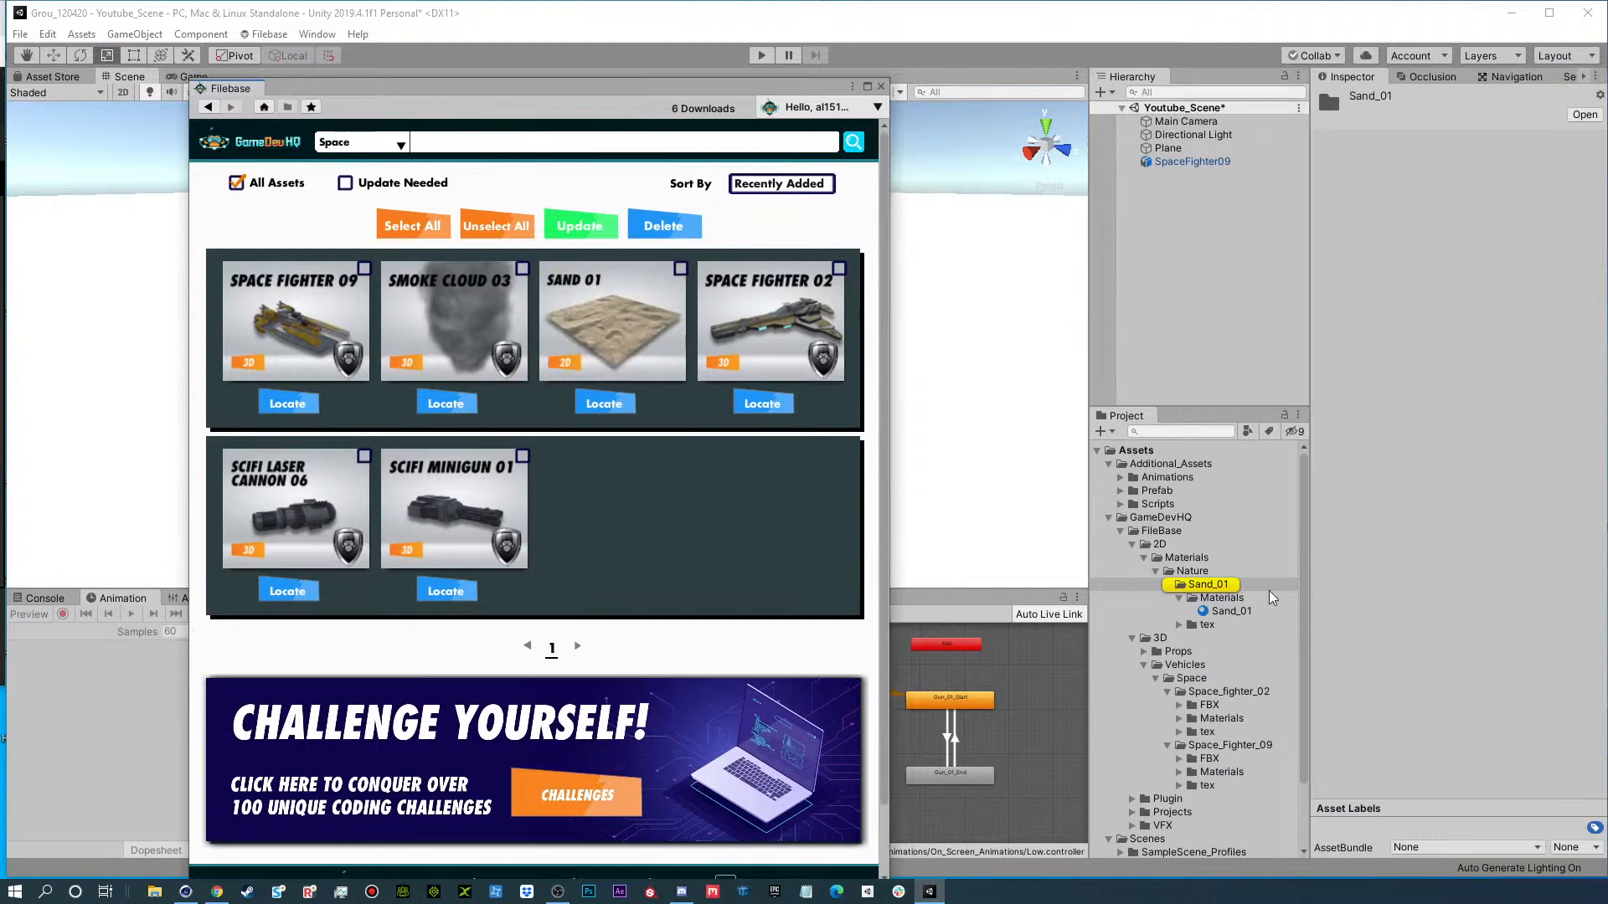
drag(586, 89, 1604, 142)
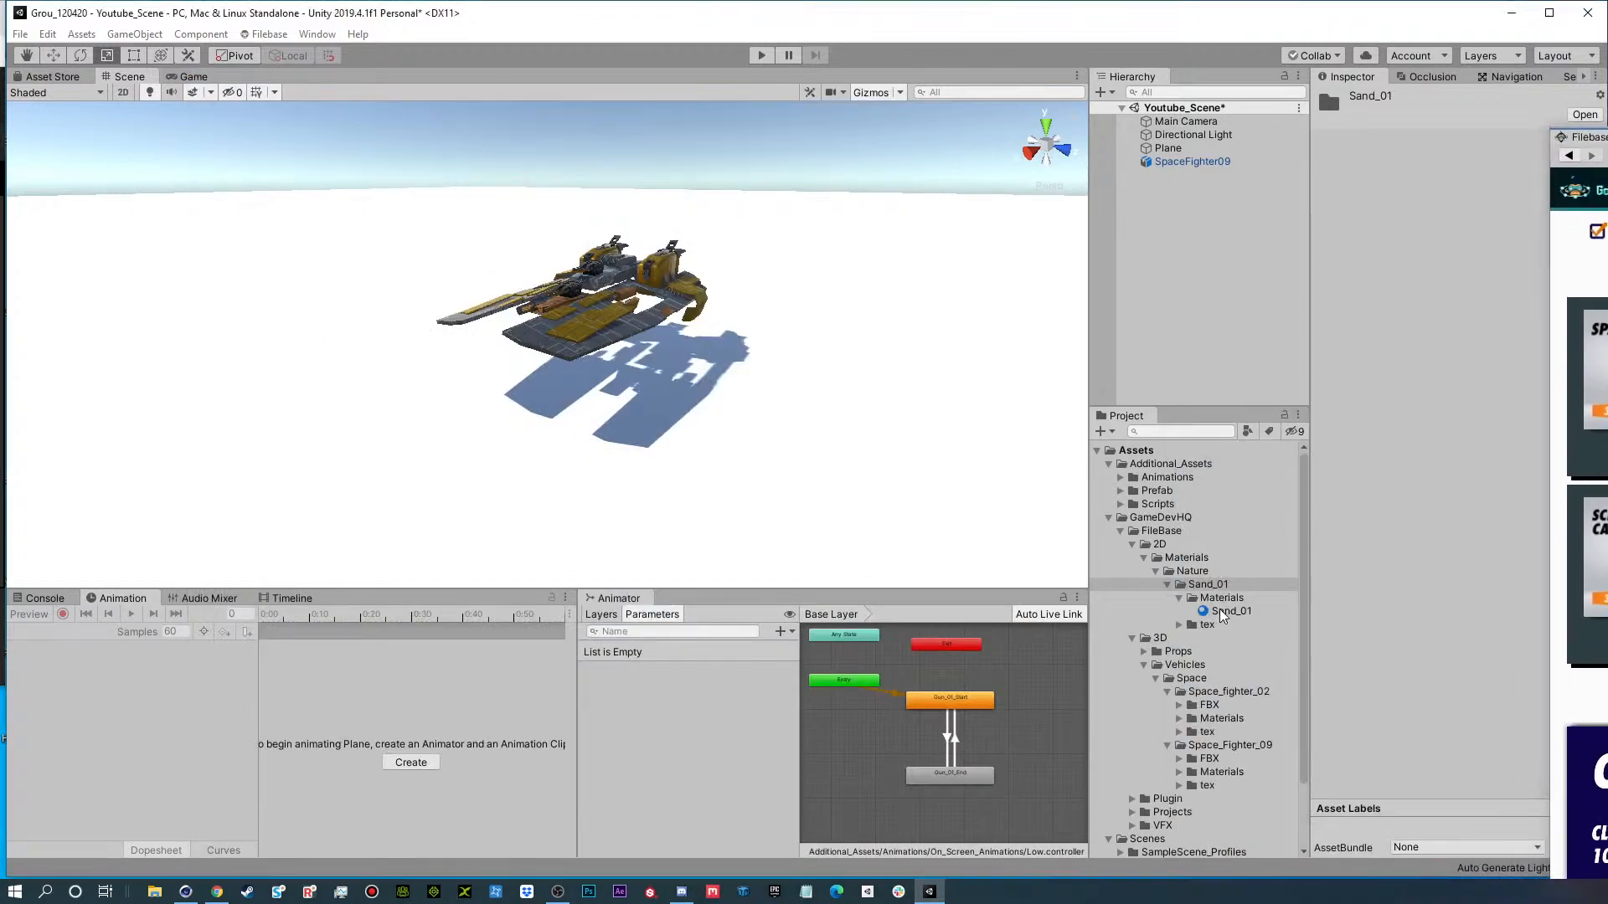
Apply the Sand_01 material to the ground plane beneath the spaceship.
drag(1222, 614, 732, 492)
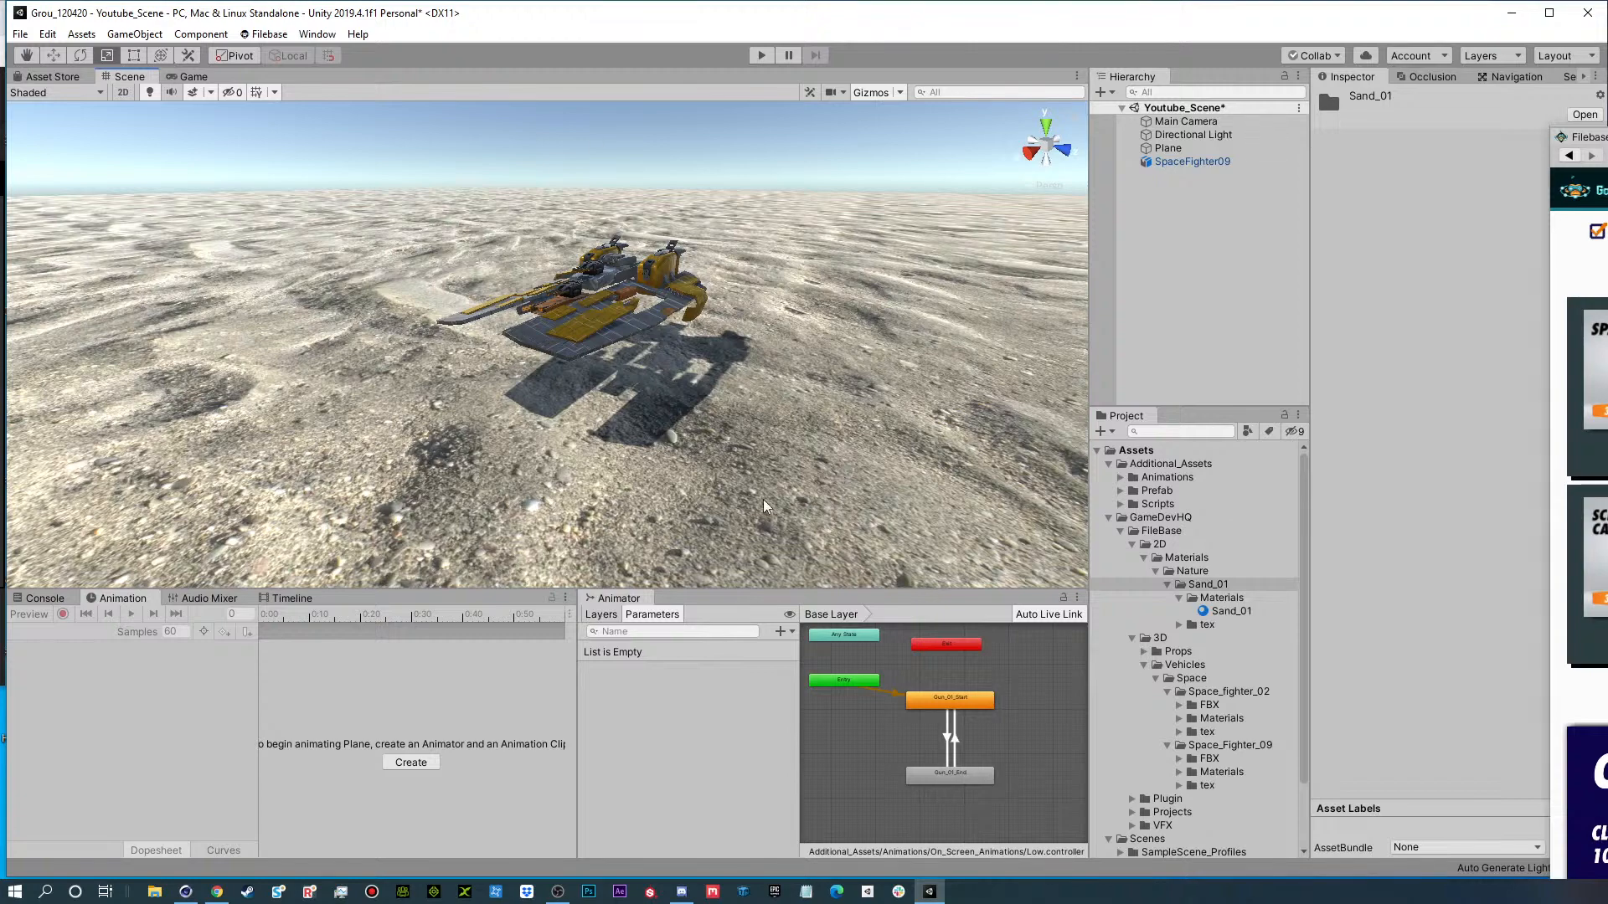
scroll(650, 453, down, 5)
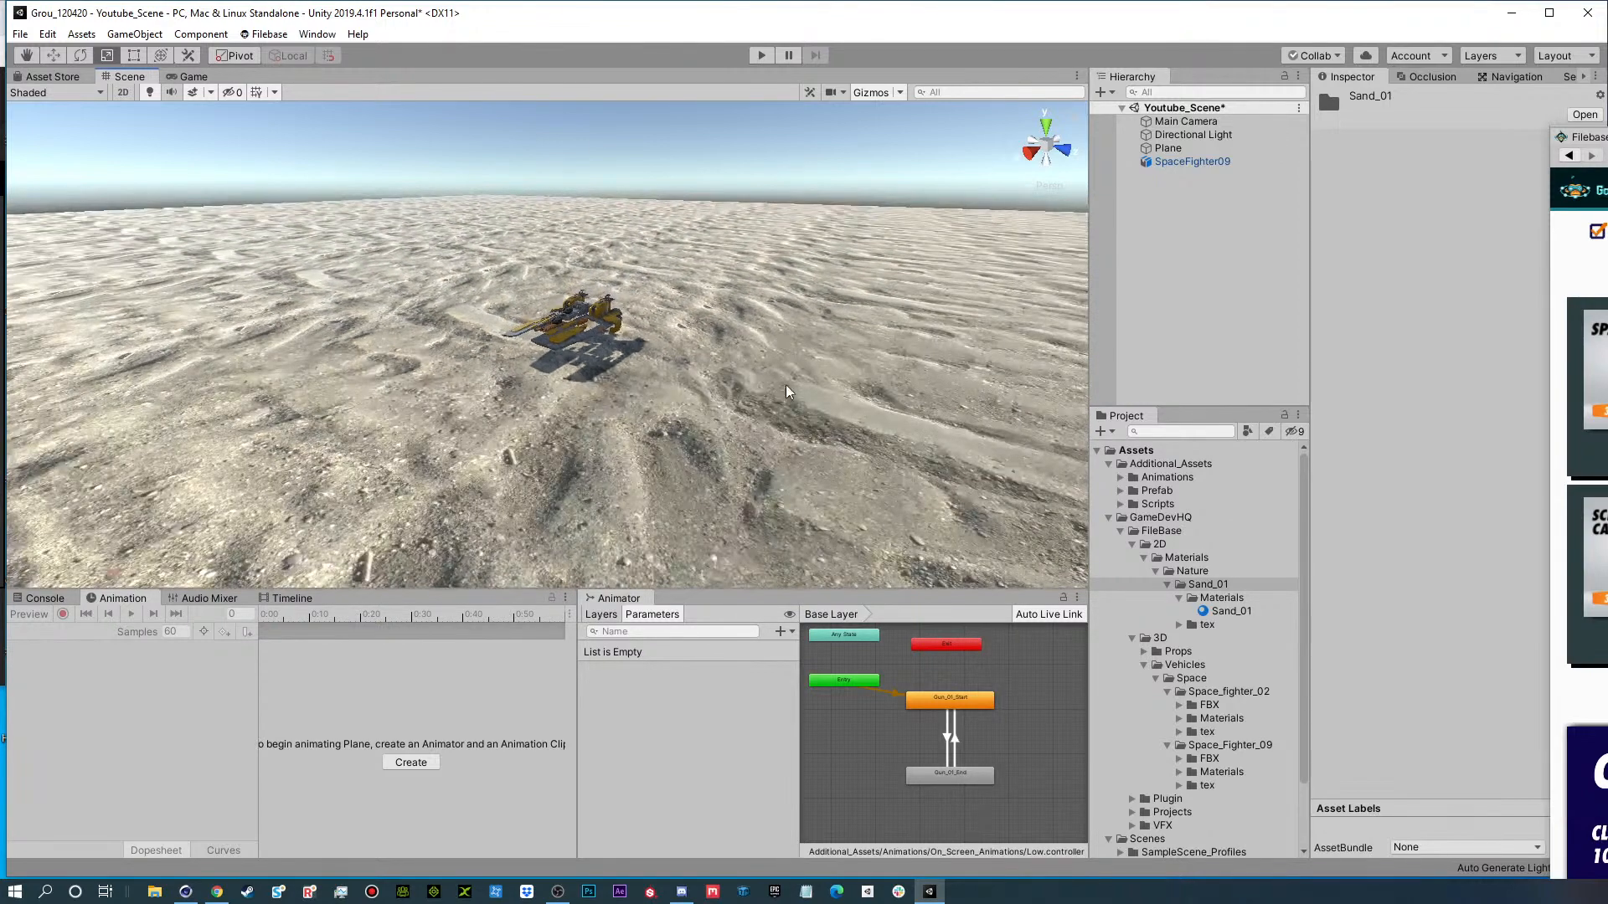
Expand the material settings of SpaceFighter09 and clear the Filebase window away from the Inspector.
click(1177, 162)
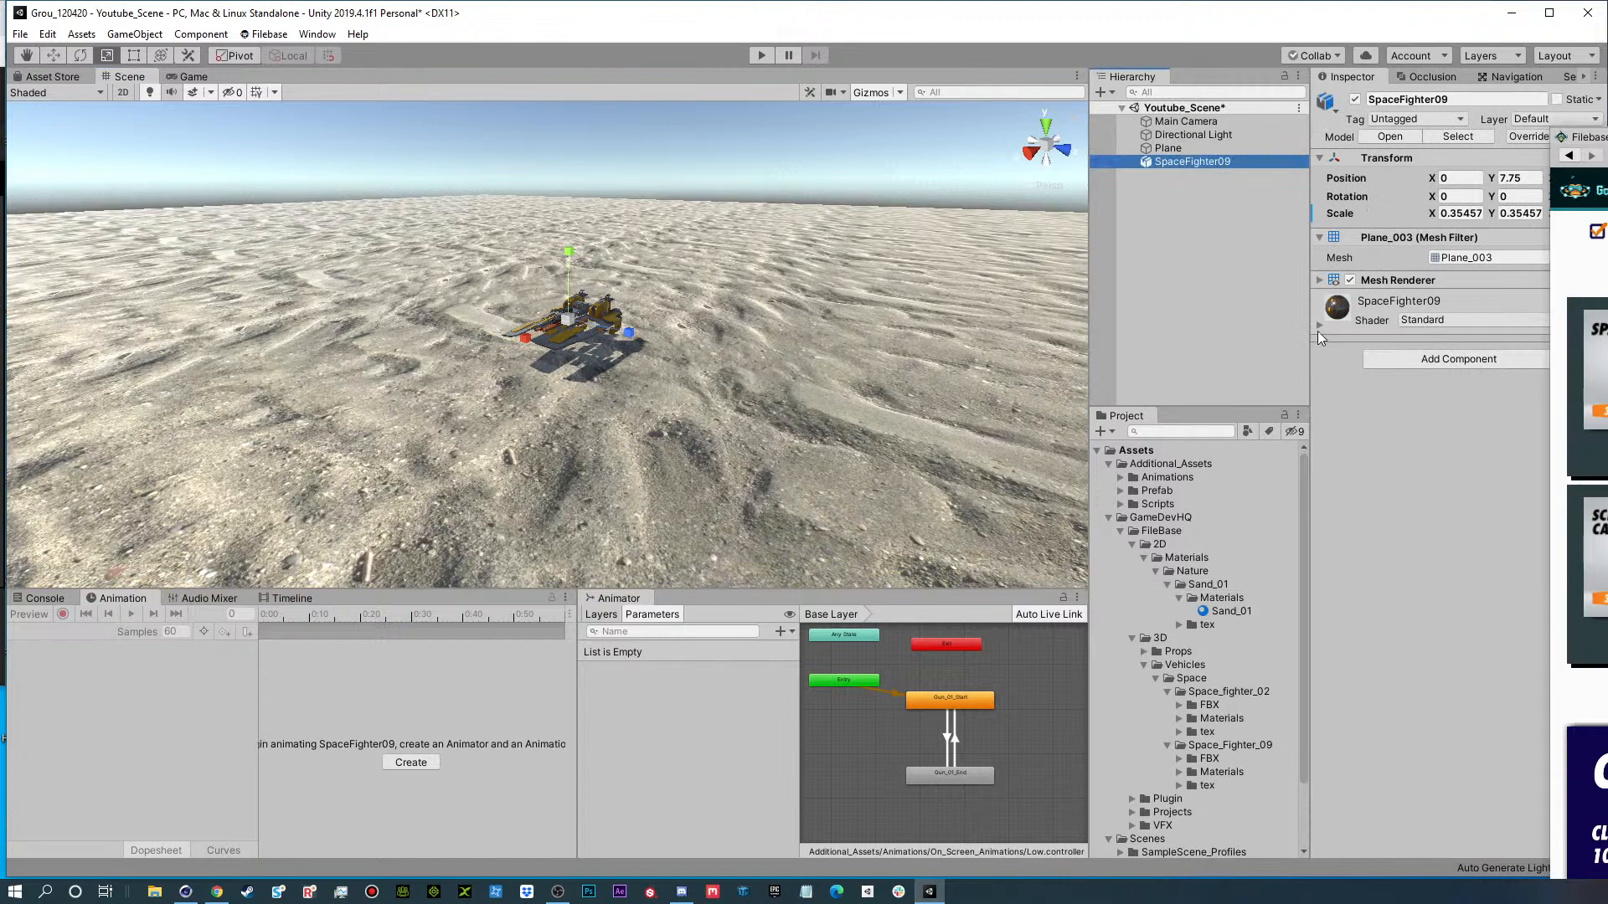
scroll(662, 313, up, 5)
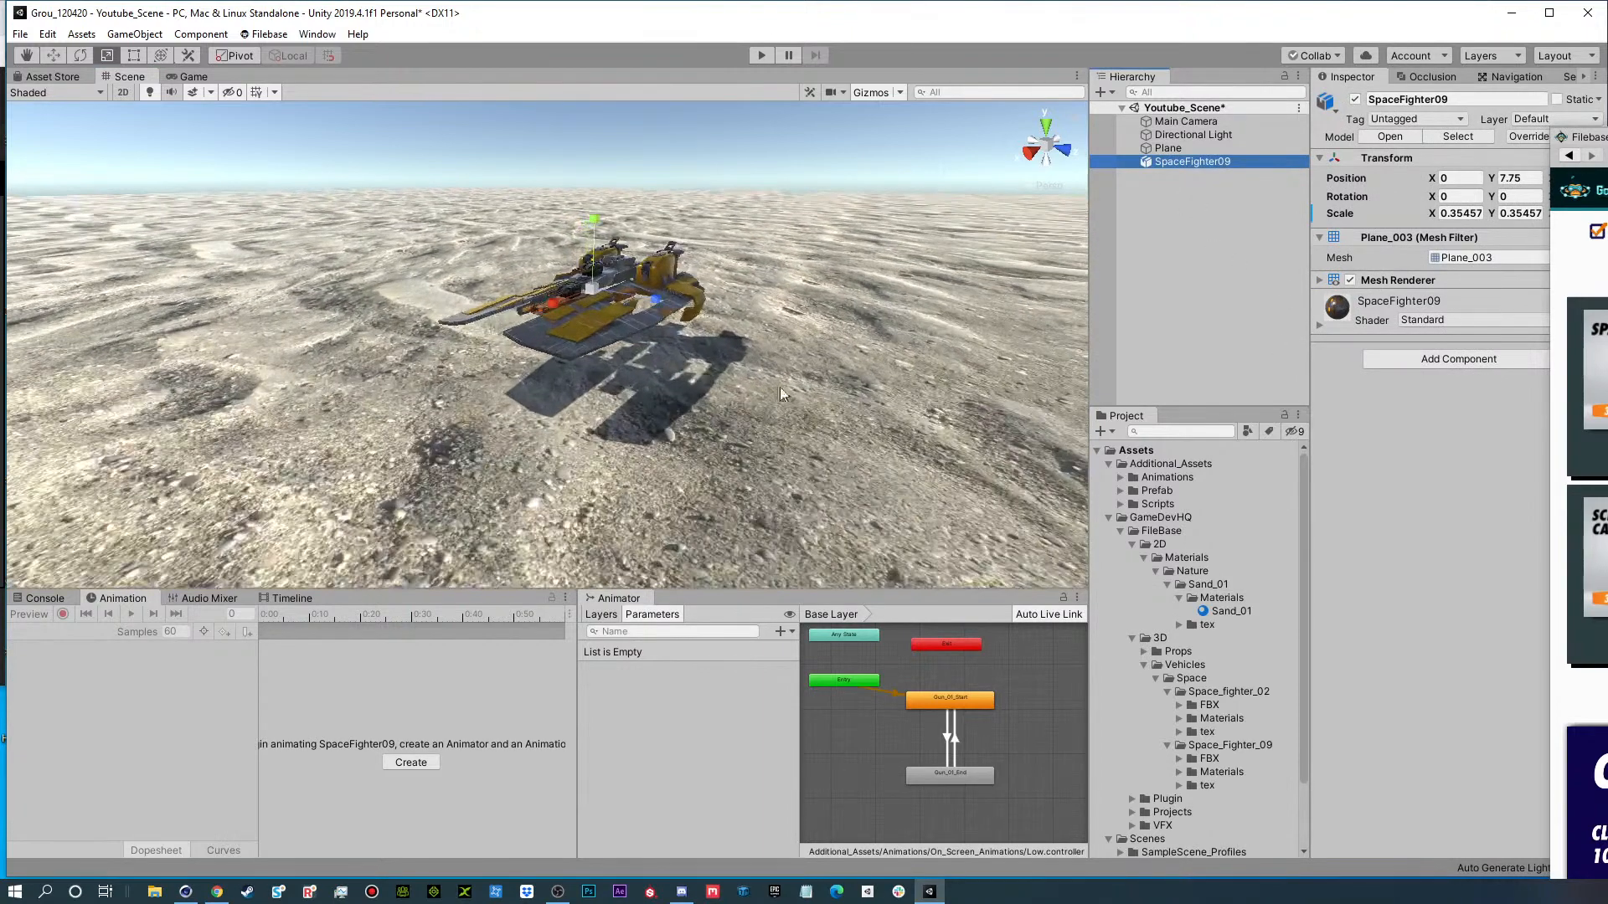
click(1319, 322)
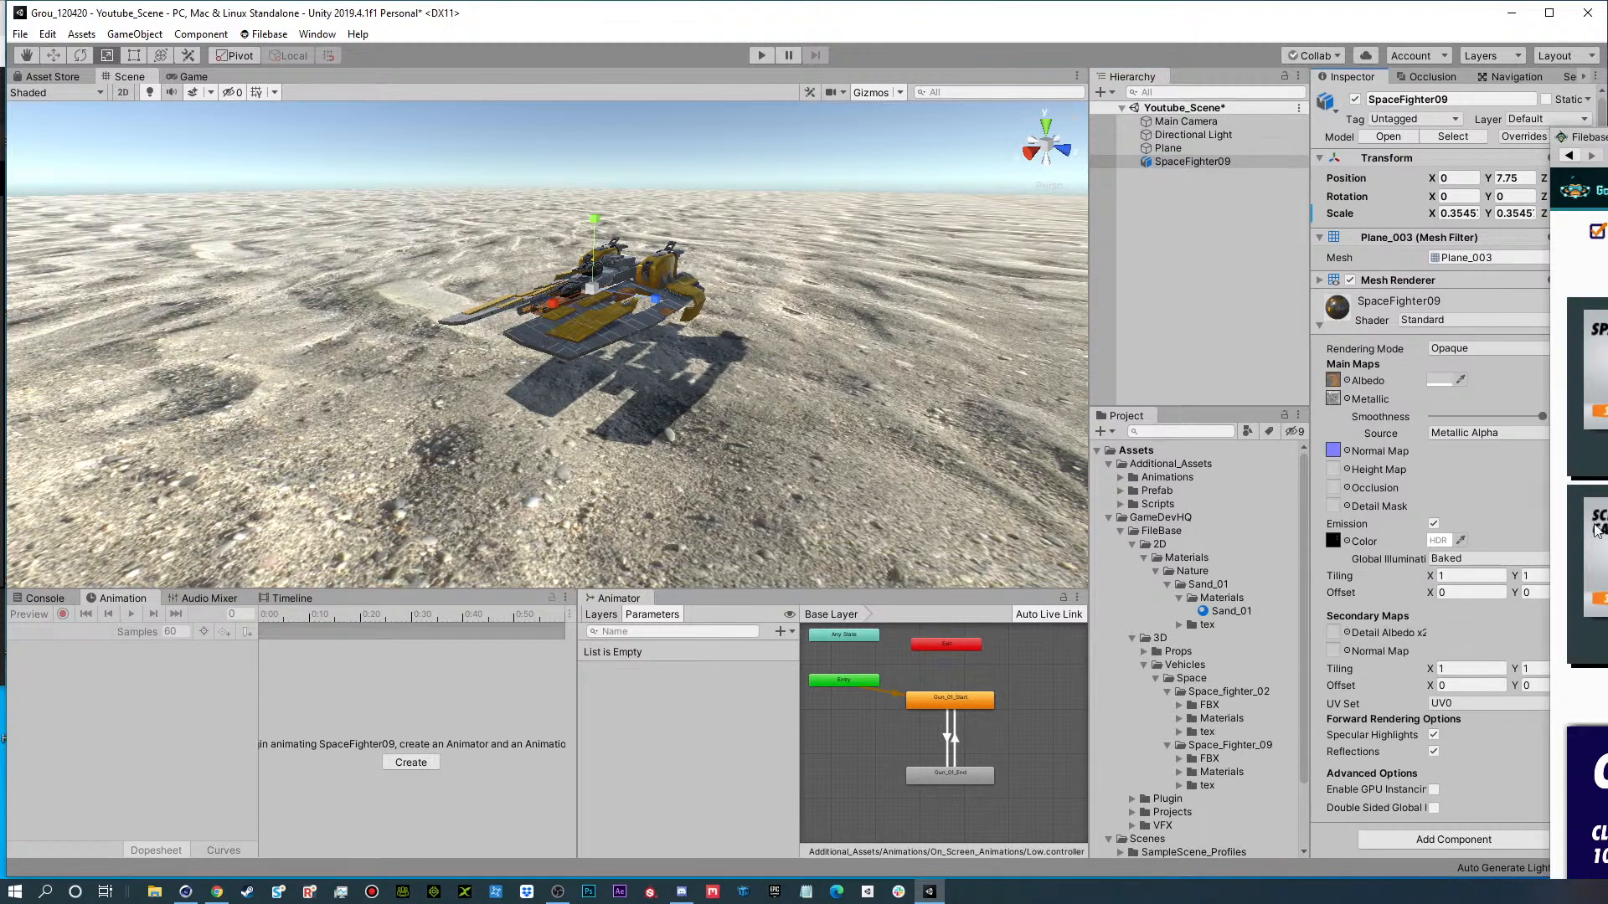
drag(1601, 137, 1206, 106)
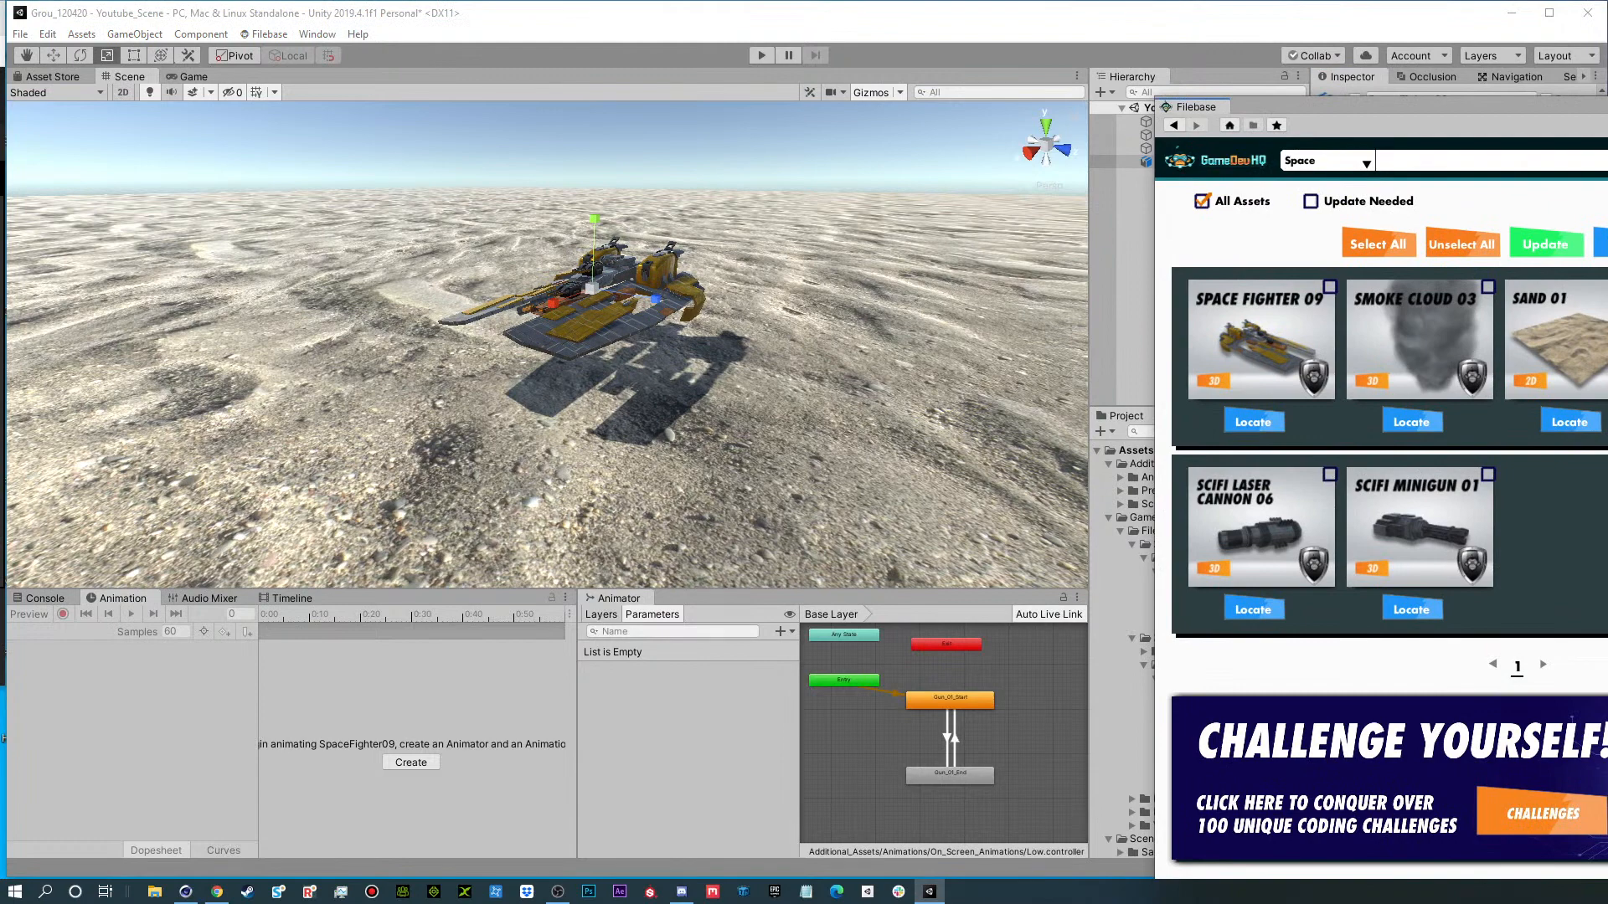
click(1015, 366)
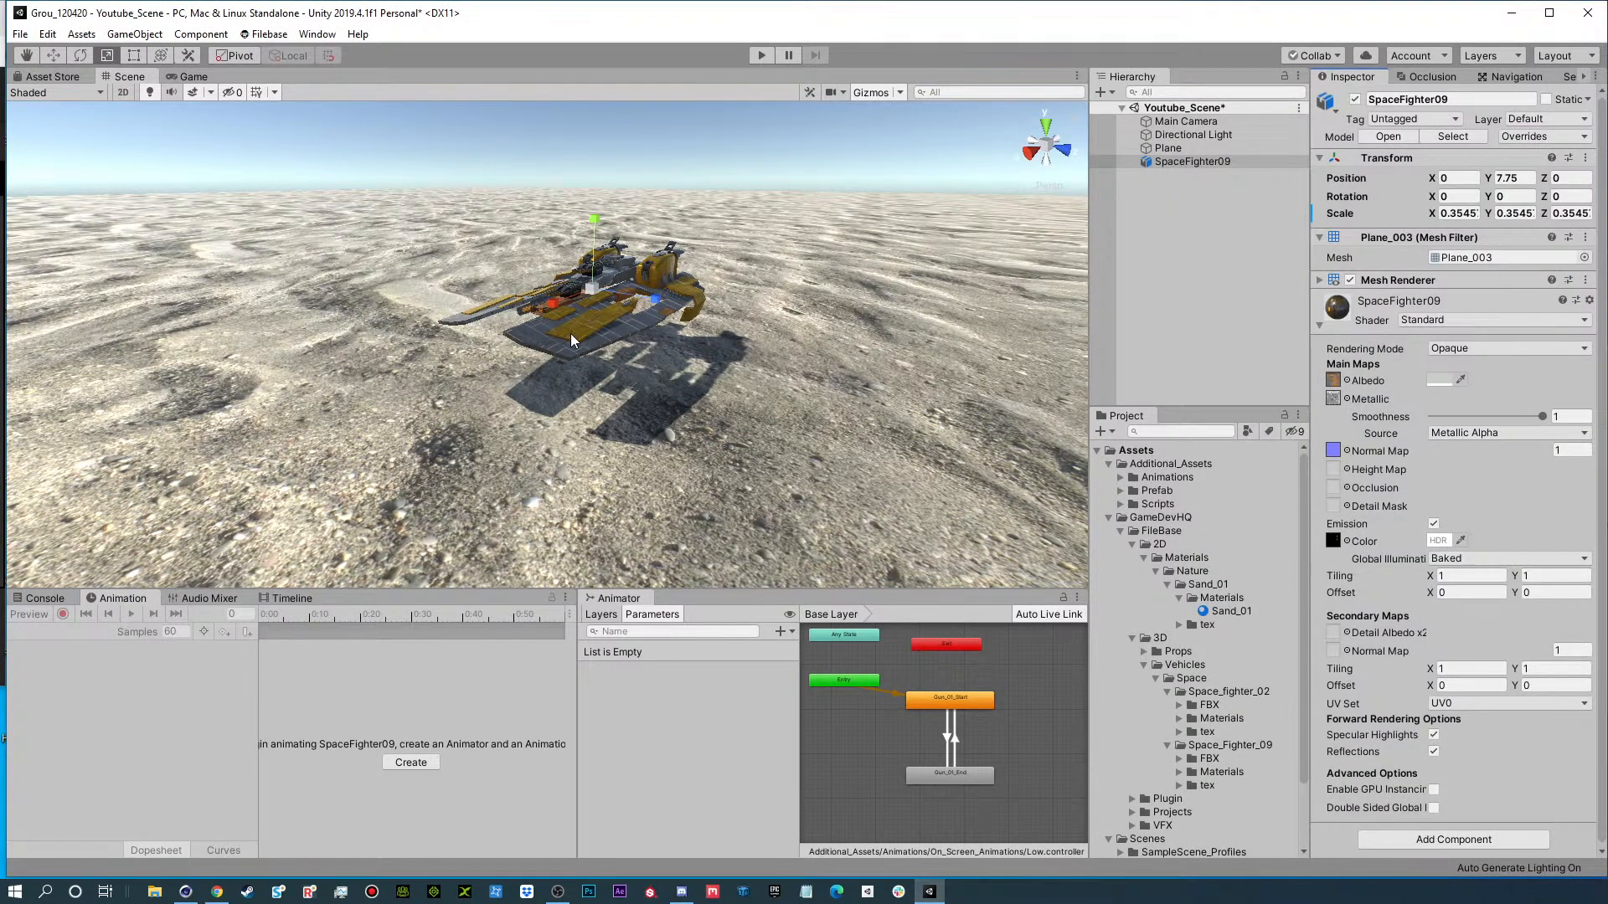
Try a main-map tiling of 10 by 10 on the SpaceFighter09 material and undo the change.
click(1465, 578)
text(10)
key(Tab)
text(10)
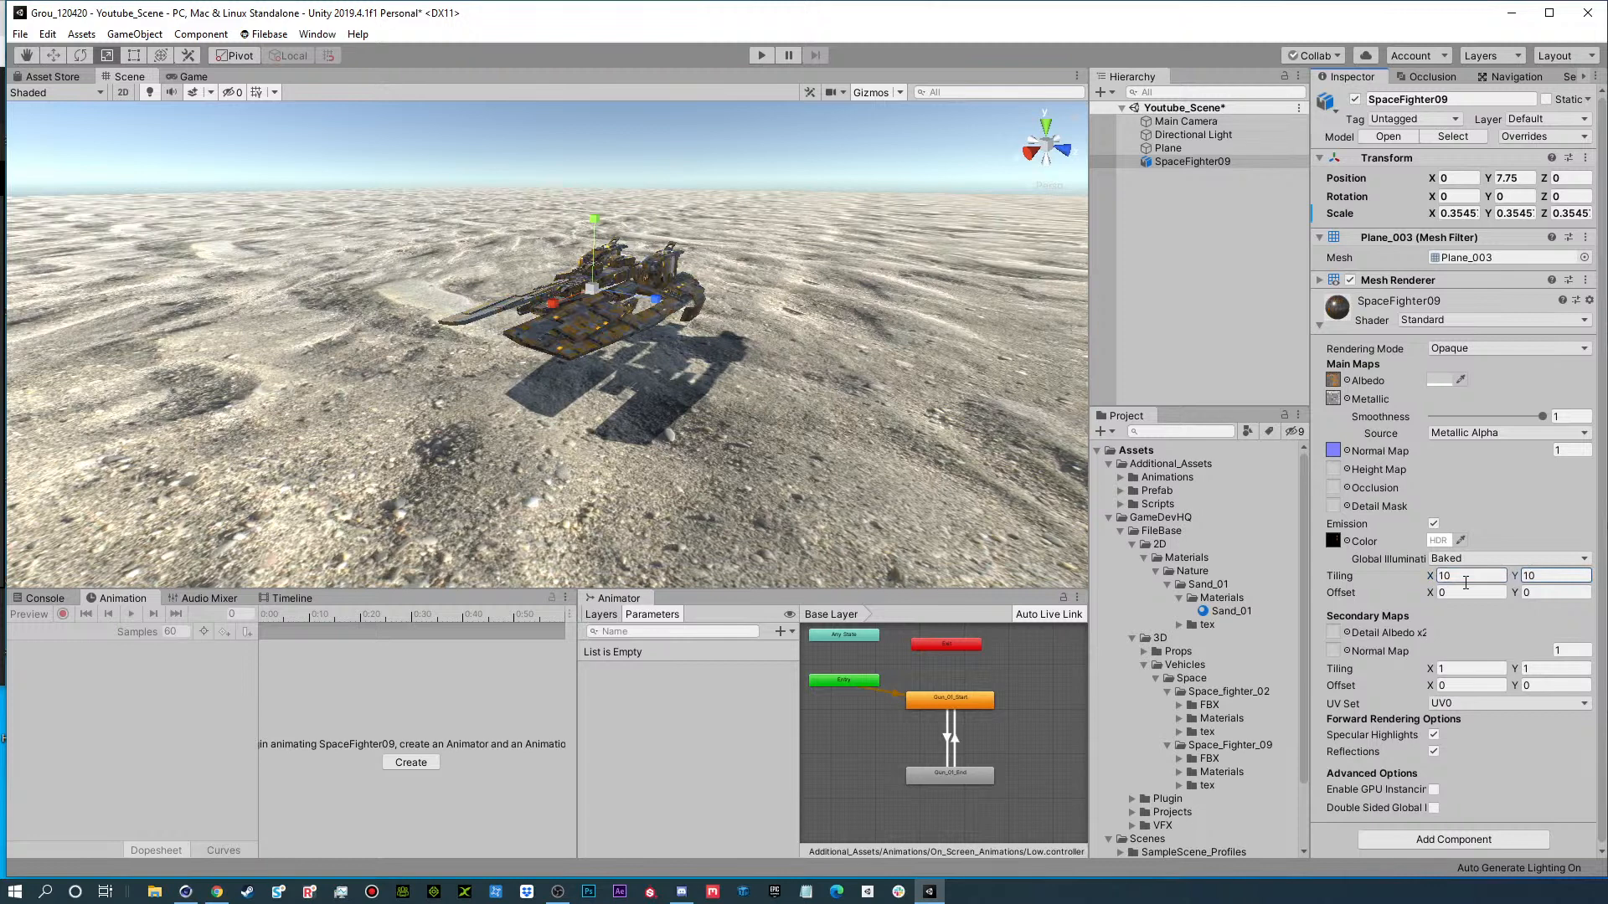
click(1177, 164)
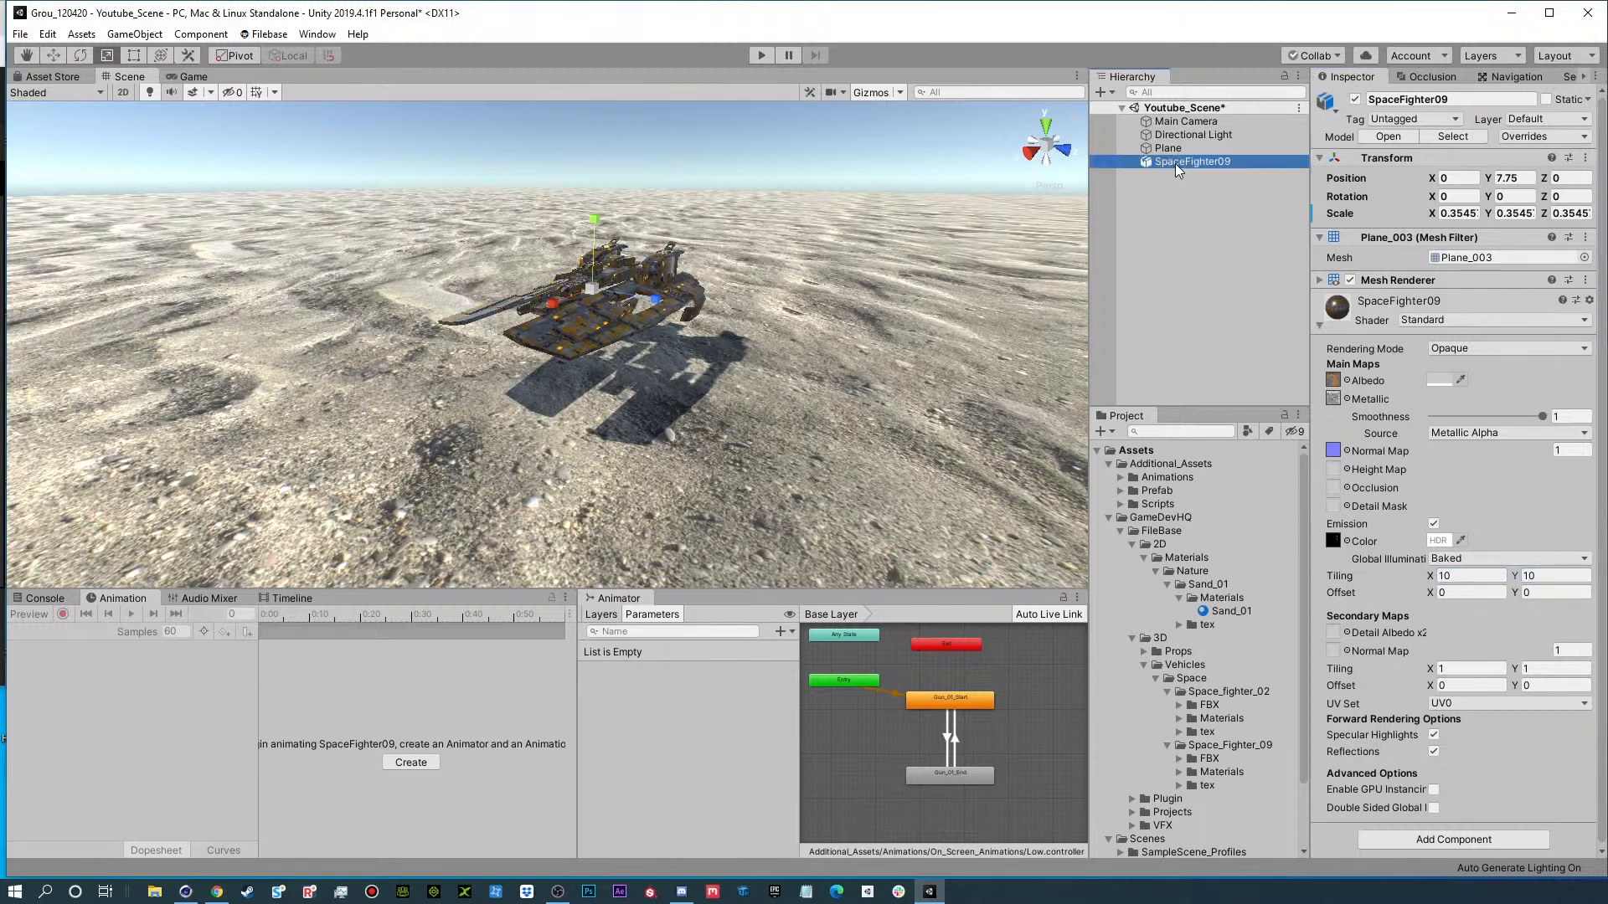
key(ctrl+z)
key(ctrl+z)
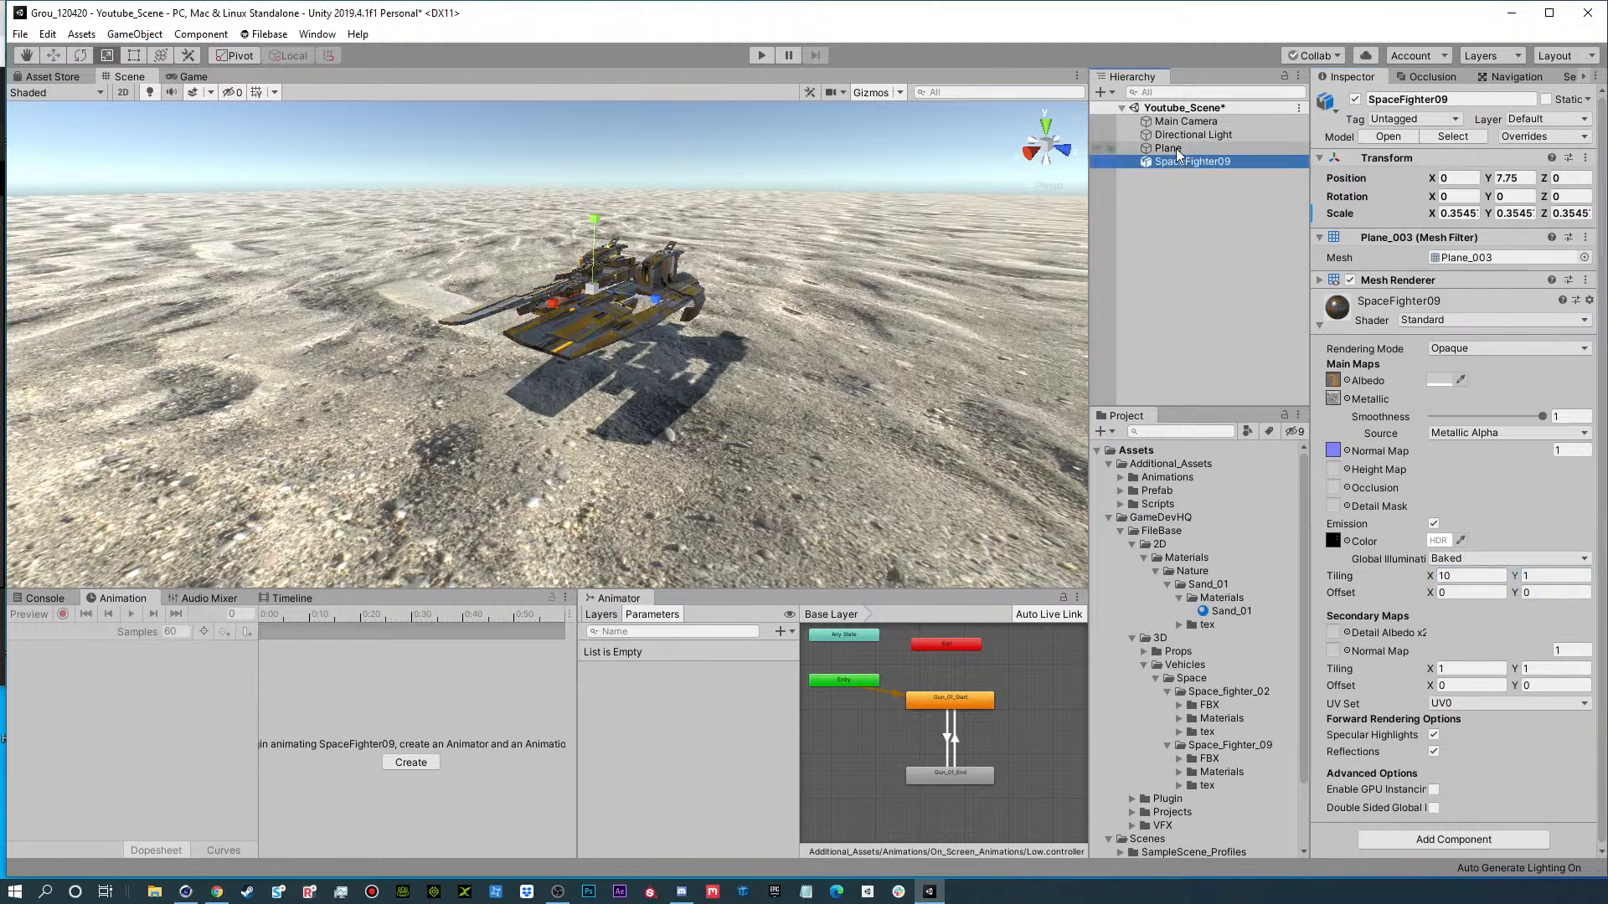
Set the main-map tiling of the ground plane's Sand_01 material to 50 in X and 50 in Y.
click(1172, 148)
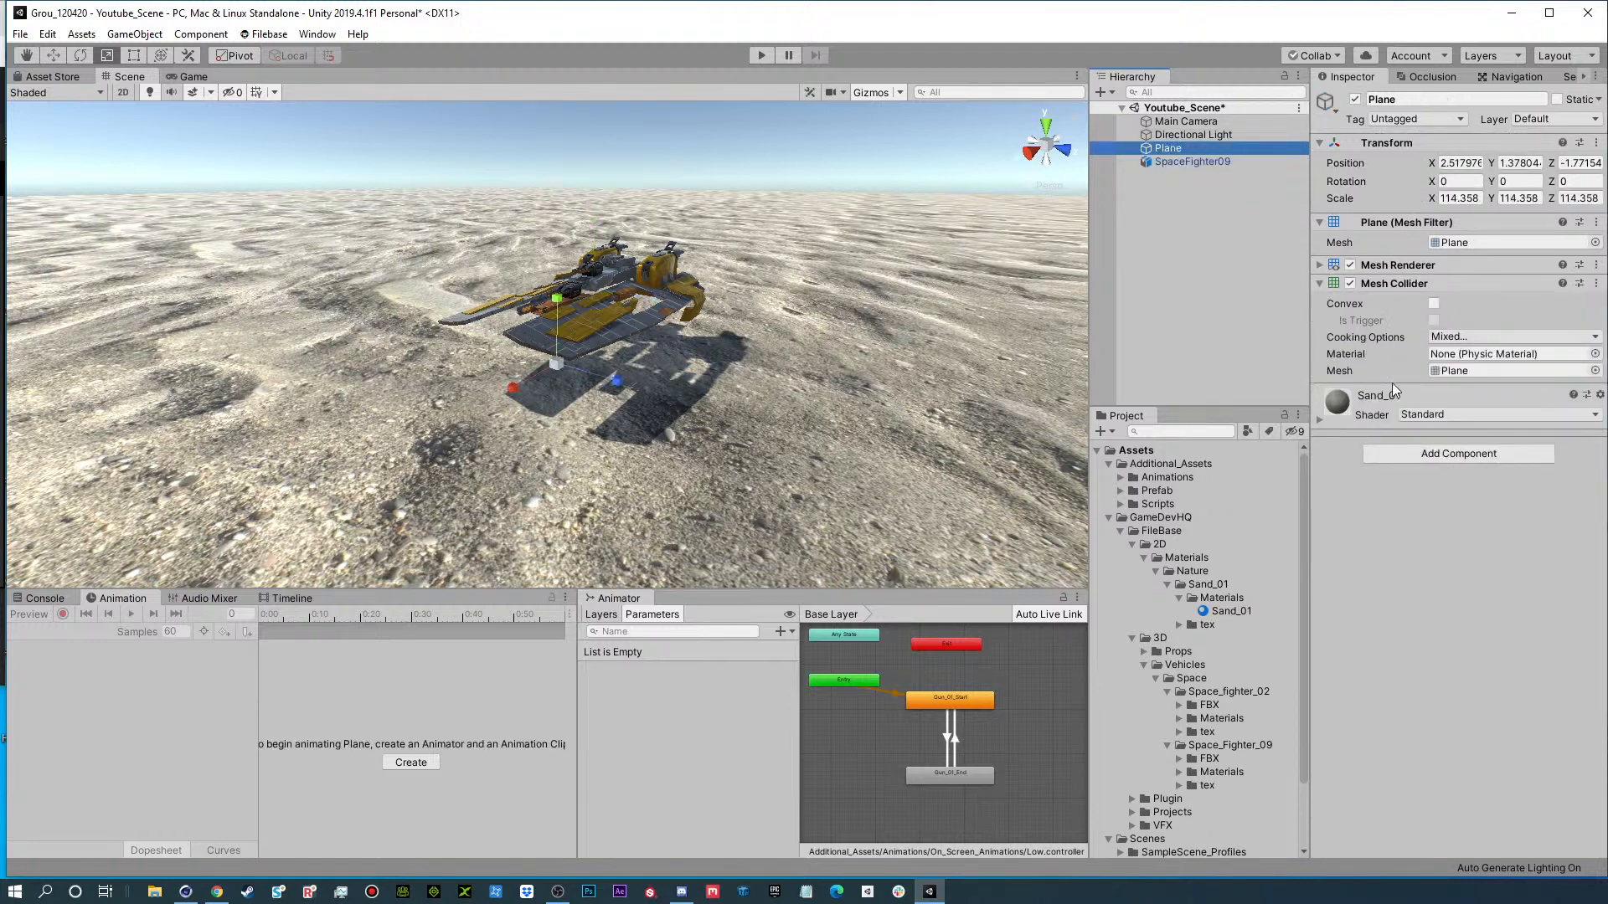
click(1434, 564)
click(1472, 637)
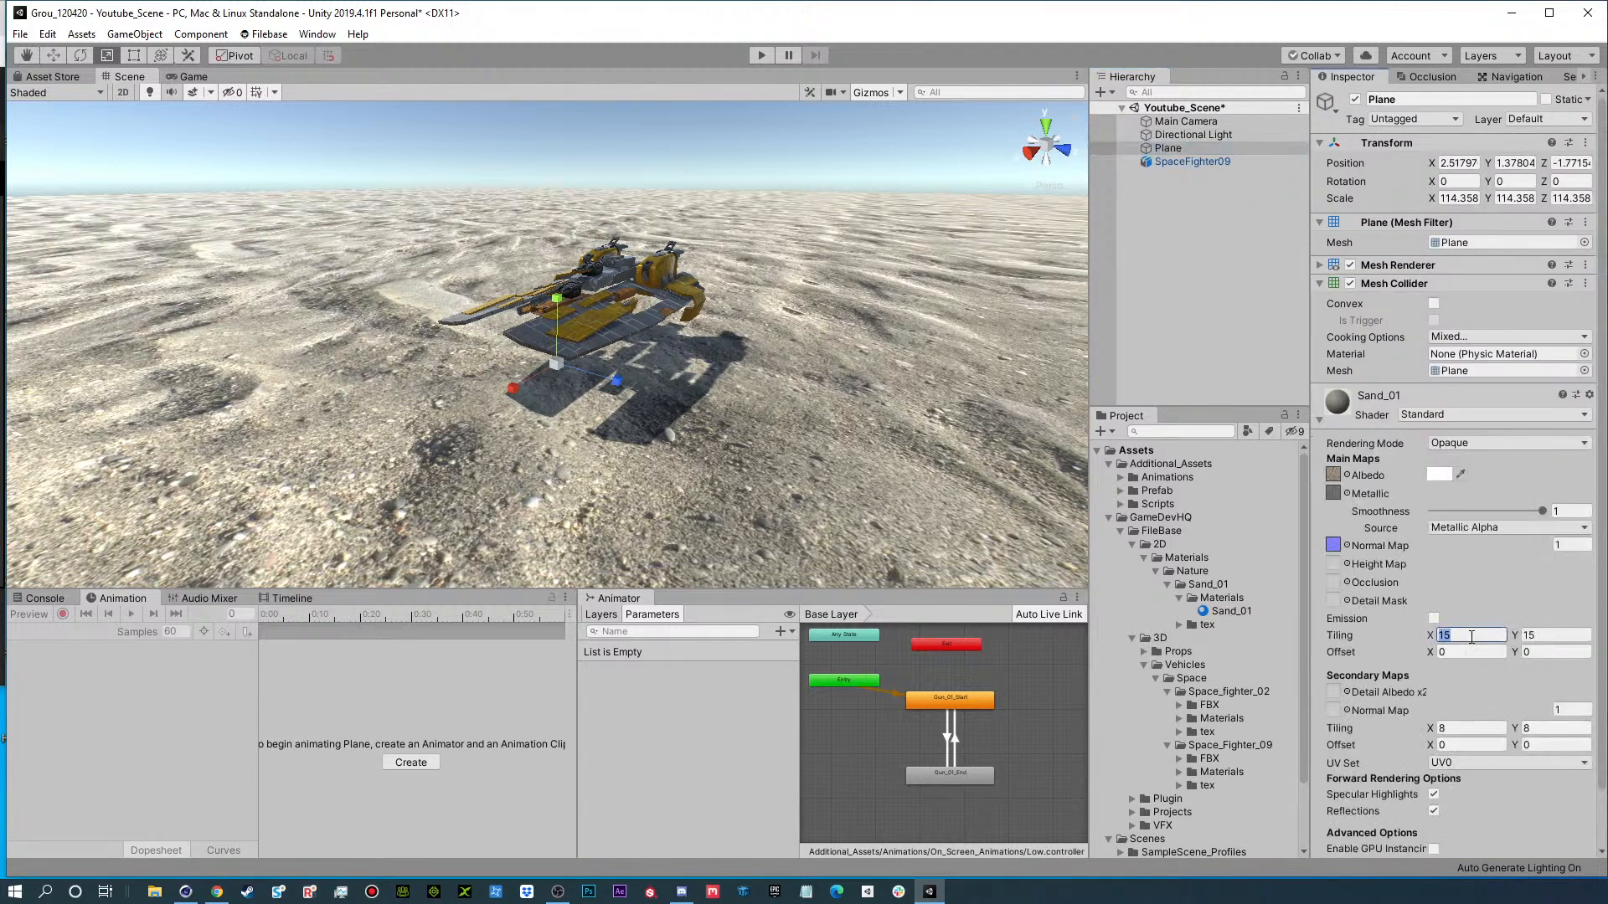
text(50)
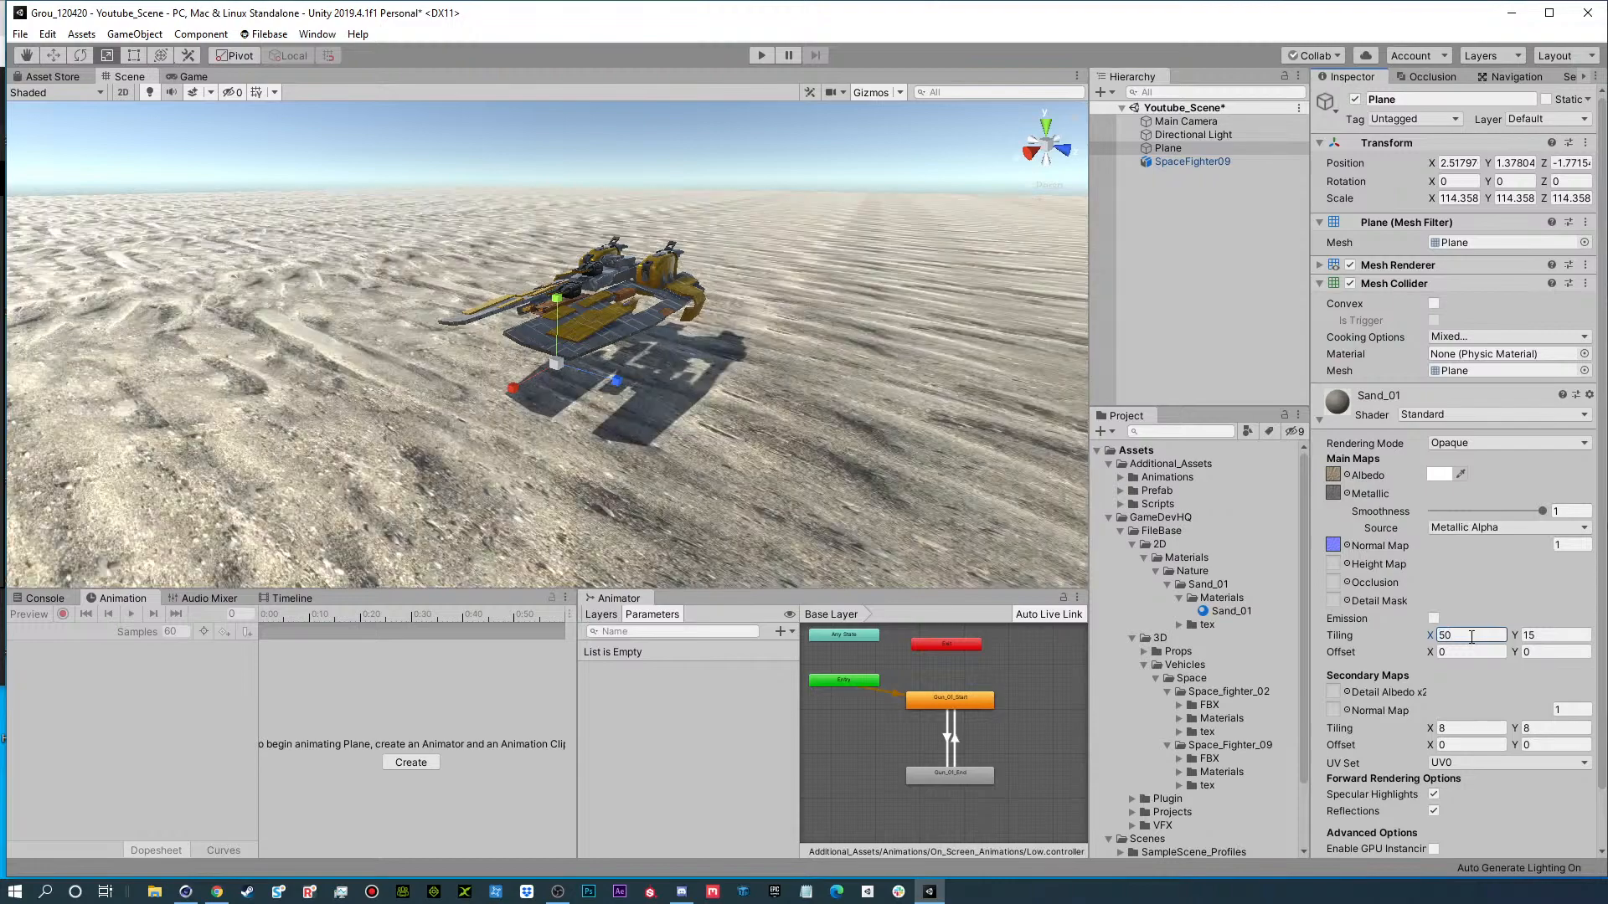
key(Tab)
text(50)
alt+drag(537, 362, 595, 394)
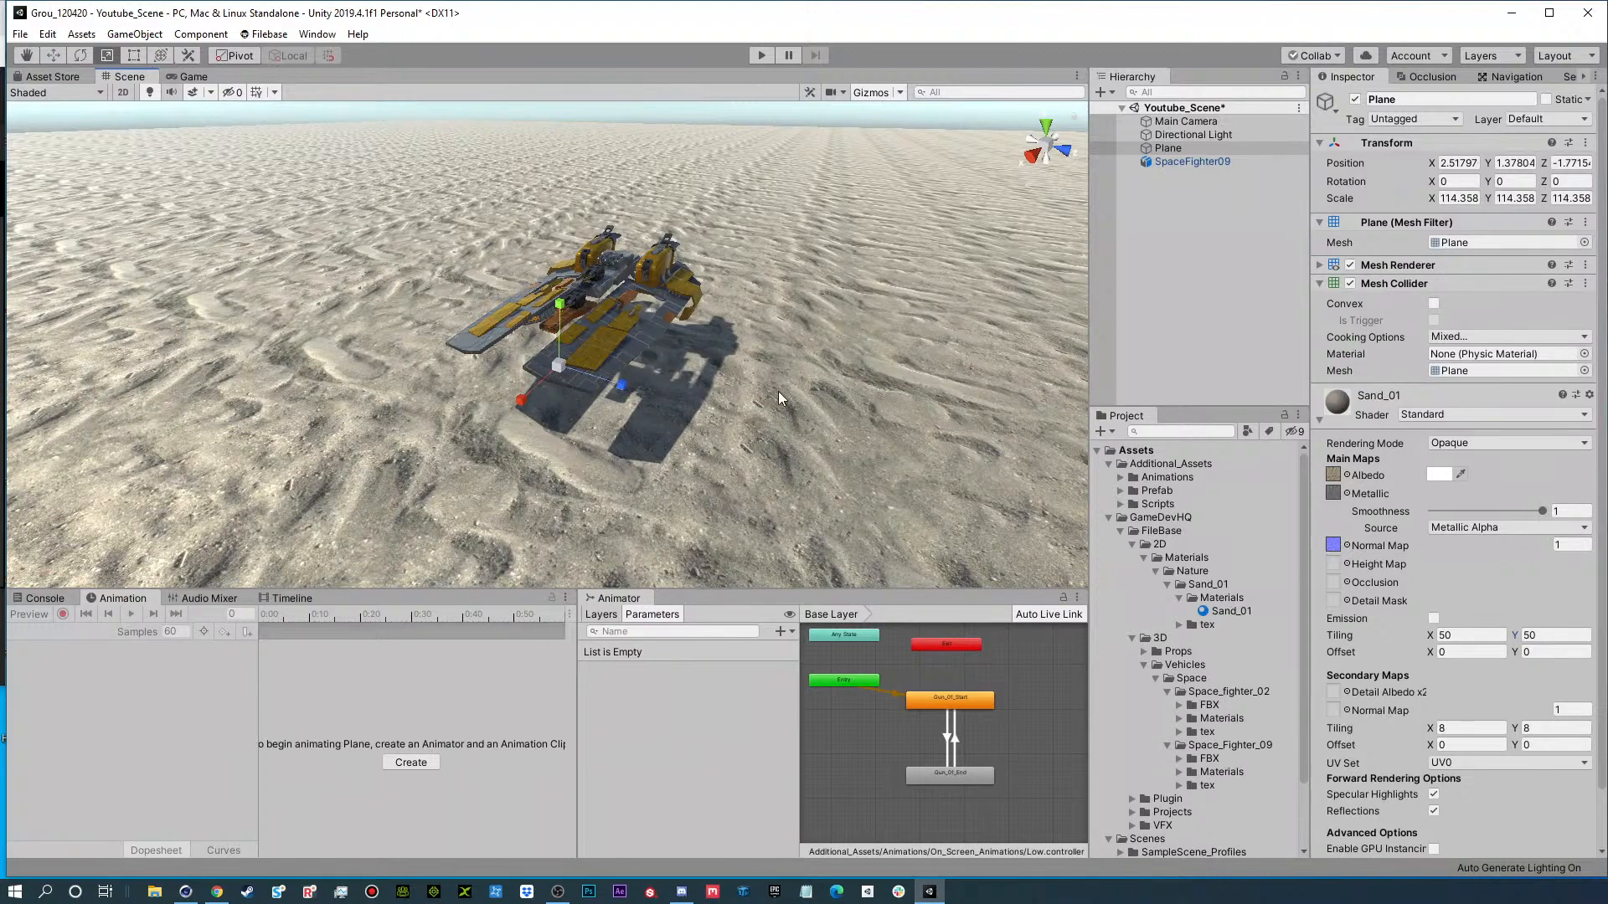
alt+drag(779, 392, 588, 343)
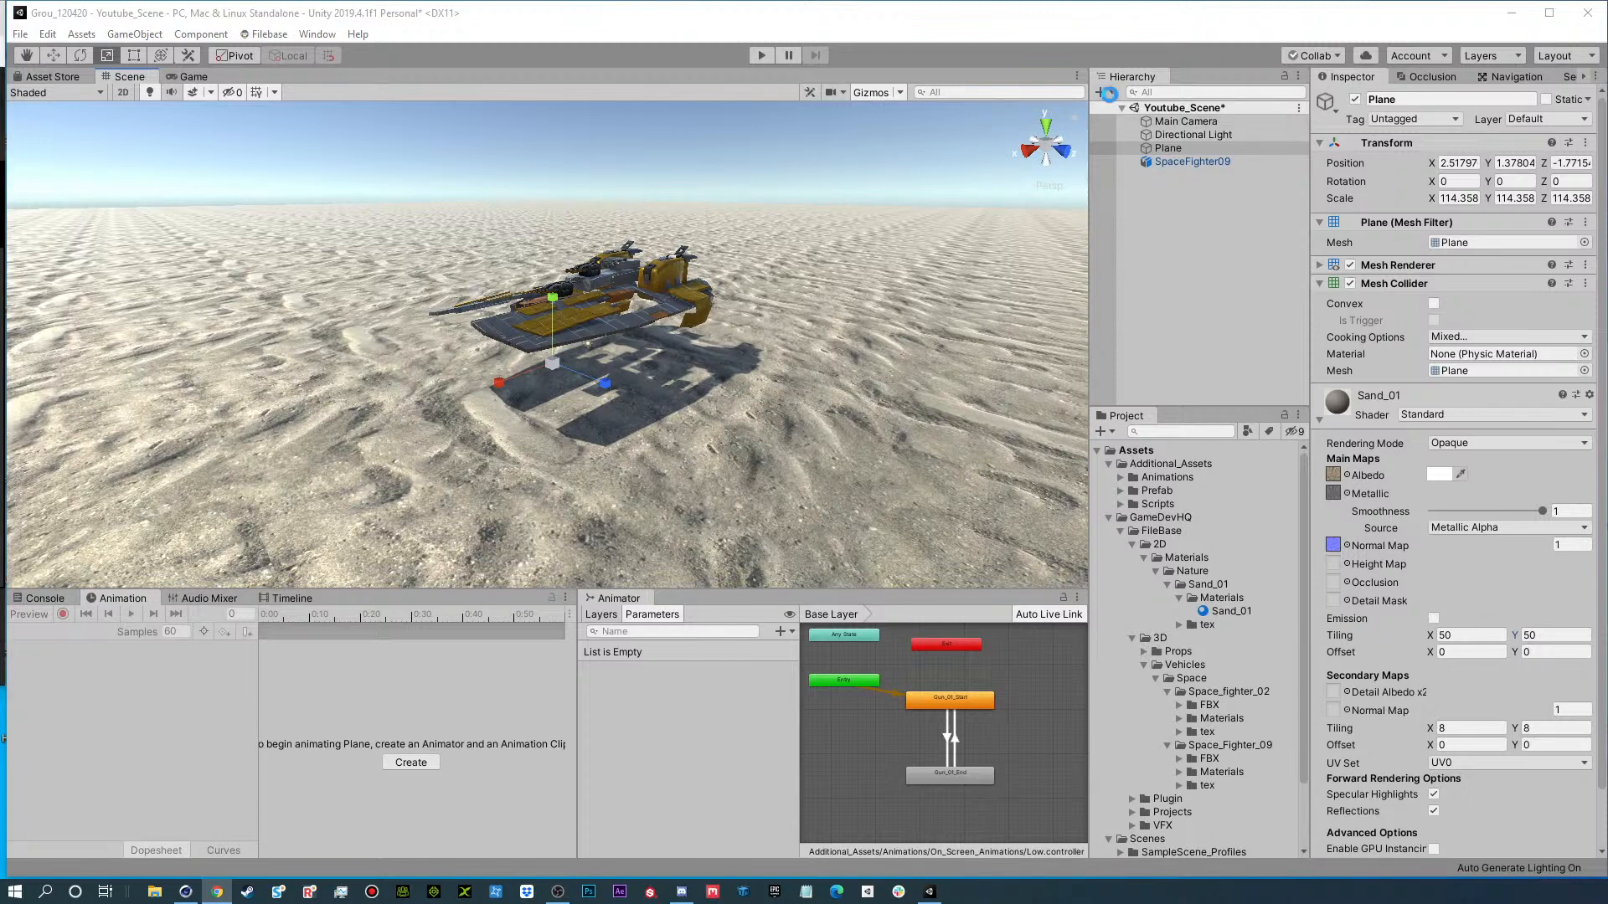
Add a second 3D plane to the scene and stand it upright by rotating it -90° around Z.
click(1112, 94)
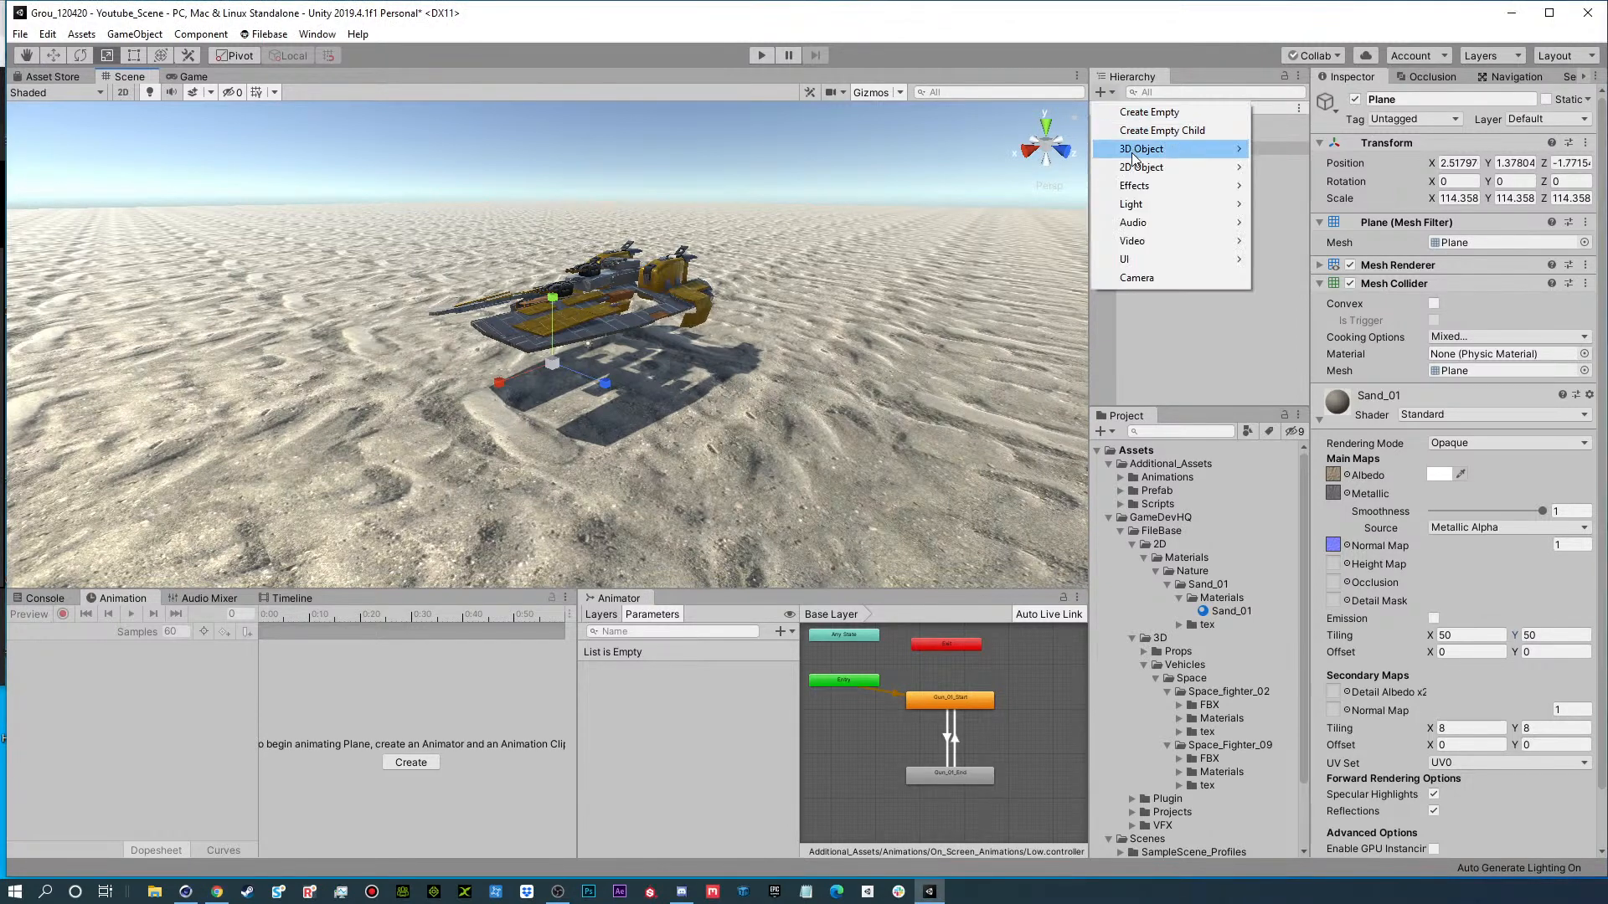
mouse_move(1155, 149)
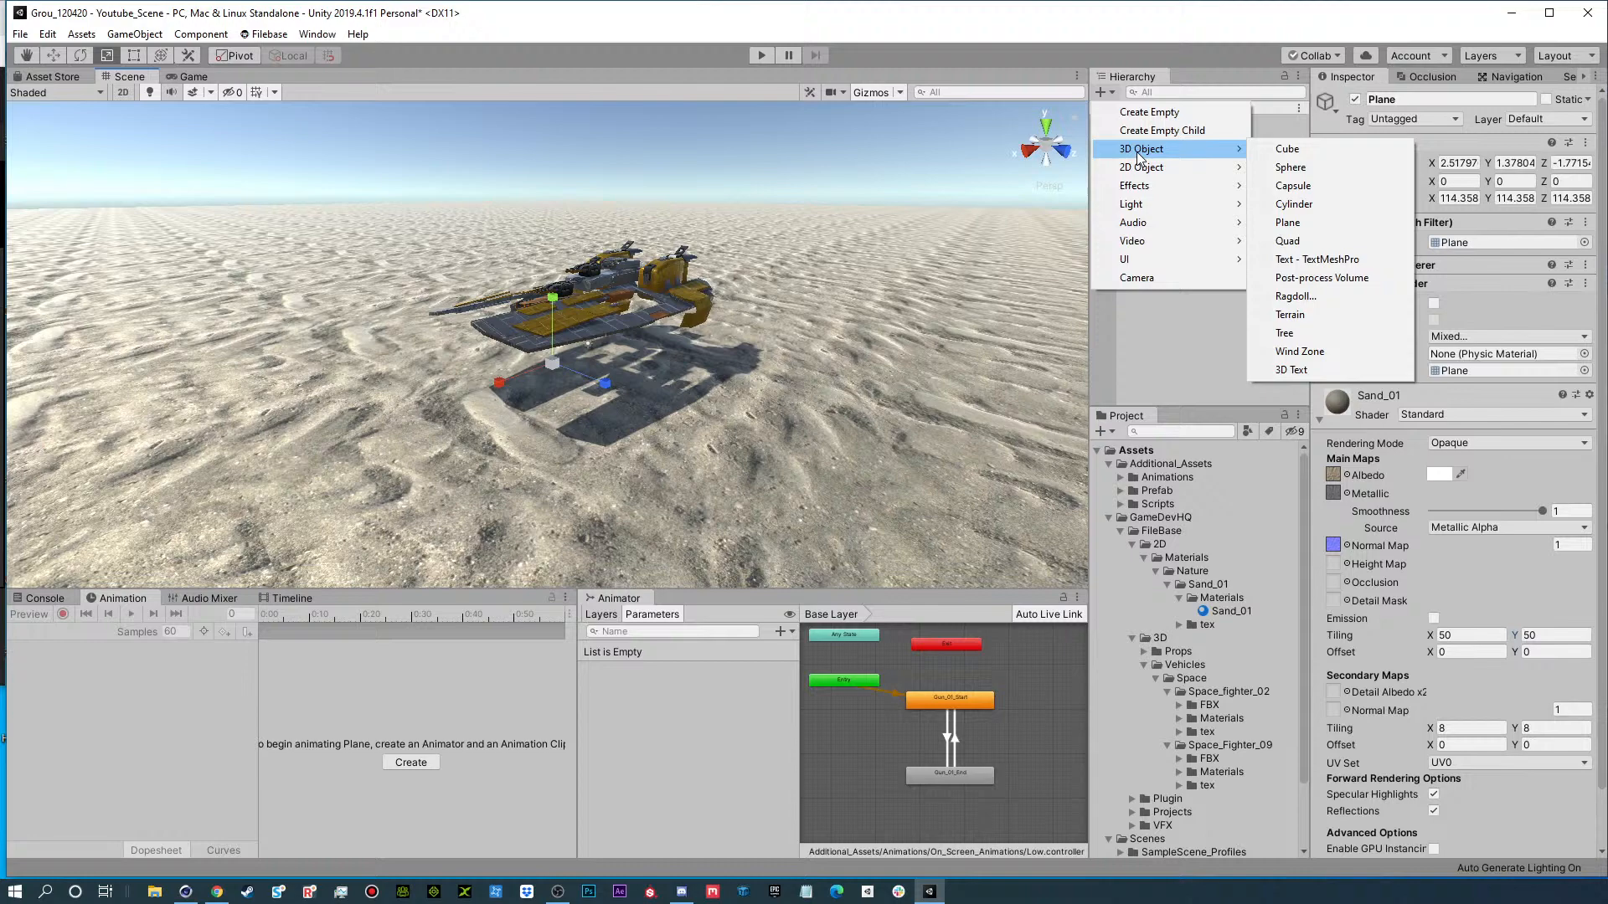
click(1338, 222)
scroll(673, 408, down, 3)
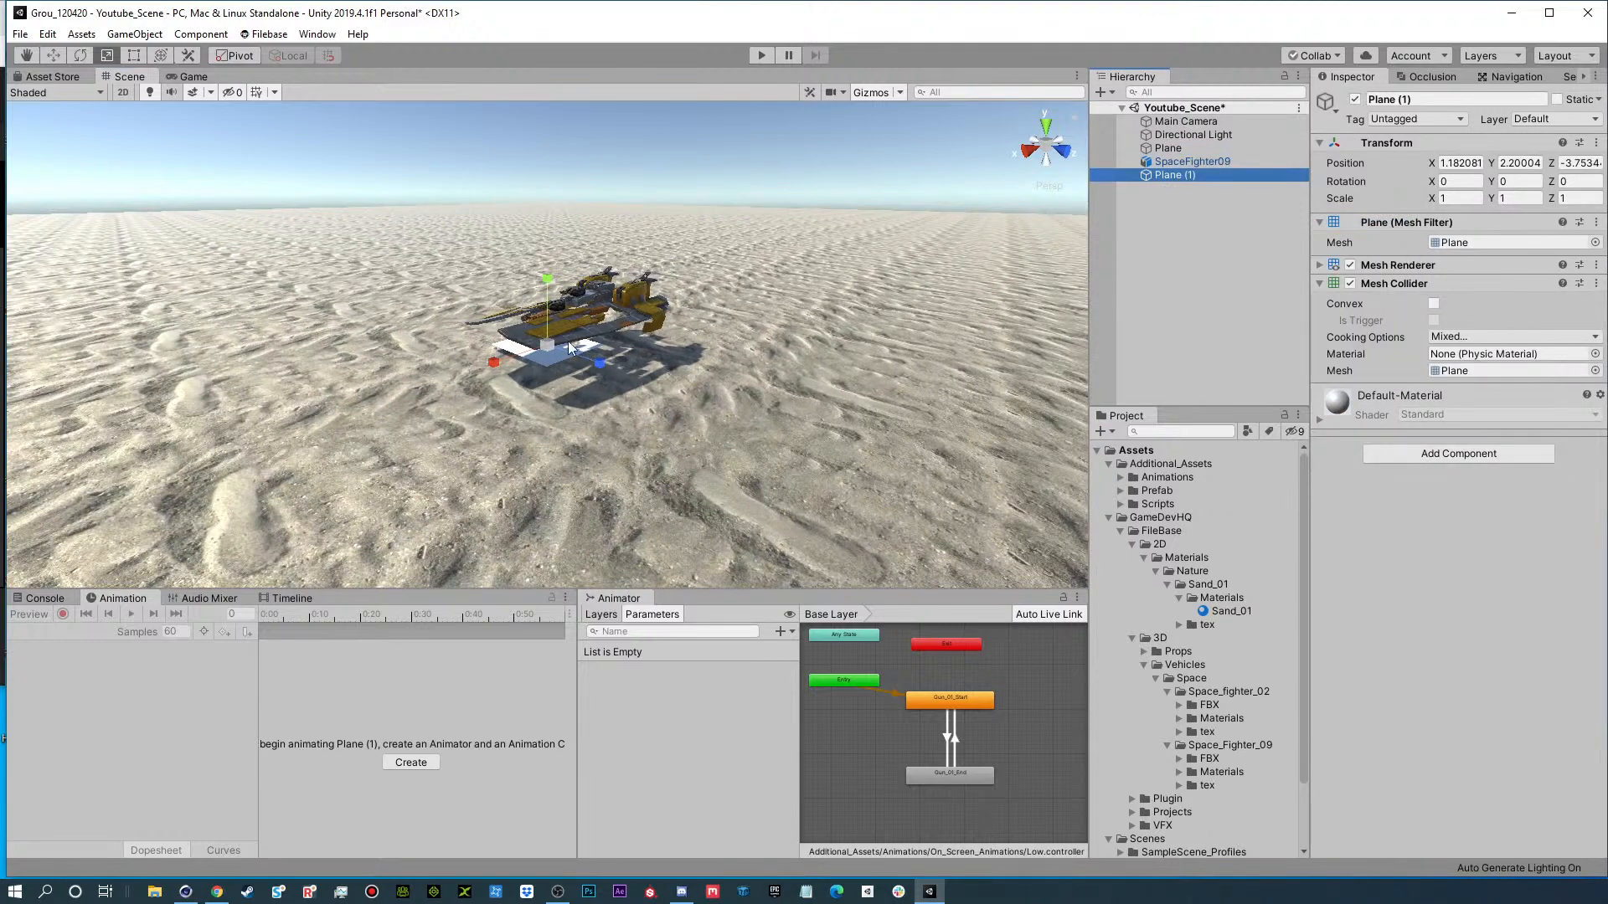
key(e)
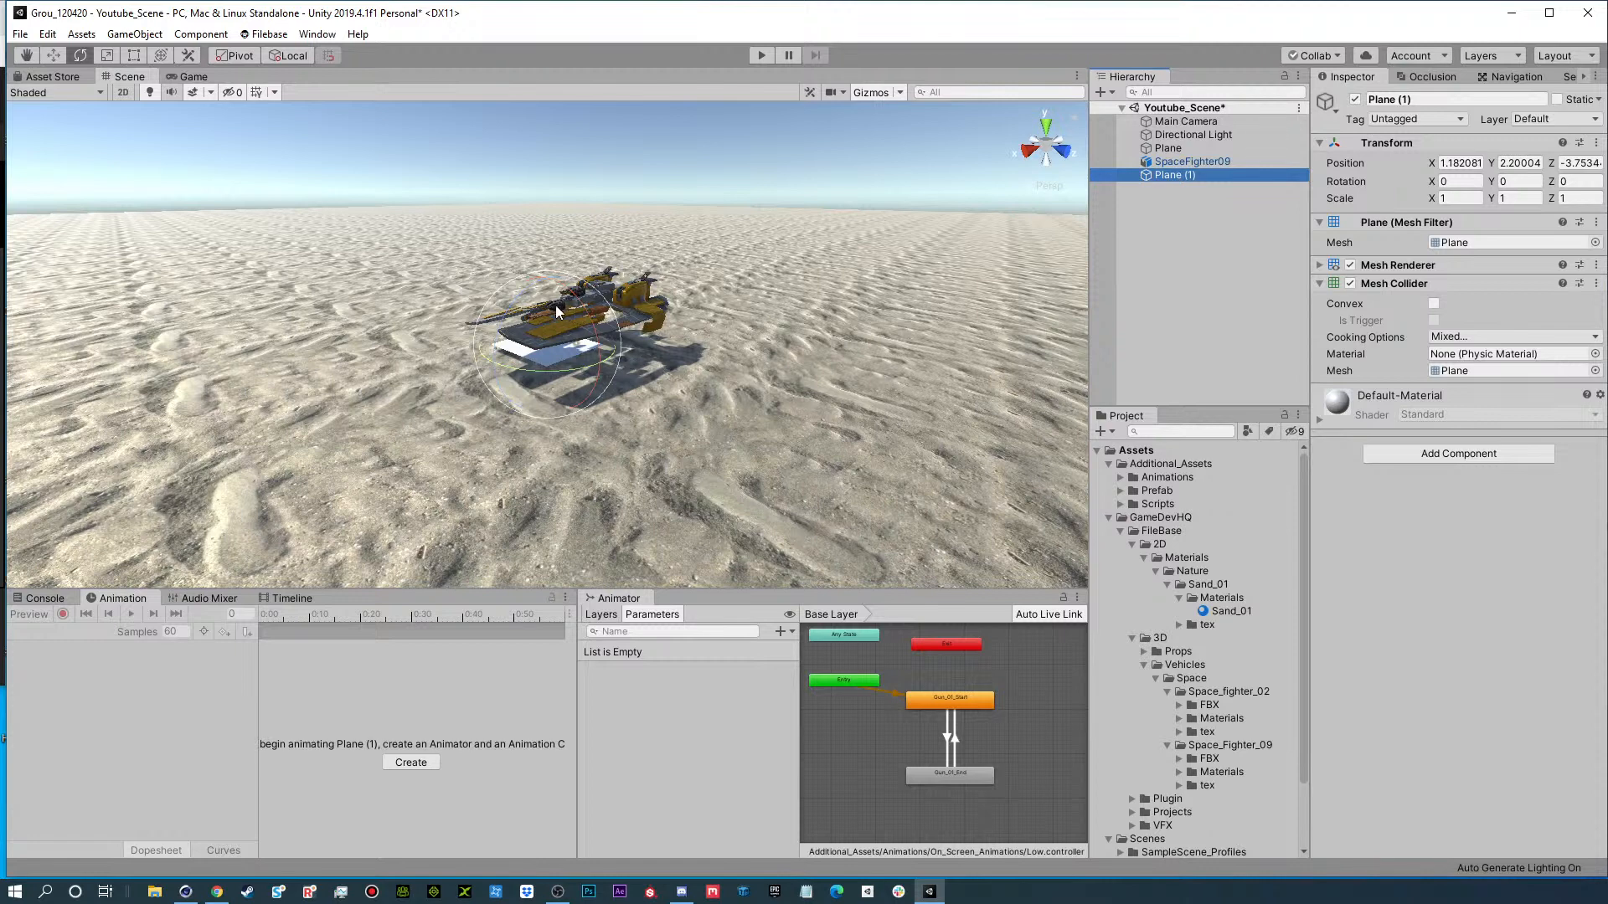
ctrl+drag(518, 296, 469, 513)
Position the upright plane behind the spaceship at about X -111.1, Y 23.7, and scale it uniformly to about 11.09.
key(w)
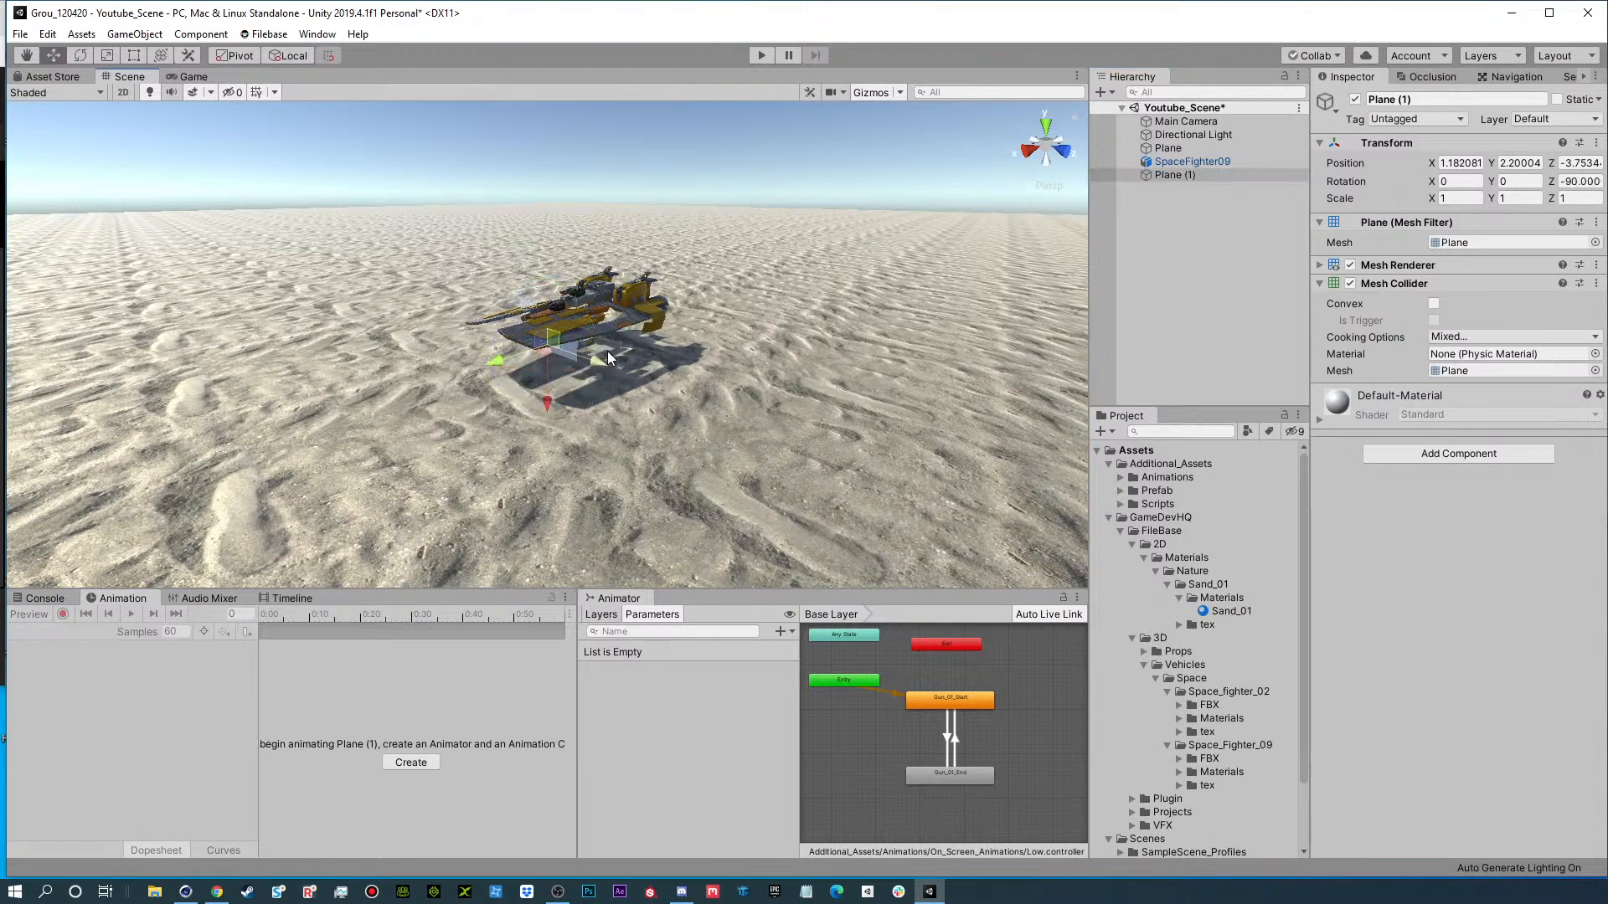
drag(497, 366, 1029, 221)
key(e)
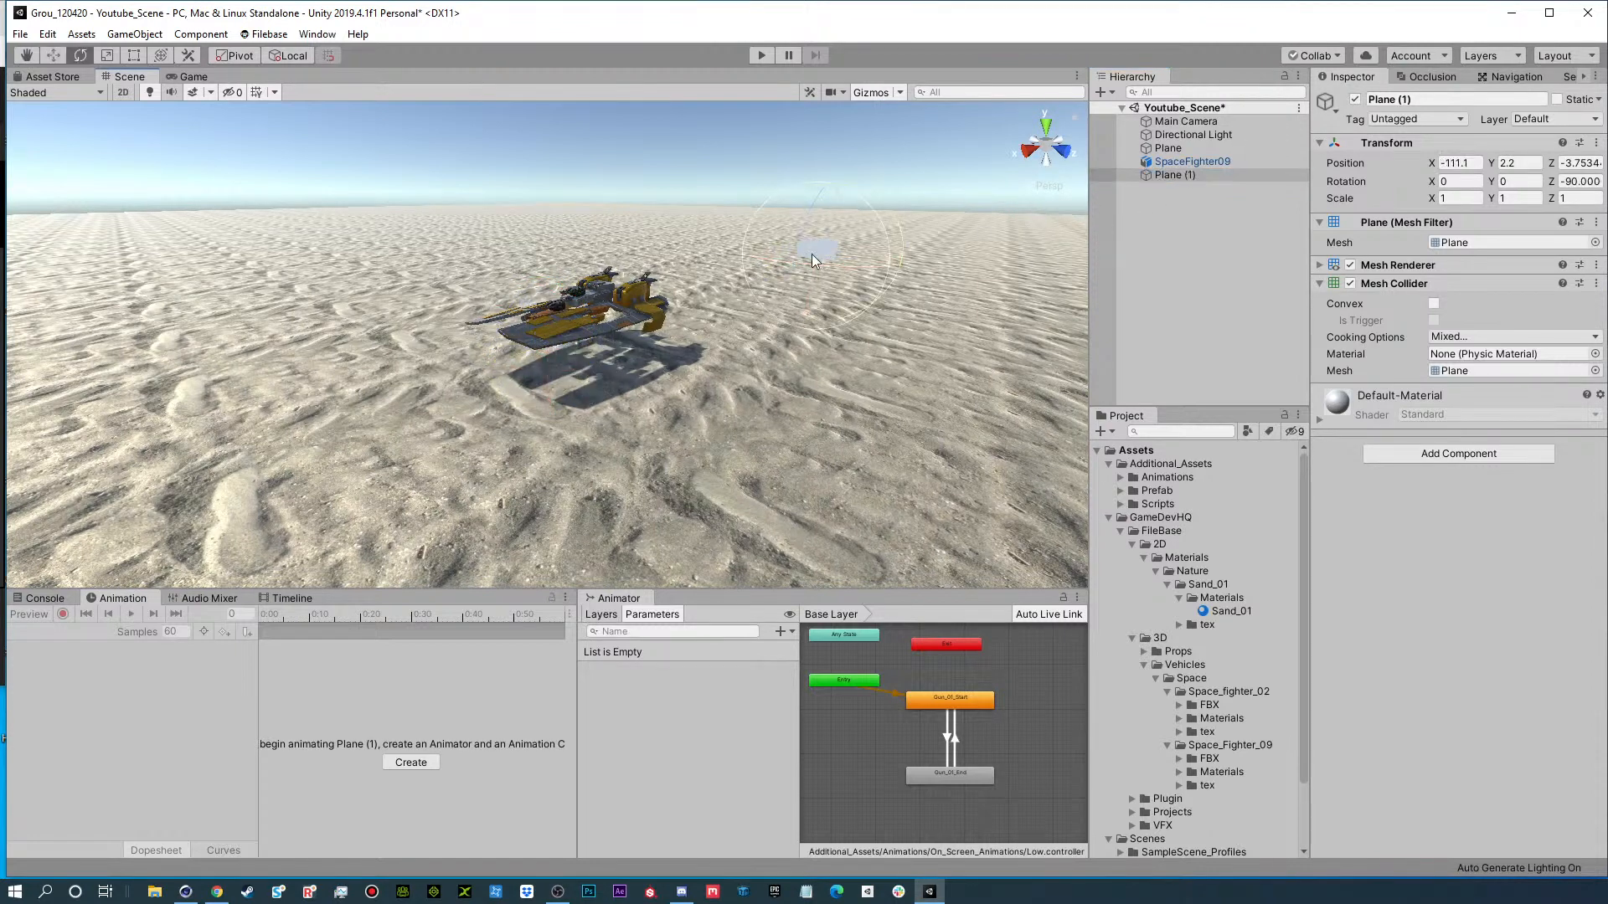
key(r)
drag(816, 257, 1508, 266)
key(w)
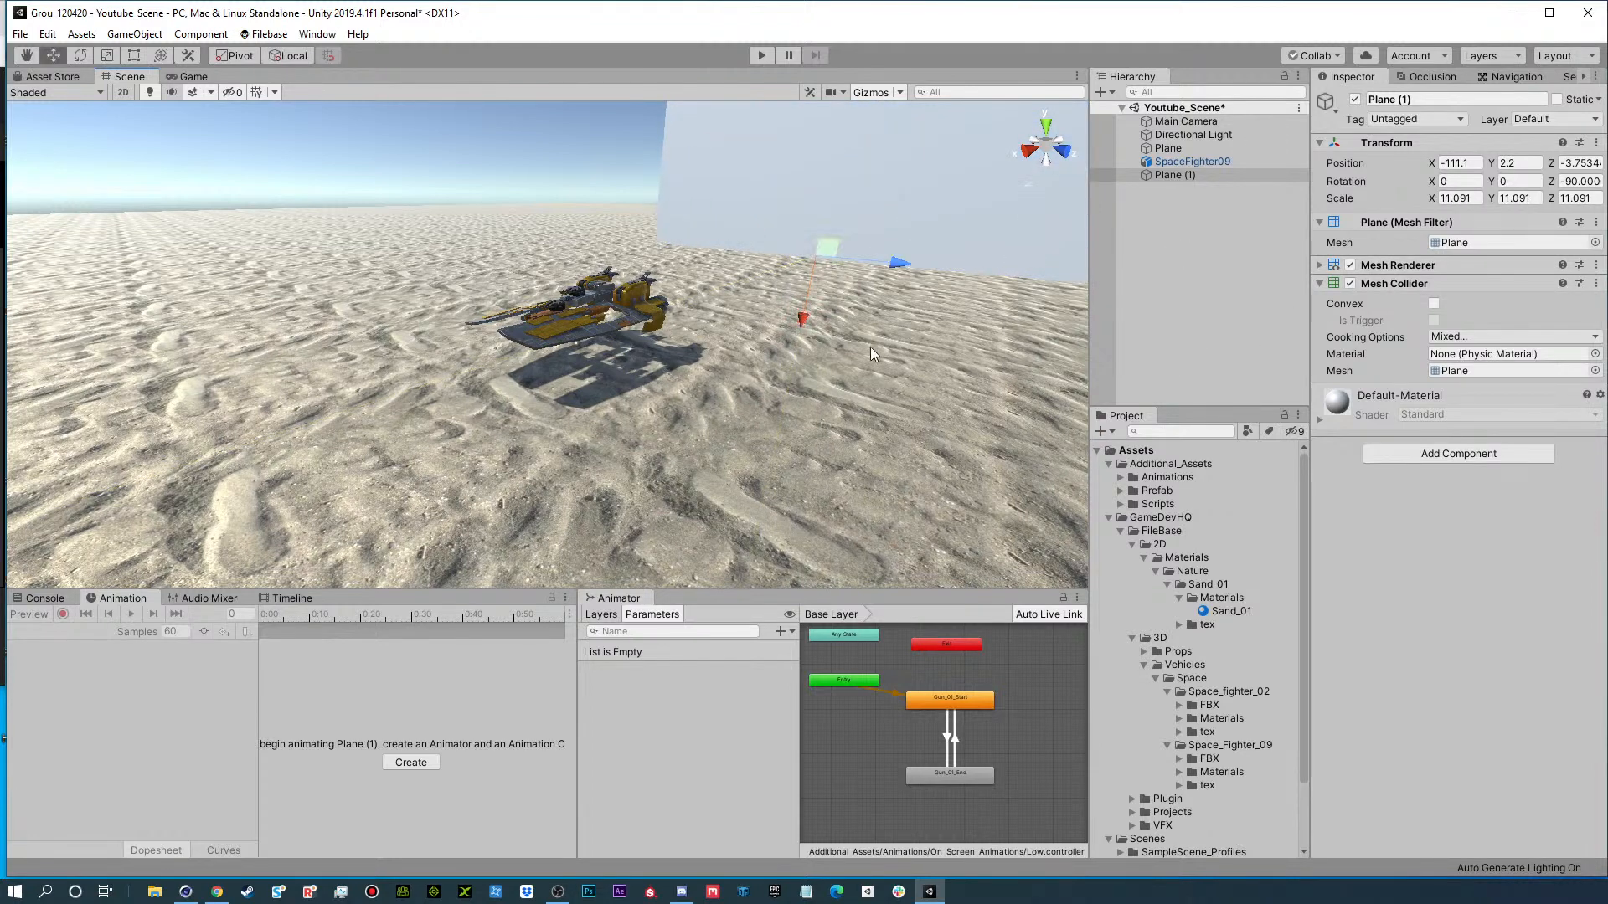
drag(802, 315, 814, 213)
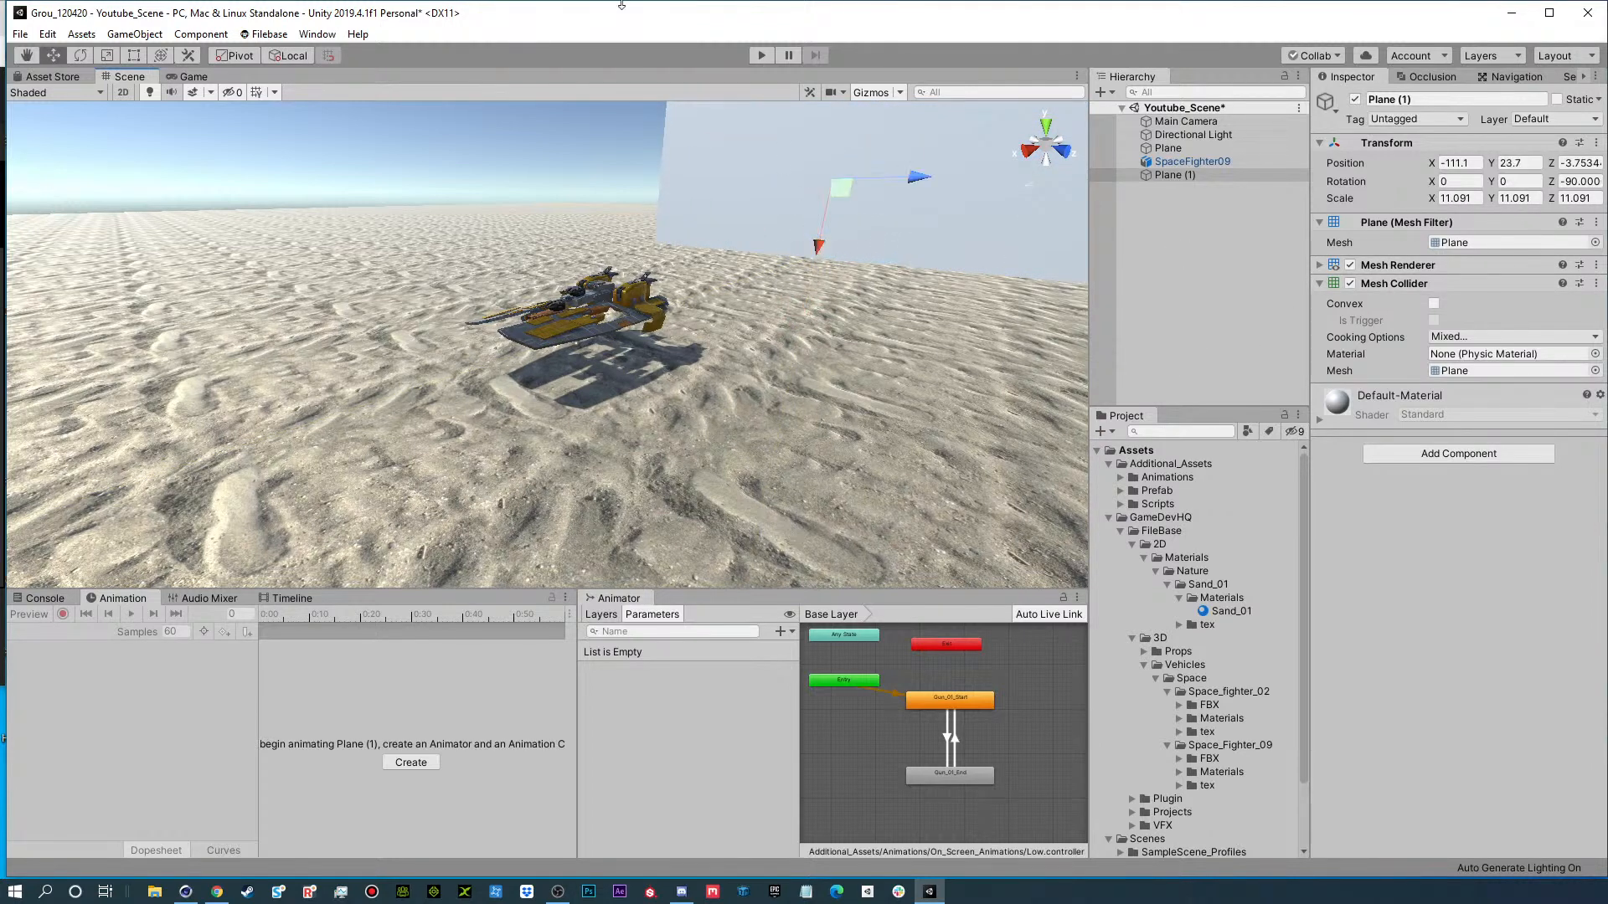
Enable Fog in the scene's Lighting settings and move the Lighting window out of the way.
click(317, 34)
mouse_move(347, 230)
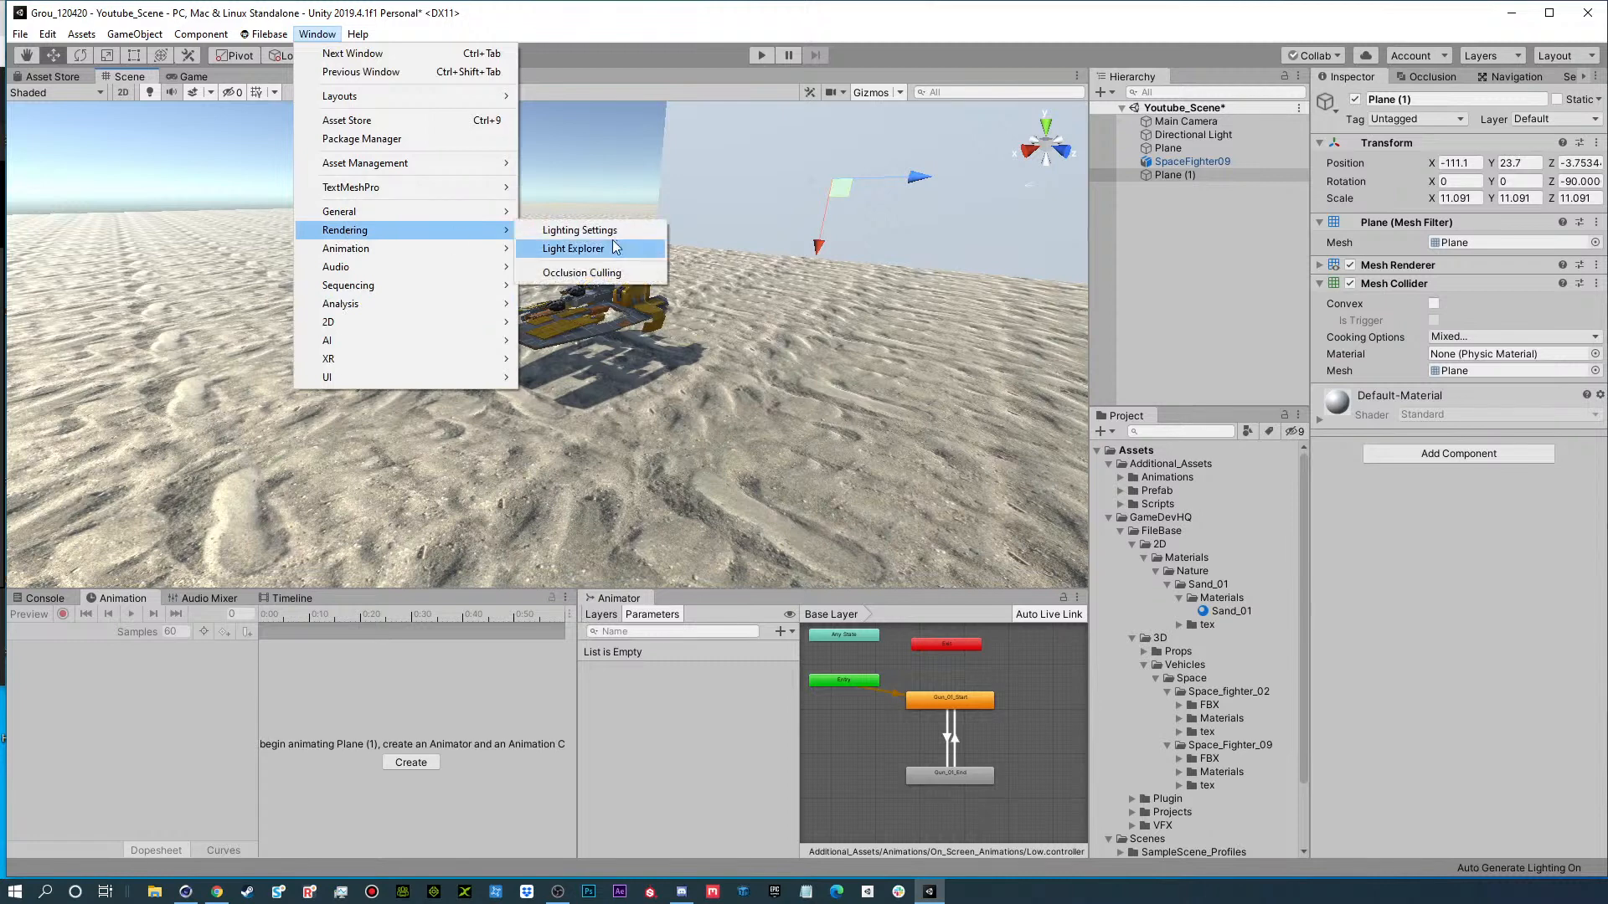
click(586, 231)
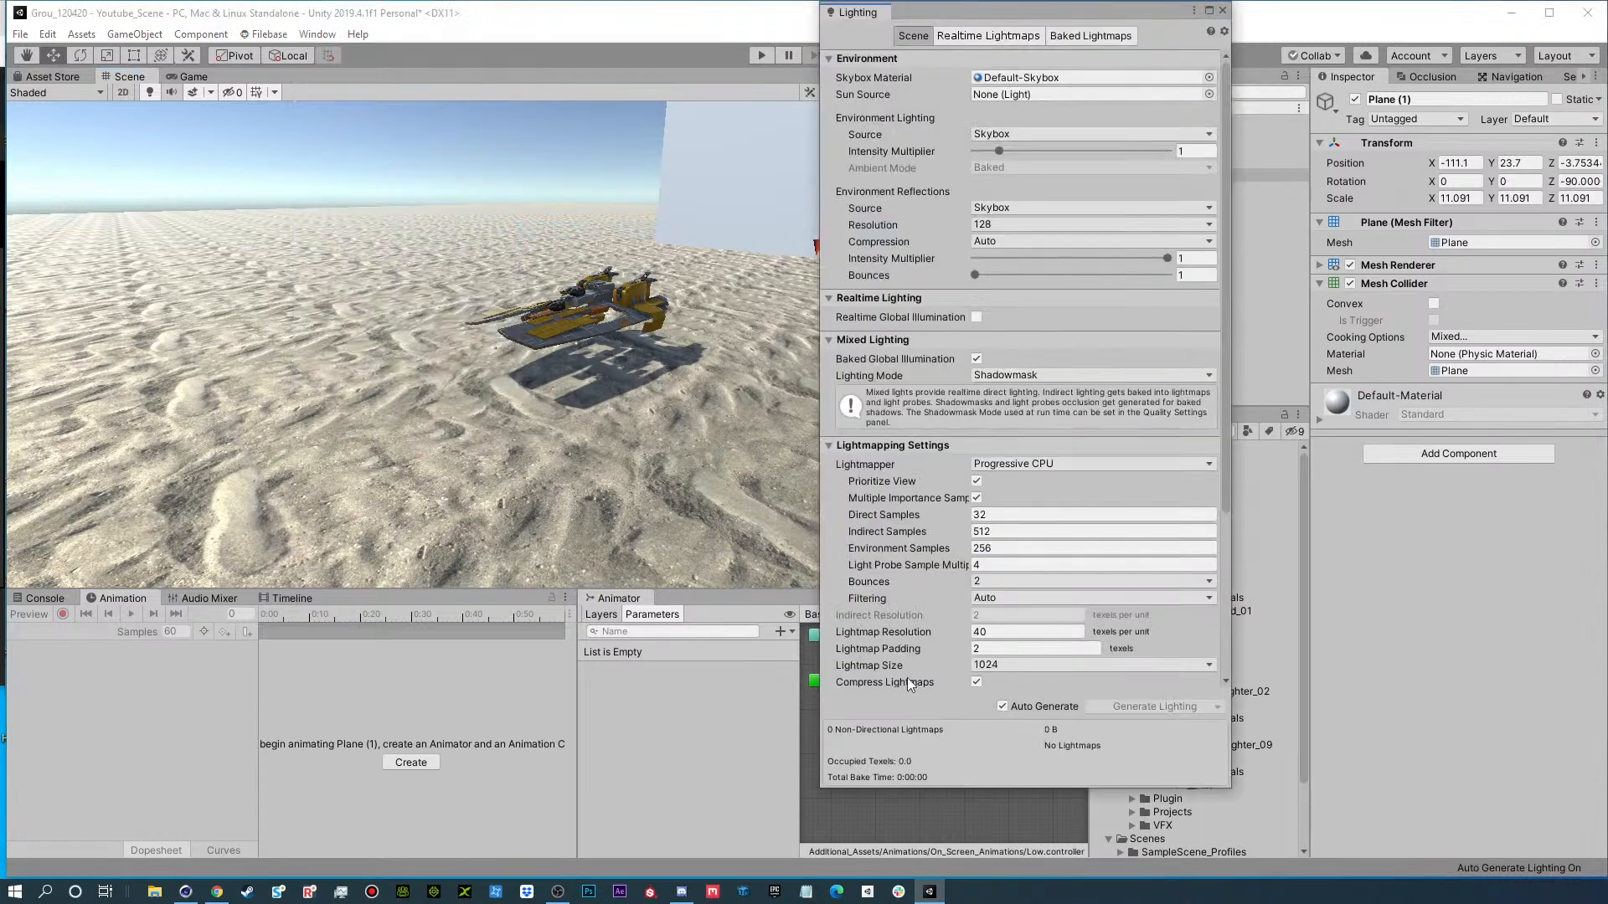
scroll(898, 554, down, 5)
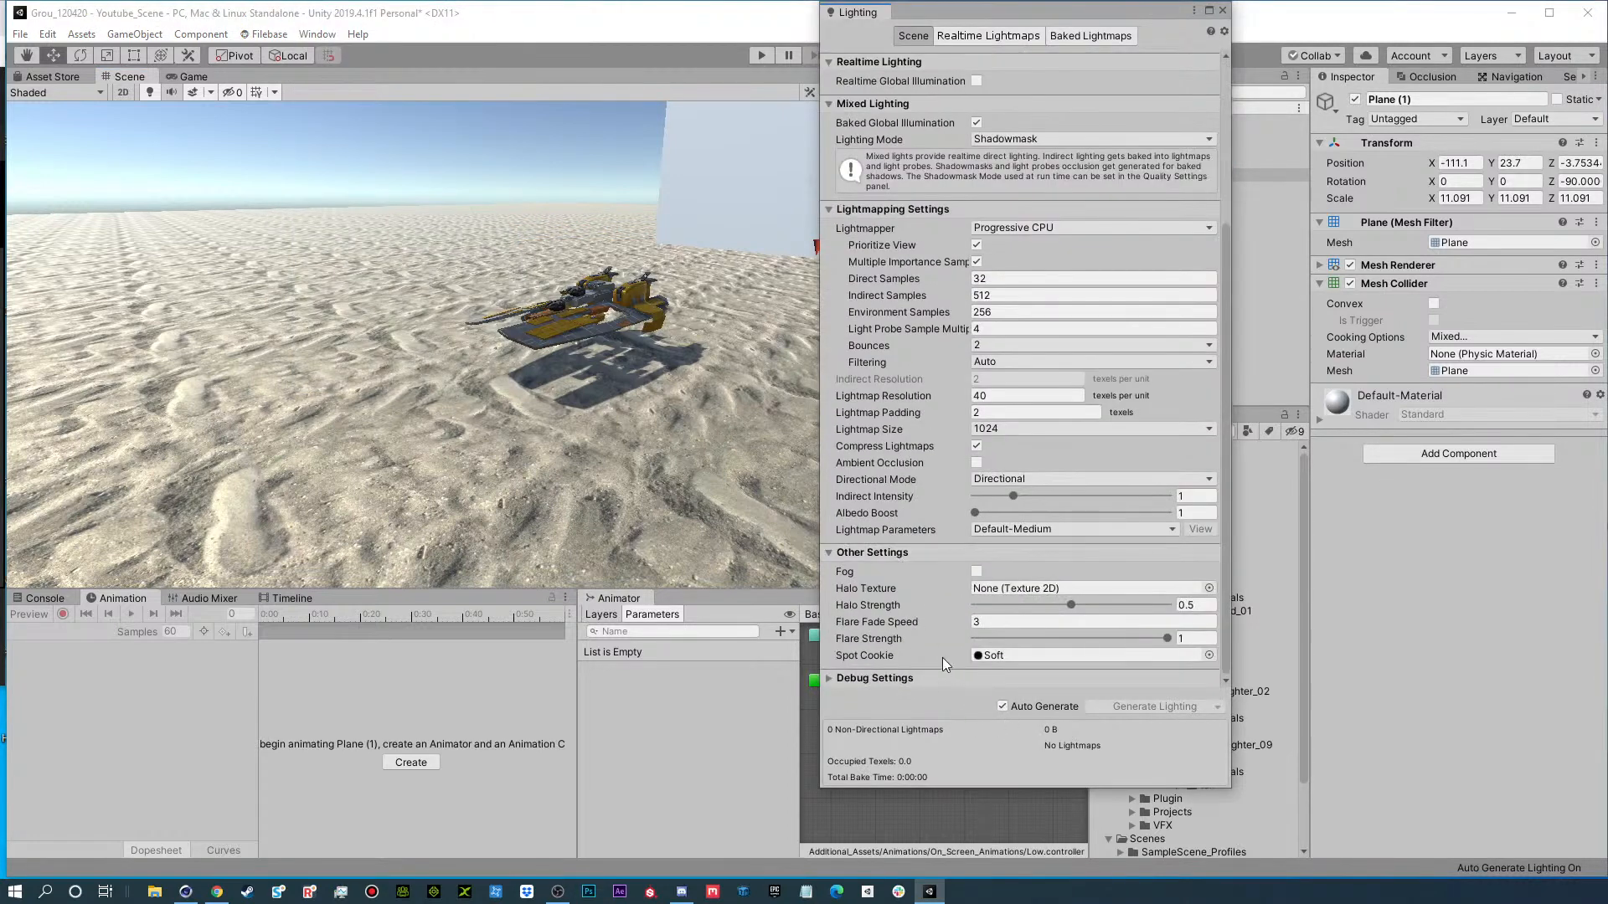
click(976, 571)
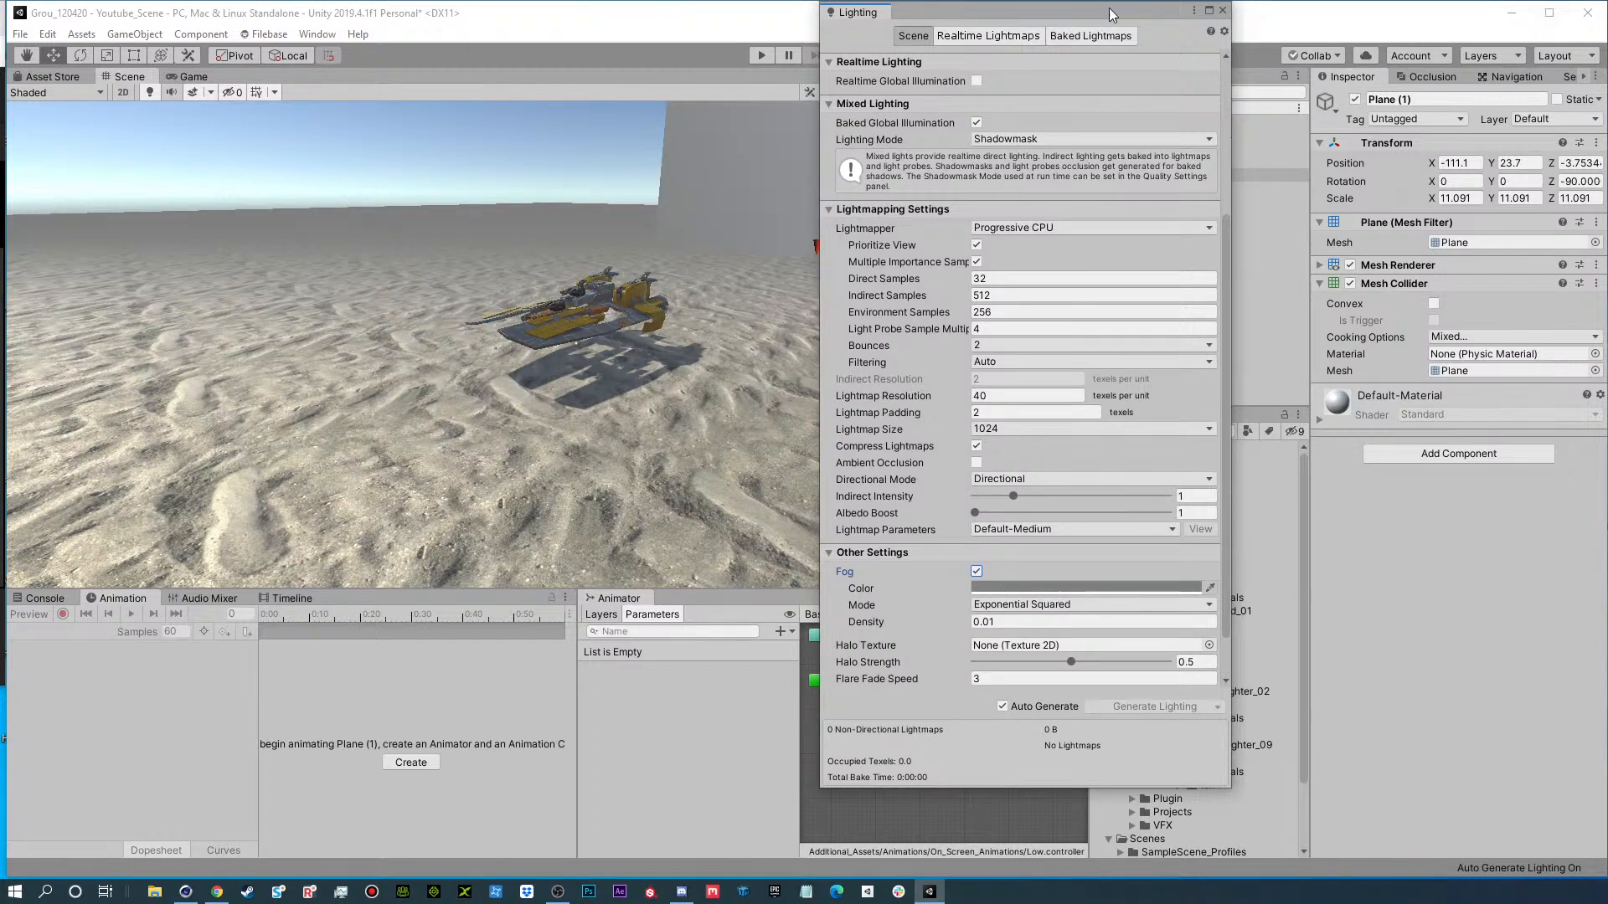
drag(1110, 11, 1607, 109)
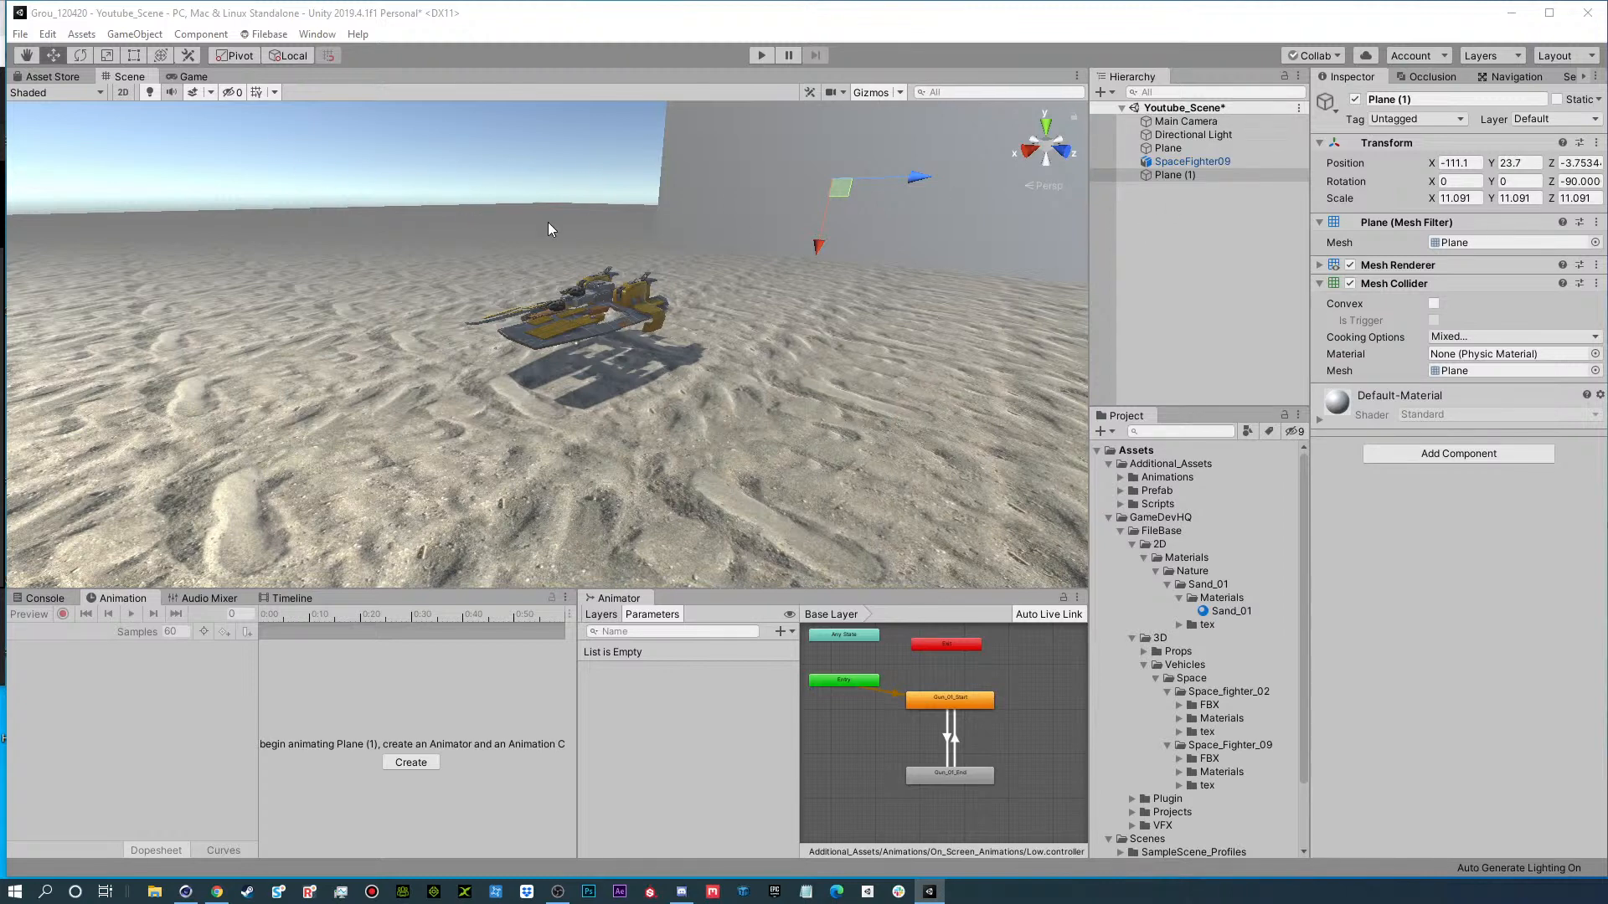
Move the upright backdrop plane farther away to X -210 and enlarge it uniformly to a scale of about 50.02.
click(1184, 174)
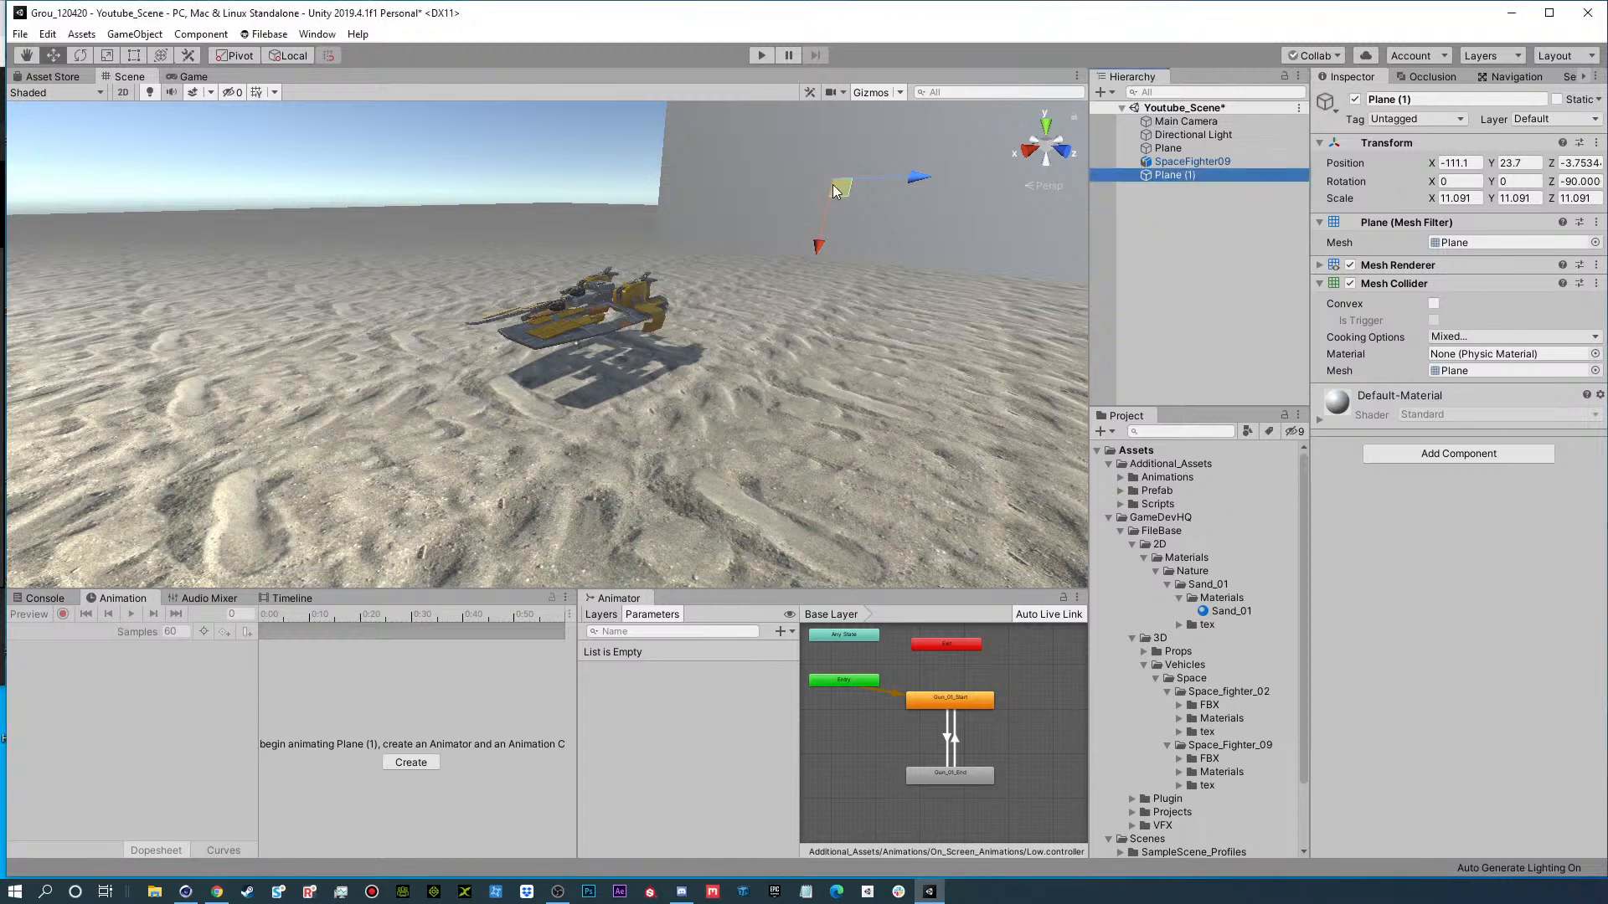
drag(835, 191, 1189, 183)
key(r)
Duplicate the backdrop plane and move the copy to about X -1.3.
click(1153, 174)
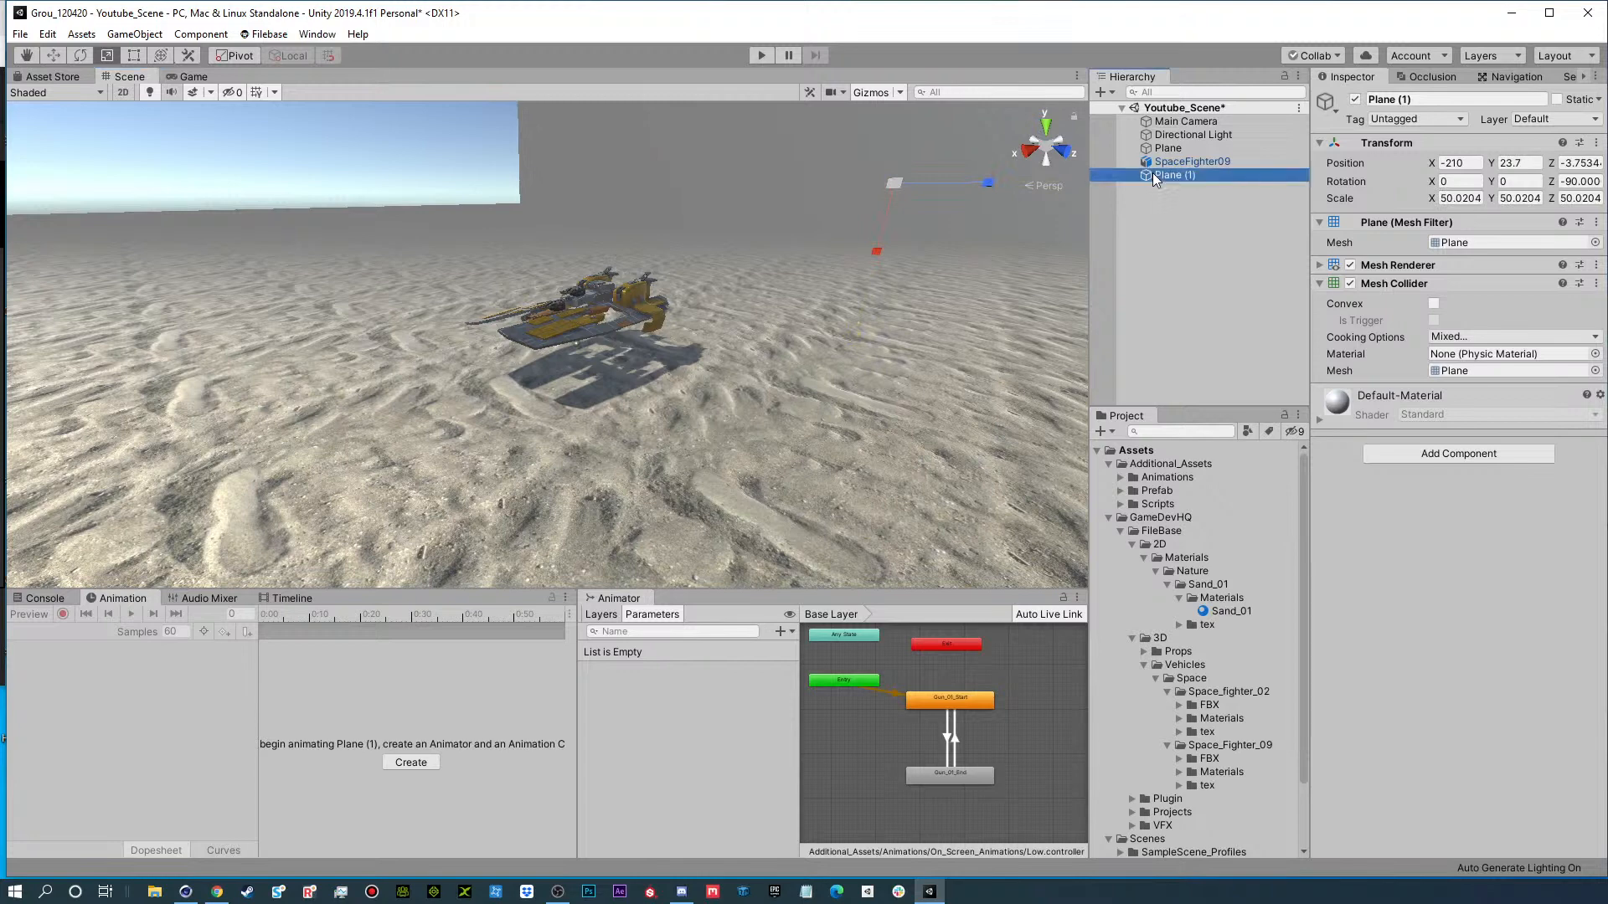
key(ctrl+d)
key(e)
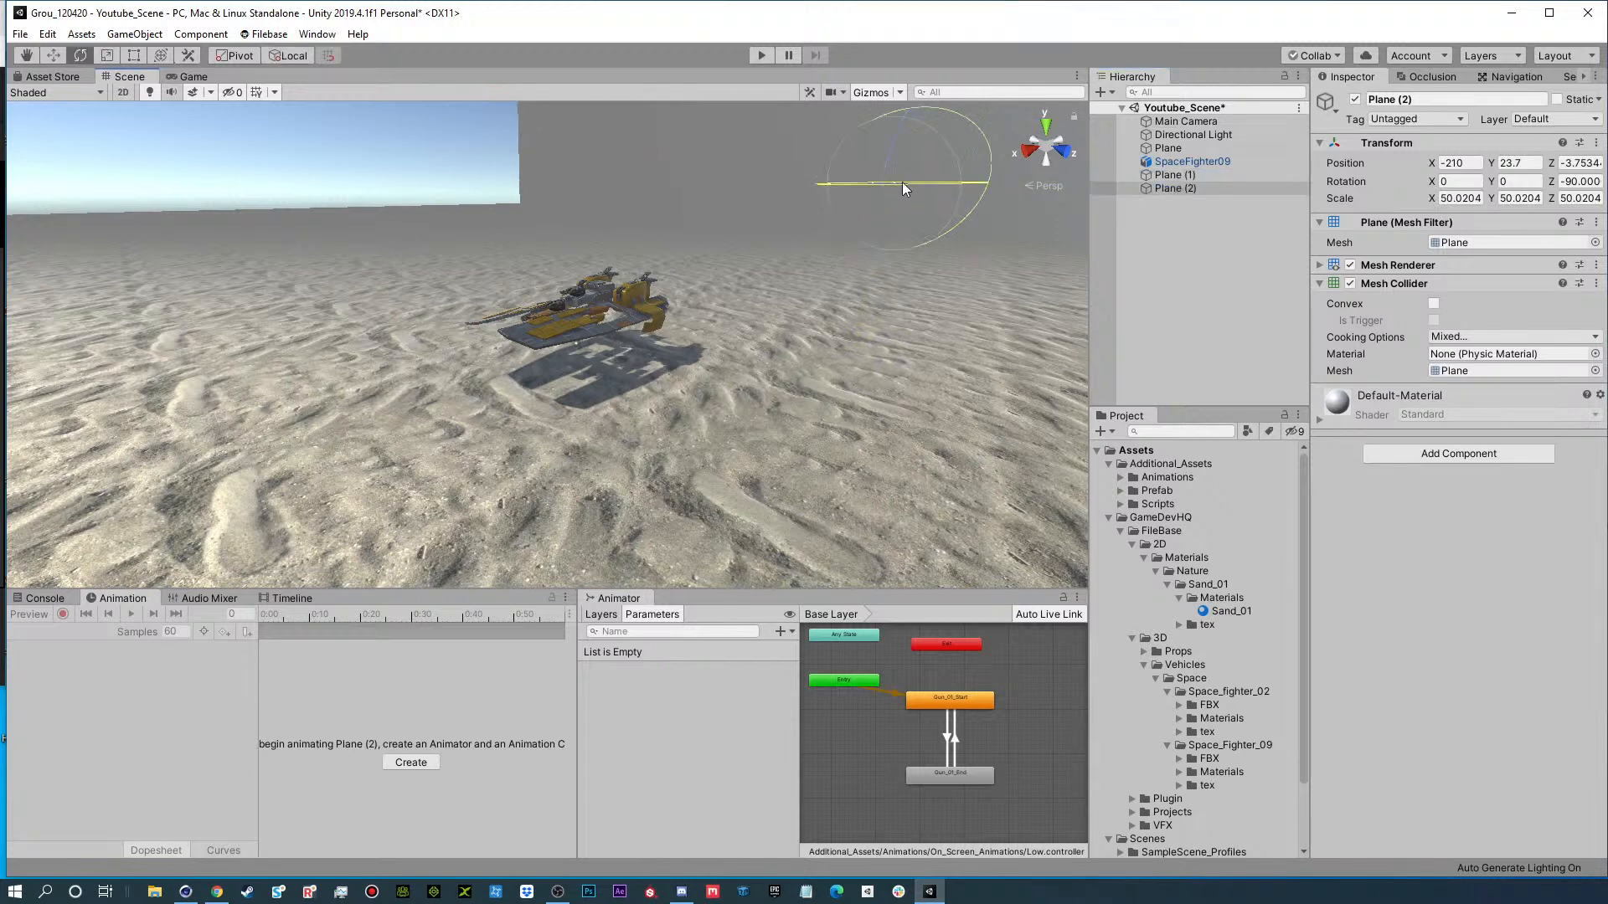
ctrl+drag(902, 183, 867, 190)
key(w)
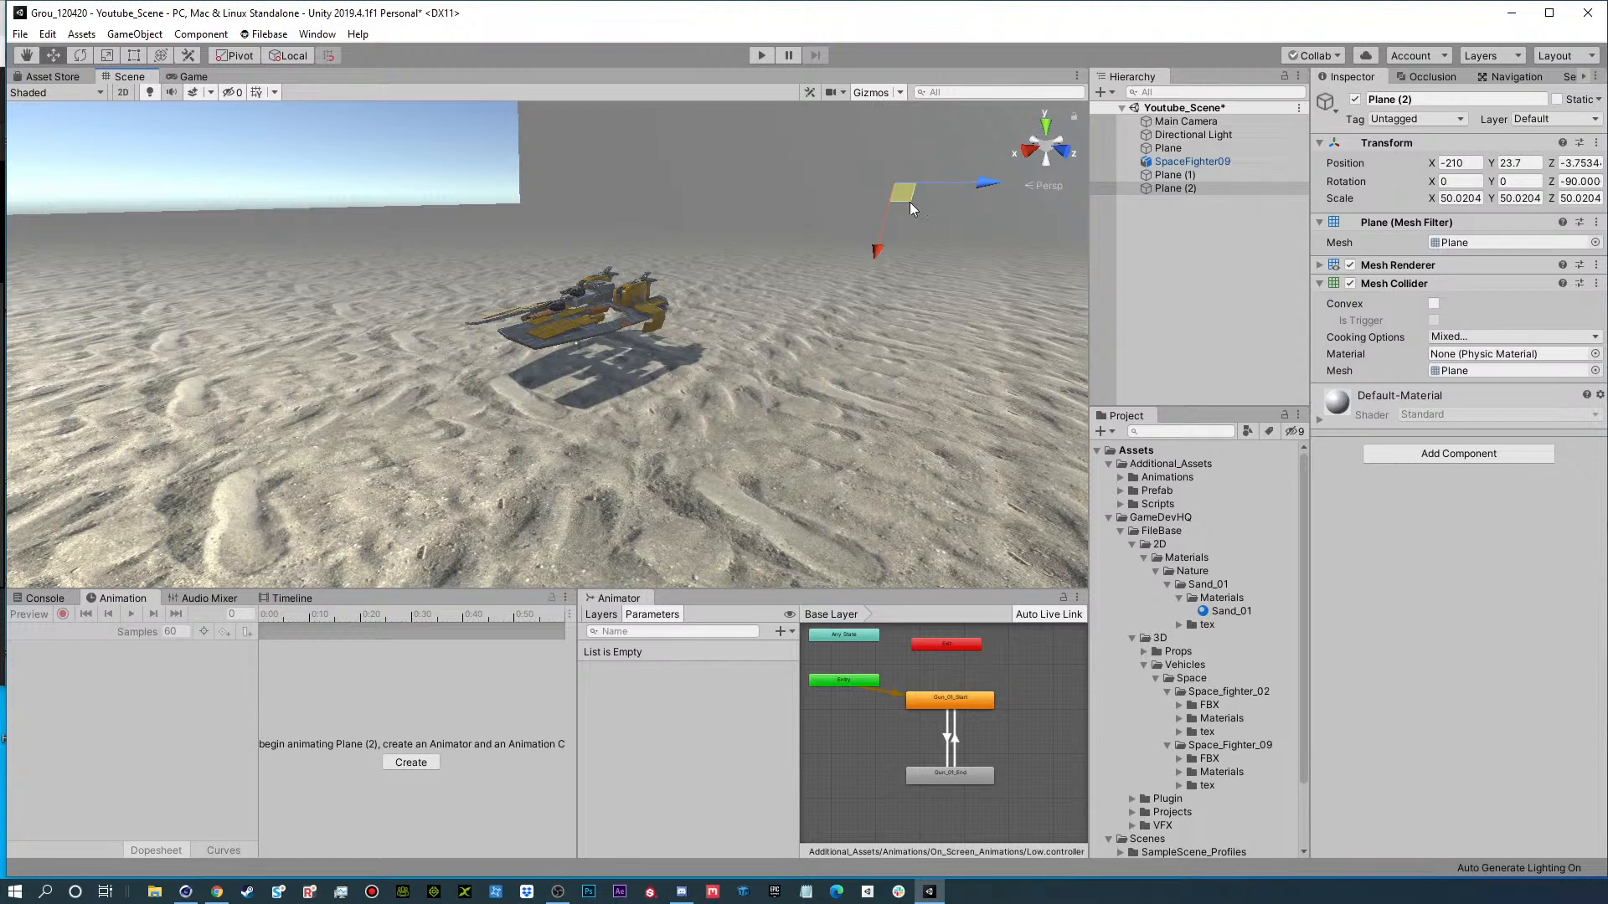
alt+drag(903, 204, 679, 262)
Rotate the duplicated backdrop plane to -90° around Y and move it to about Z -158.5 to close the open horizon.
scroll(850, 226, down, 5)
key(e)
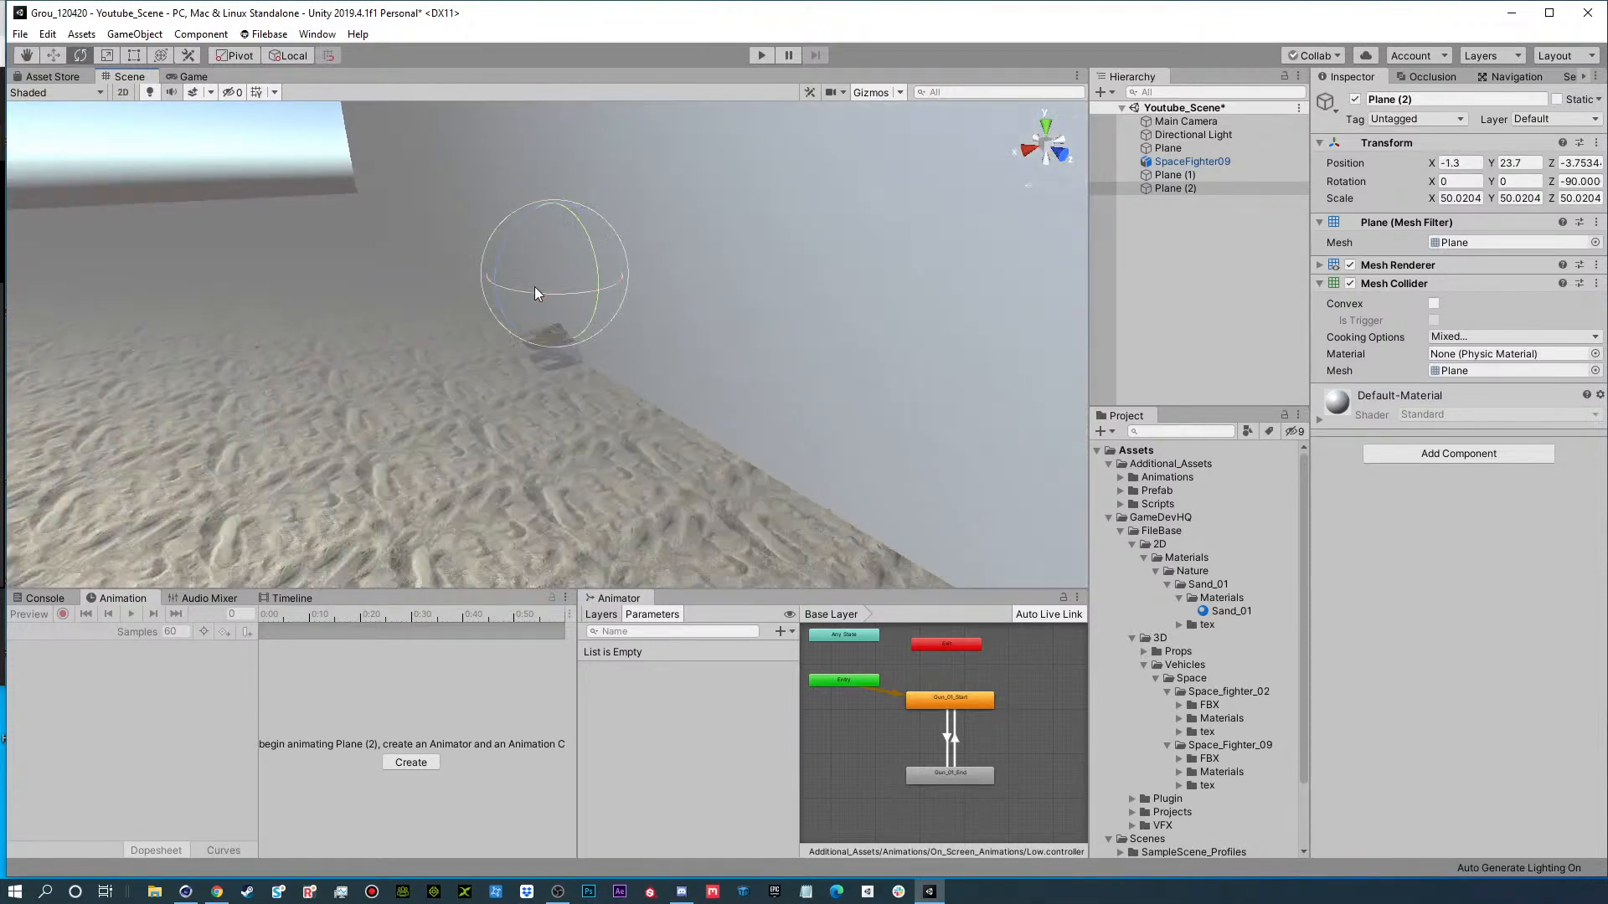
drag(536, 294, 768, 276)
key(w)
drag(603, 289, 277, 219)
scroll(624, 326, up, 6)
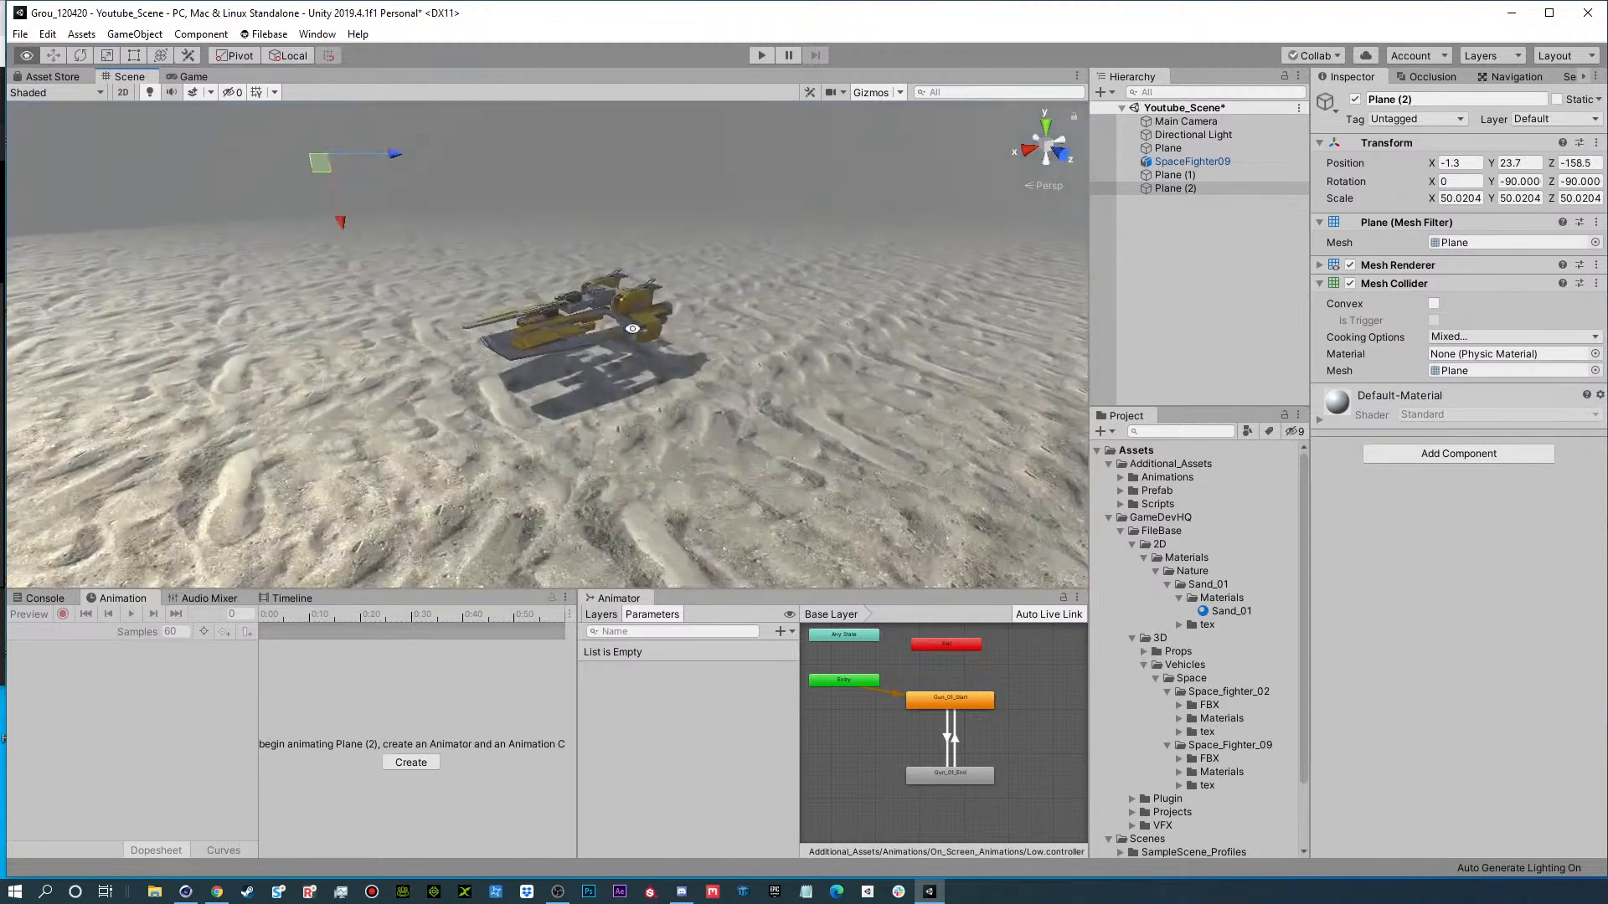
alt+drag(633, 329, 837, 372)
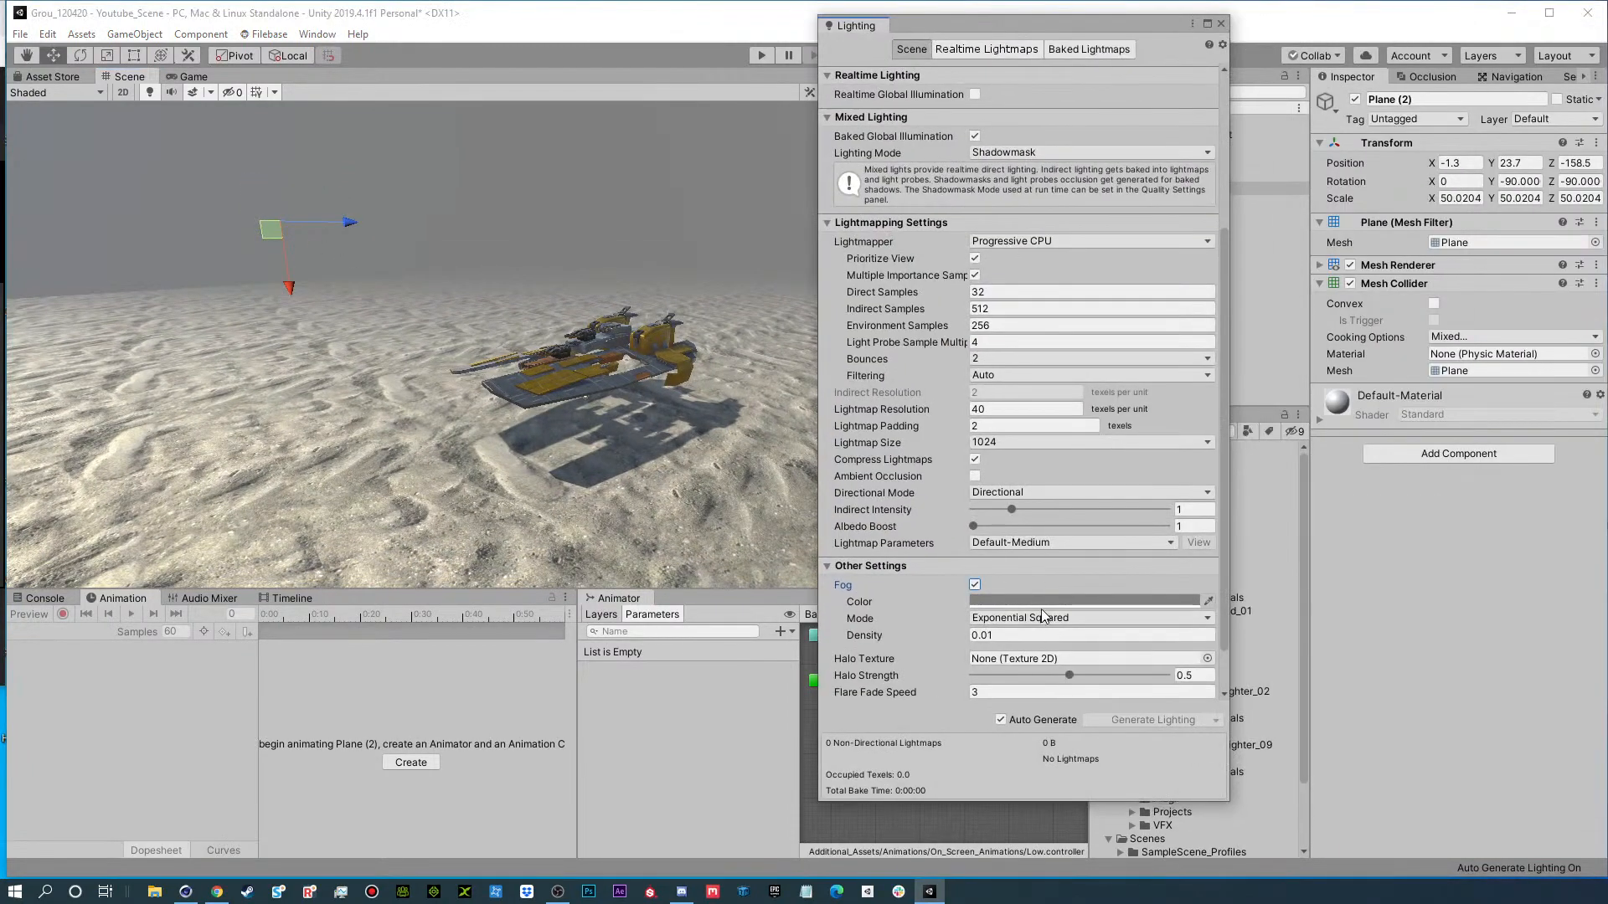
Set the fog color to a sandy tan, CBB798, close the Lighting window and deselect the backdrop plane.
click(1022, 601)
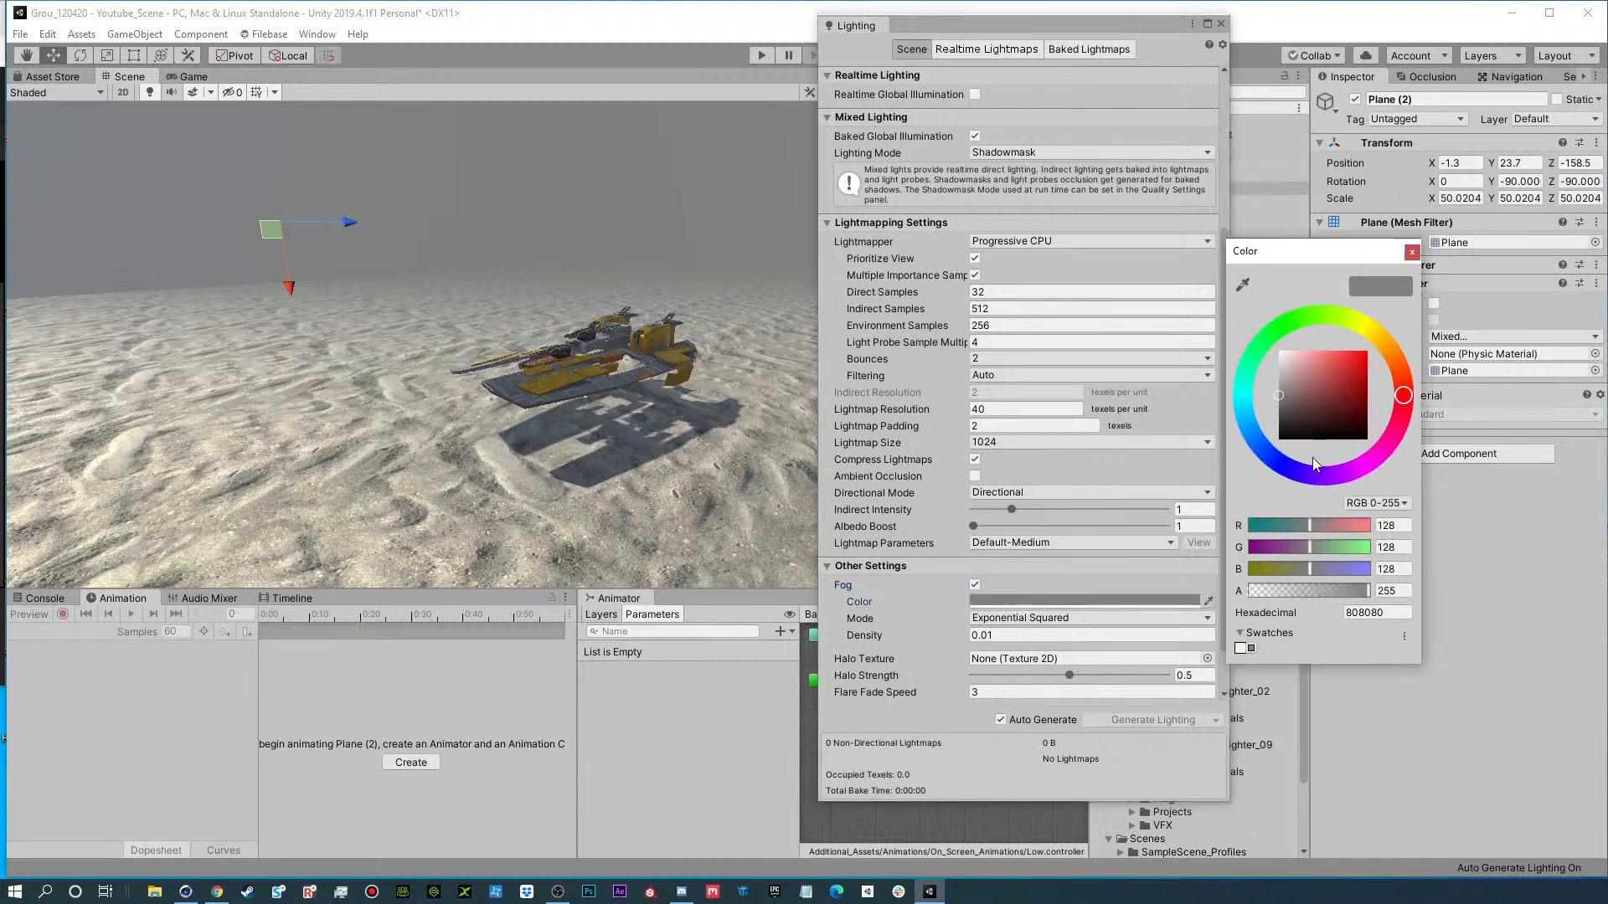
click(1387, 349)
mouse_move(1324, 360)
mouse_down()
mouse_move(1330, 385)
mouse_move(1301, 370)
mouse_up()
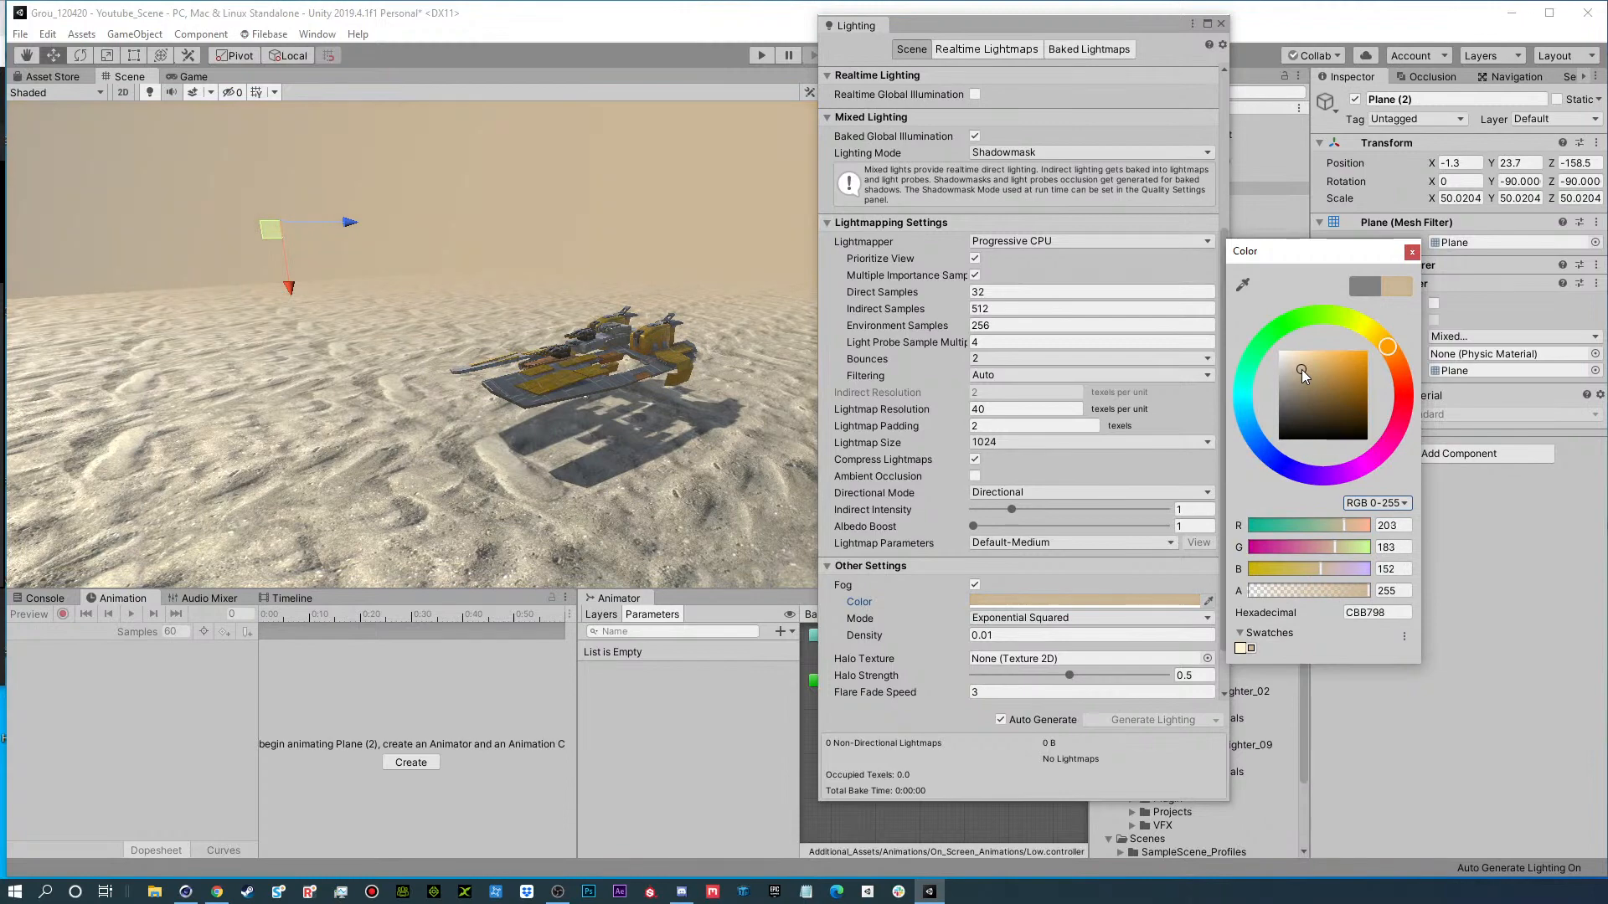
click(1221, 23)
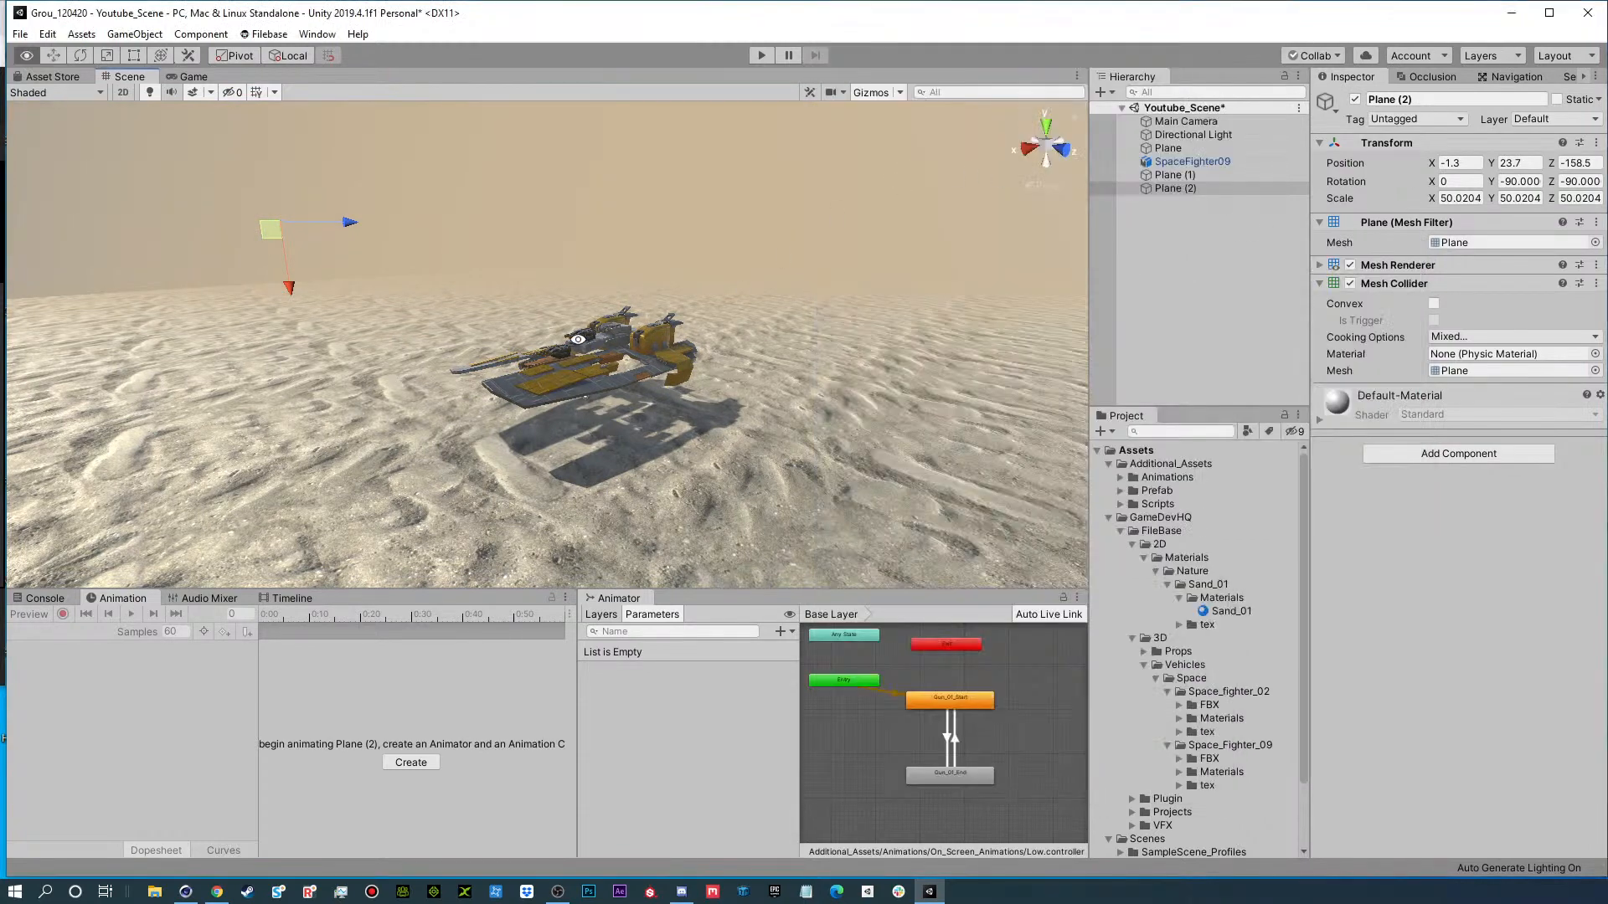
alt+right_drag(578, 339, 640, 322)
alt+drag(641, 323, 501, 335)
click(1201, 255)
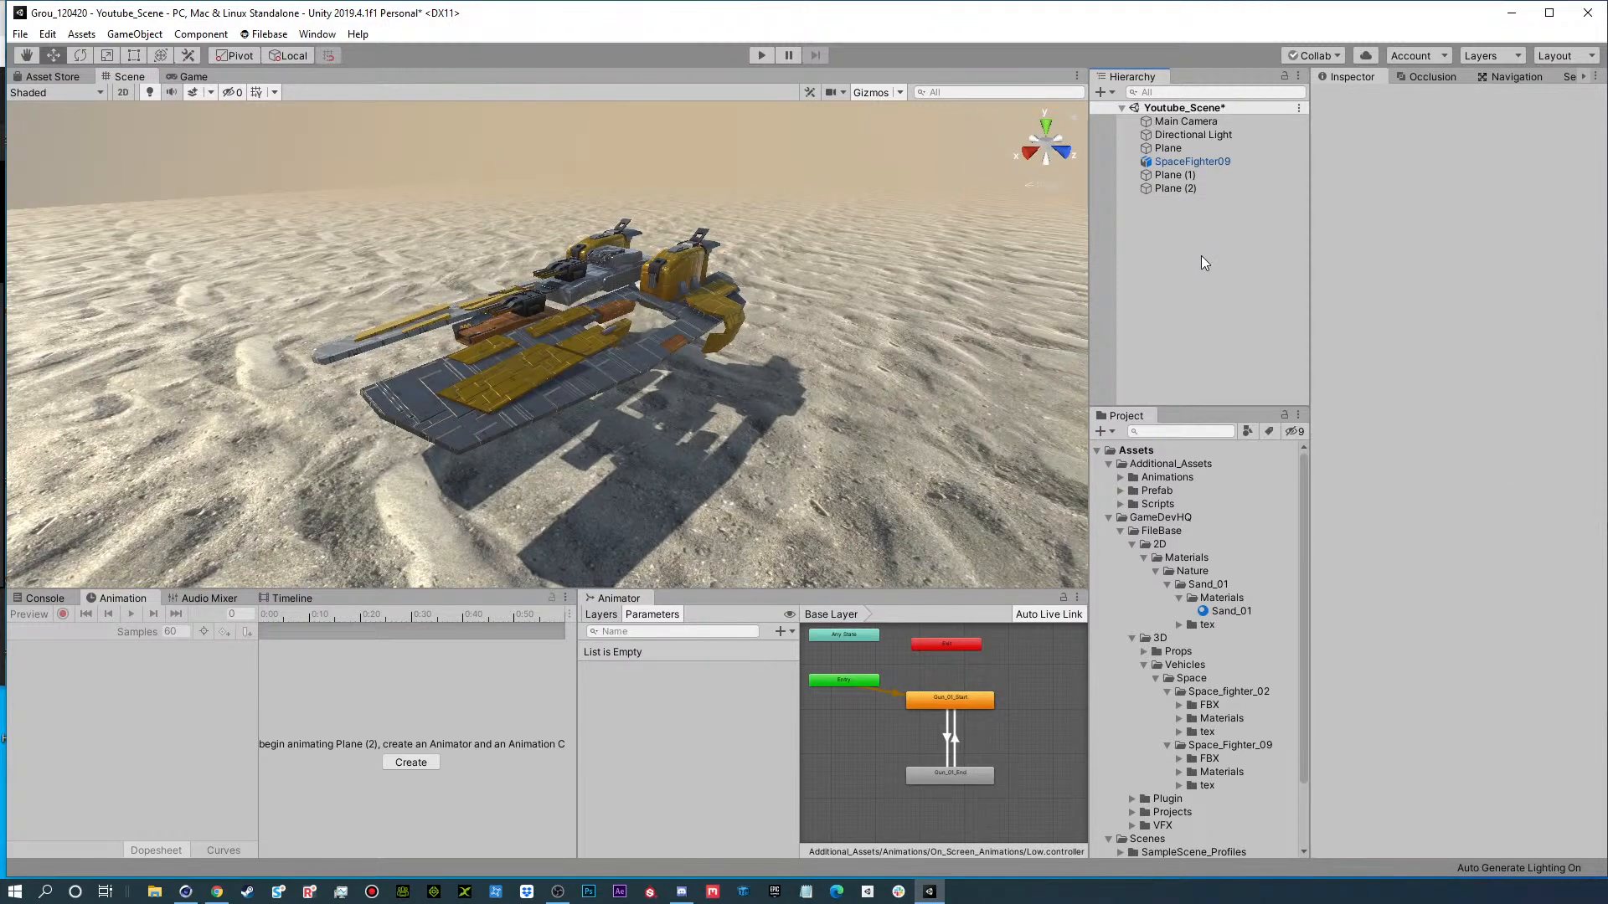
Collapse the 2D Materials folder and expand the SpaceFighter09 model inside Space_Fighter_09's FBX folder to inspect its contents.
click(1144, 558)
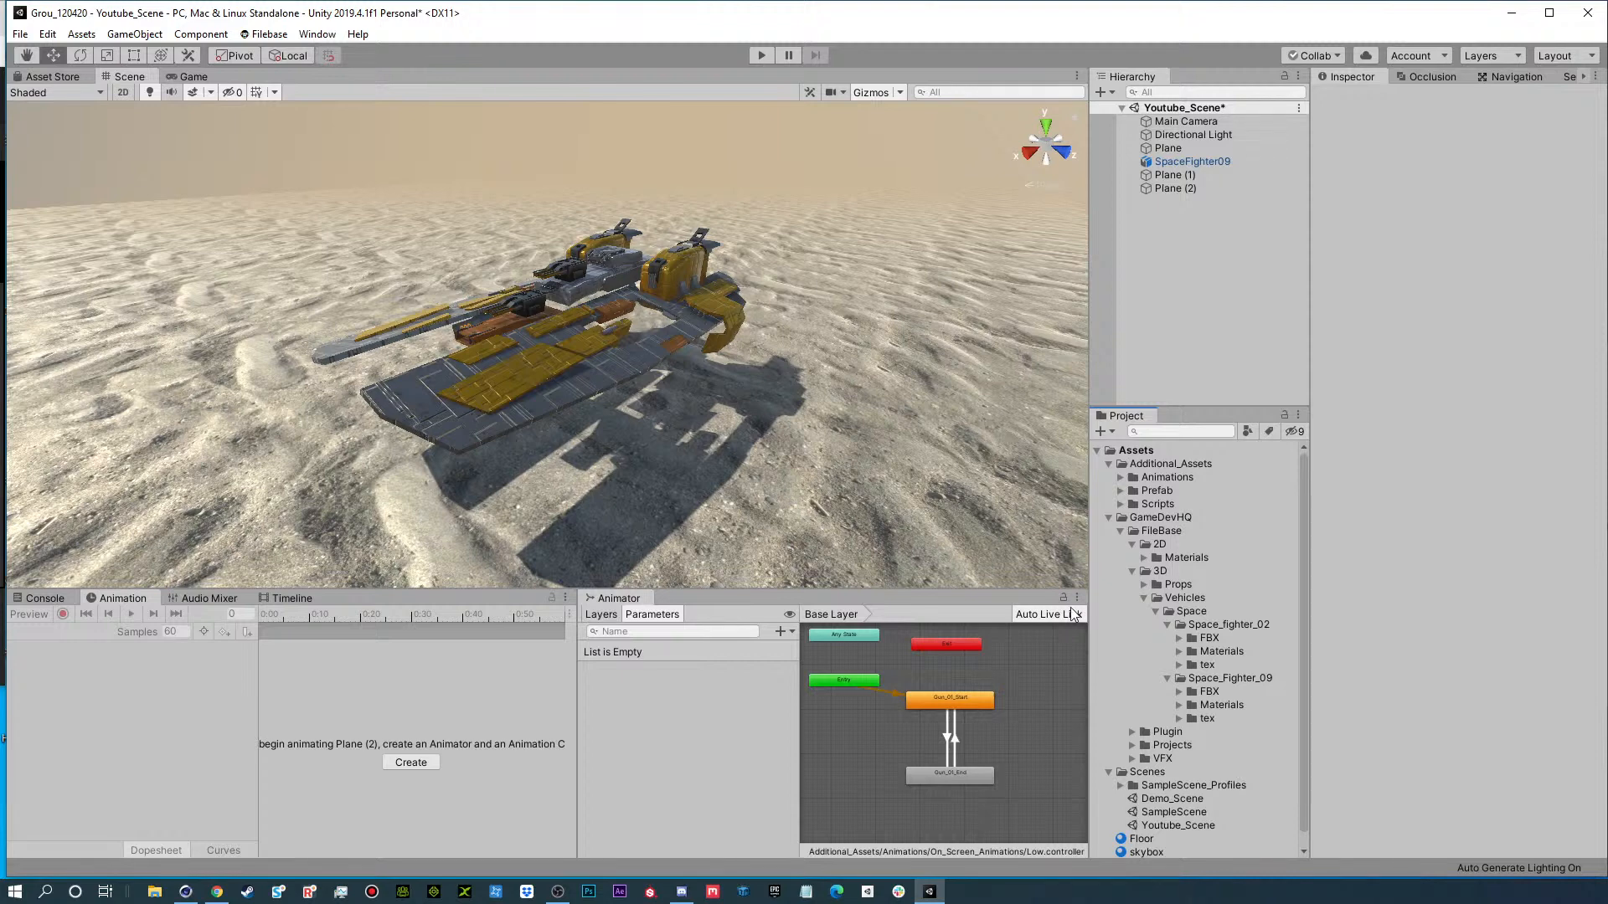
click(1189, 680)
click(1179, 692)
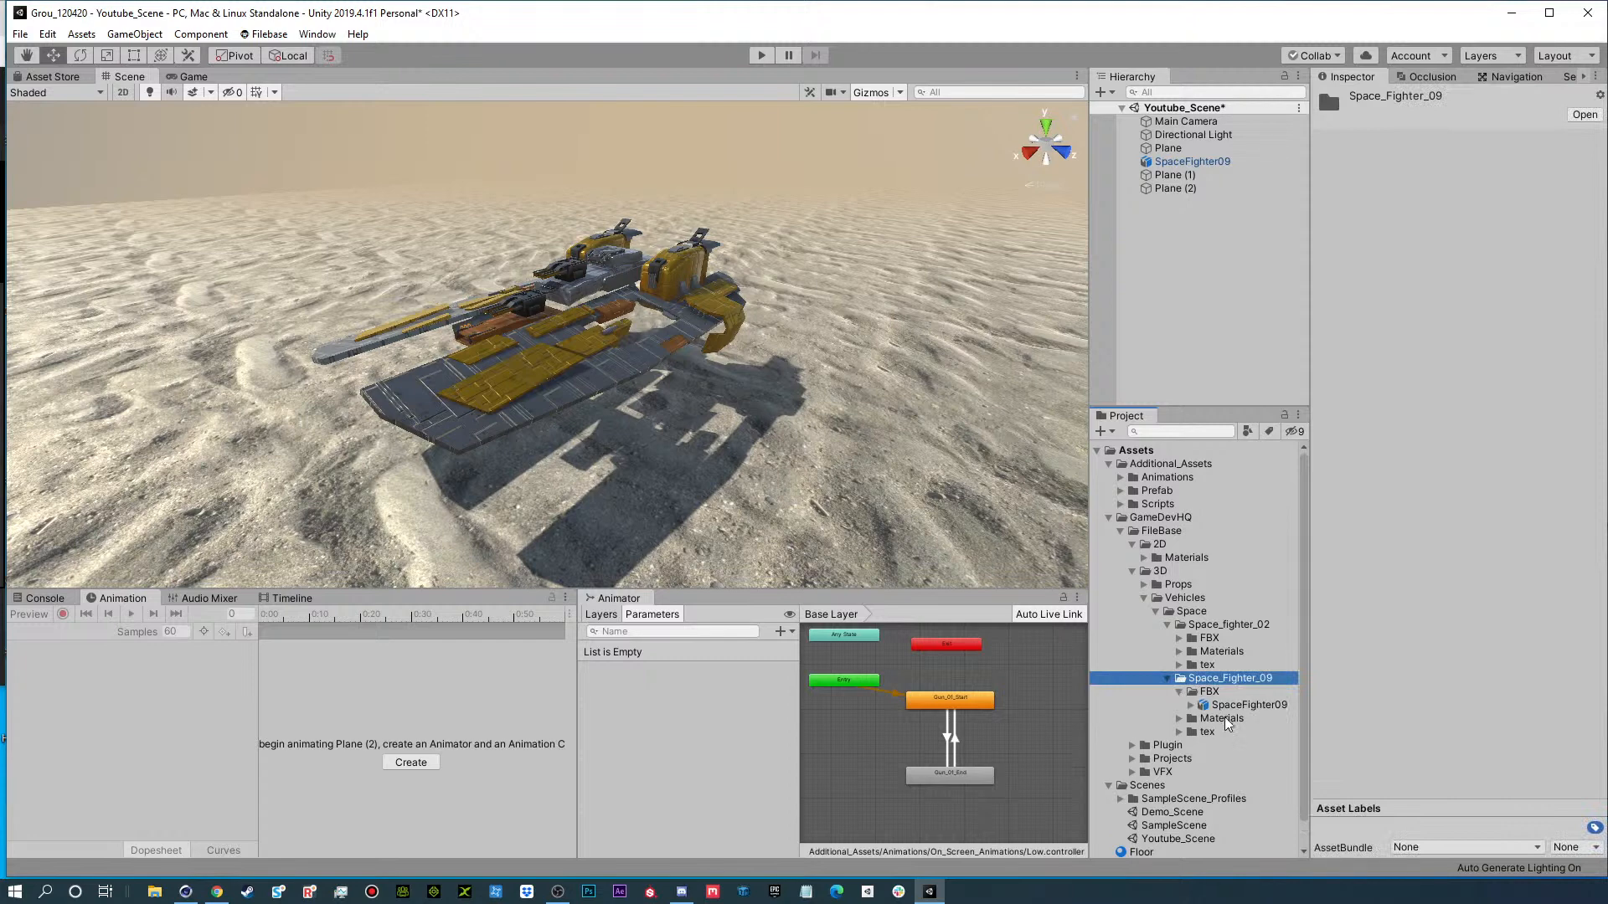
click(1248, 705)
click(1192, 705)
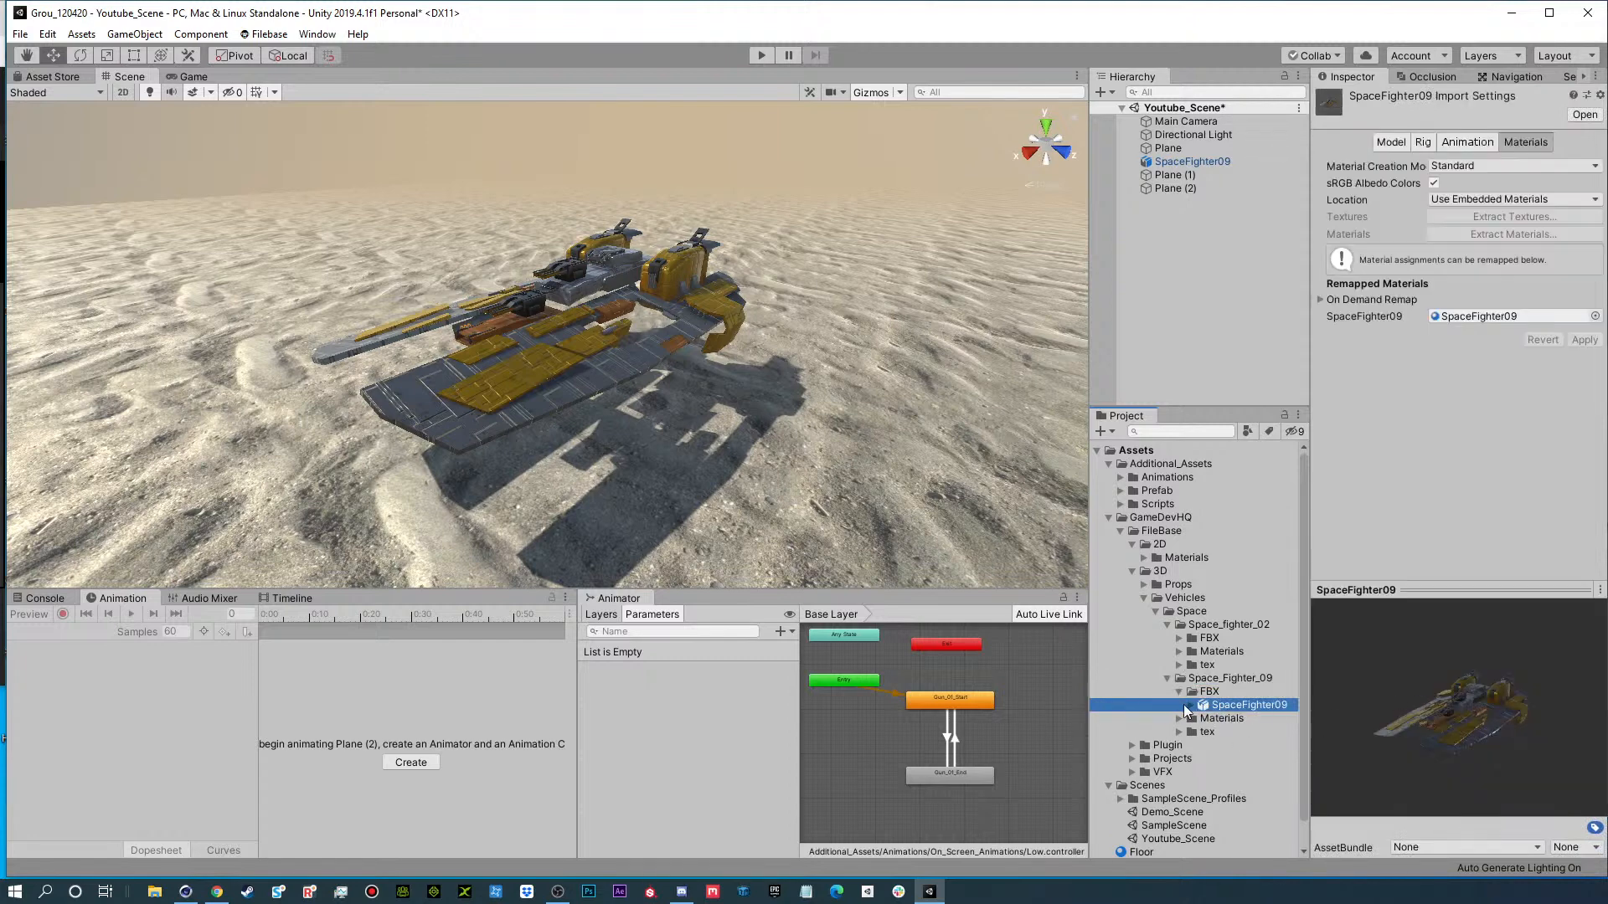
scroll(1229, 724, down, 1)
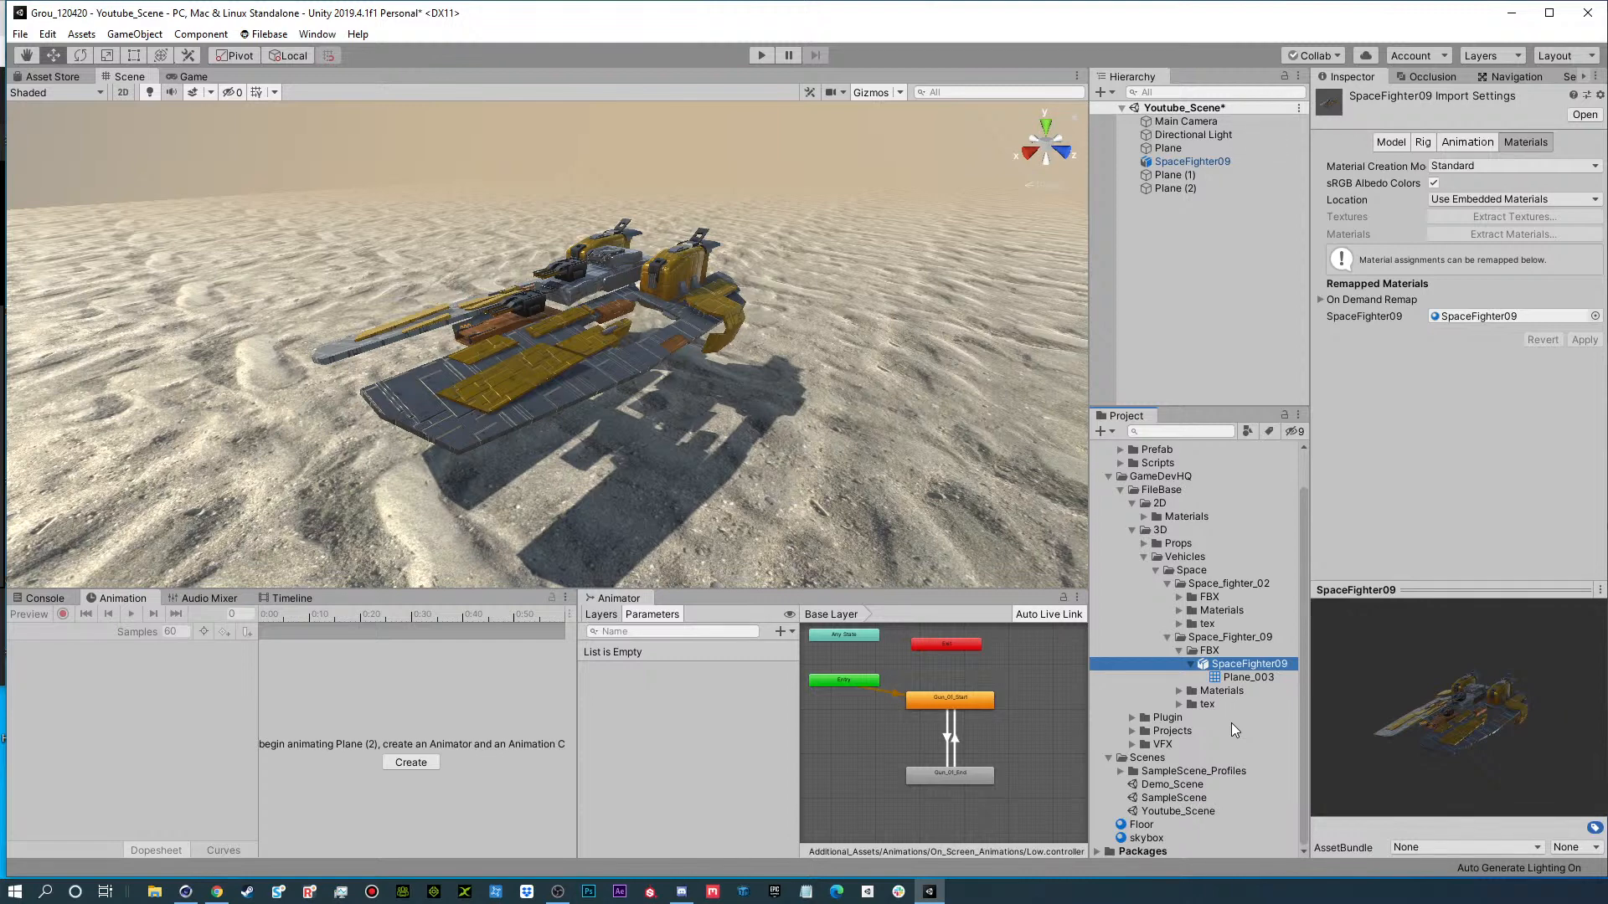
Review the FBX, Materials and tex folders that make up the Space_Fighter_09 asset.
alt+drag(583, 410, 469, 370)
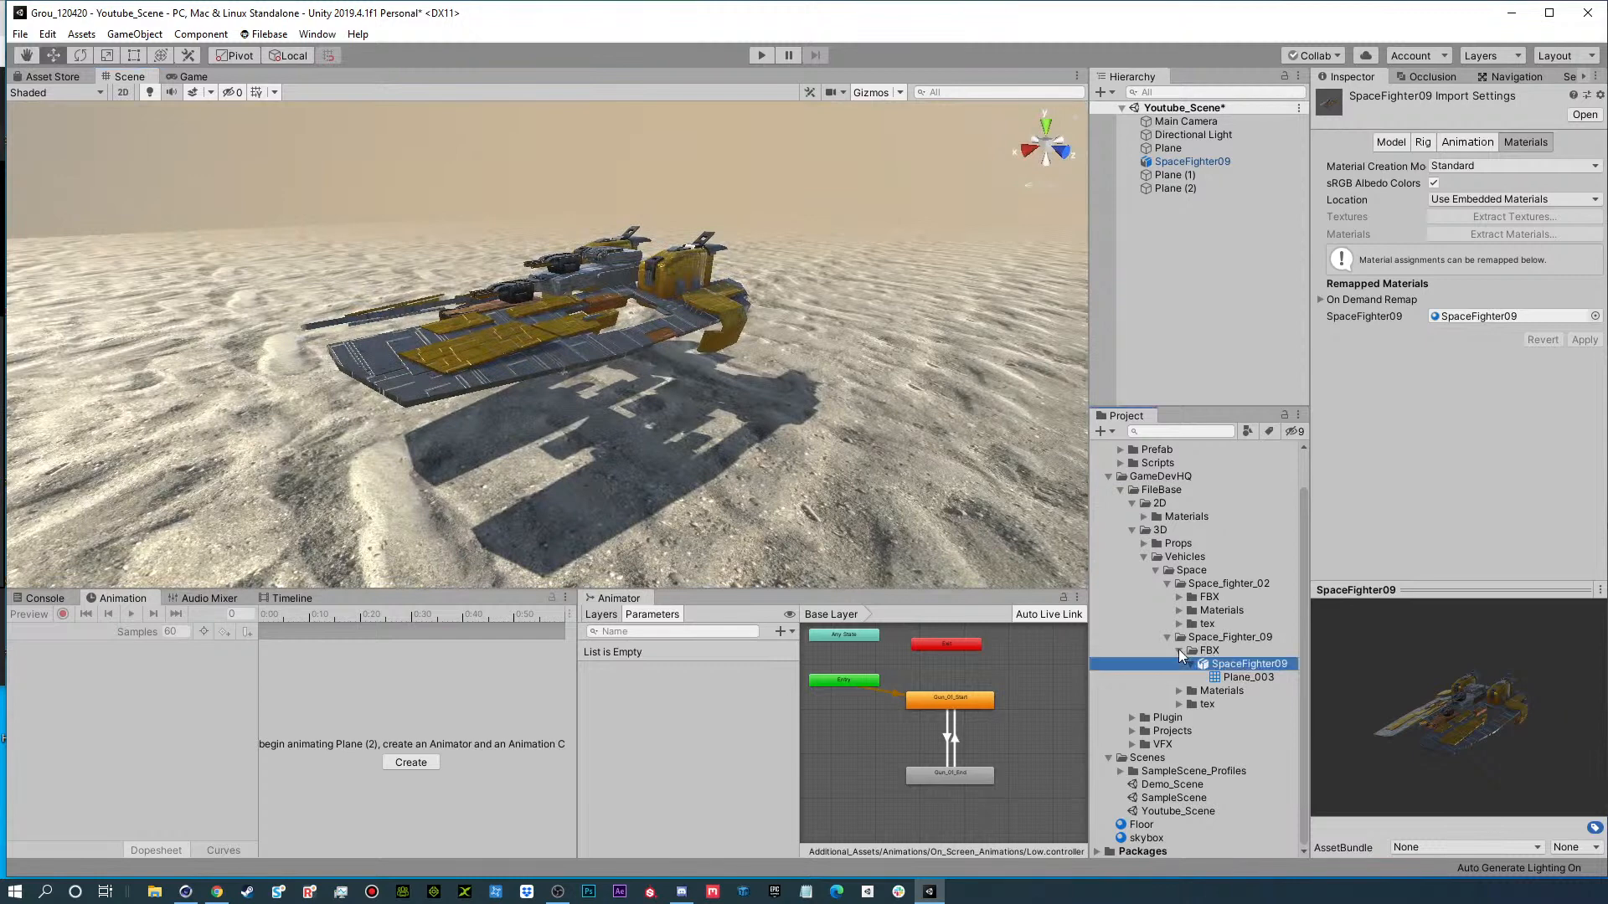
click(1179, 651)
click(1211, 679)
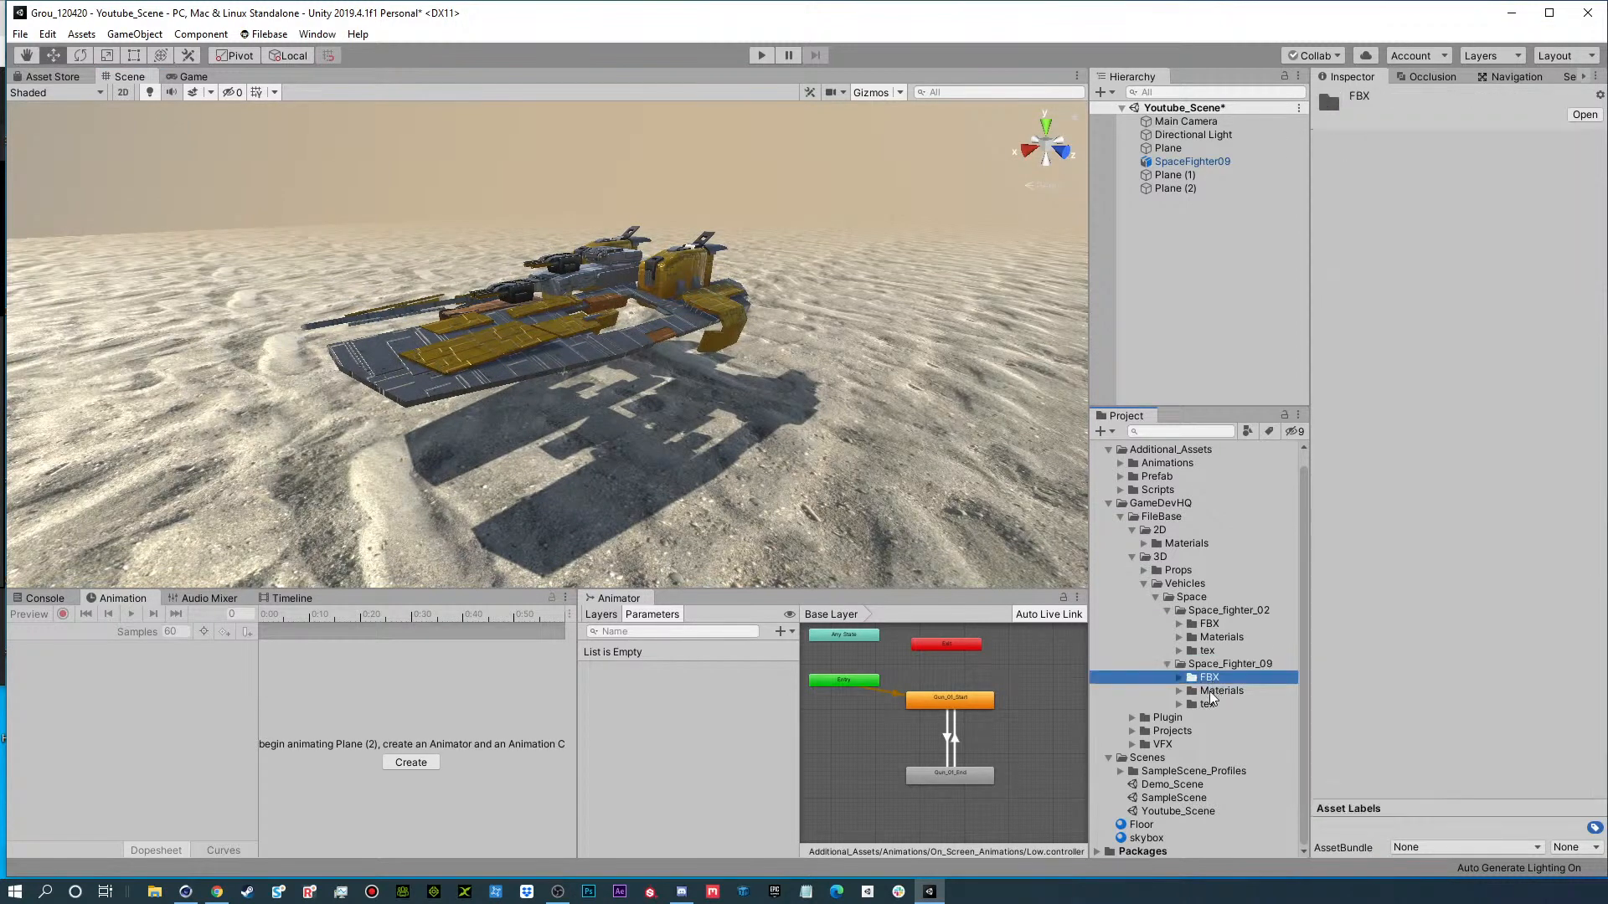
click(1216, 691)
click(1210, 705)
click(1209, 678)
click(1211, 692)
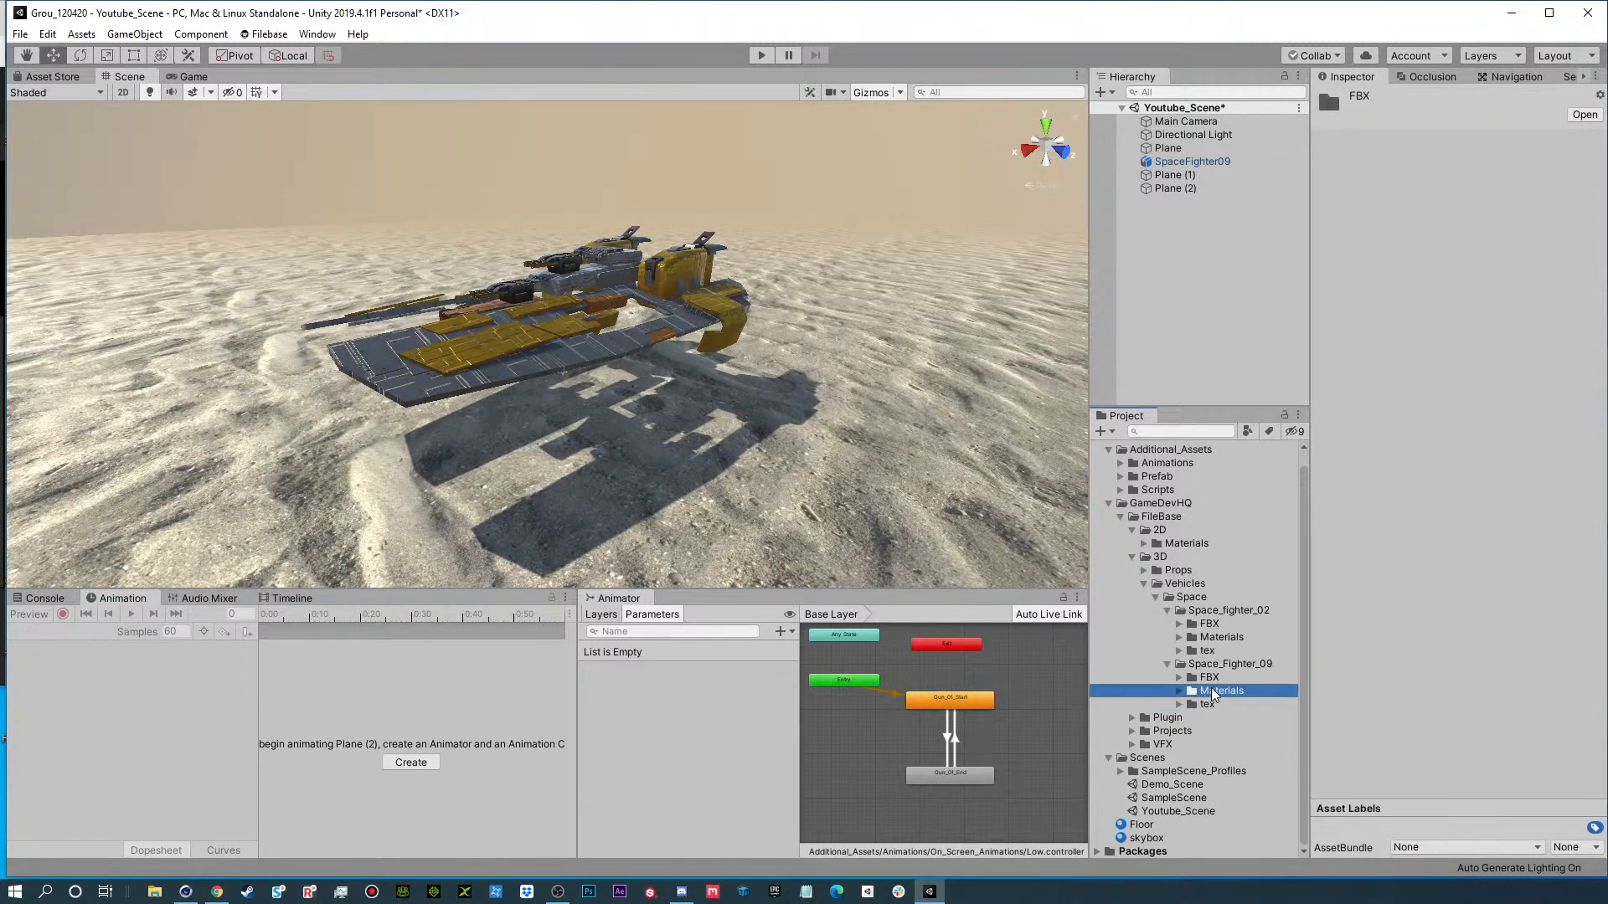
click(1210, 705)
Examine the SpaceFighter09 model and its Plane_003 mesh in the preview from several angles.
click(1180, 679)
click(1191, 691)
click(1227, 694)
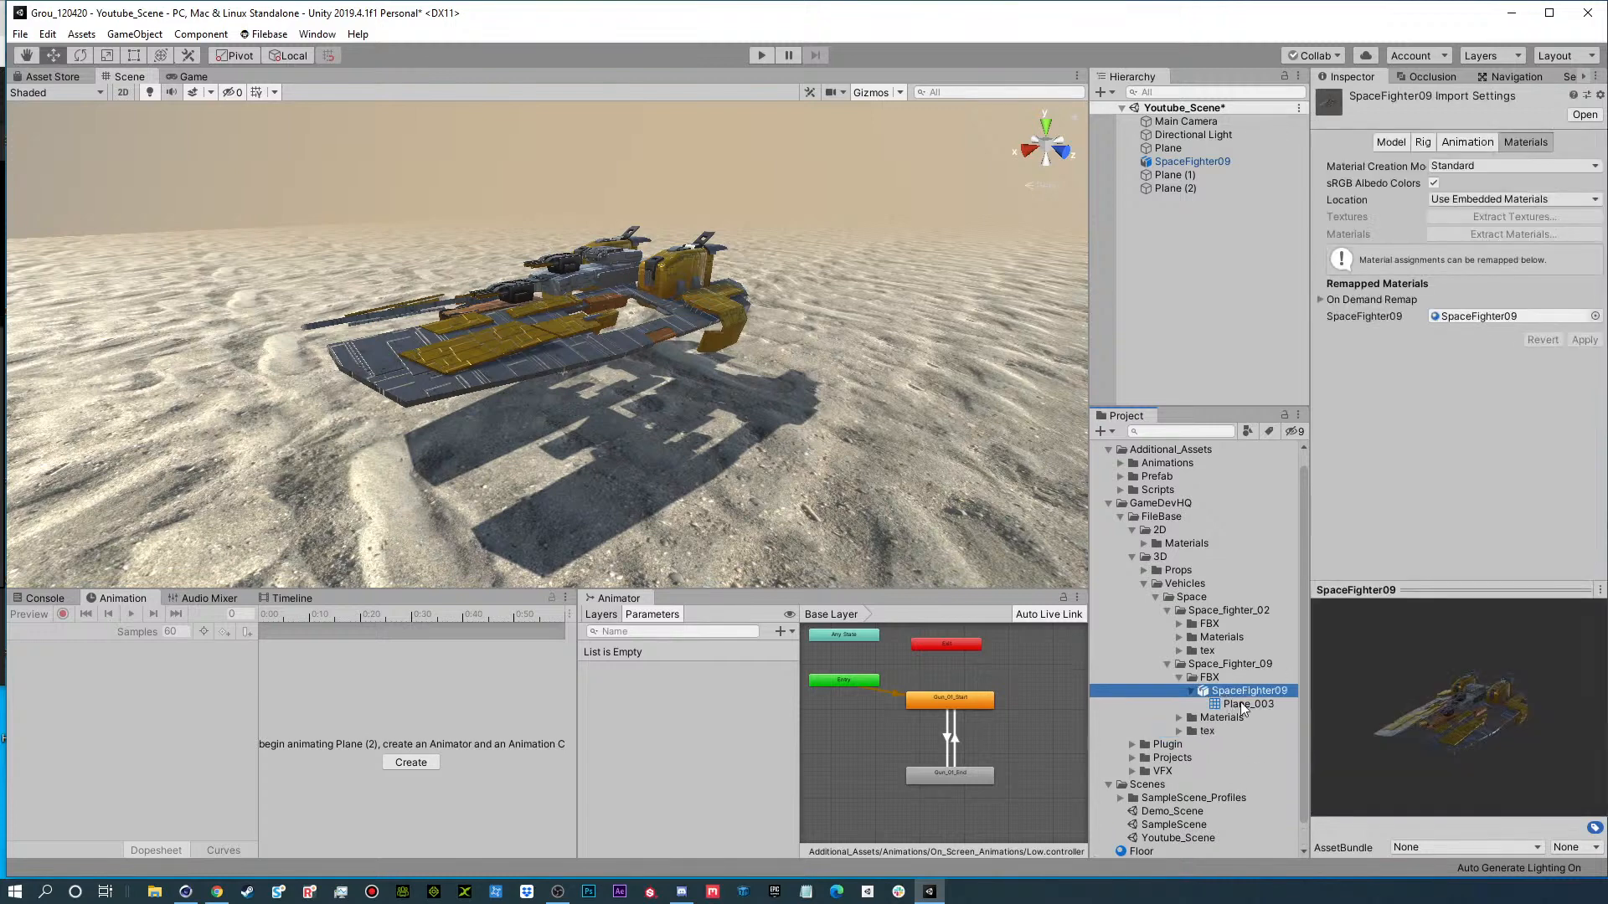
mouse_move(1407, 702)
mouse_down()
mouse_move(1314, 694)
mouse_move(1330, 789)
mouse_move(1404, 732)
mouse_up()
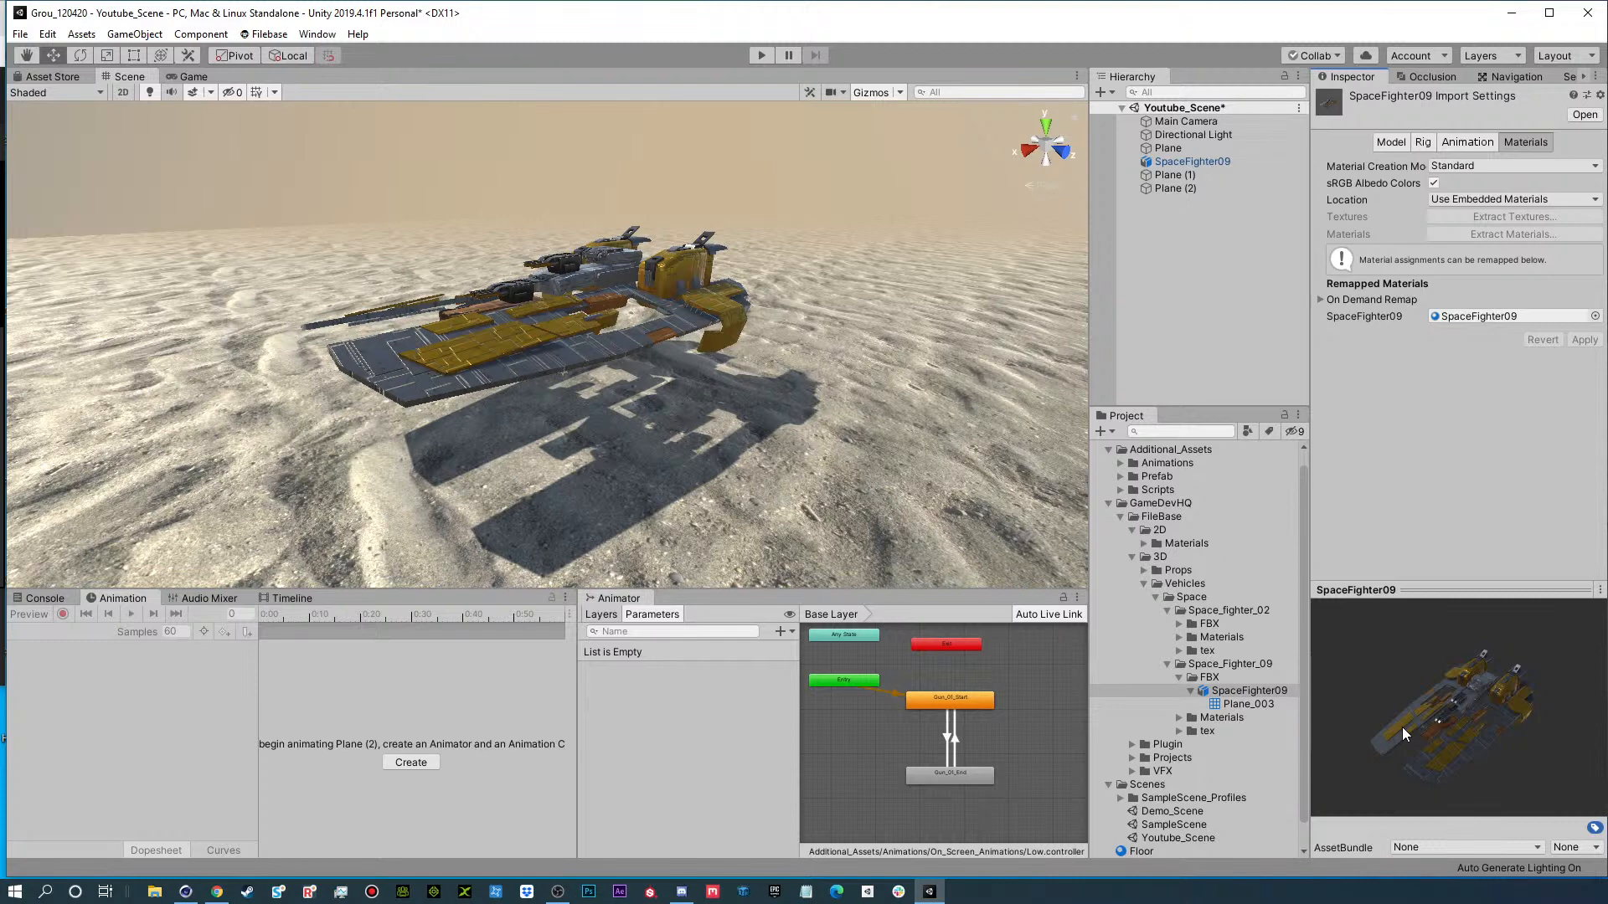
click(1248, 703)
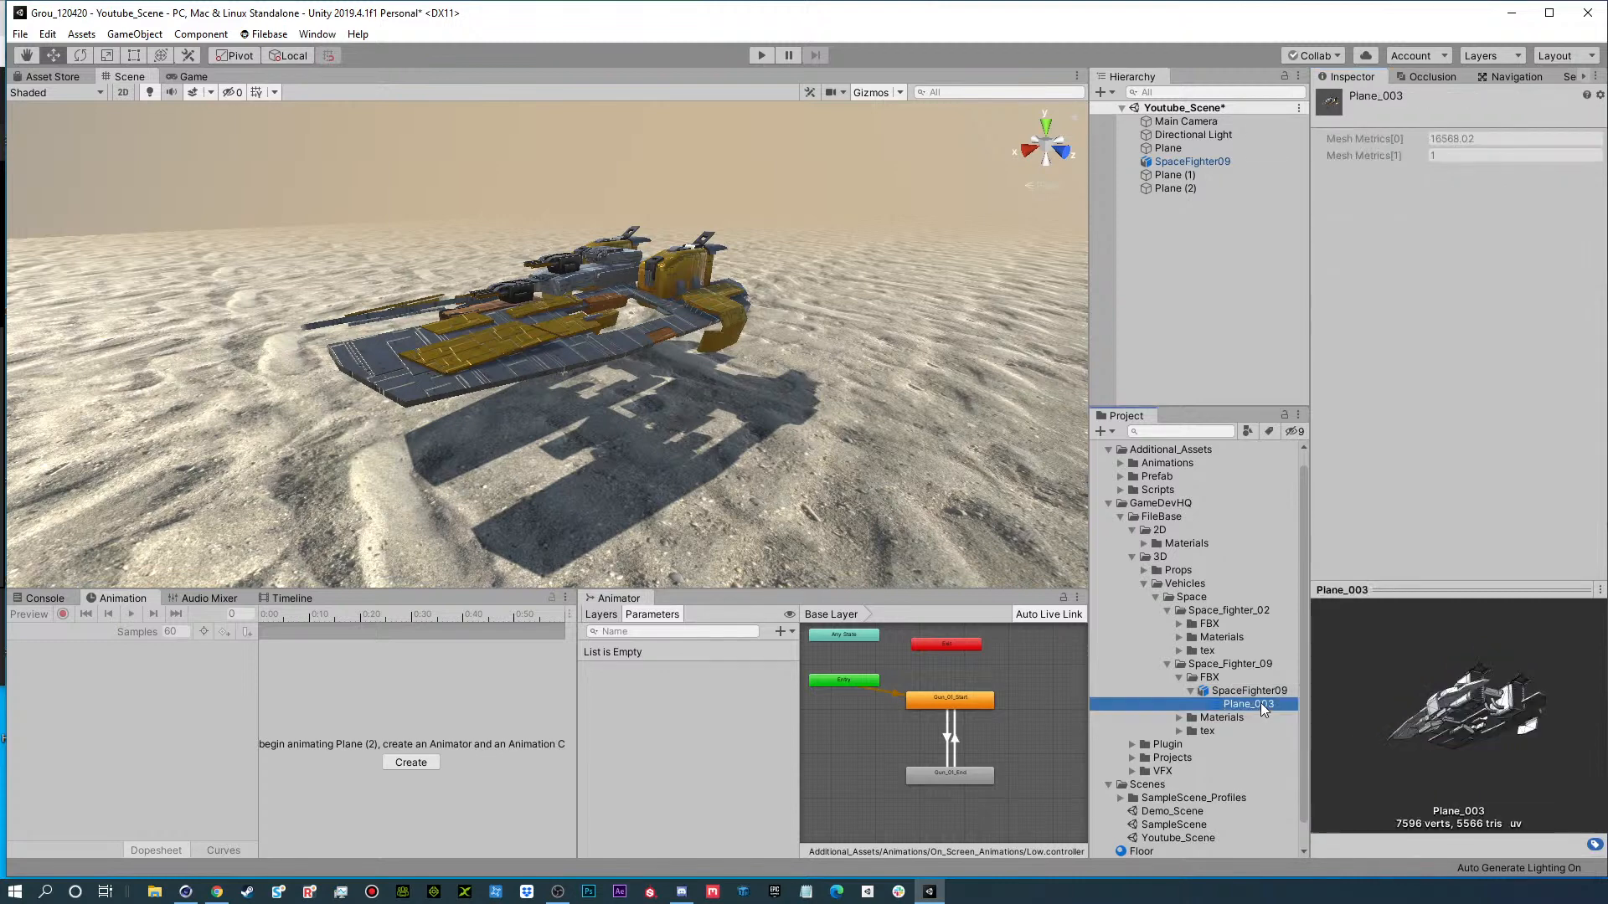
drag(1415, 703, 1152, 814)
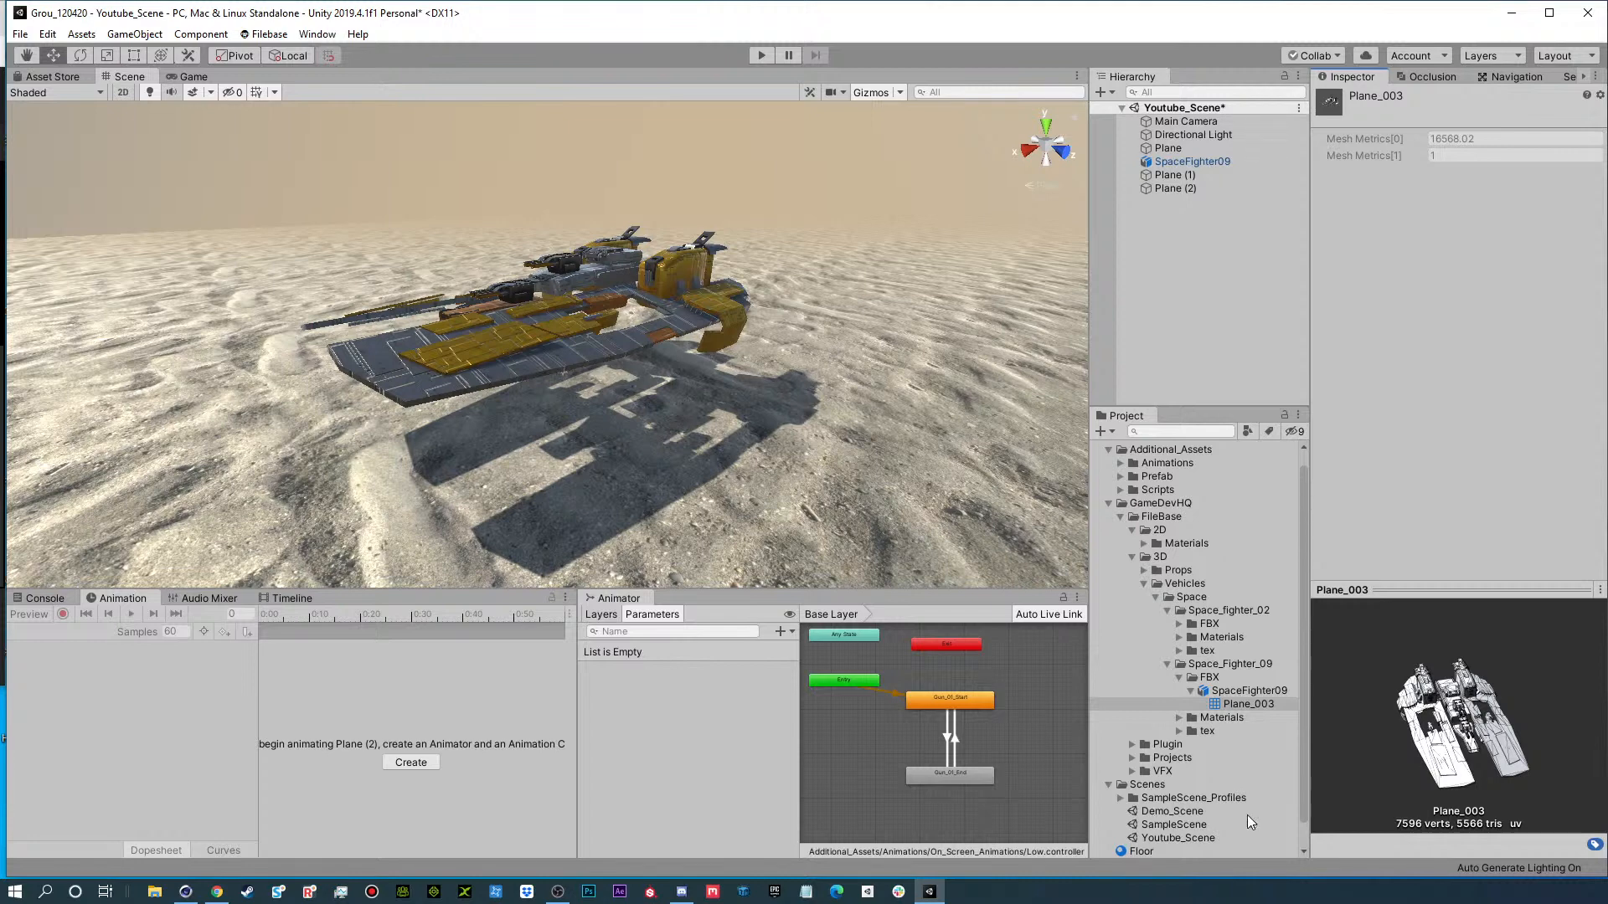
drag(1511, 789, 1490, 751)
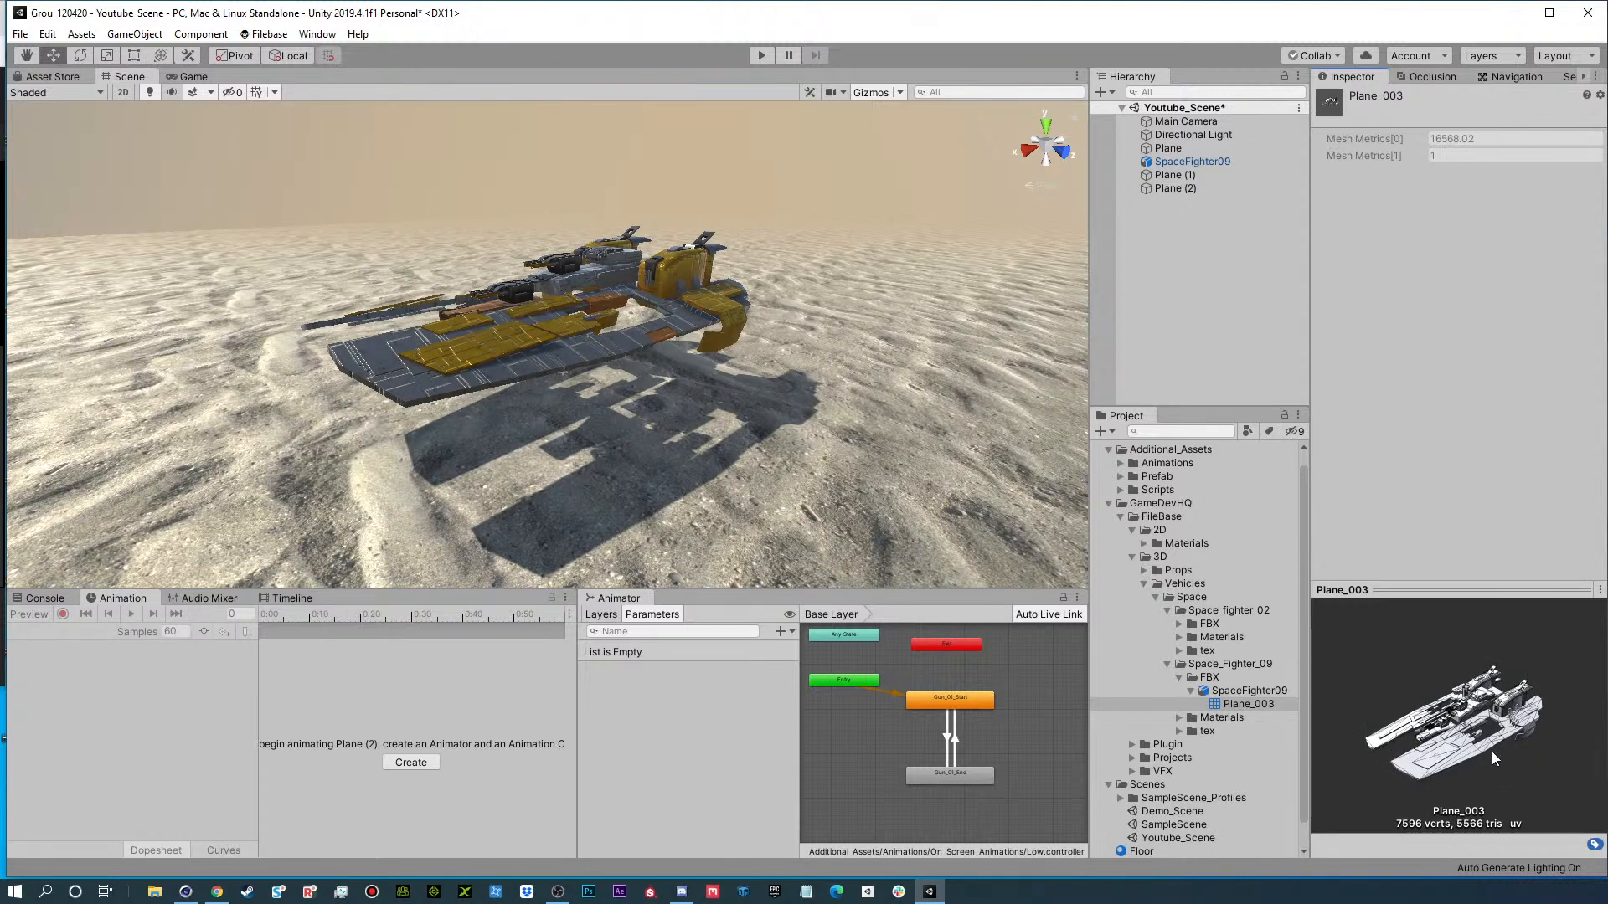
Compare the textured SpaceFighter09 ship, seen up close in the scene, with its bare Plane_003 mesh.
click(1243, 693)
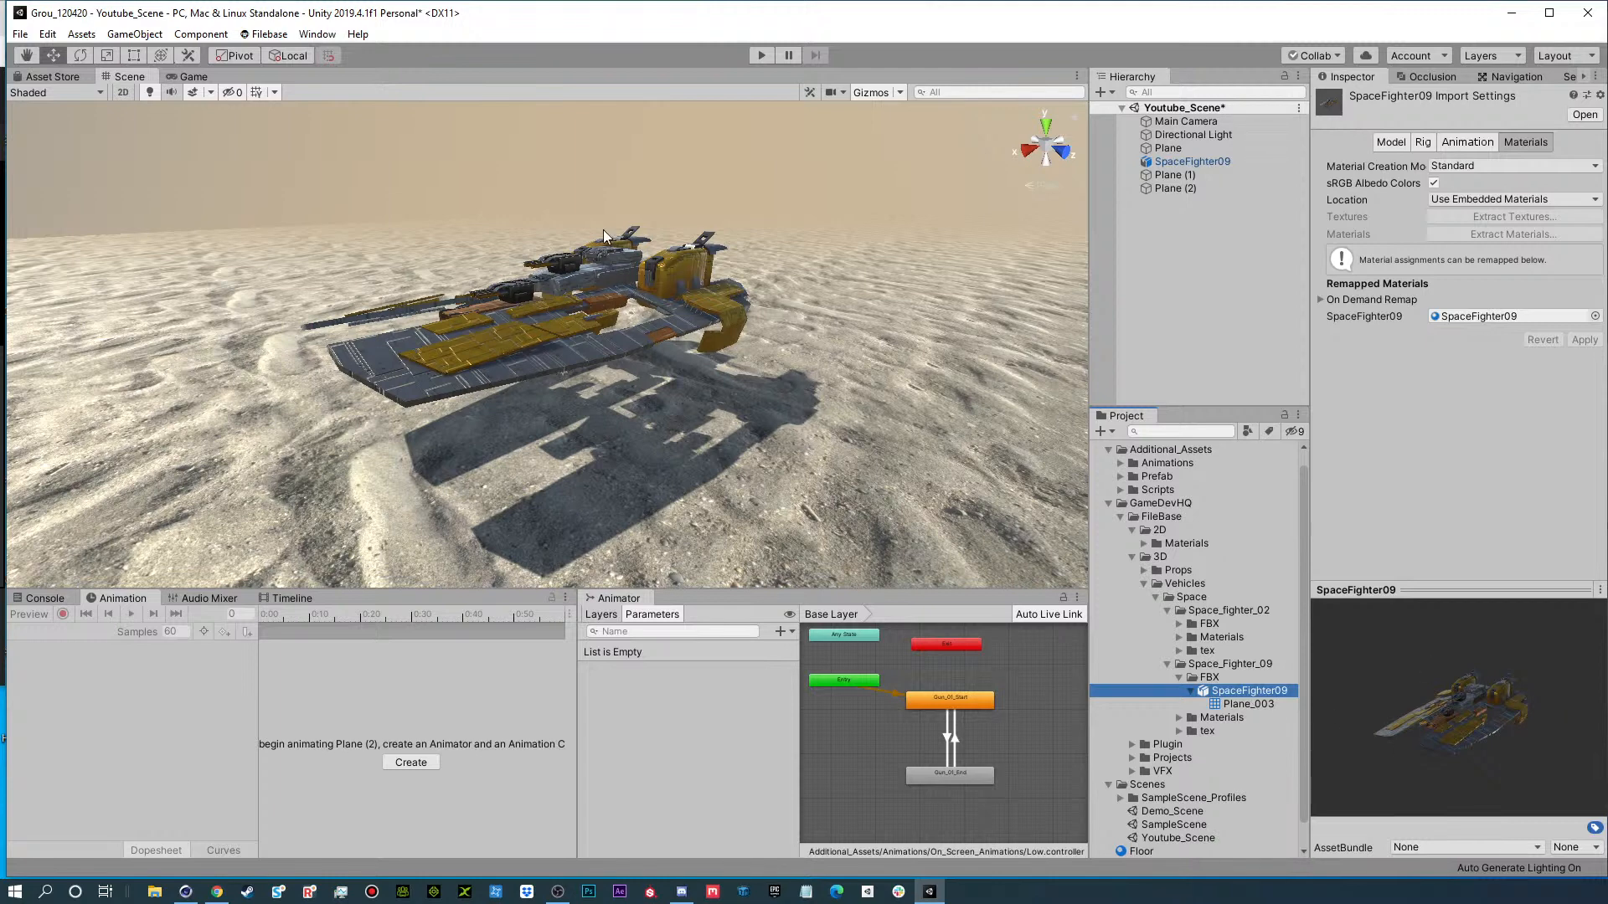
alt+drag(561, 339, 556, 500)
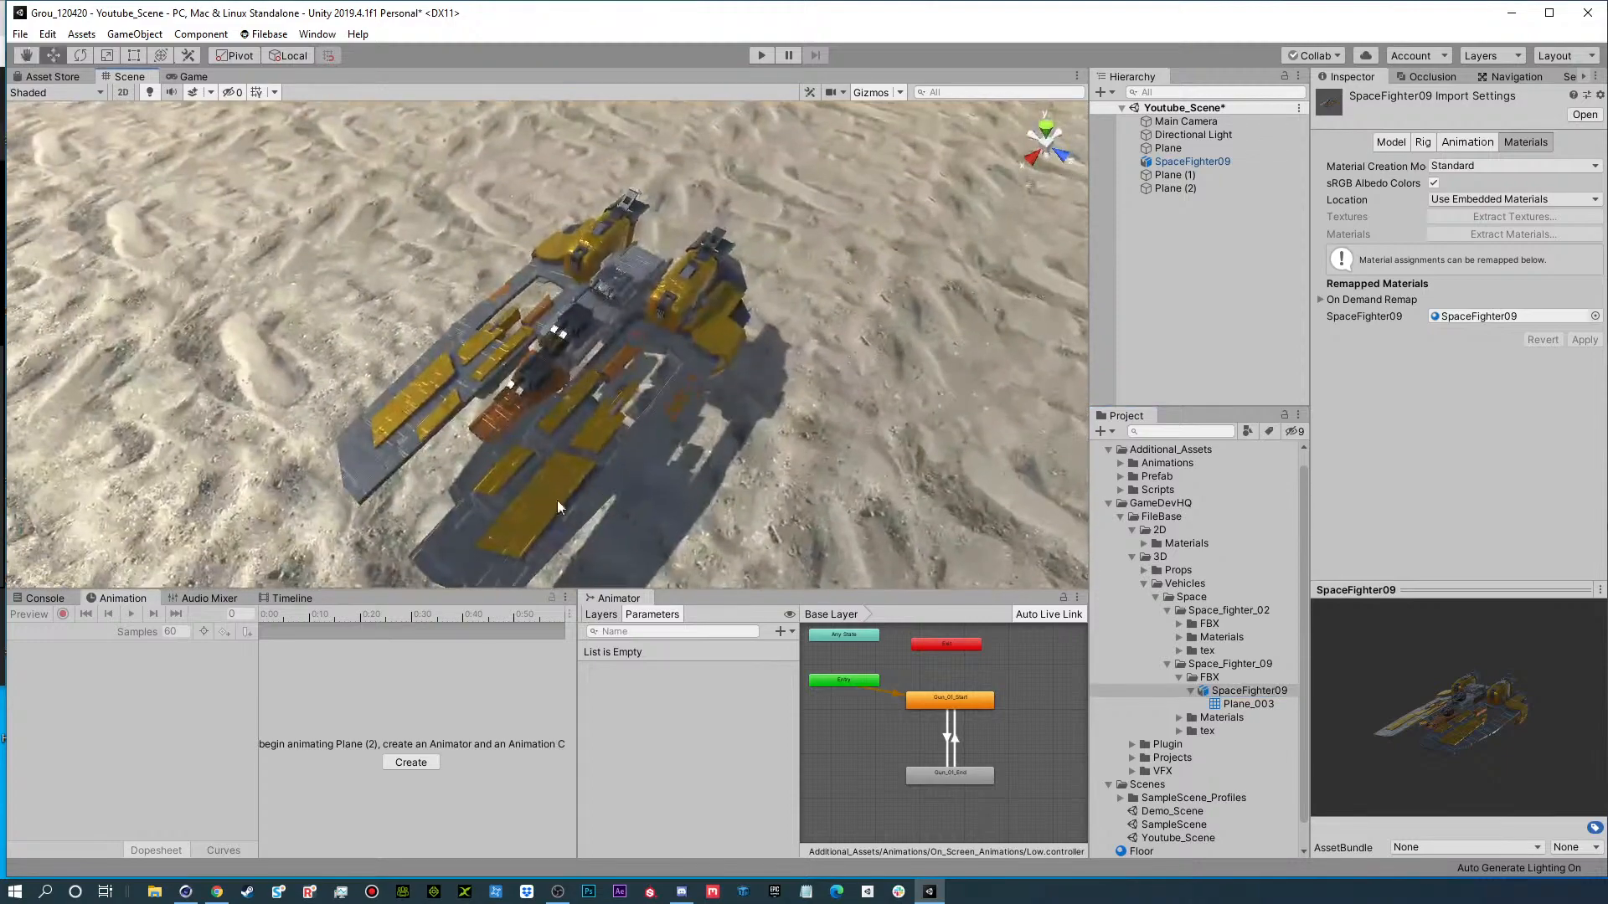
alt+drag(436, 387, 536, 255)
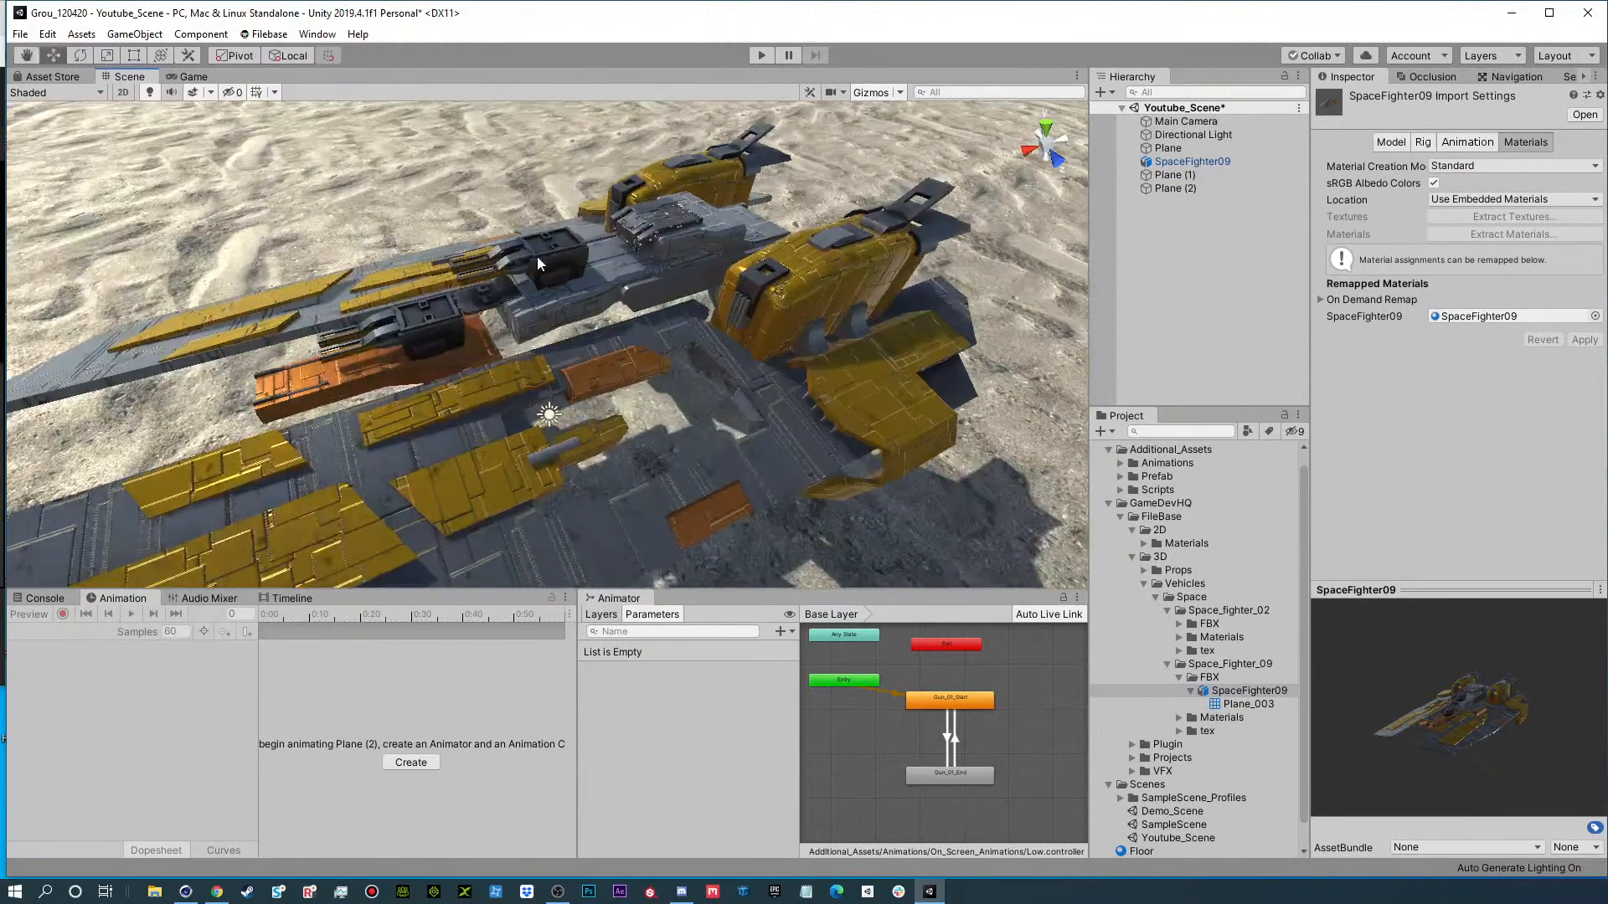
scroll(871, 355, down, 3)
alt+drag(700, 377, 722, 319)
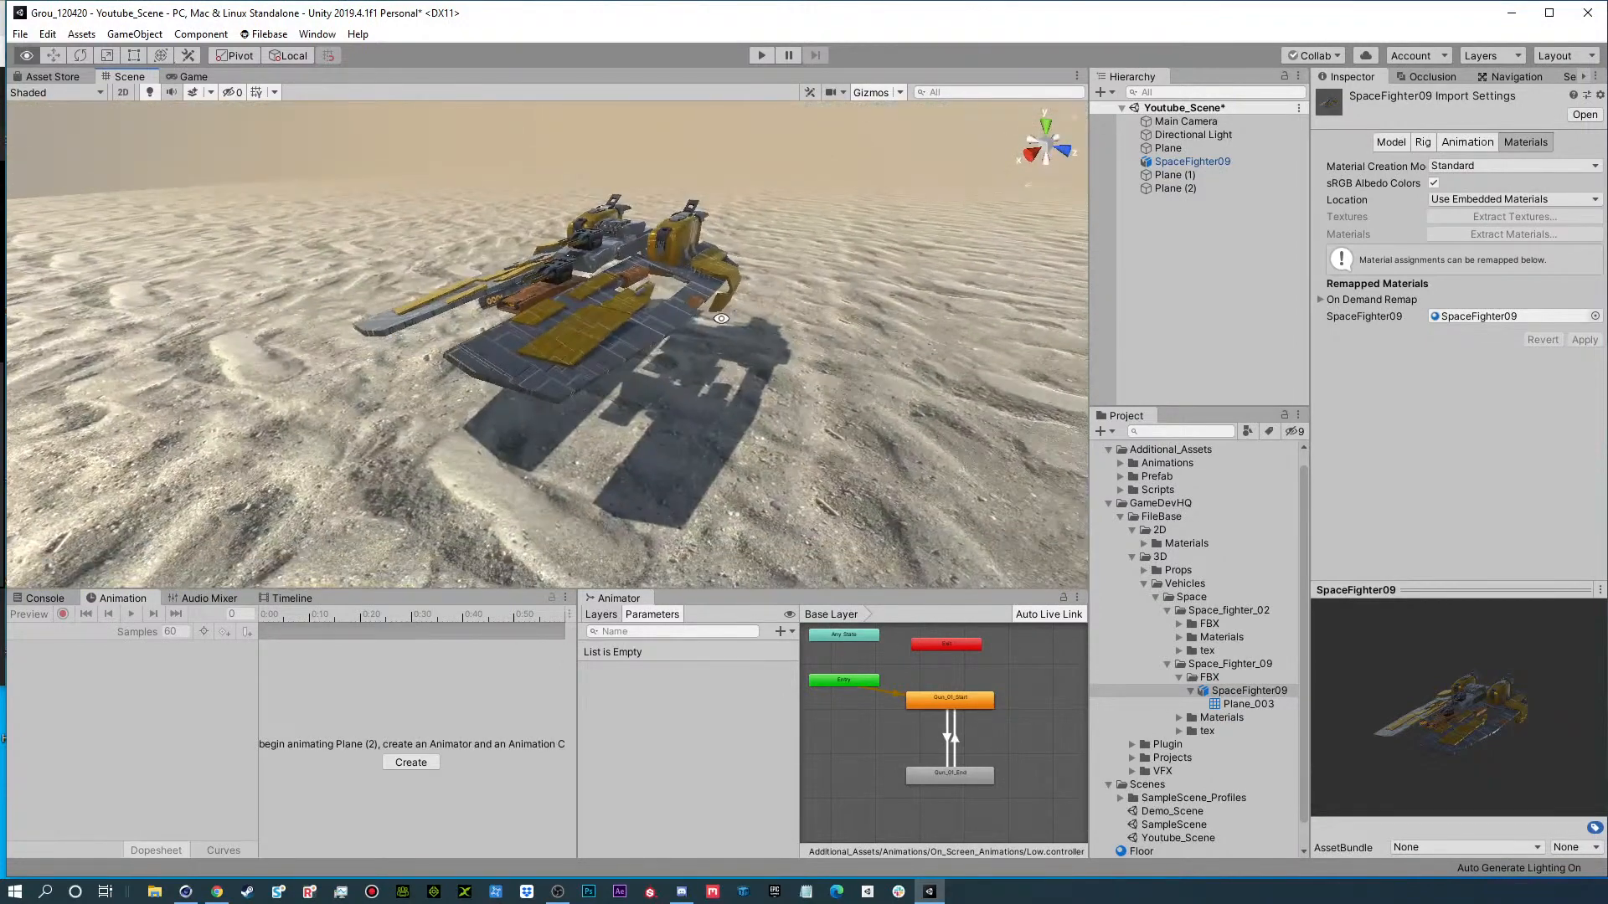
click(1254, 704)
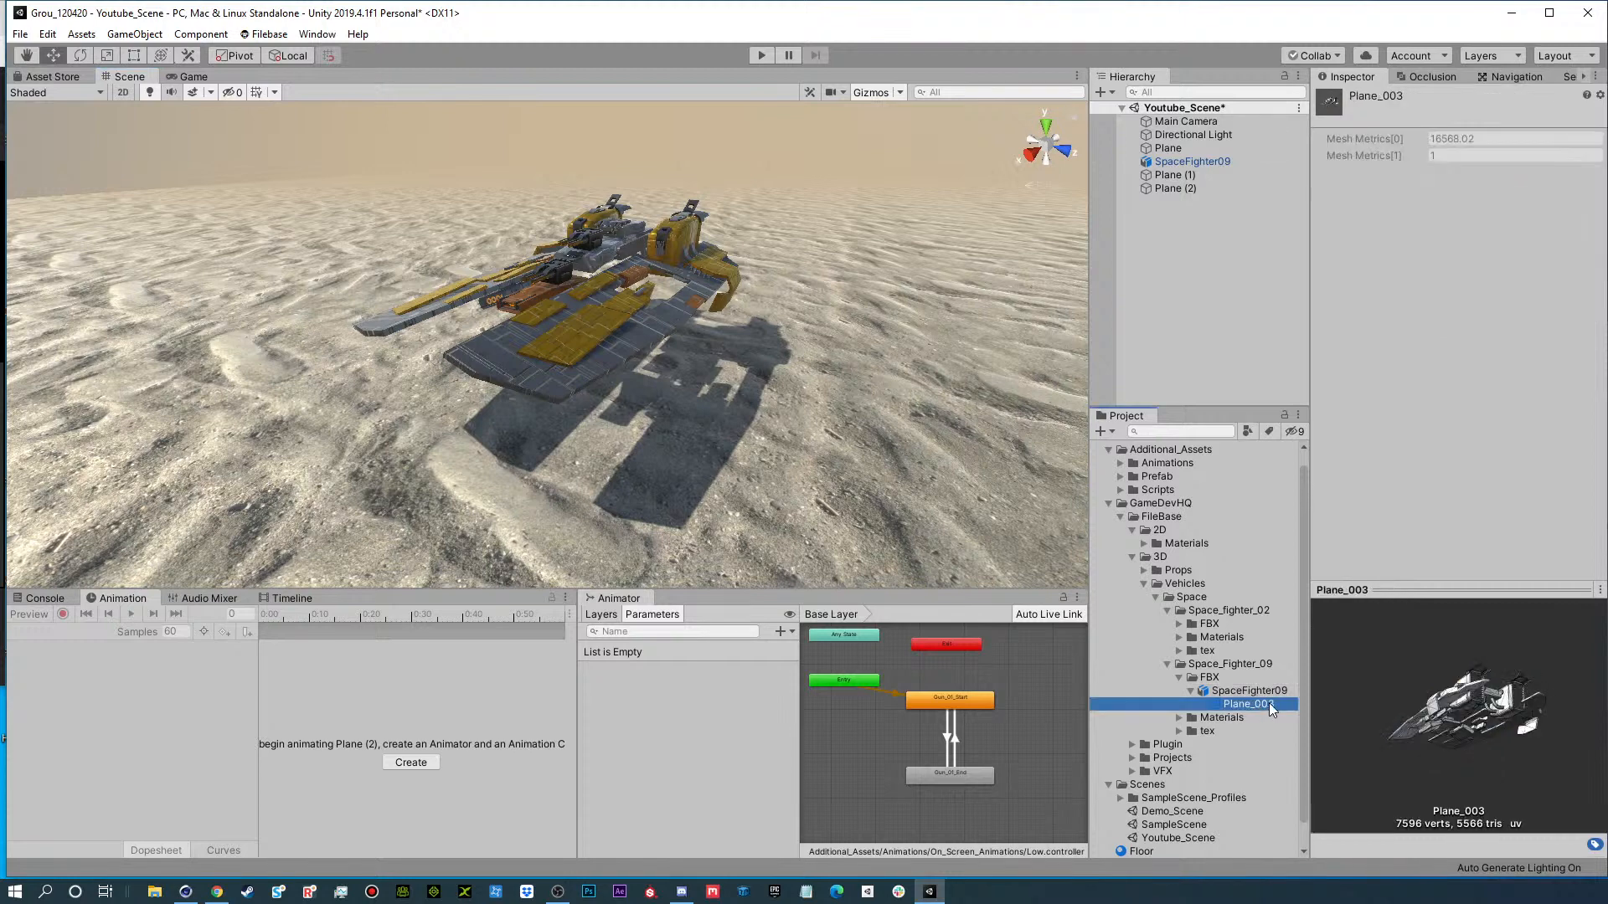
click(1229, 690)
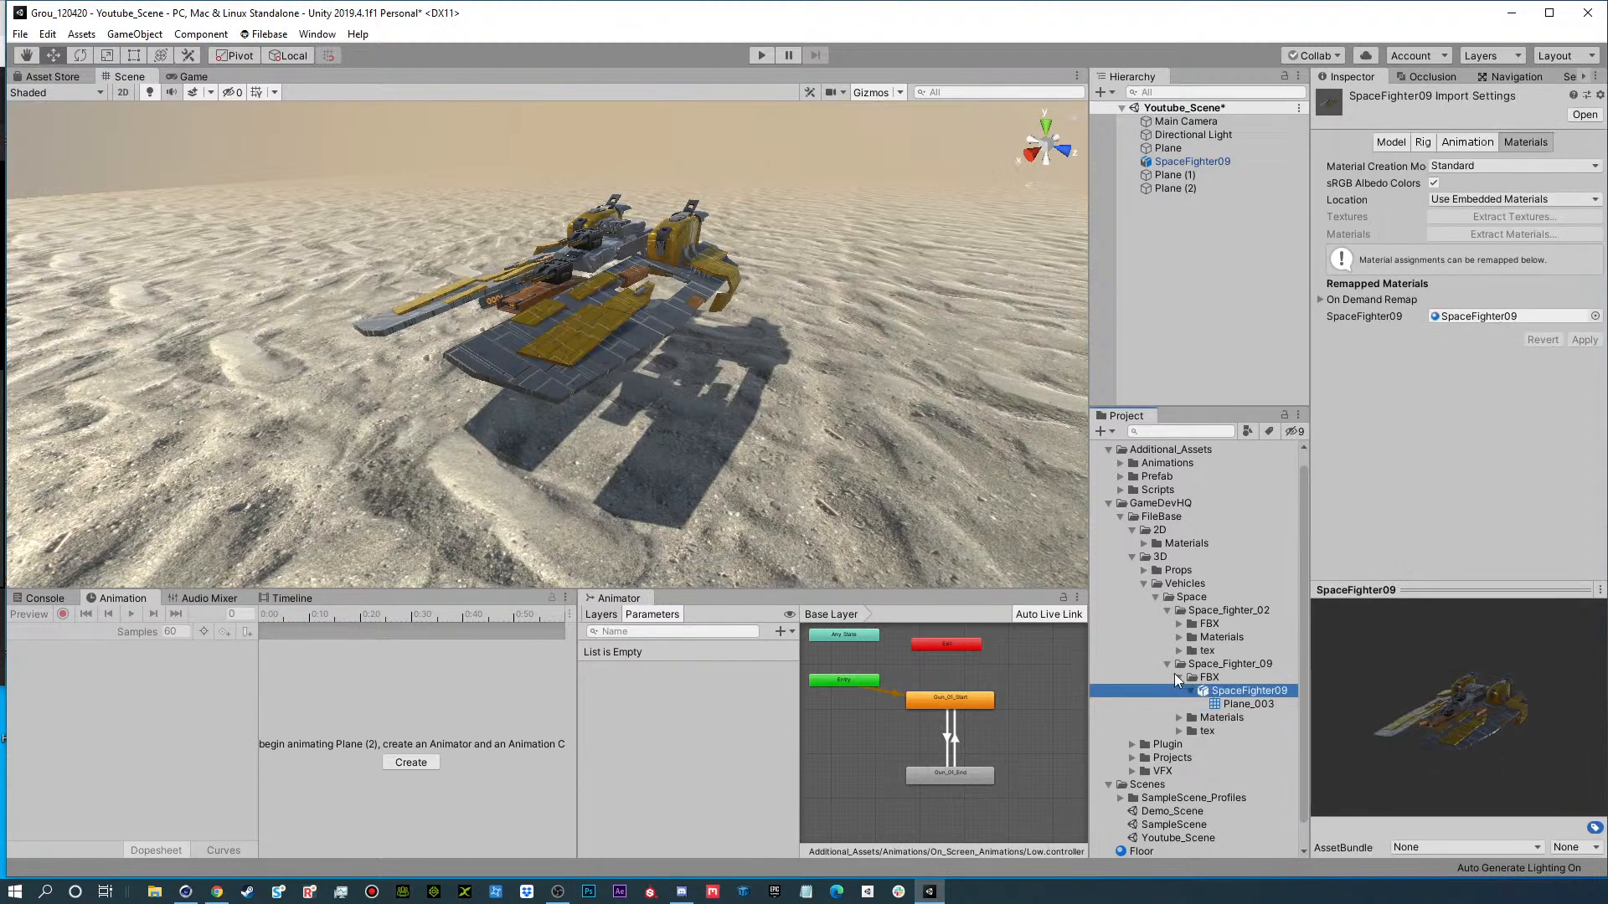
Select the SpaceFighter09 material in Space_Fighter_09's Materials folder and review the shaders available for it.
click(1178, 677)
click(1180, 690)
click(1244, 703)
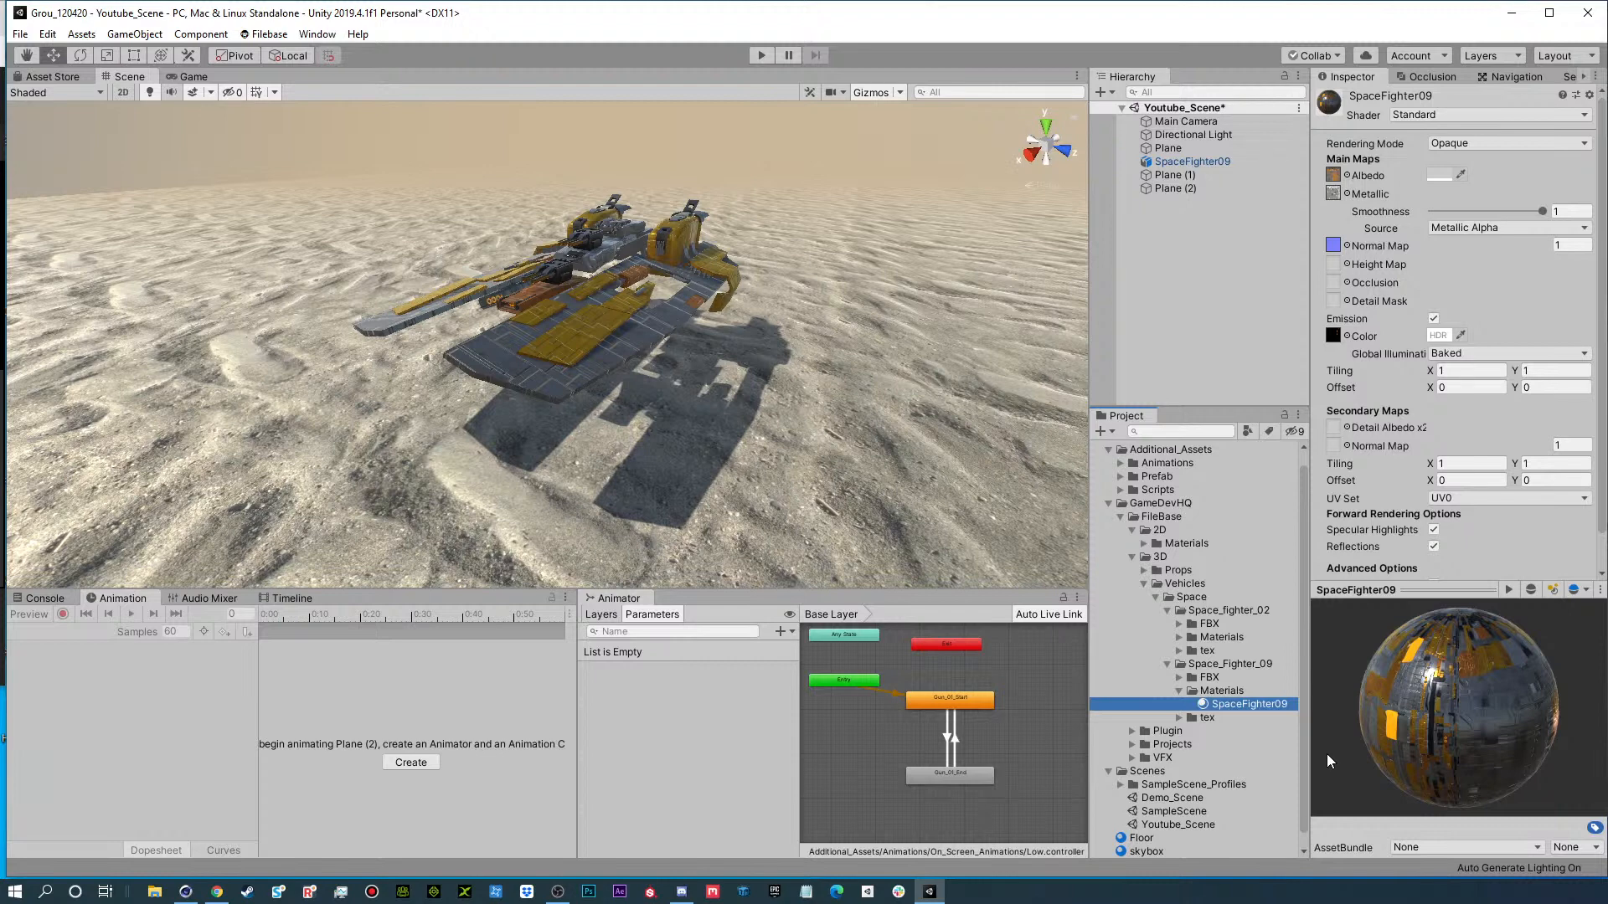
click(1402, 115)
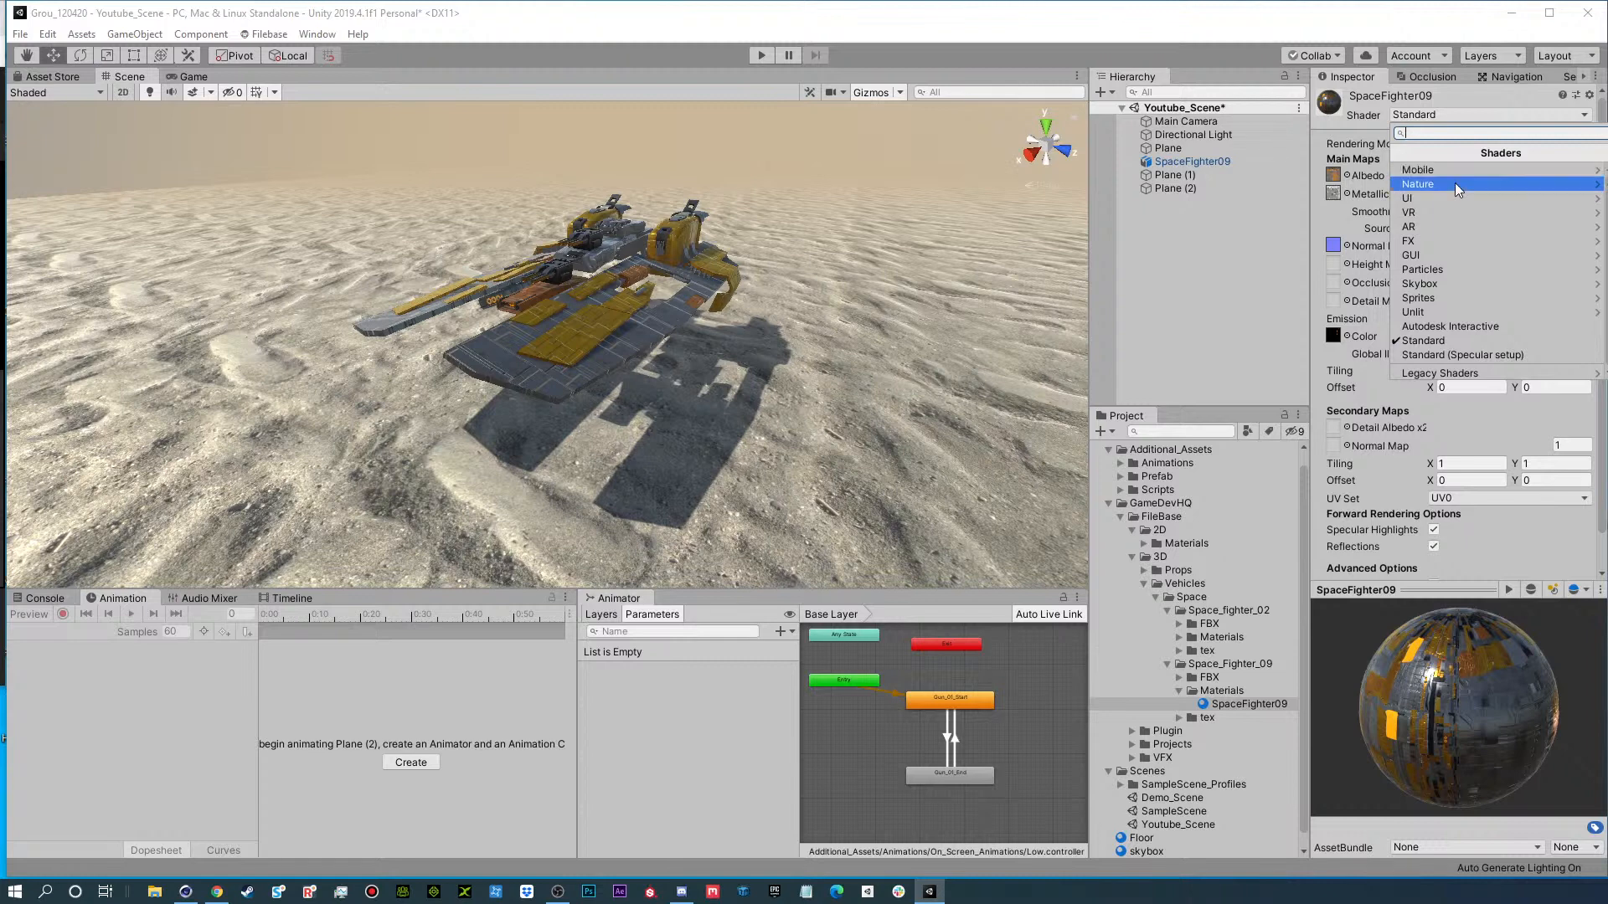
click(1366, 343)
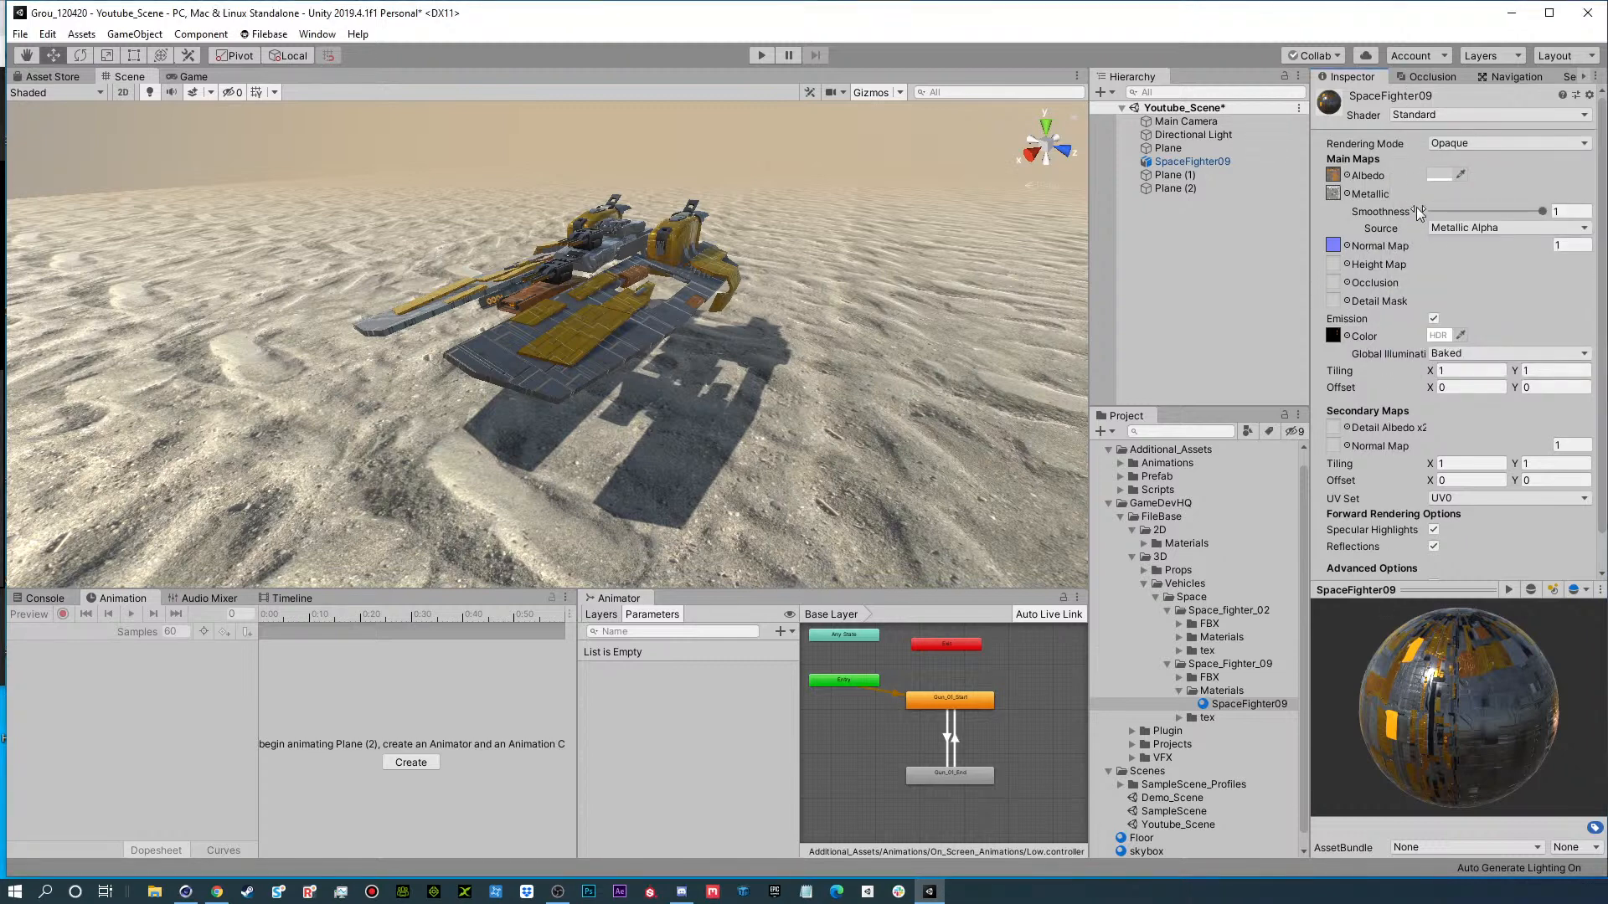
Switch the SpaceFighter09 material's shader to Standard (Specular setup) and examine the ship up close.
click(1420, 114)
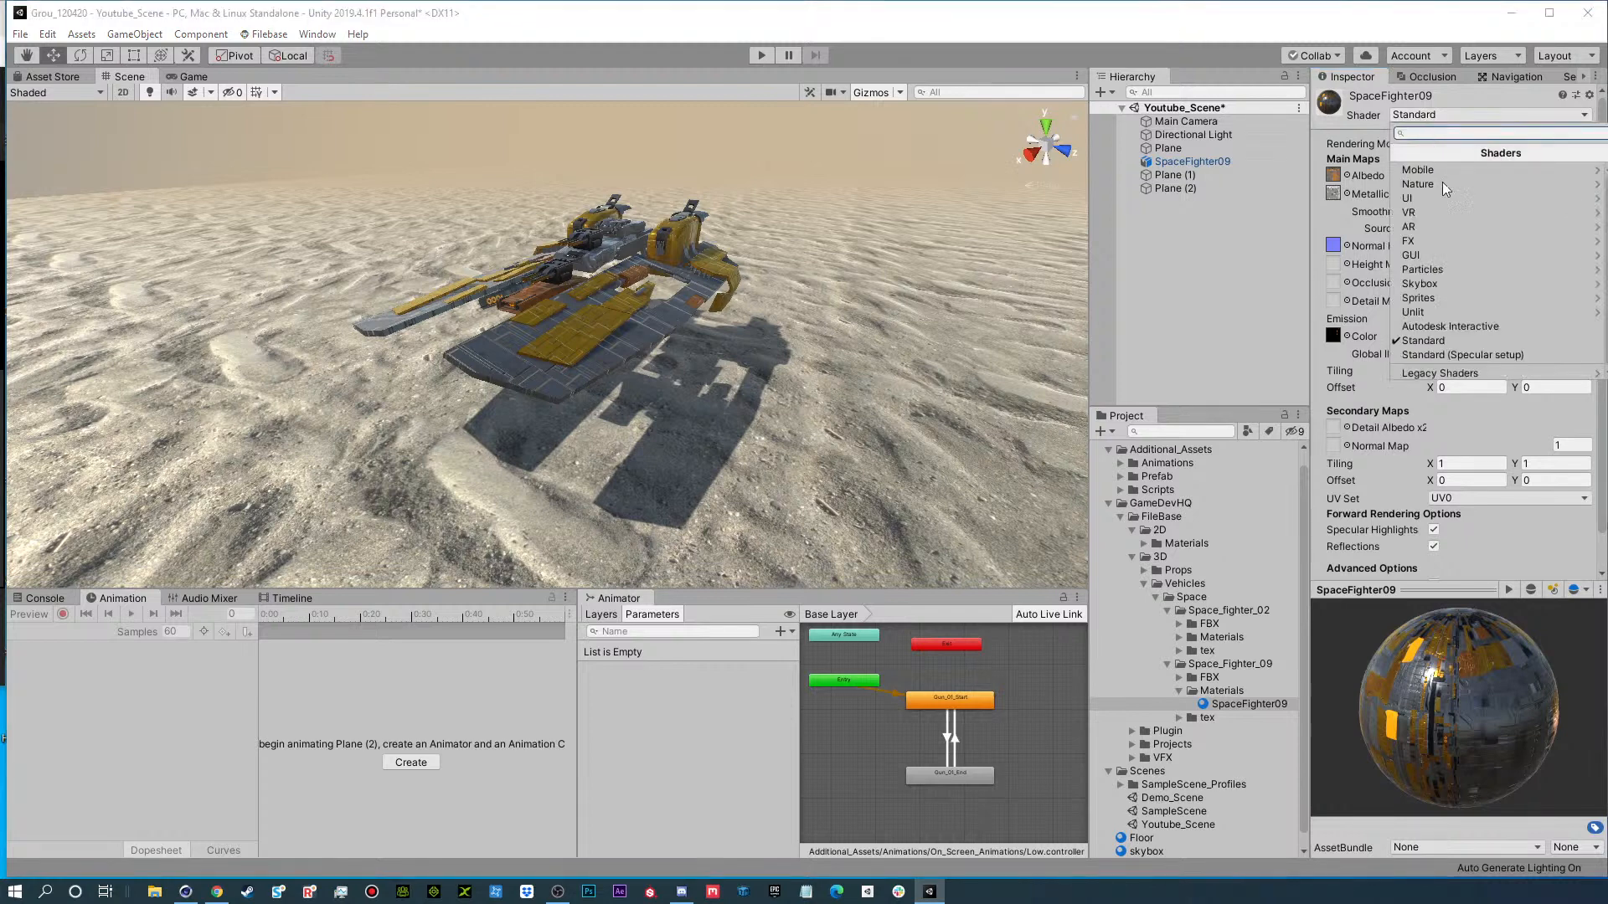
click(1455, 353)
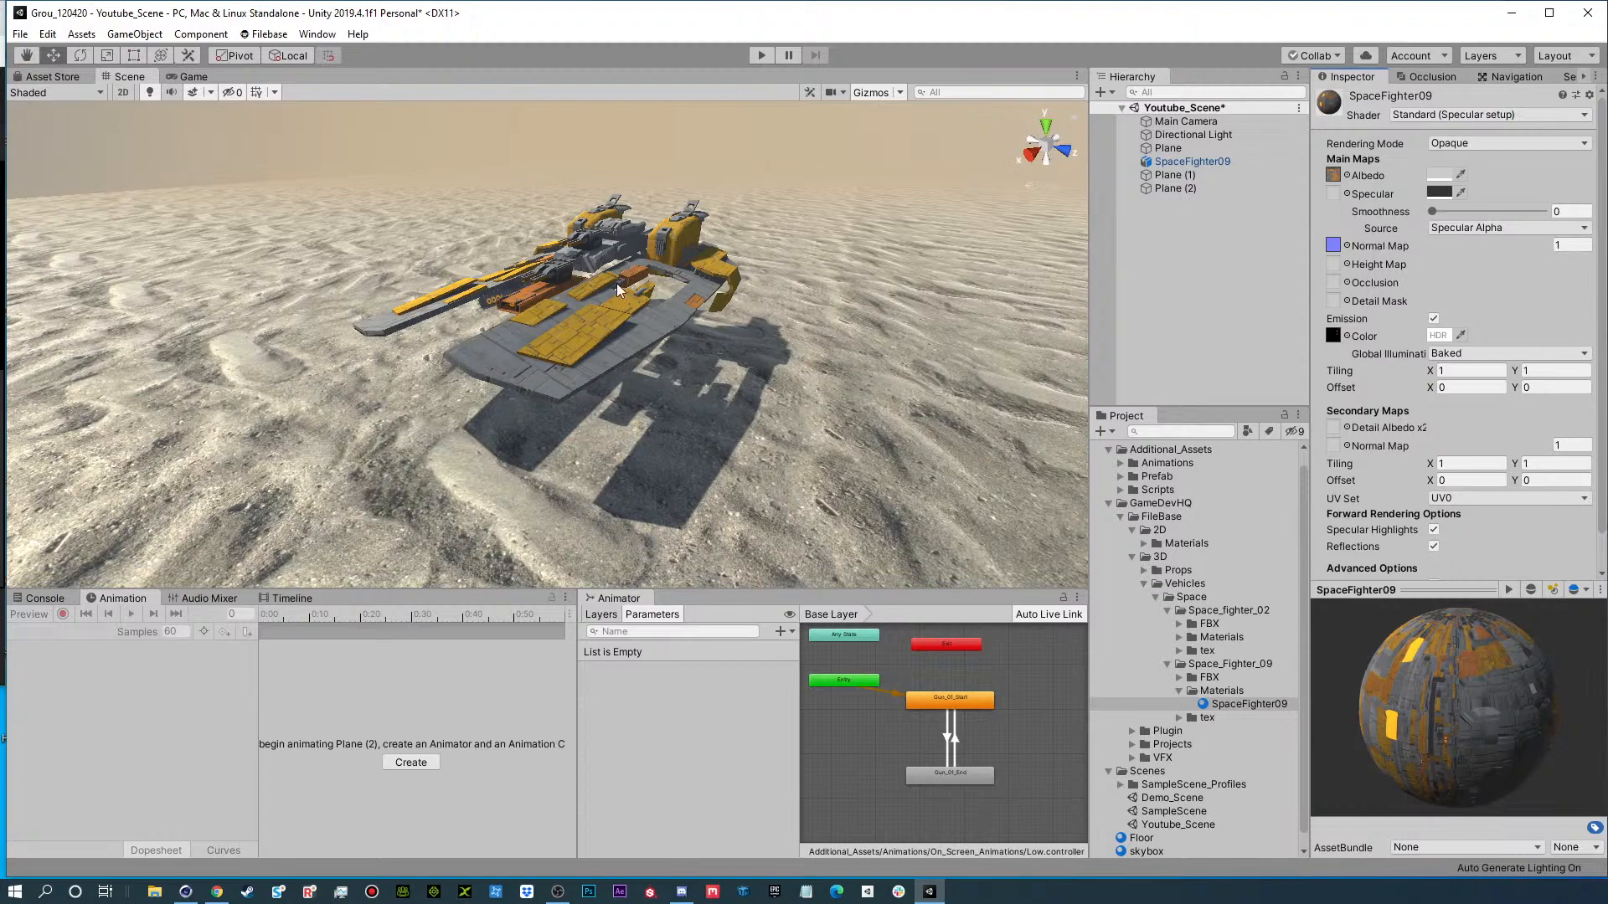
alt+drag(616, 284, 733, 269)
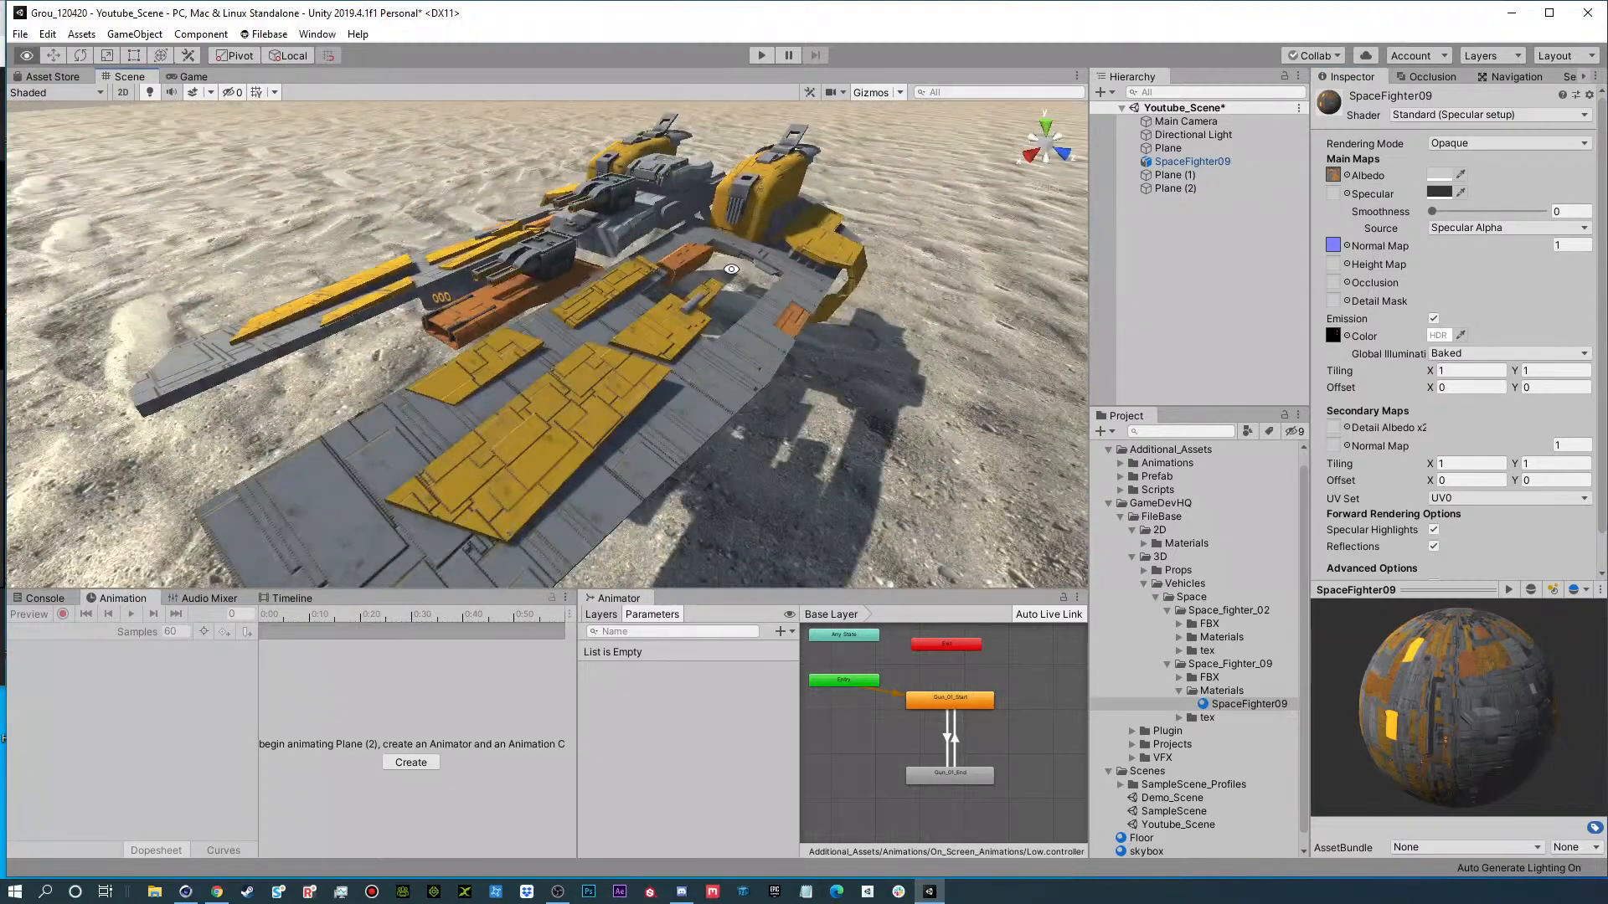
Switch the SpaceFighter09 material's shader to Mobile/Bumped Diffuse.
click(1441, 117)
click(1429, 171)
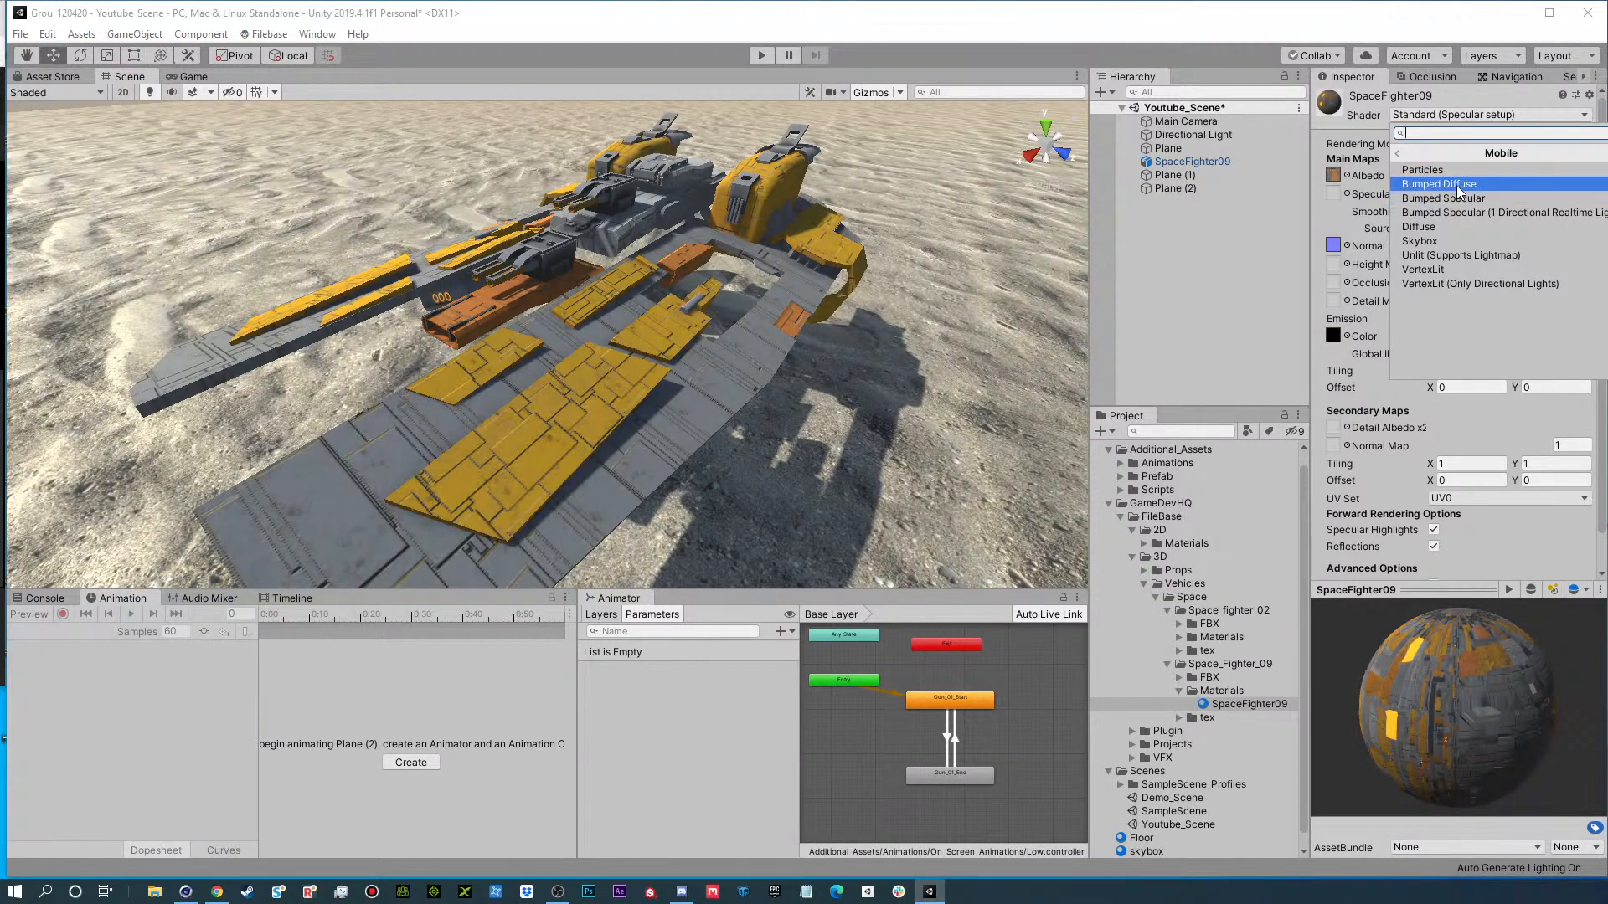
click(1457, 186)
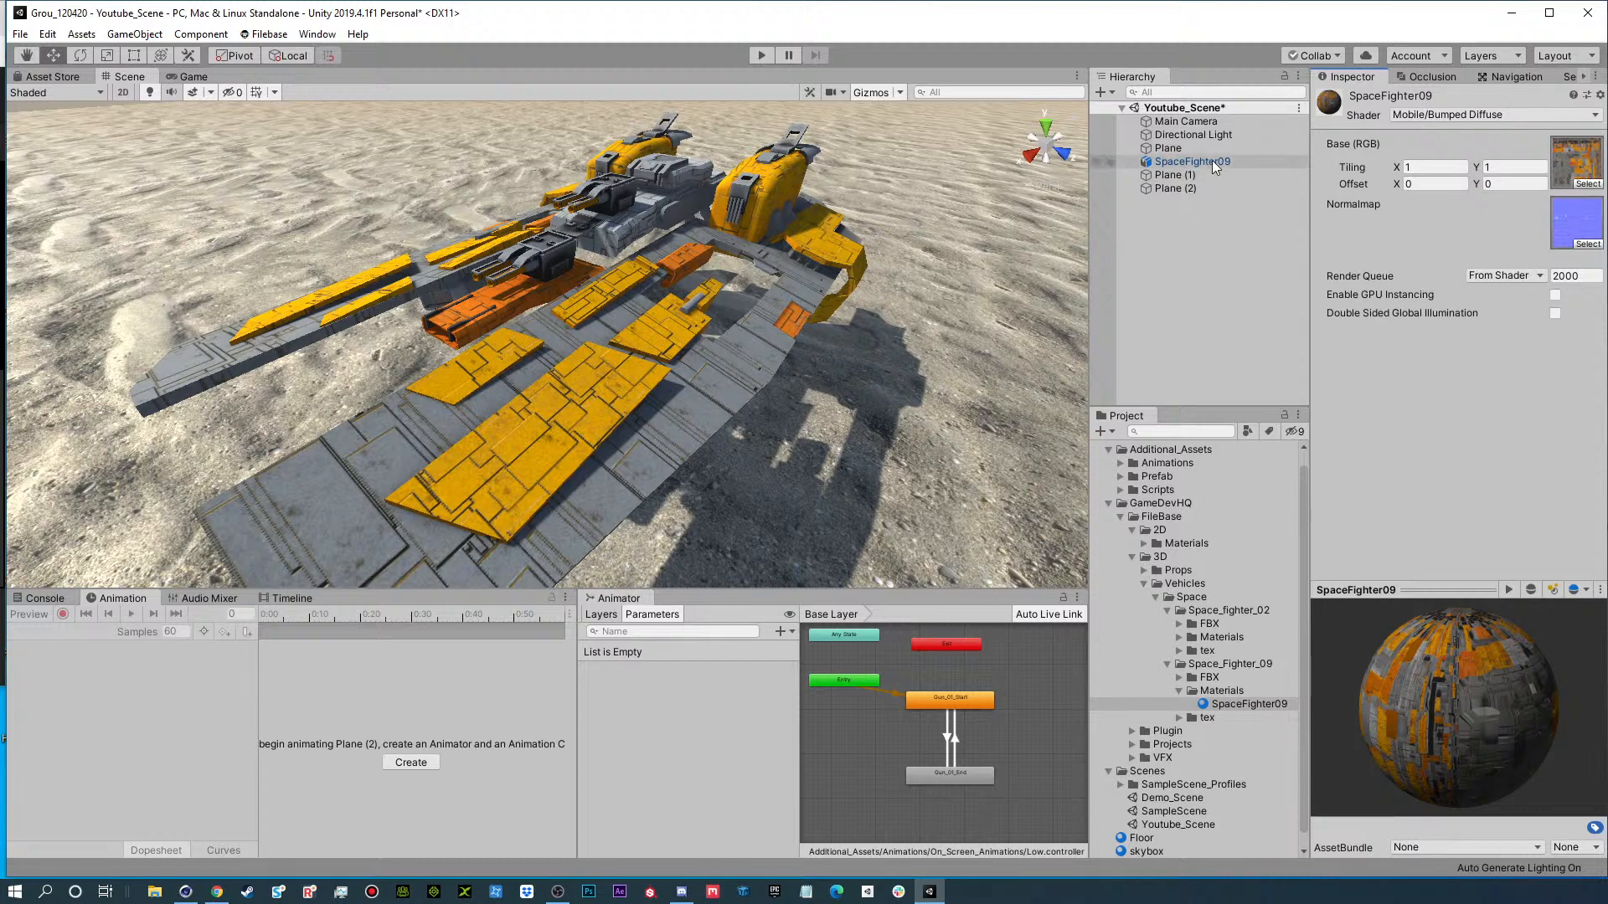
Set the SpaceFighter09 material's shader back to Standard and check the ship's surface from different angles.
click(1459, 112)
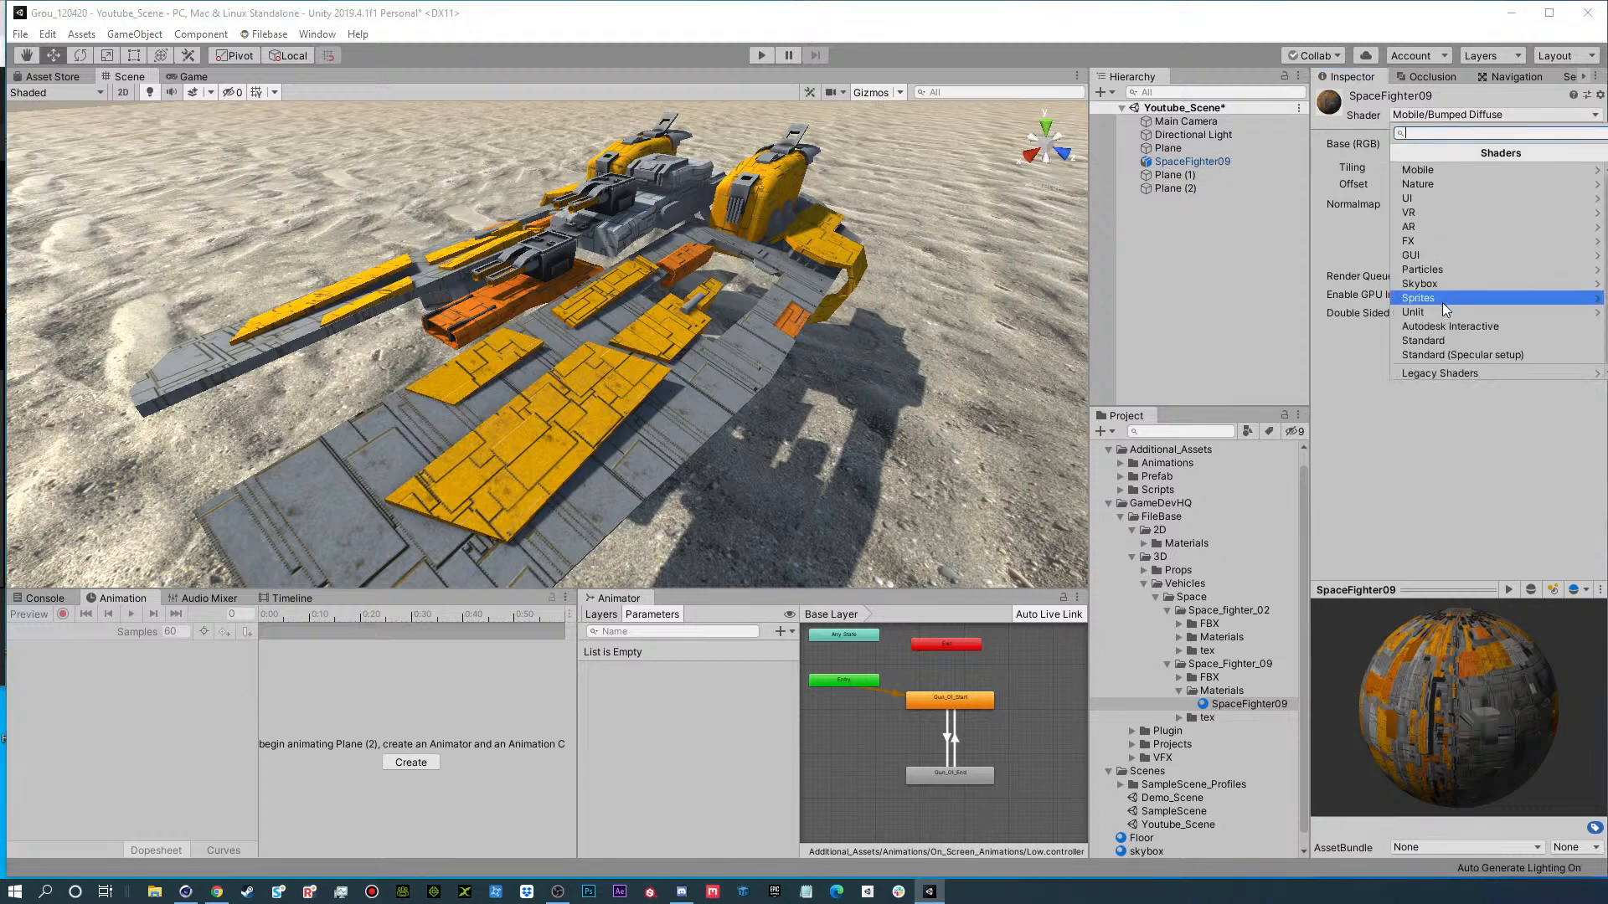
click(1442, 343)
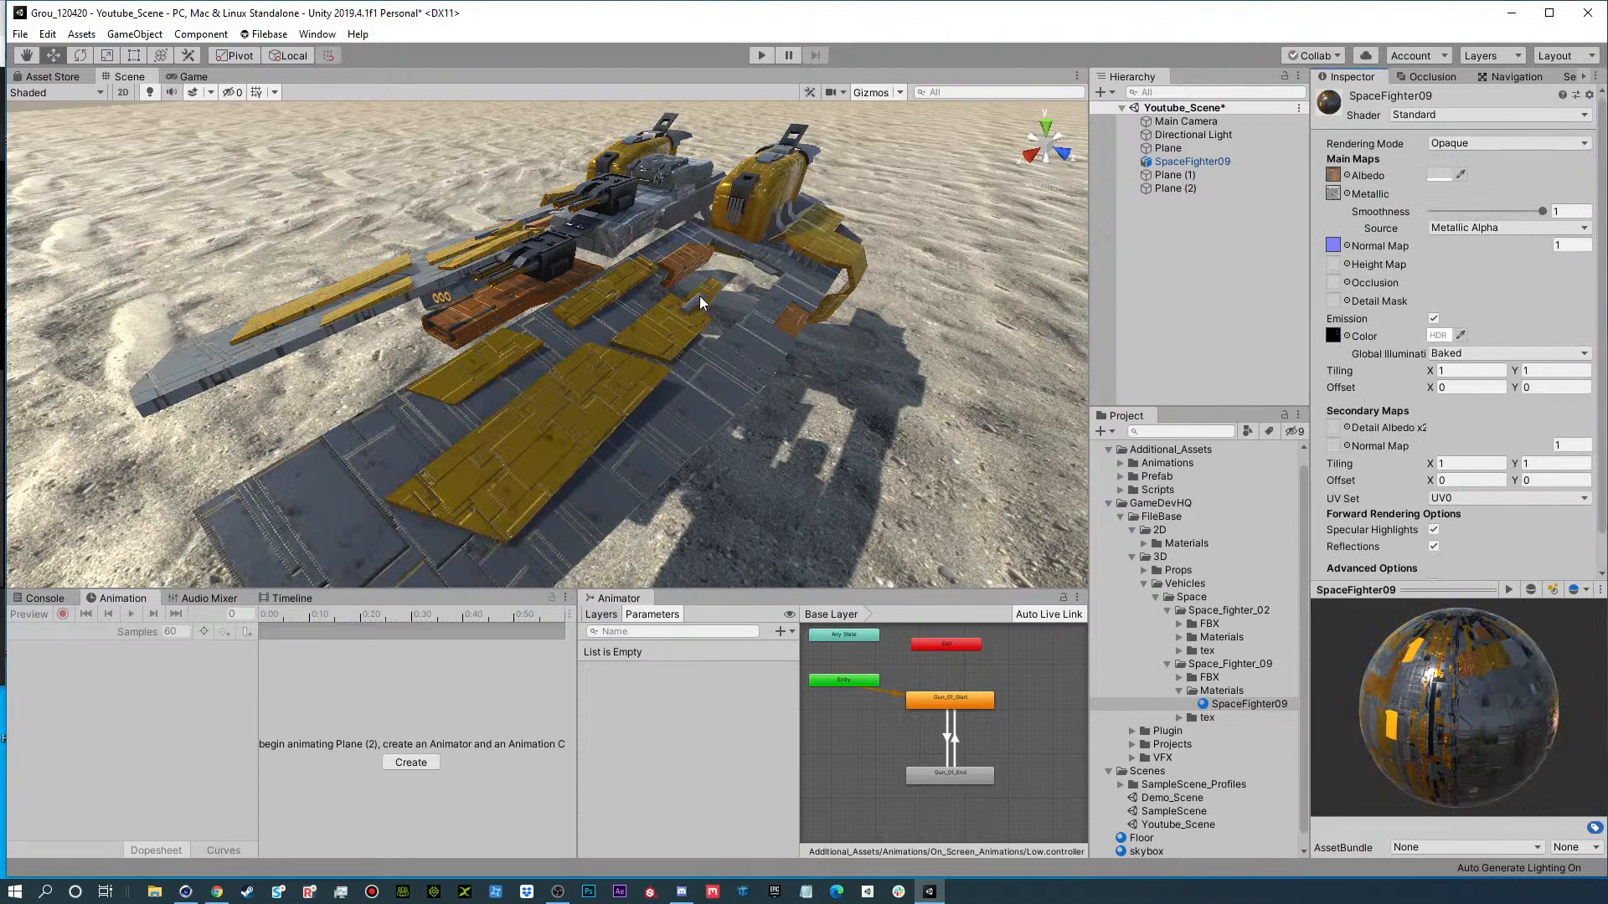
alt+drag(700, 295, 527, 354)
alt+drag(420, 257, 620, 362)
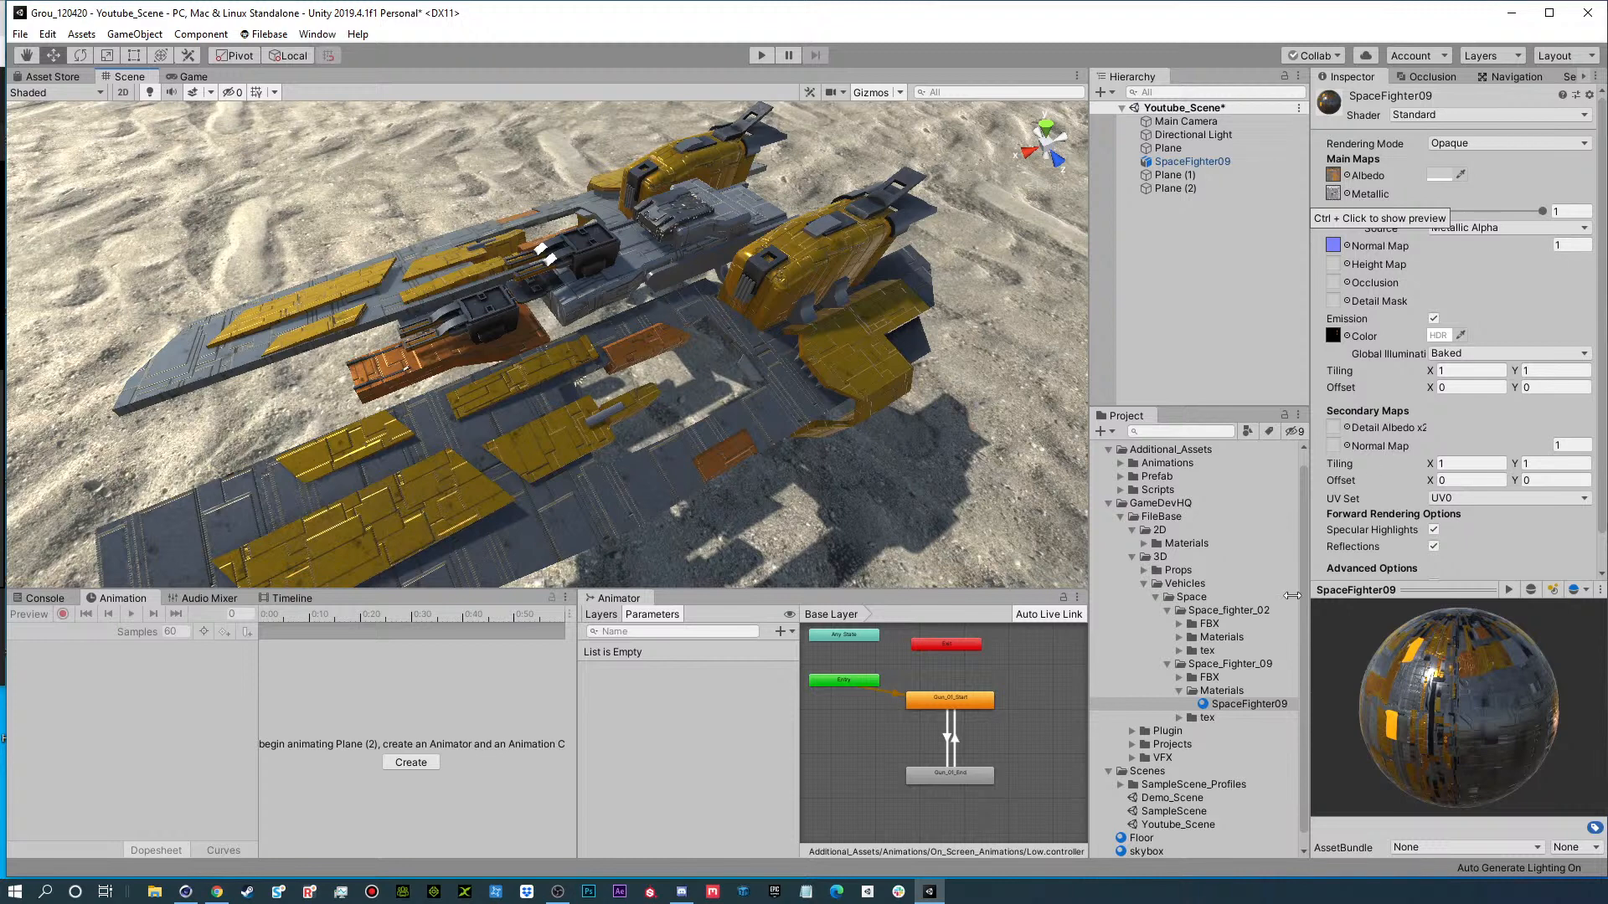
Expand Space_Fighter_09's tex folder and inspect the SpaceFighter09 MetallicSmoothness texture.
click(1180, 717)
scroll(1226, 664, down, 2)
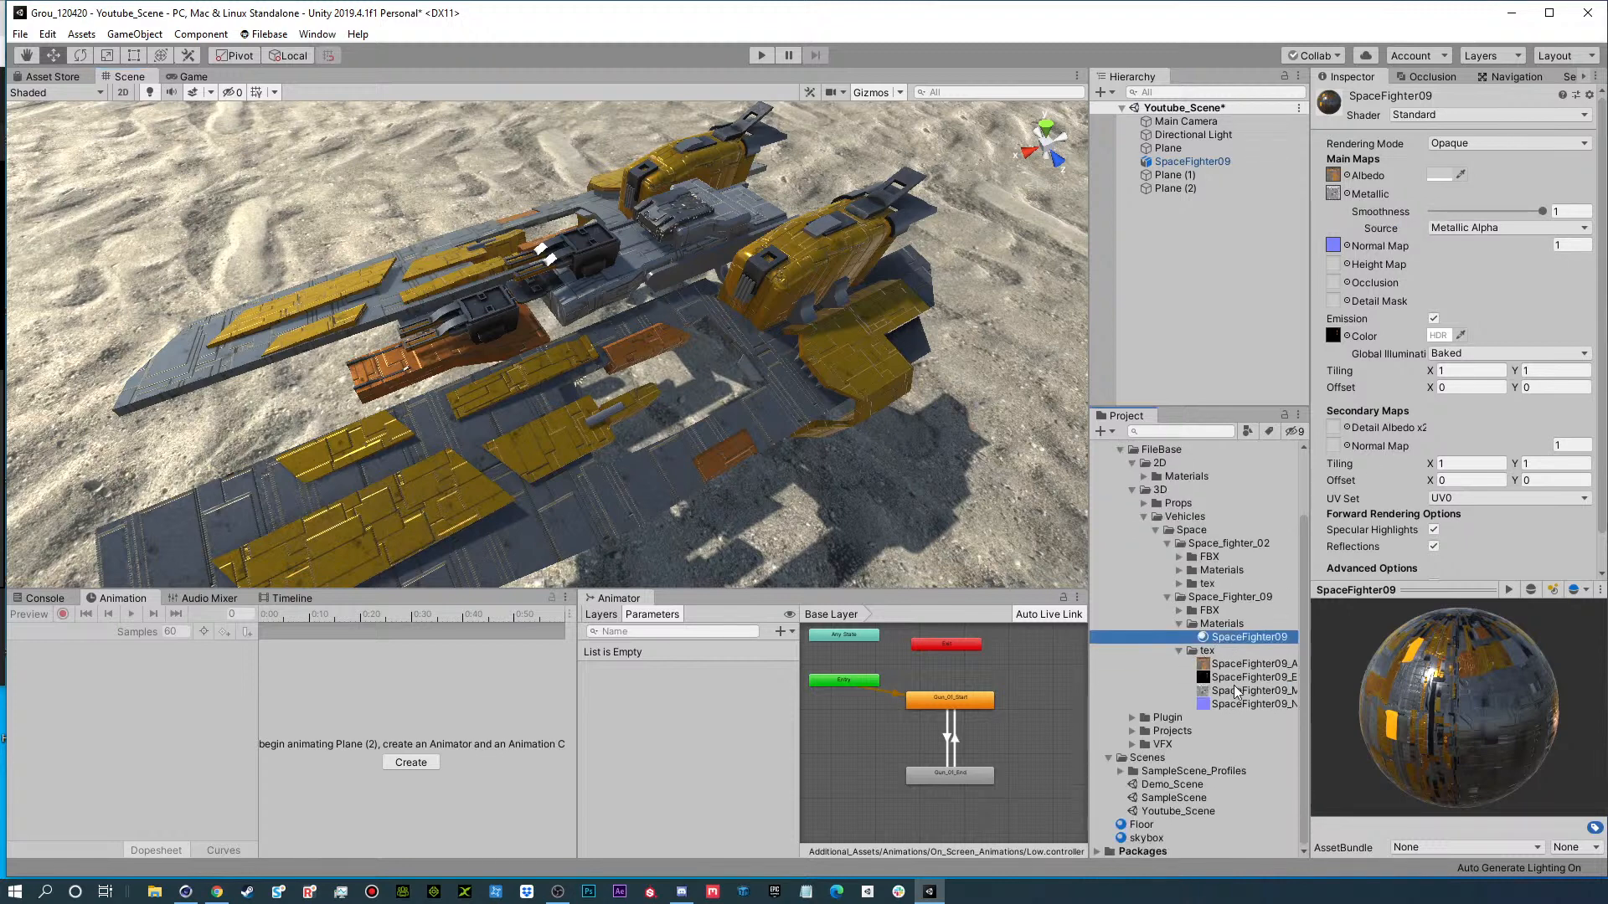
click(1237, 691)
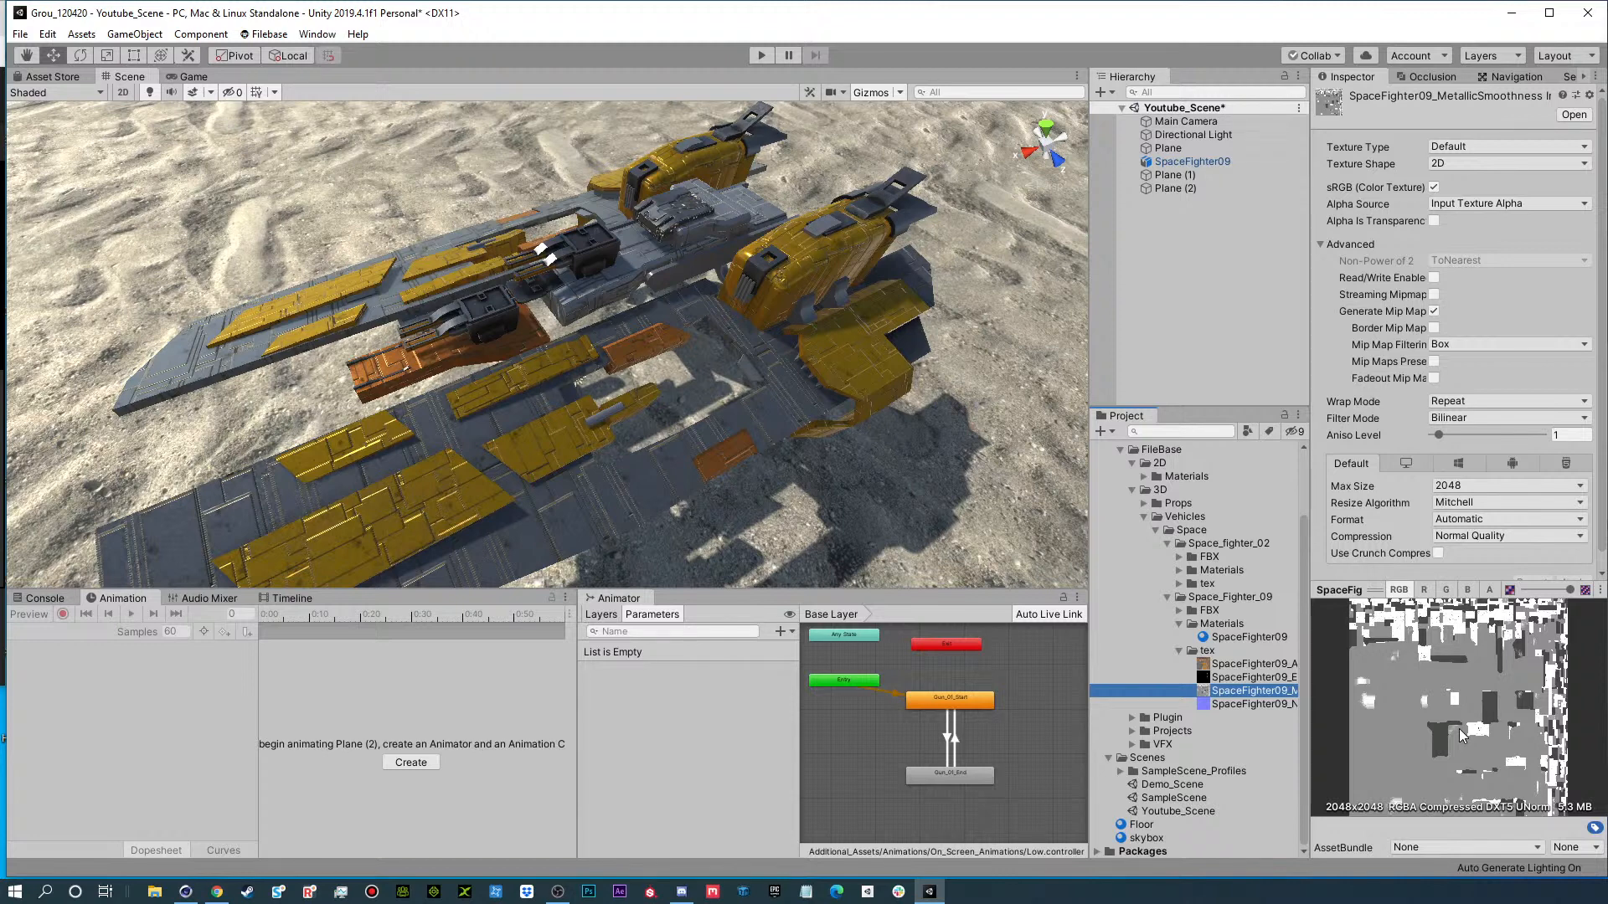
Compare the alpha and RGB channels of the SpaceFighter09 MetallicSmoothness texture in its preview.
click(1489, 590)
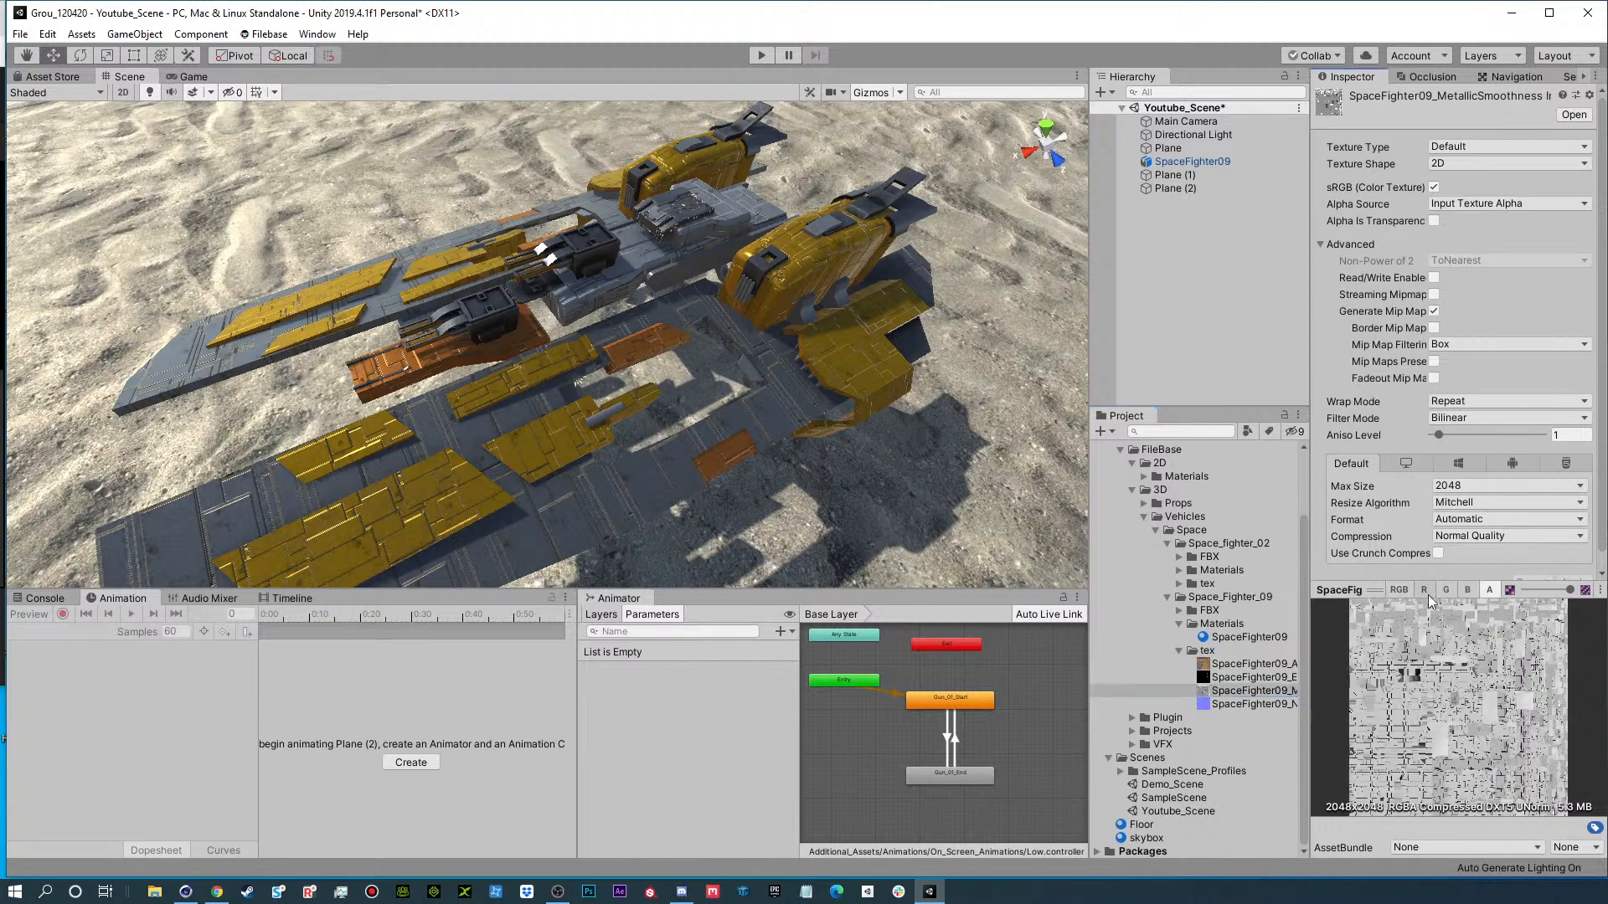
click(1397, 589)
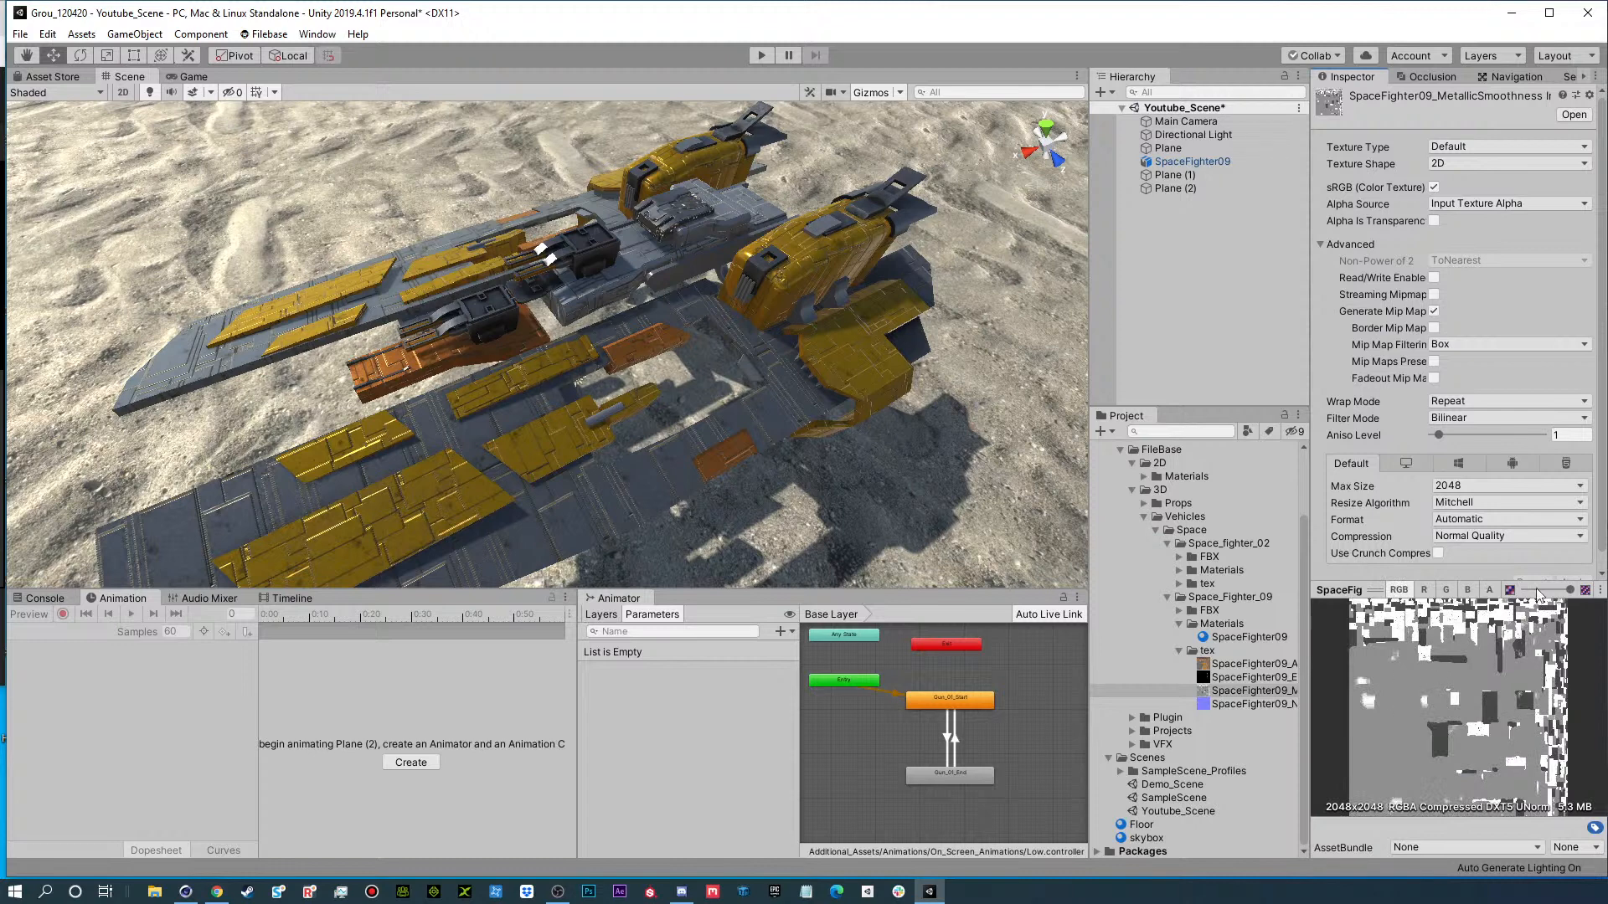
click(1489, 591)
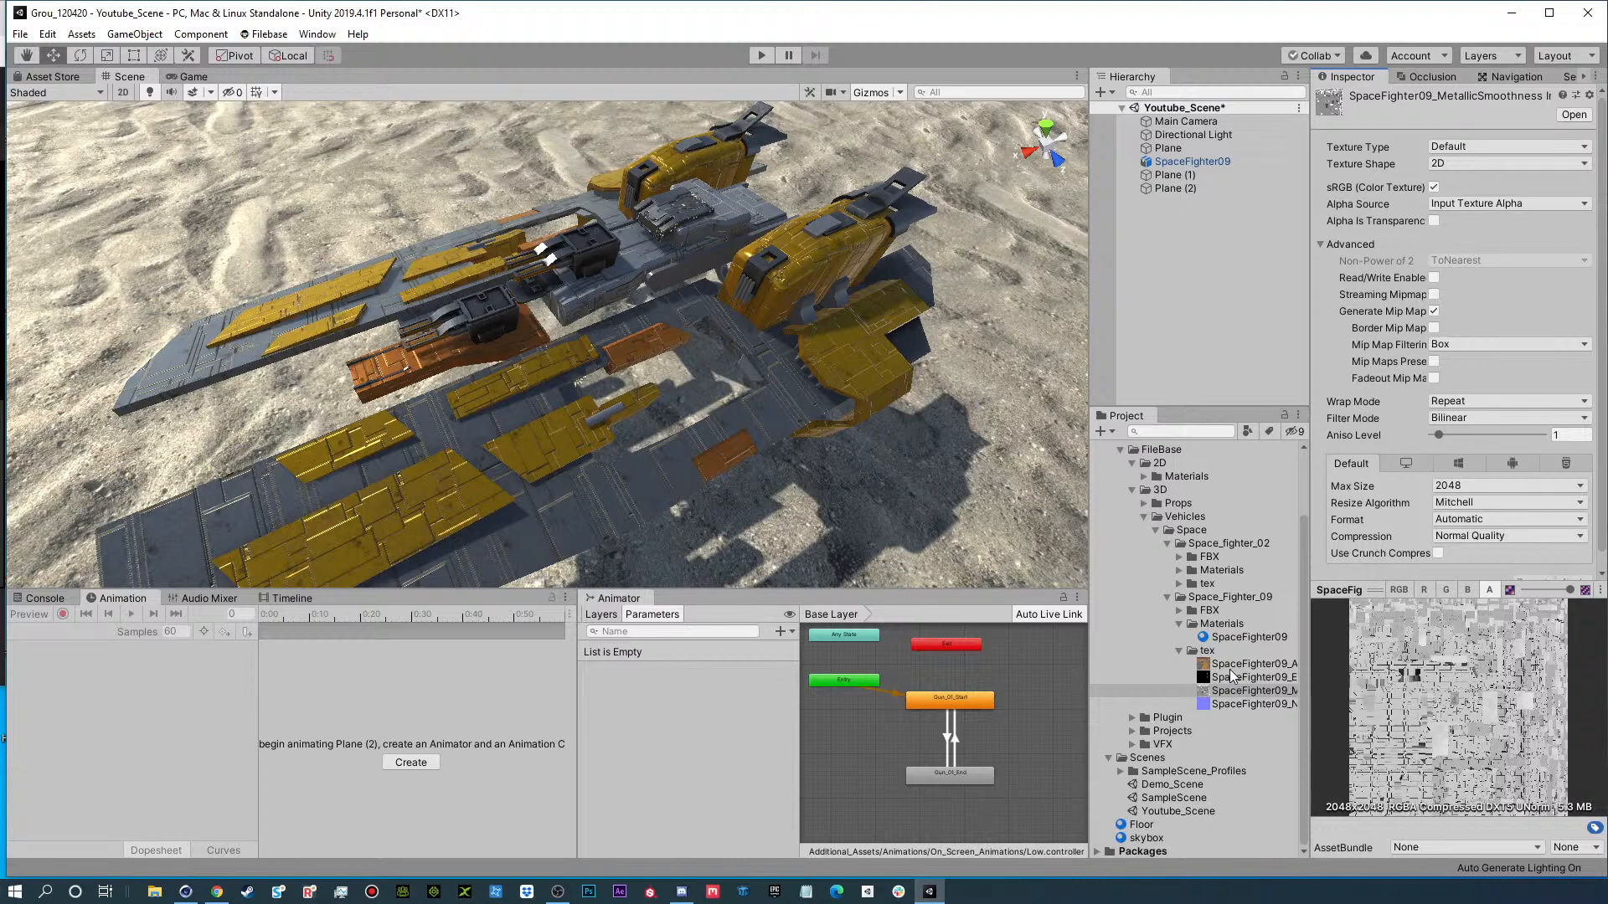
Inspect the SpaceFighter09 albedo, emission and normal textures, and collapse the tex and Materials folders of Space_Fighter_09.
scroll(643, 439, down, 3)
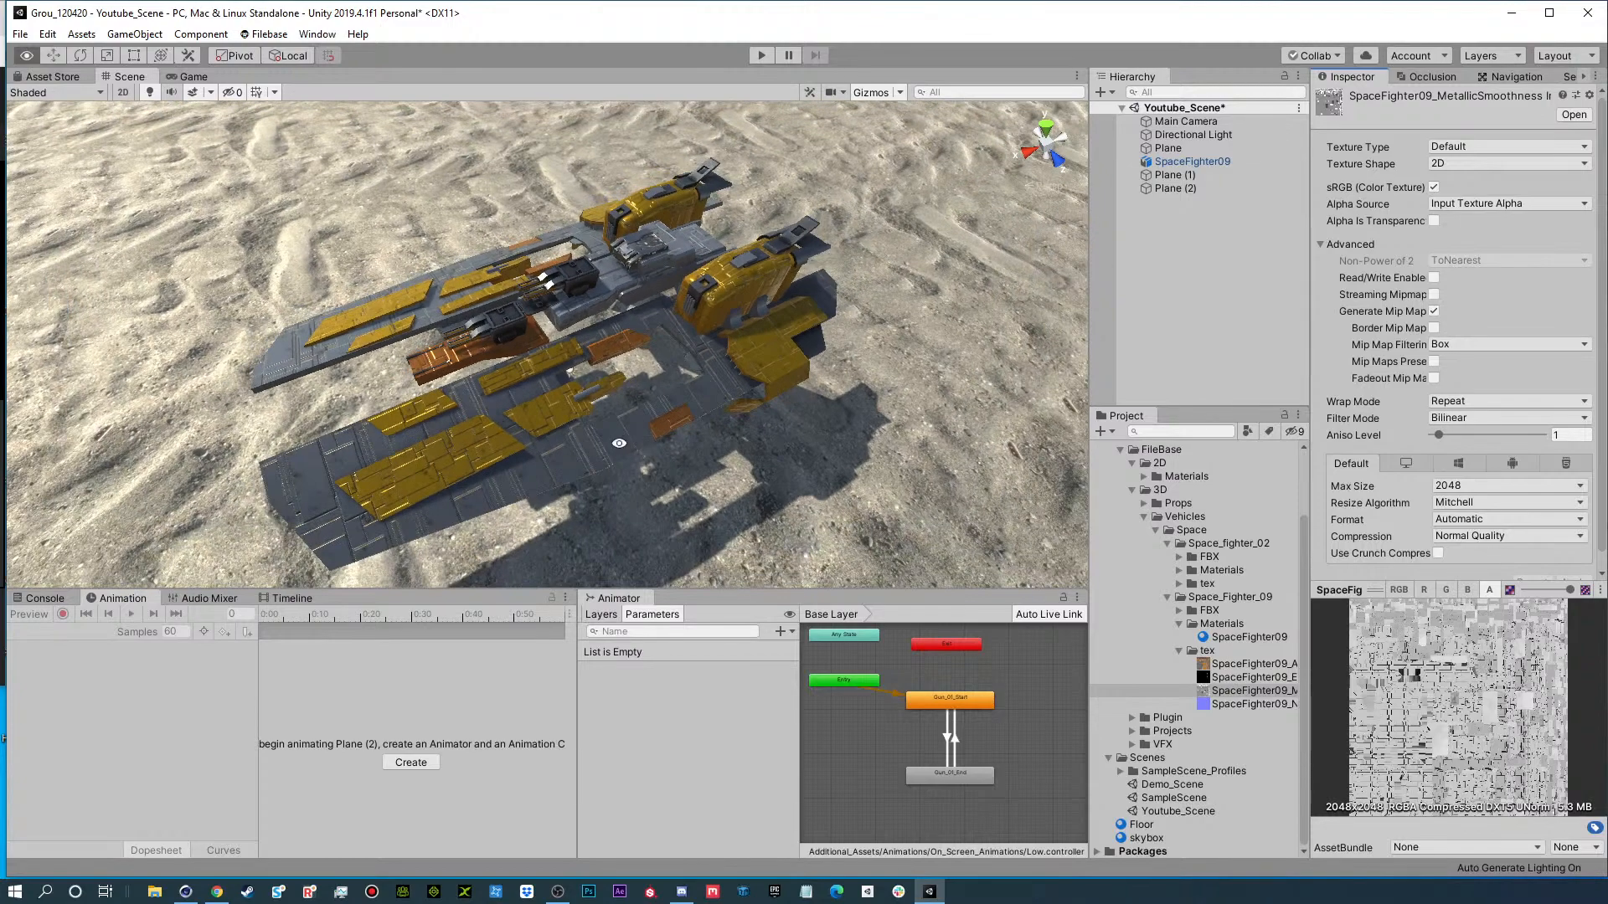
alt+drag(643, 439, 592, 335)
alt+scroll(670, 344, down, 5)
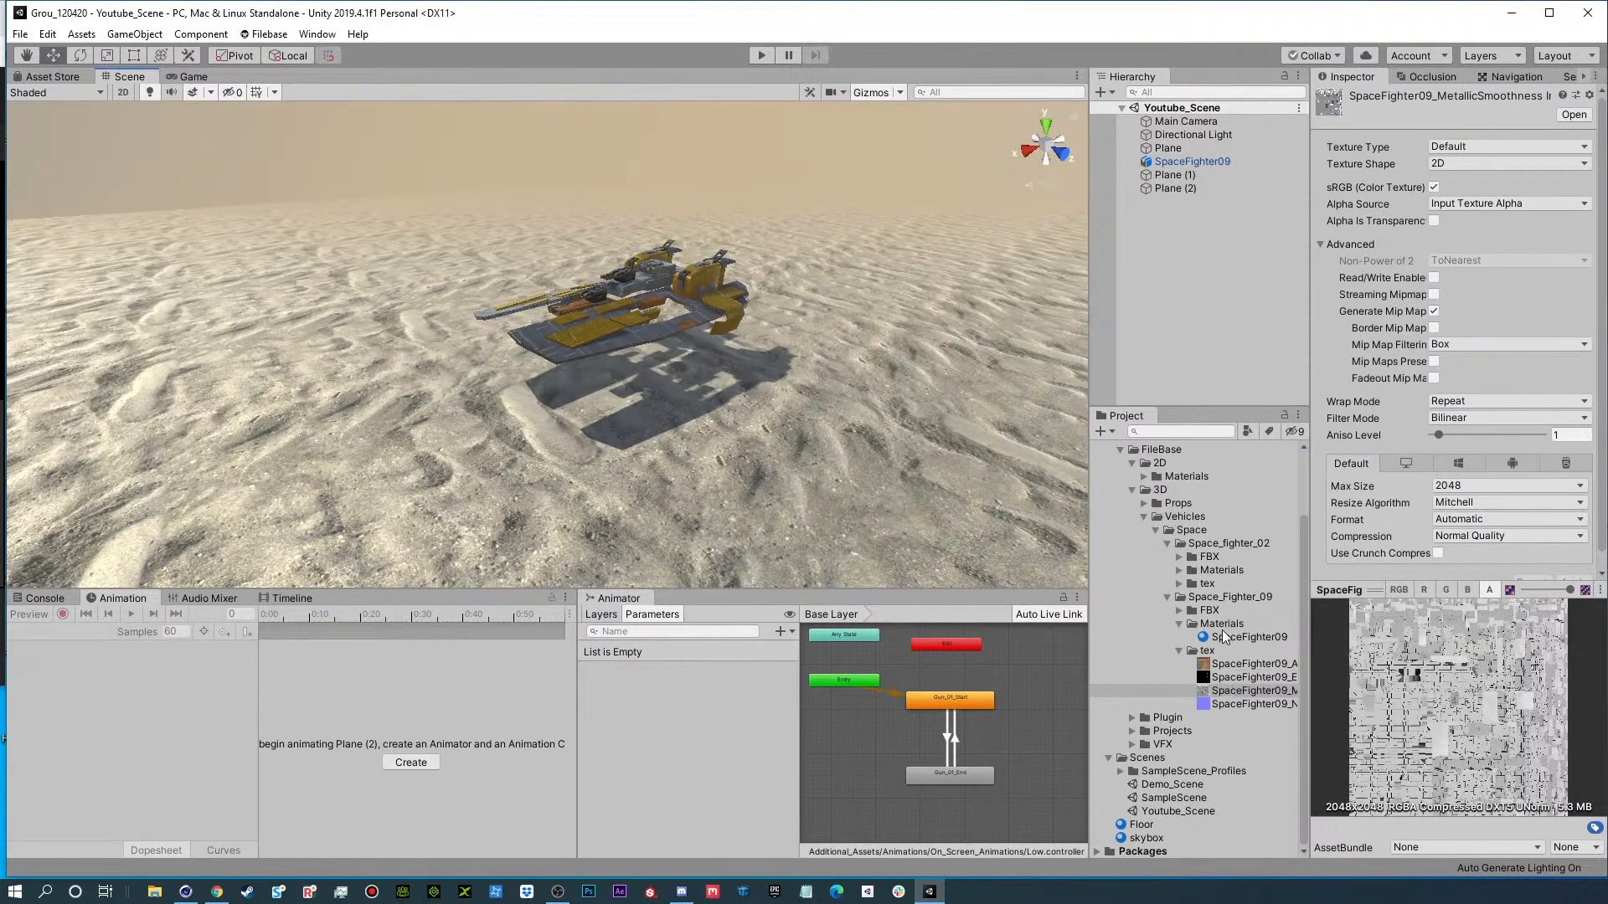
click(1227, 664)
click(1227, 678)
click(1228, 704)
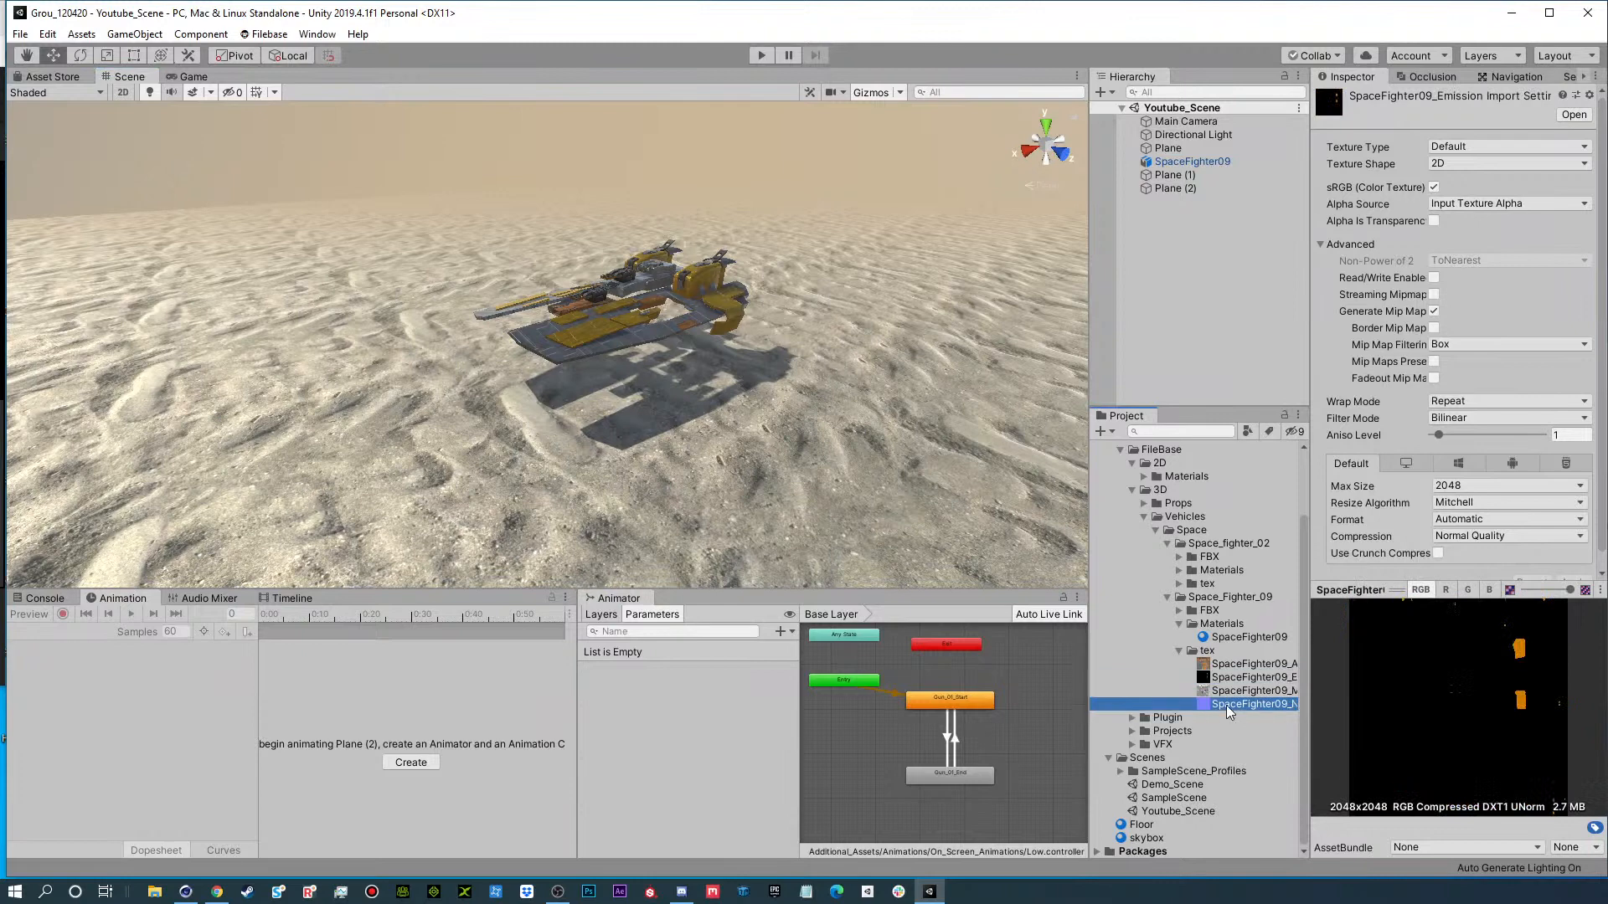
click(1179, 651)
click(1175, 679)
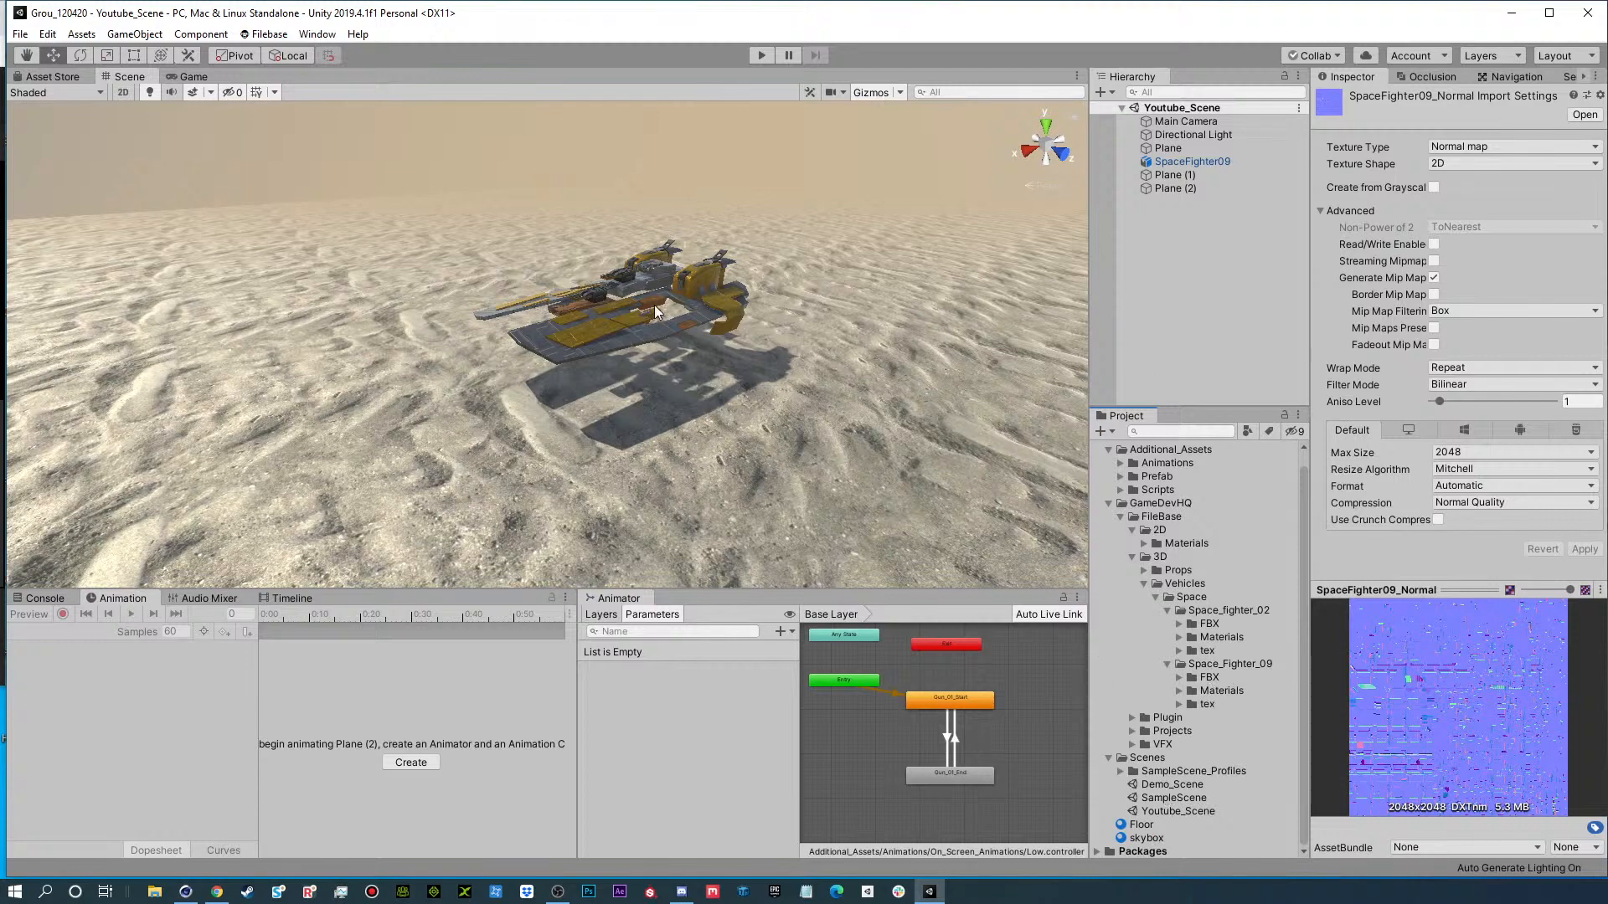
Create an empty GameObject at the root of Youtube_Scene and reset its position to 0, 0, 0.
key(w)
right_drag(602, 296, 811, 283)
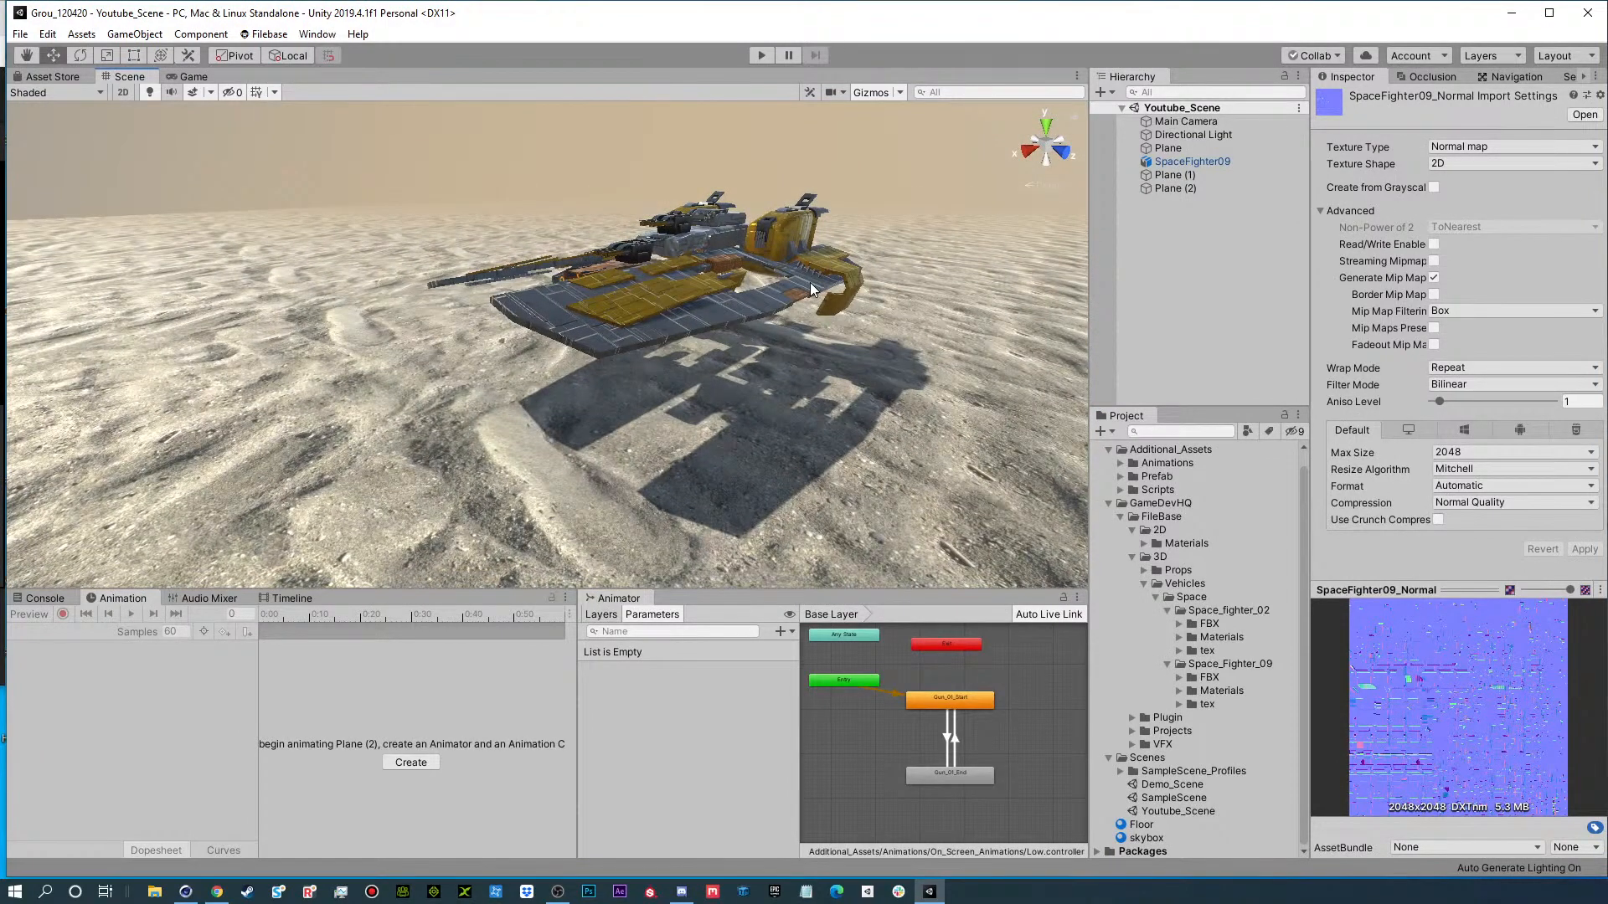
click(1164, 252)
click(1100, 92)
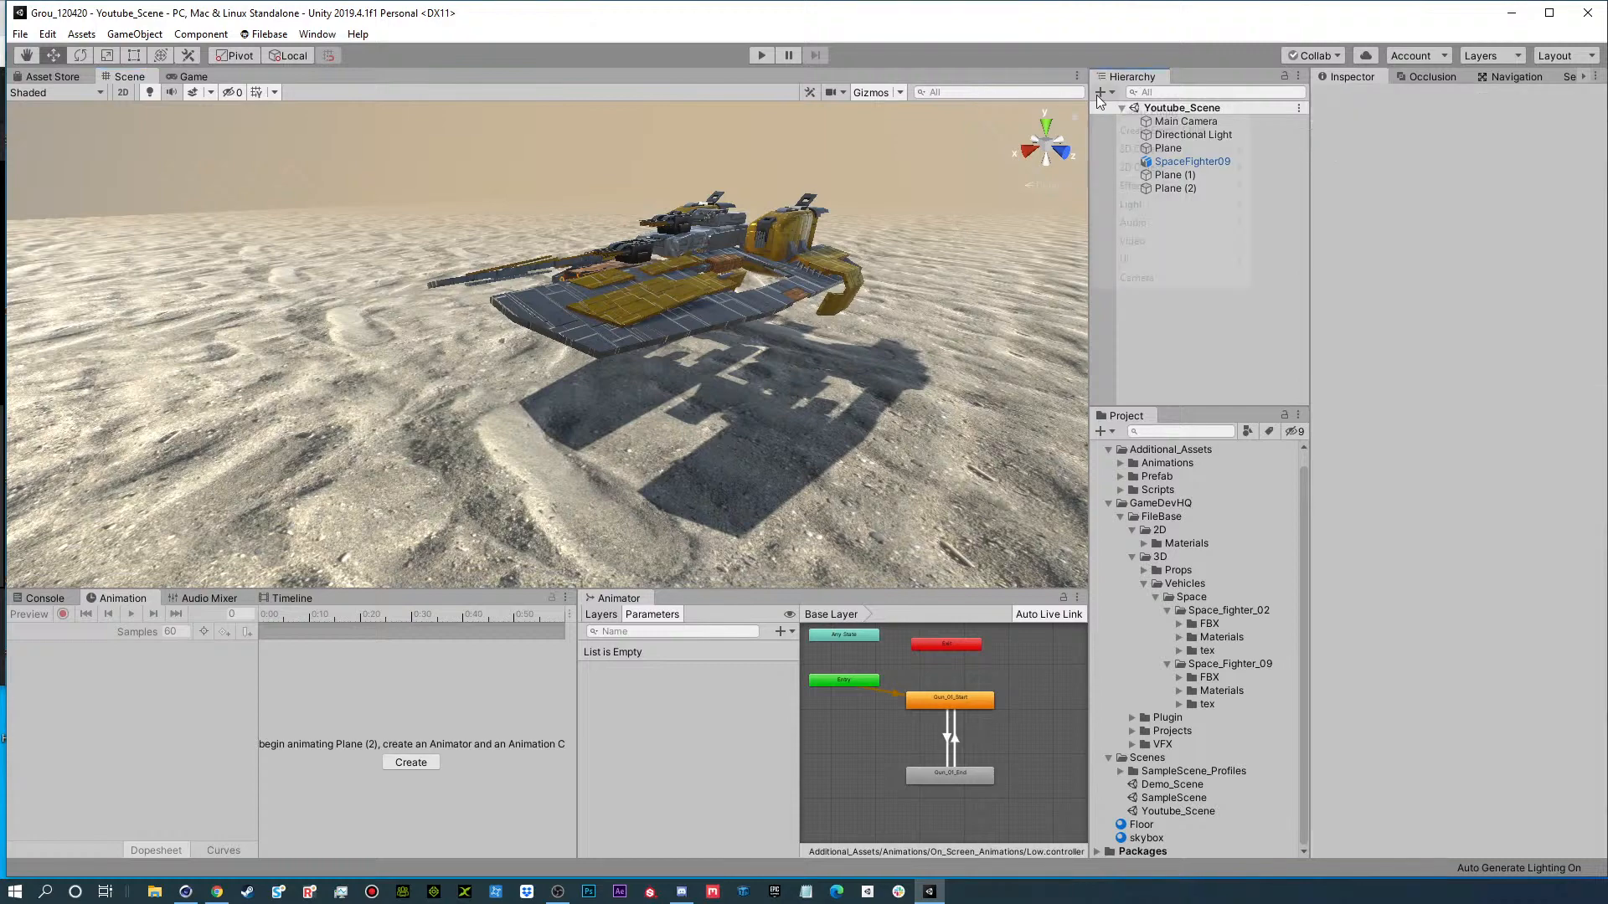
click(1140, 113)
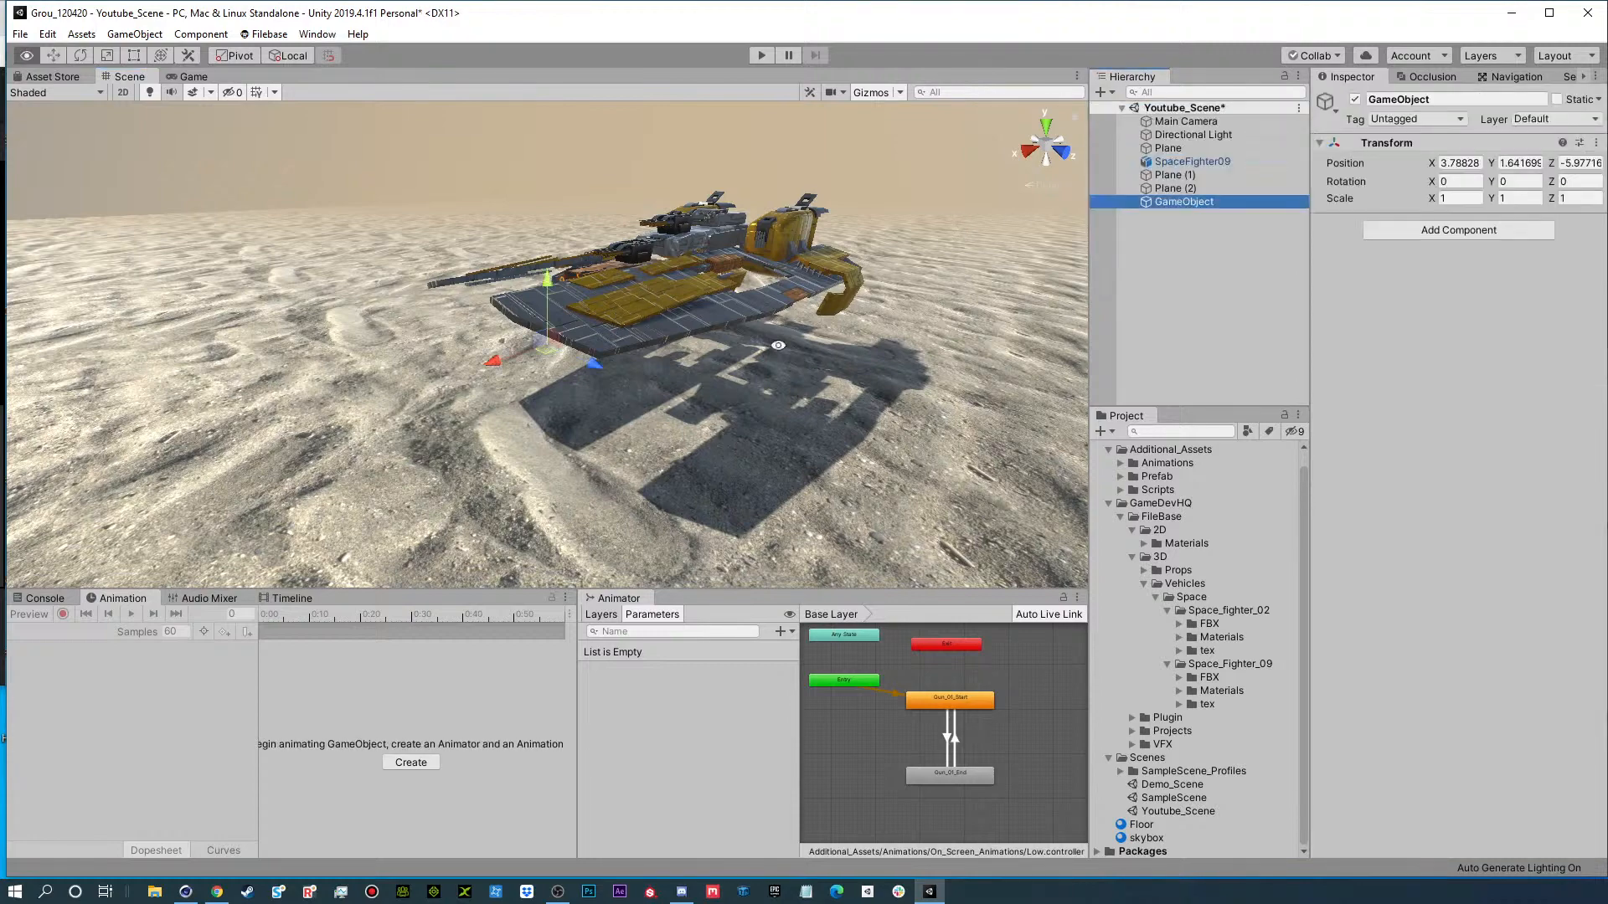
key(f)
click(1183, 162)
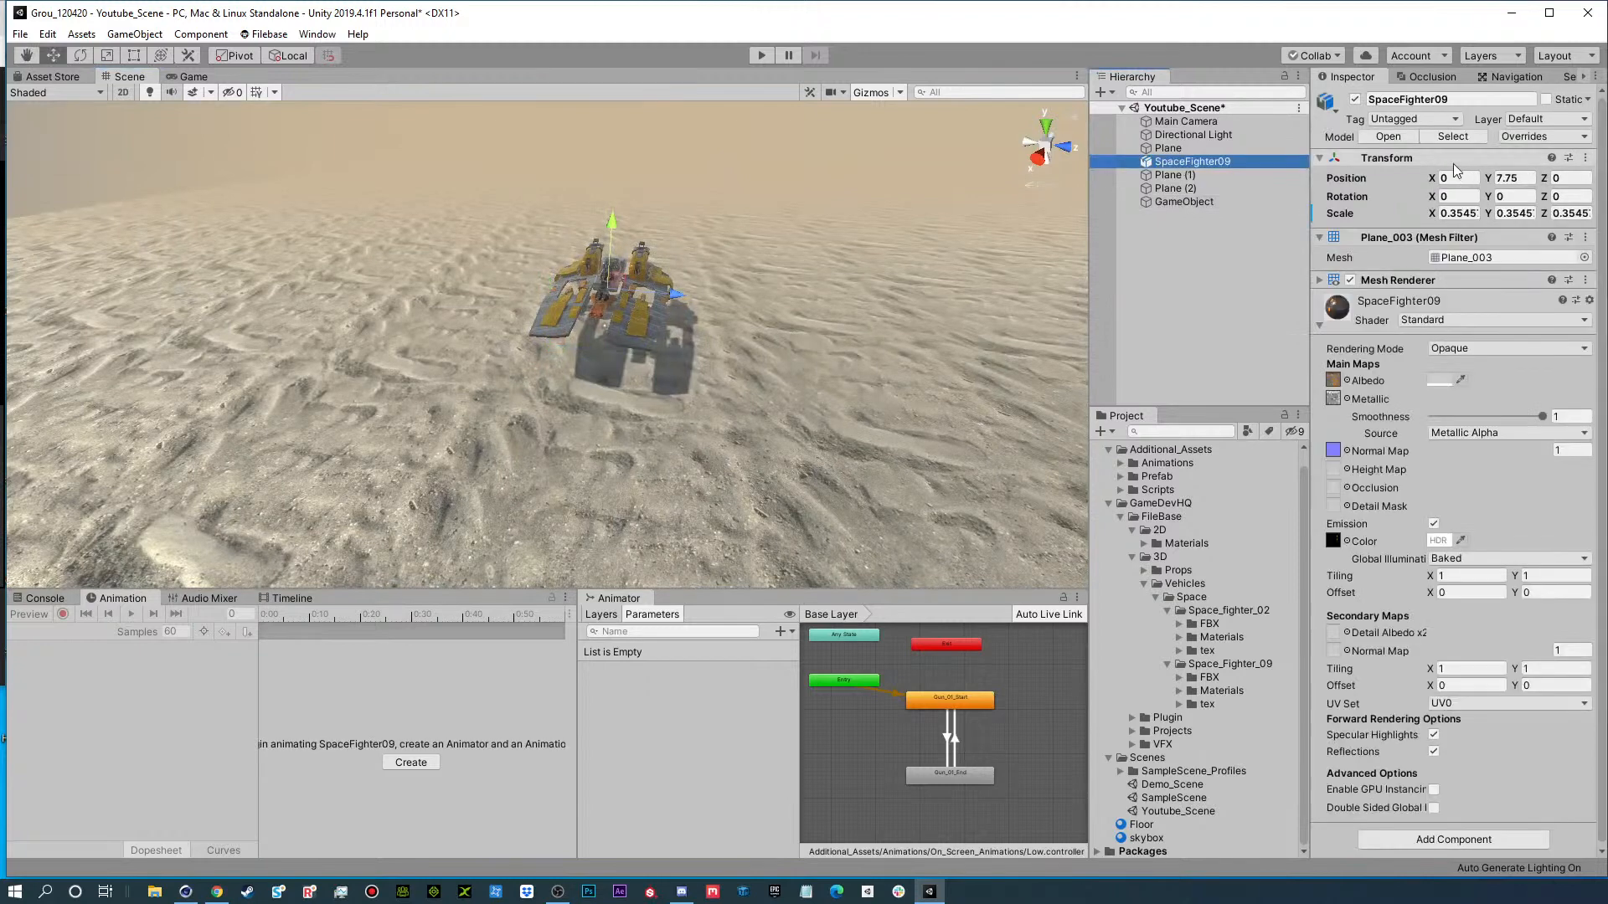
click(1214, 202)
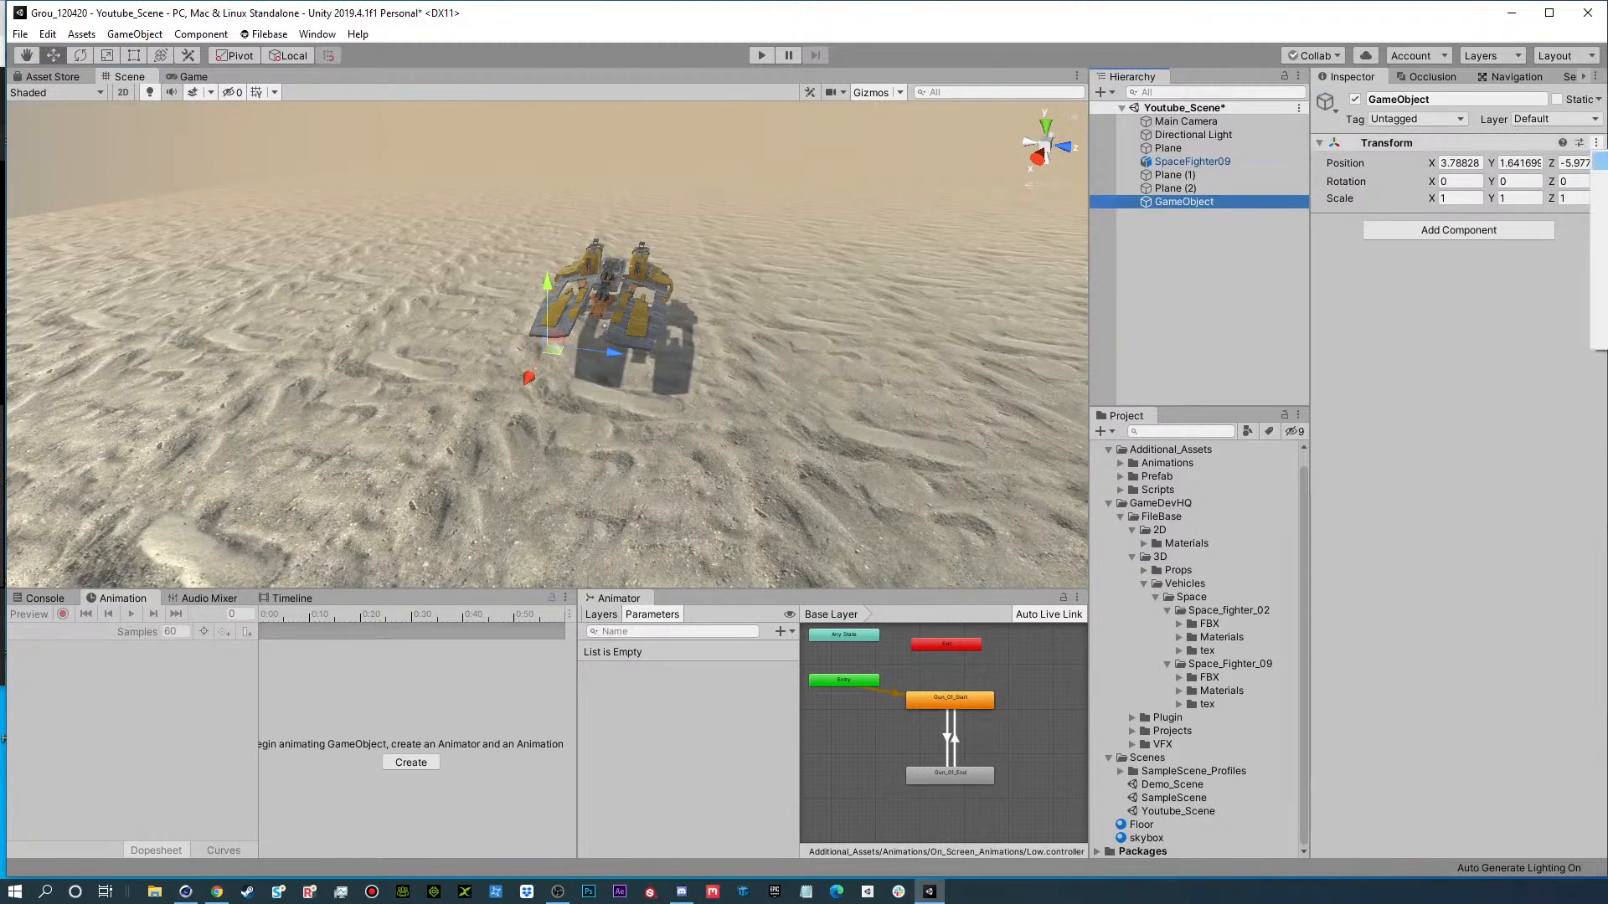
click(1601, 161)
alt+drag(921, 331, 567, 266)
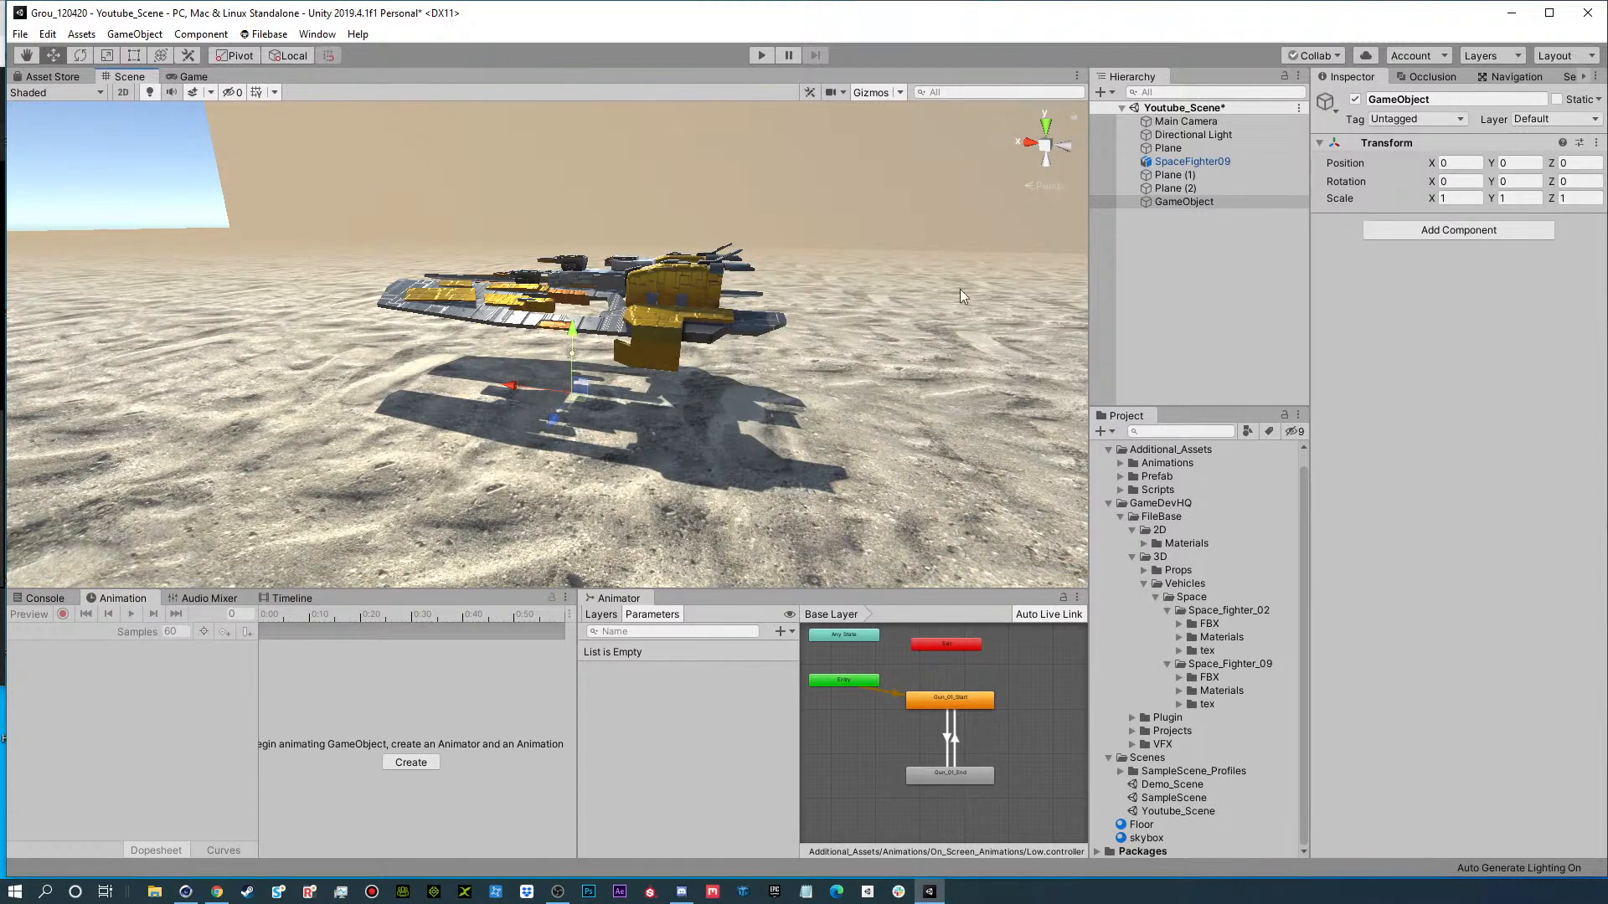
Collapse the ship's material properties and make SpaceFighter09 a child of the empty GameObject.
click(1197, 162)
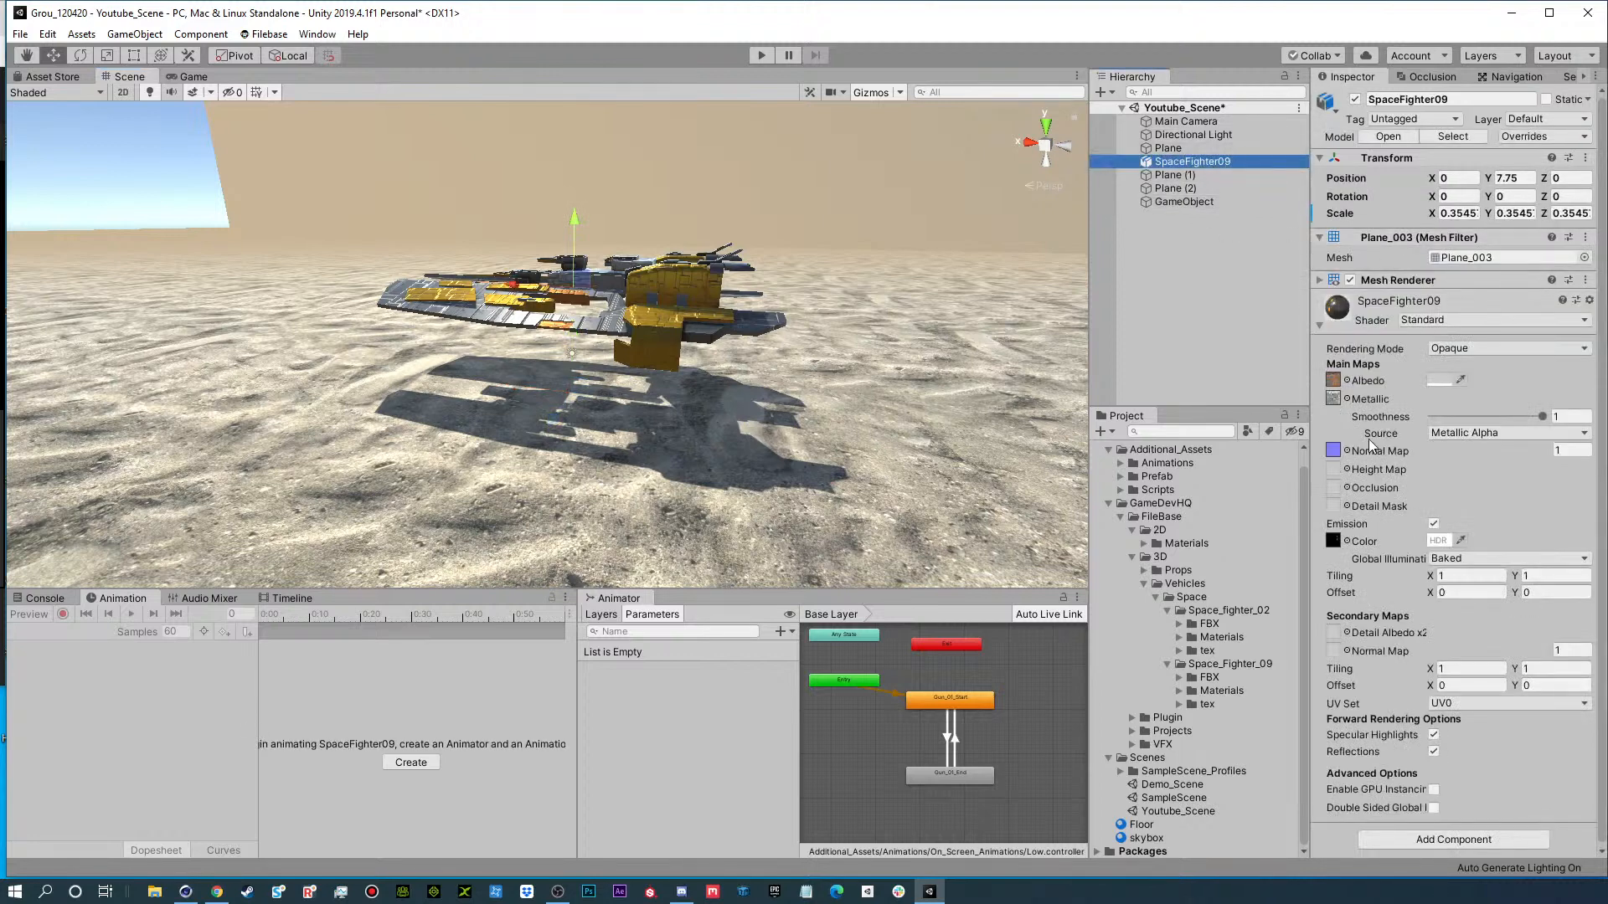
click(1320, 324)
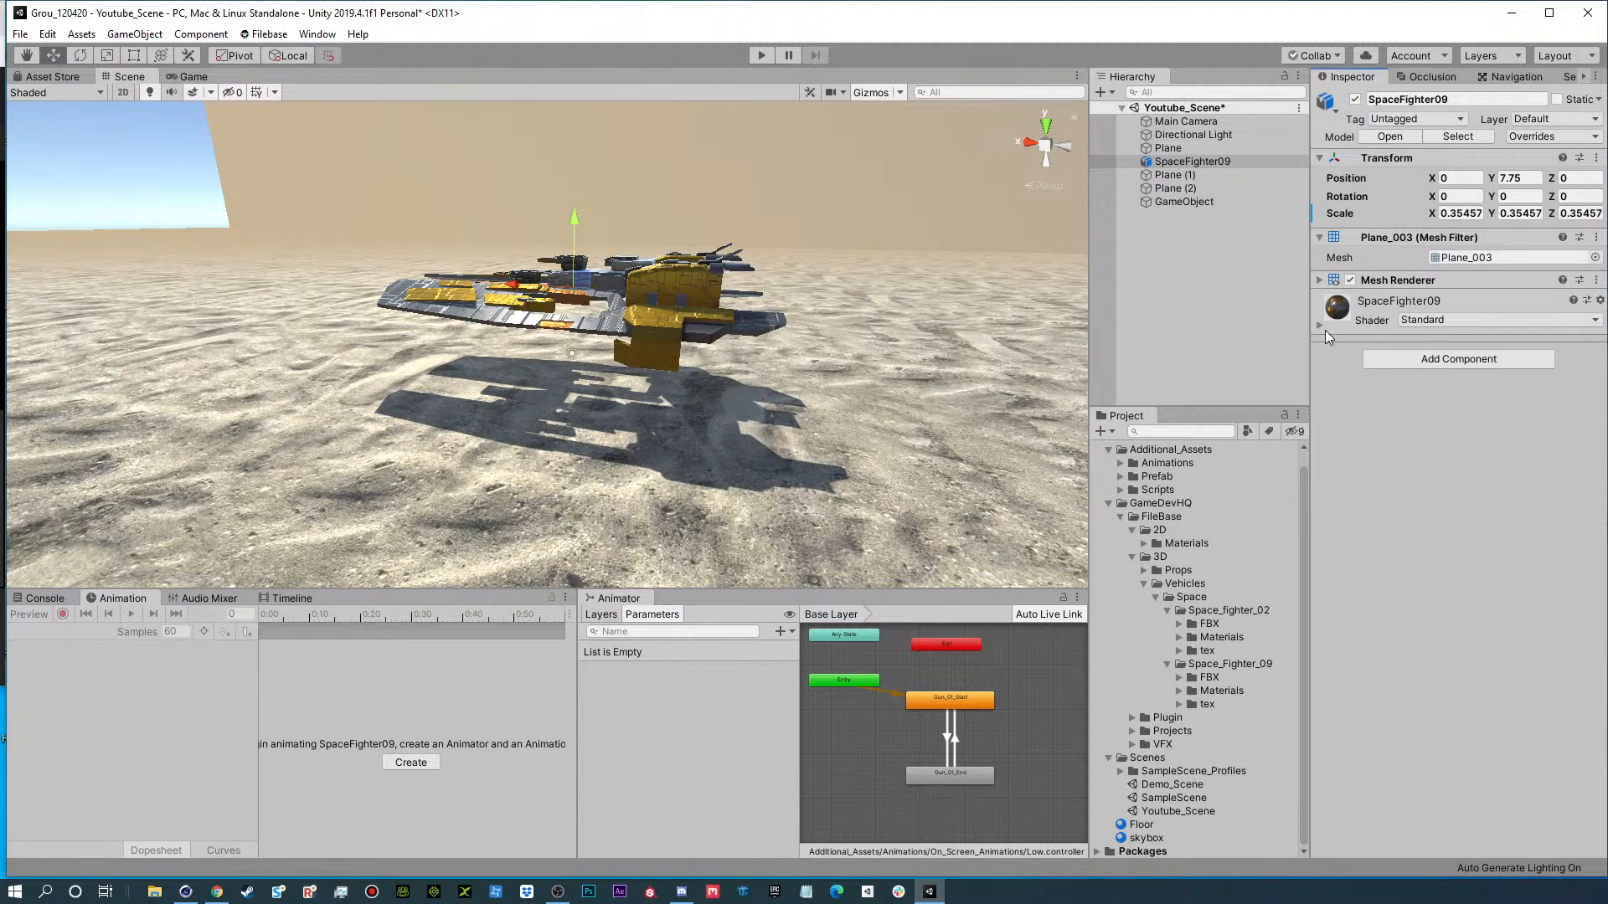
click(1188, 201)
drag(1181, 160, 1206, 192)
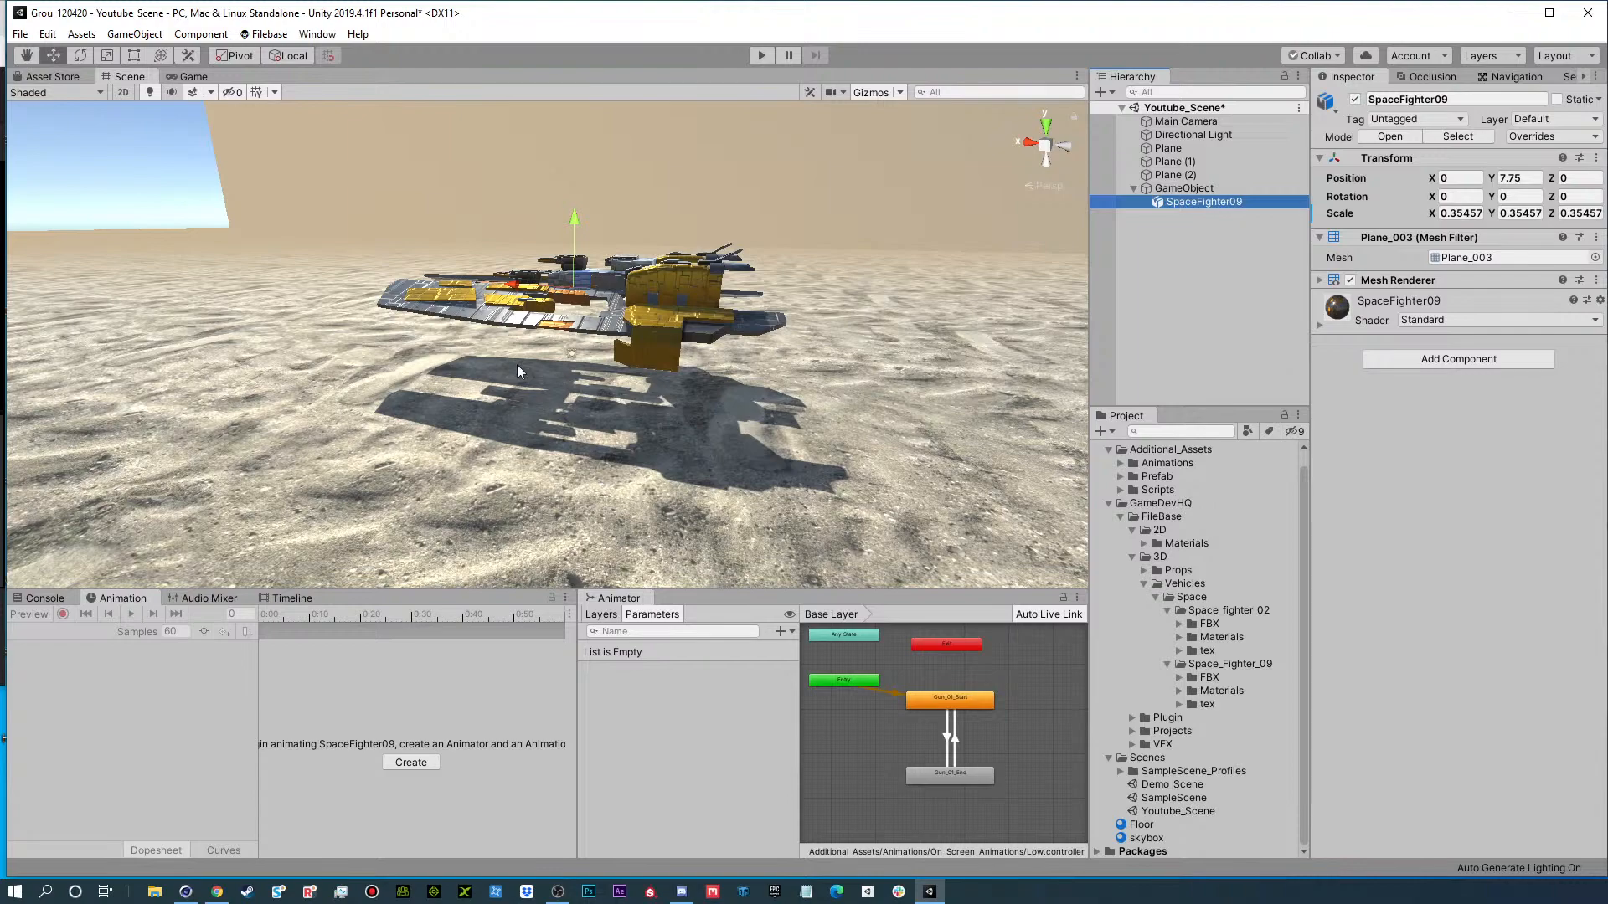
scroll(536, 362, up, 4)
alt+drag(520, 251, 486, 333)
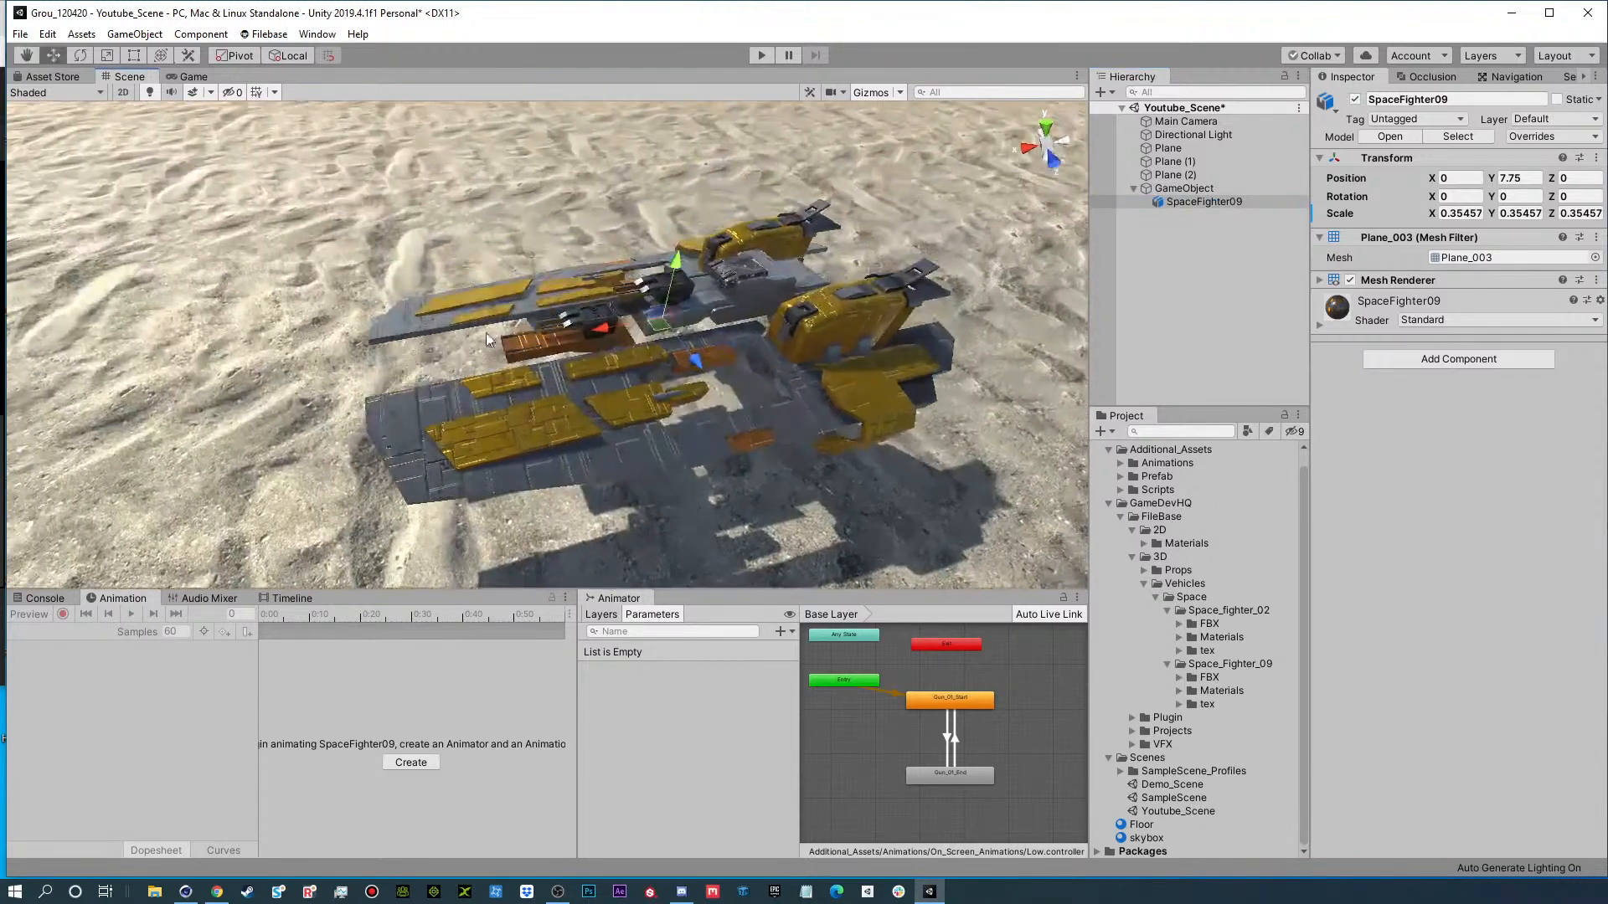
alt+drag(732, 378, 800, 295)
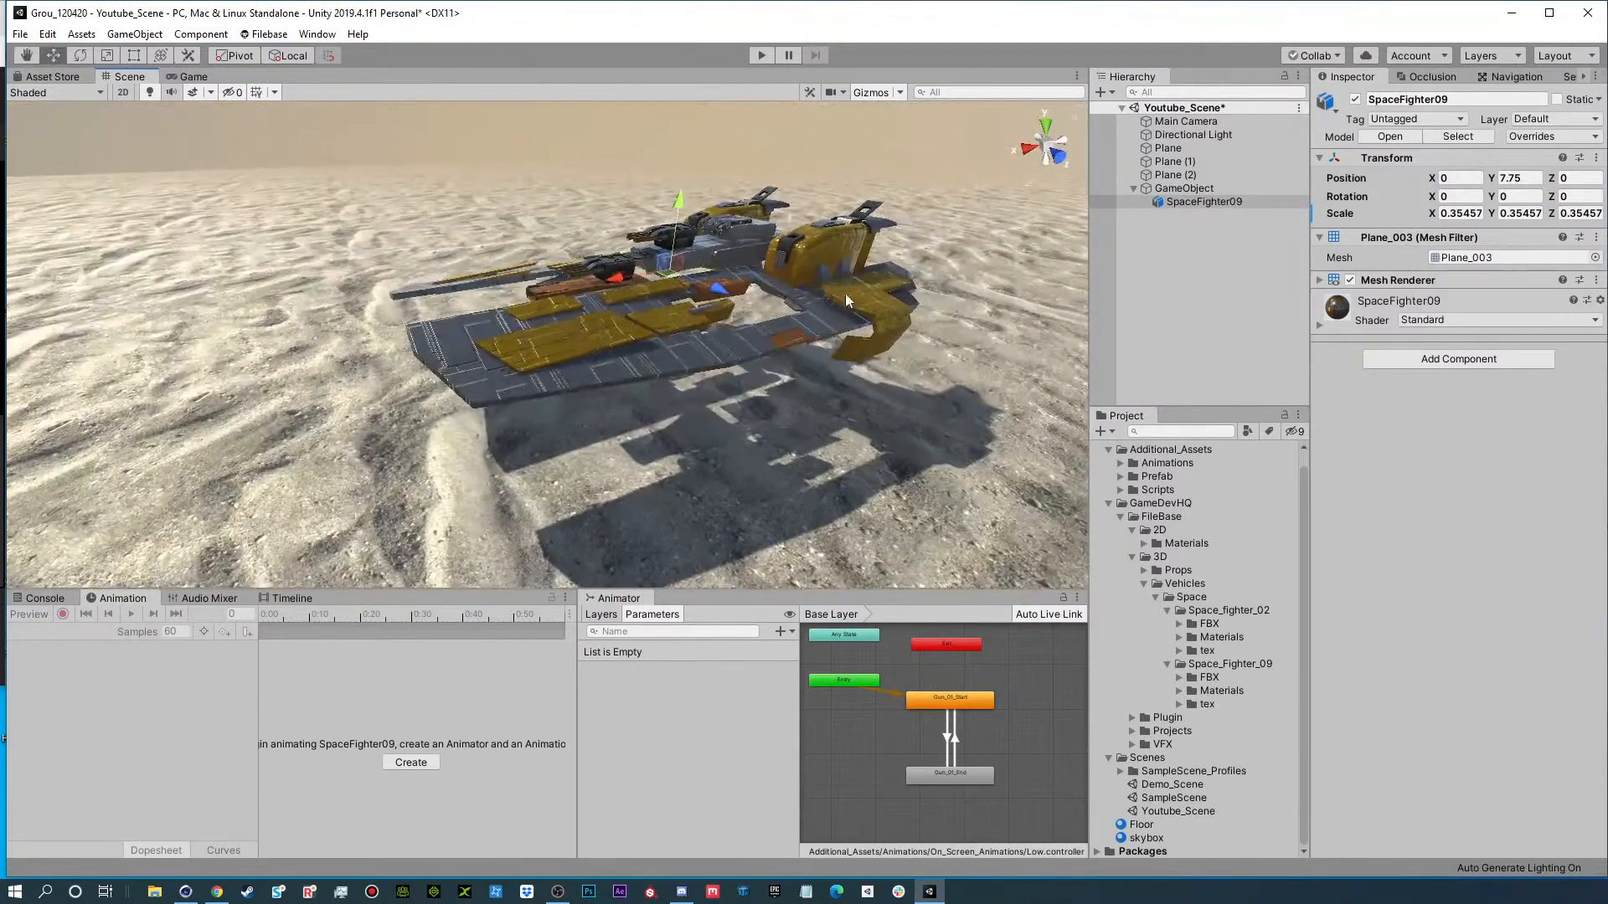
Rename the ship's parent GameObject to SpaceFighter_Position.
click(1197, 190)
click(1200, 203)
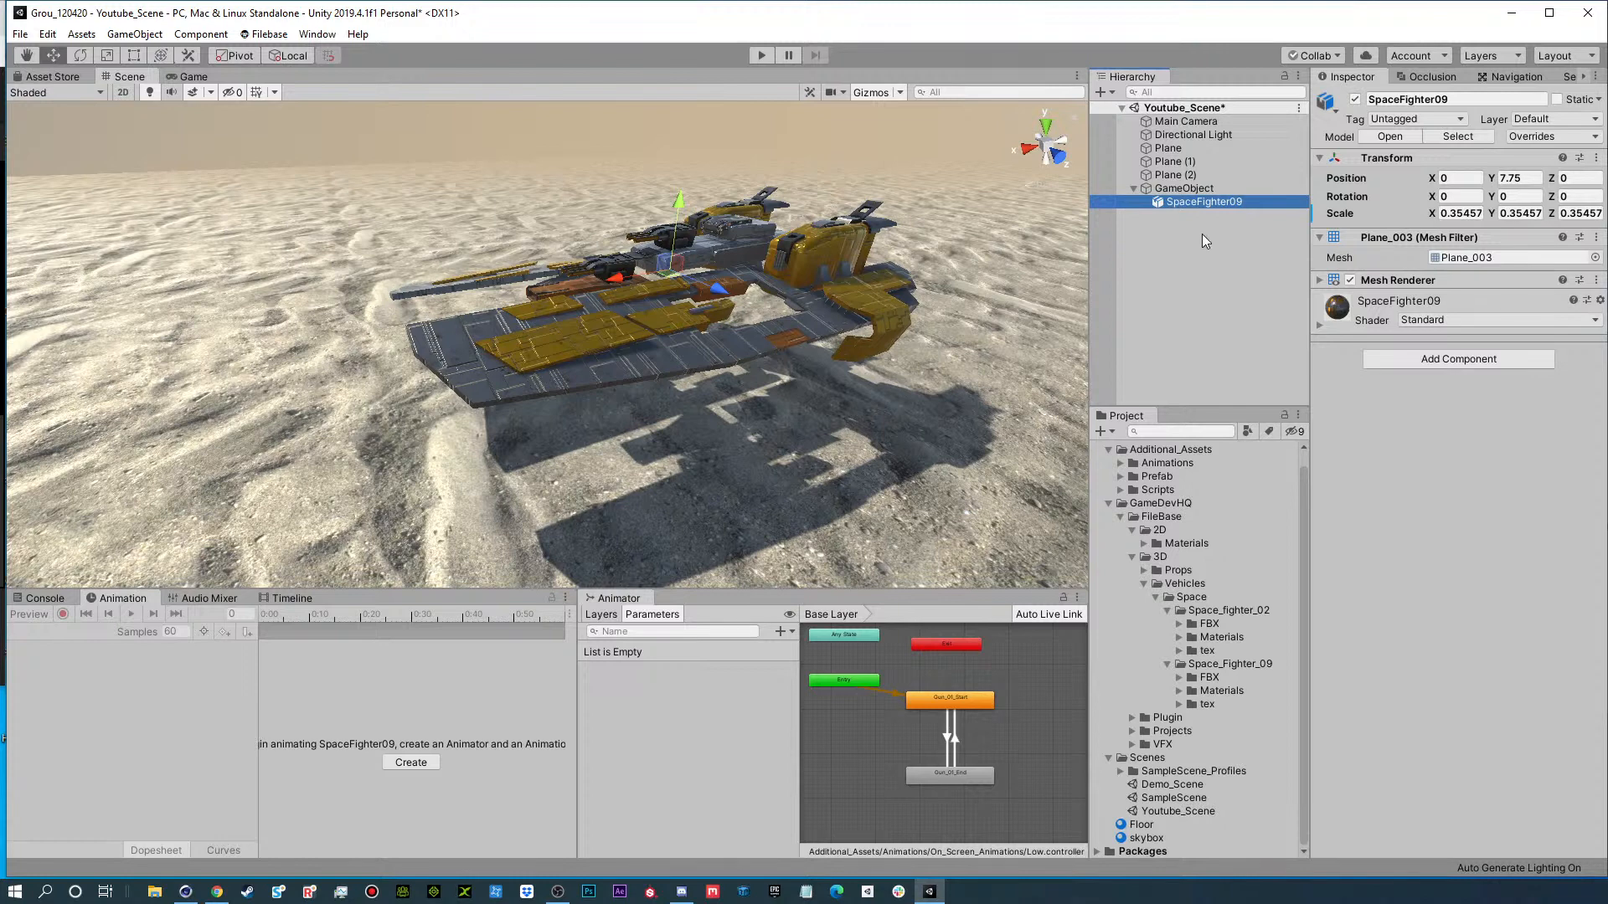
click(1196, 189)
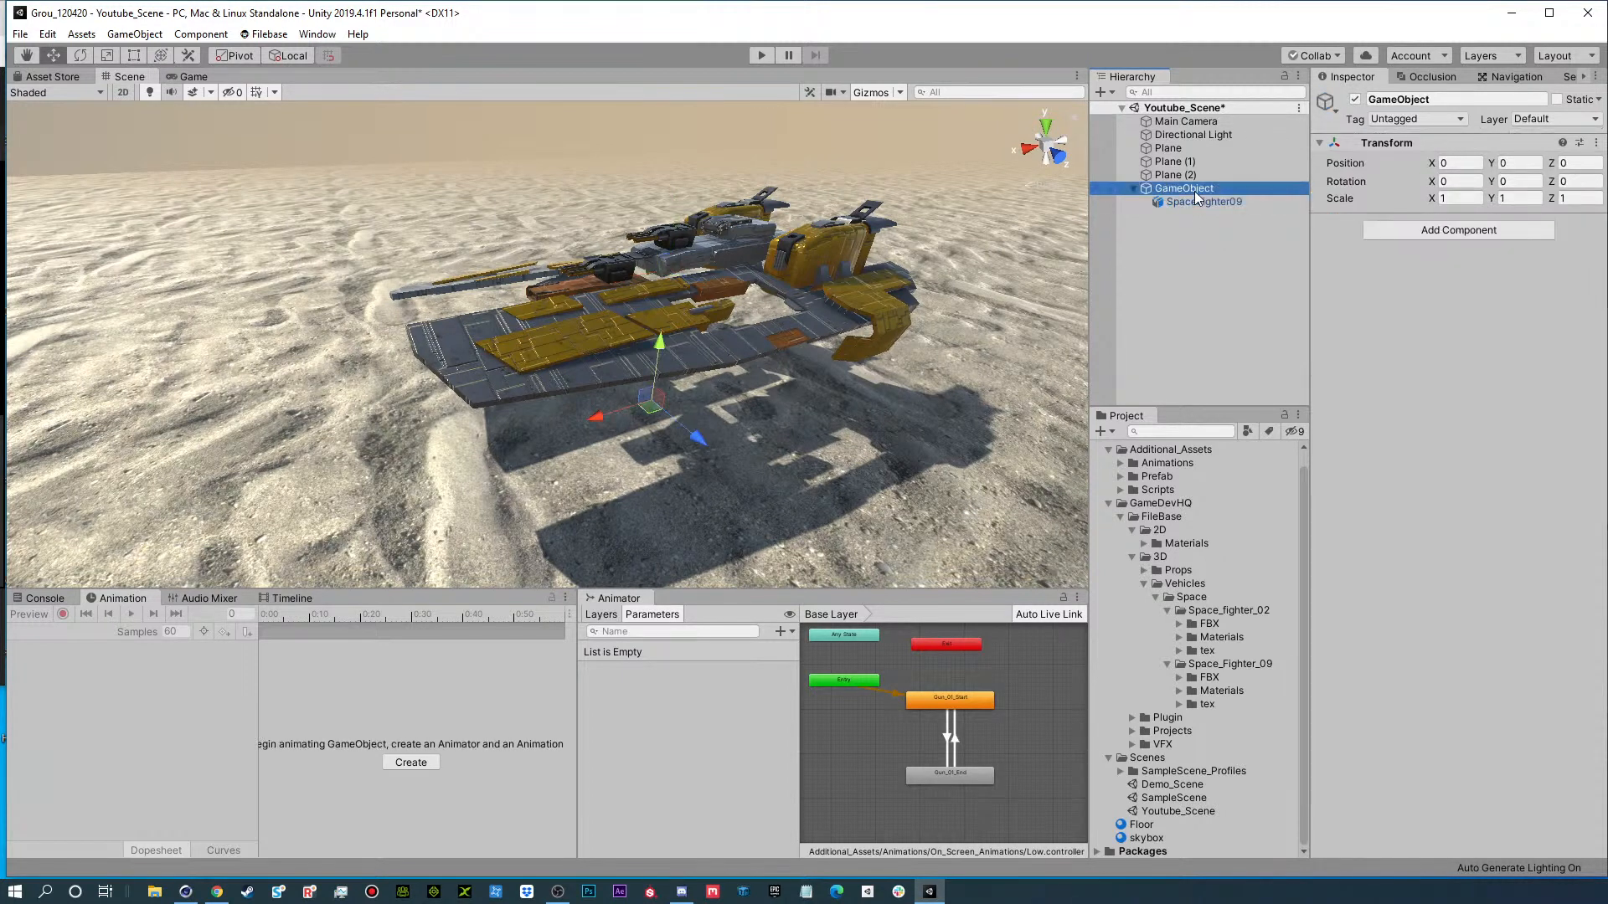
click(1194, 191)
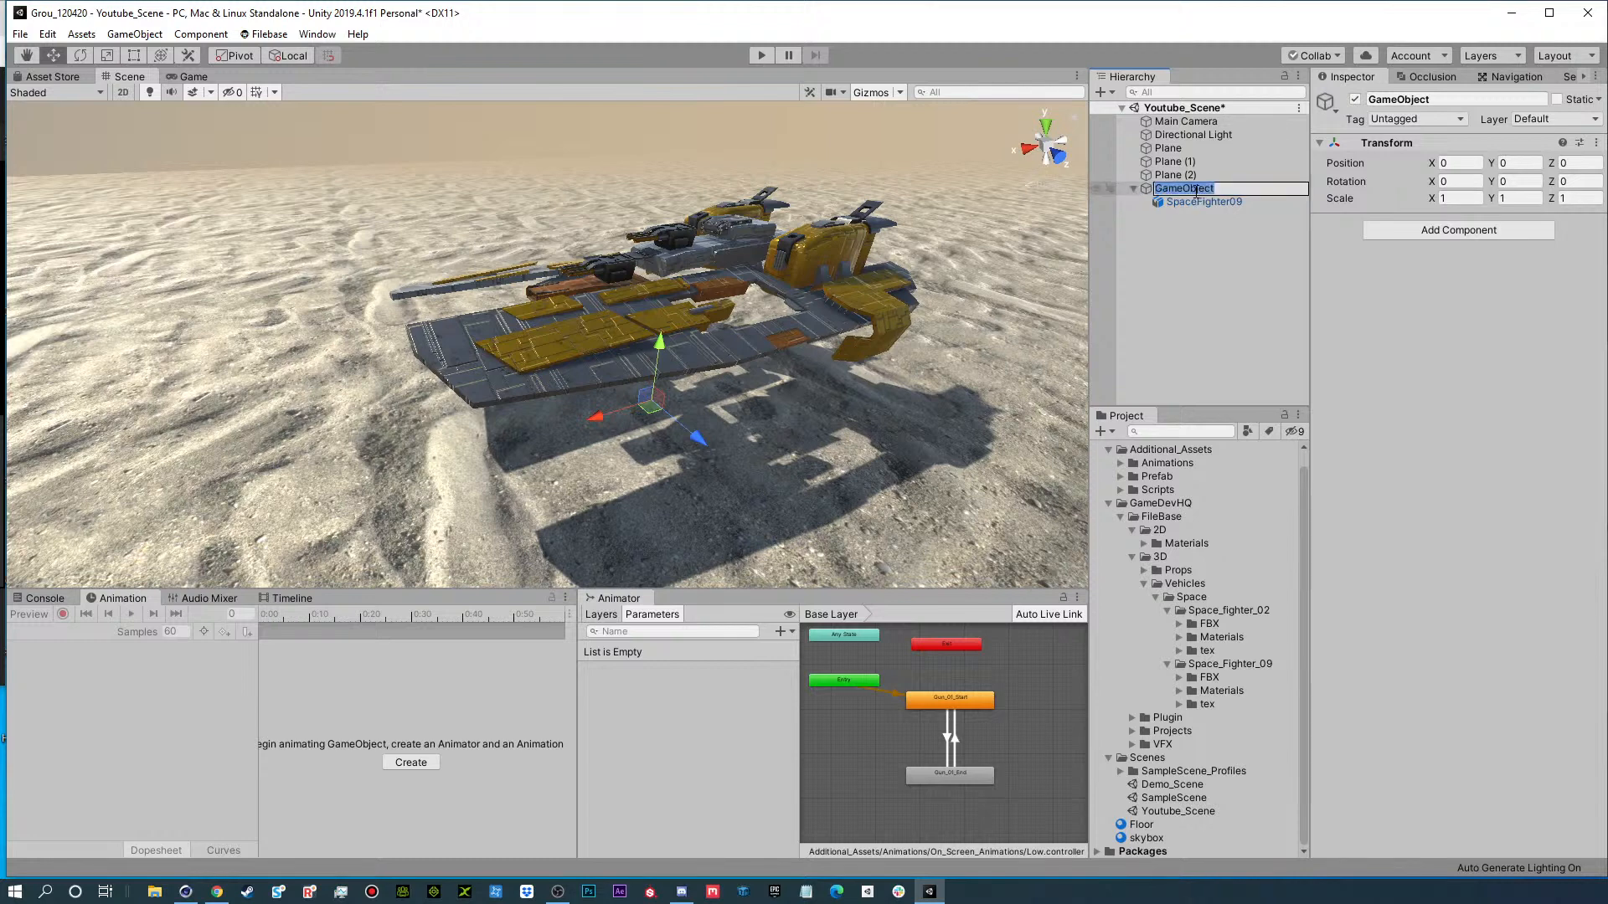
text(SpaceFighter_Position)
key(Return)
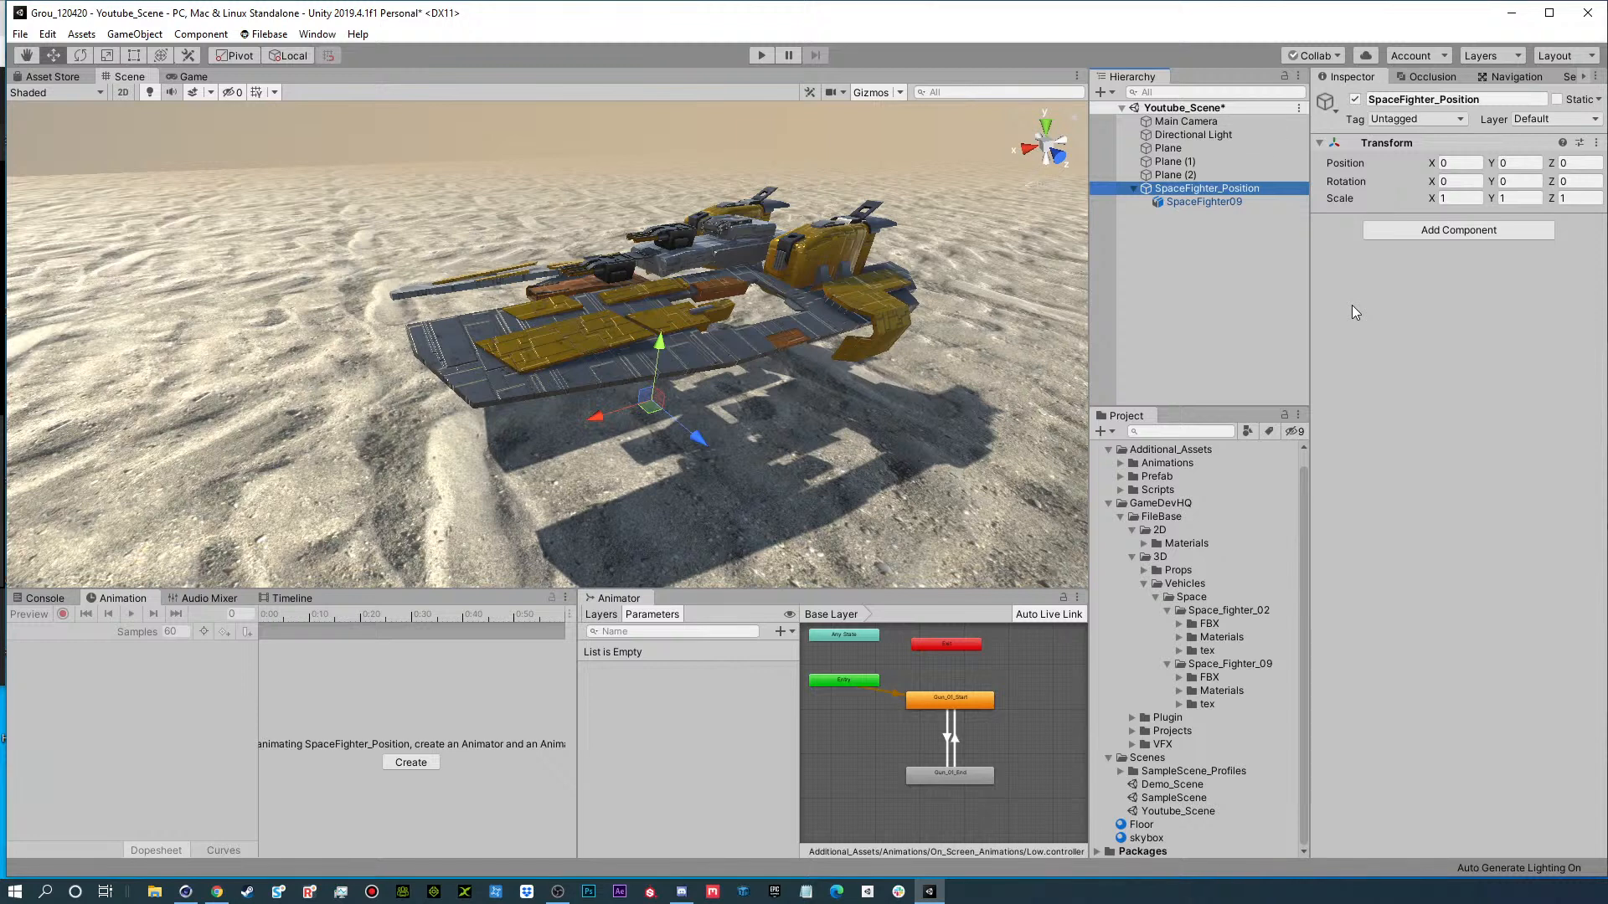
Create an empty child object under SpaceFighter_Position and name it SpaceFighter_Movement.
click(1201, 202)
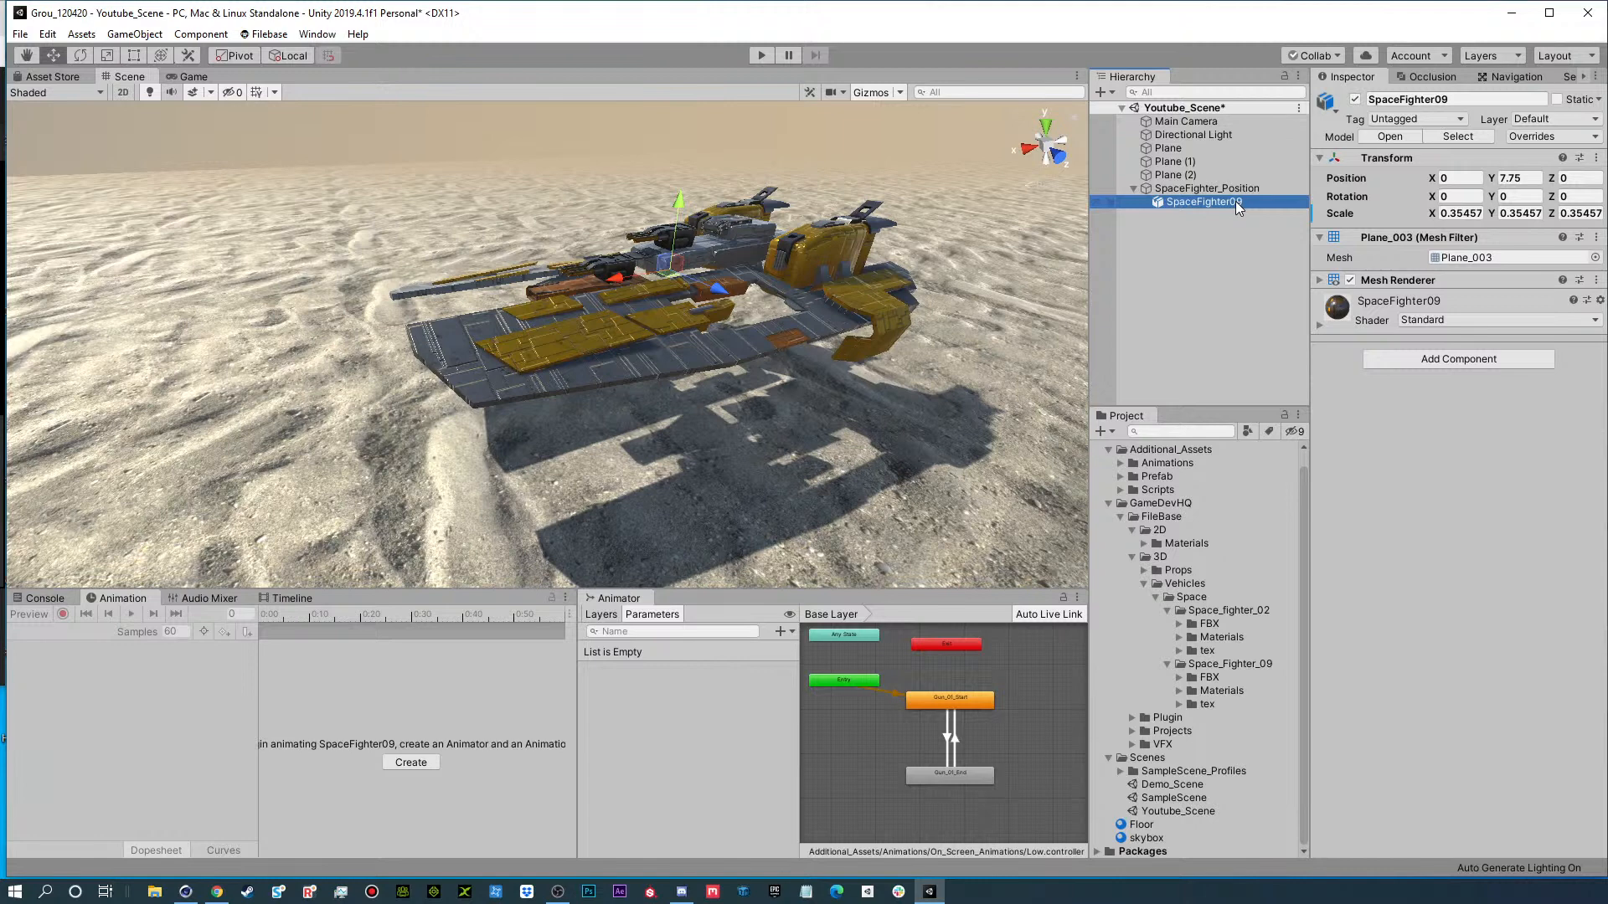
click(1229, 189)
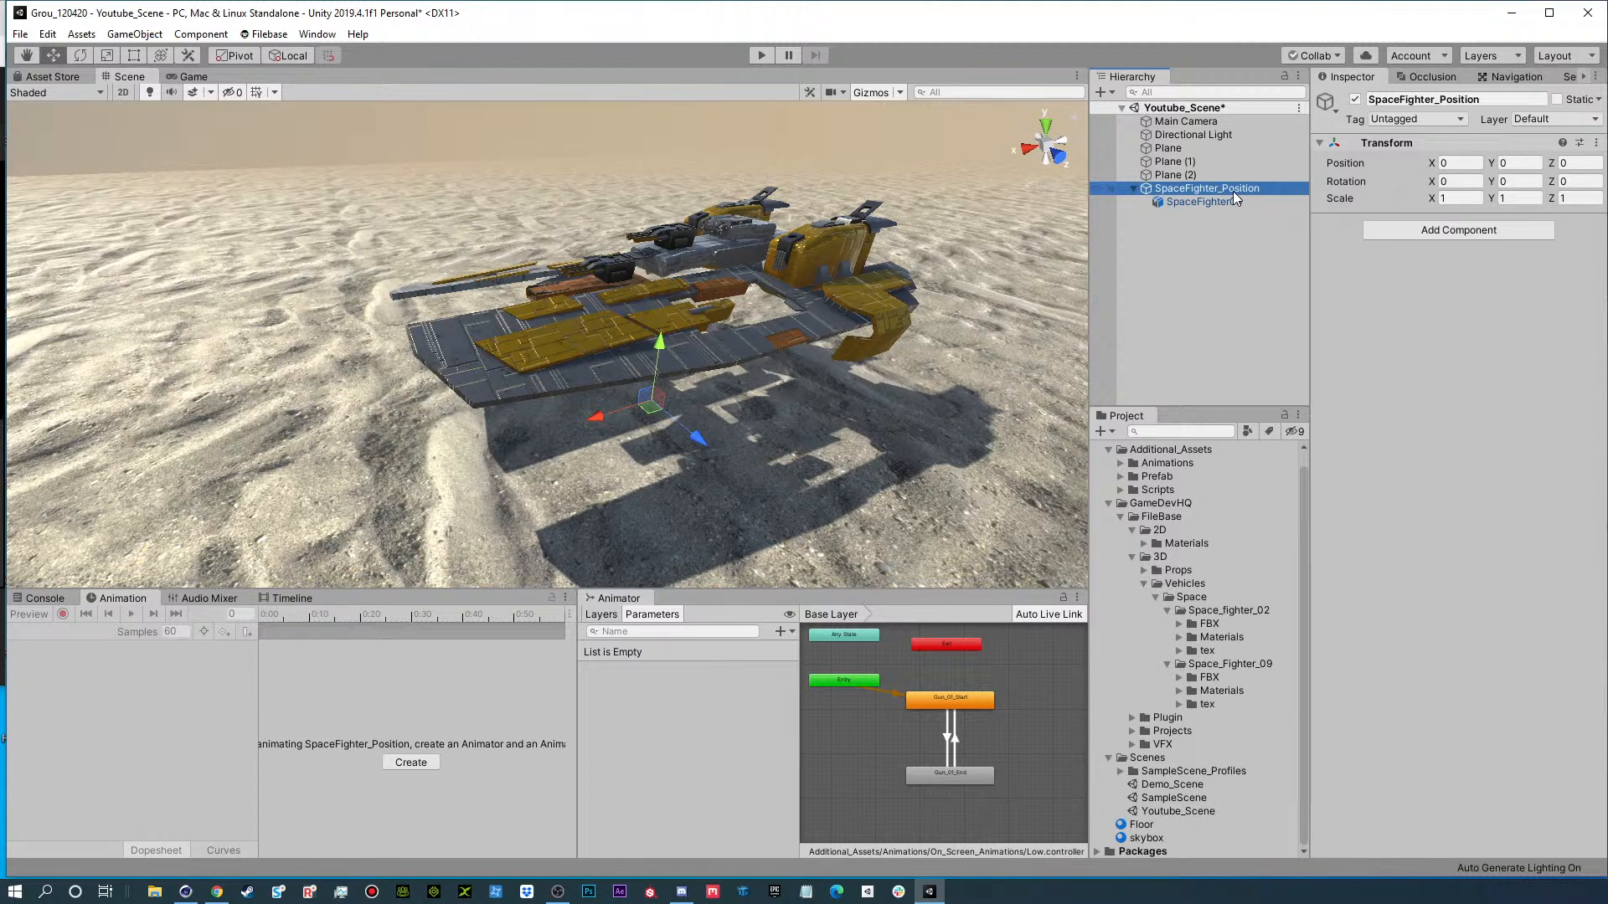
click(1230, 253)
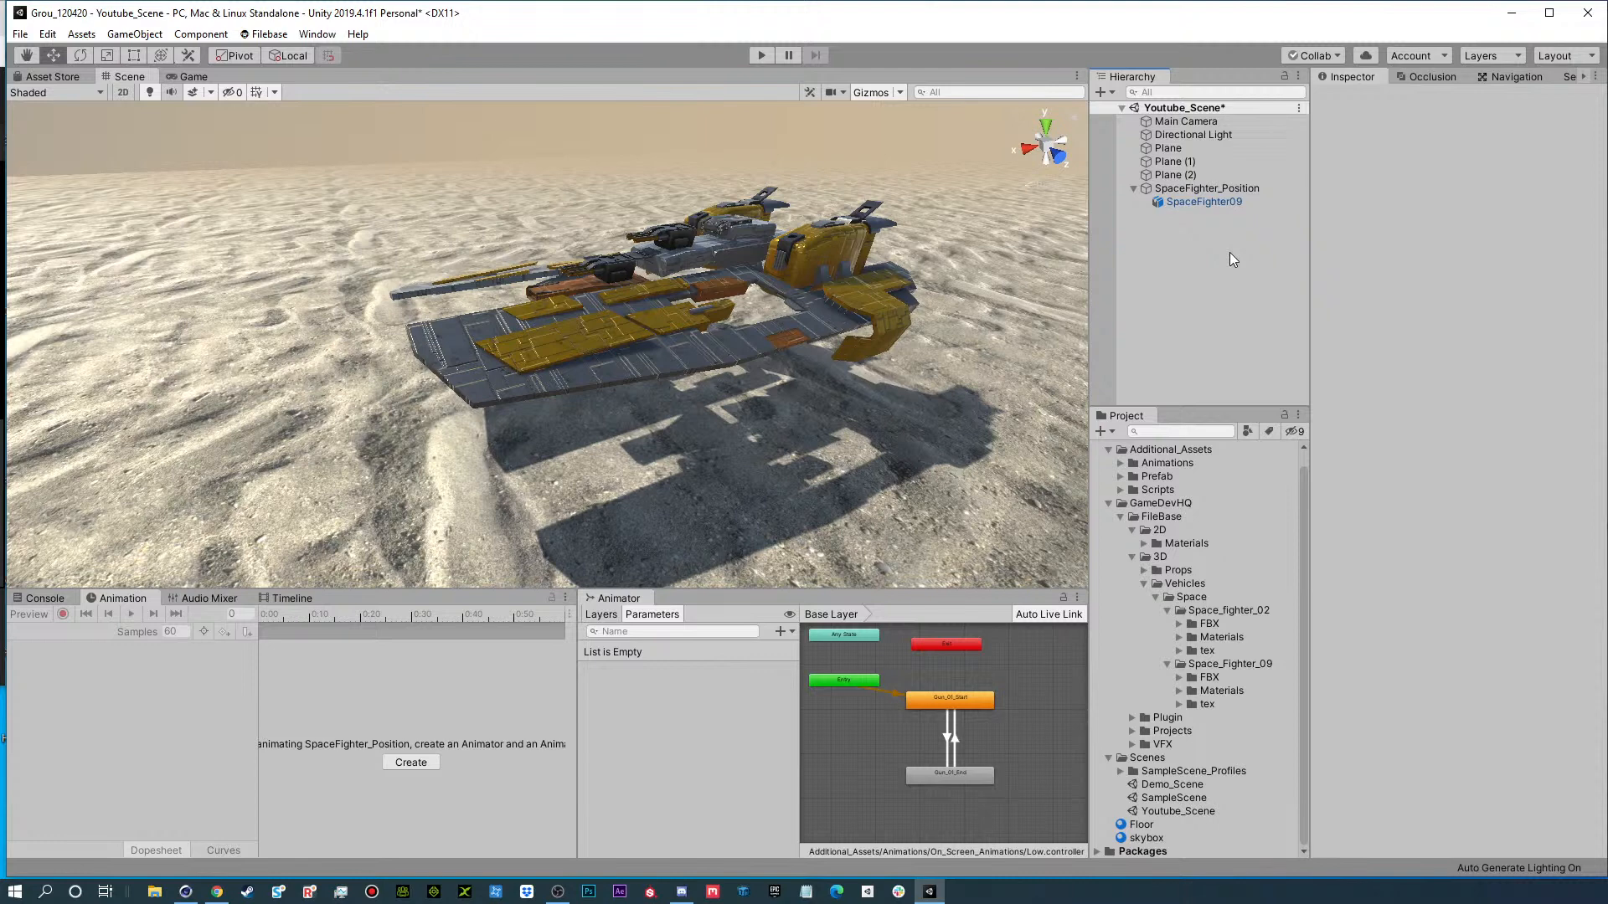
right_click(1218, 188)
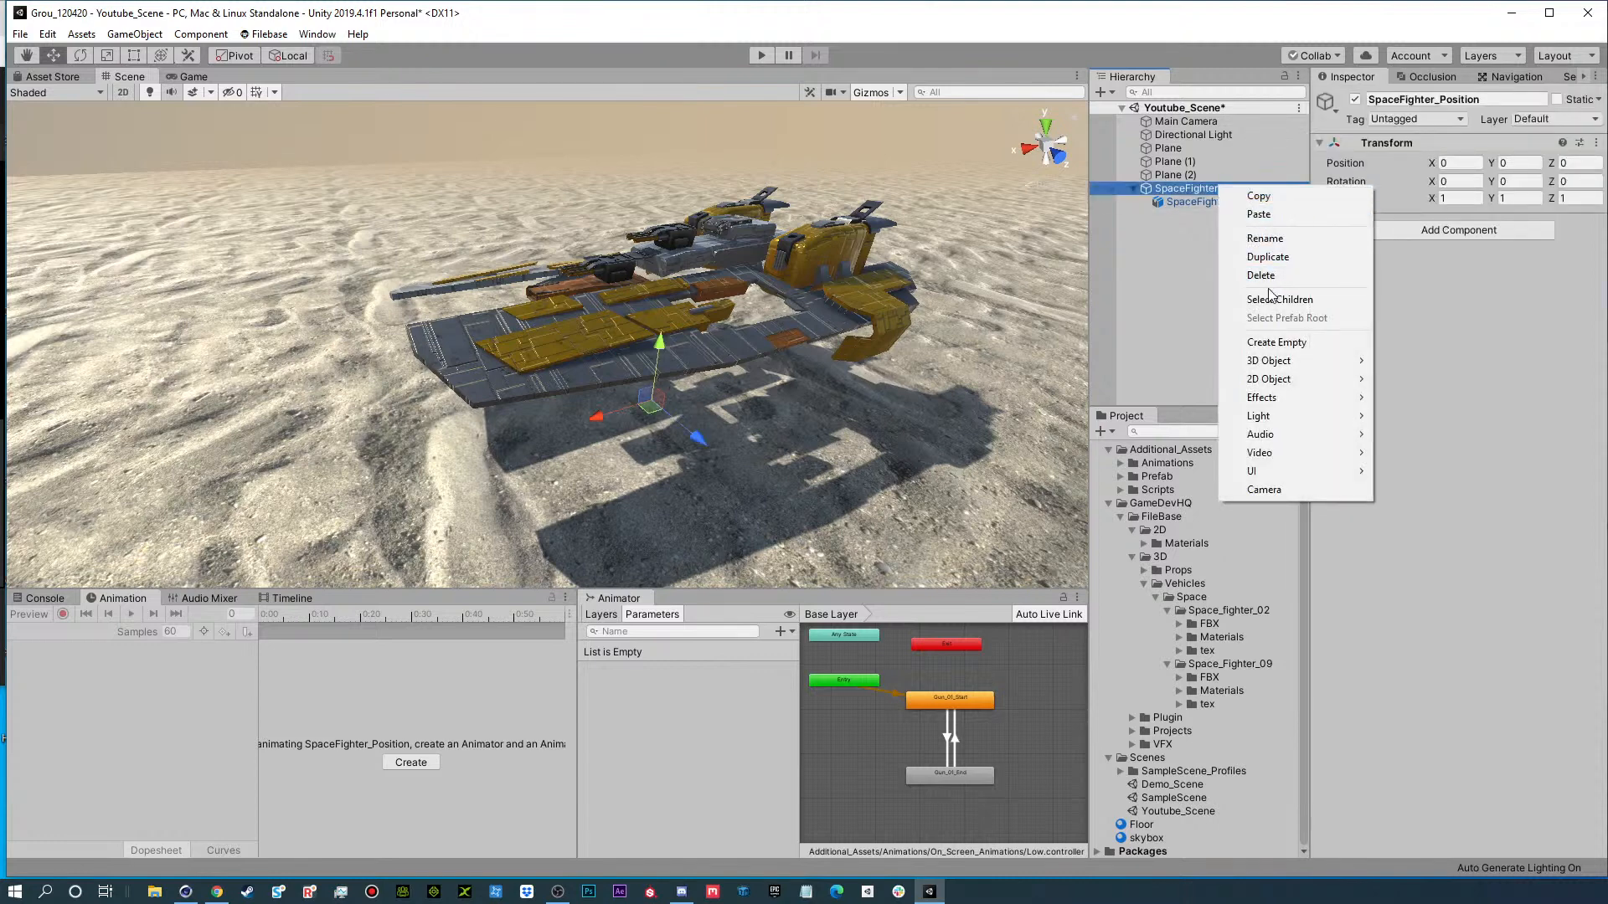
click(1275, 342)
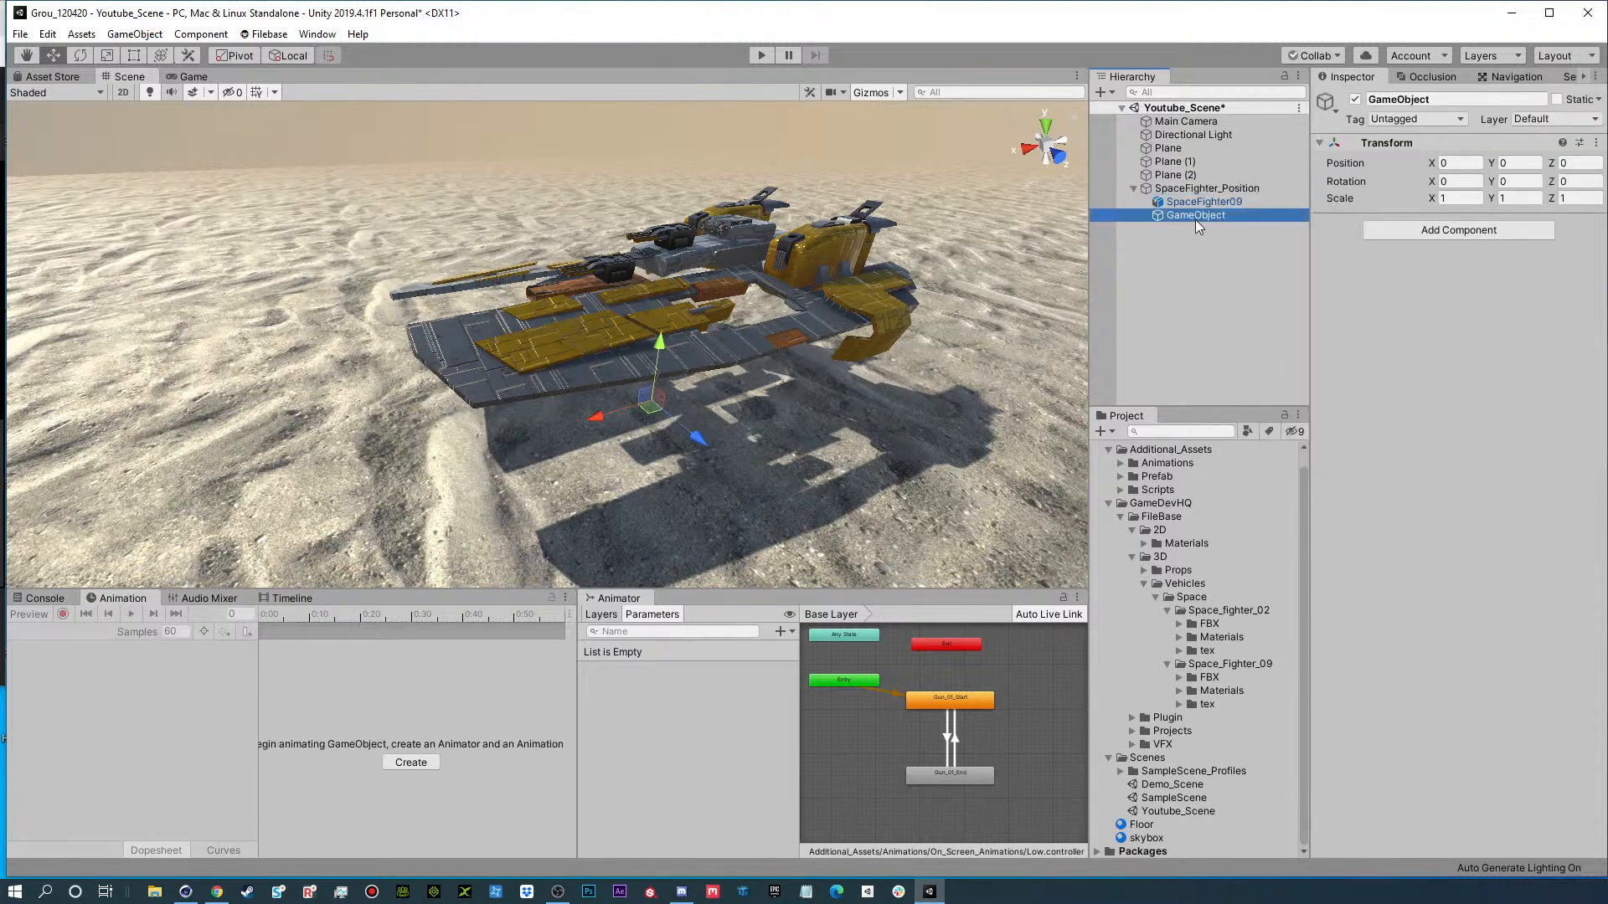
click(1195, 220)
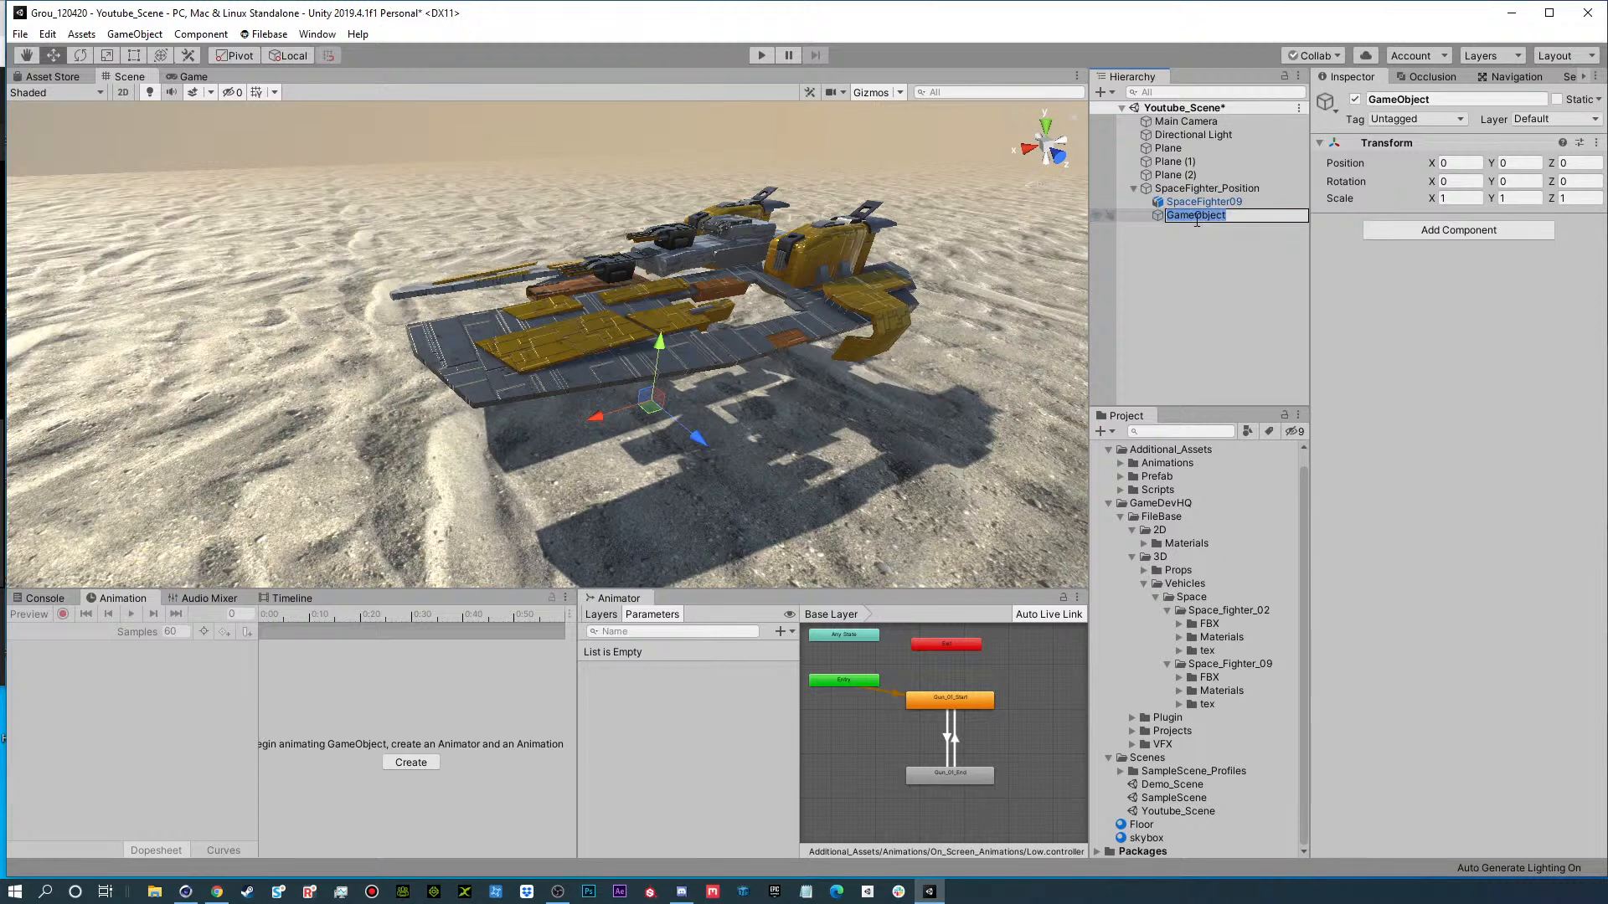
text(SpaceFighter_Movement)
key(Return)
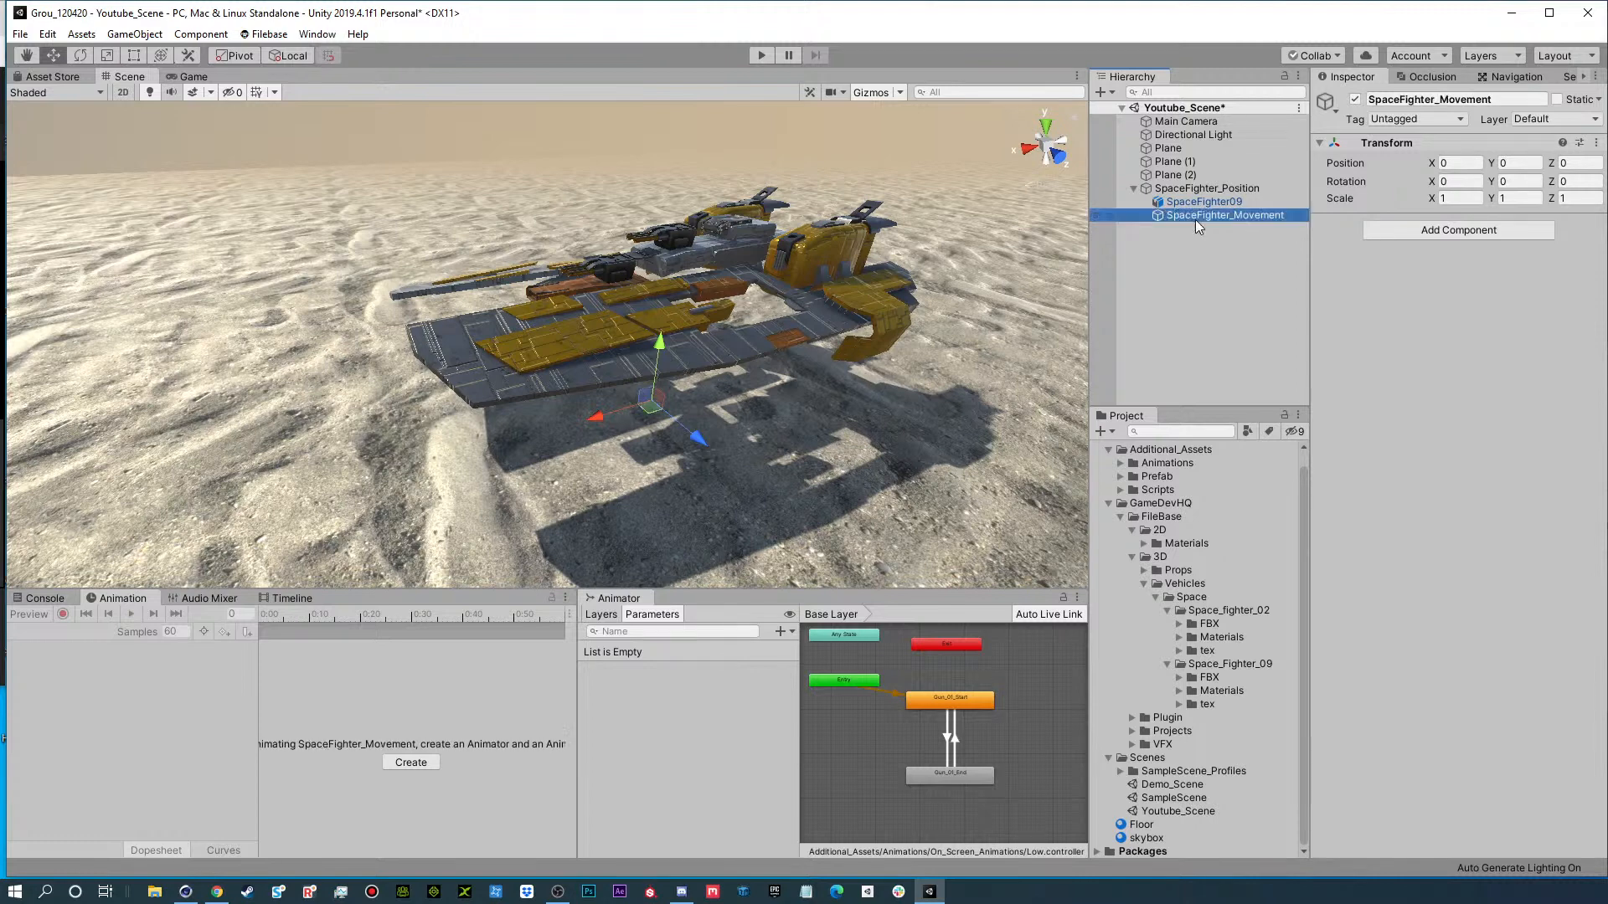
Make SpaceFighter09 a child of SpaceFighter_Movement and check the transforms of both objects.
click(1177, 202)
drag(1177, 202, 1215, 215)
click(1206, 201)
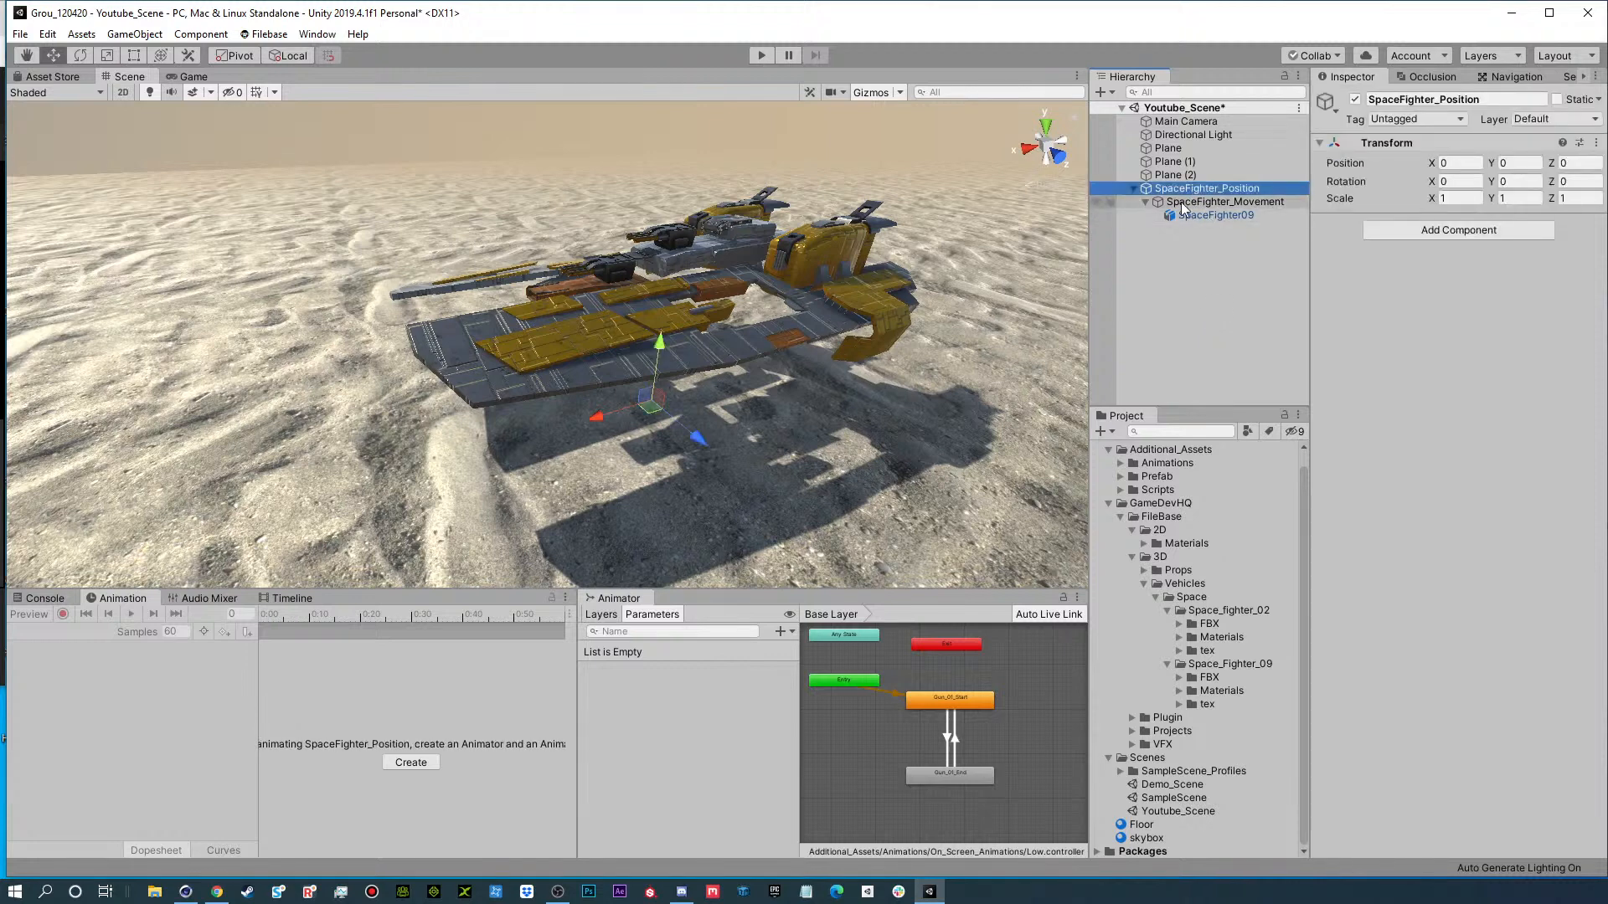
click(1204, 215)
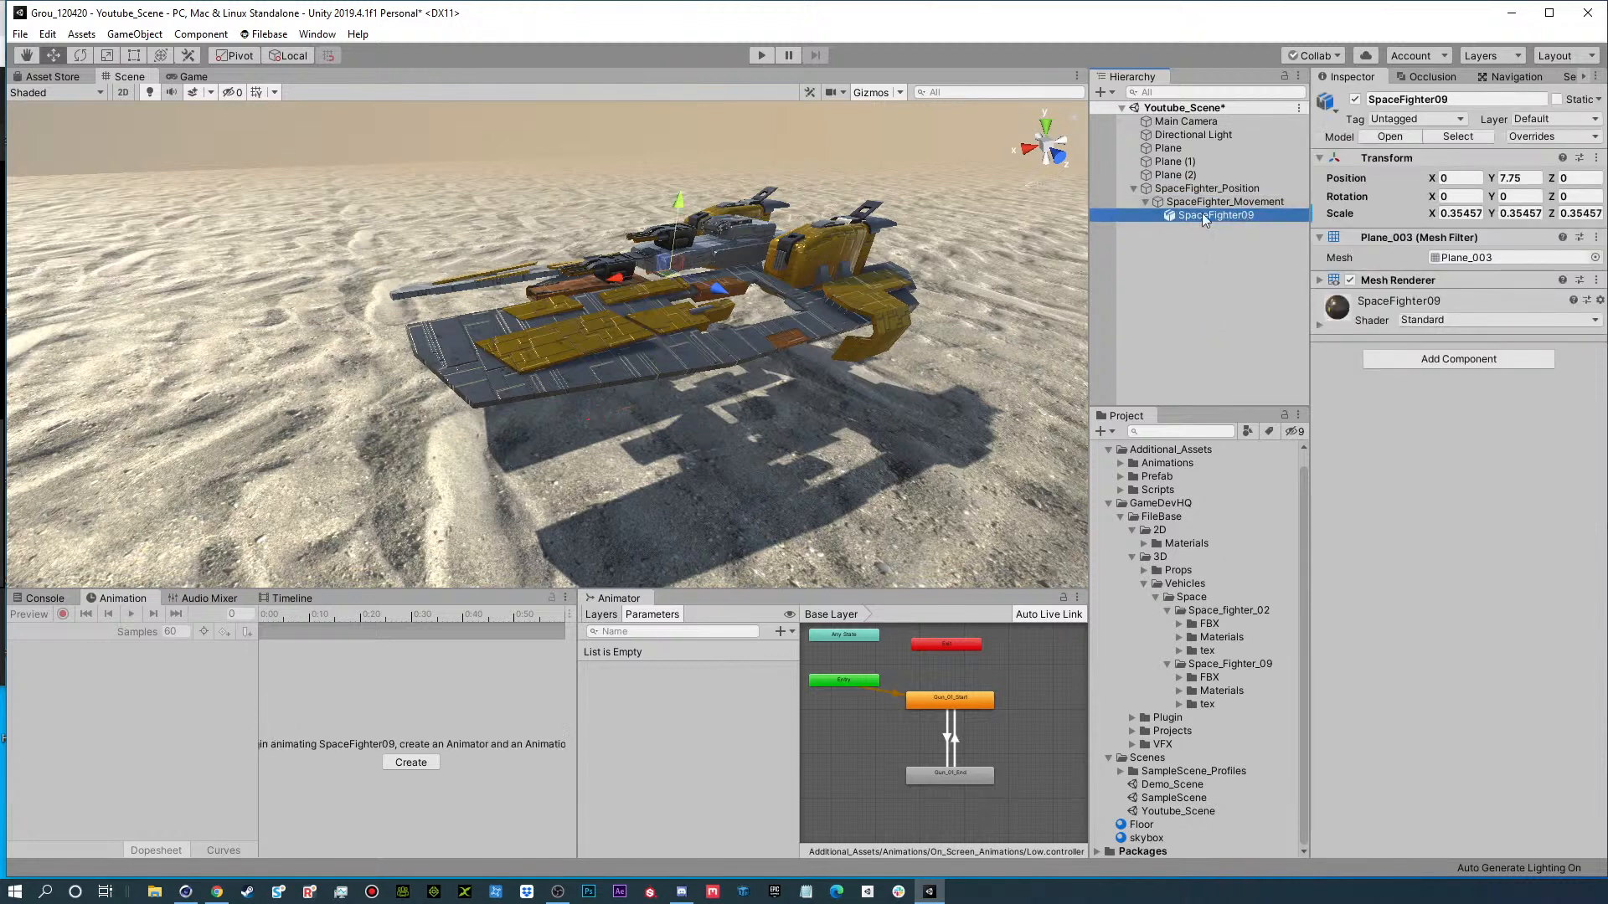
click(1203, 204)
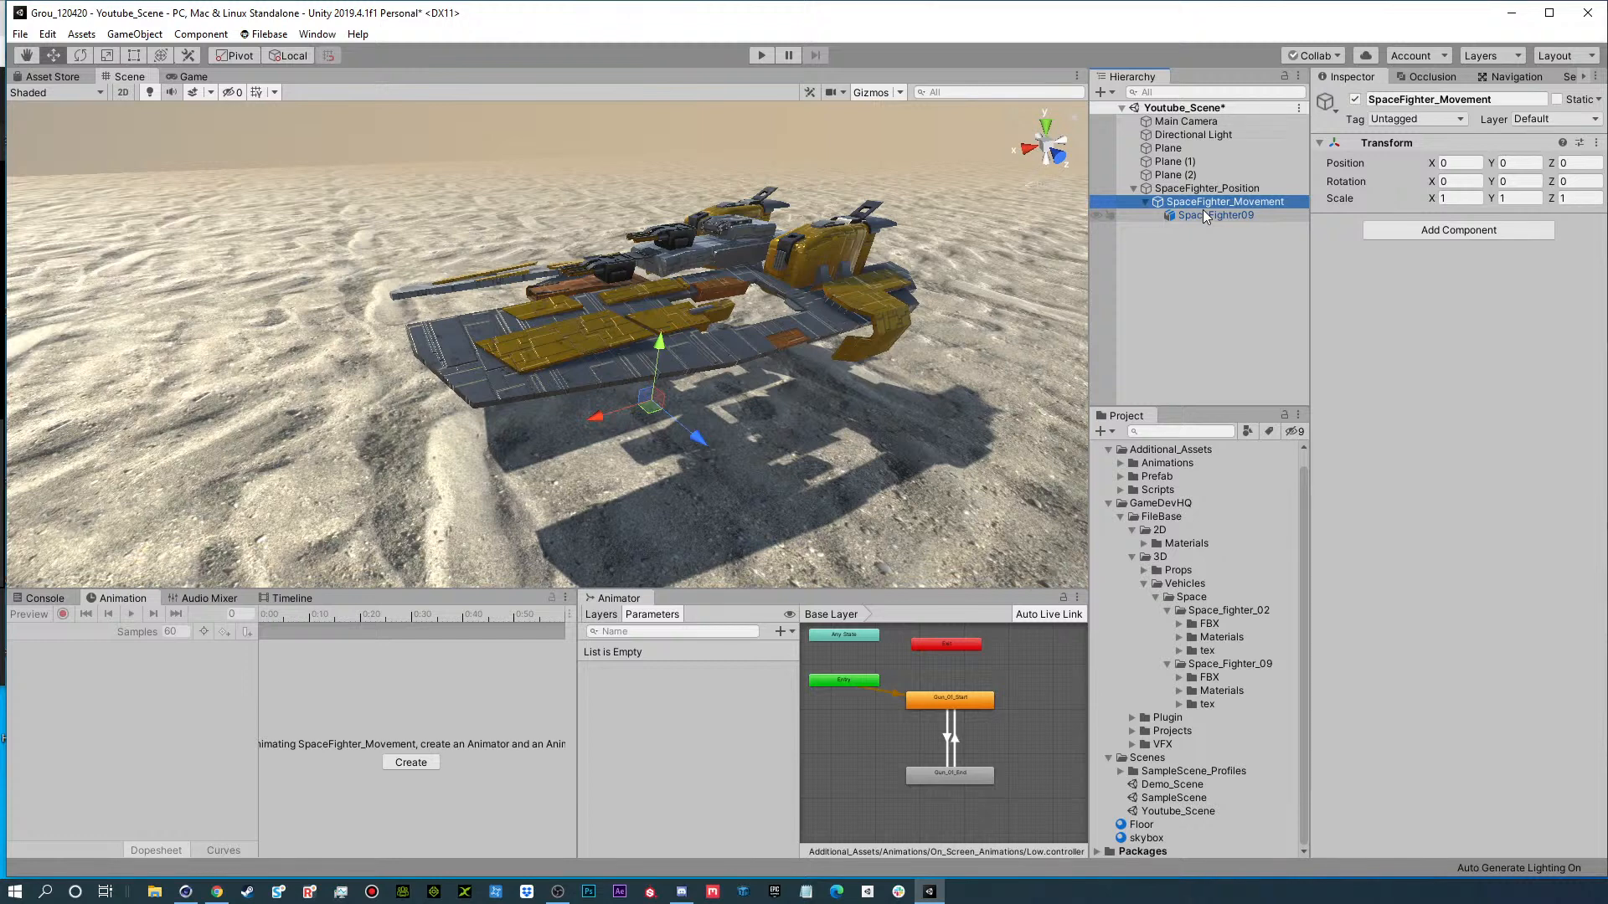
click(1199, 217)
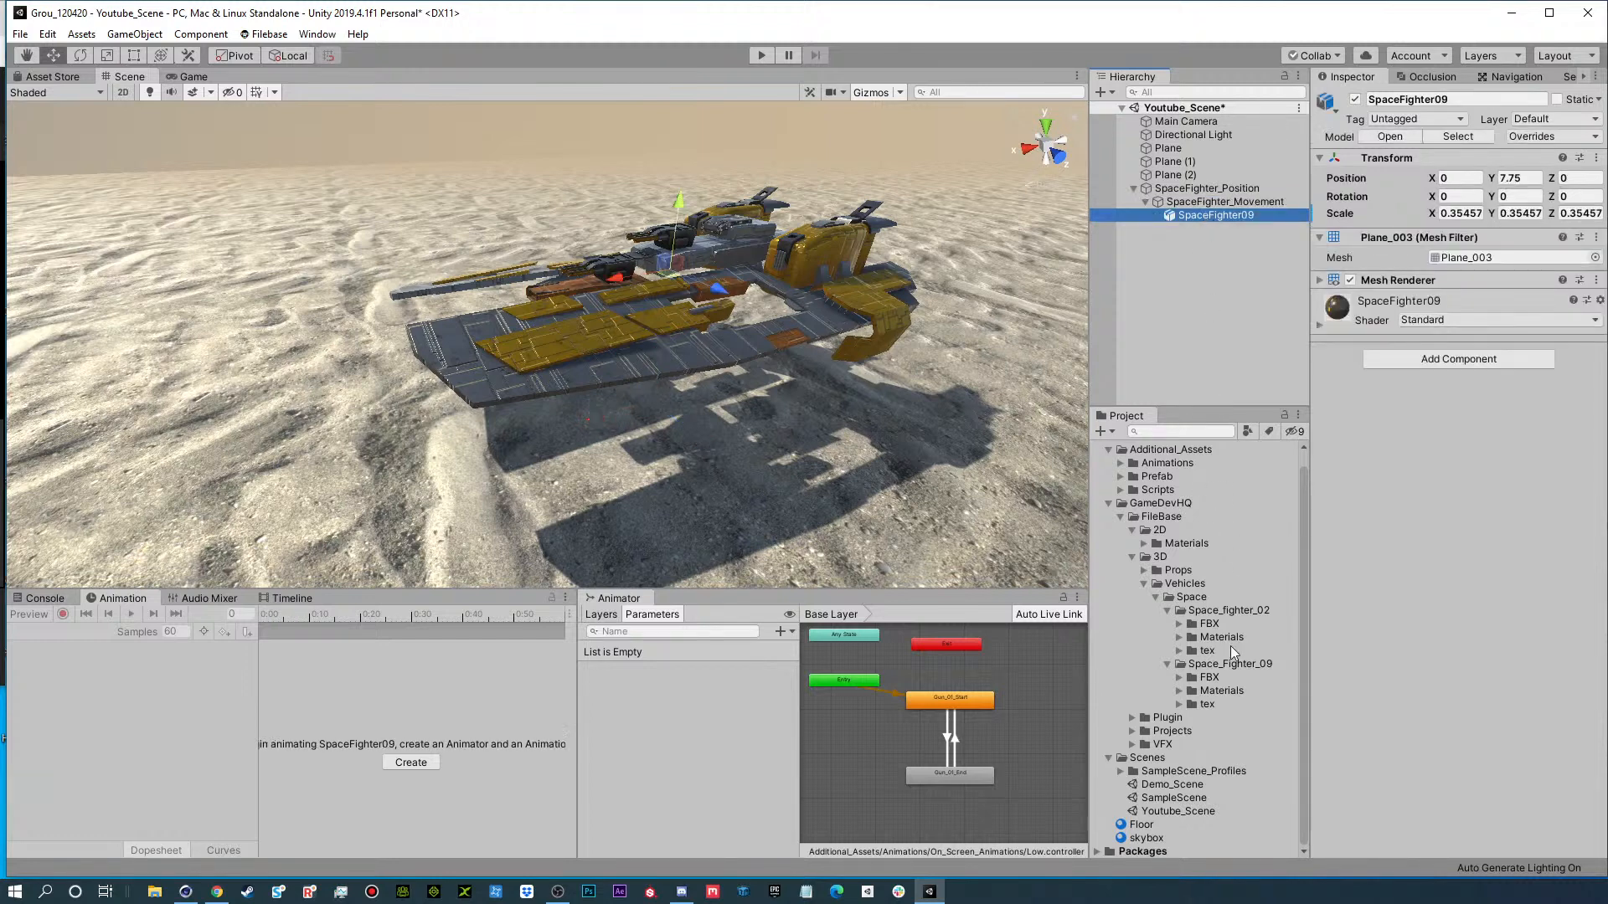
click(1190, 202)
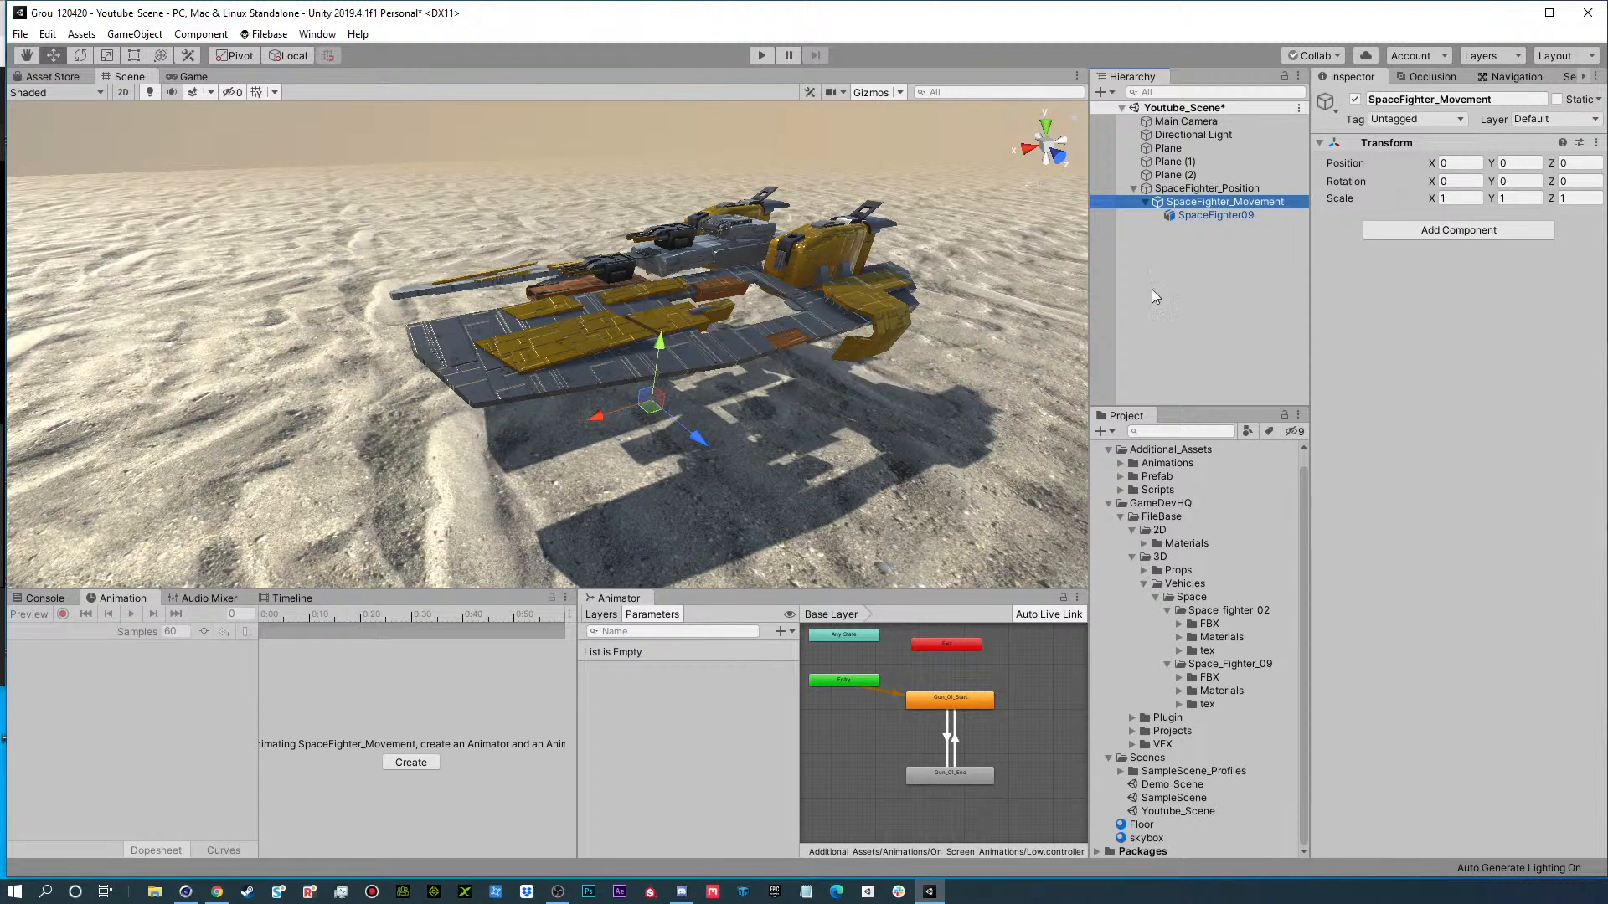
Set SpaceFighter09's Y position to 0 and raise its parent SpaceFighter_Movement to about 10.1 on the Y axis.
click(1213, 217)
click(1516, 179)
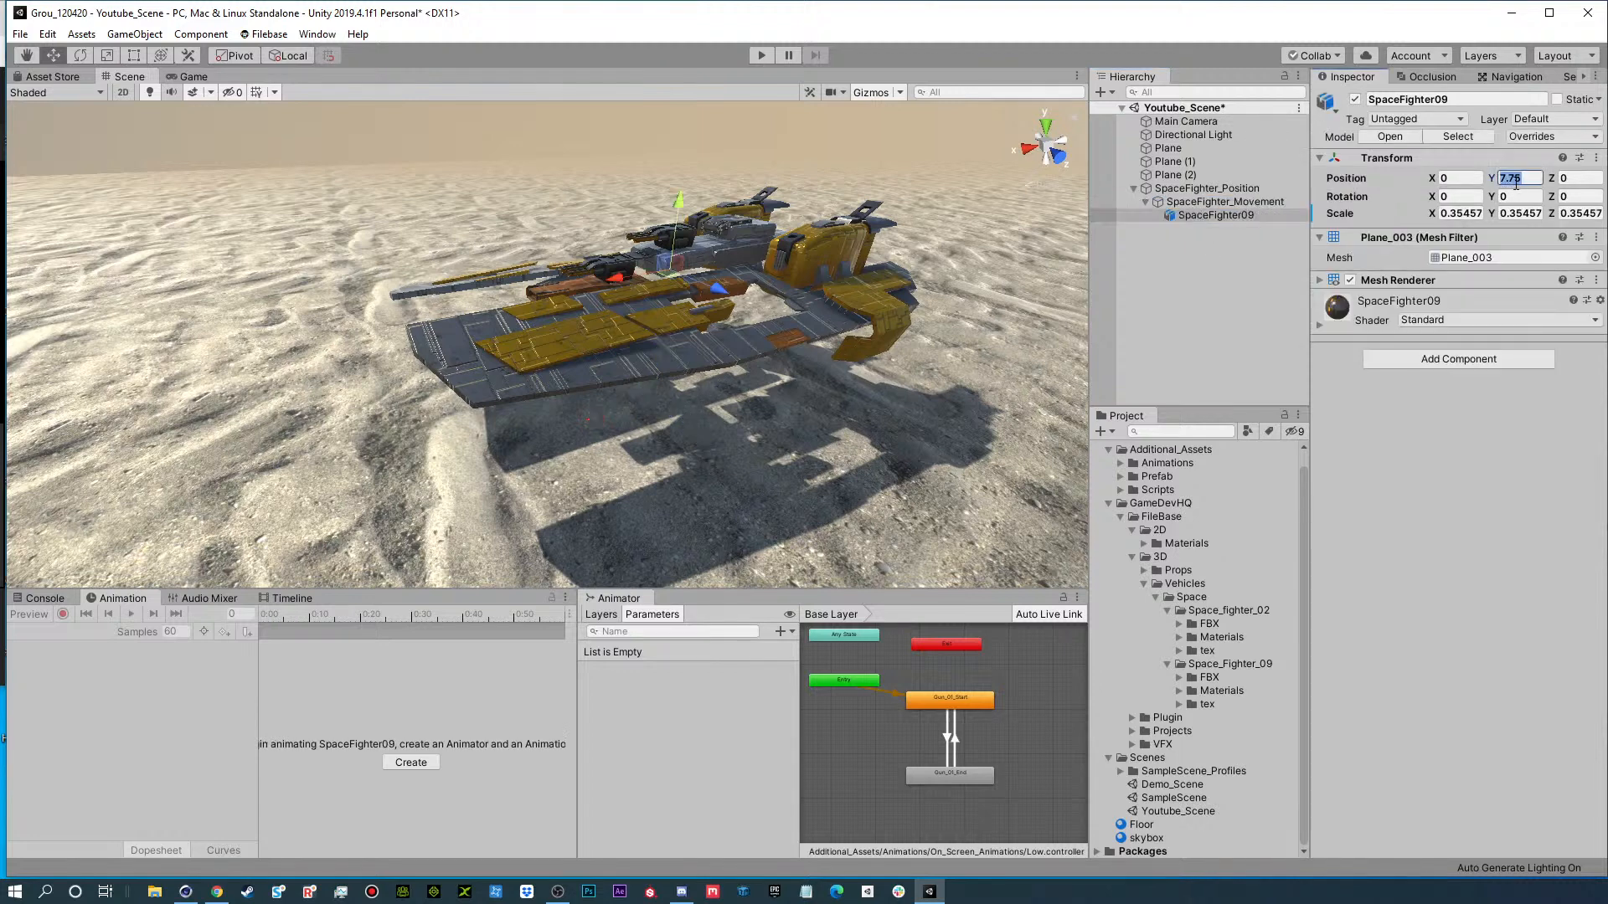
text(0)
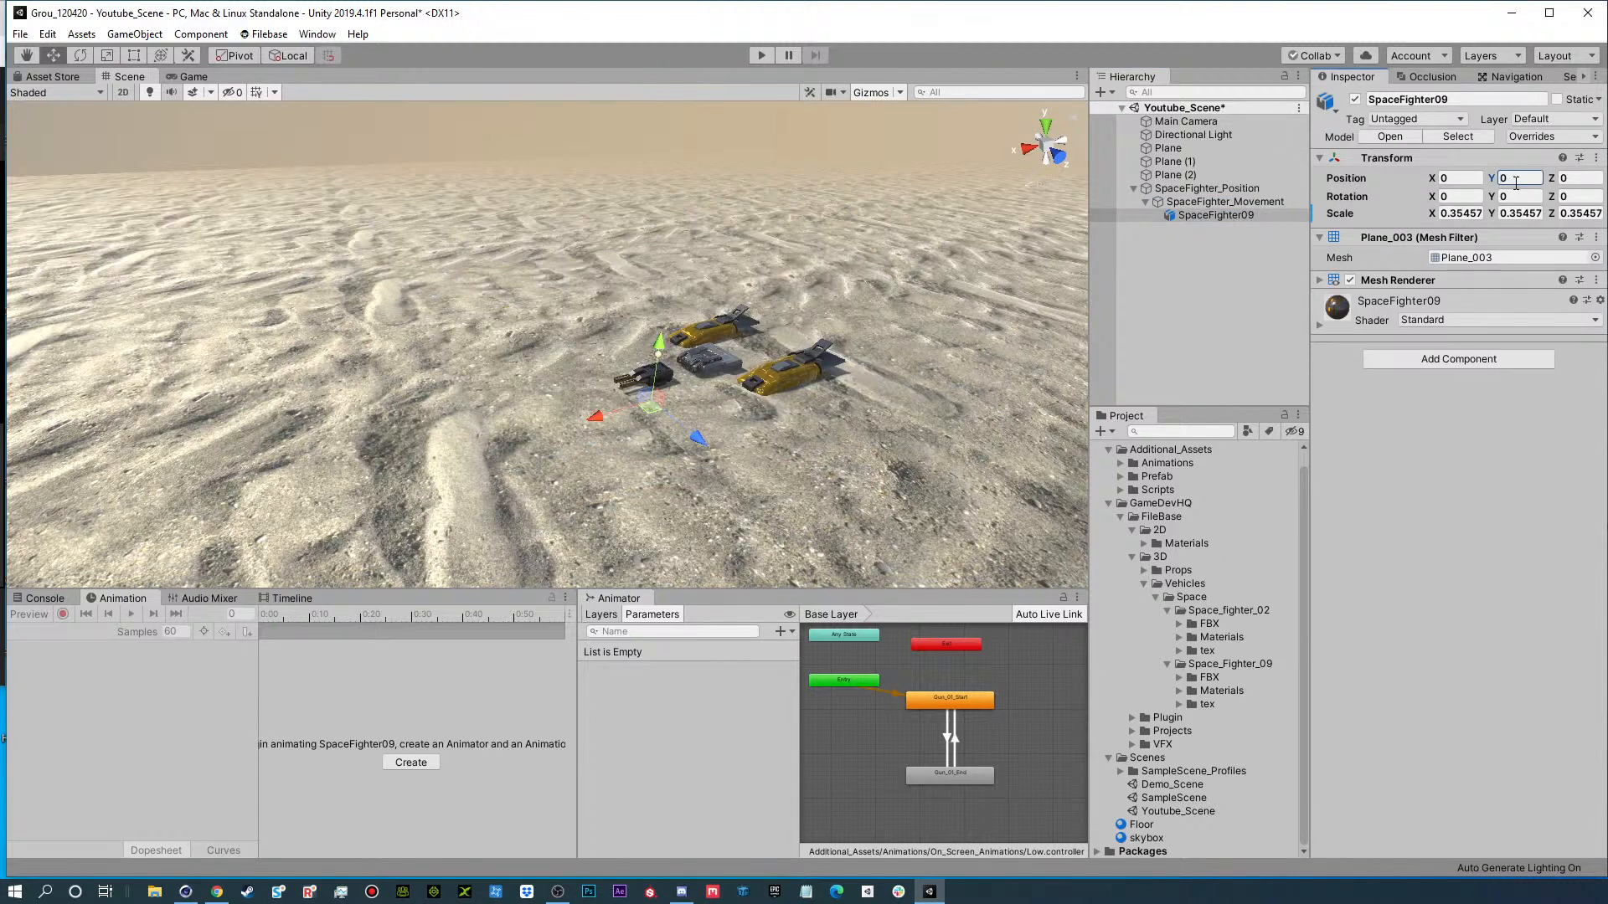
click(1206, 201)
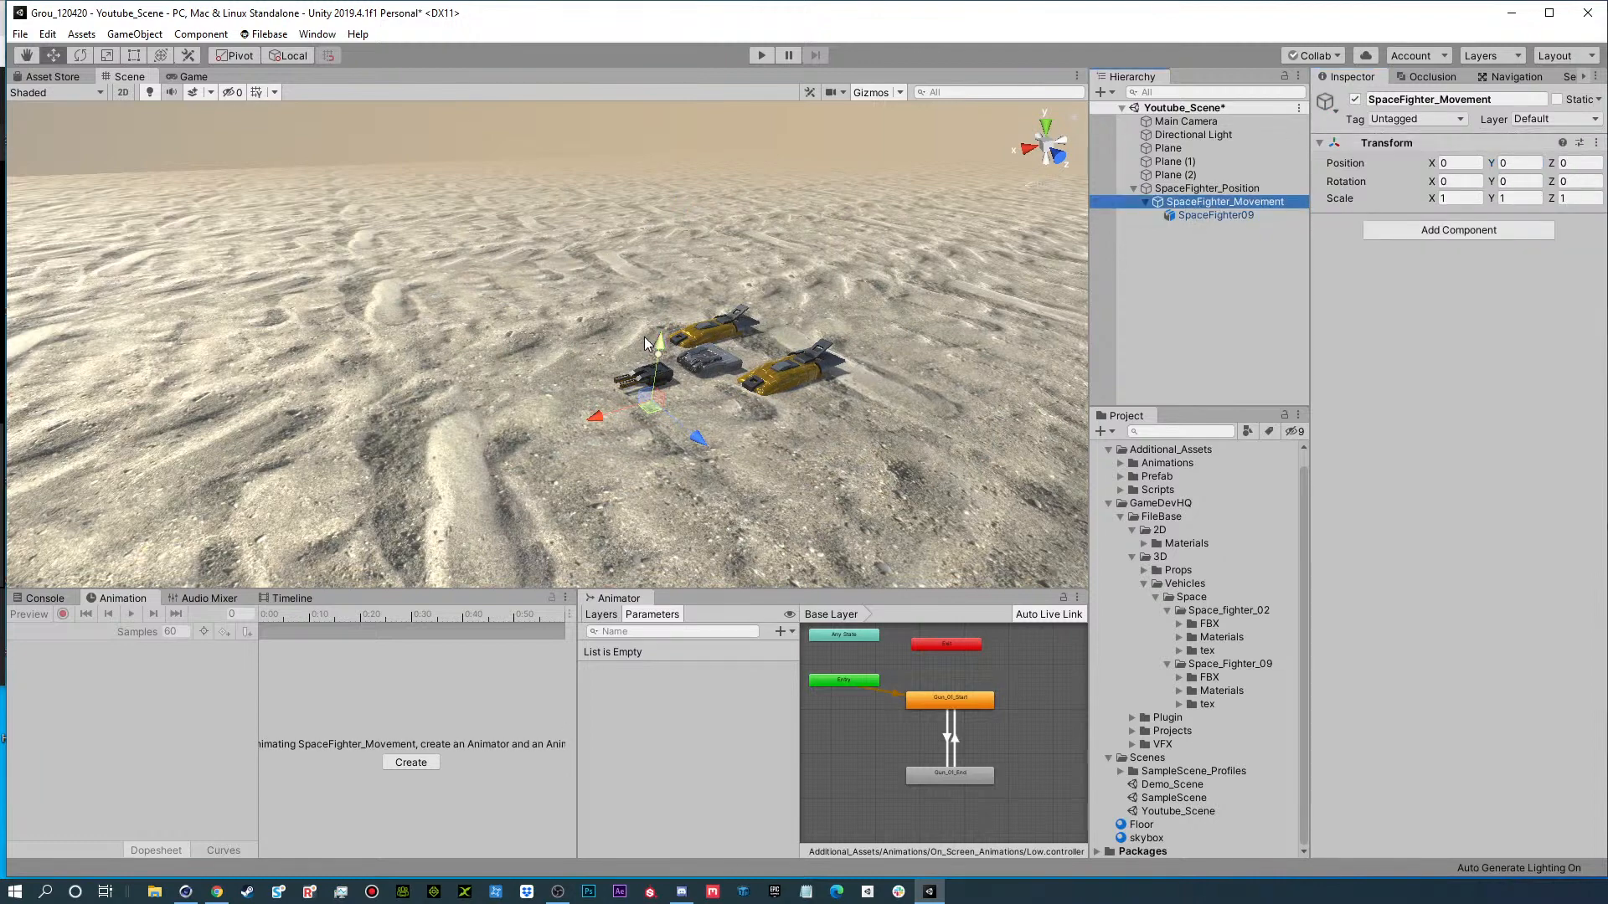
drag(653, 345, 812, 198)
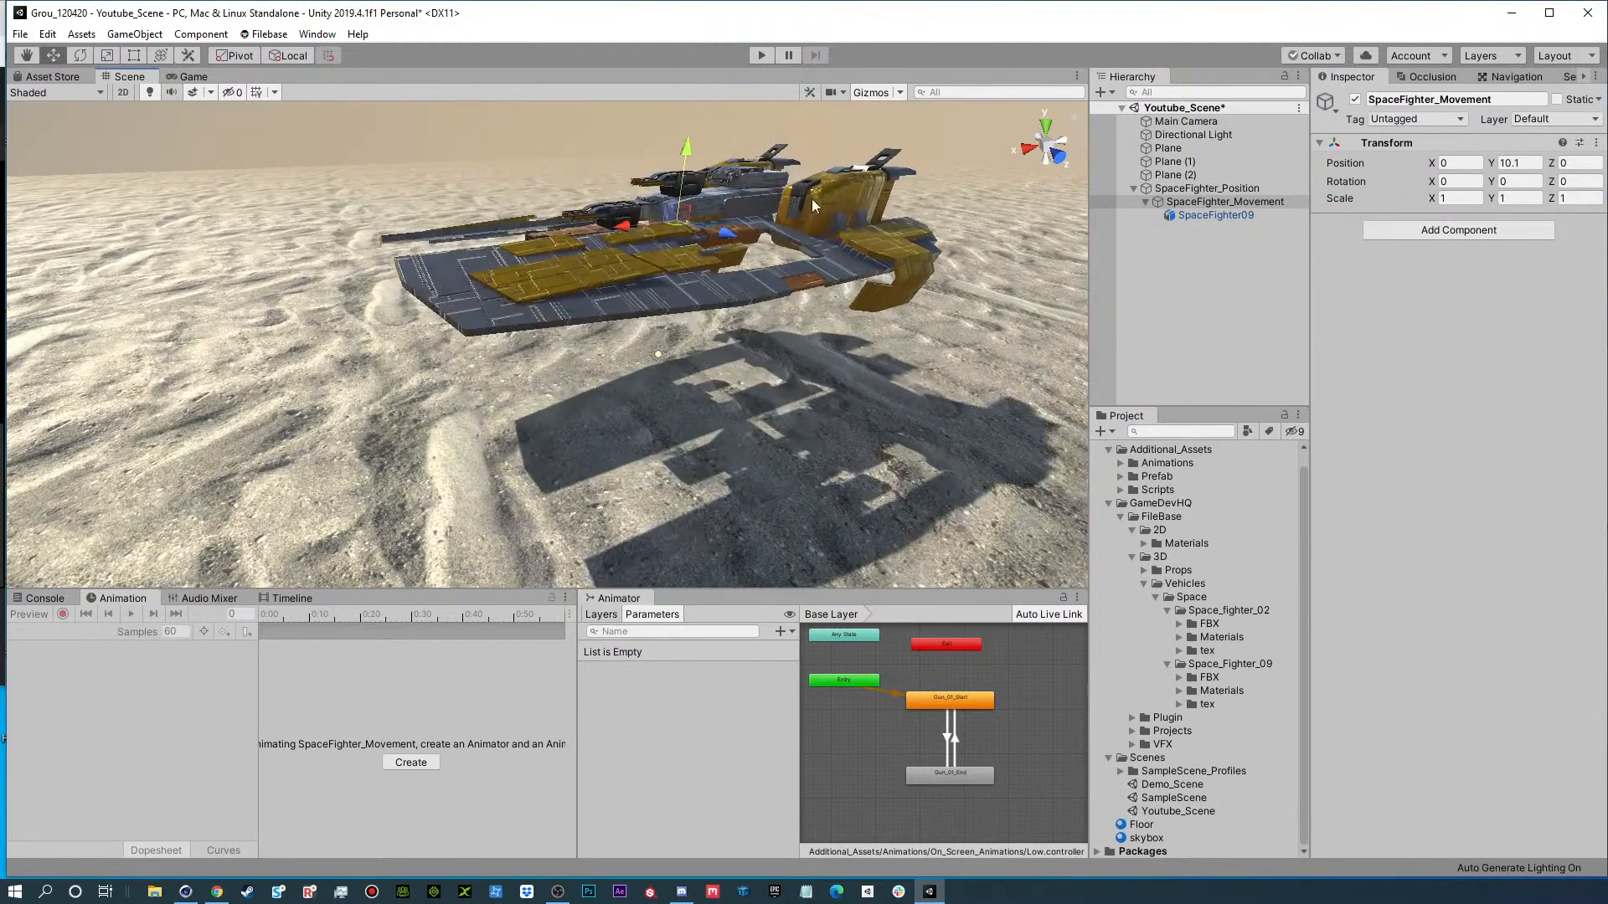
Try moving the SpaceFighter_Position parent along its X axis, undo the move, and reselect SpaceFighter_Movement for rotation.
click(1234, 190)
drag(599, 421, 764, 445)
key(ctrl+z)
key(ctrl+z)
key(e)
click(1200, 201)
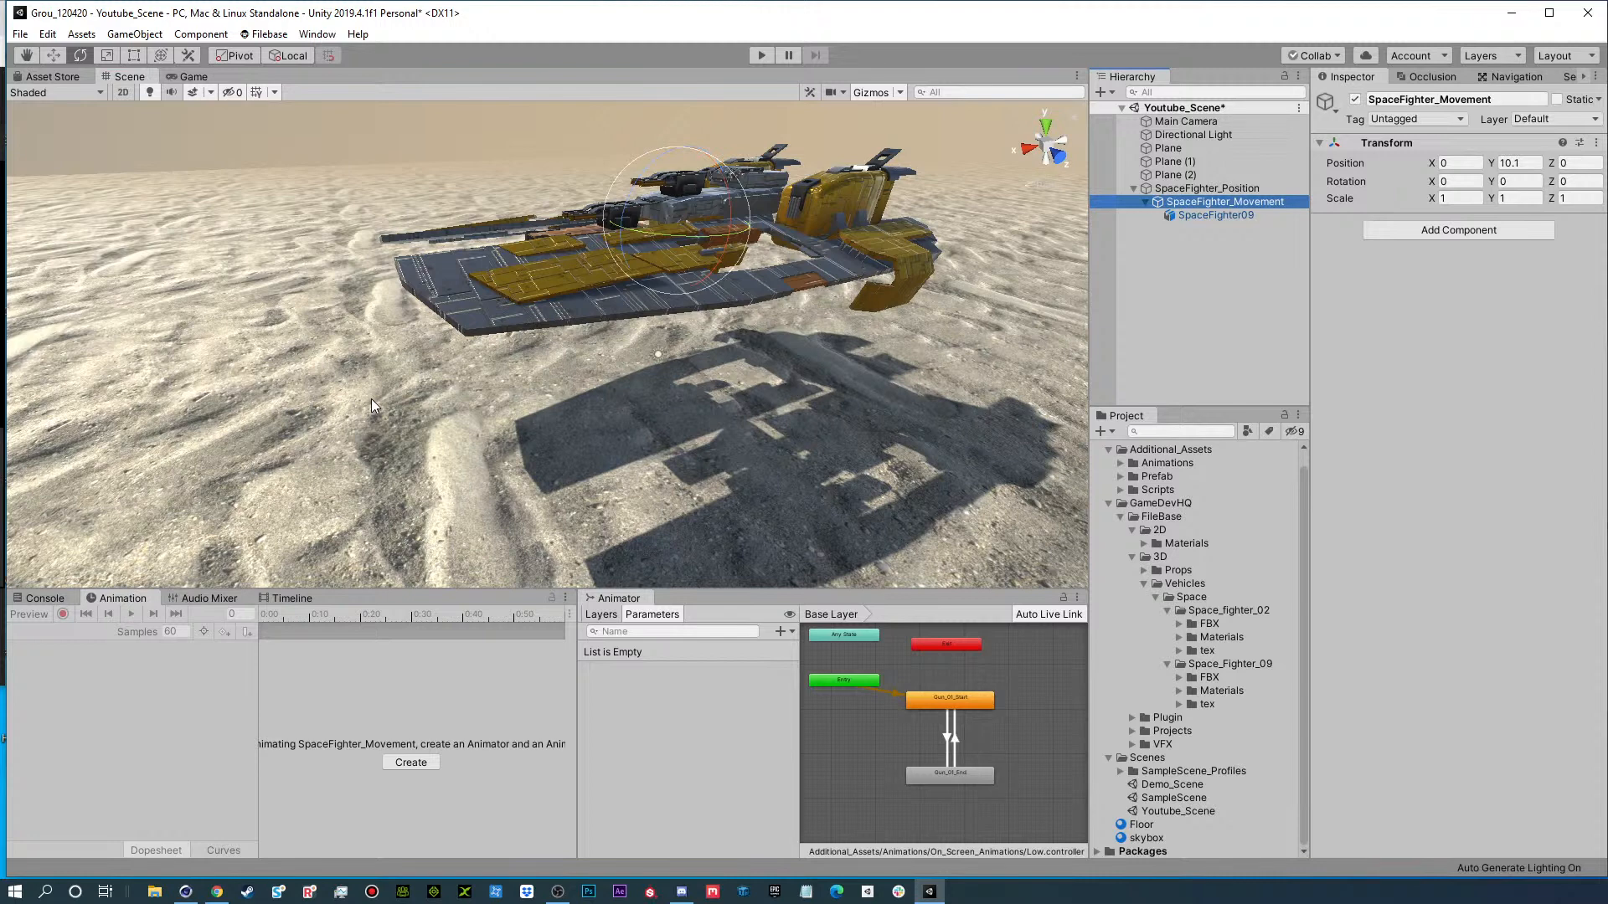
click(1144, 584)
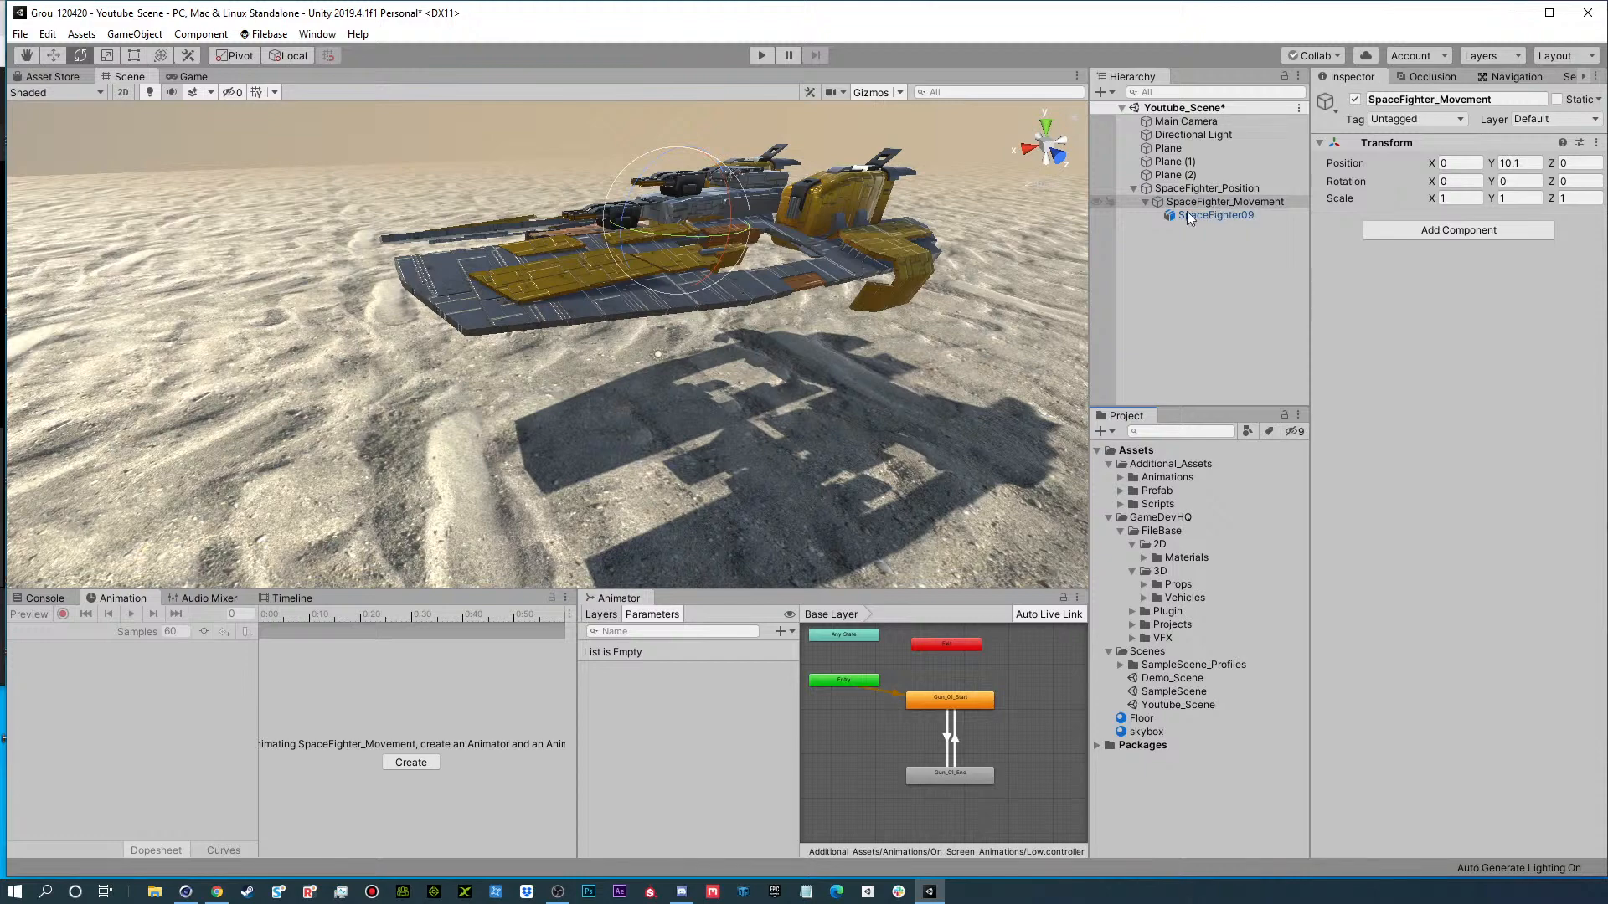
alt+drag(704, 310, 653, 322)
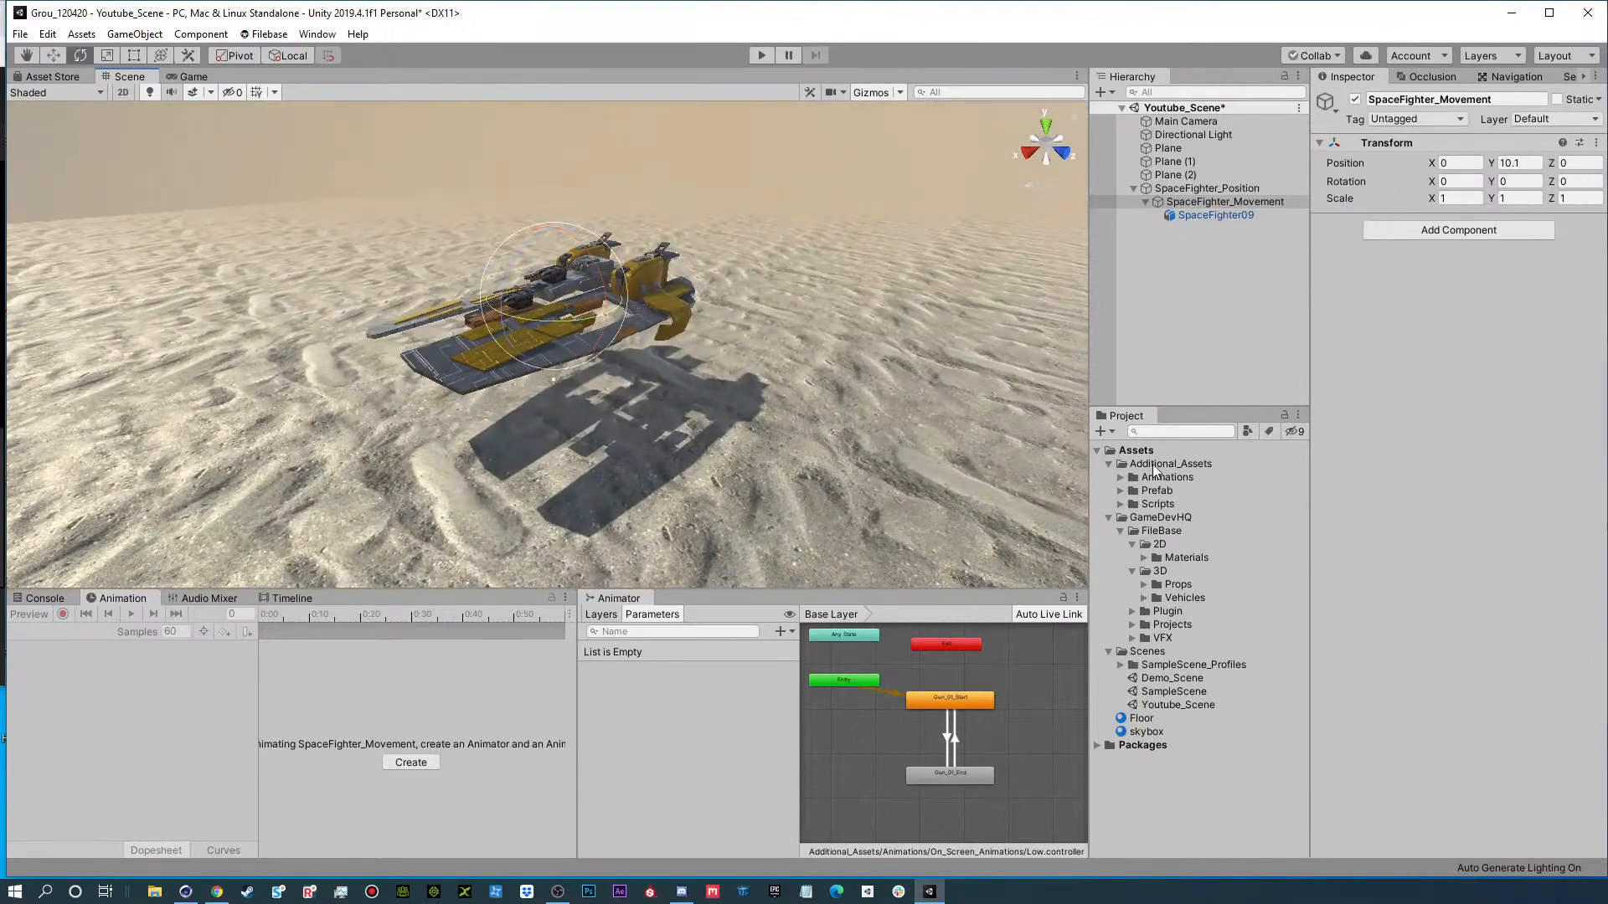
click(1101, 432)
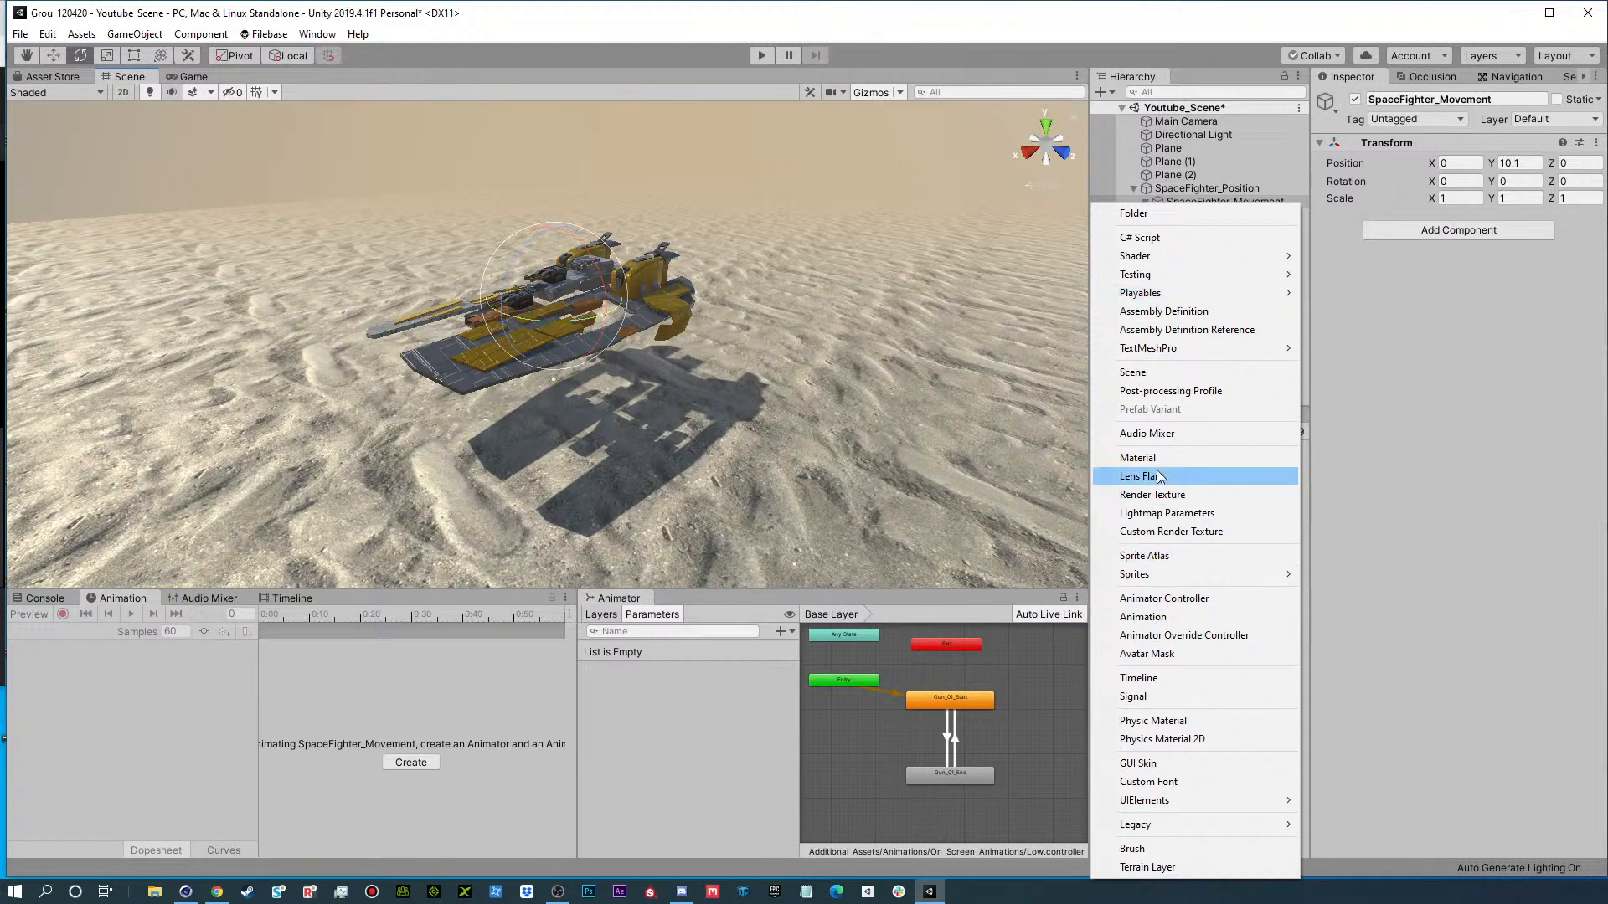
click(1355, 511)
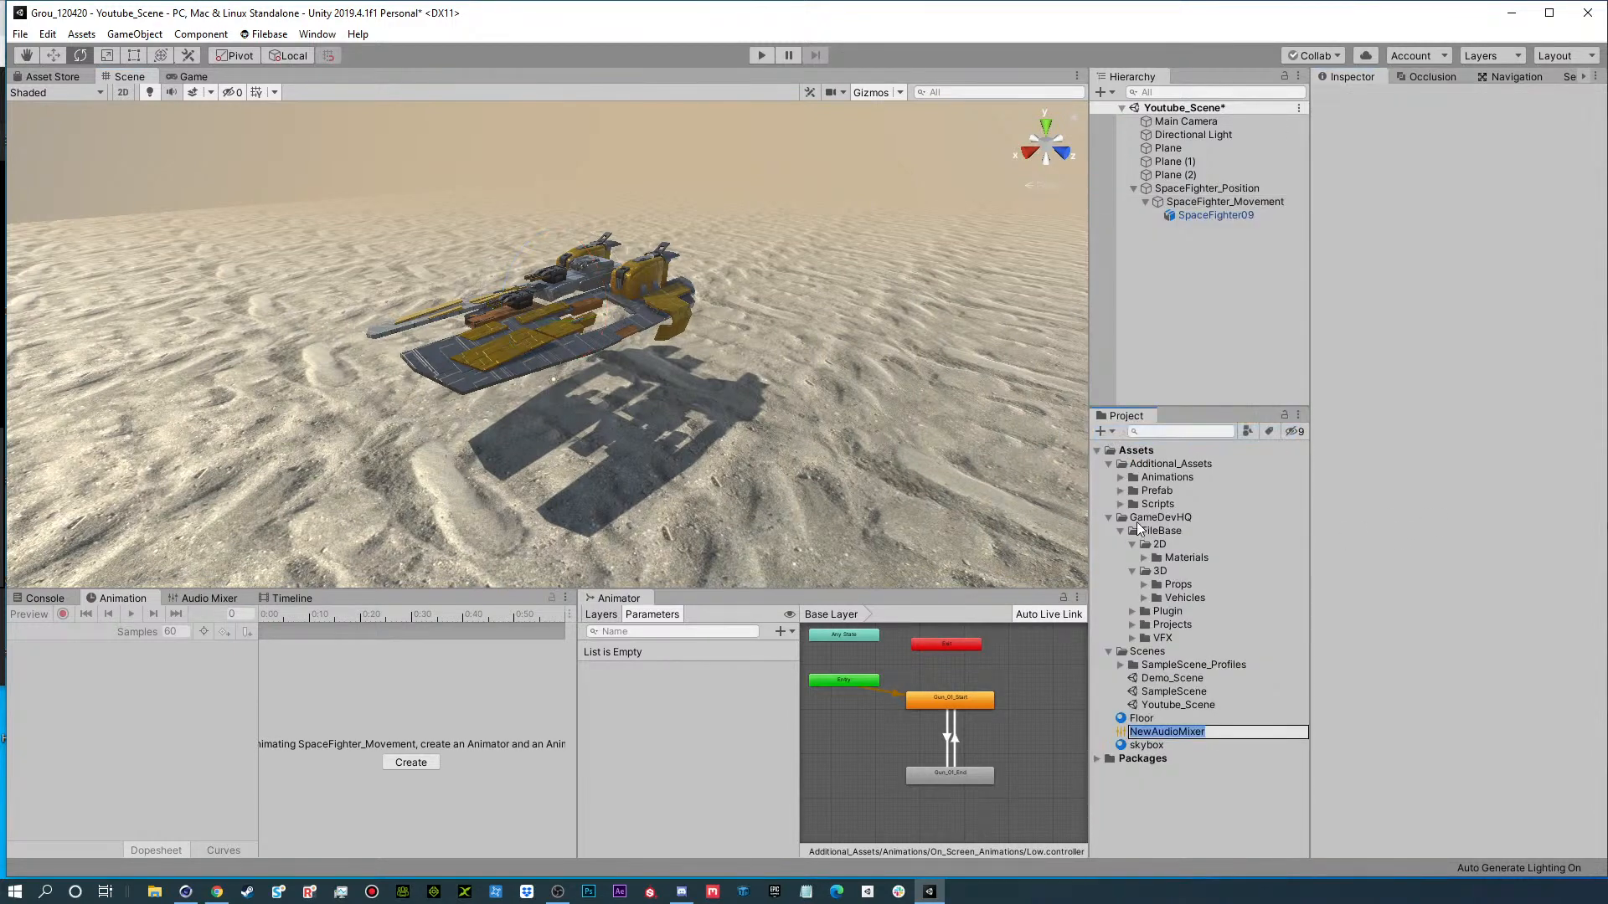
right_click(1171, 726)
click(1190, 366)
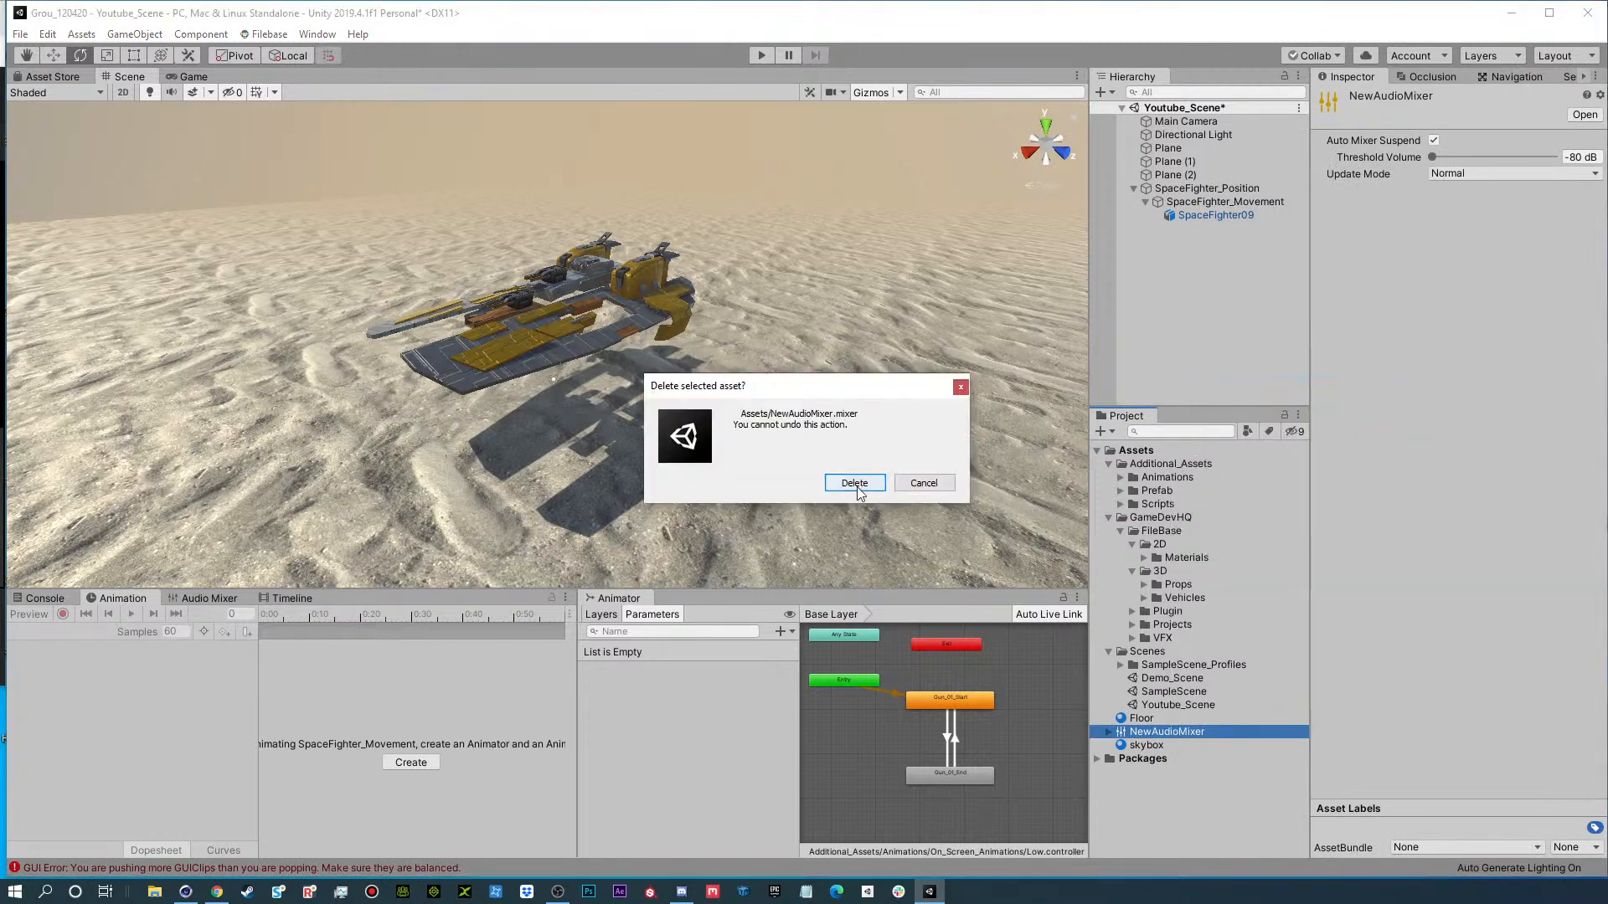
click(854, 483)
Create a new animation clip in the project assets and name it Ship_Floating.
click(1101, 431)
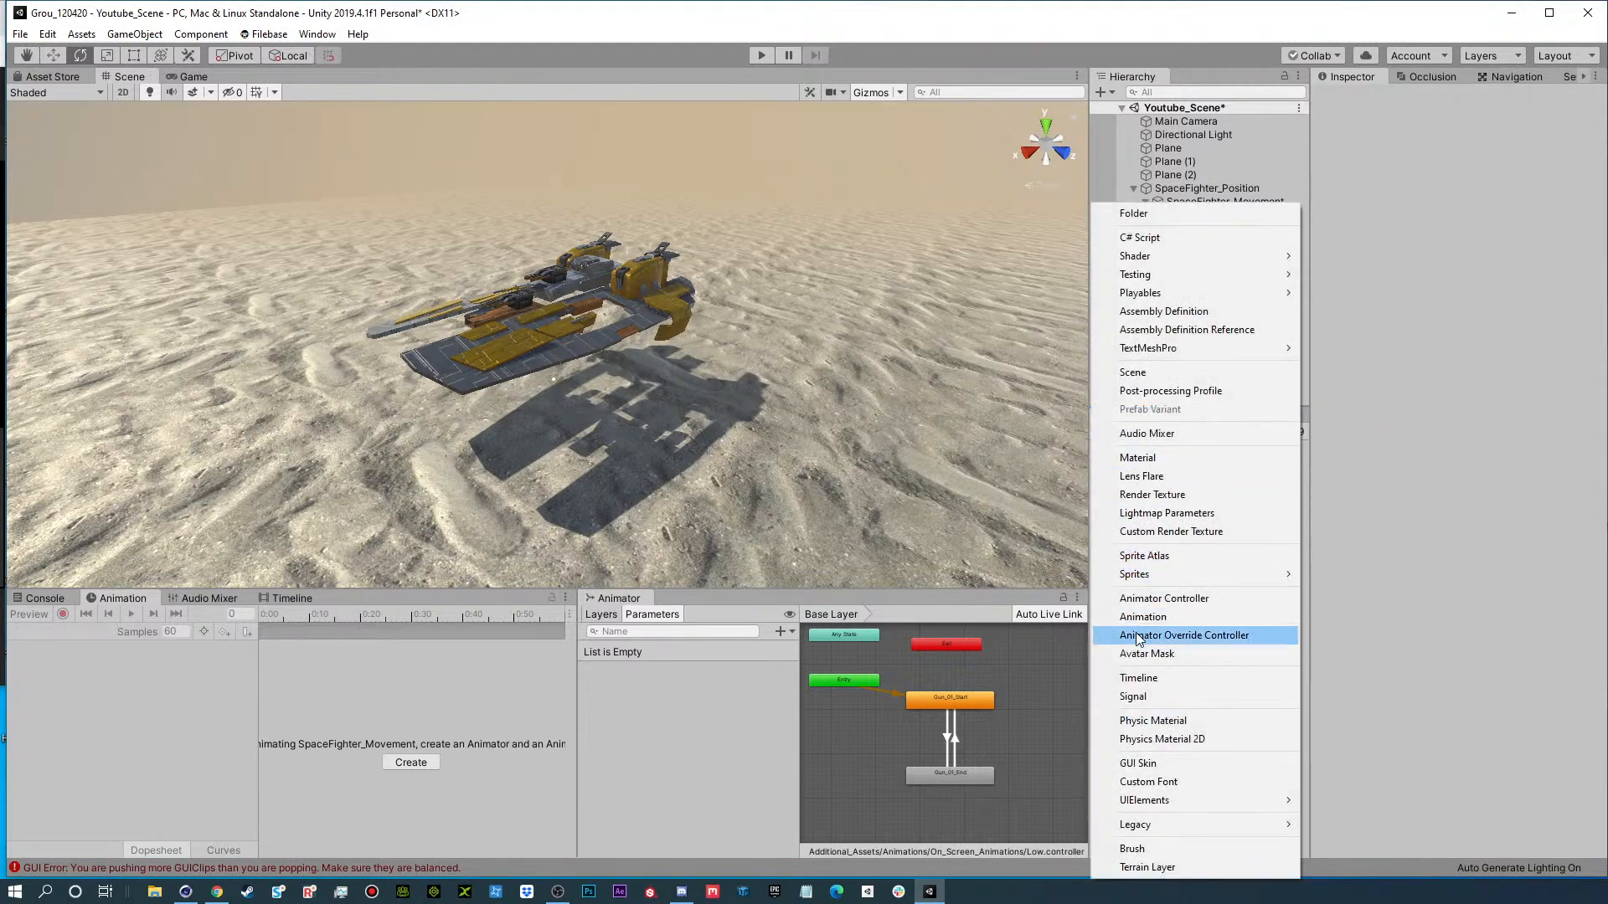
click(1161, 620)
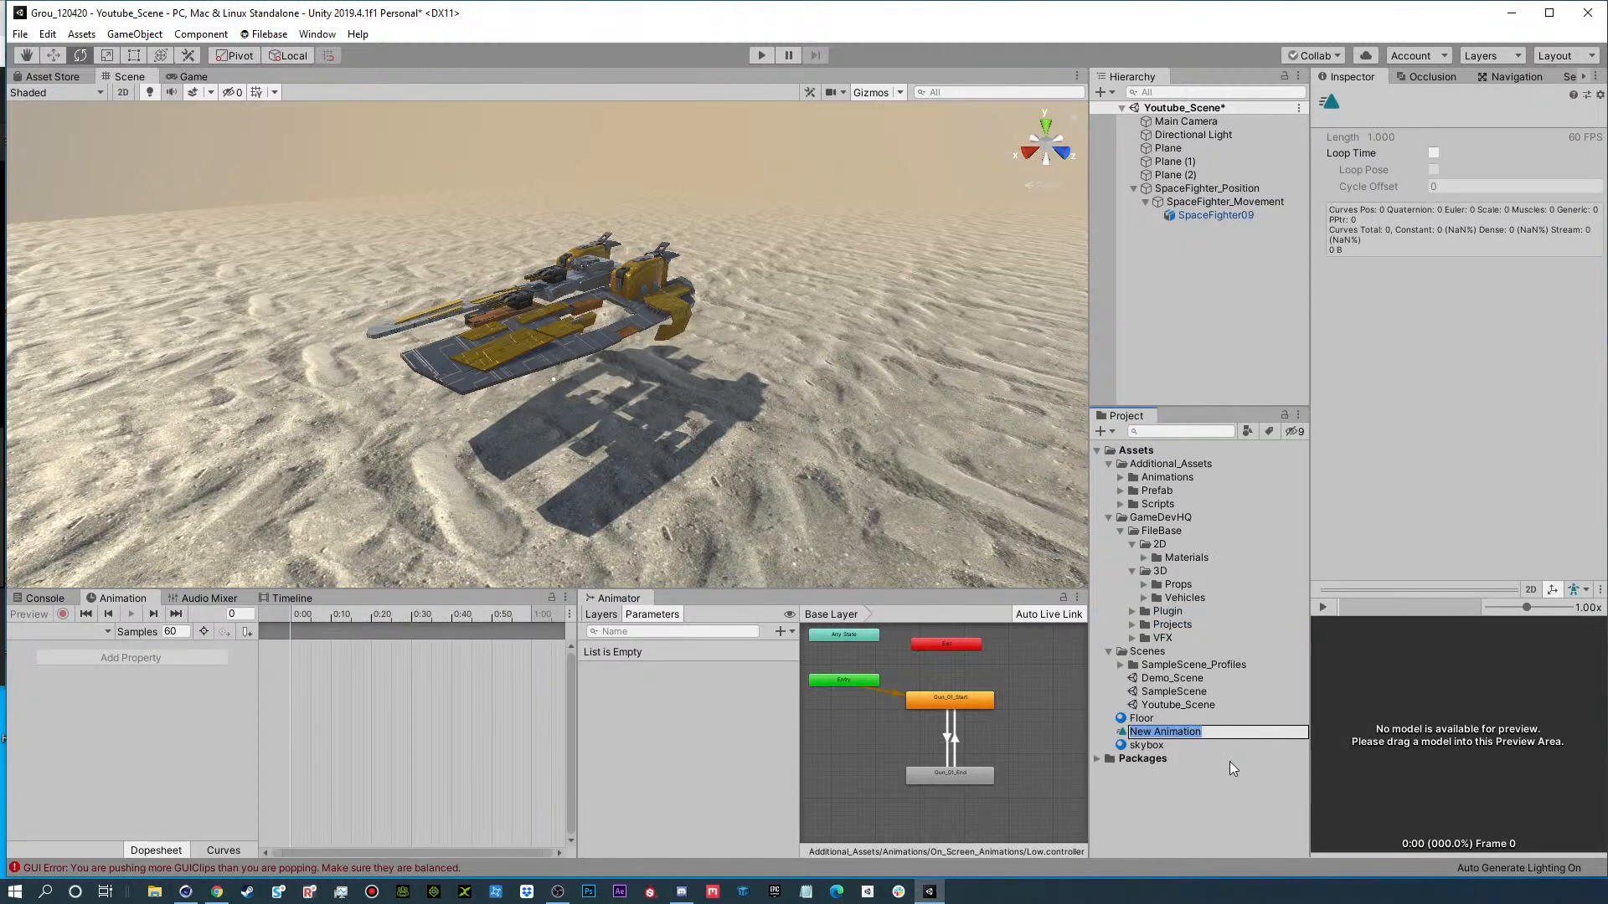
text(Ship_Floating)
key(Return)
Create a Youtube folder in Assets, move the Ship_Floating clip into it, and expand the folder.
click(1103, 431)
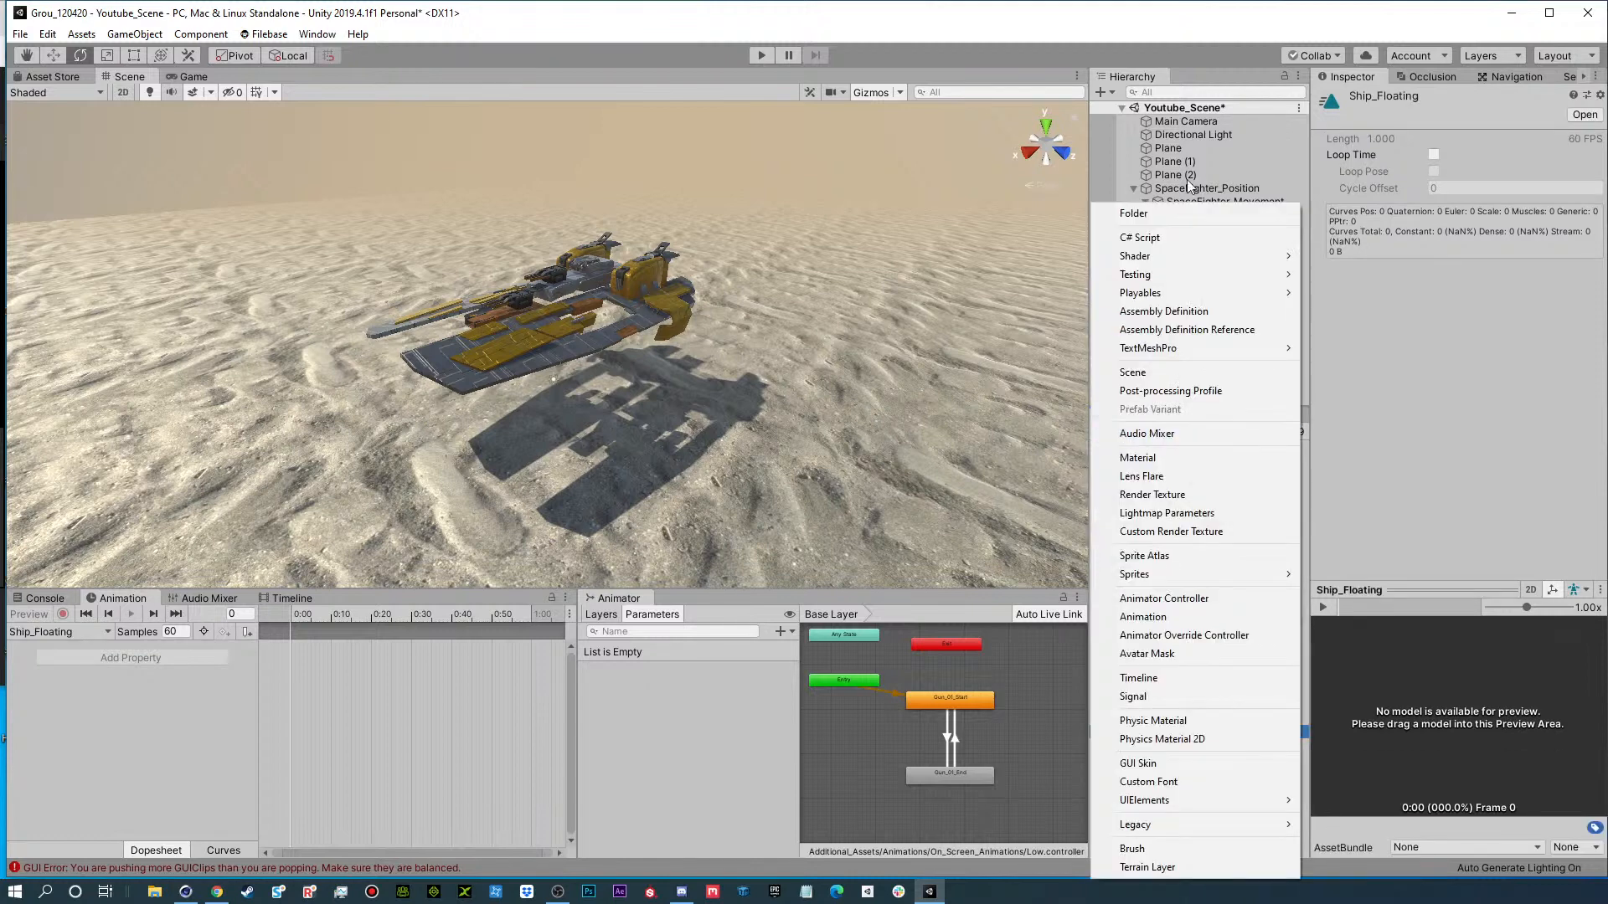
click(1172, 214)
text(Youtube)
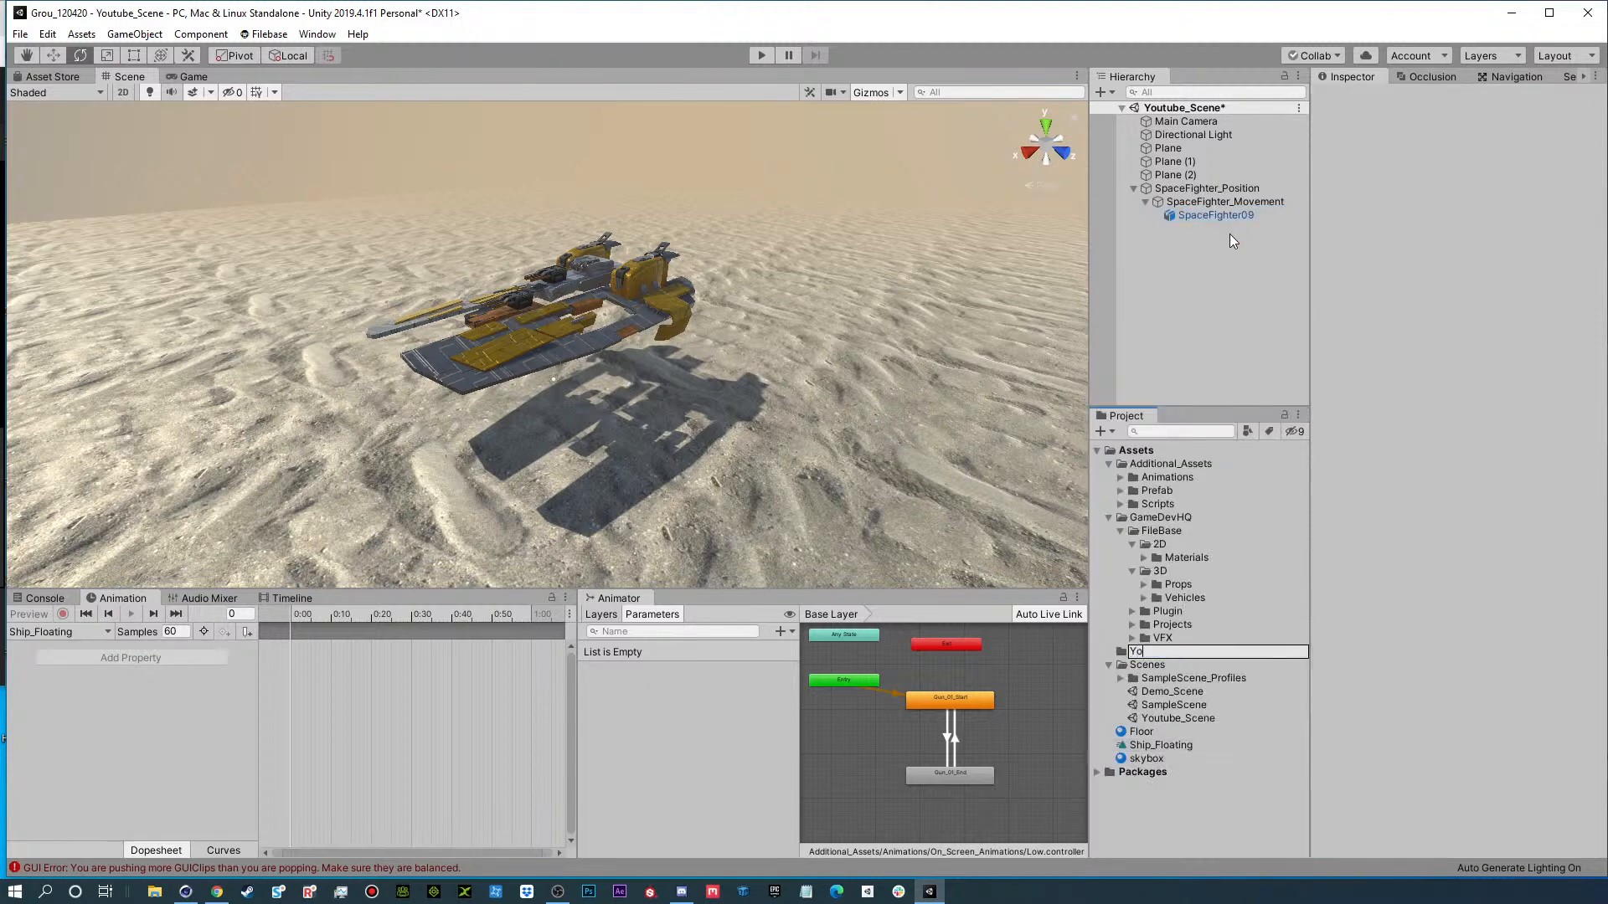
key(Return)
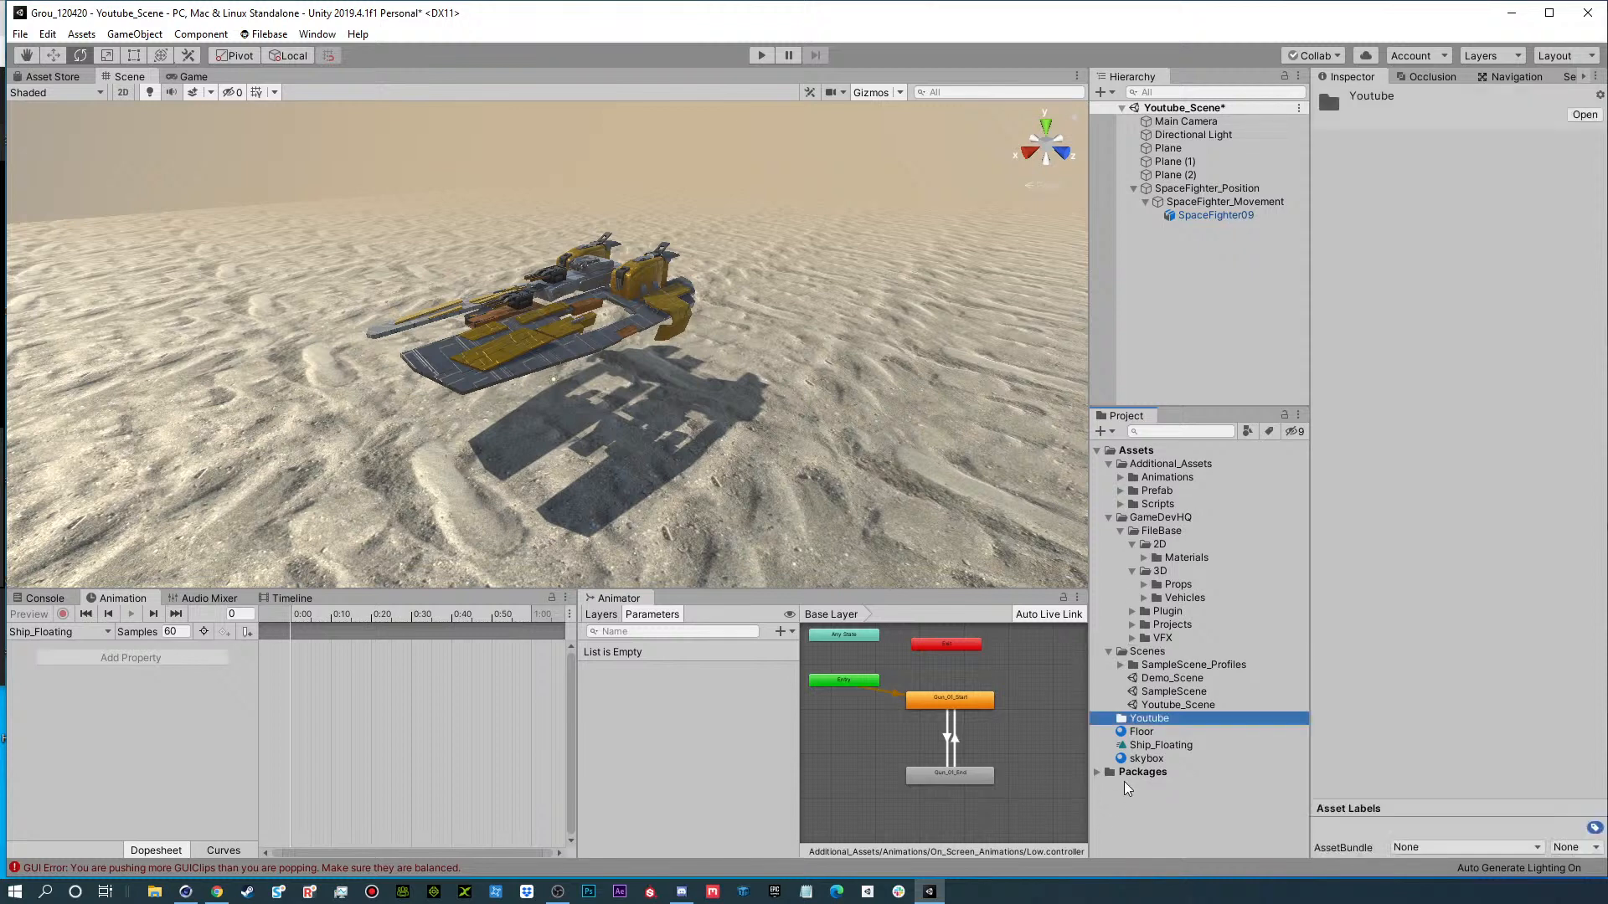
drag(1142, 746, 1151, 719)
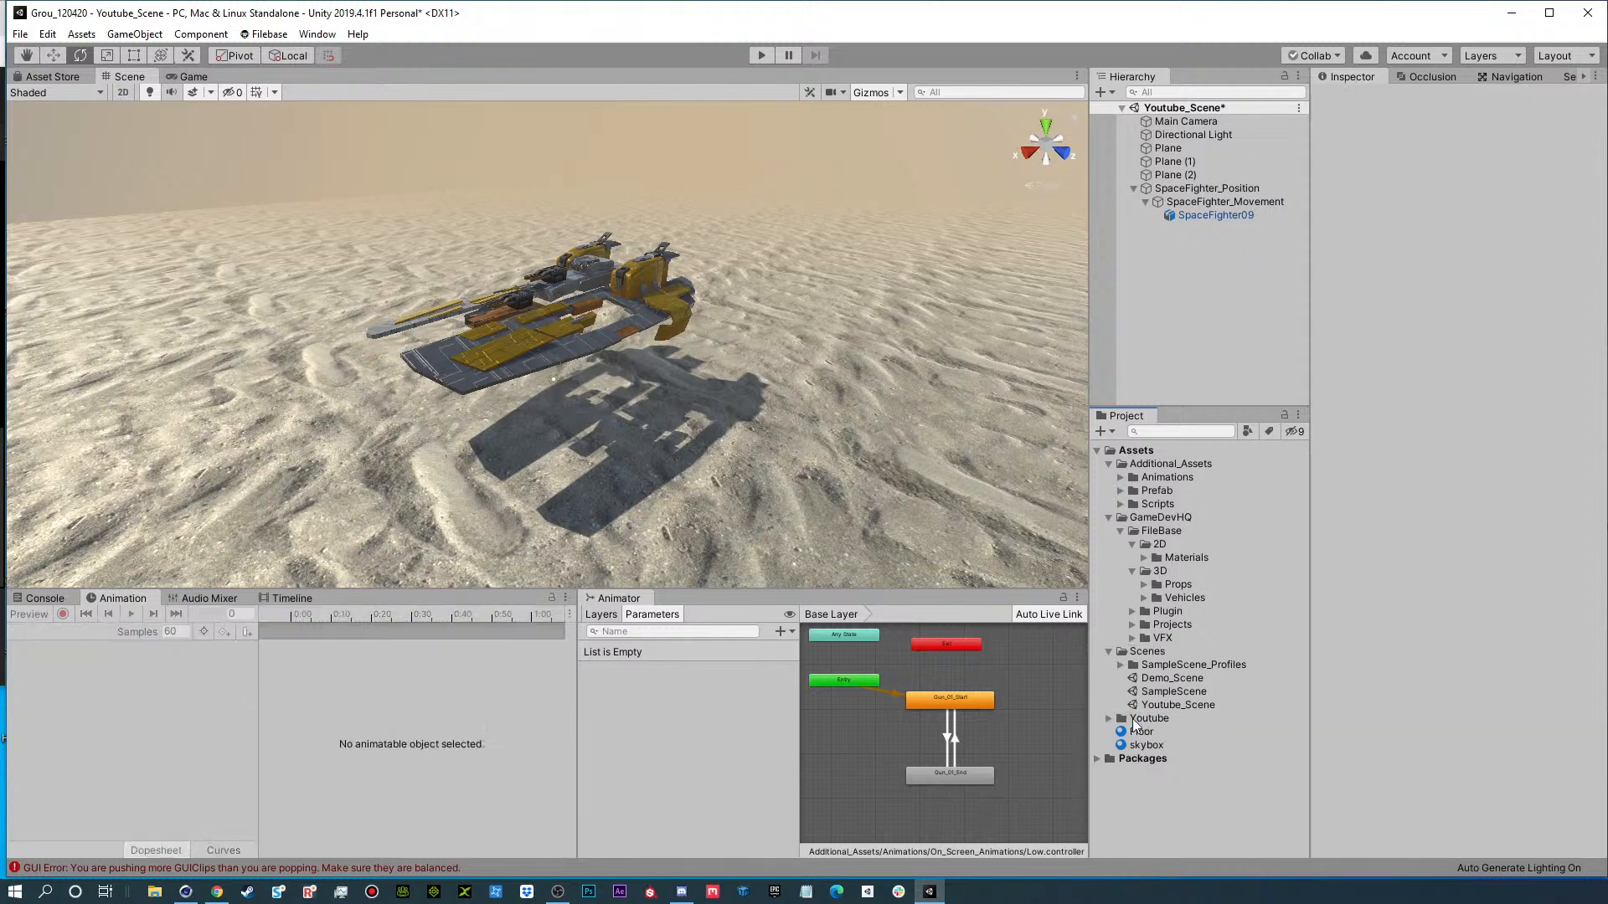
click(1108, 717)
Create an Animations folder inside the Youtube folder and move the Ship_Floating clip into it.
right_click(1152, 719)
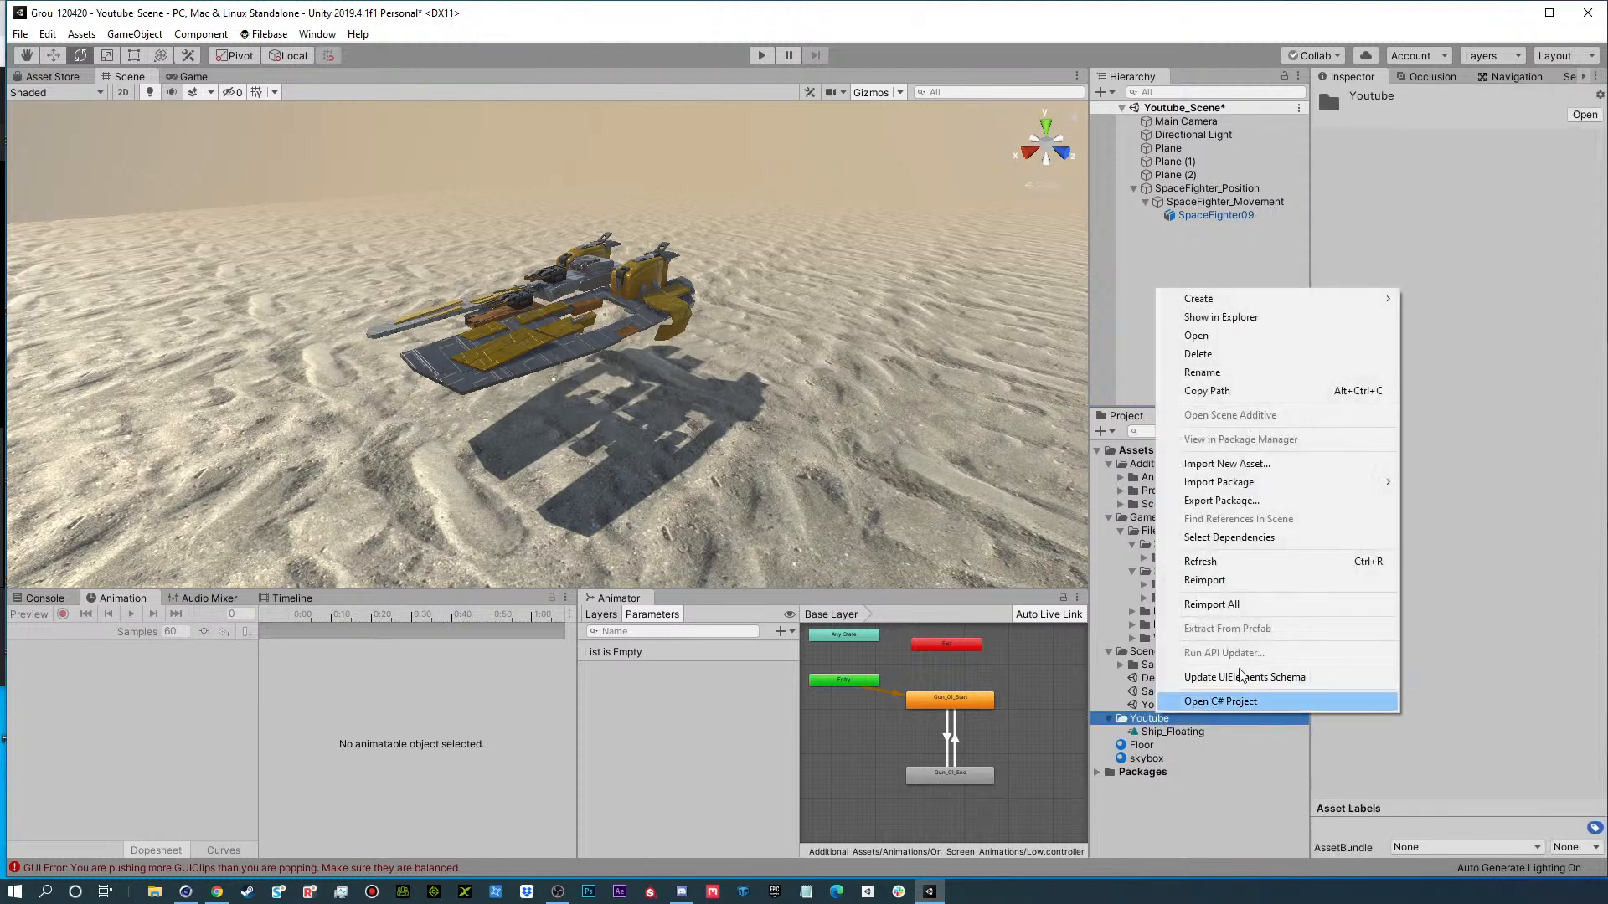
mouse_move(1206, 298)
click(1491, 238)
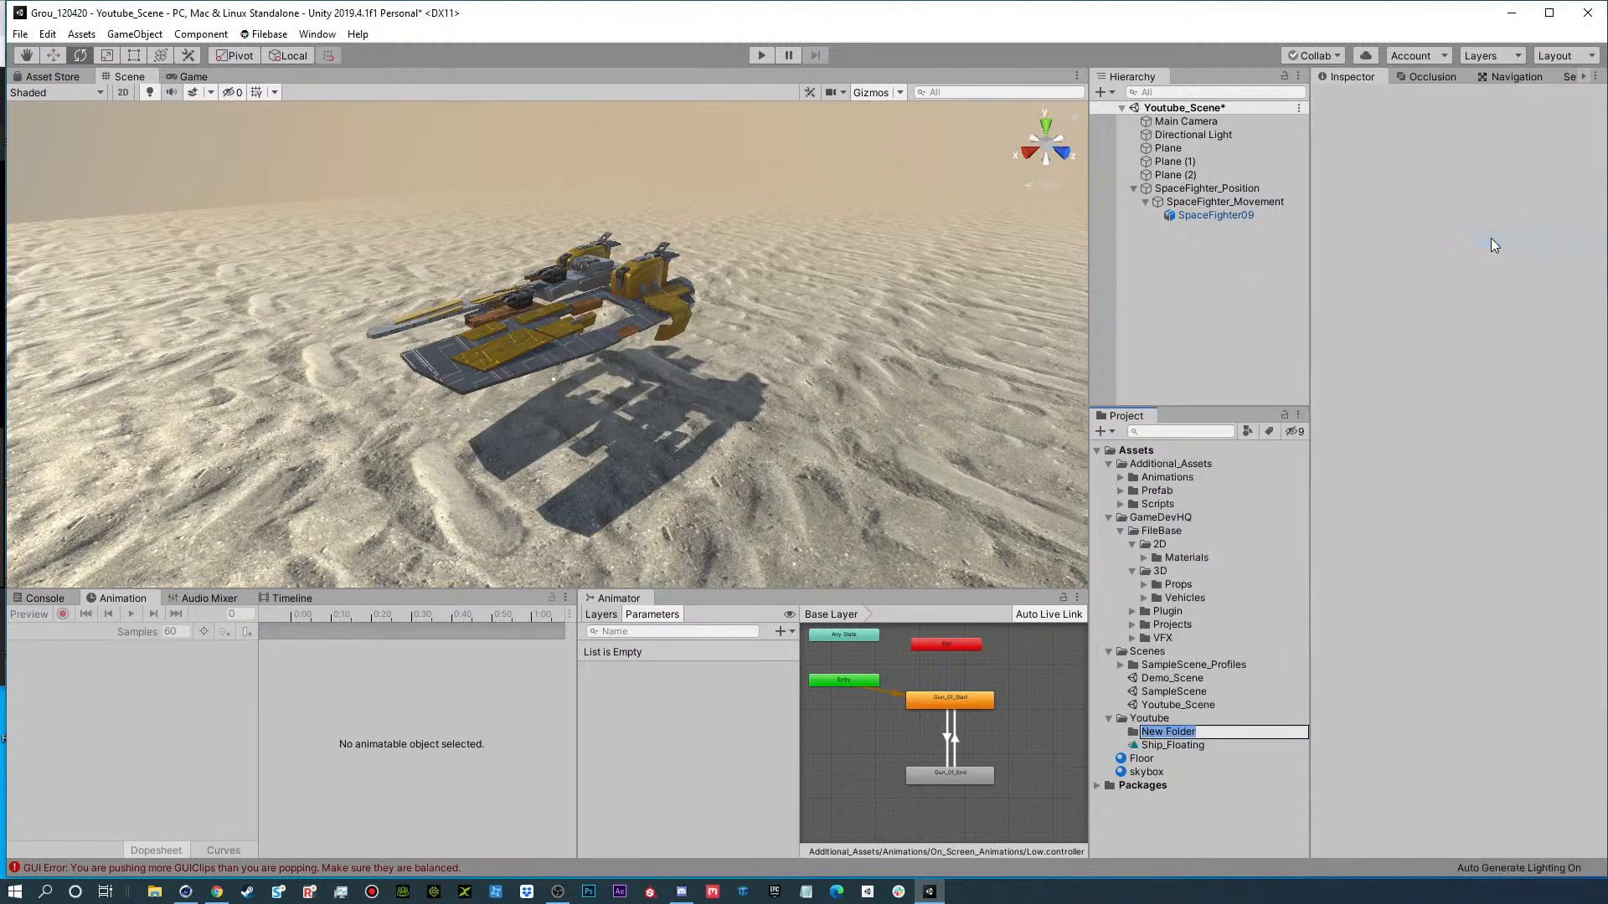
text(Animations)
key(Return)
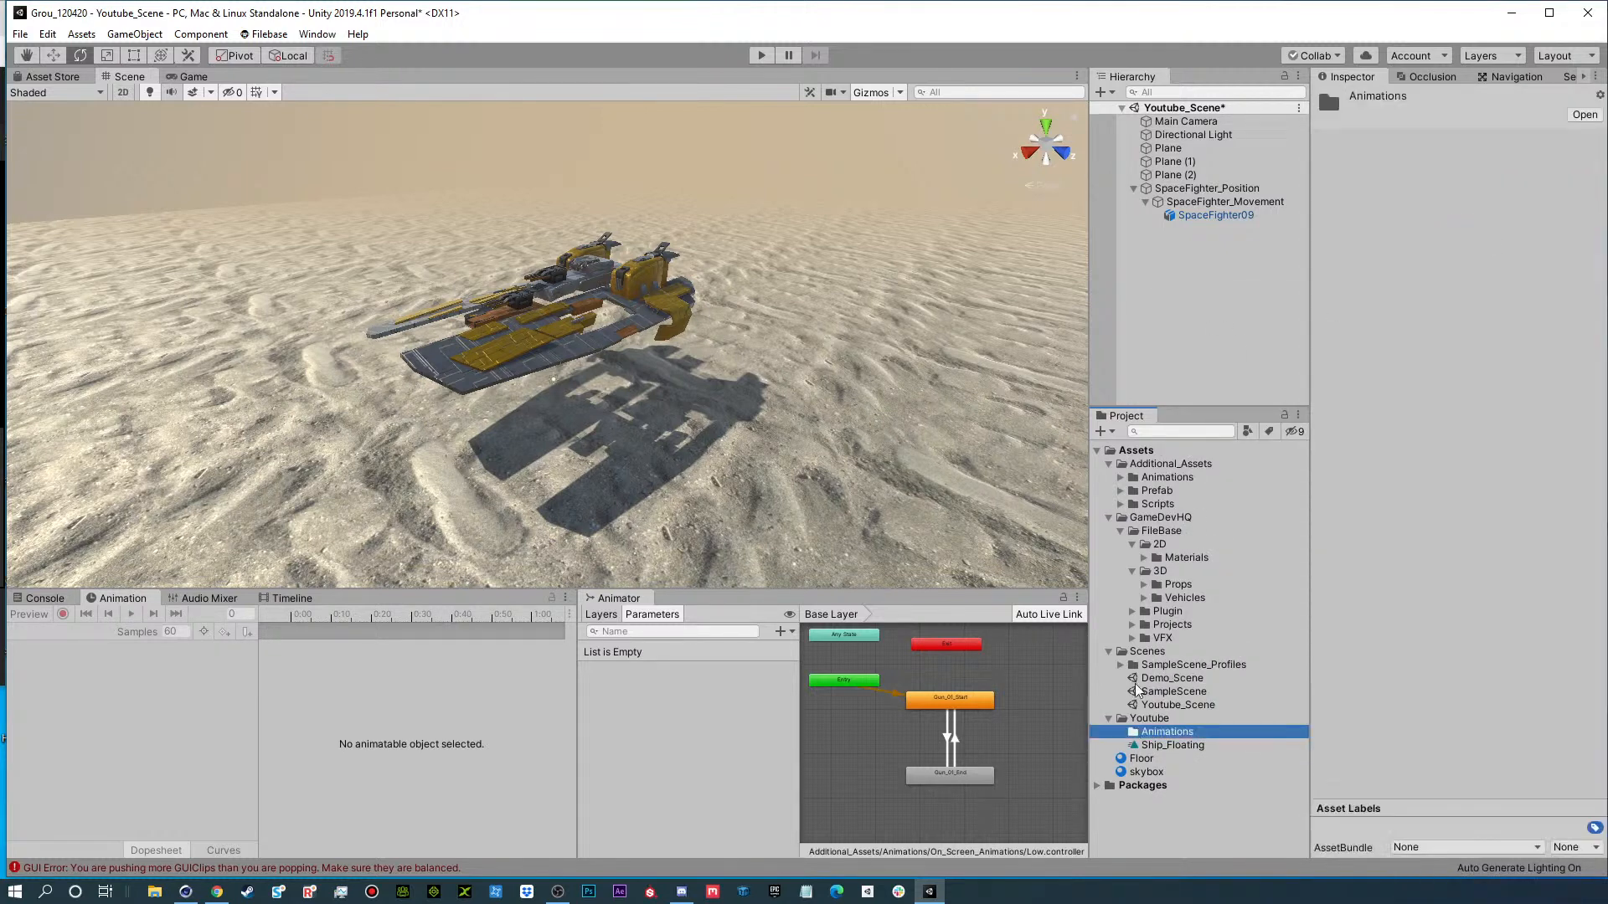
drag(1156, 745, 1162, 732)
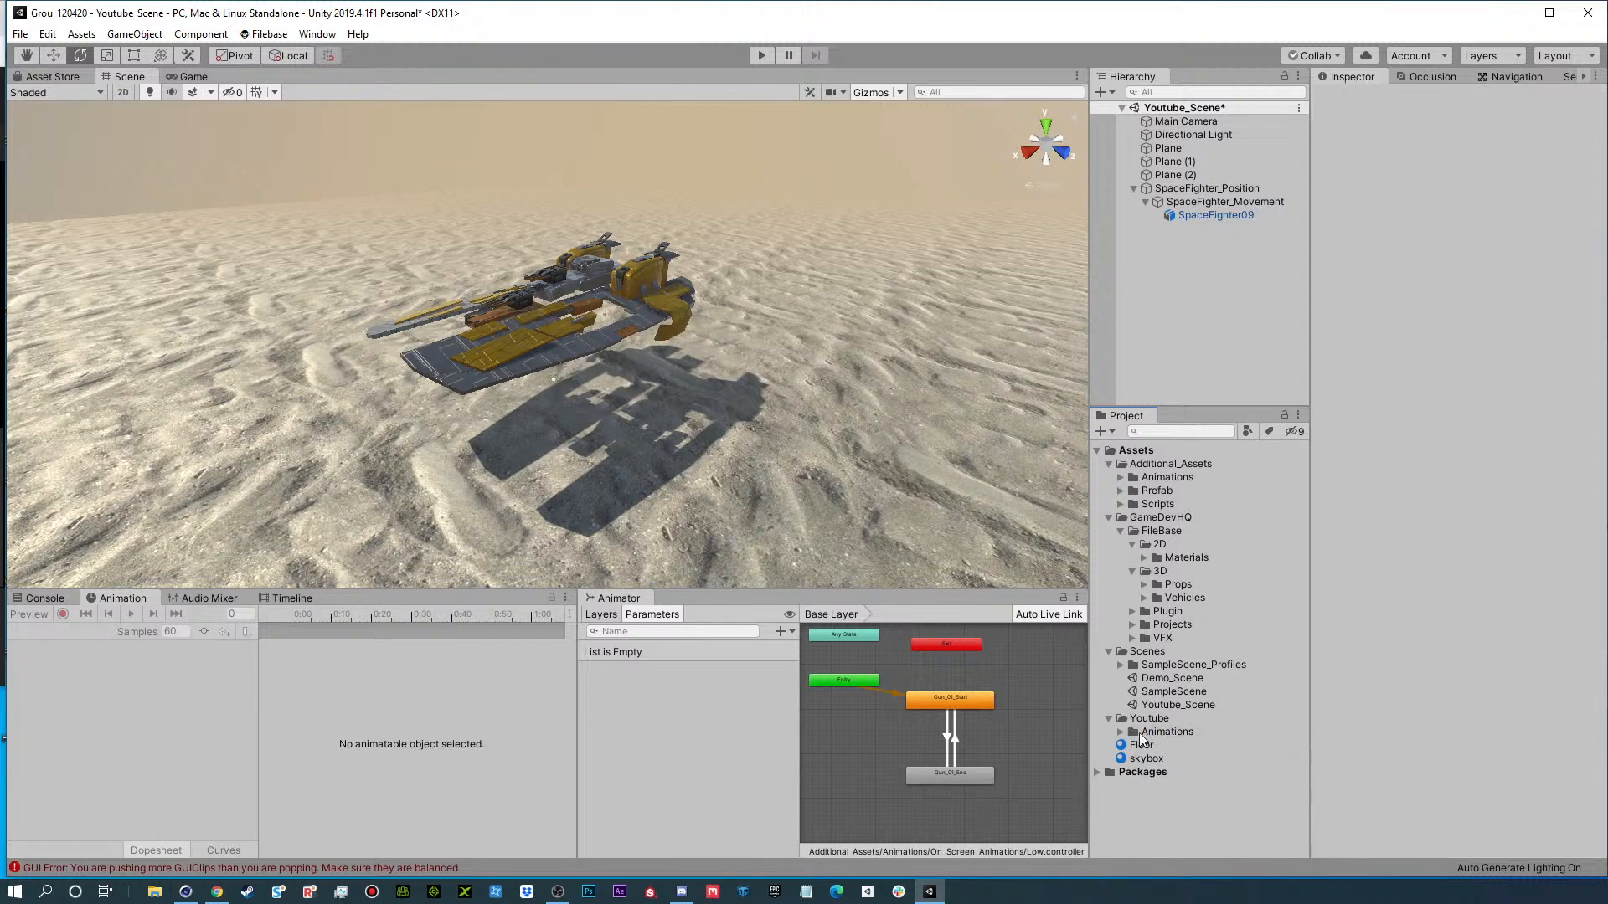
click(1120, 733)
Attach the Ship_Floating clip to SpaceFighter_Movement and reposition the clip's state in the Animator graph.
click(1210, 200)
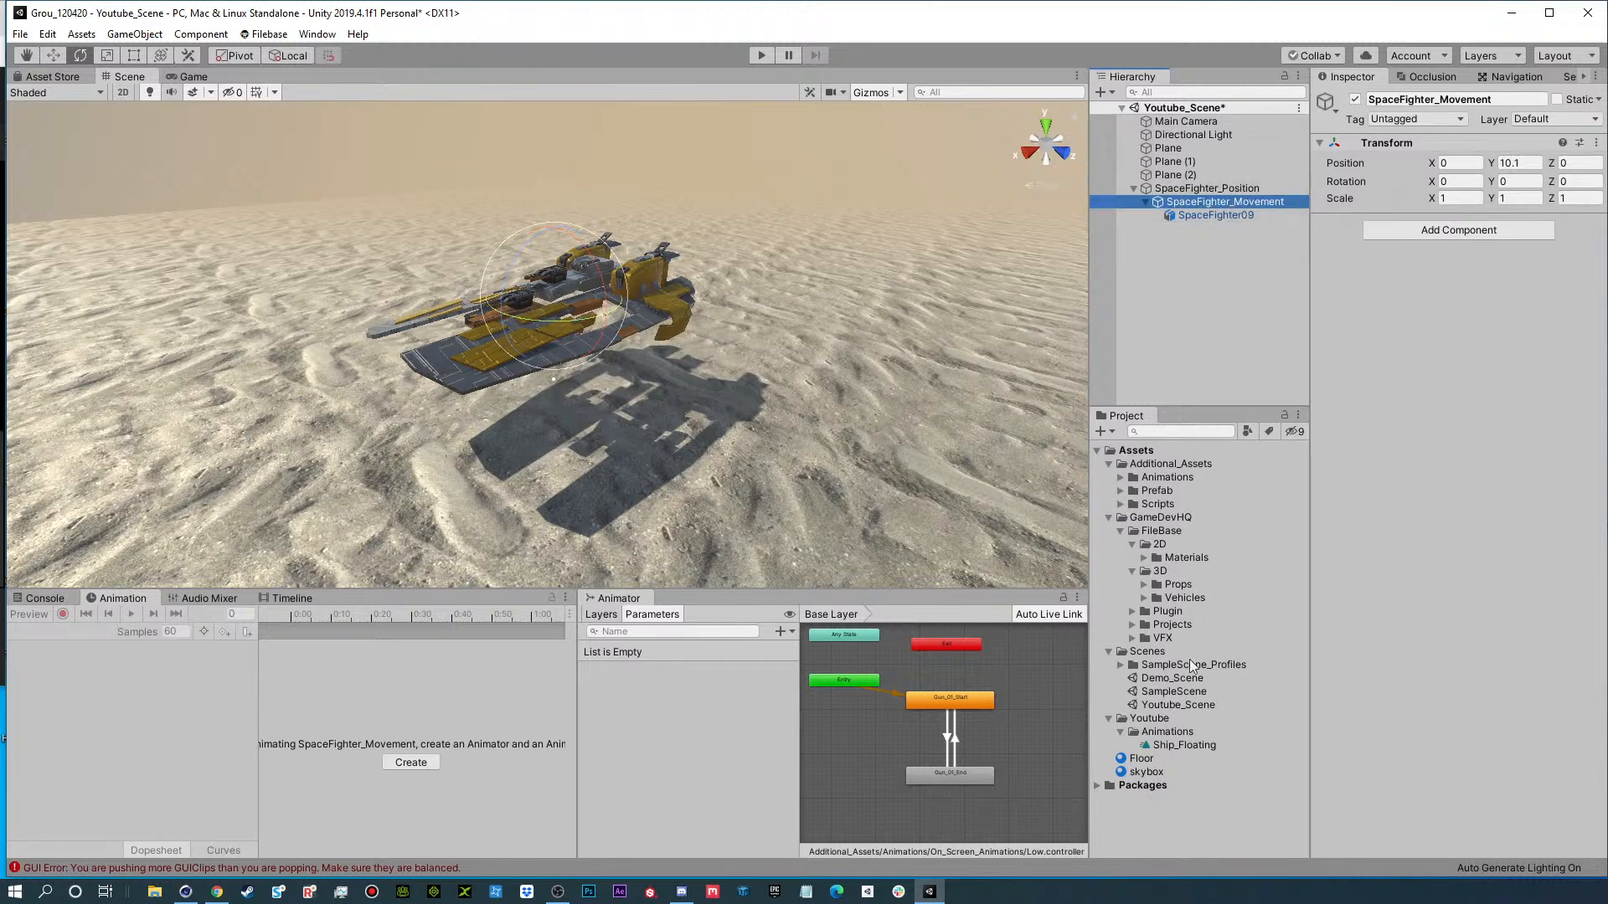
drag(1181, 745, 1374, 678)
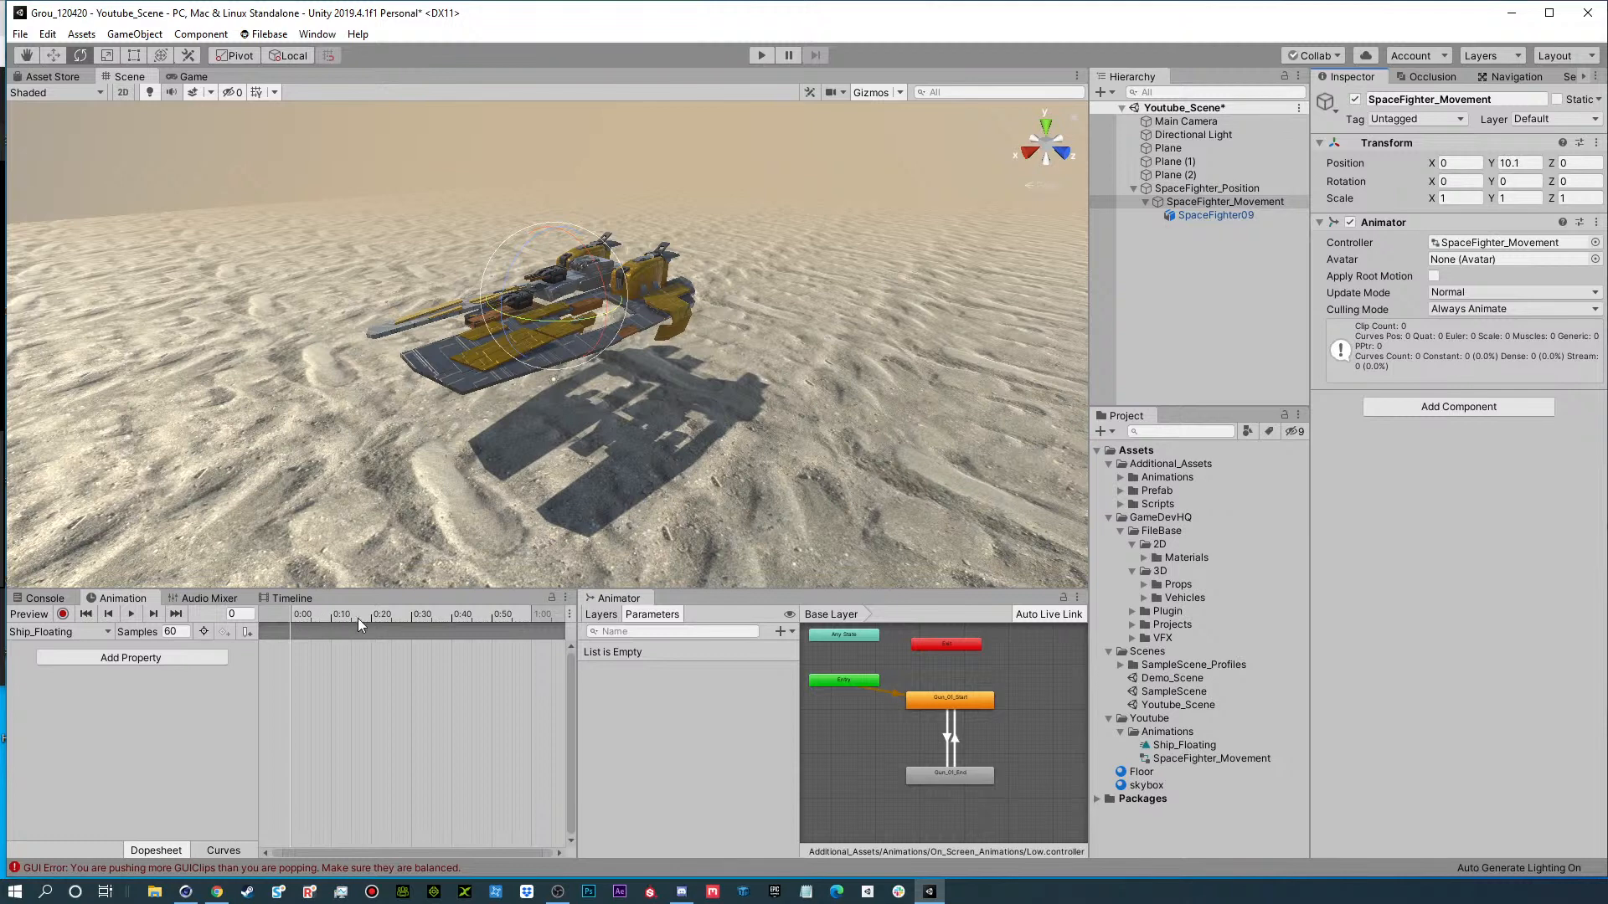
click(318, 35)
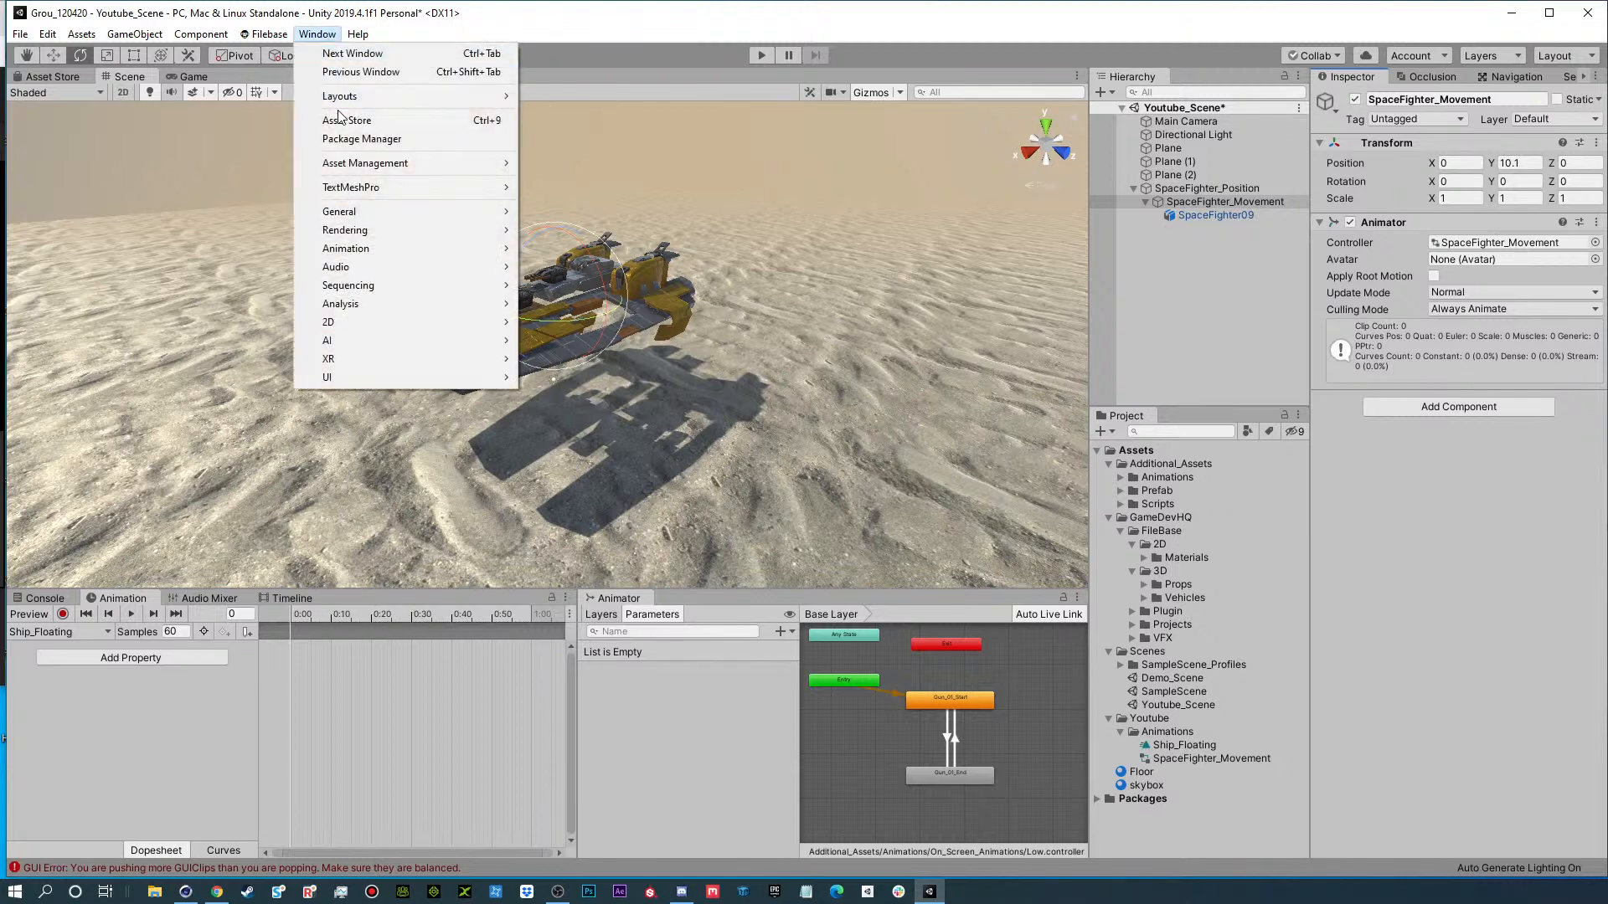
mouse_move(356, 250)
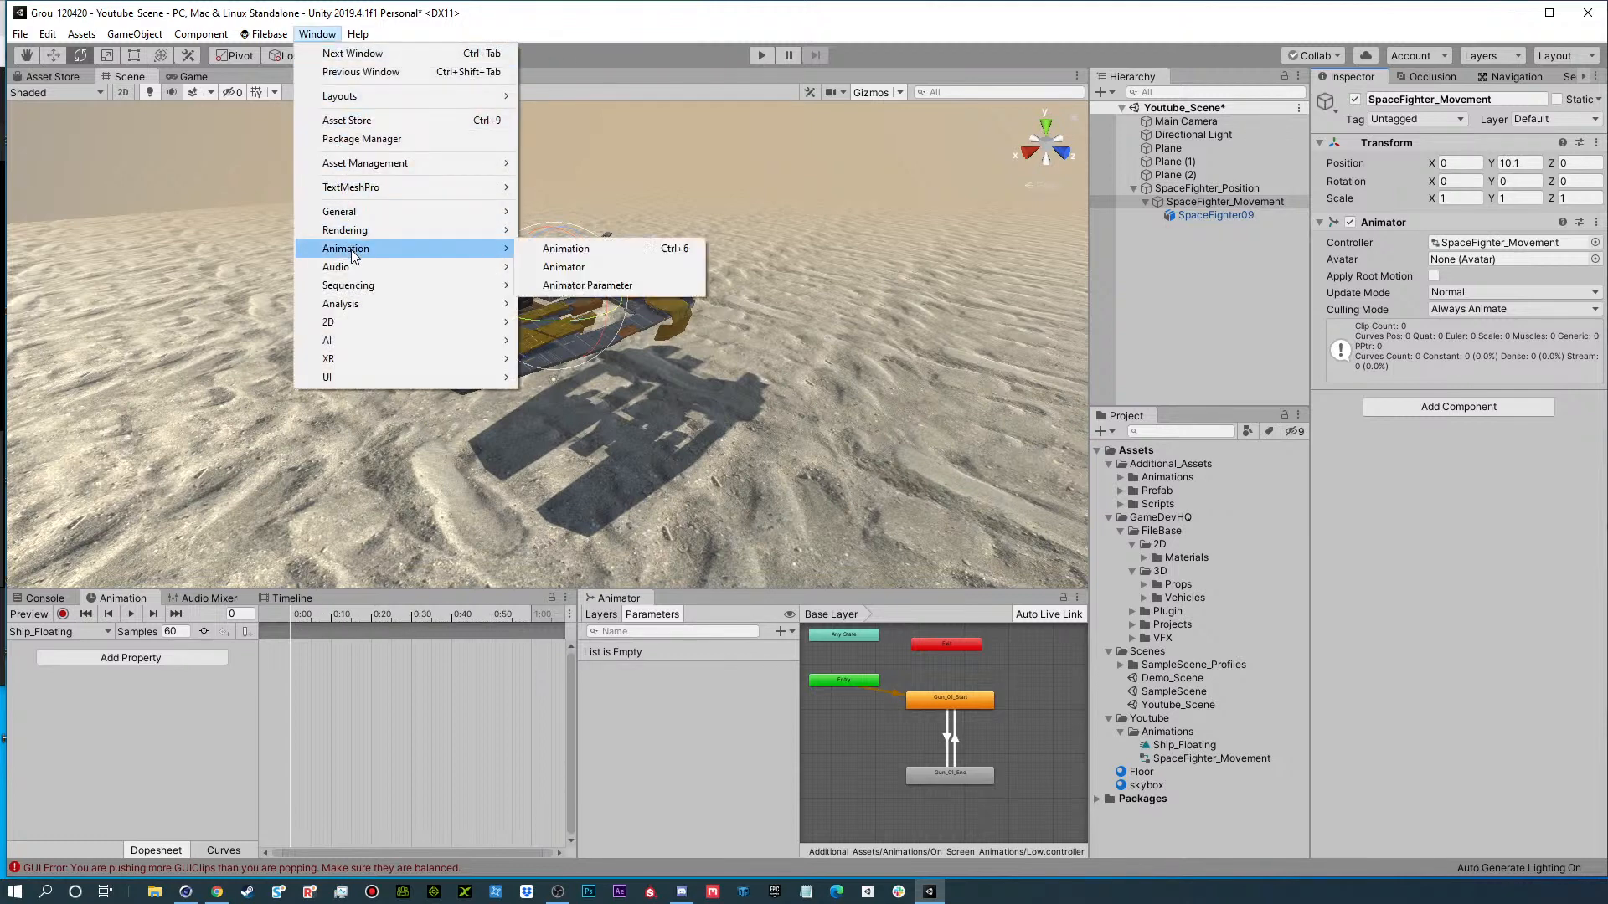
click(586, 268)
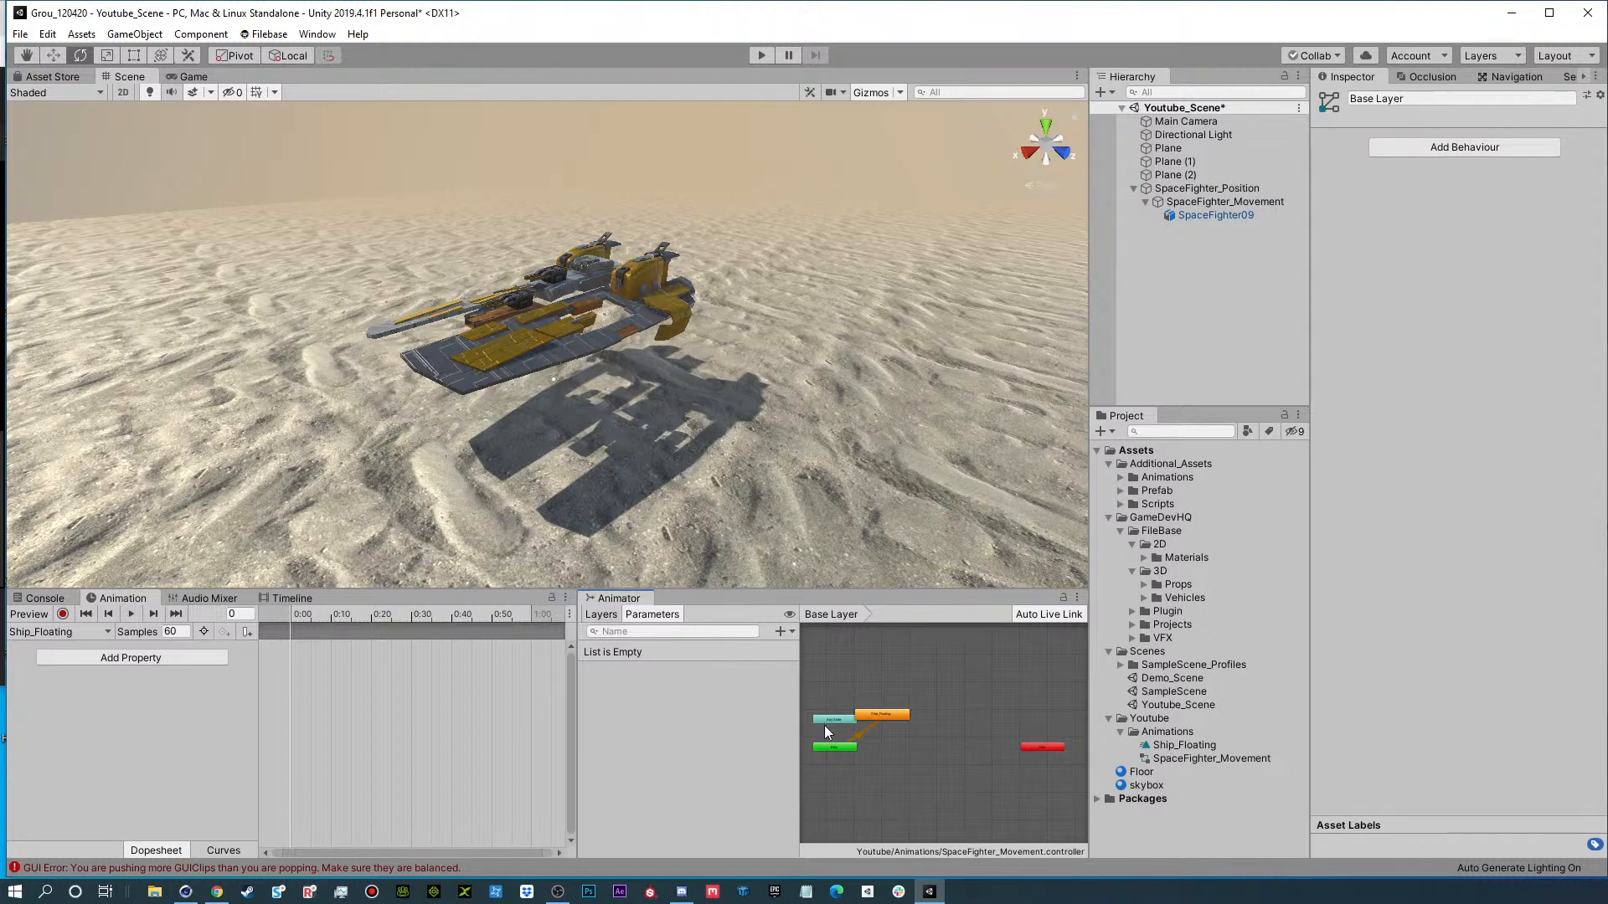
drag(881, 714, 908, 732)
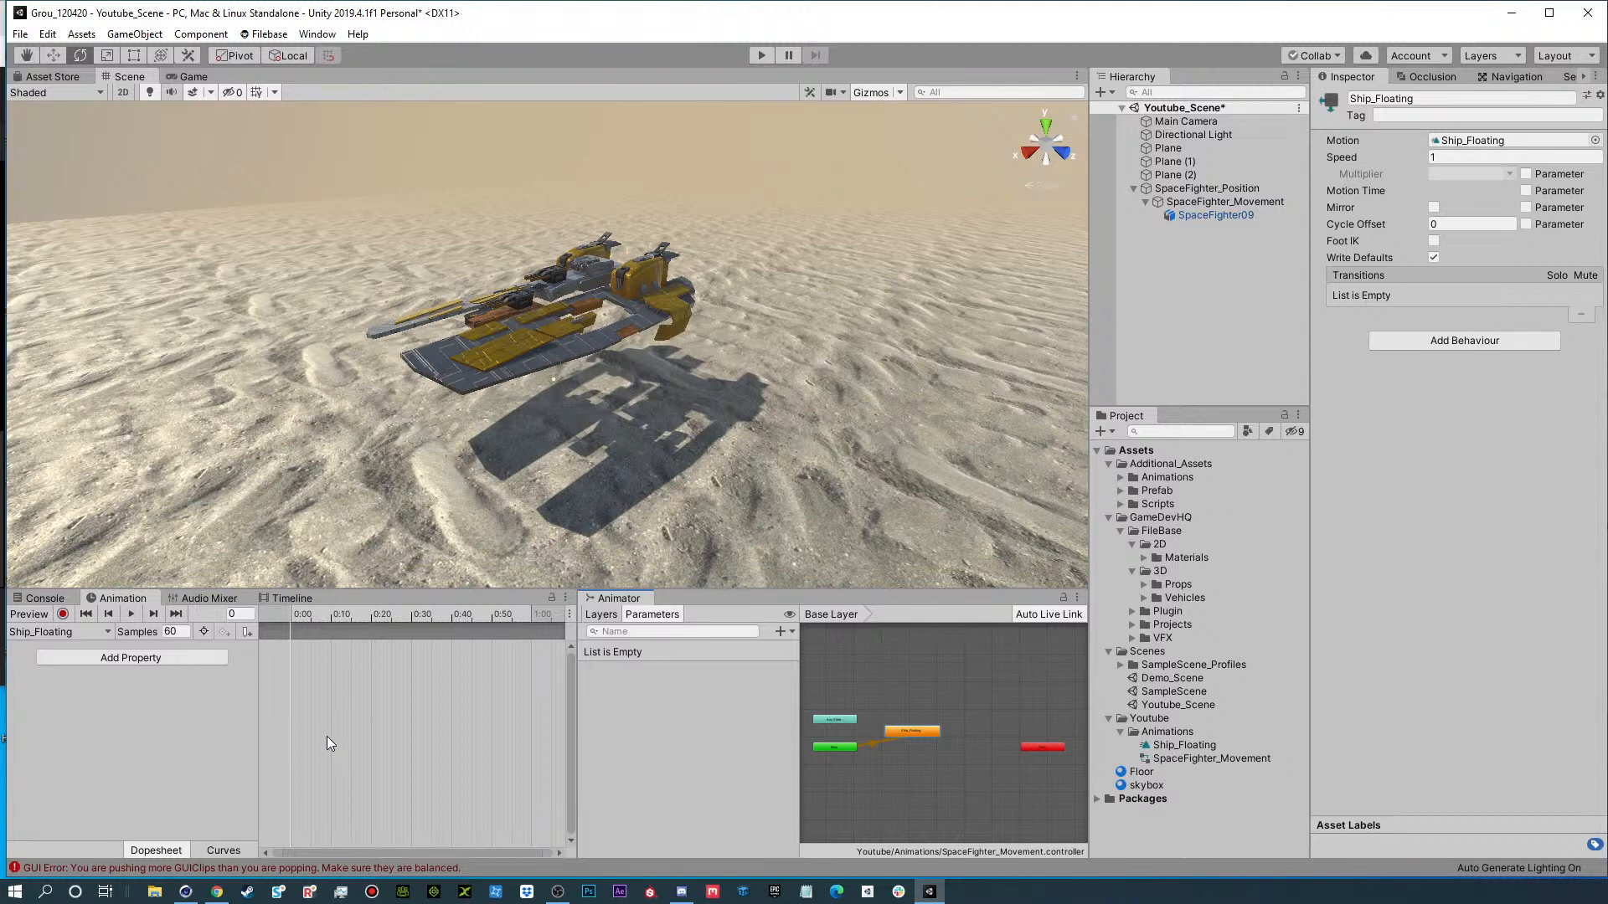
Add SpaceFighter_Movement's Transform Position as an animated property in the Ship_Floating clip.
click(1185, 203)
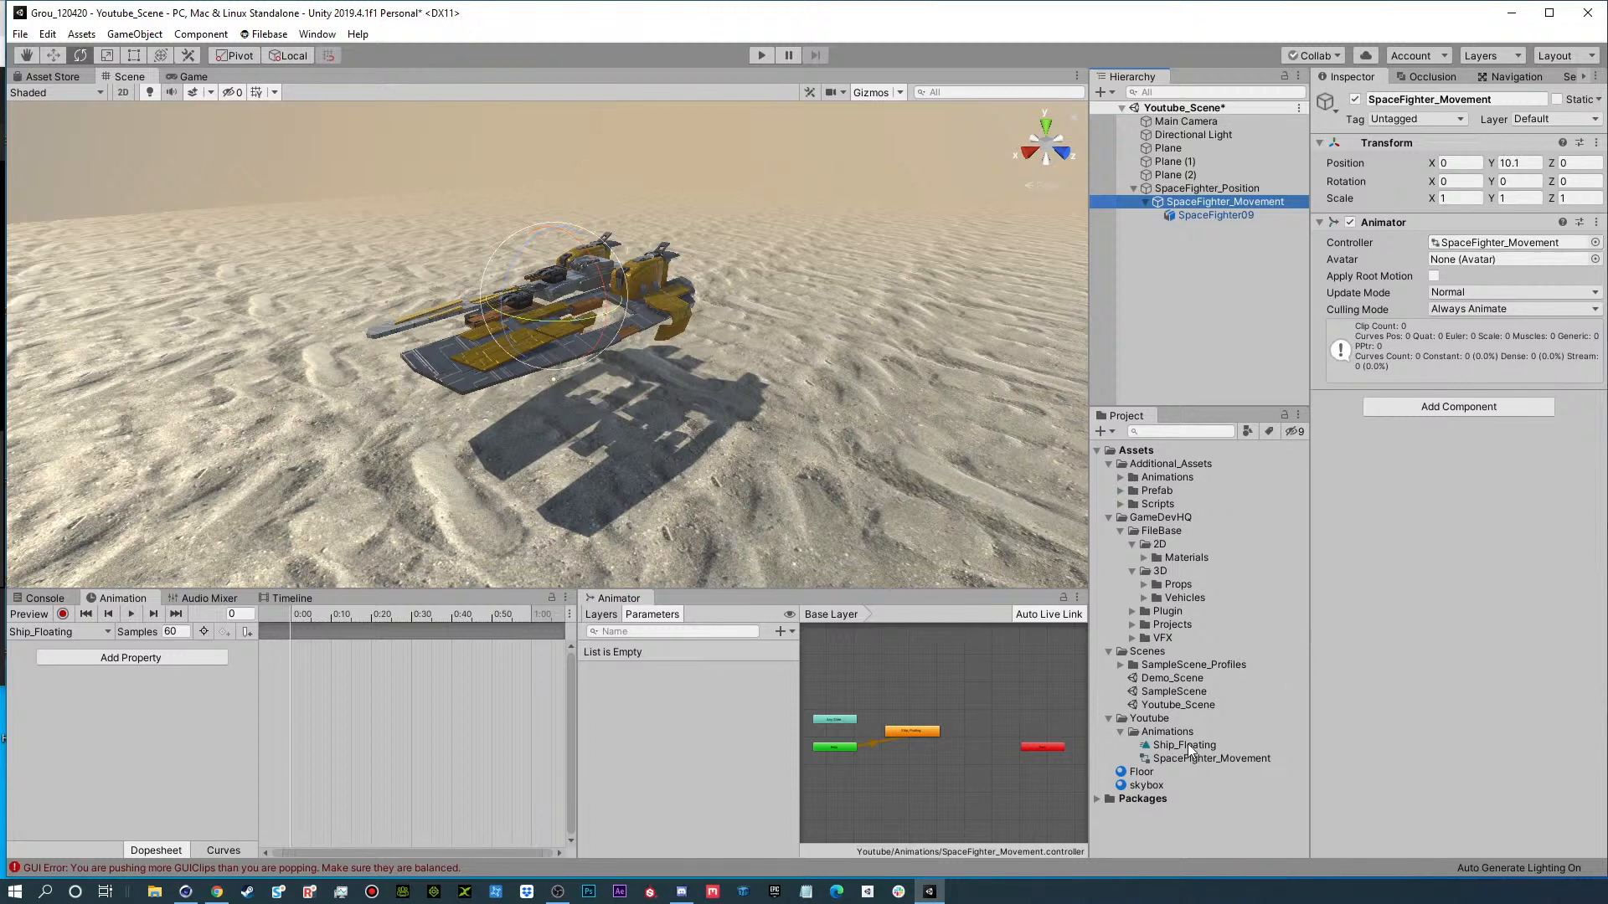
click(72, 633)
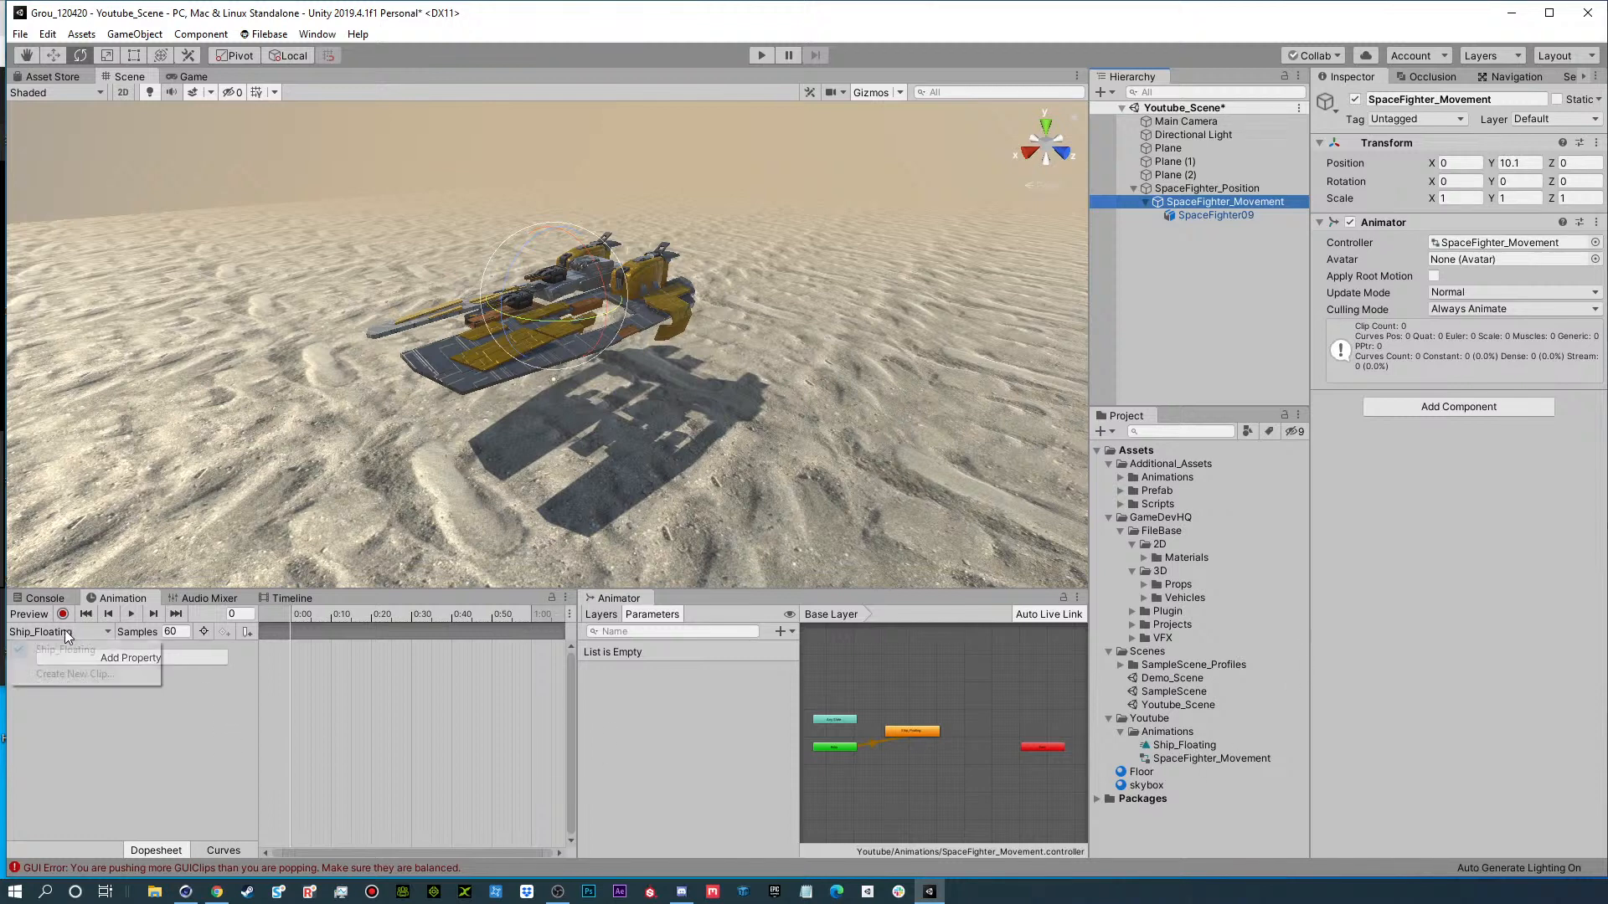
click(57, 634)
click(57, 634)
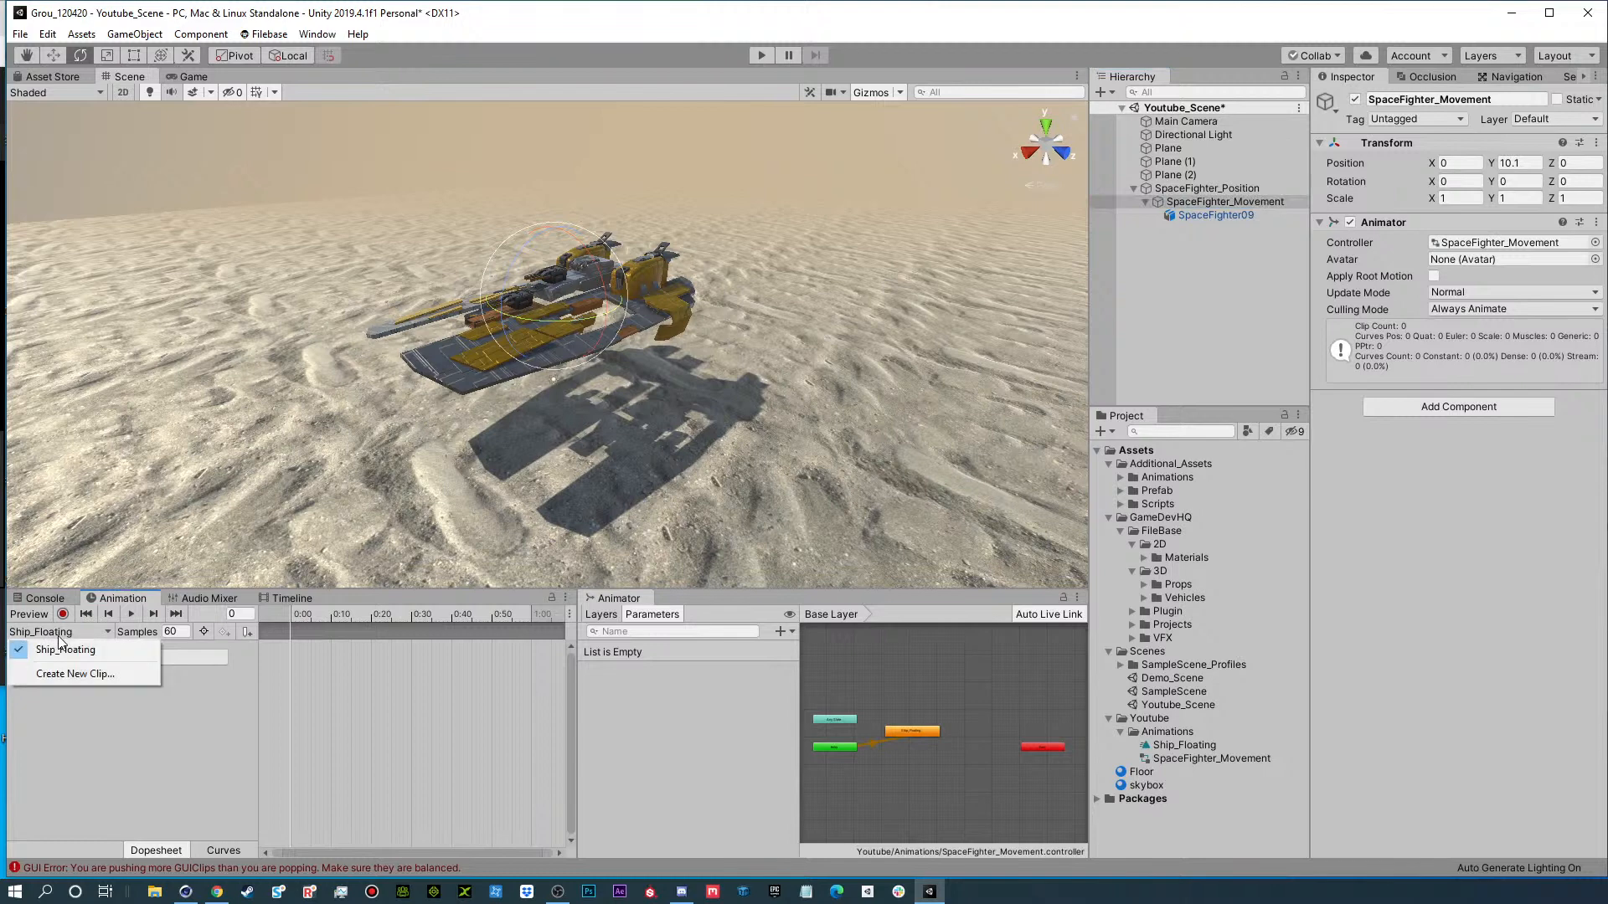
click(97, 643)
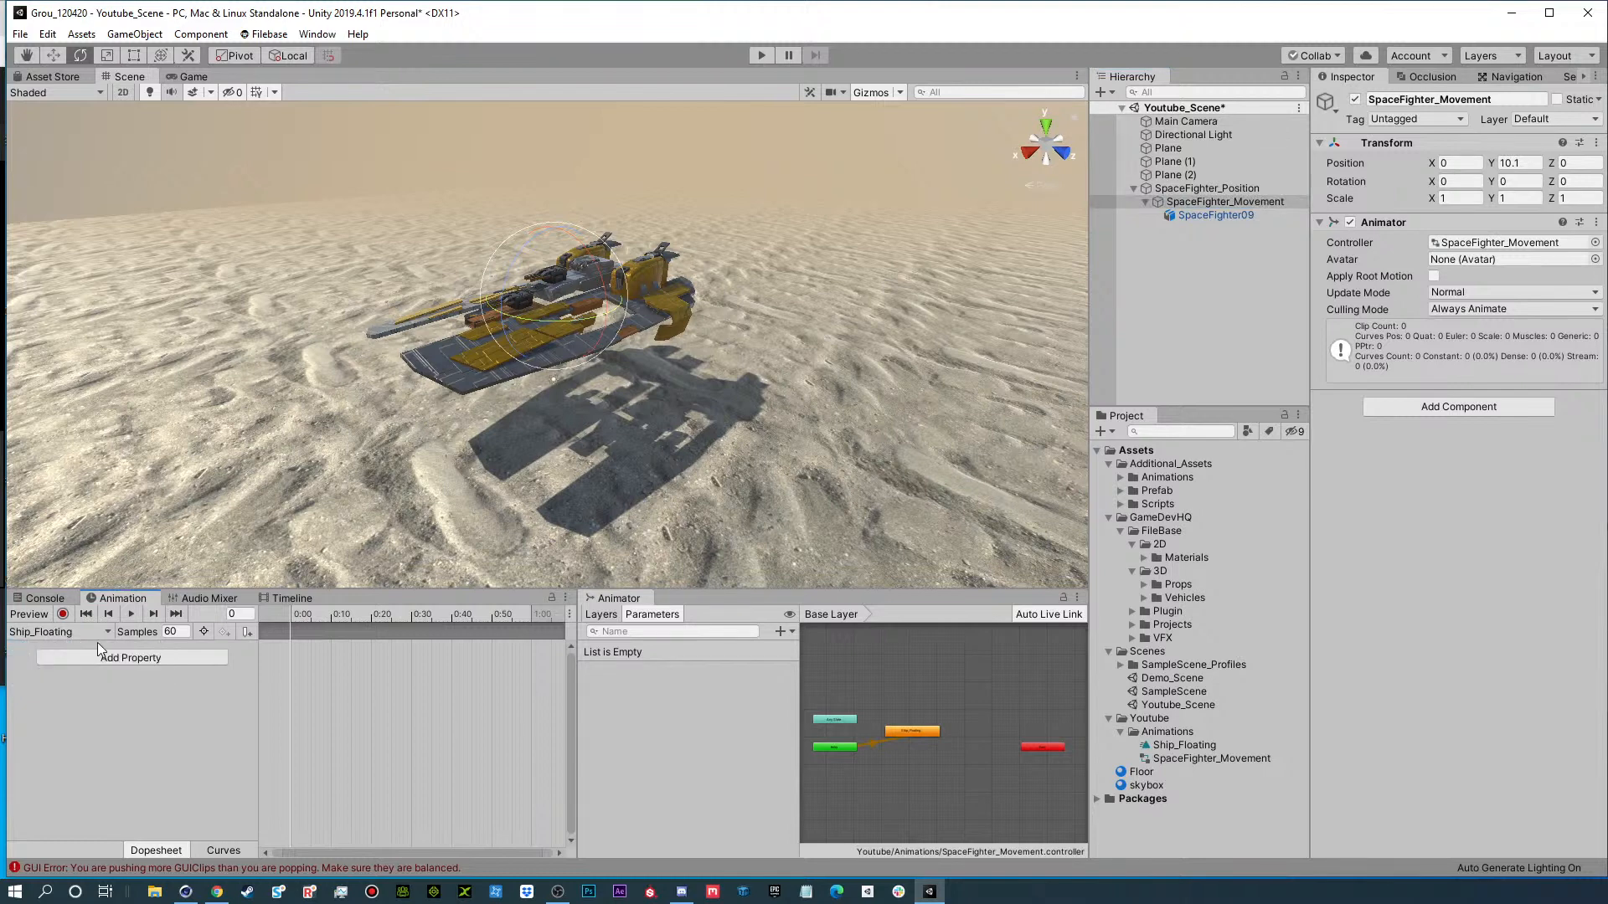
click(147, 657)
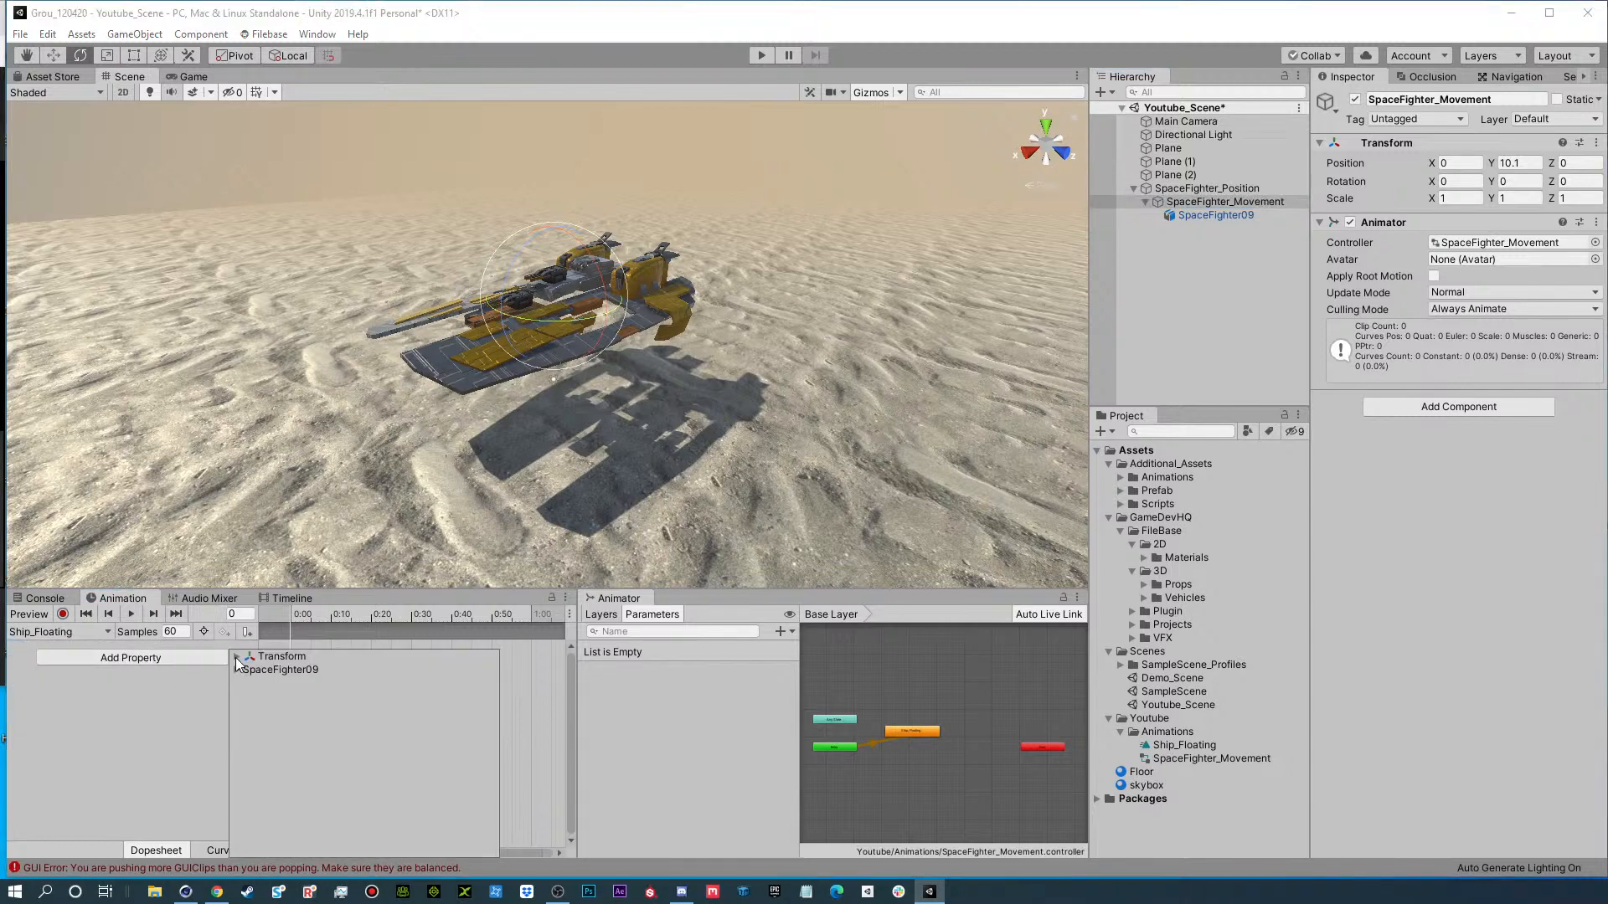
click(285, 656)
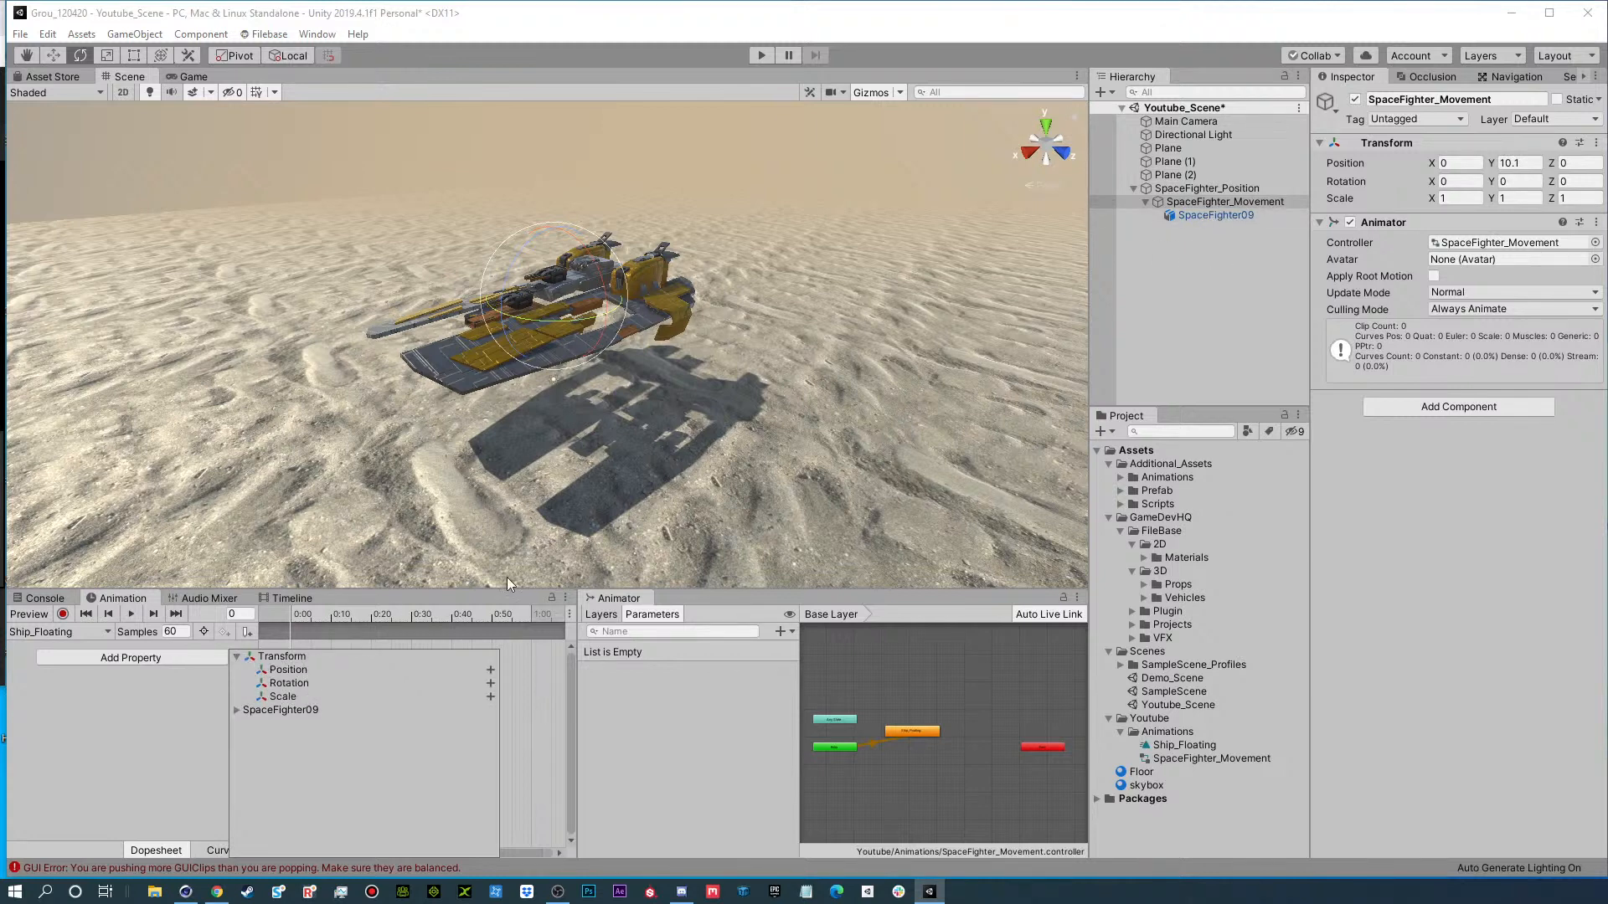
click(236, 711)
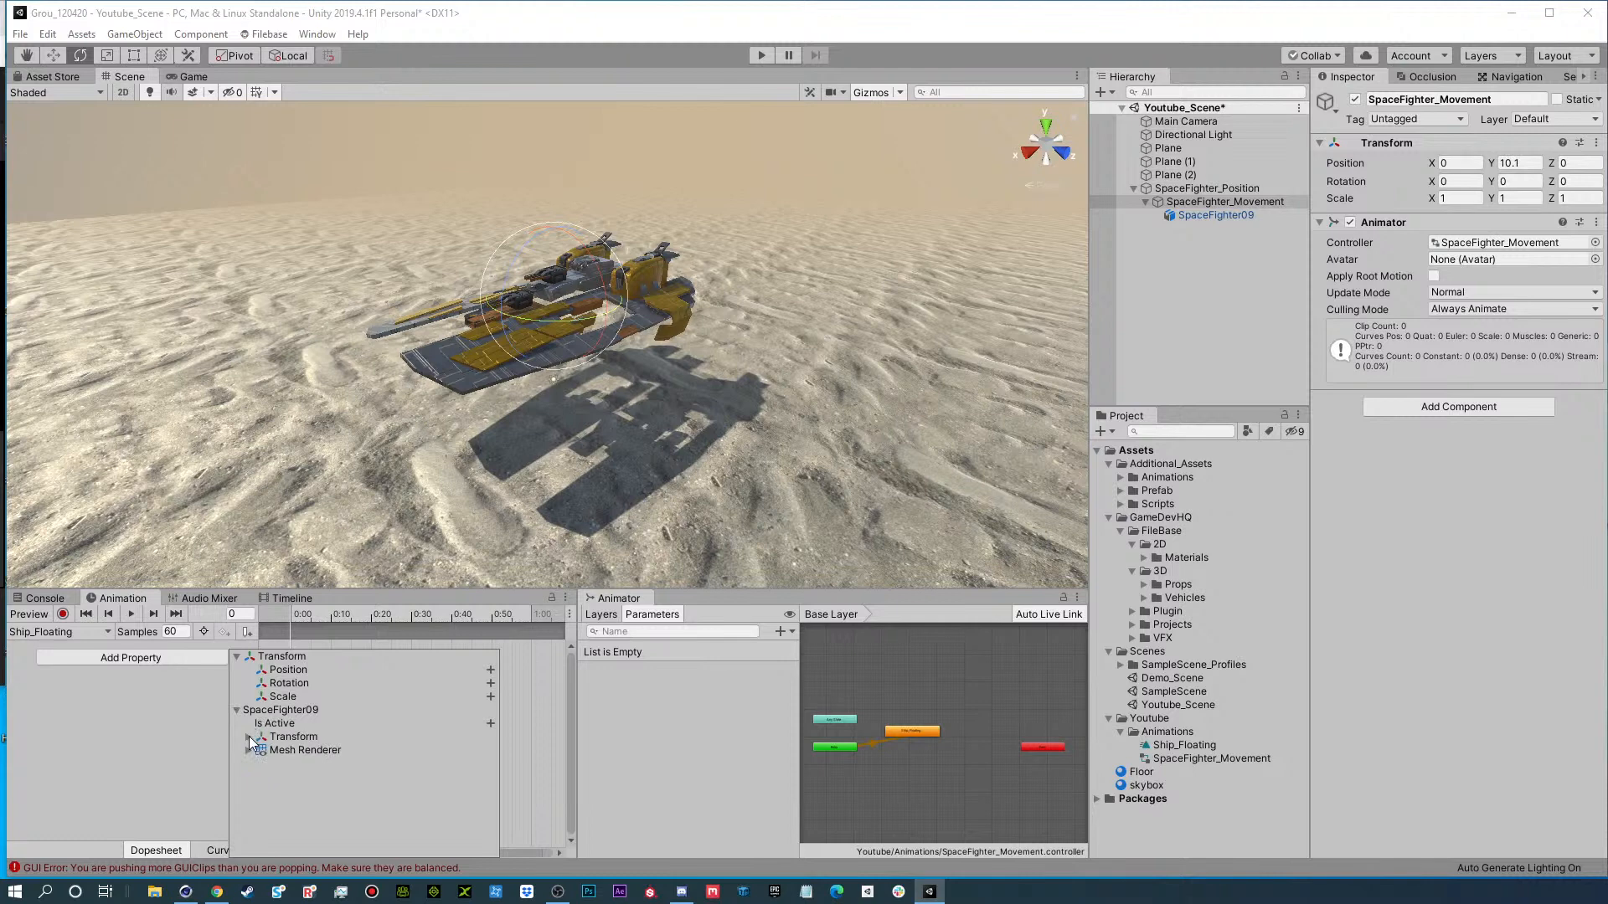
click(250, 737)
click(237, 711)
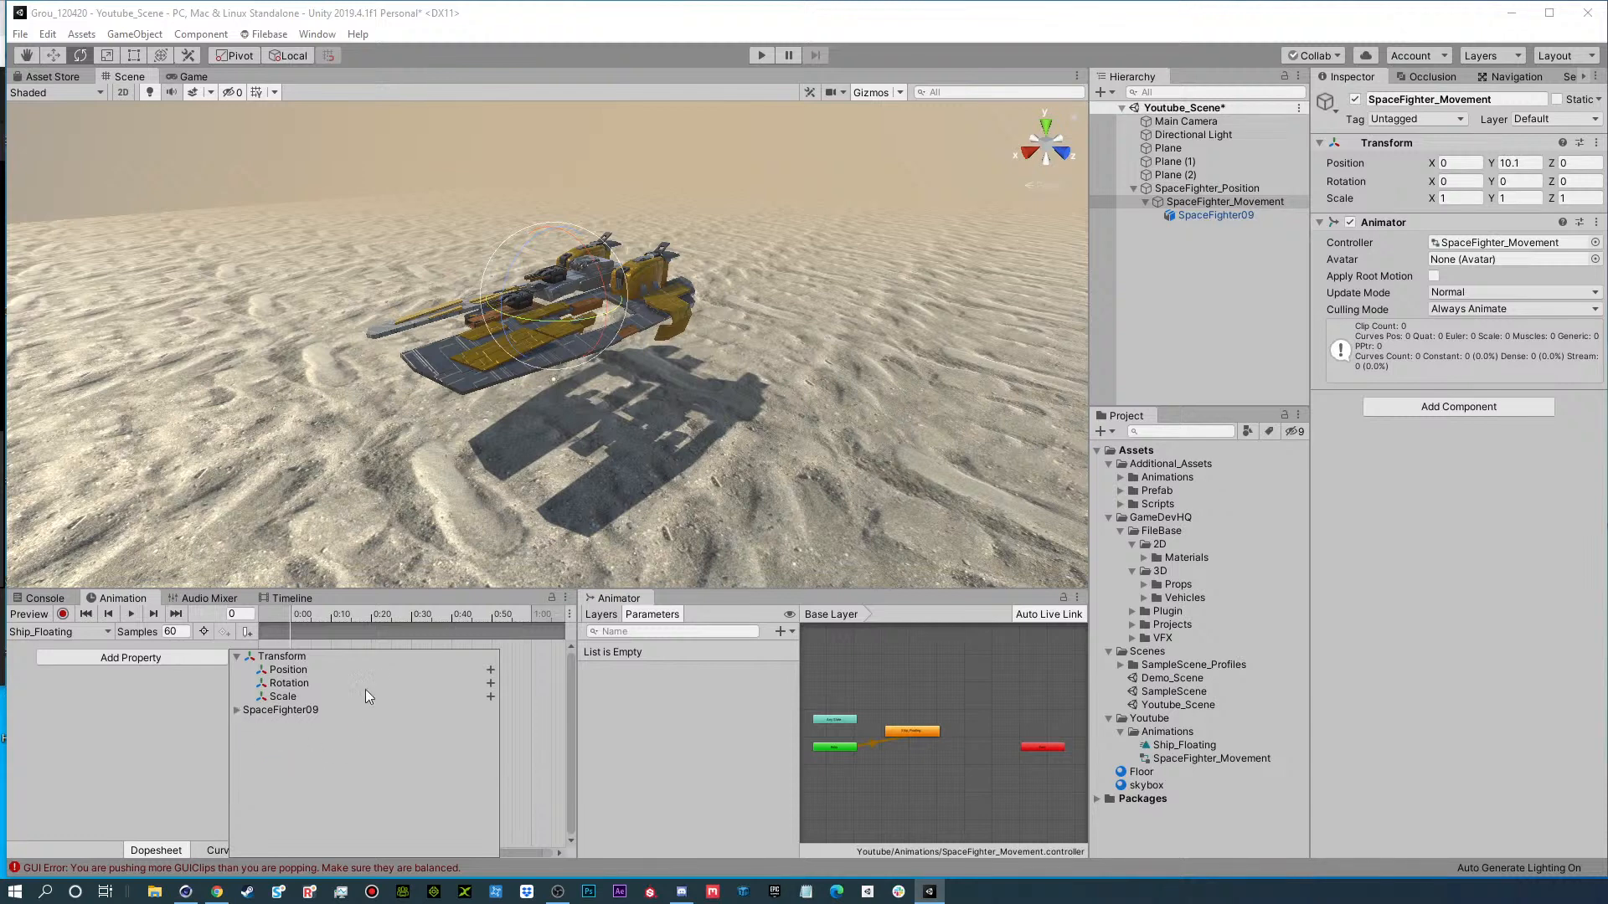
click(490, 670)
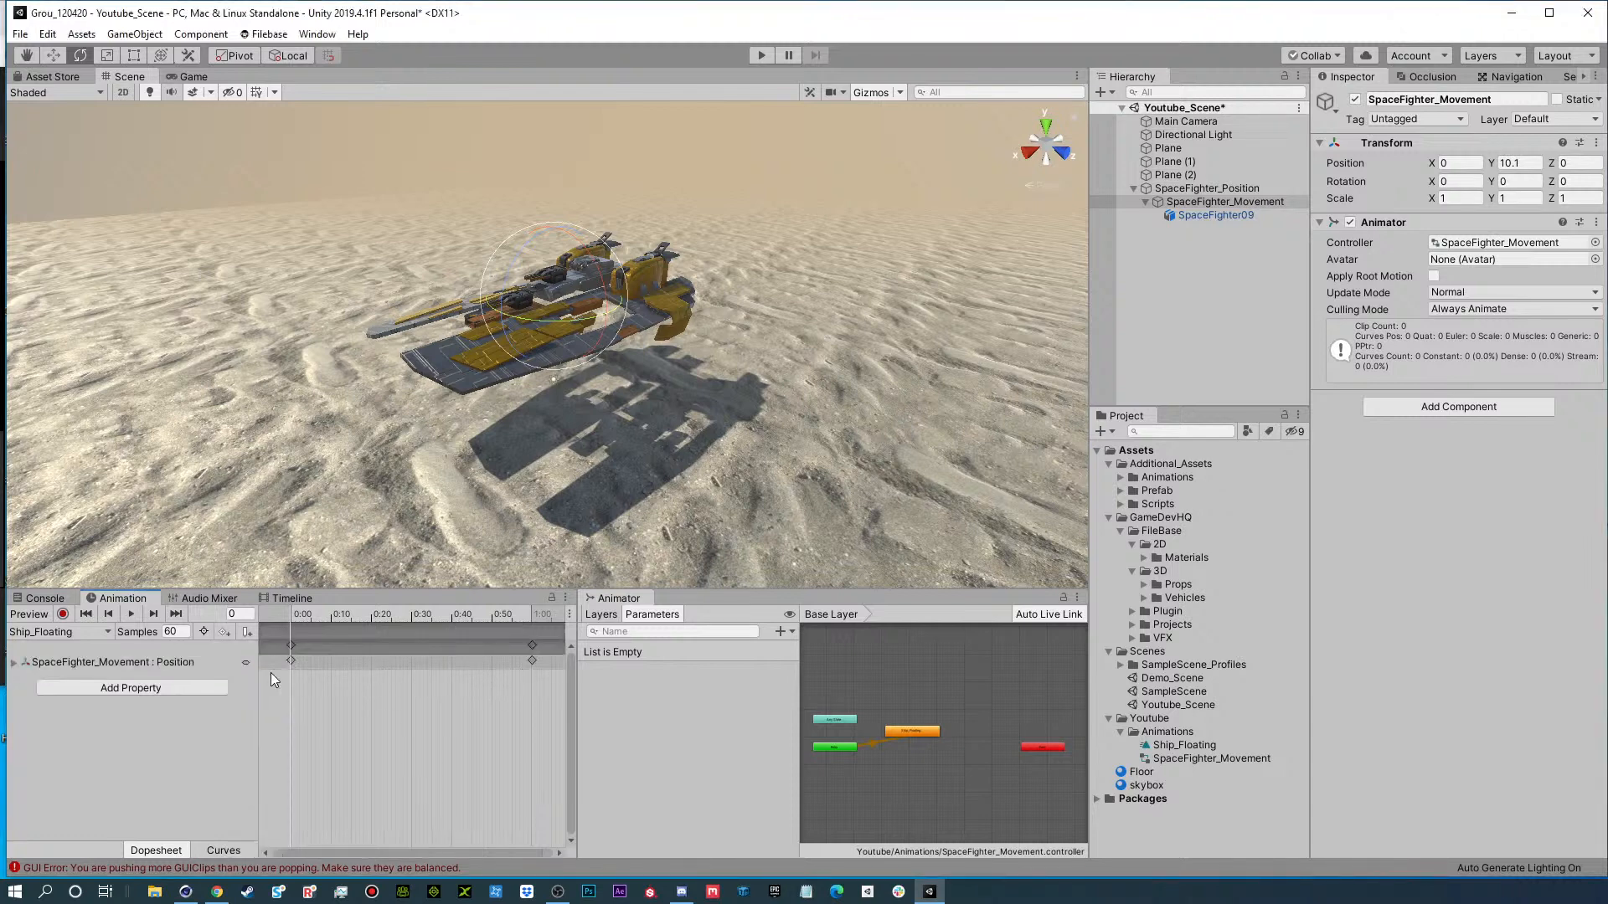
Add SpaceFighter_Movement's Transform Rotation as an animated property in the Ship_Floating clip.
click(118, 687)
click(237, 676)
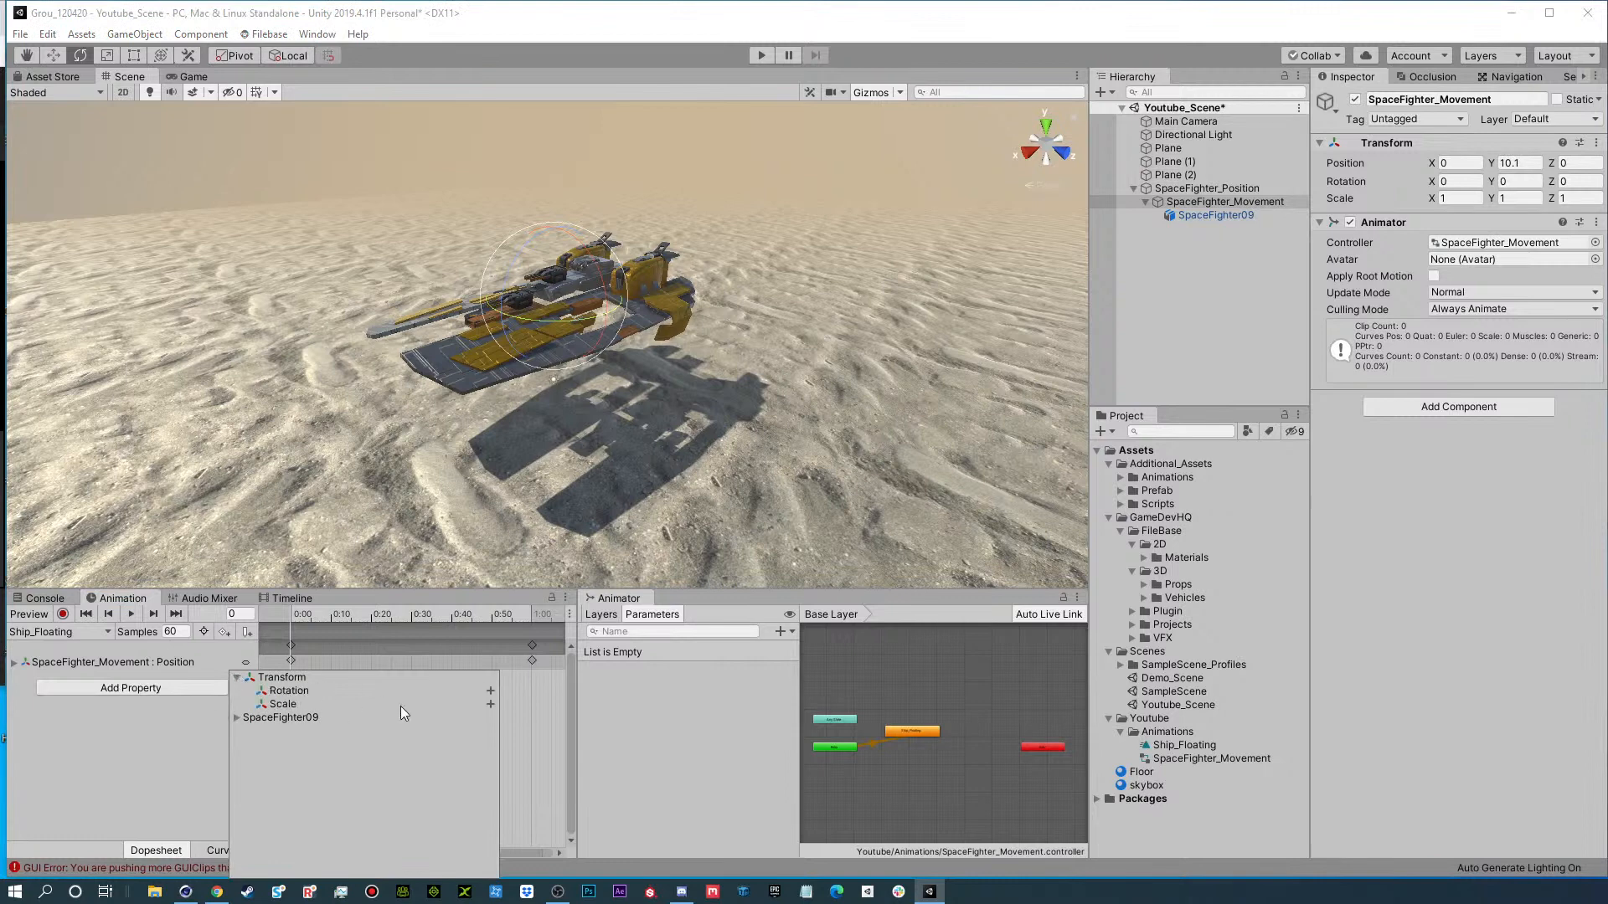
click(491, 691)
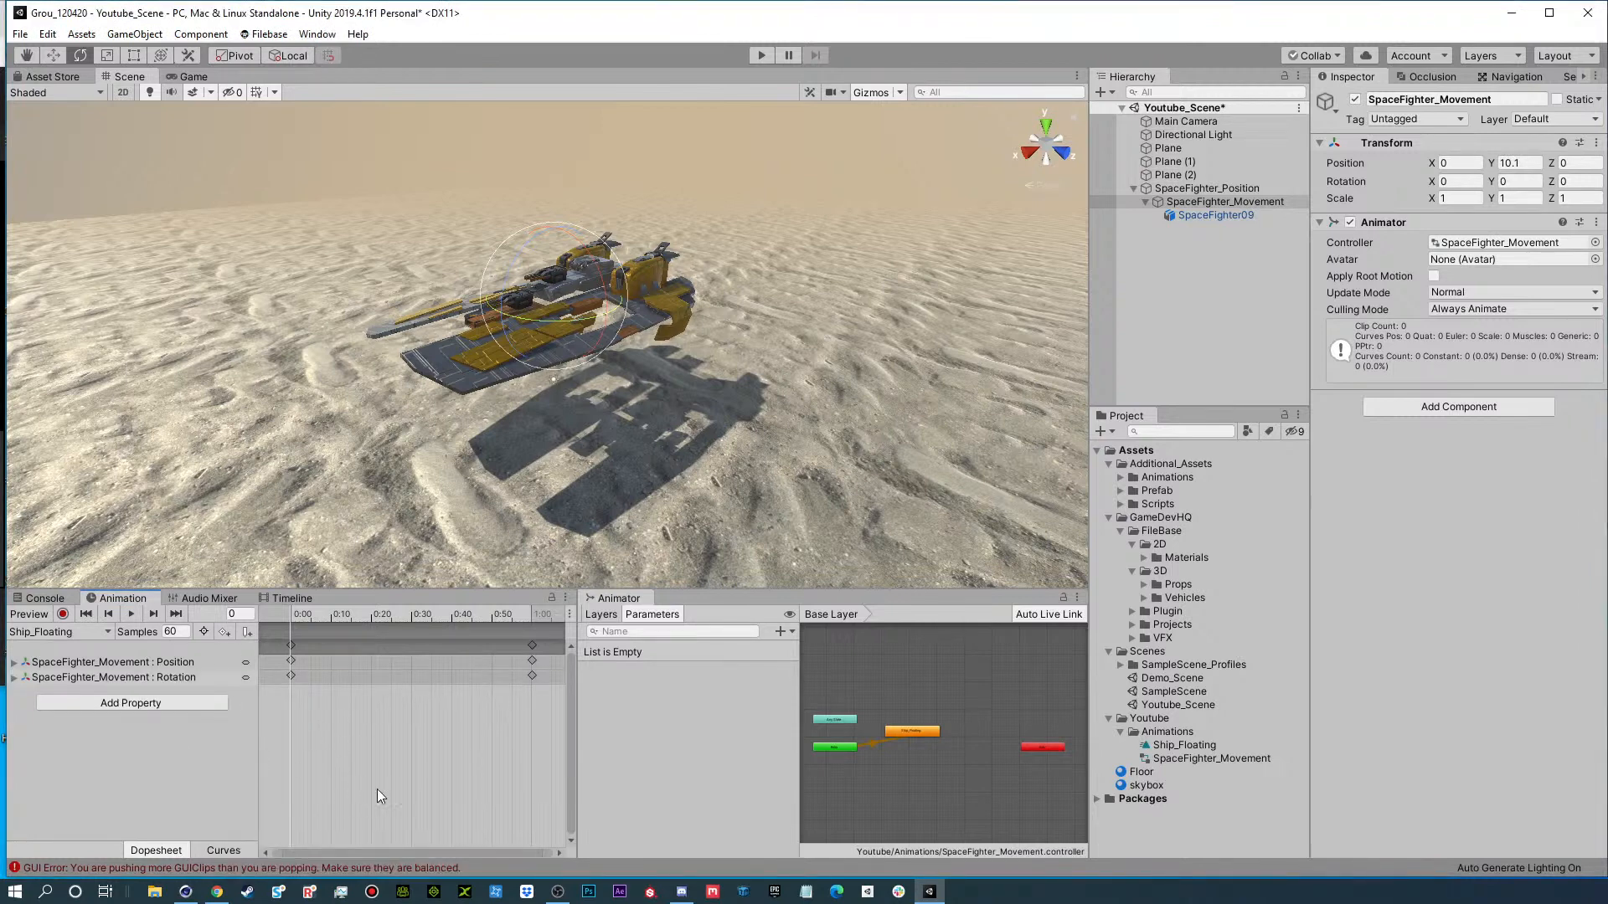
Move the clip's end keyframes for Position and Rotation out to about 10 seconds.
scroll(376, 789, down, 6)
scroll(377, 789, down, 4)
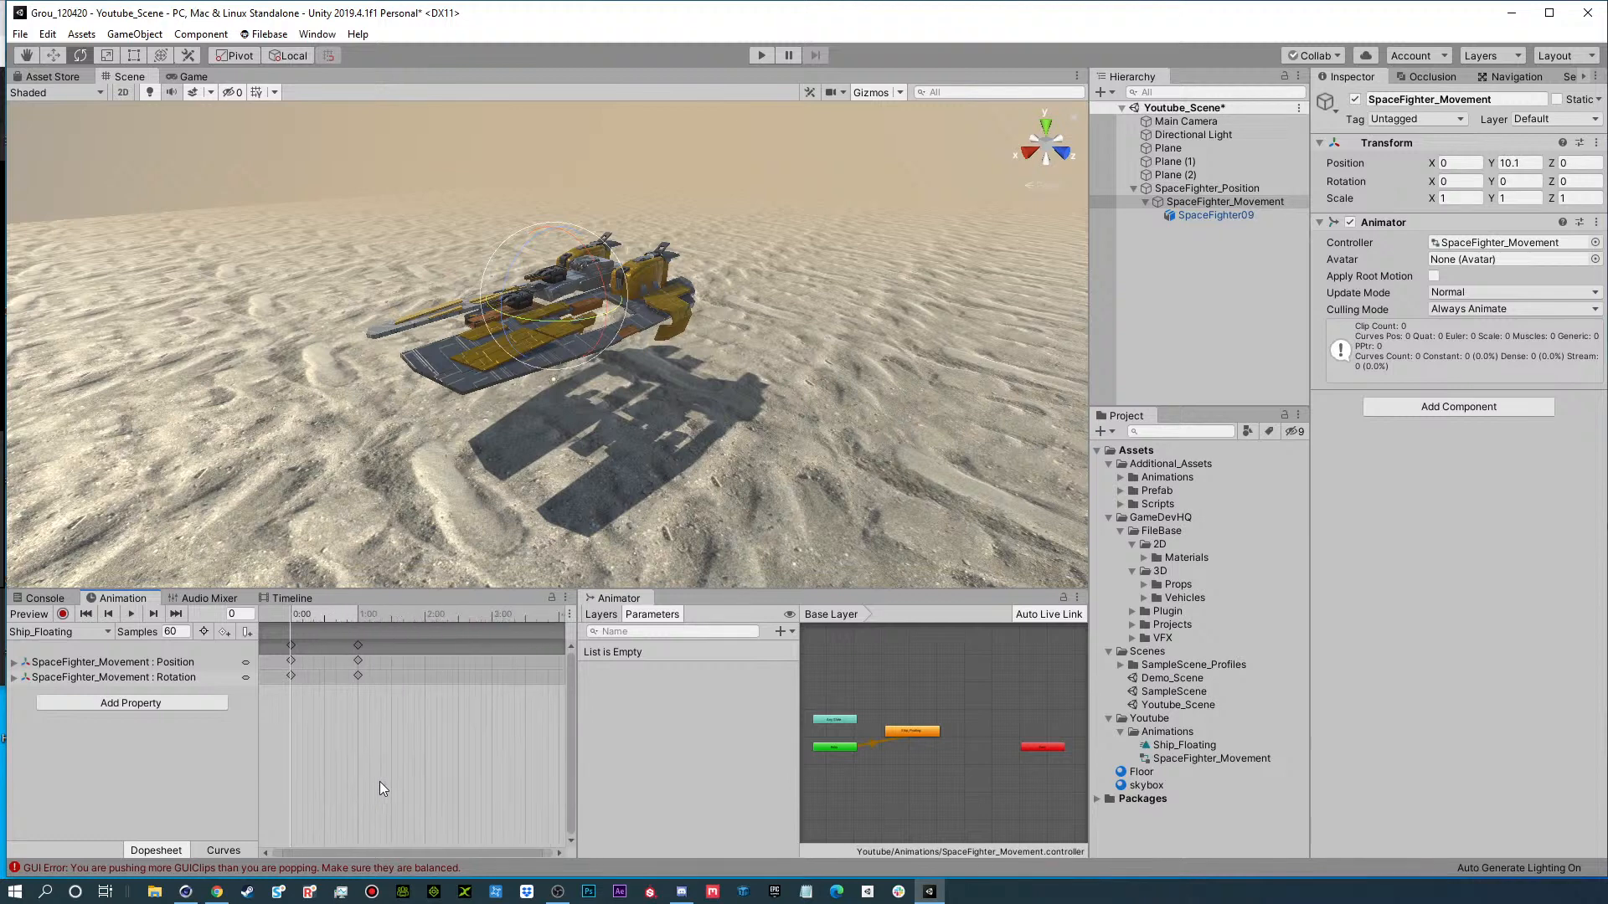
mouse_move(315, 610)
mouse_down()
mouse_move(529, 615)
mouse_move(290, 615)
mouse_up()
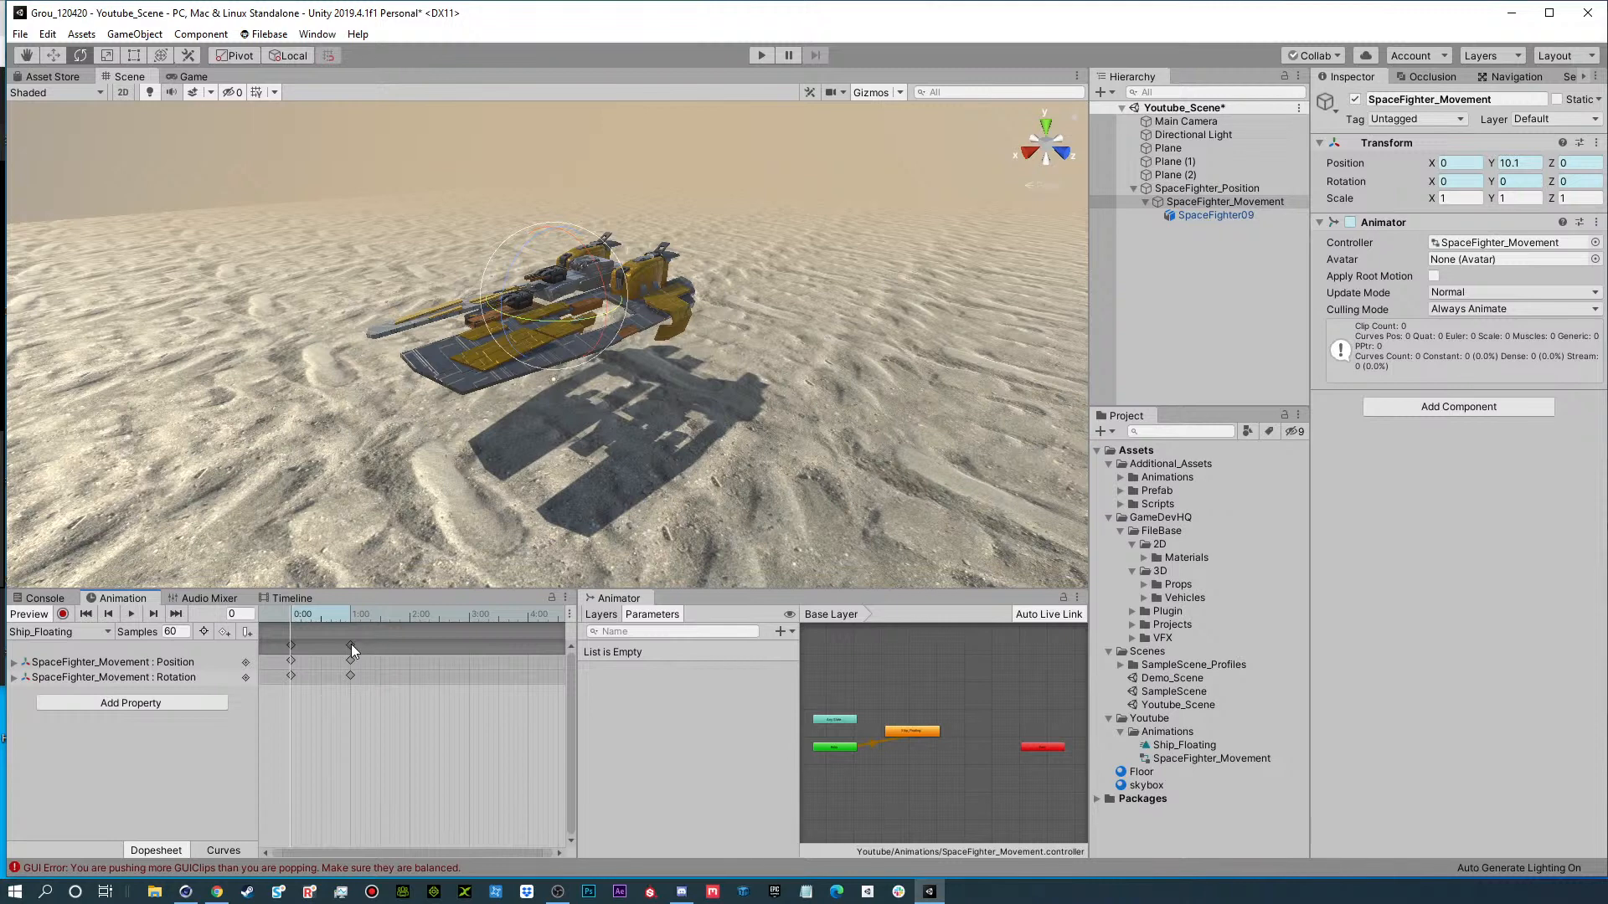
drag(350, 644, 366, 646)
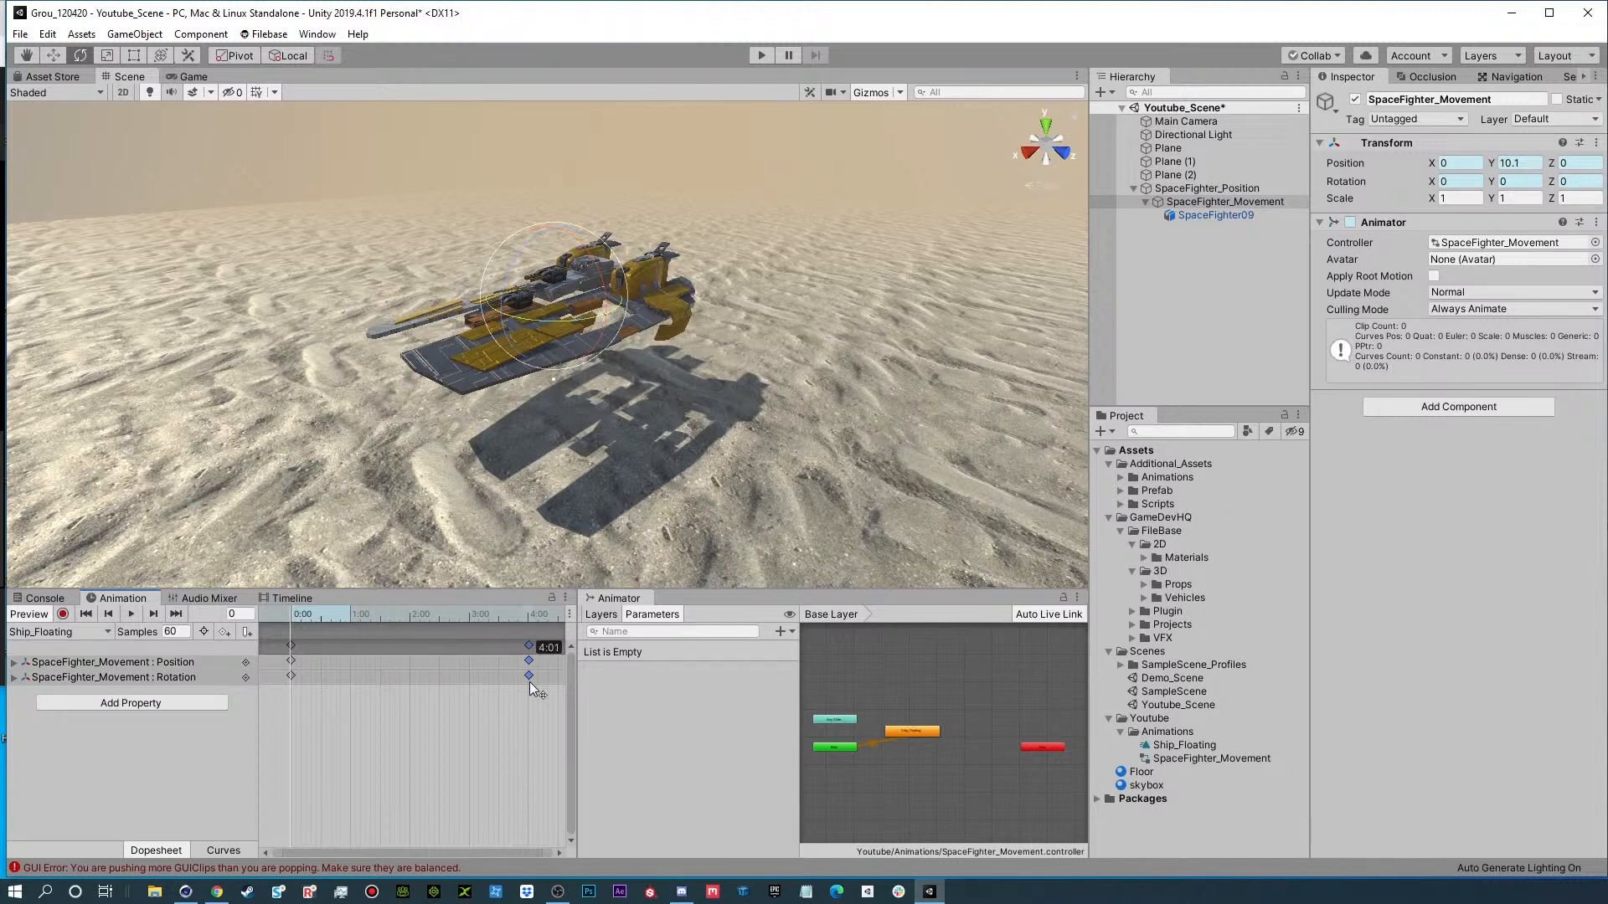
drag(527, 693, 529, 693)
scroll(384, 759, down, 15)
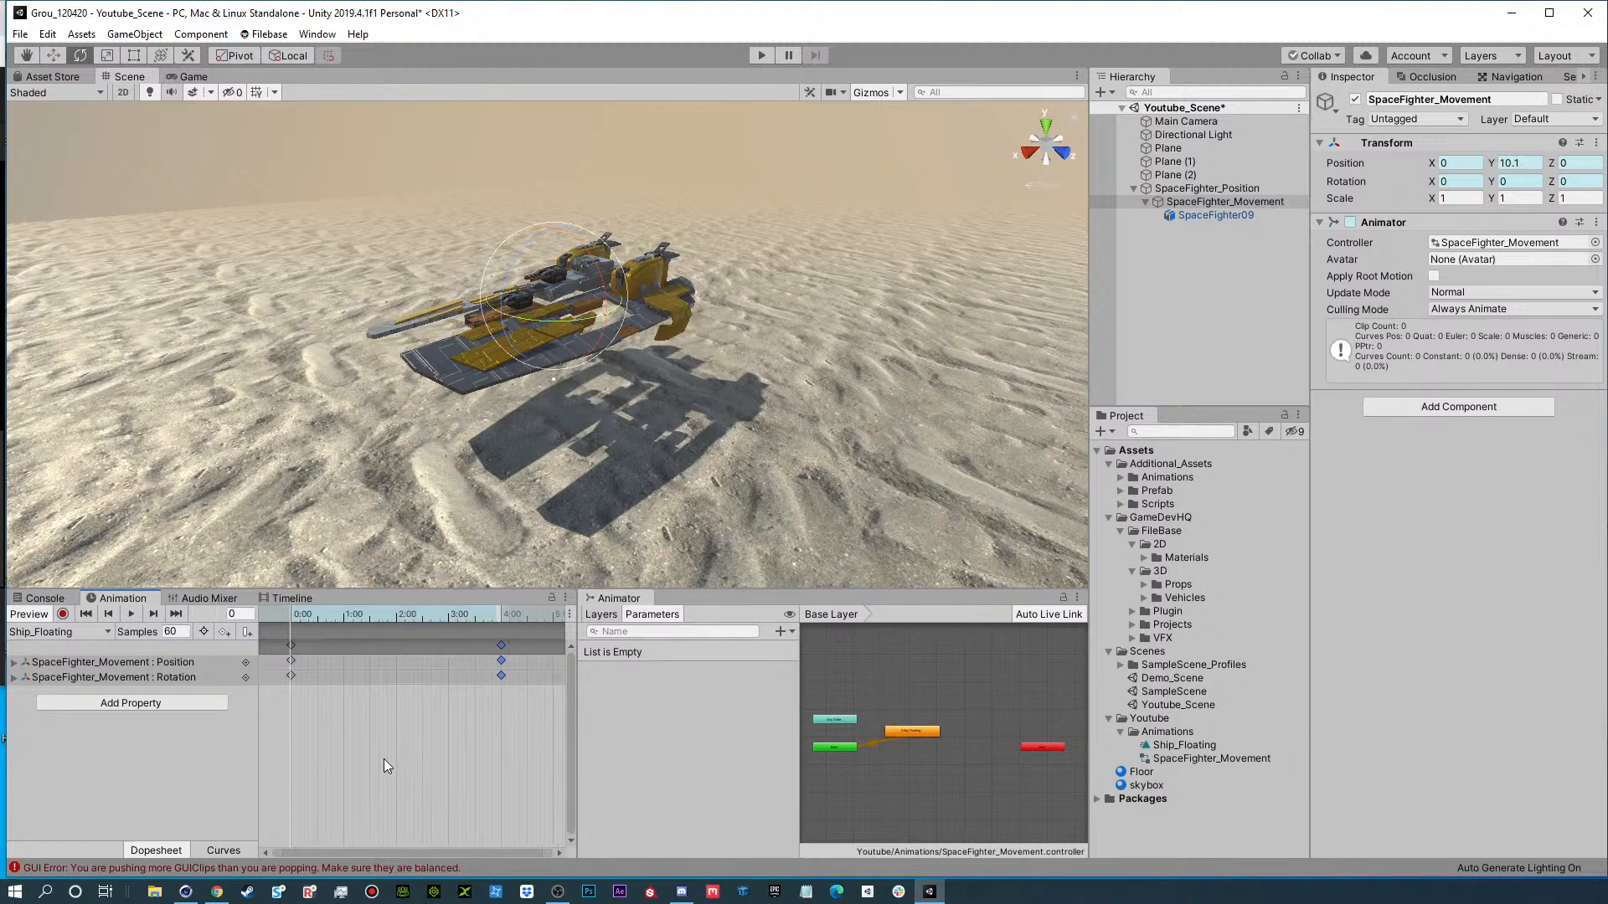
scroll(392, 745, down, 3)
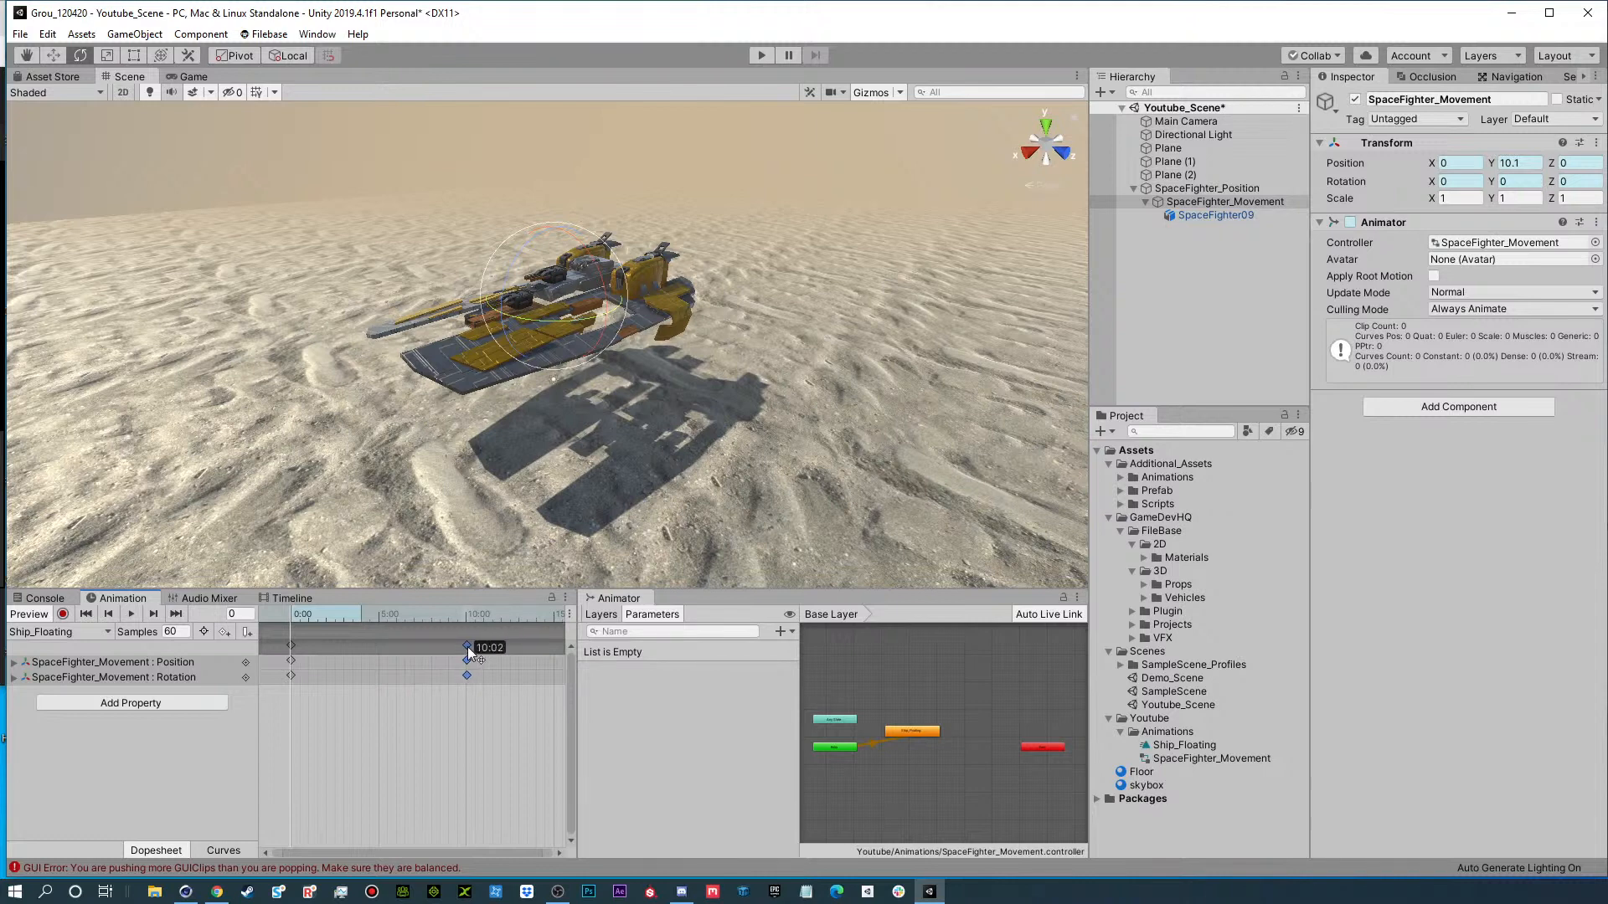
drag(468, 647, 465, 646)
Scrub through the Ship_Floating clip and step between its first and last keyframes.
drag(333, 616, 404, 641)
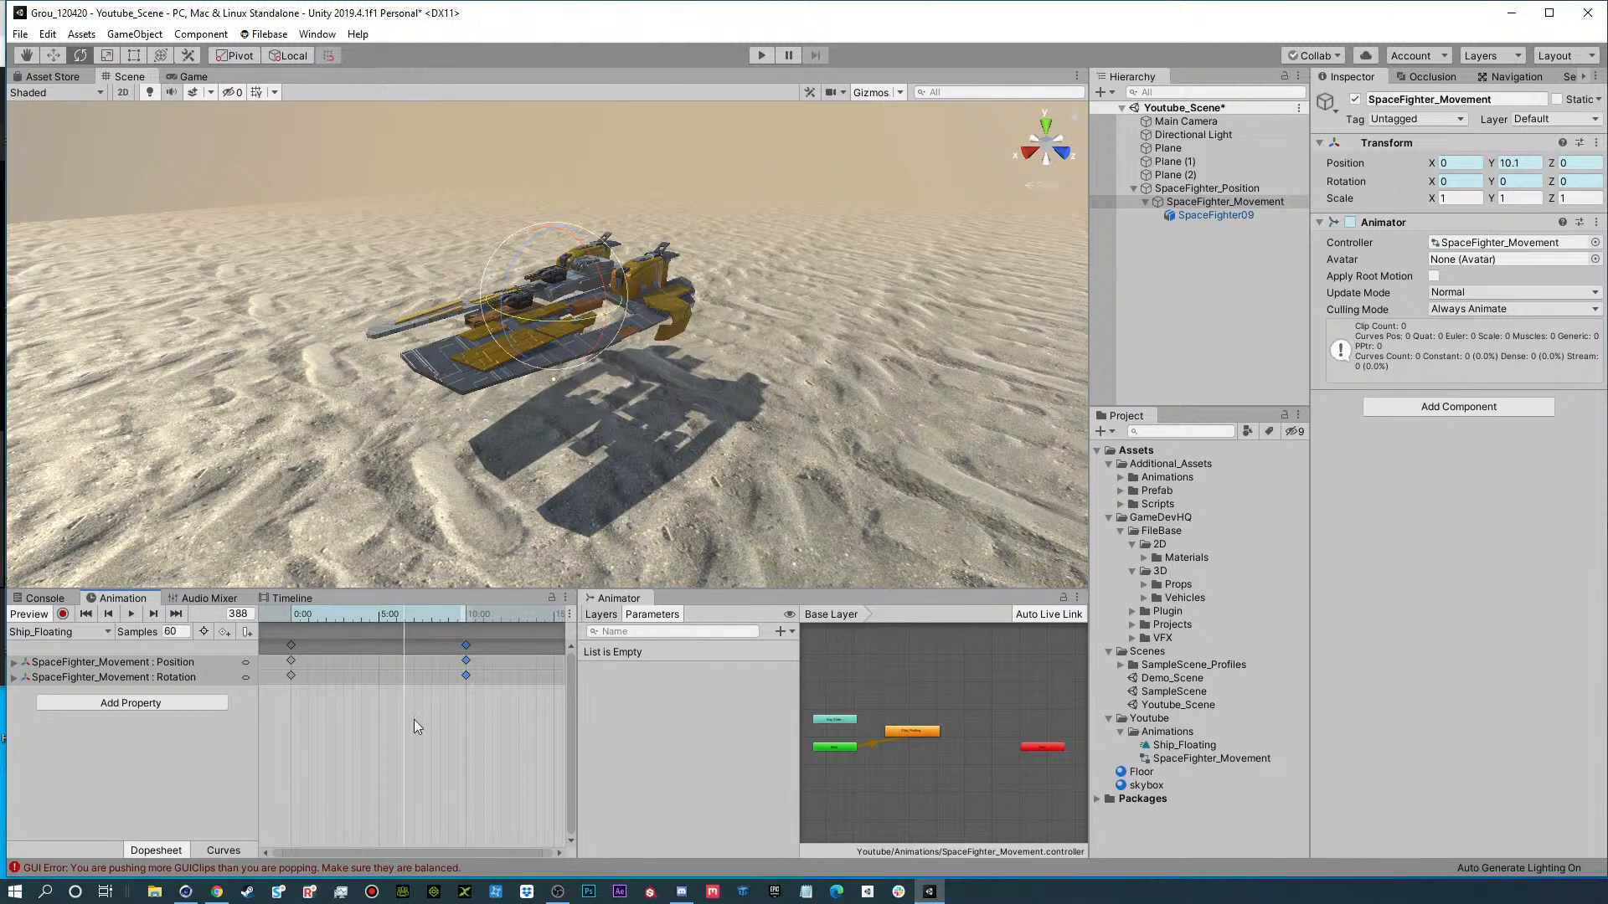
click(176, 614)
drag(400, 618, 381, 624)
click(108, 613)
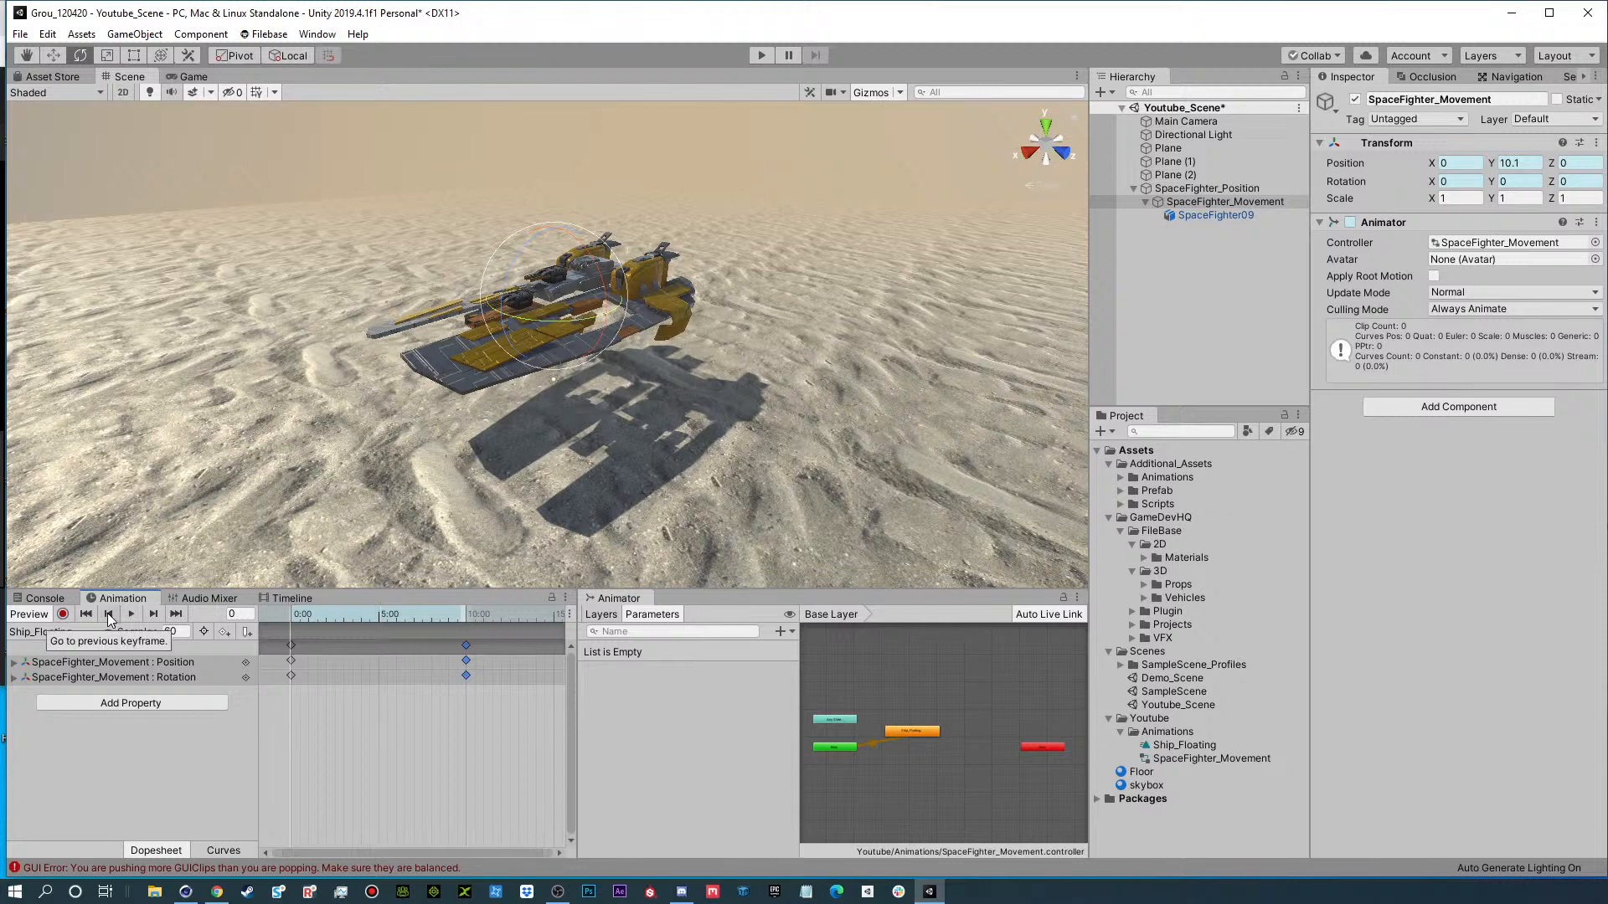
click(153, 615)
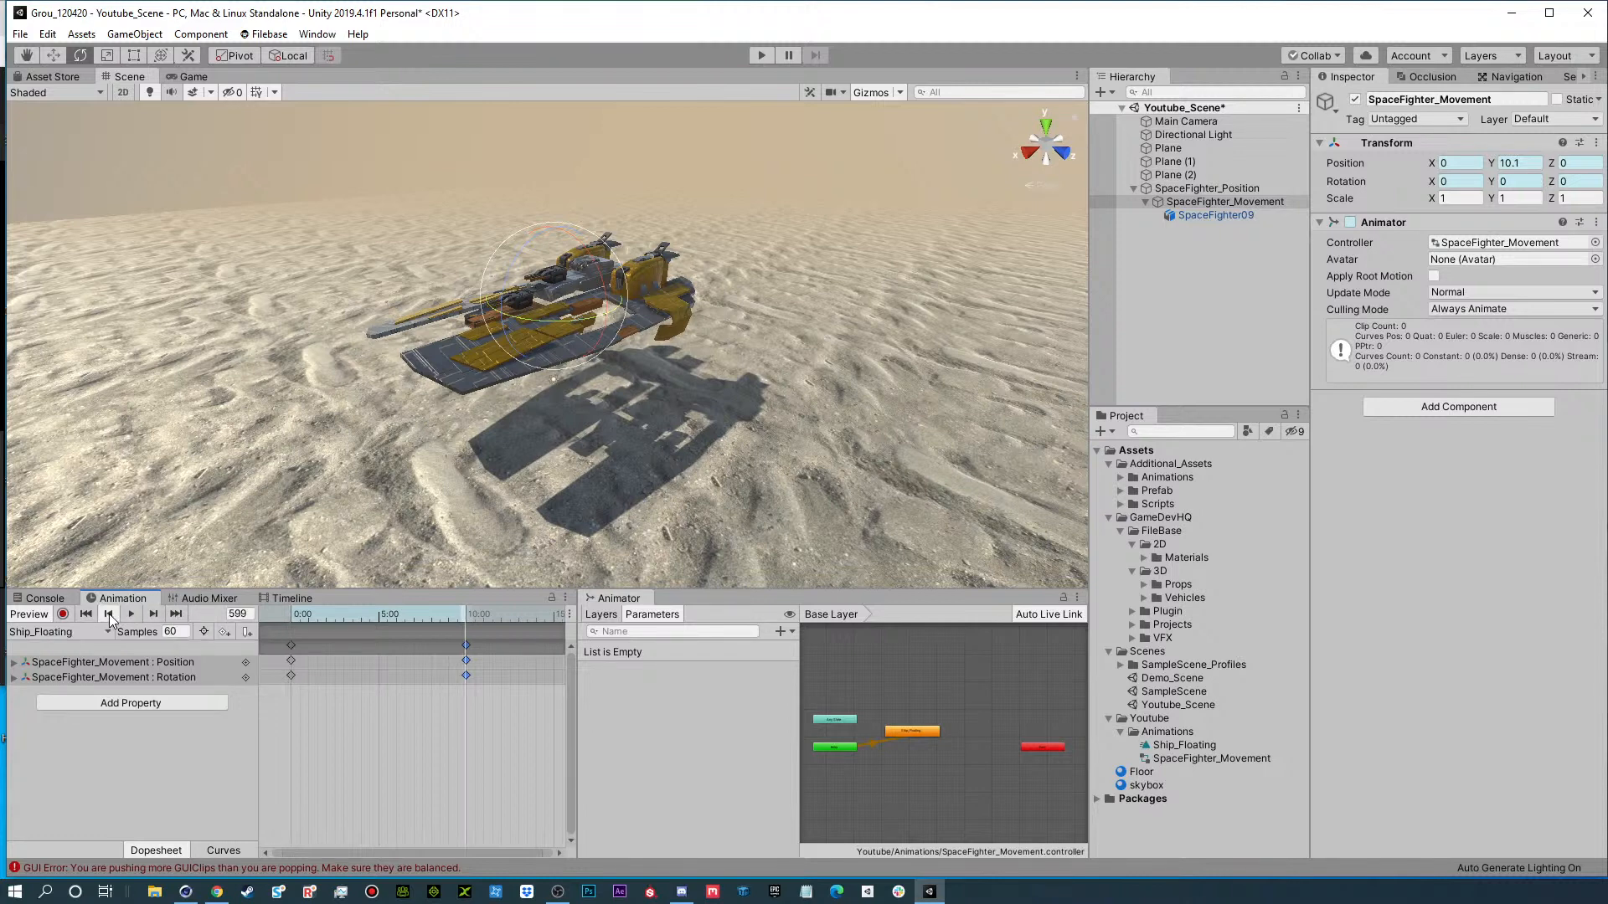
click(109, 615)
click(154, 615)
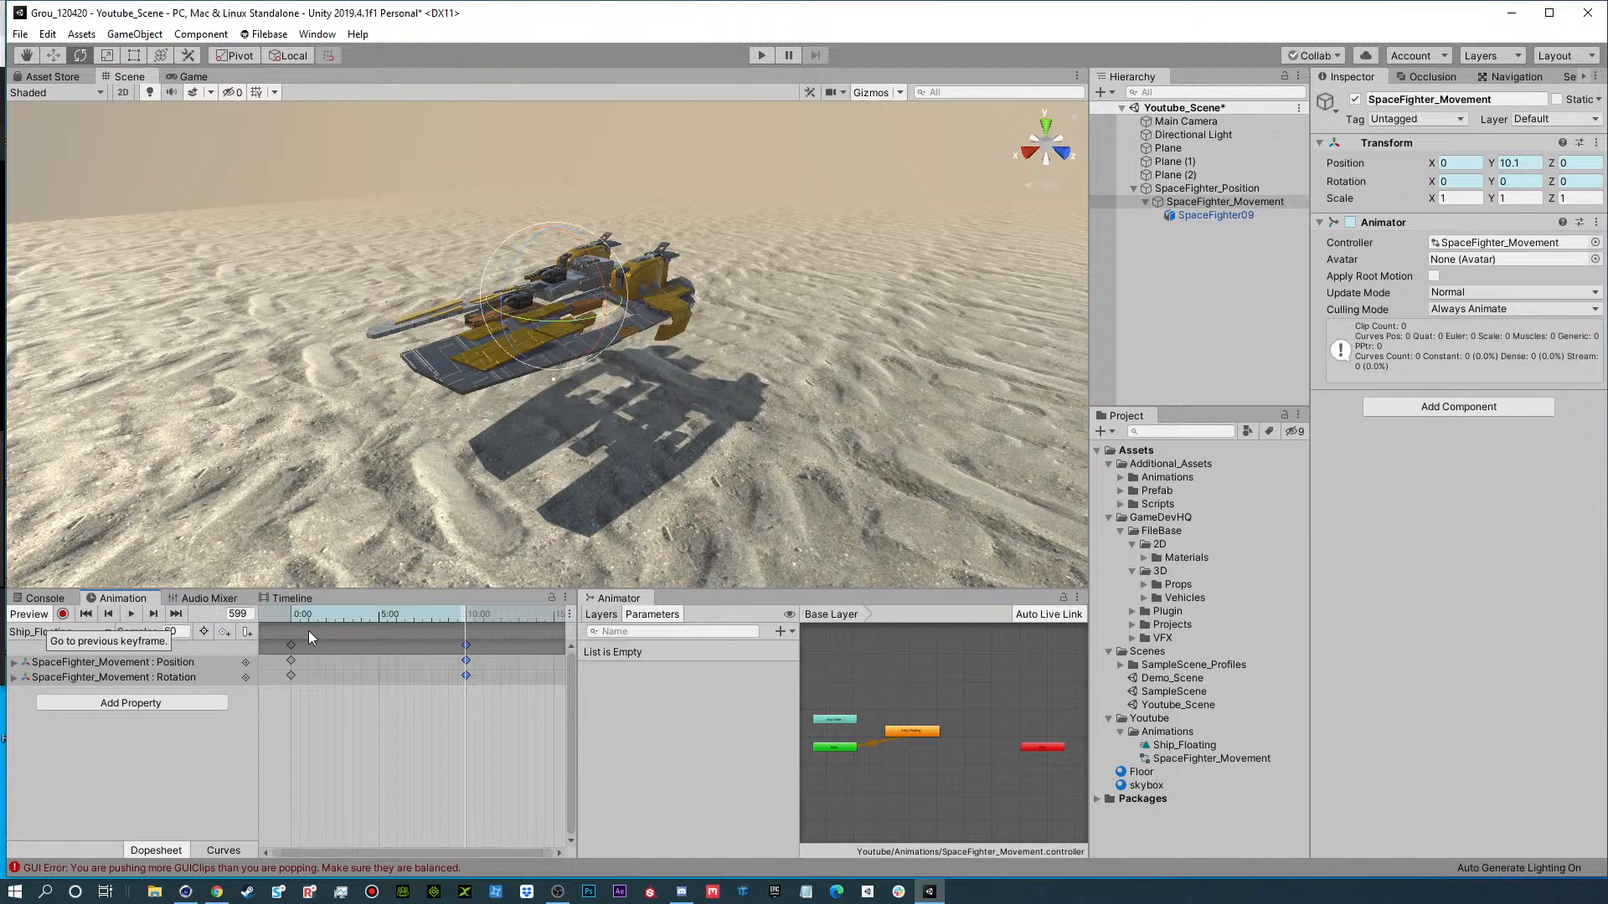
Record a pose at frame 181 with SpaceFighter_Movement raised to about Y 11.17, Z 0.83 and rotated to about -1.7, 0.95, 2.48.
drag(348, 615, 344, 617)
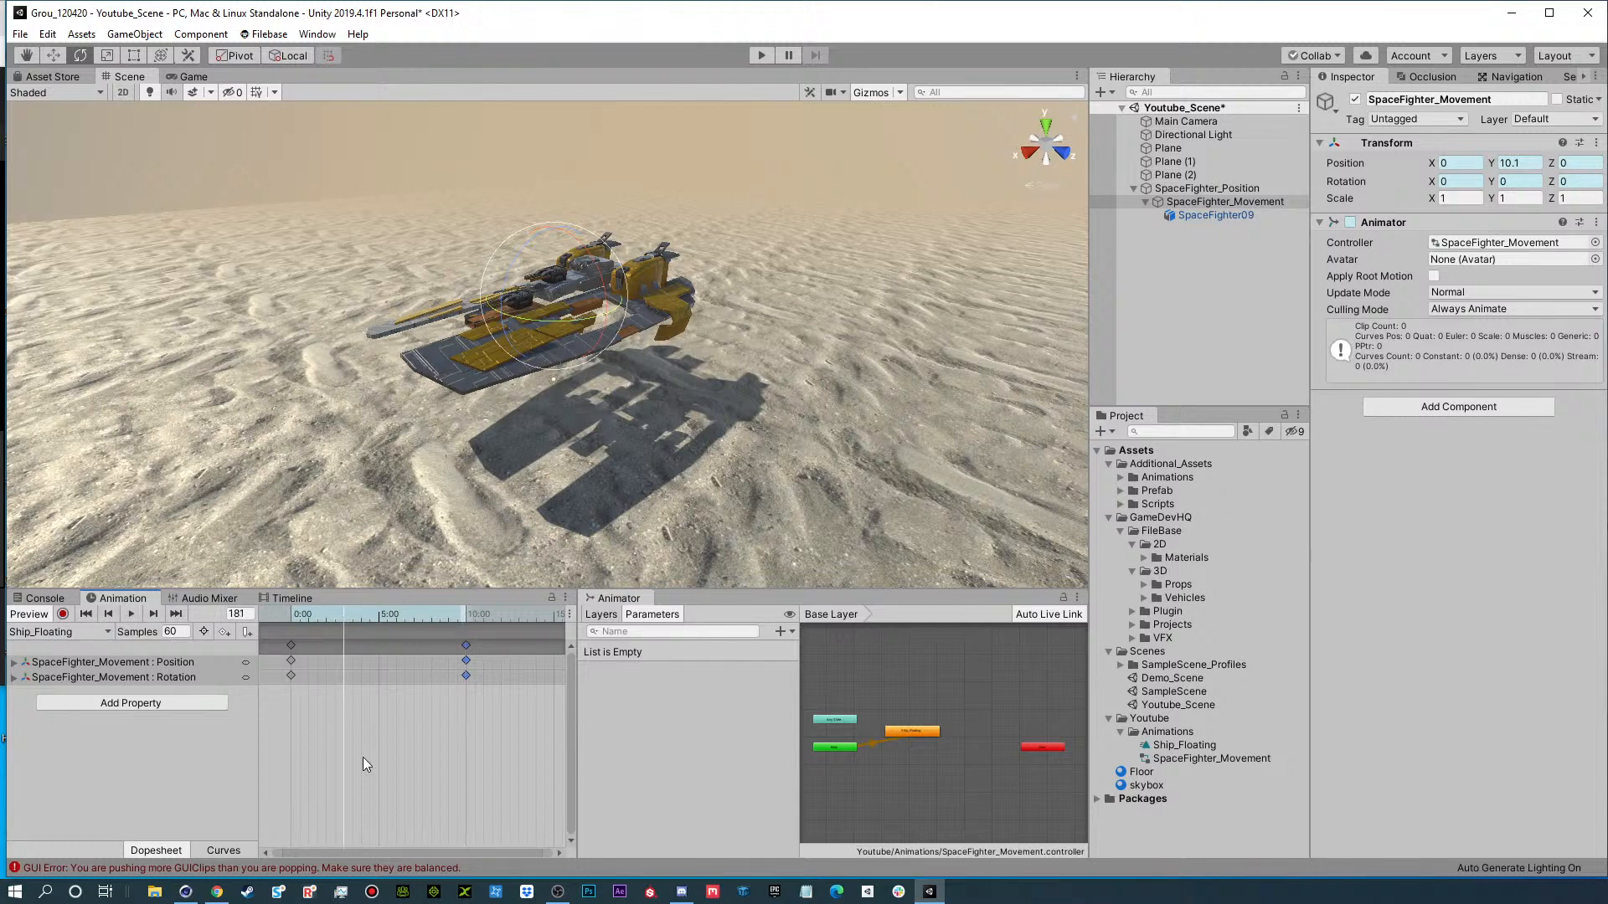
click(64, 614)
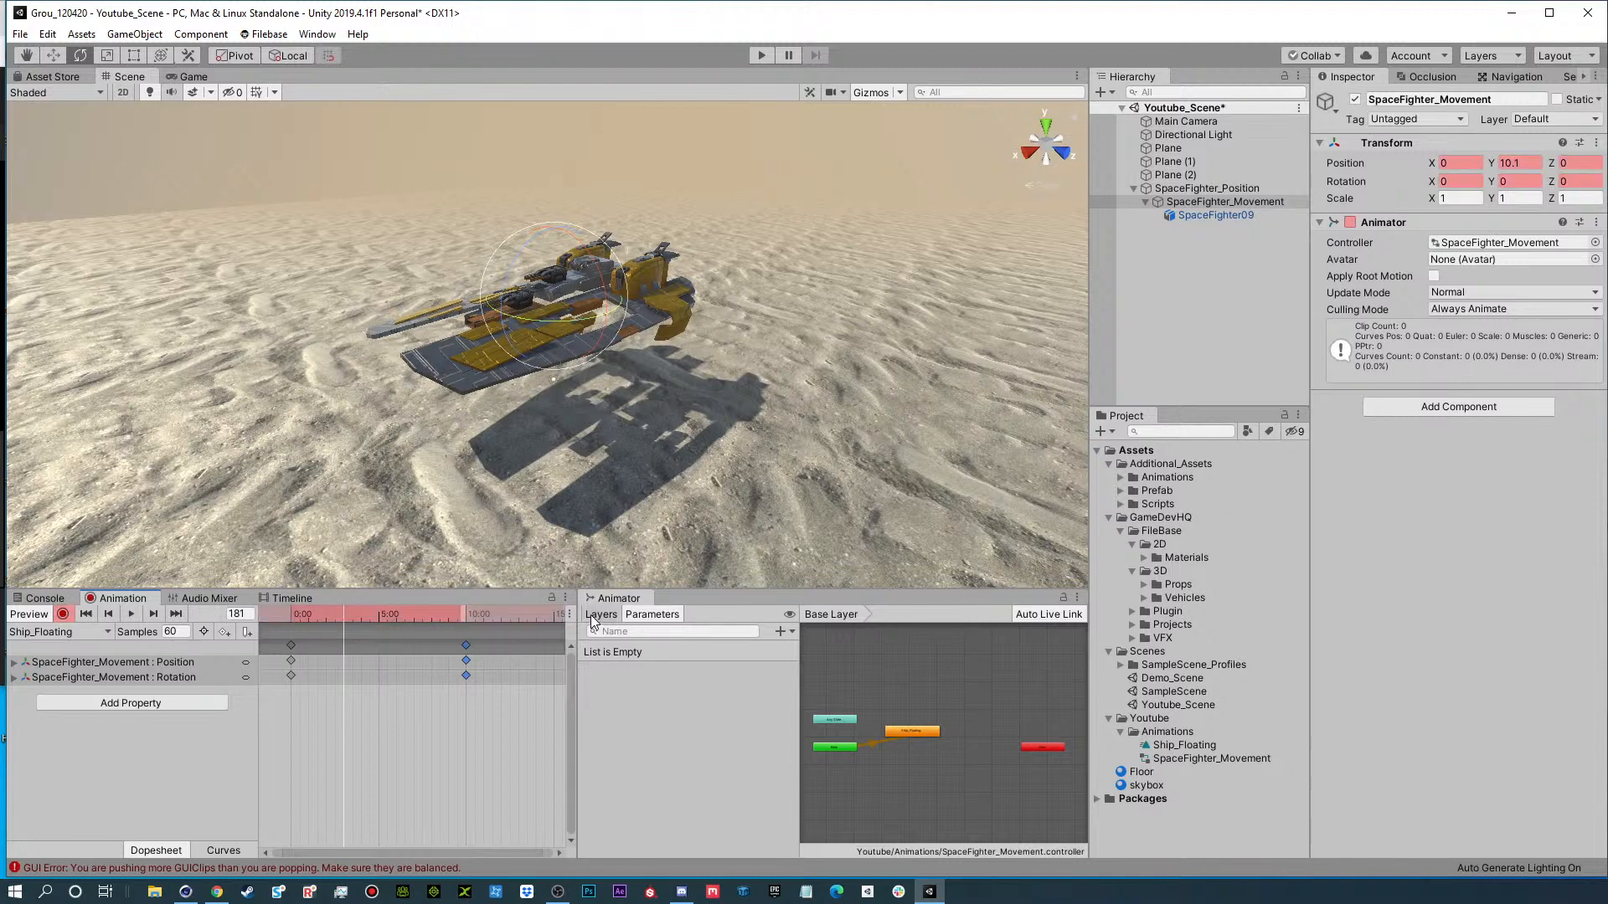
click(1249, 201)
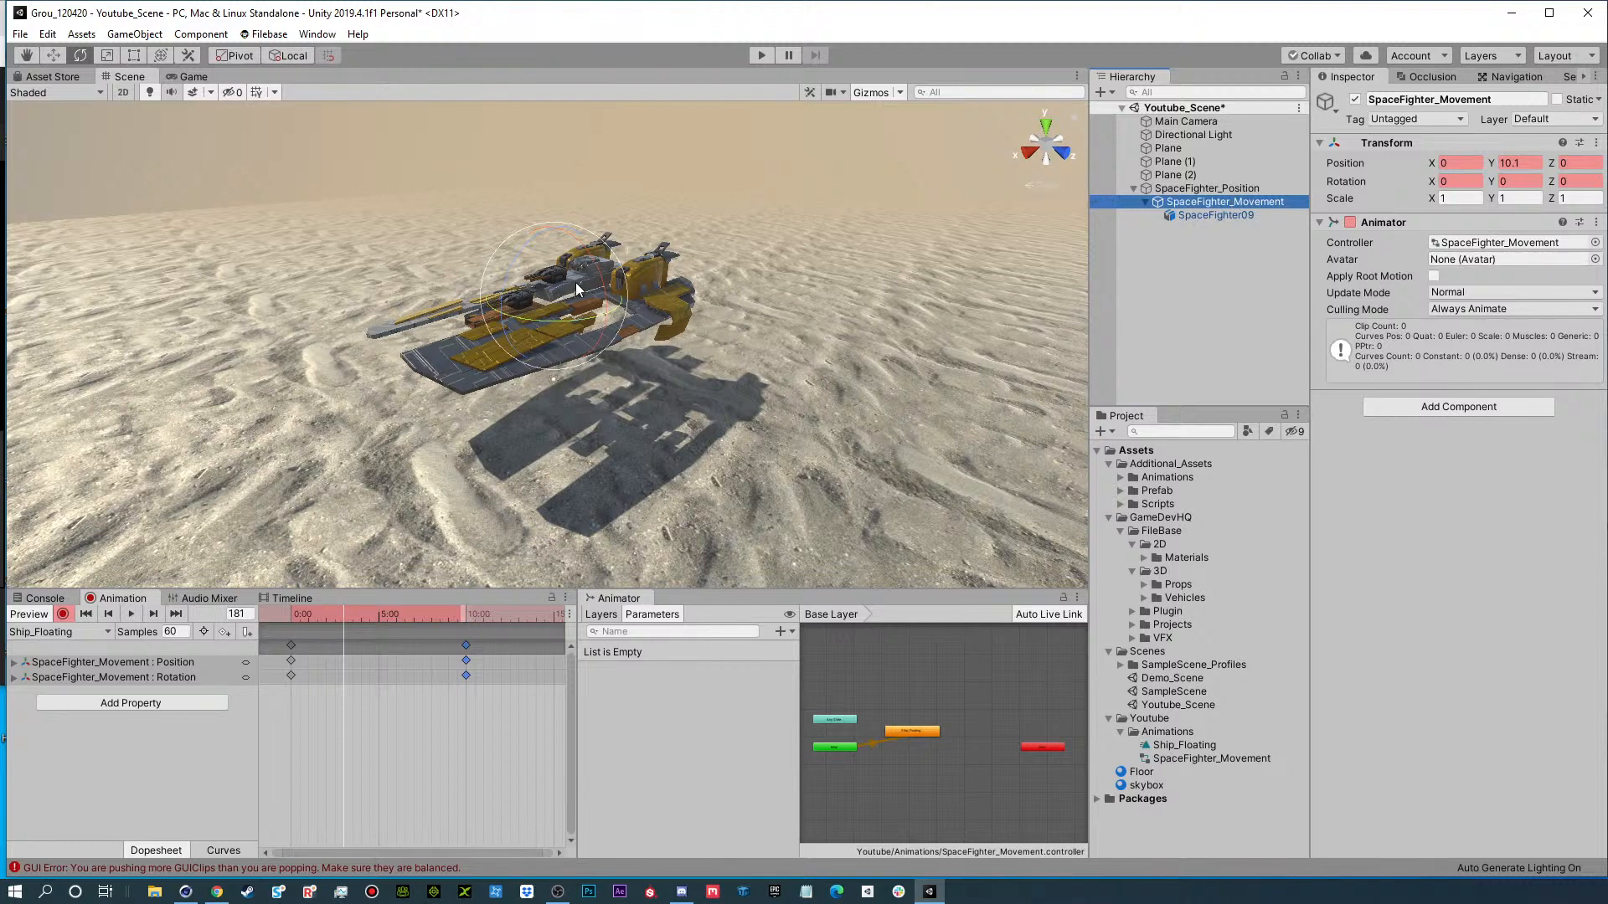
key(w)
alt+drag(540, 316, 610, 245)
key(e)
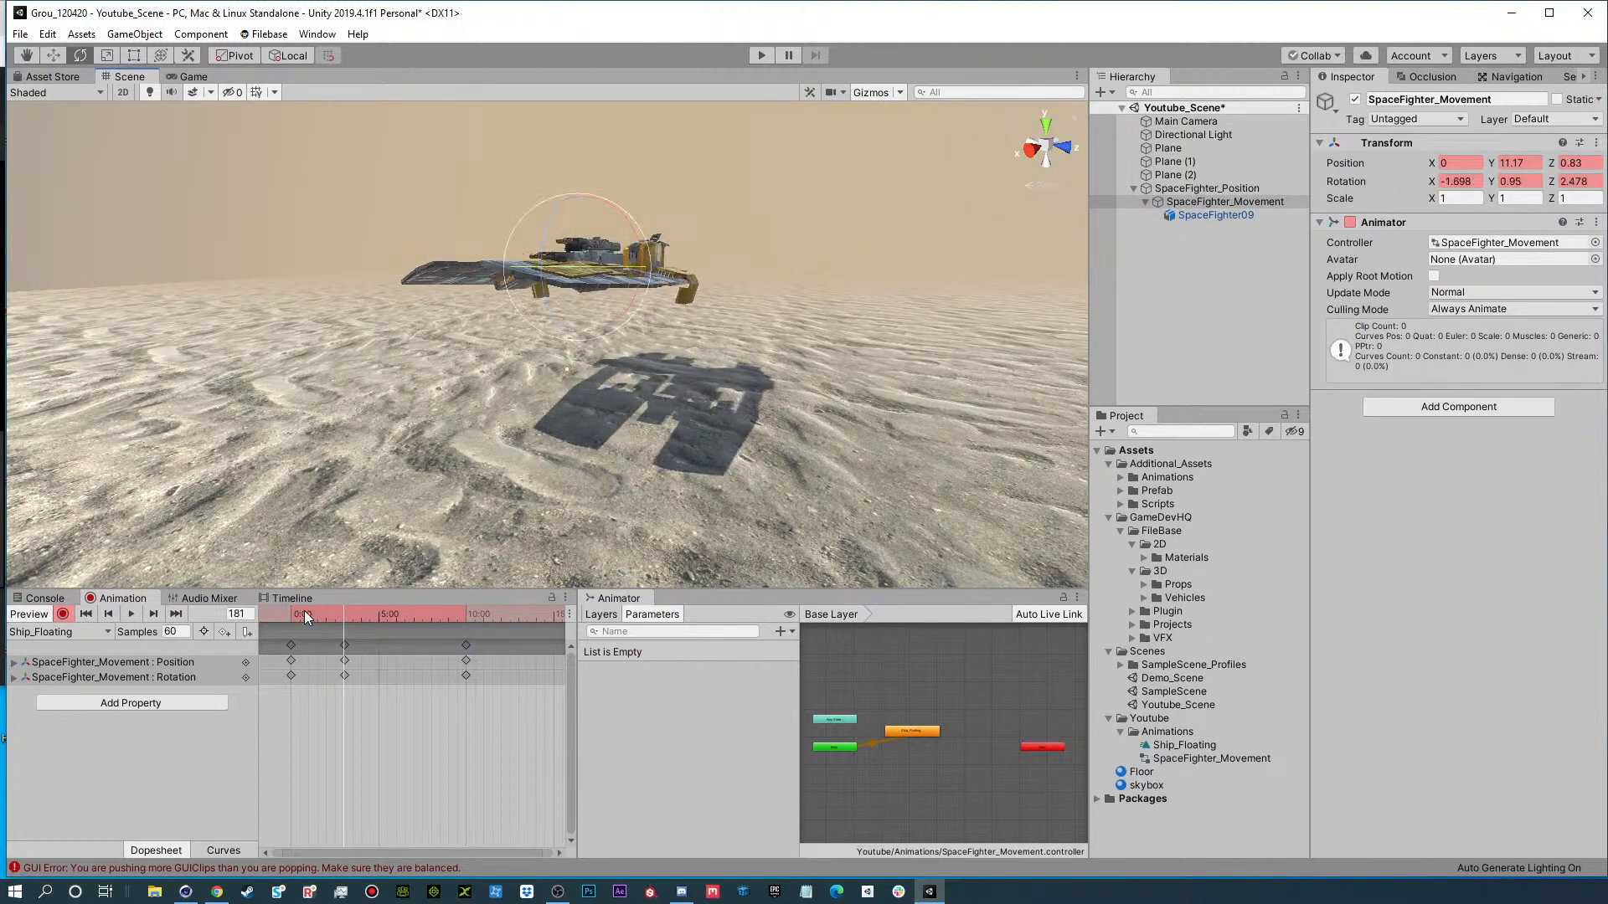
Record a pose at frame 414 with SpaceFighter_Movement lowered to about Y 9.59, Z -0.34 and rotated to about 0.11, 3.26, -2.01.
drag(305, 611, 410, 611)
key(w)
mouse_move(580, 266)
mouse_down()
mouse_move(573, 276)
mouse_move(580, 260)
mouse_up()
key(r)
key(e)
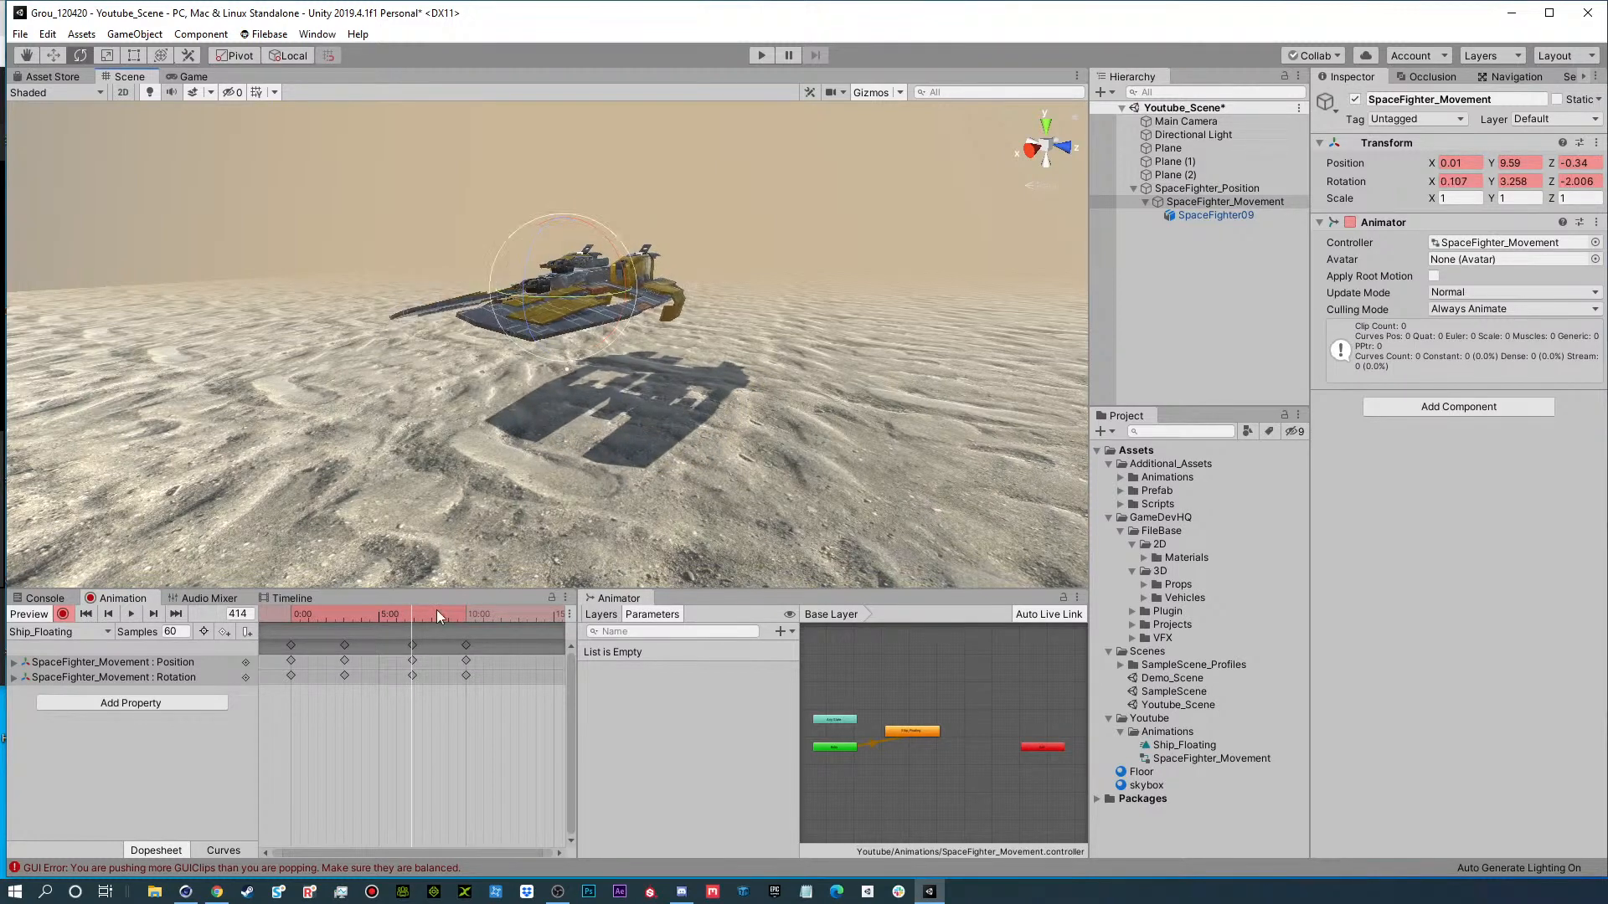
Preview the floating animation from frame 0 while viewing the ship from another angle, and end the preview by selecting SpaceFighter_Position.
drag(320, 617, 169, 627)
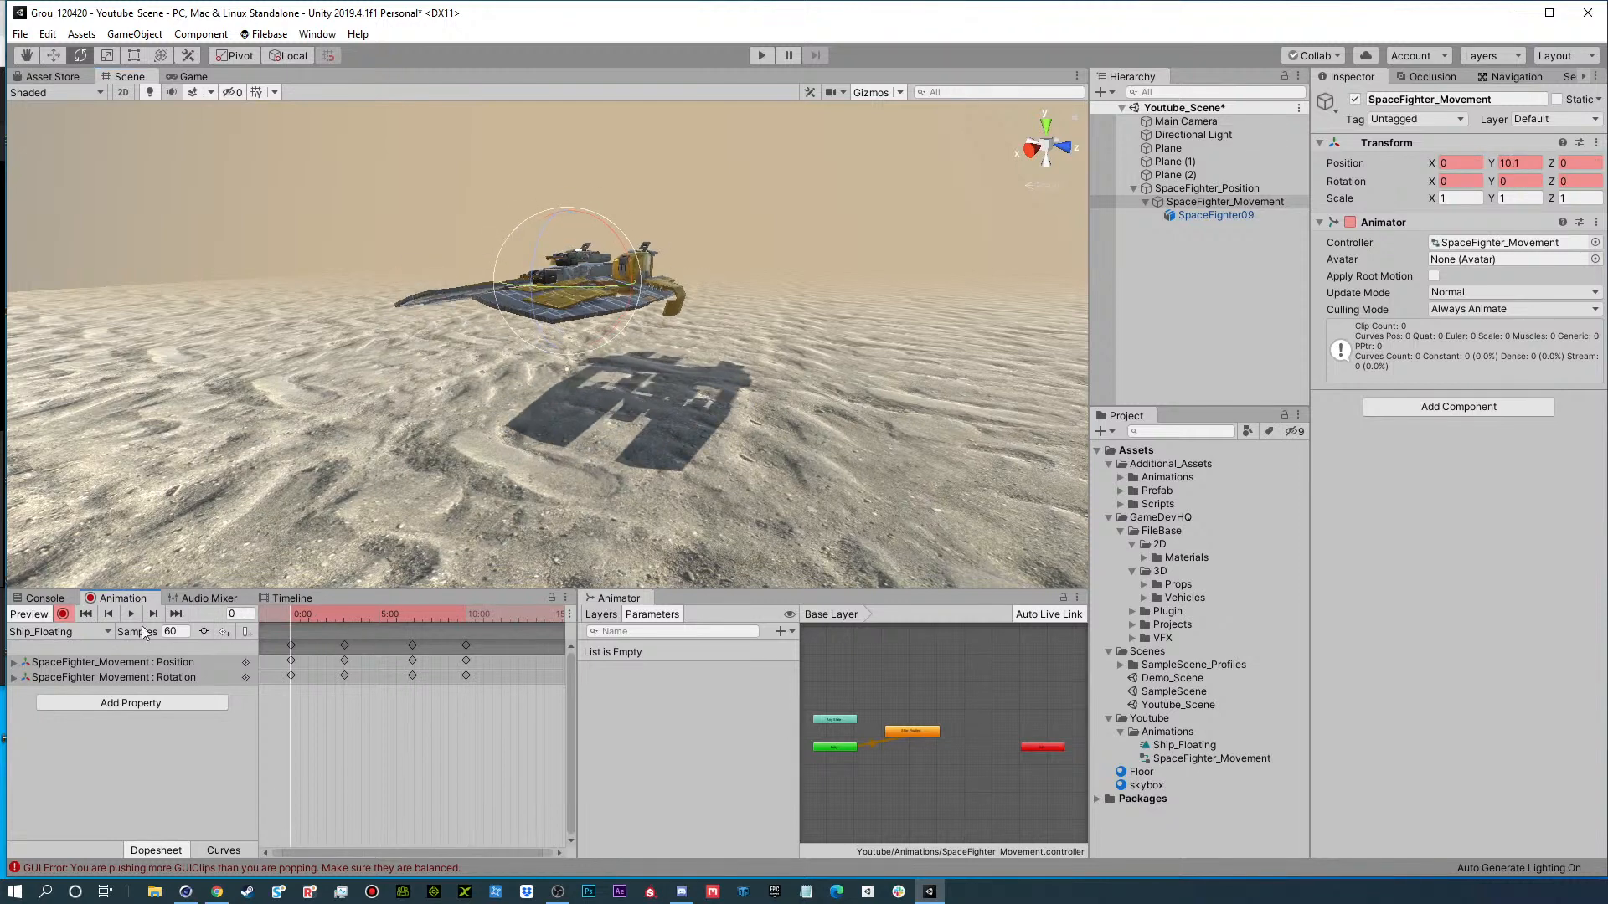
click(131, 614)
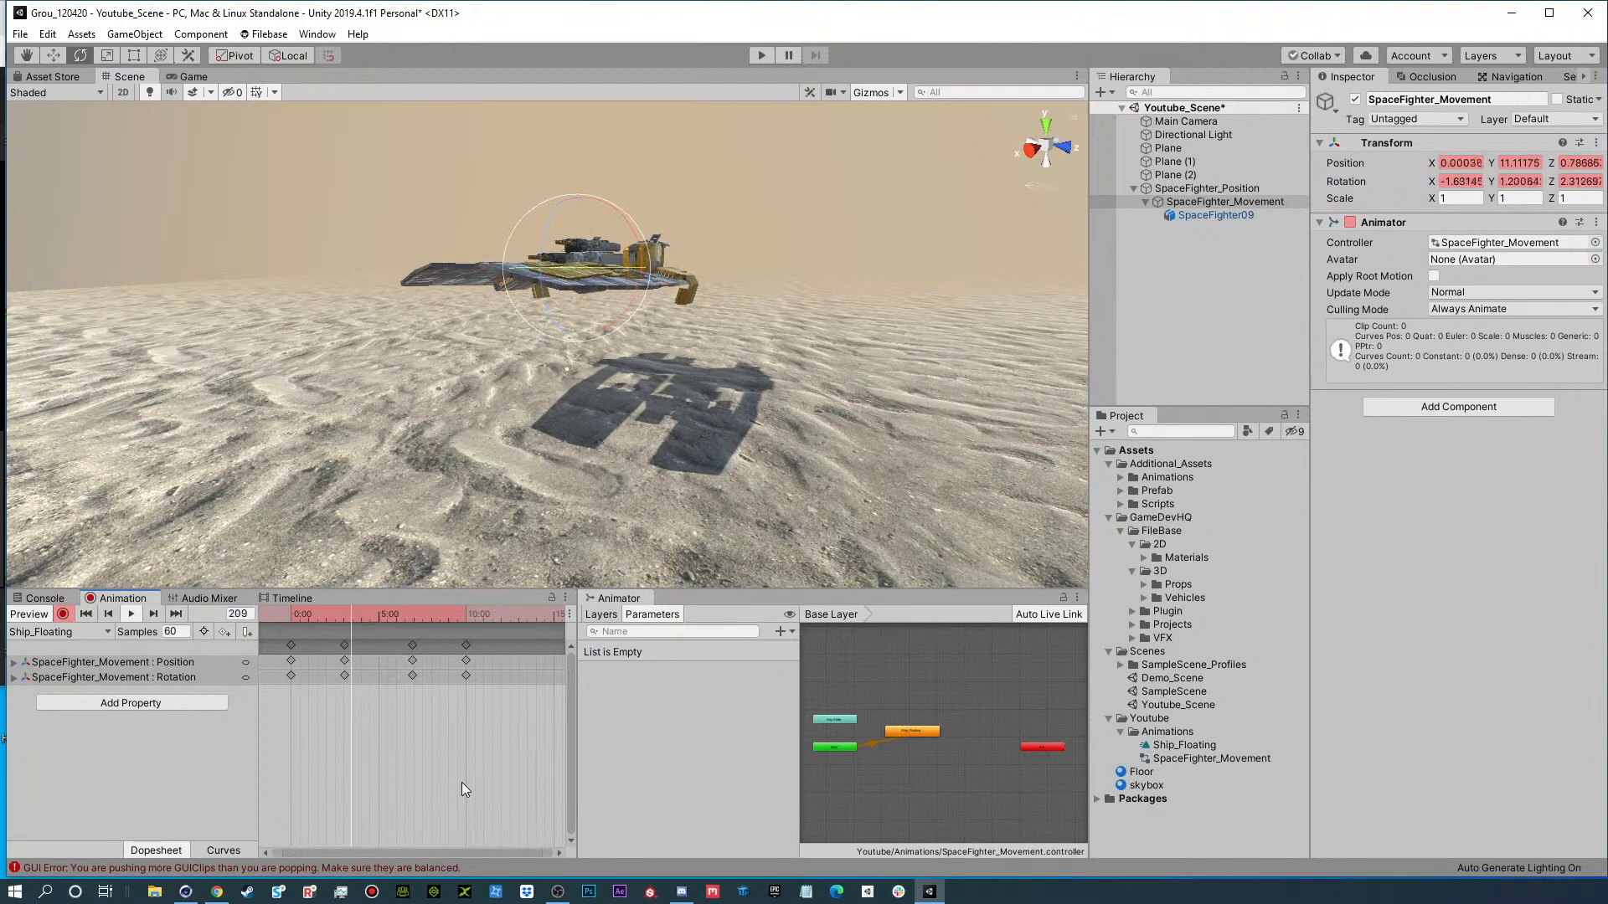
alt+drag(645, 384, 536, 340)
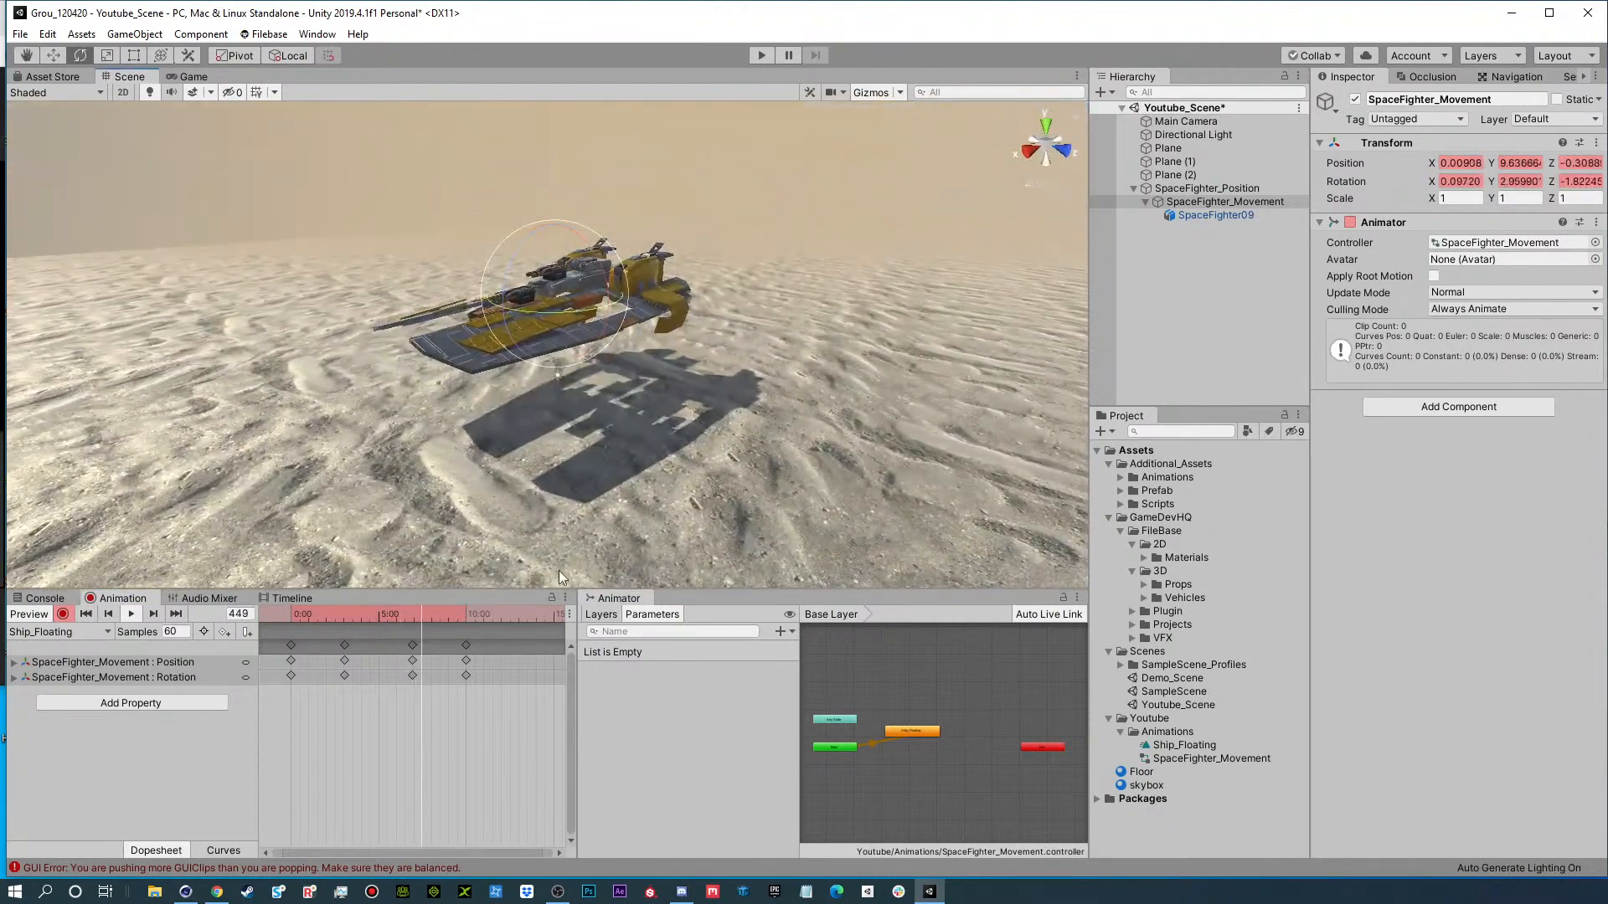
click(1198, 188)
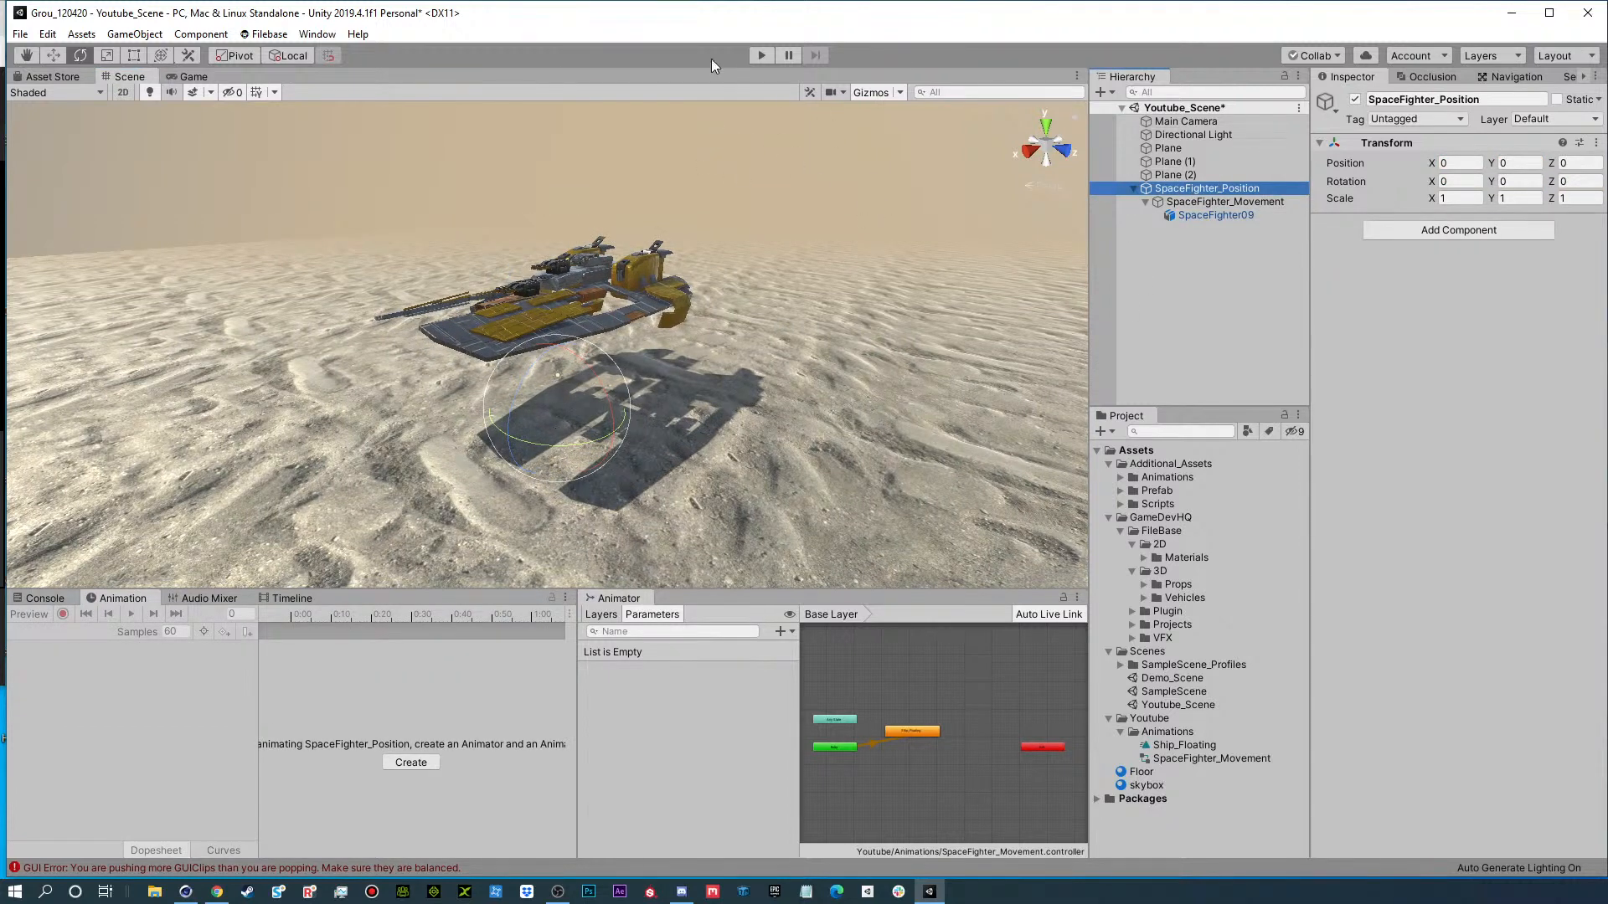
Dock the Game view beside the Scene view and give both views about equal width.
click(204, 75)
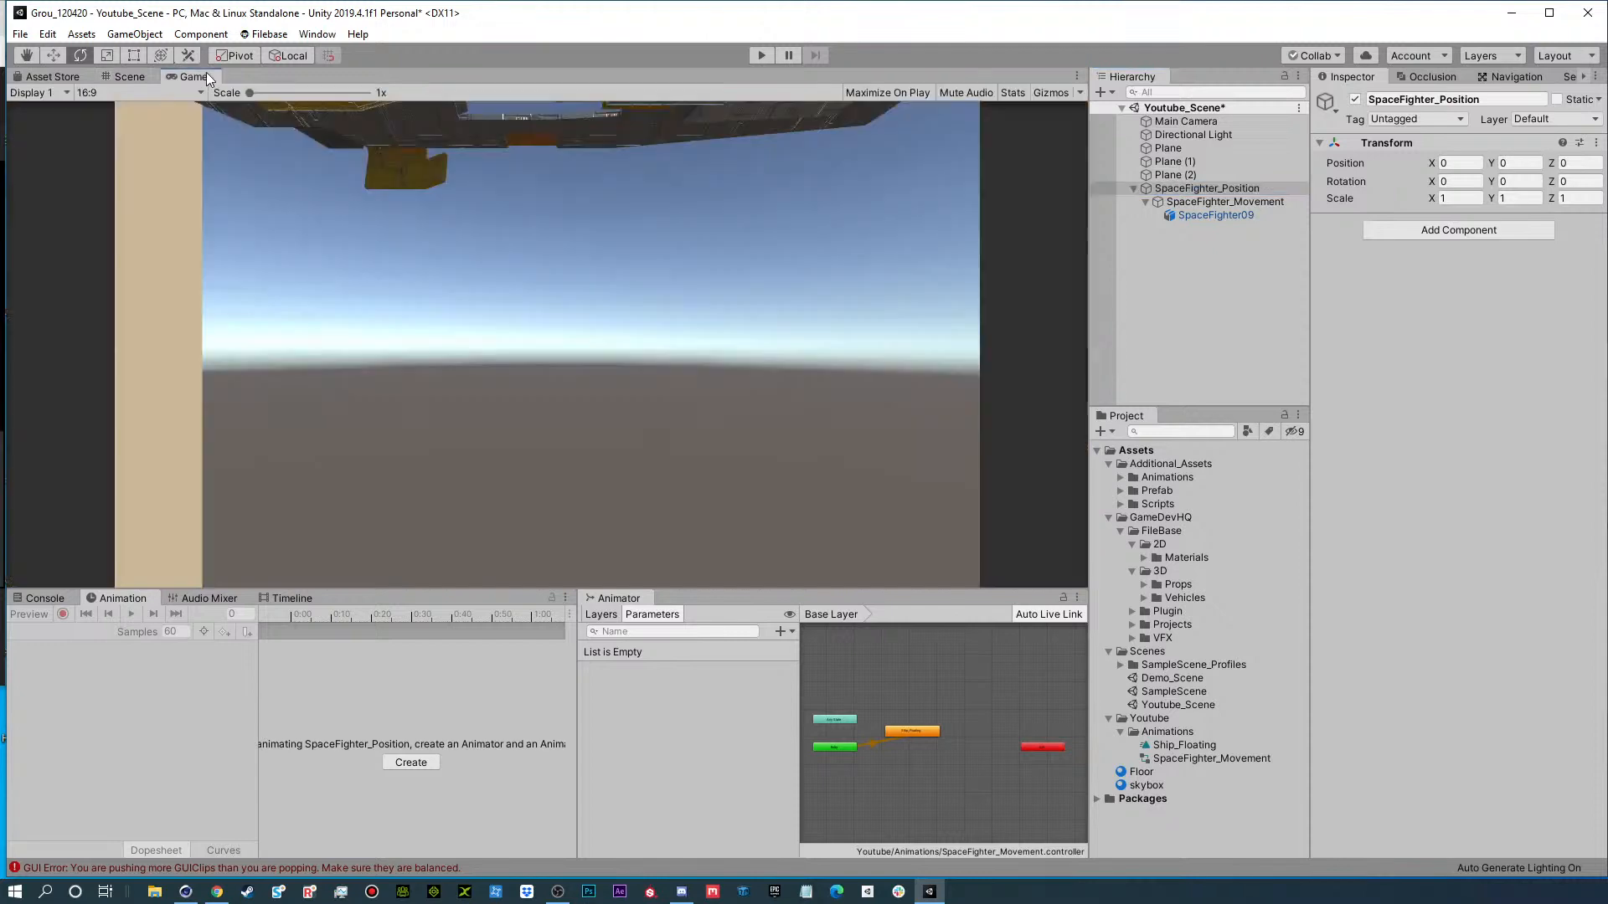
drag(206, 72, 916, 341)
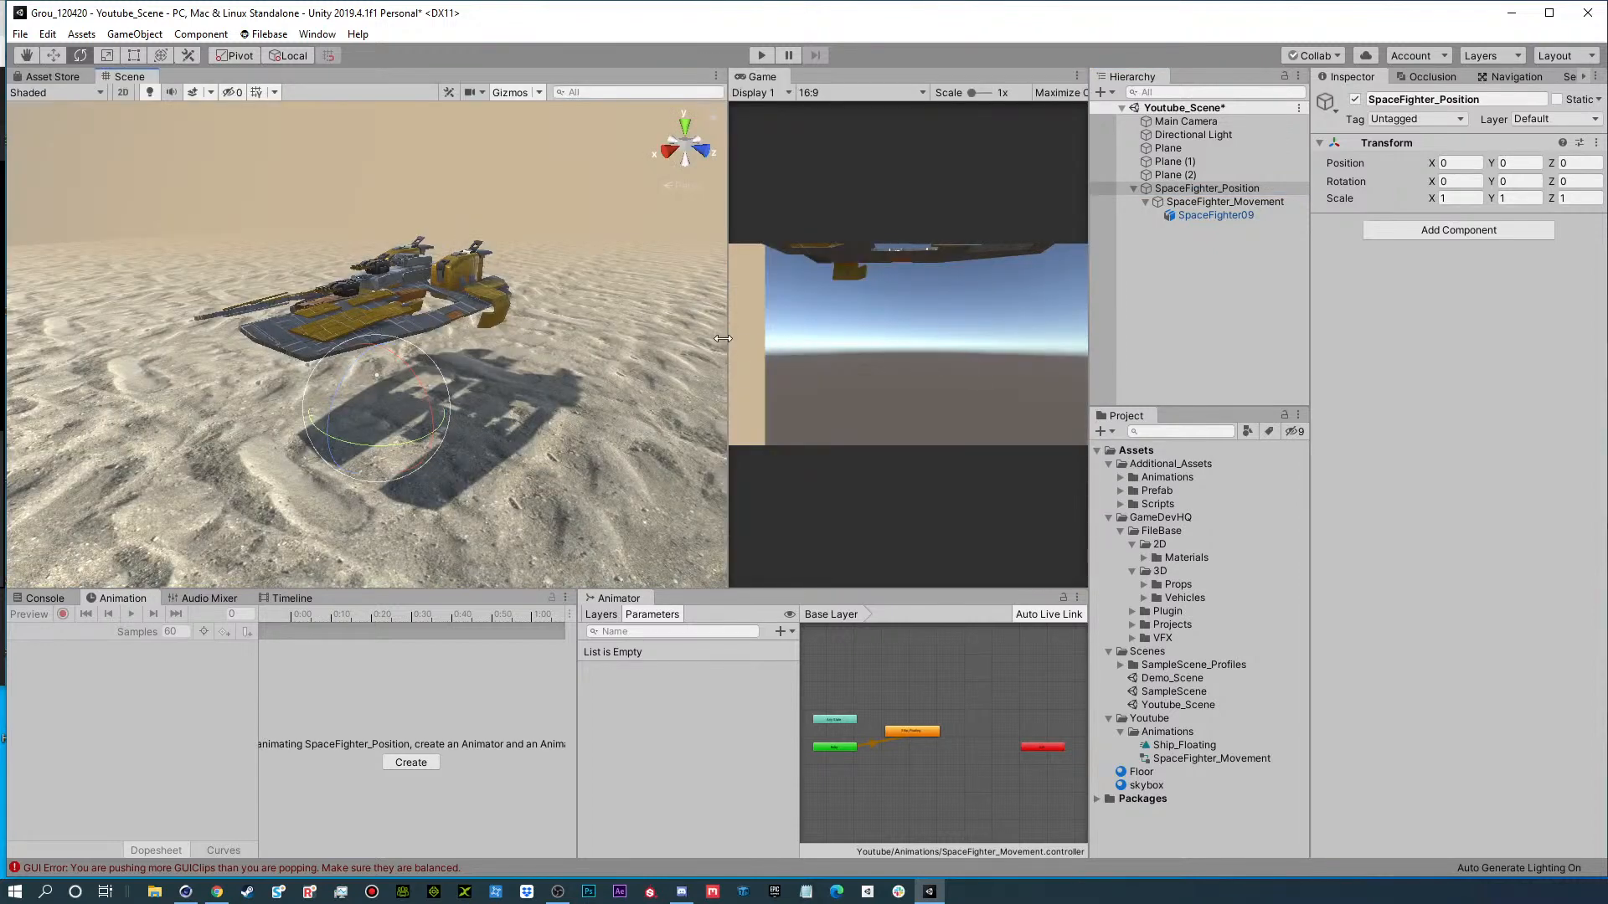
drag(731, 340, 545, 340)
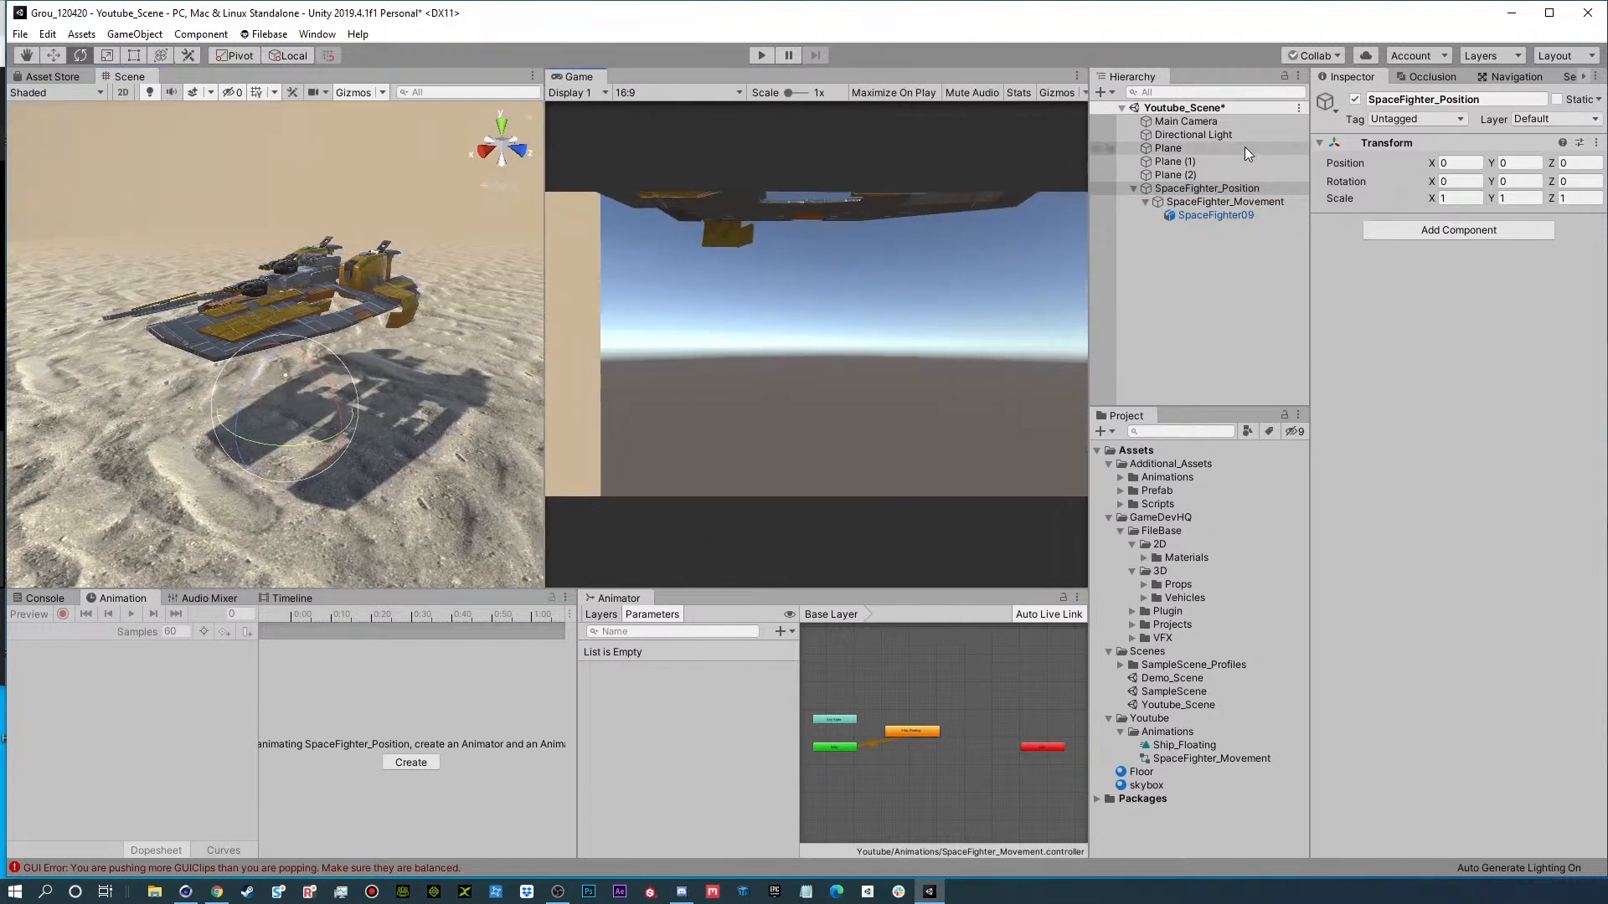
Align the Main Camera with the current Scene view so that it frames the ship.
click(1208, 120)
key(ctrl+shift+f)
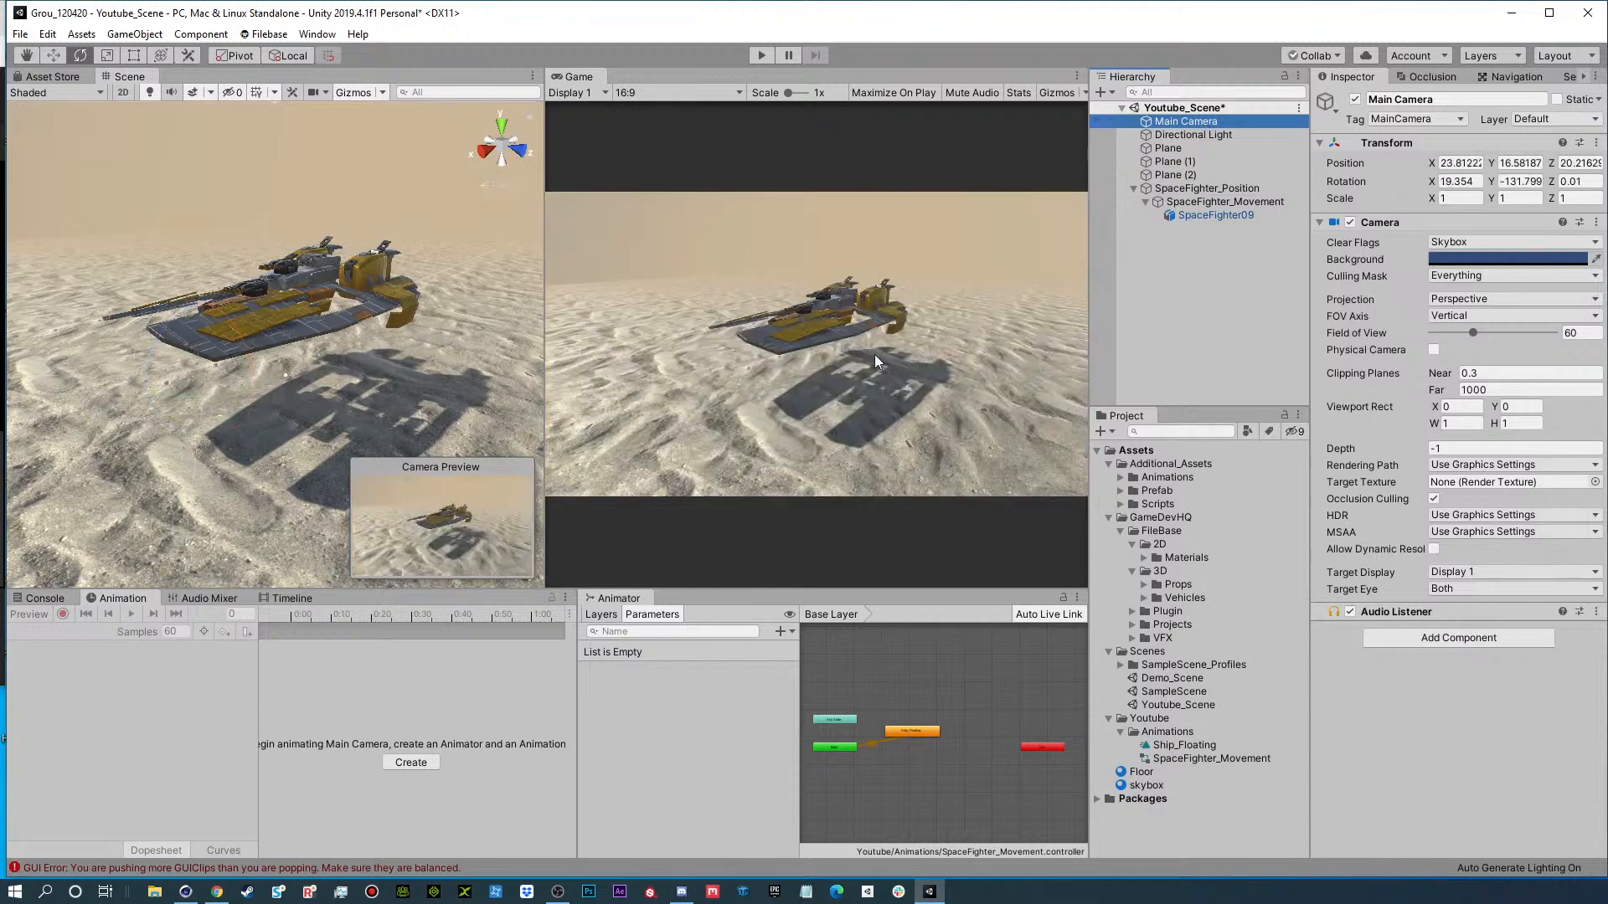
click(299, 325)
Test the scene in Play mode, moving SpaceFighter_Position to about X 3.12 and rotating it about 37.8 degrees around Y, and stop playback.
click(761, 55)
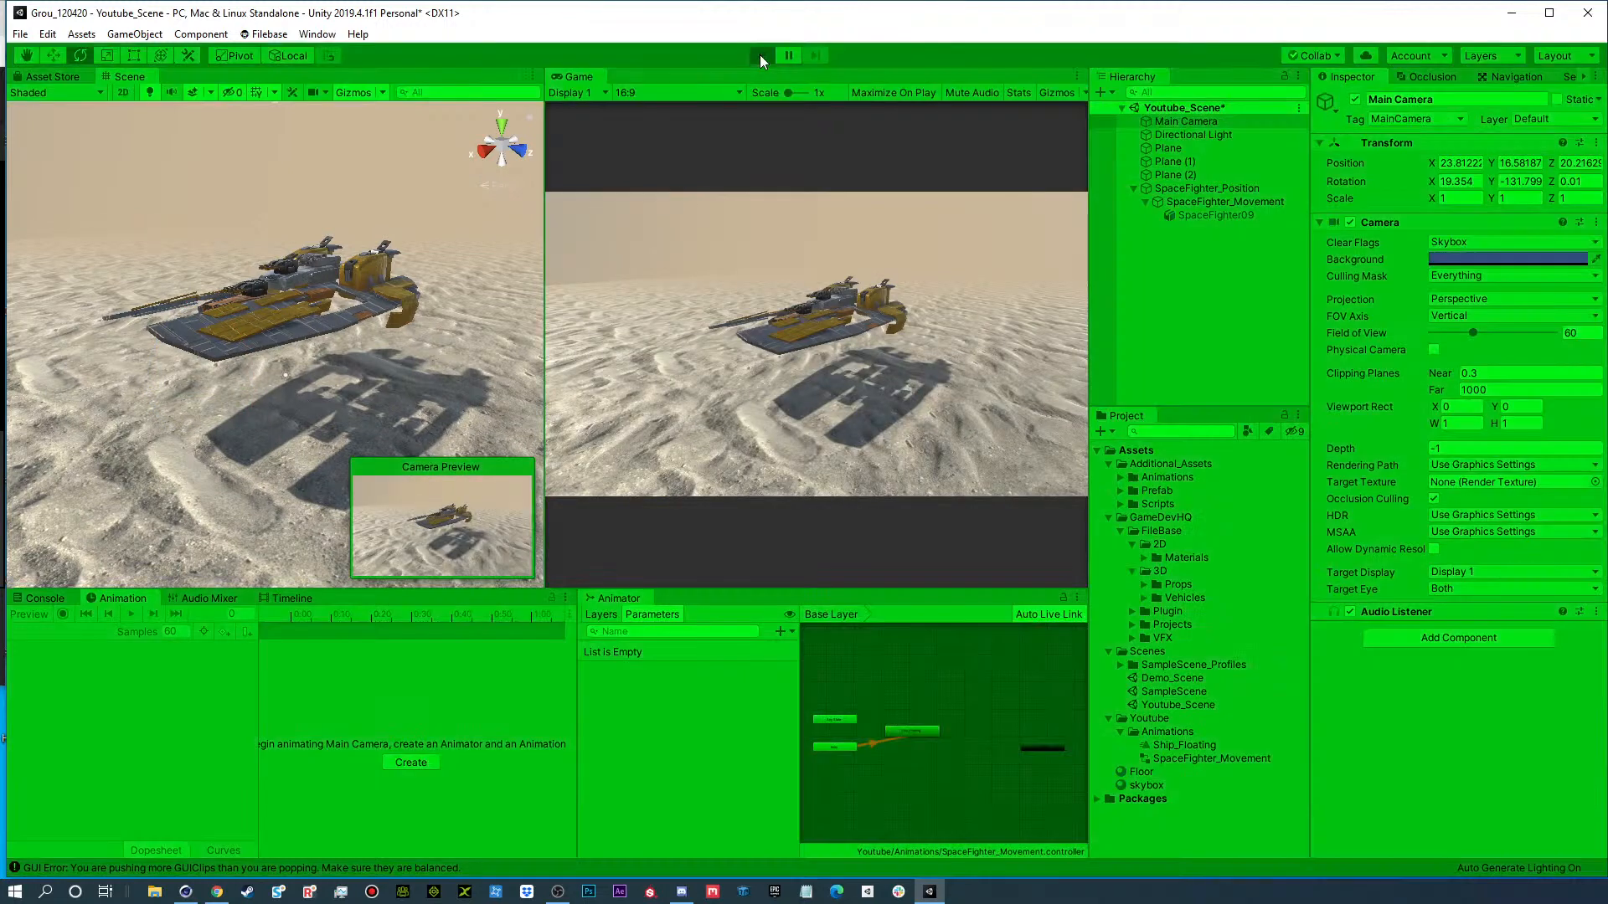
click(1178, 188)
key(w)
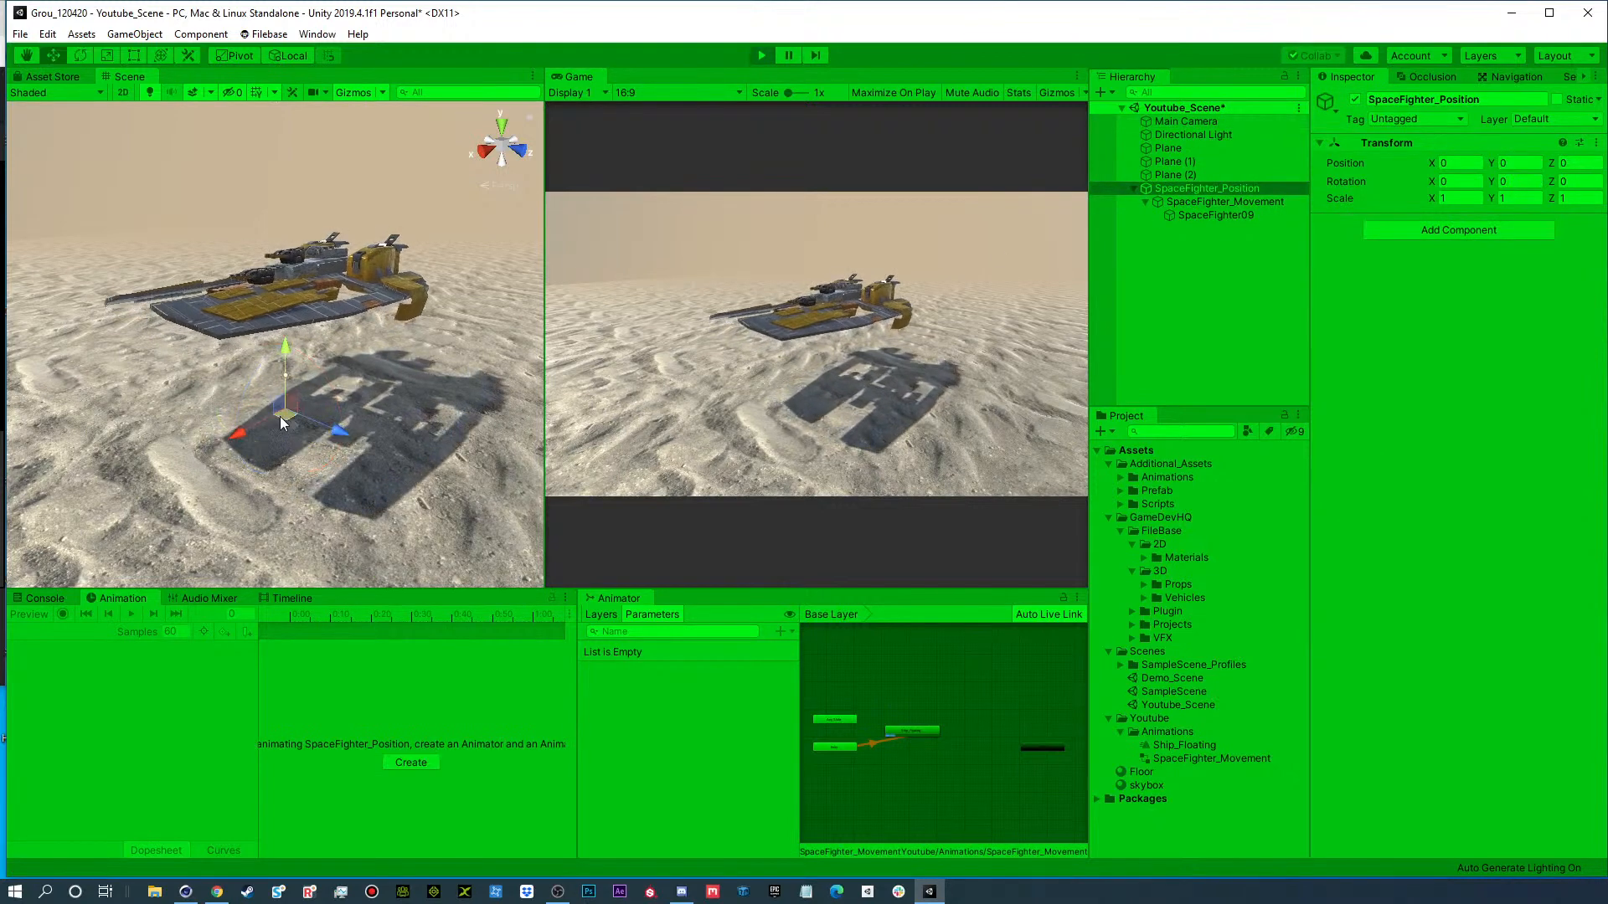
drag(243, 430, 168, 471)
key(e)
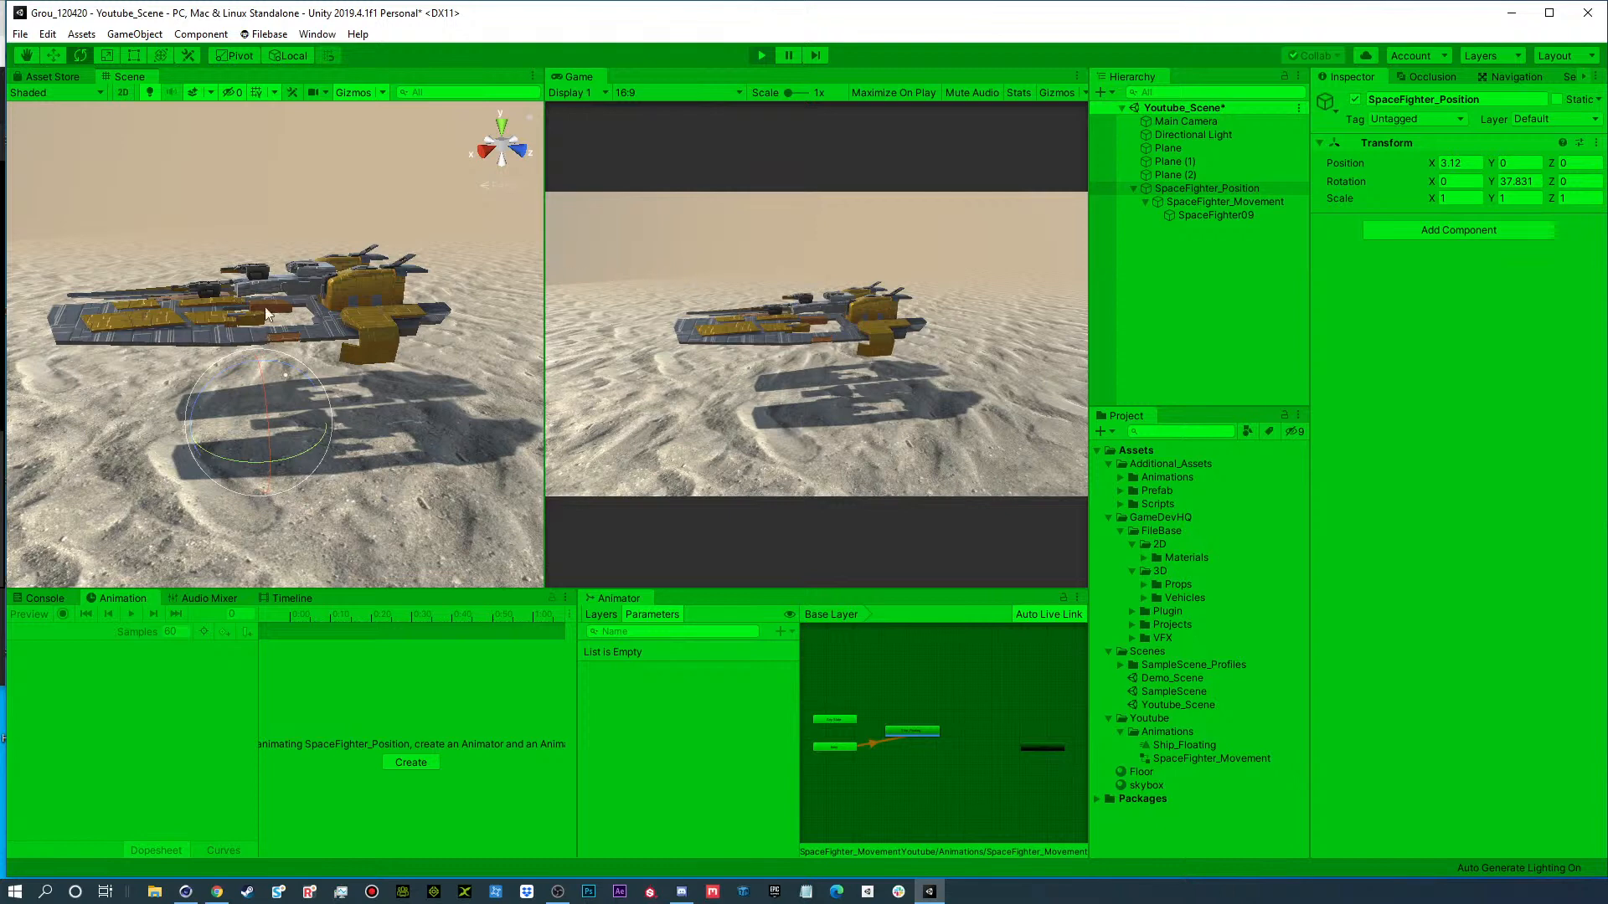
click(762, 55)
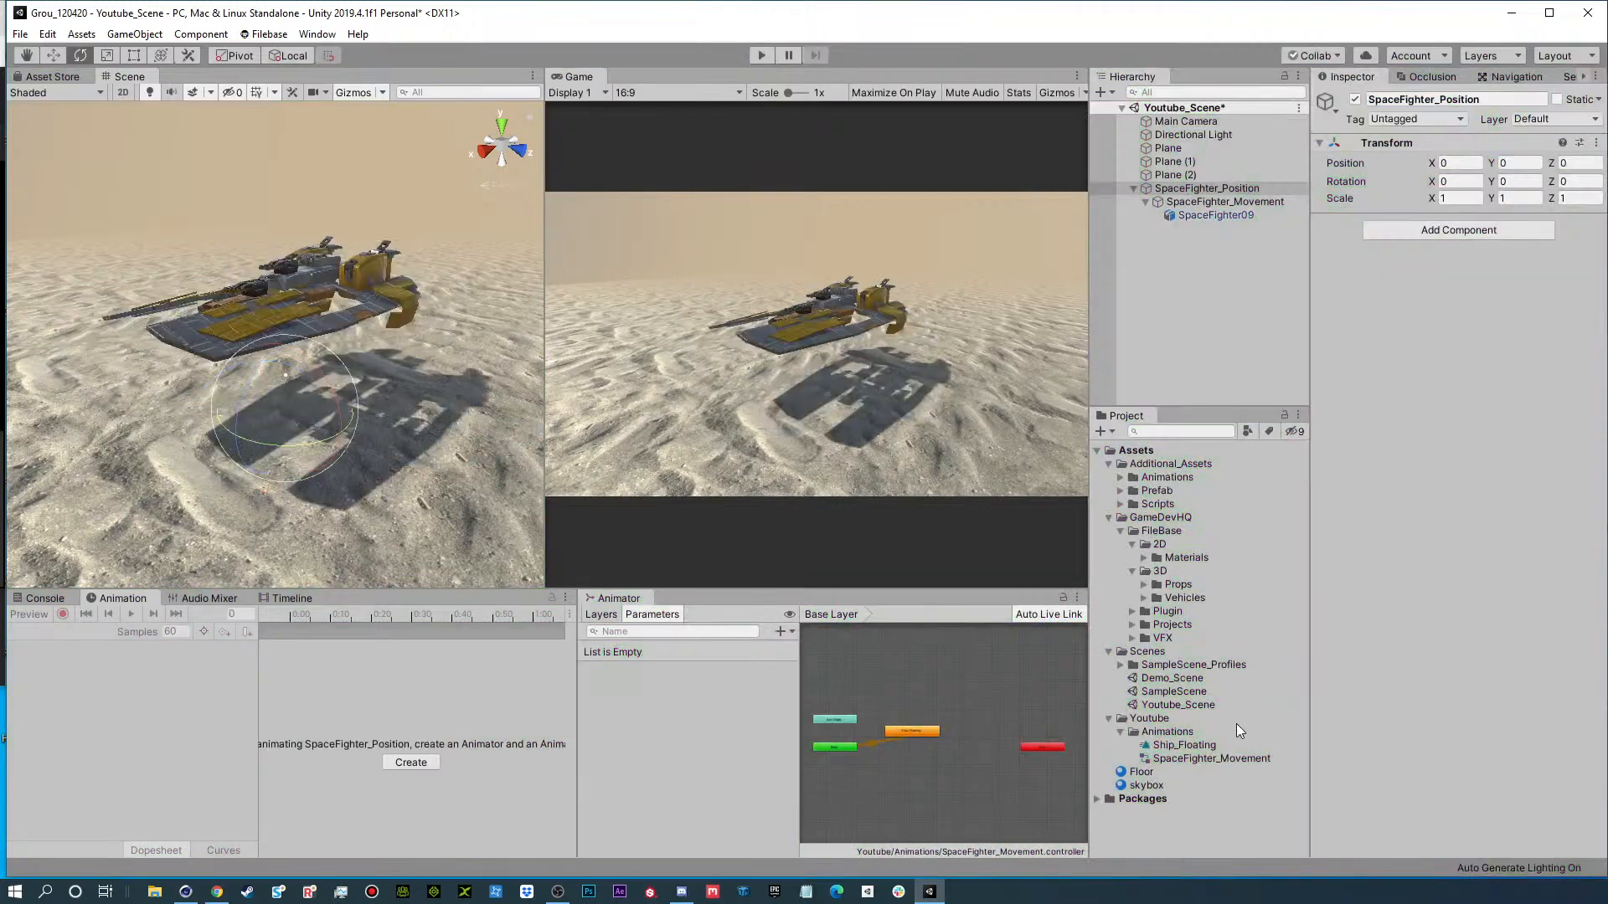
Enable Loop Time on the Ship_Floating animation clip.
click(1183, 745)
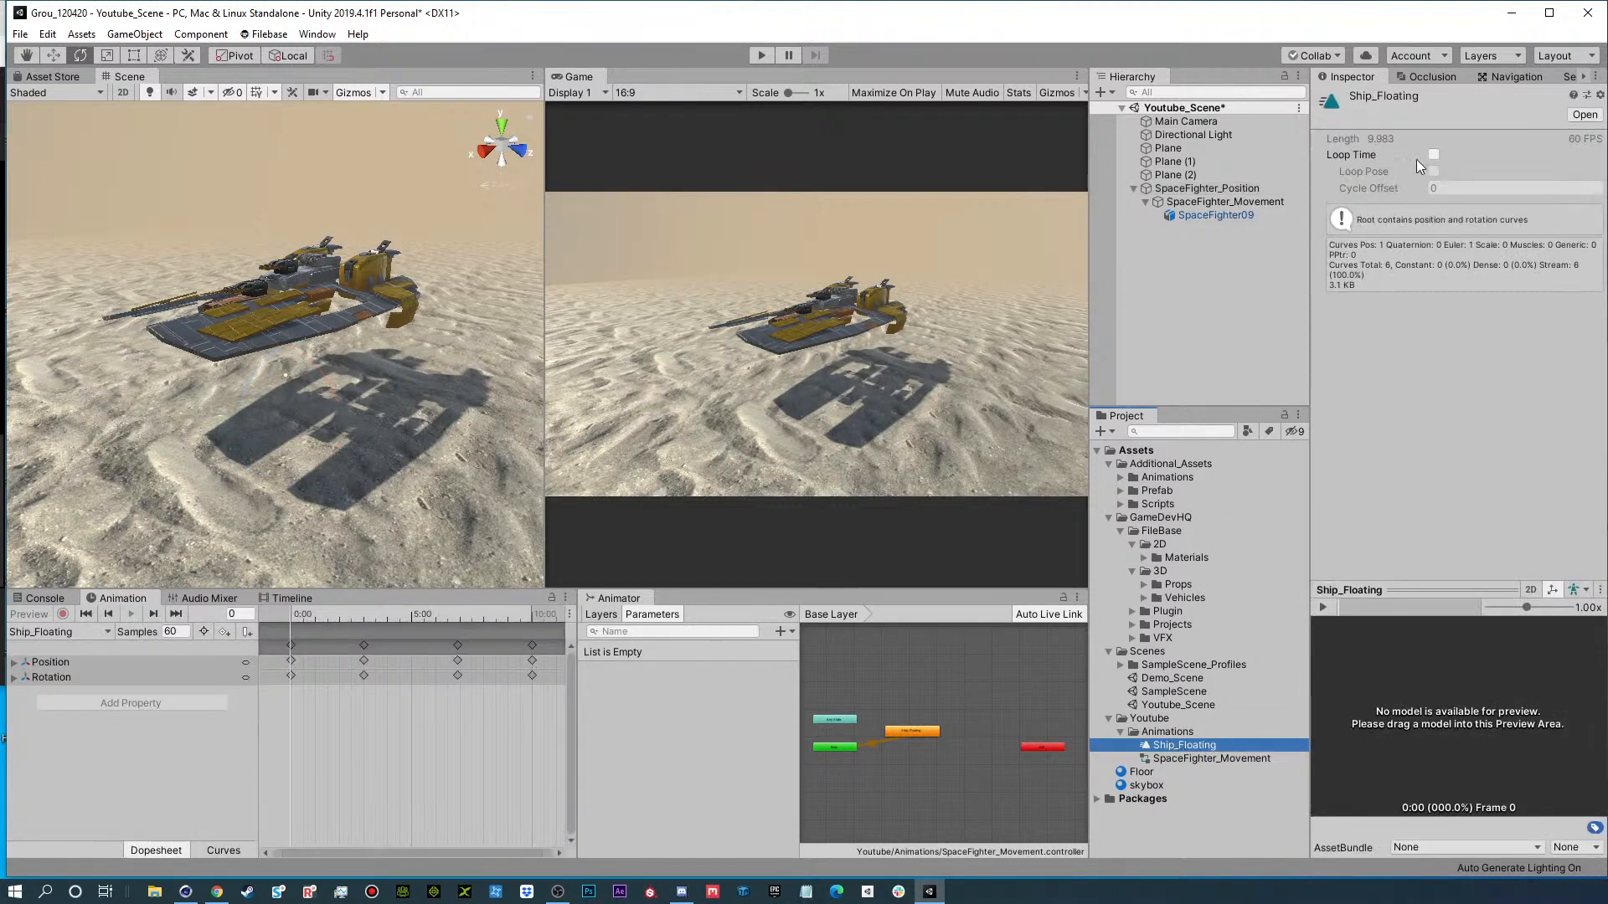
click(1434, 156)
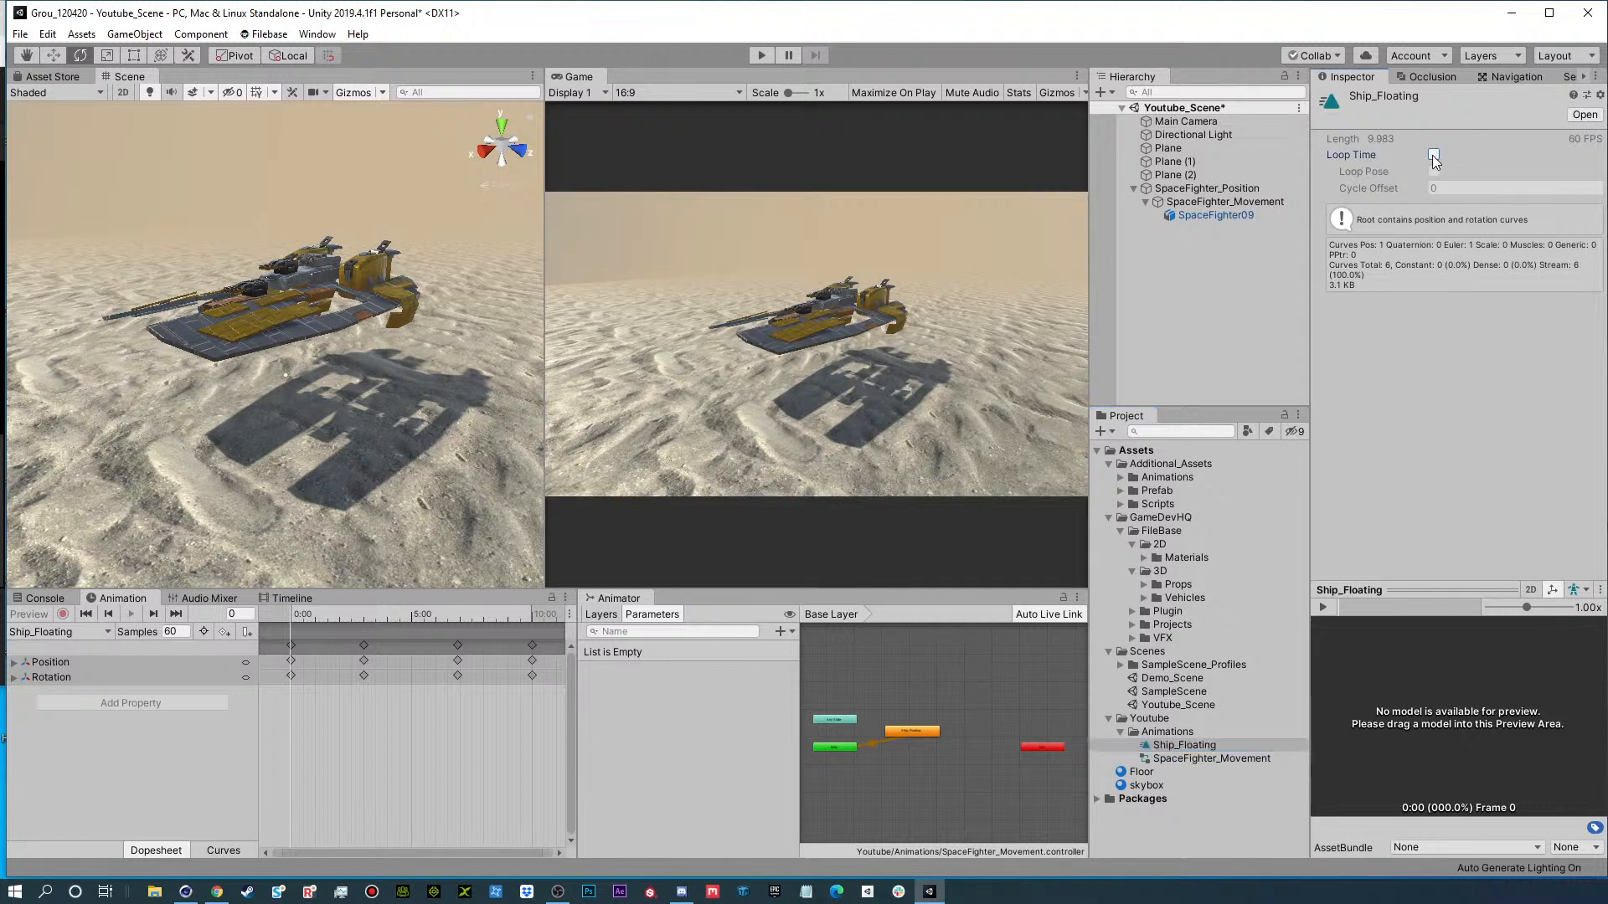
click(1434, 189)
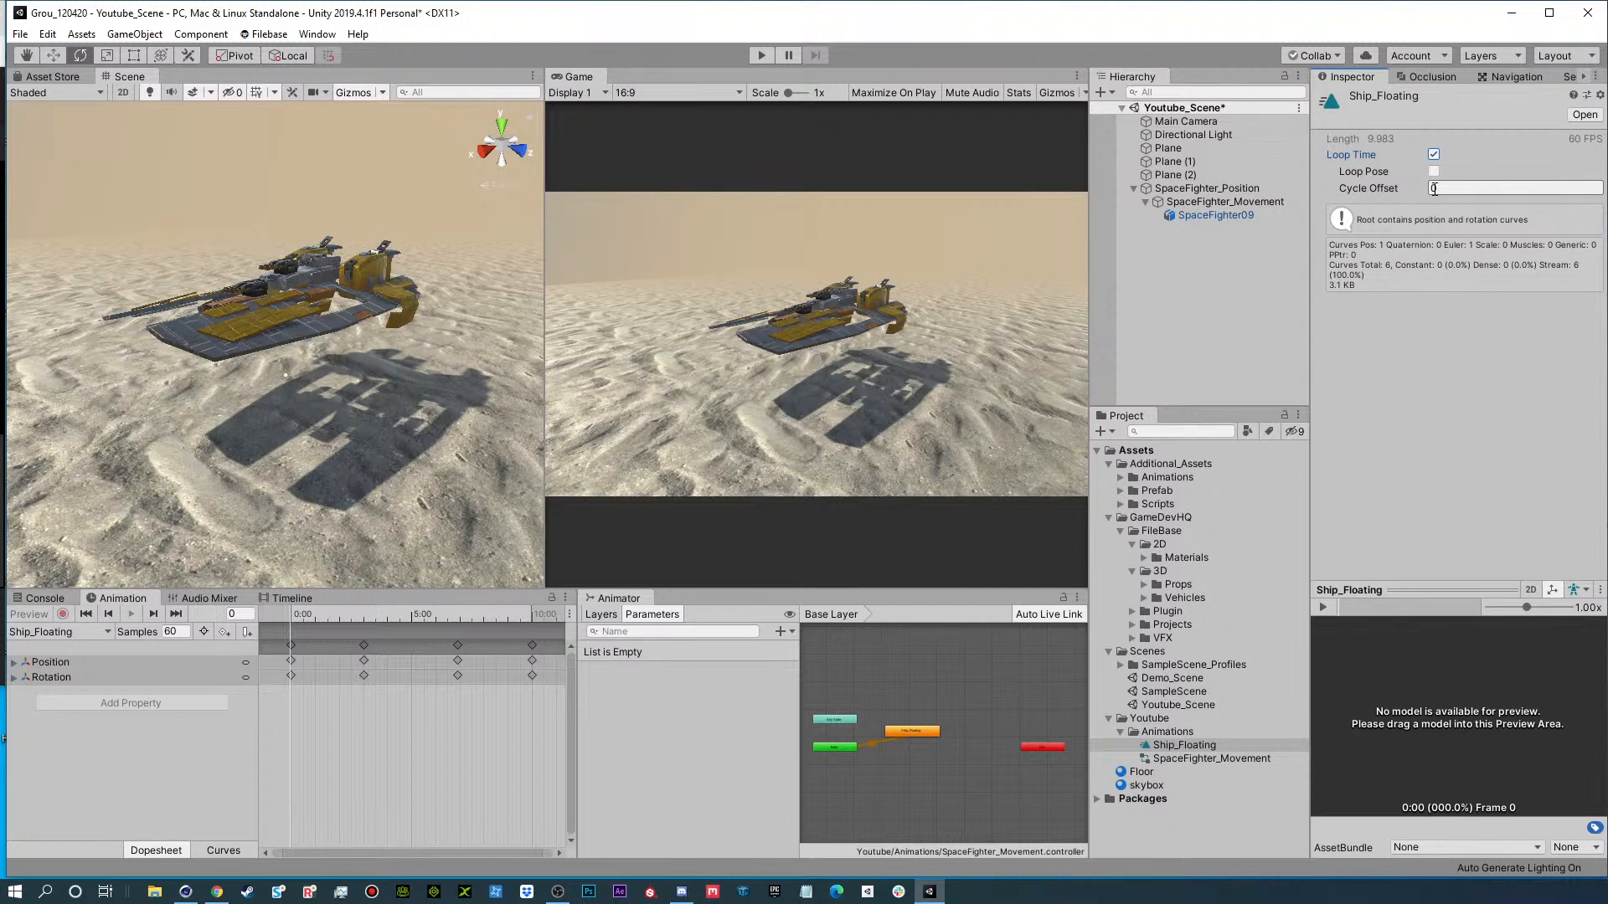
Test the looping Ship_Floating animation in Play mode, rotating SpaceFighter_Position to about -359 degrees around Y, and stop playback.
click(762, 55)
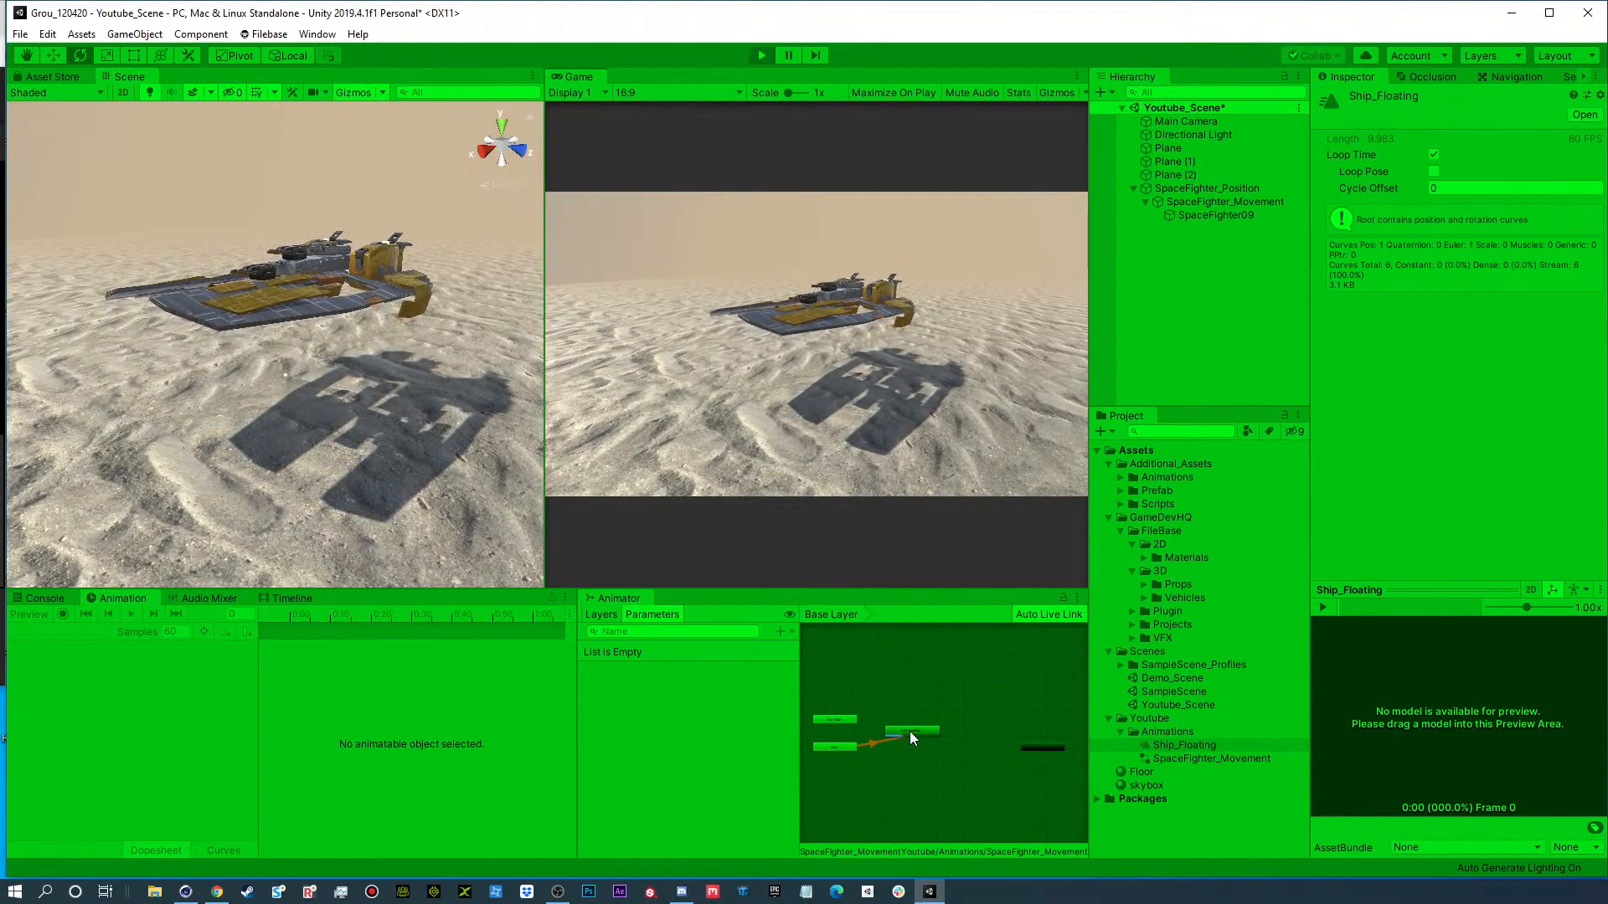
scroll(912, 752, up, 6)
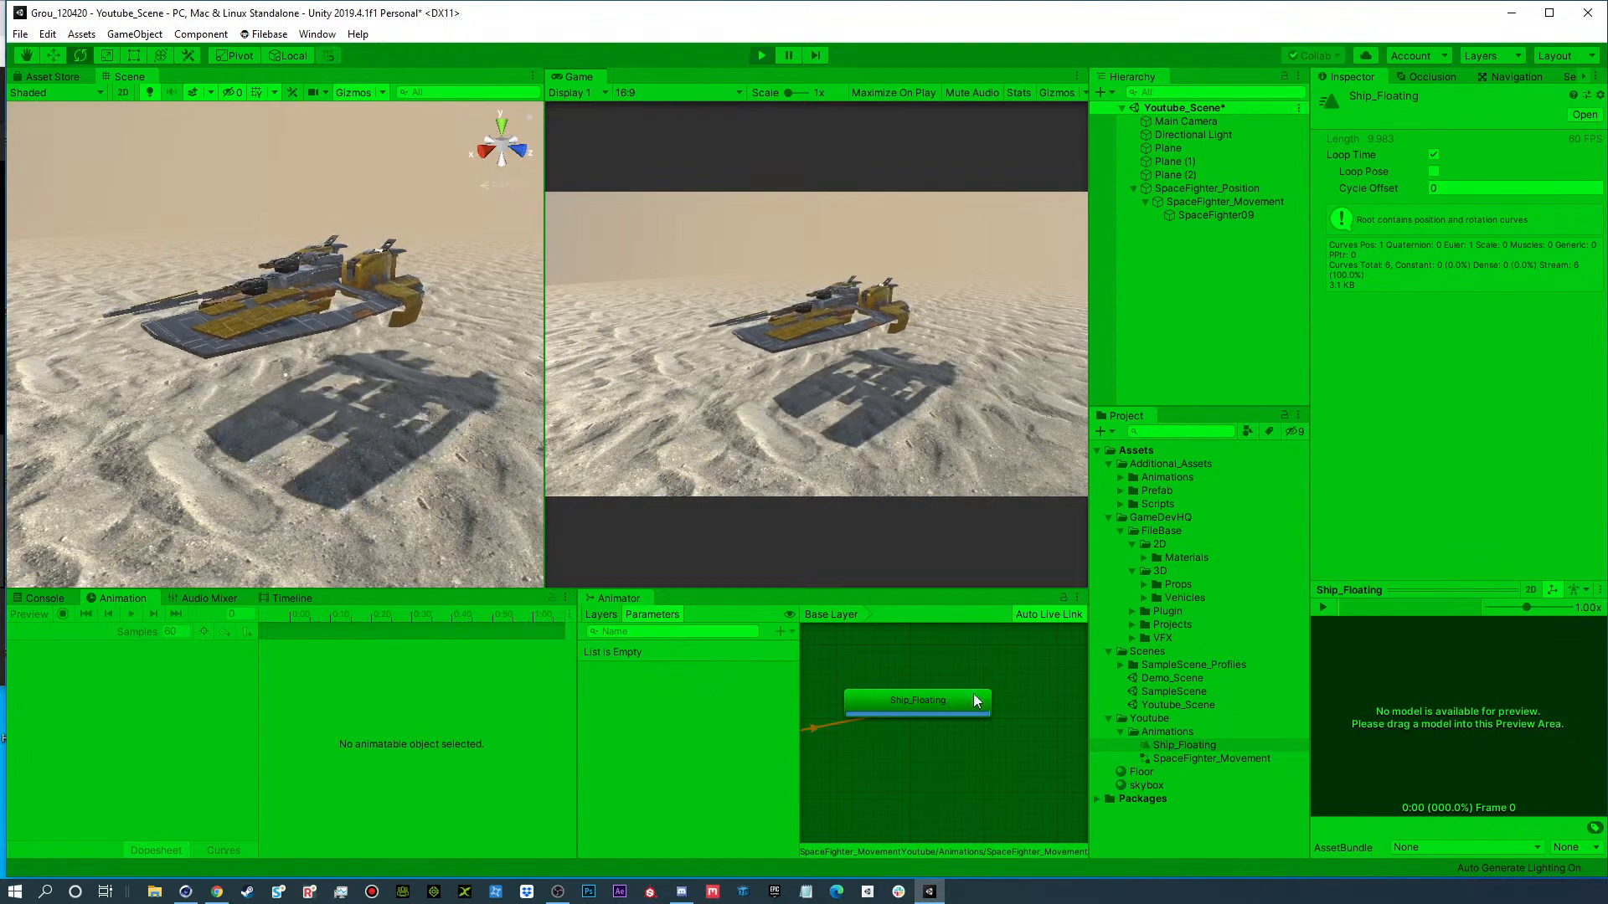
click(1206, 203)
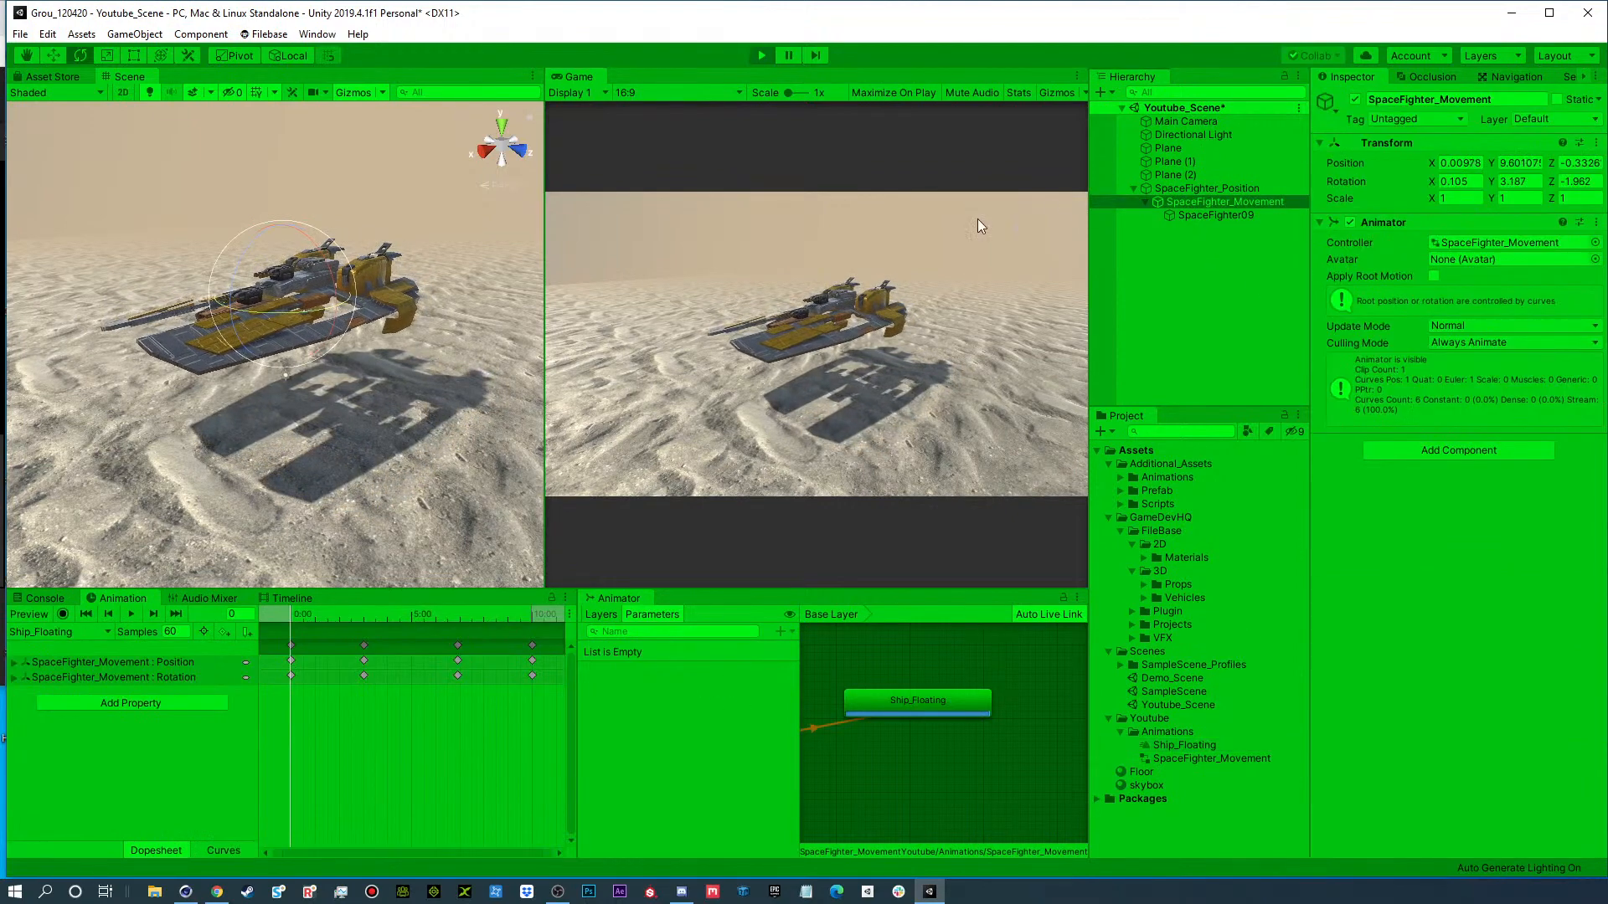
click(1198, 188)
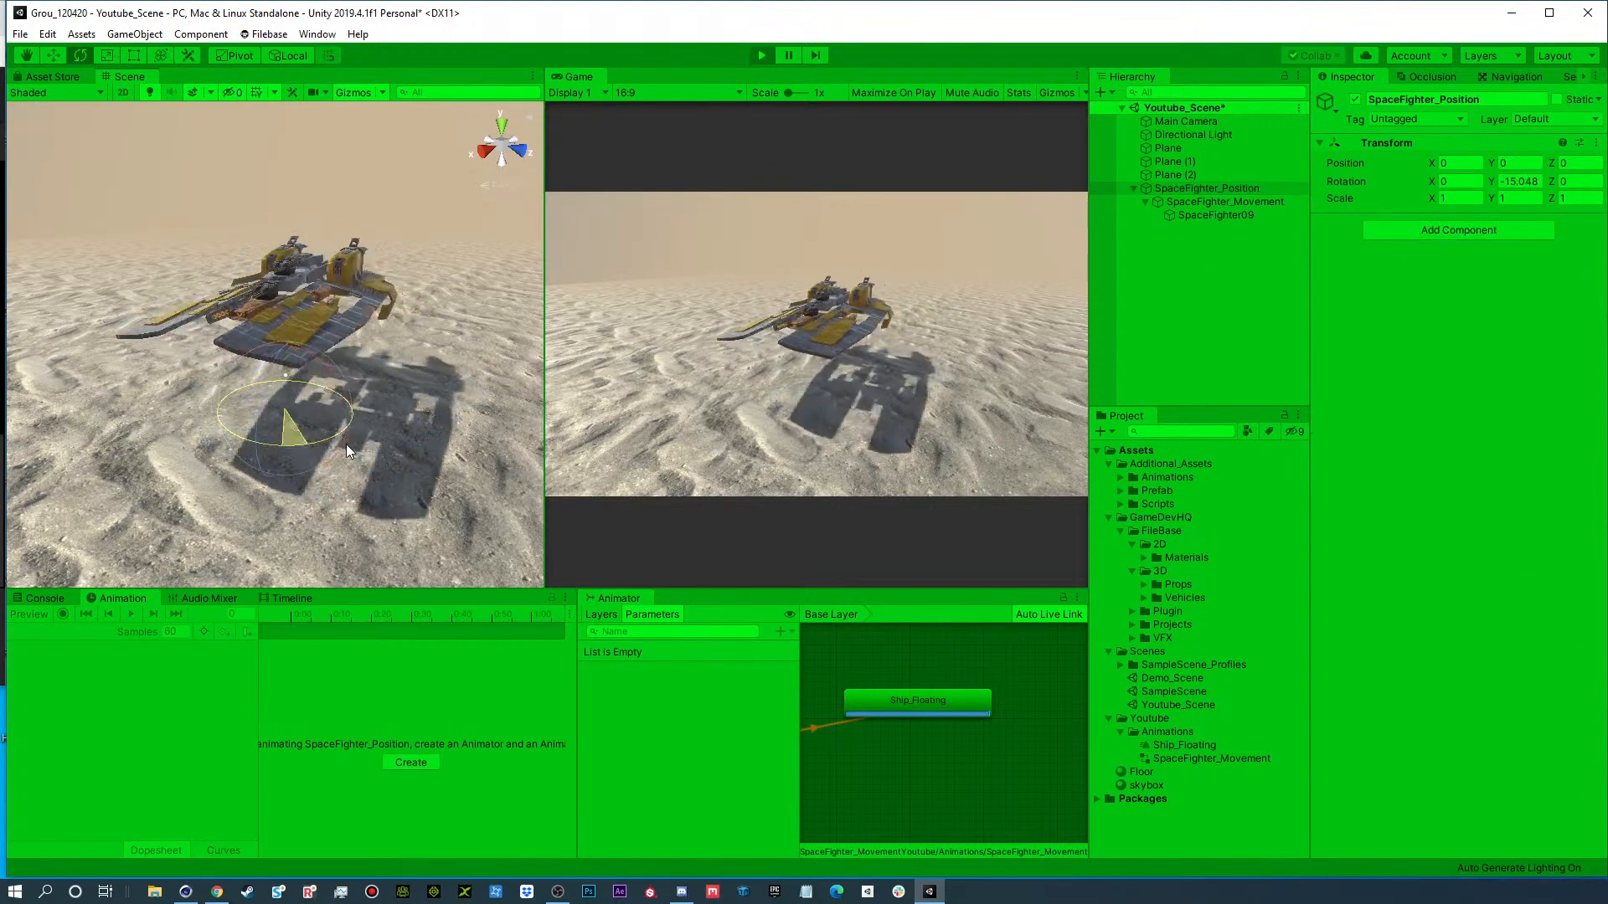
drag(345, 444, 1128, 456)
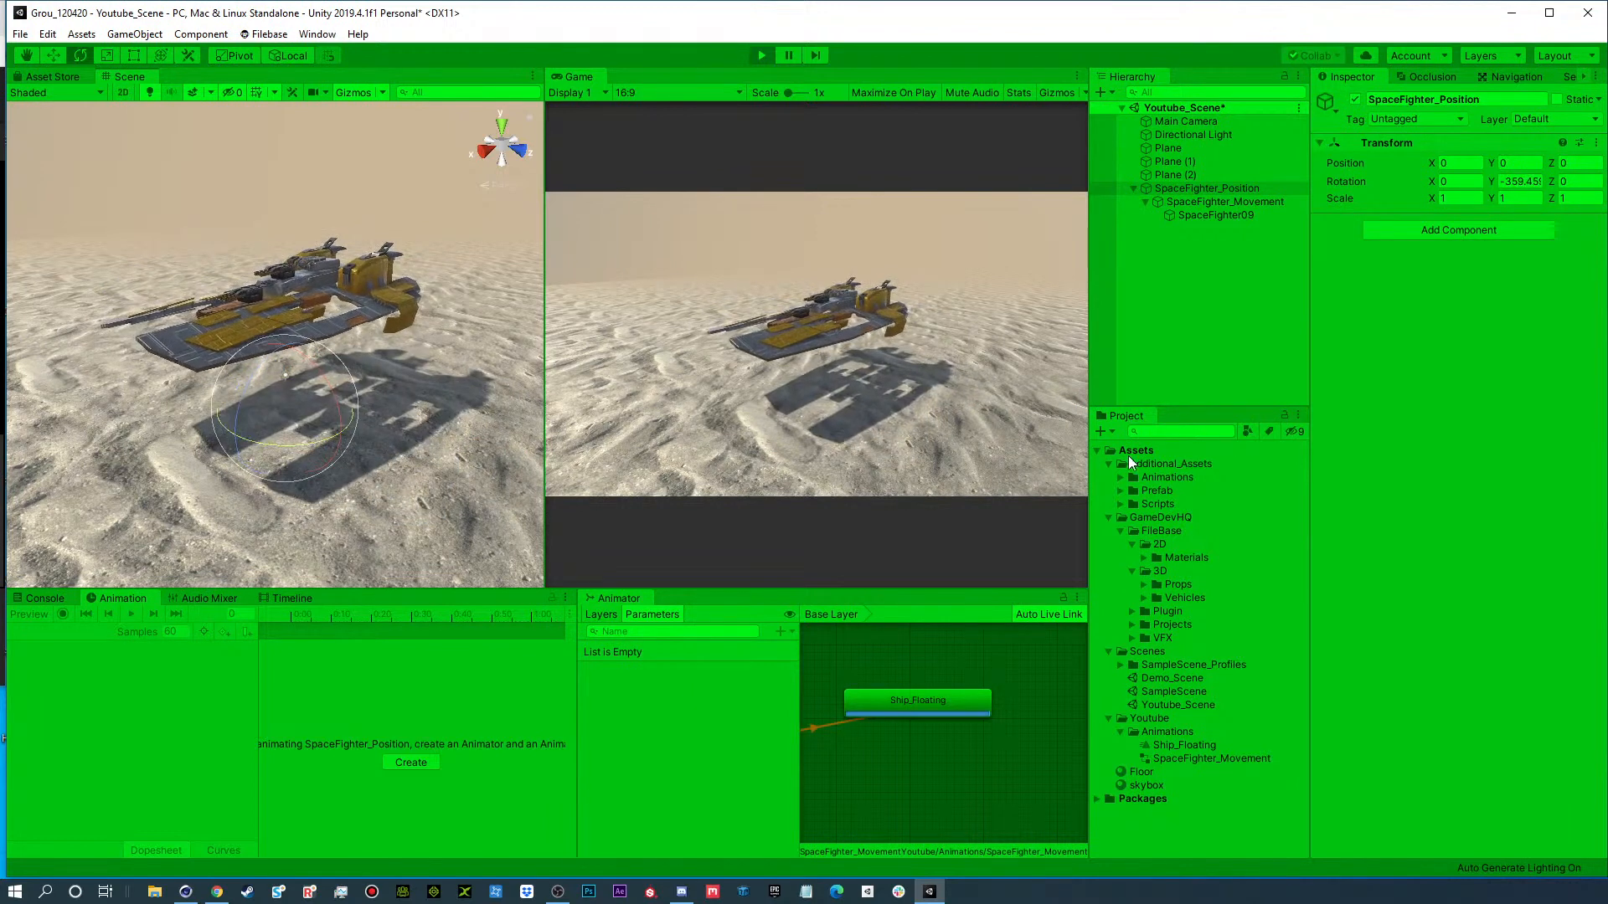
click(767, 56)
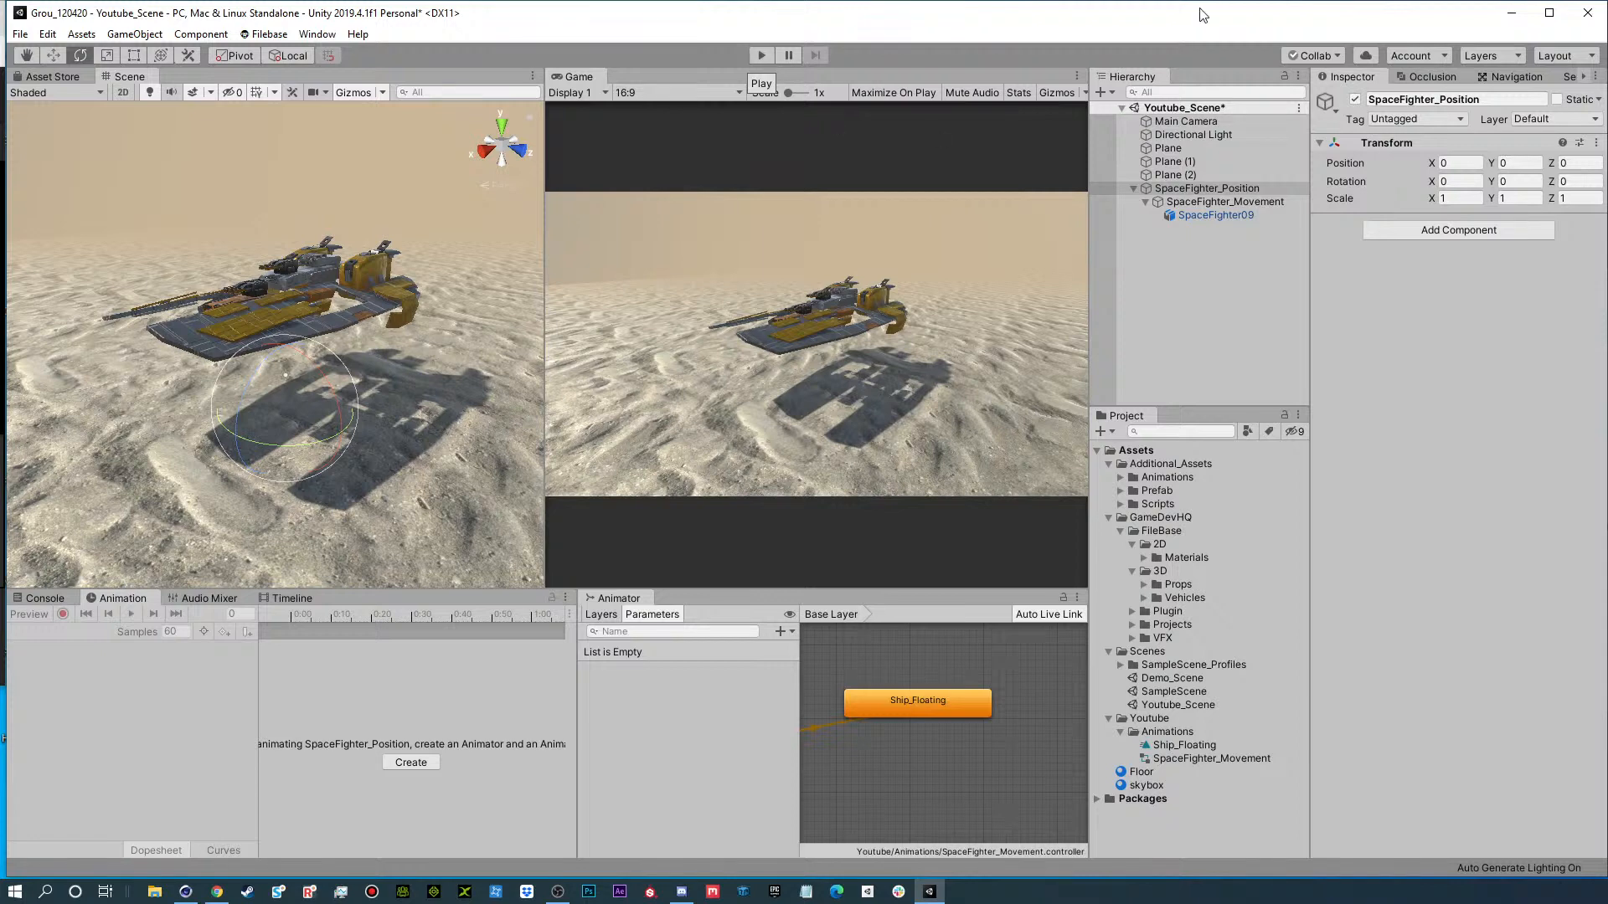
Select SpaceFighter_Movement and save Youtube_Scene.
click(1248, 201)
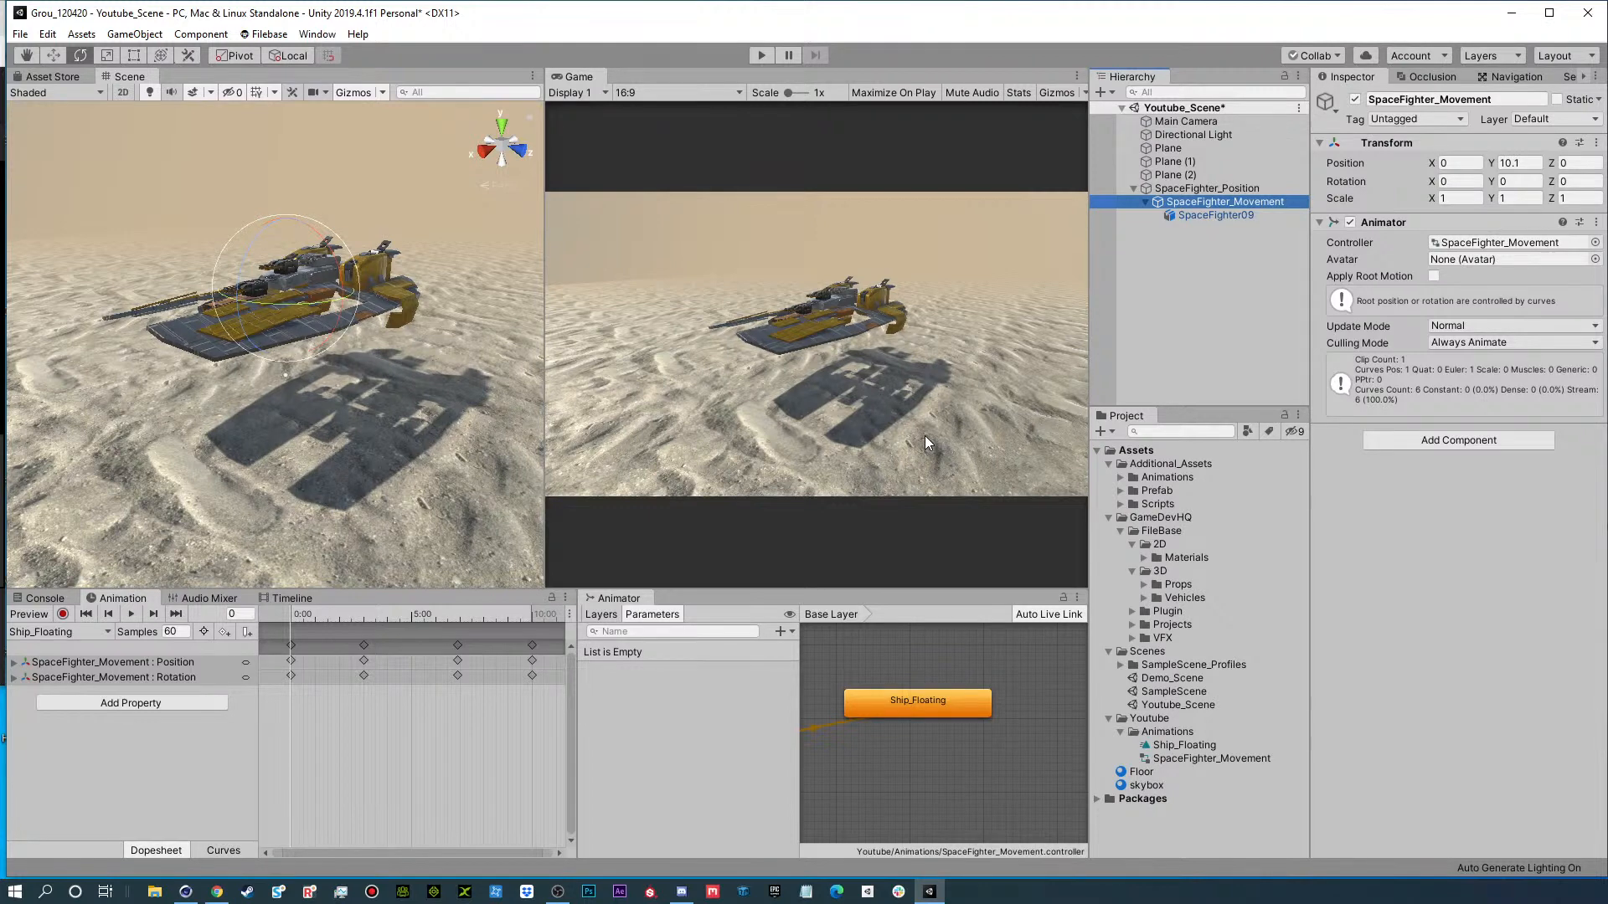
key(ctrl+s)
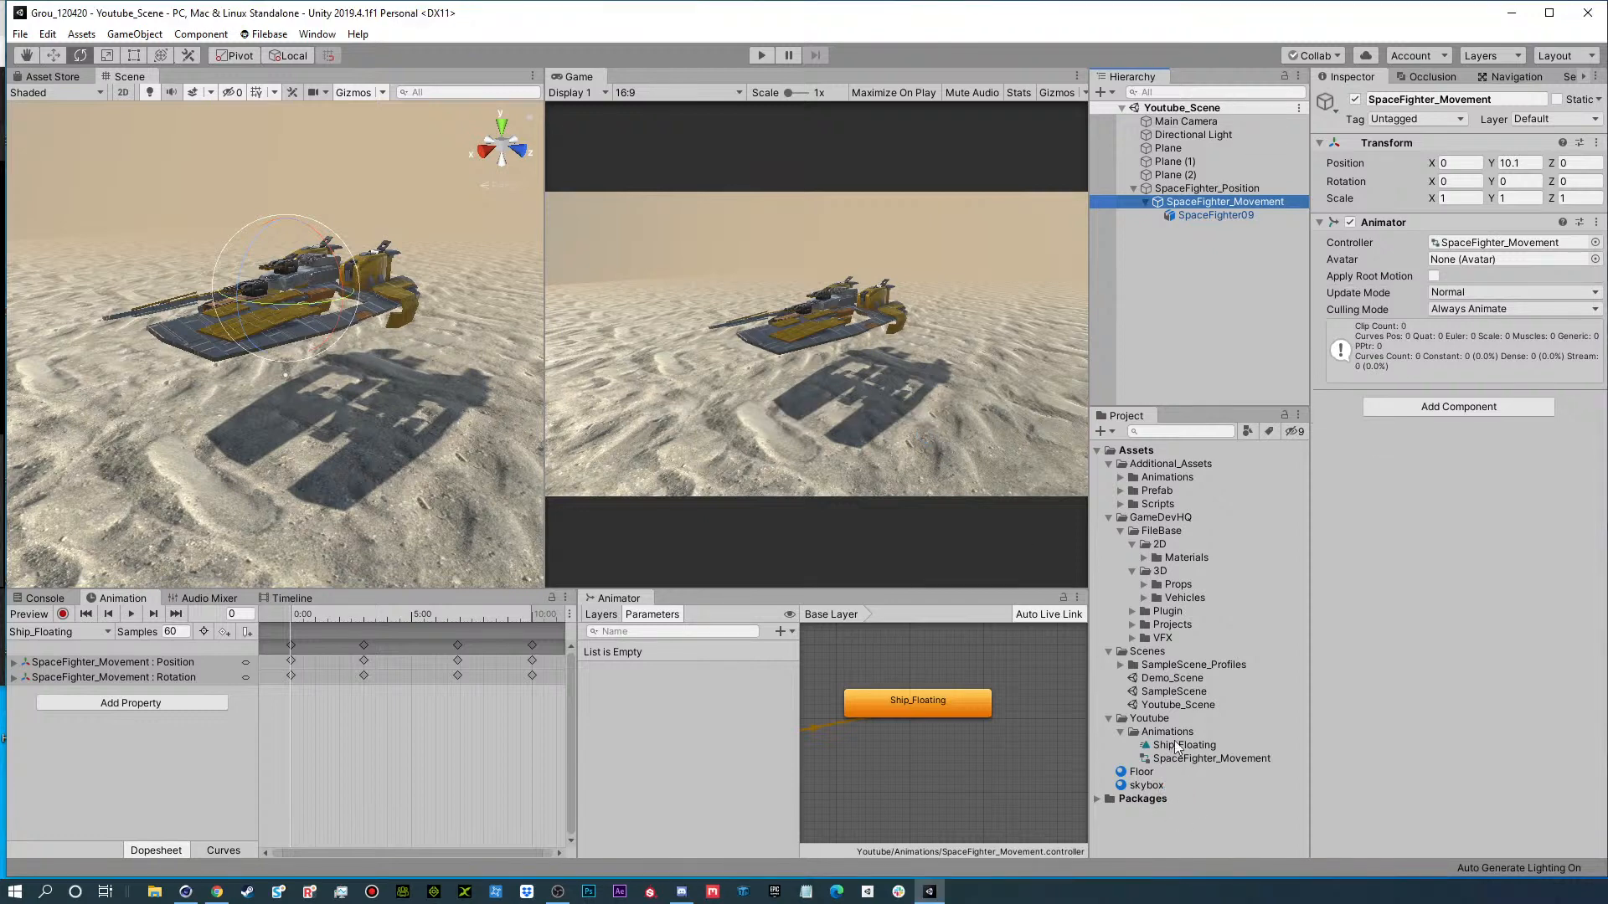
Open SampleScene, view its Space_Fighter up close from the front, and run the scene in Play mode.
double_click(1161, 692)
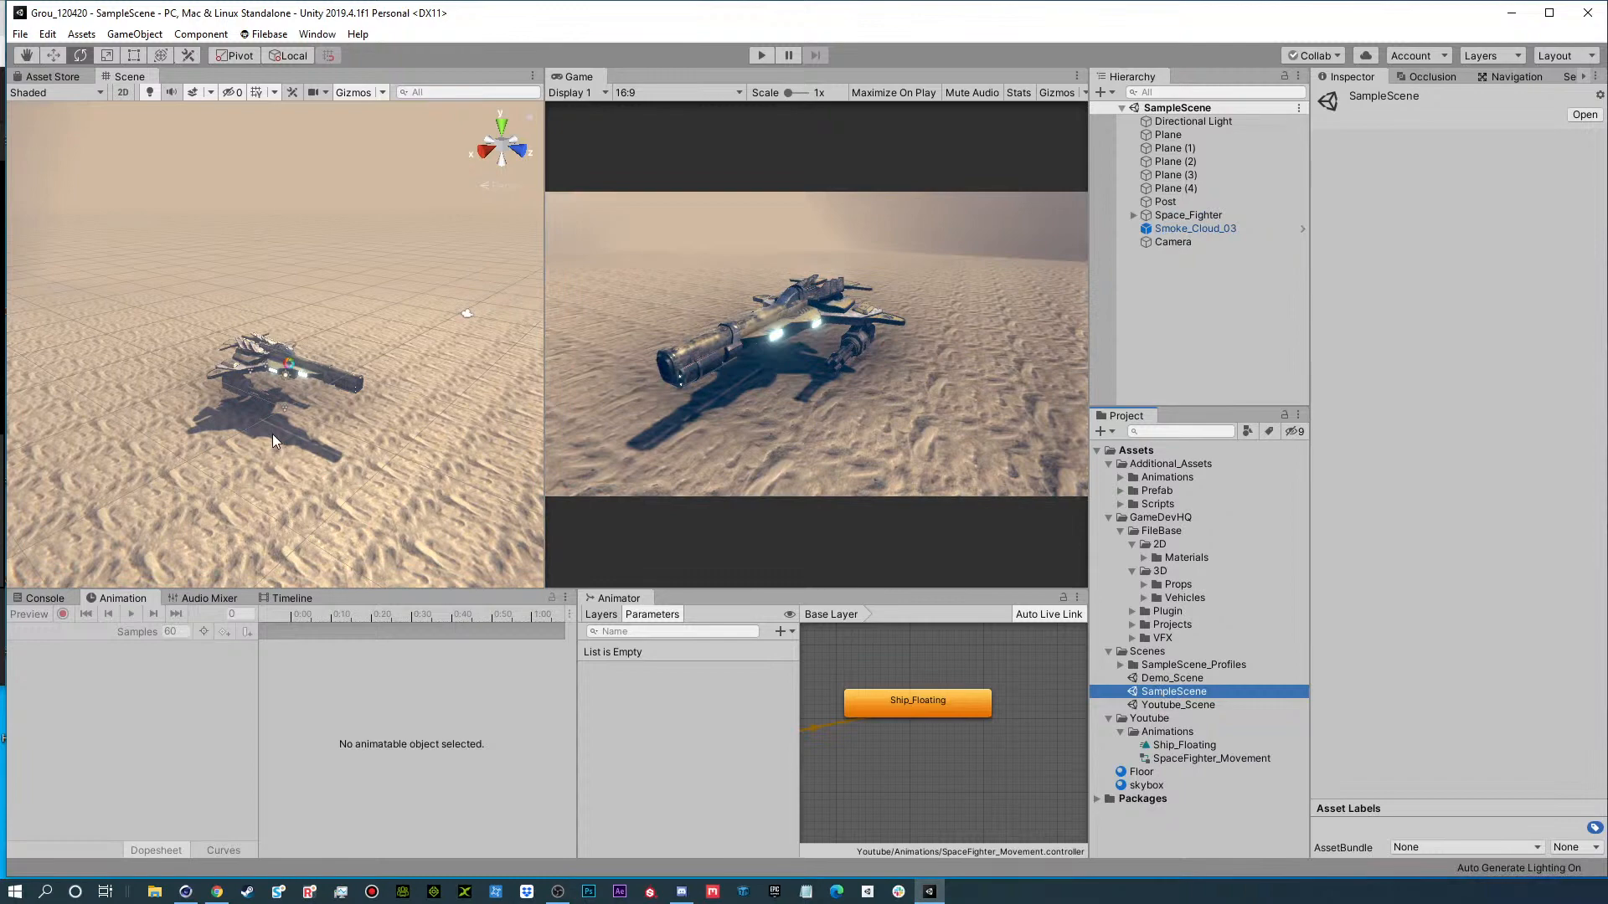
scroll(273, 437, up, 3)
alt+drag(274, 442, 700, 192)
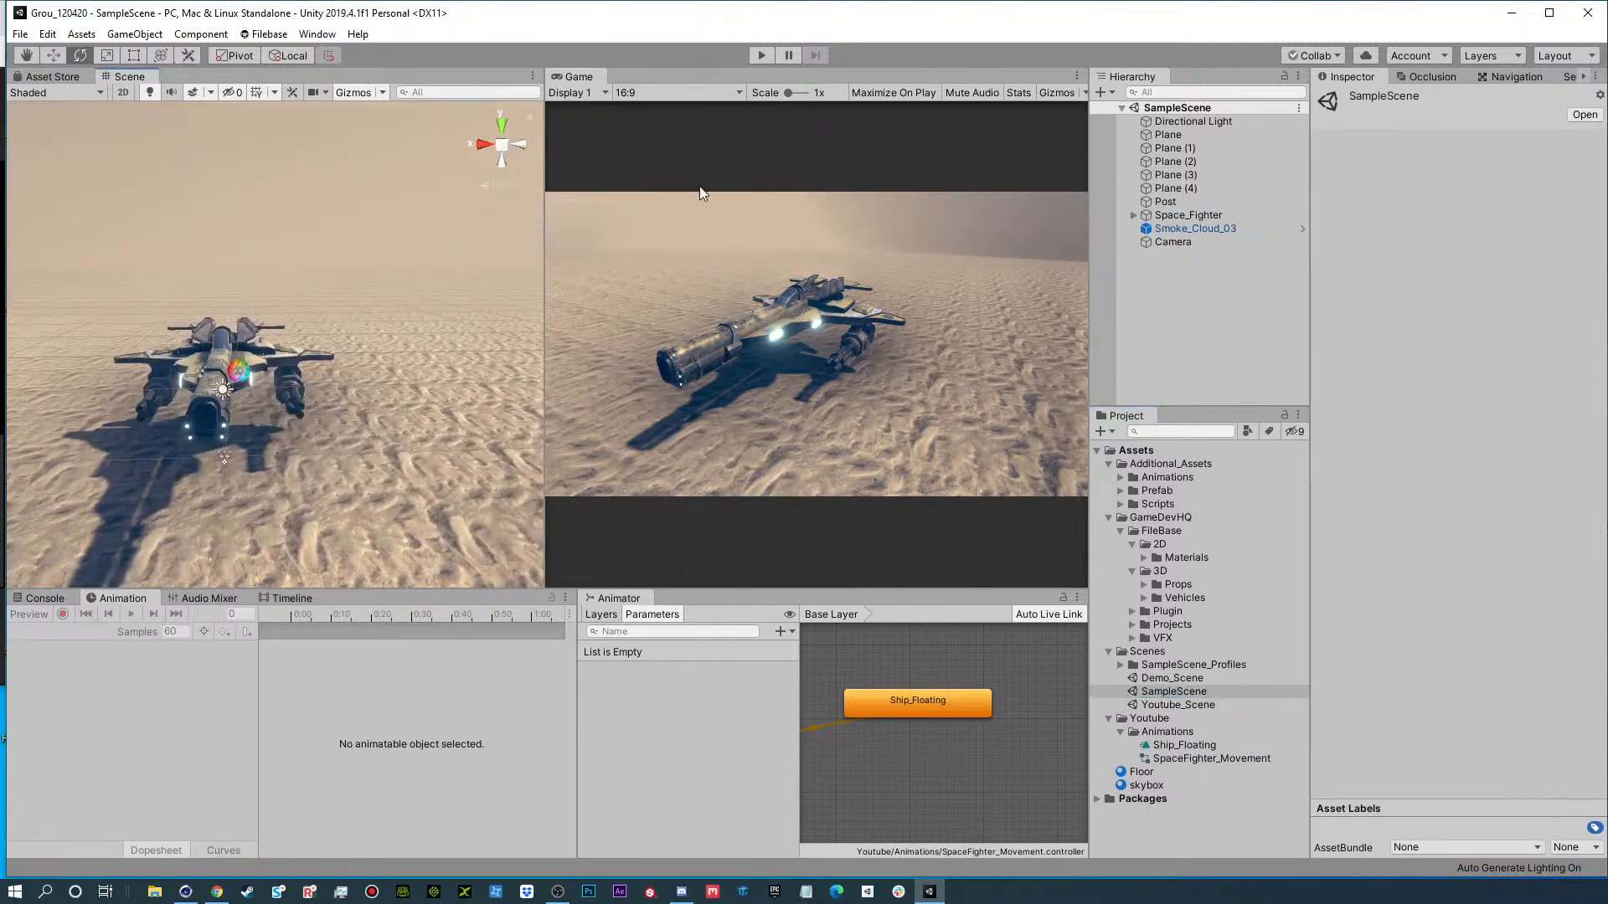
click(759, 56)
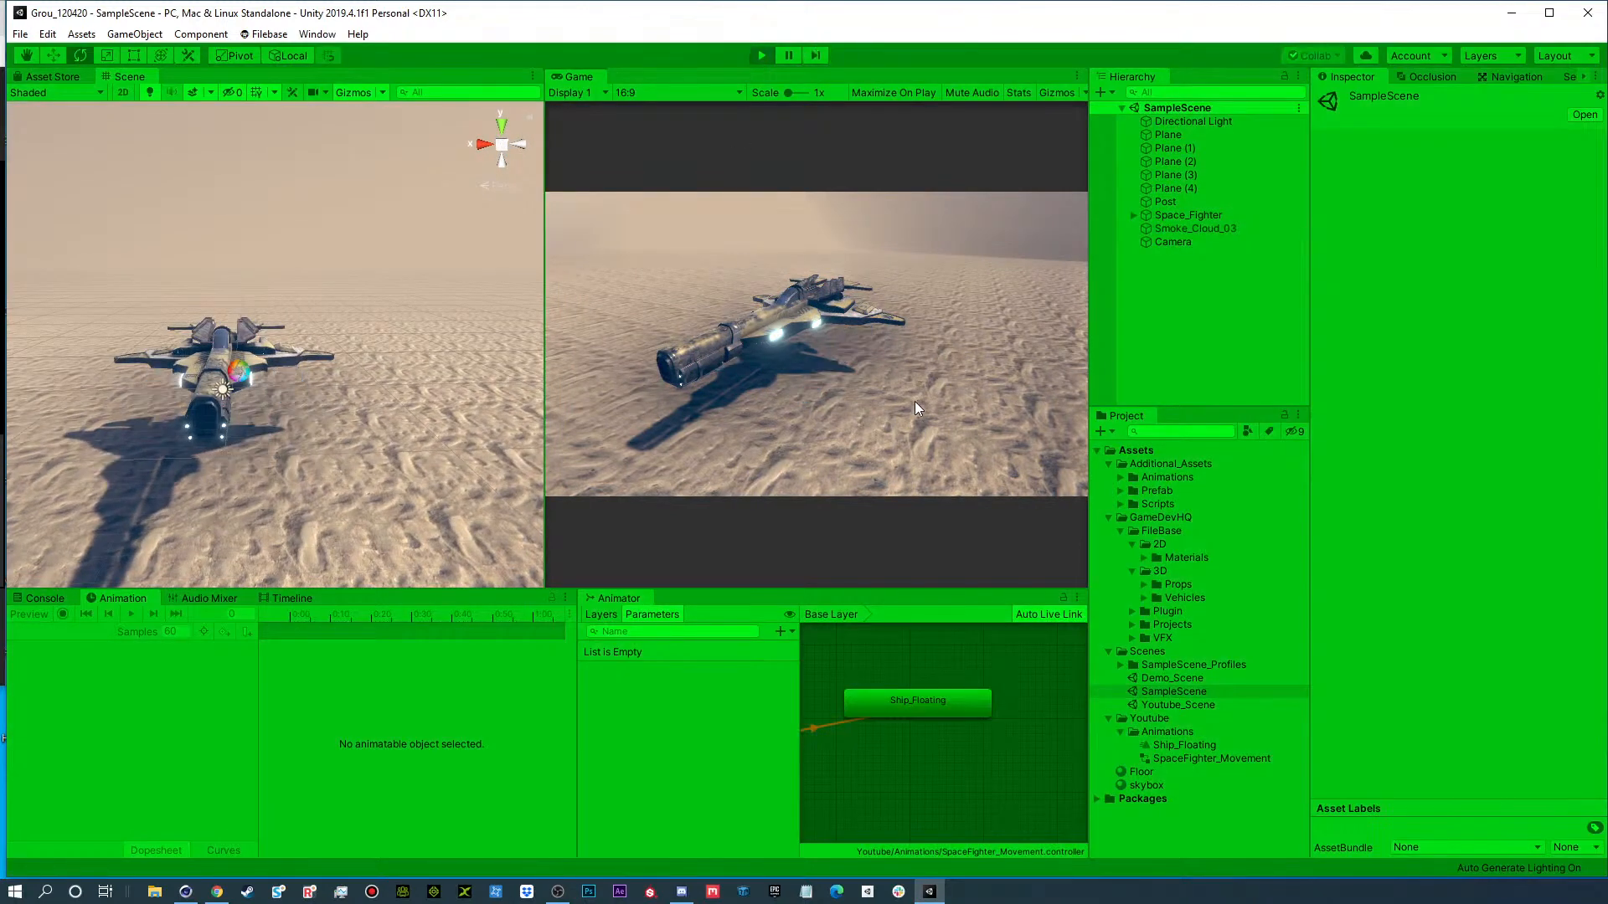
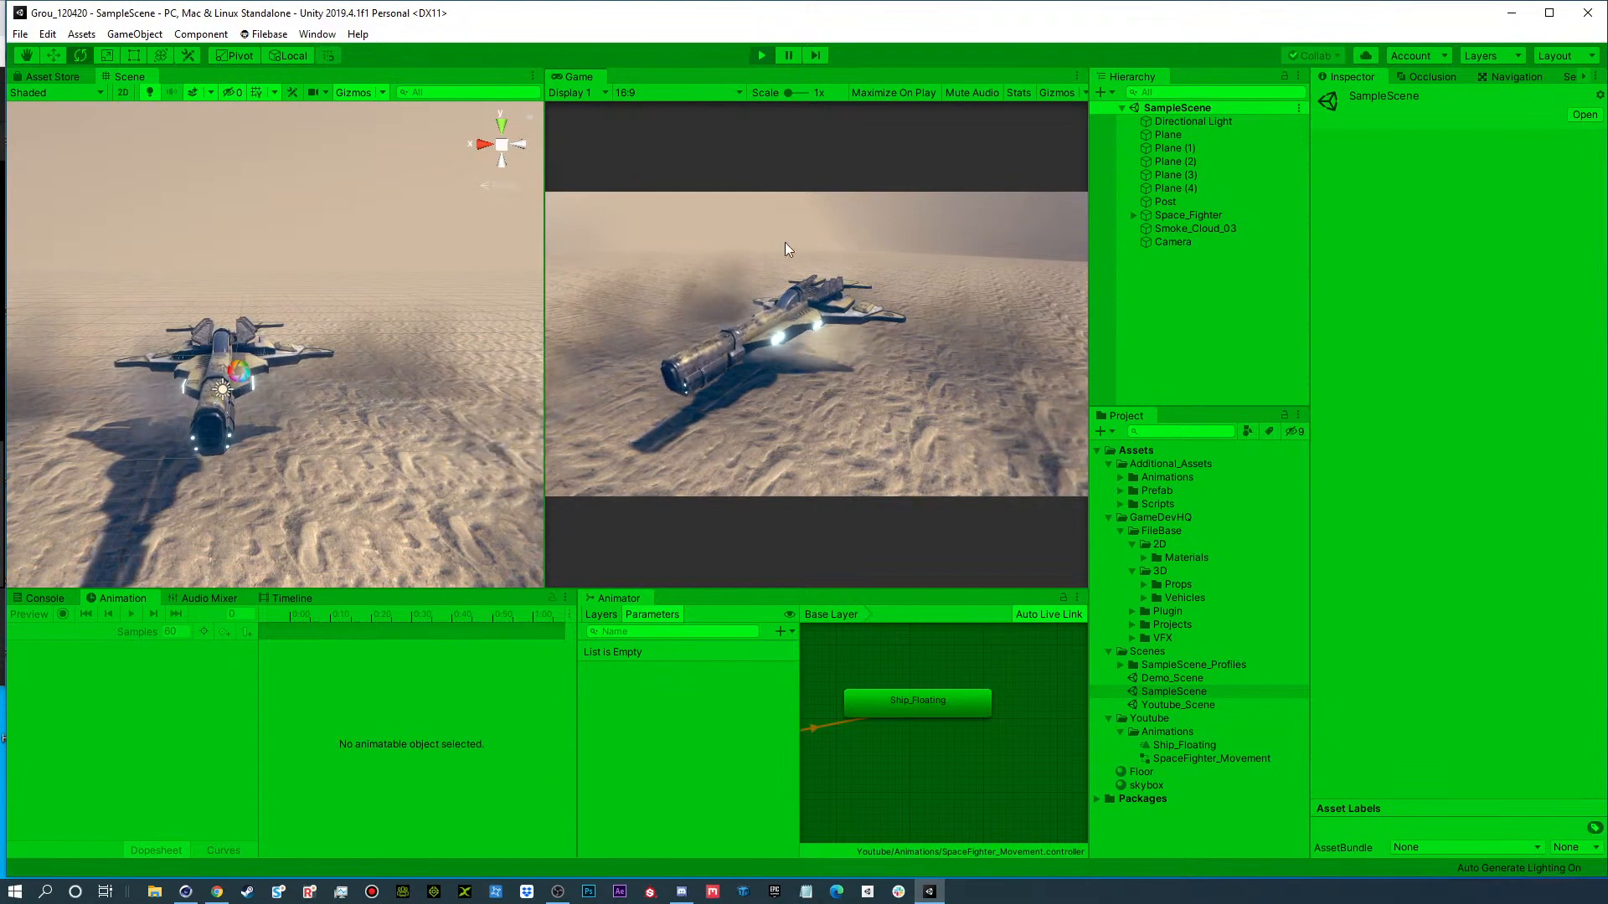
Stop playback of SampleScene, reopen Youtube_Scene, and view its space fighter up close.
click(759, 54)
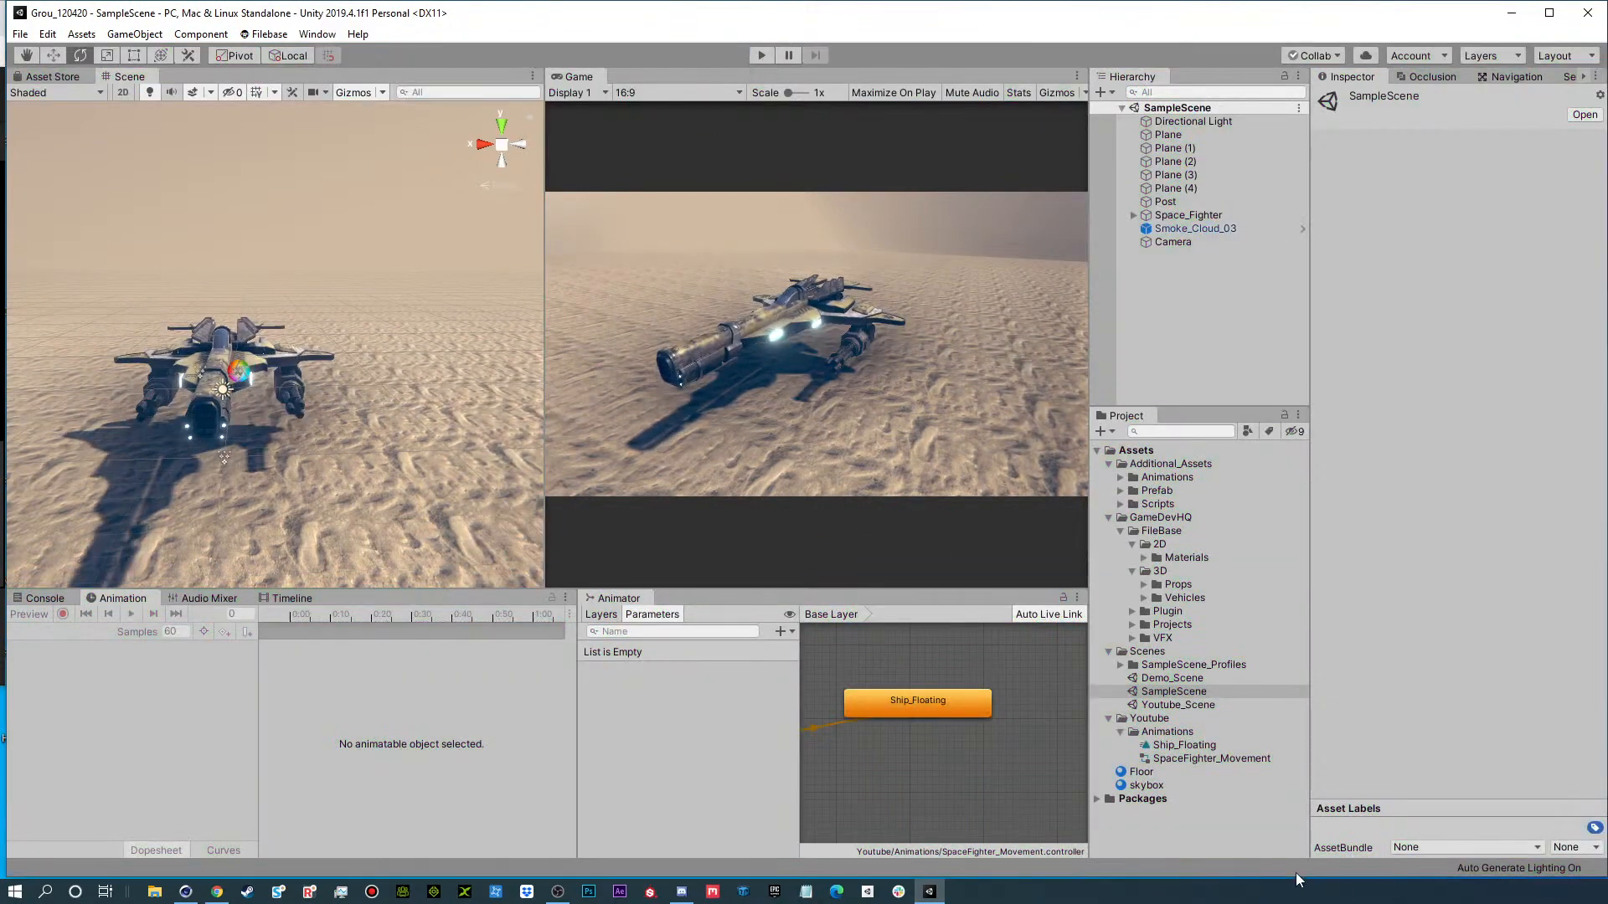
double_click(1172, 704)
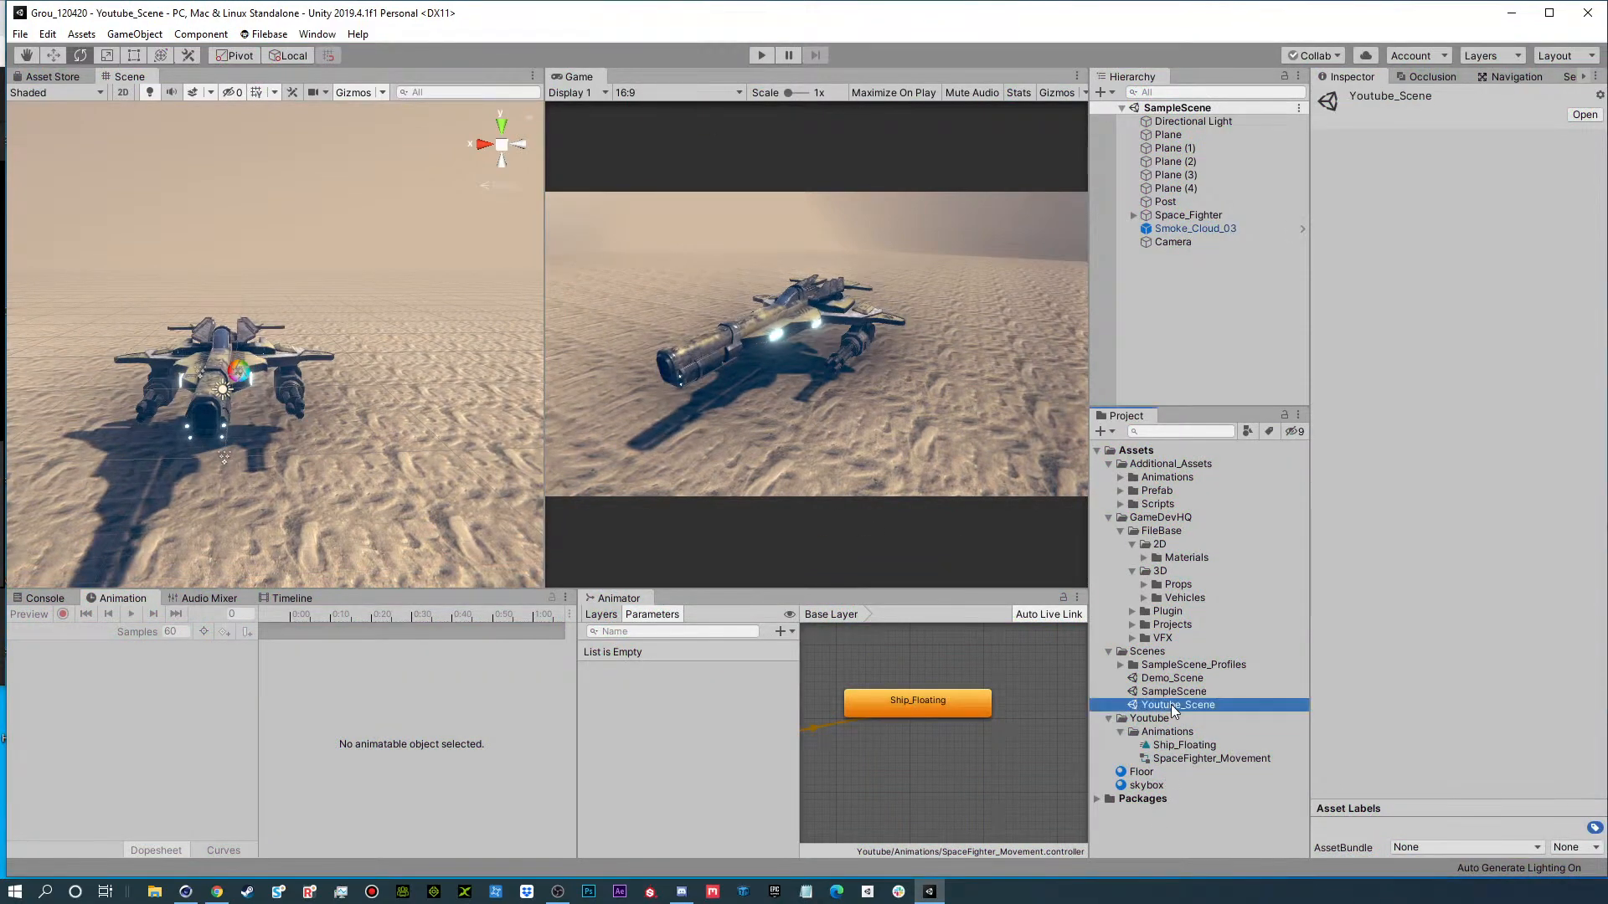
alt+drag(387, 456, 310, 381)
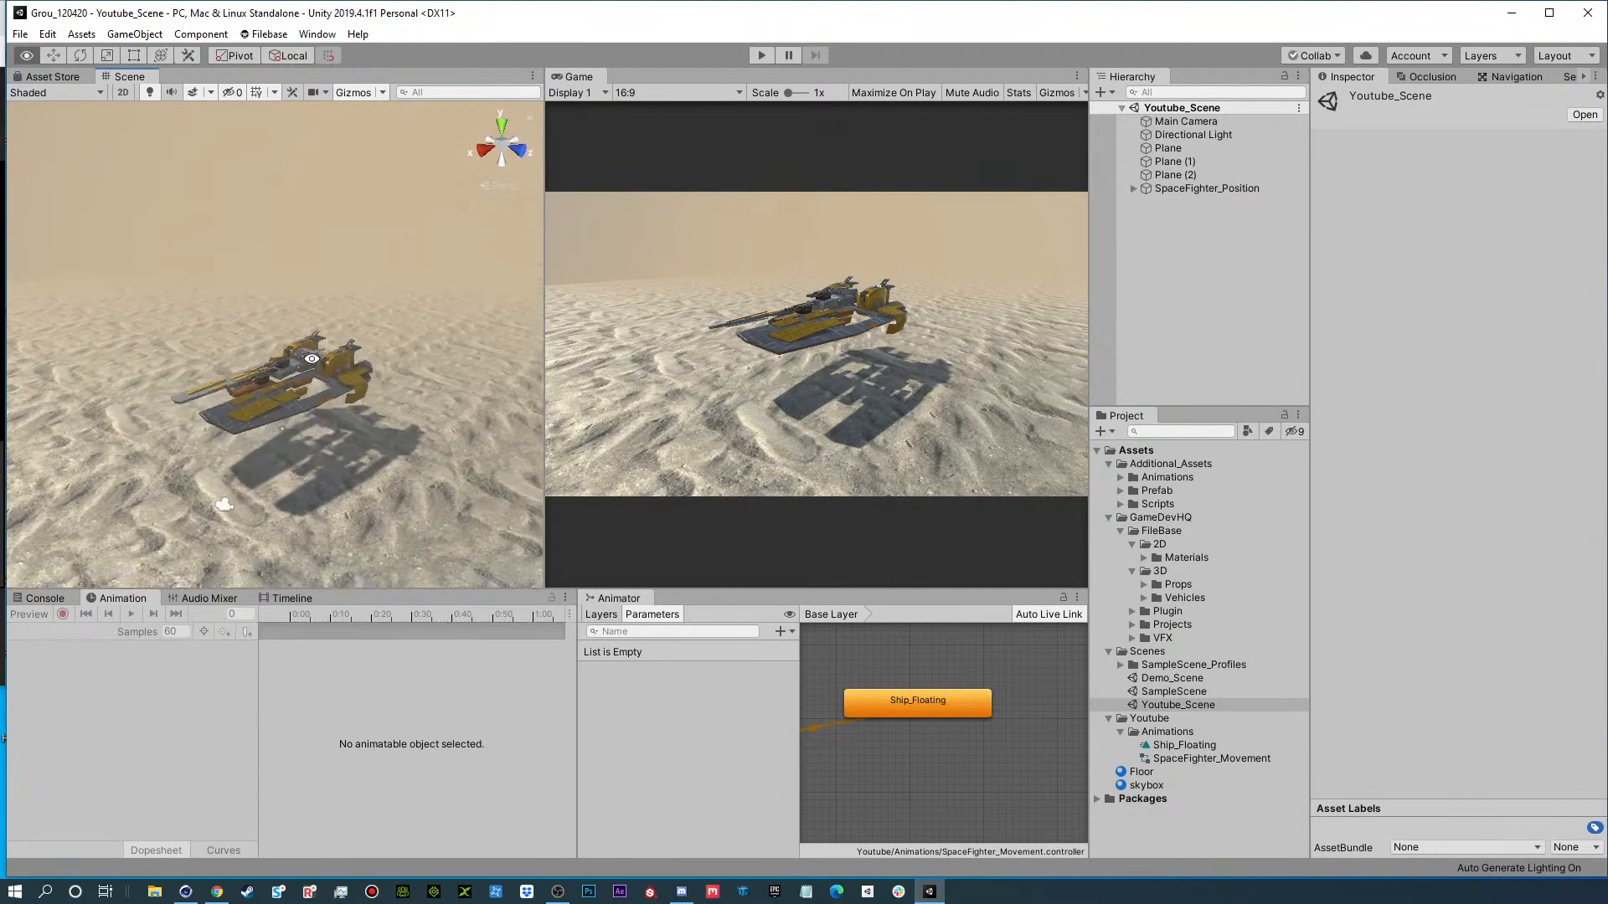
scroll(329, 454, up, 3)
middle_drag(350, 408, 319, 396)
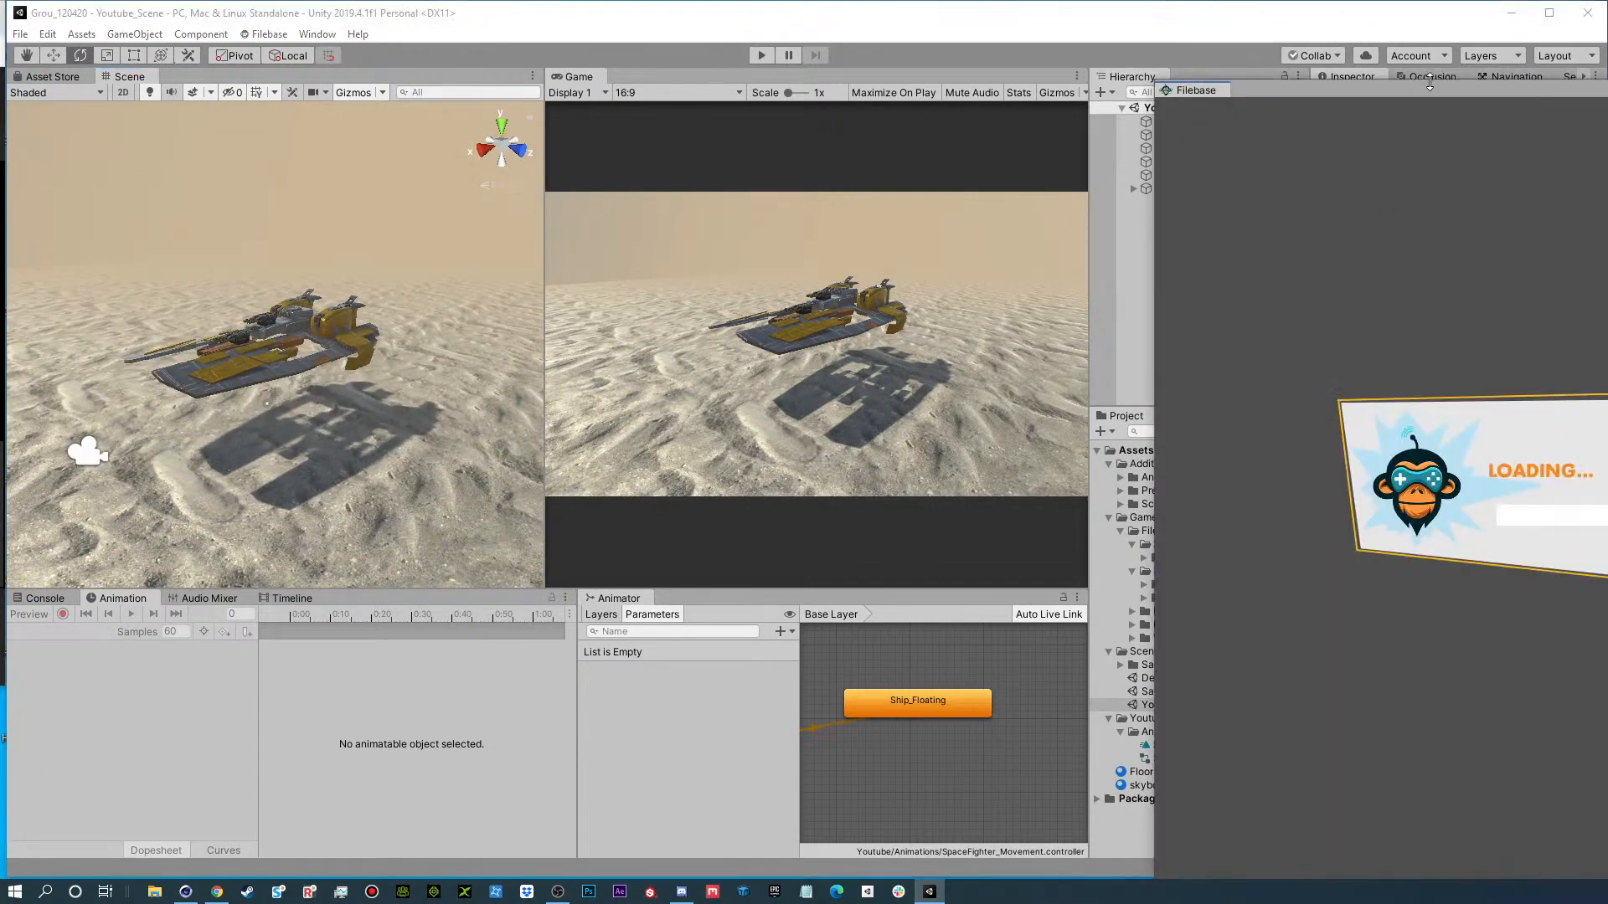
Find Smoke Cloud 03 in Filebase's VFX Particles category, locate it in the project, and close Filebase.
drag(1419, 100, 645, 48)
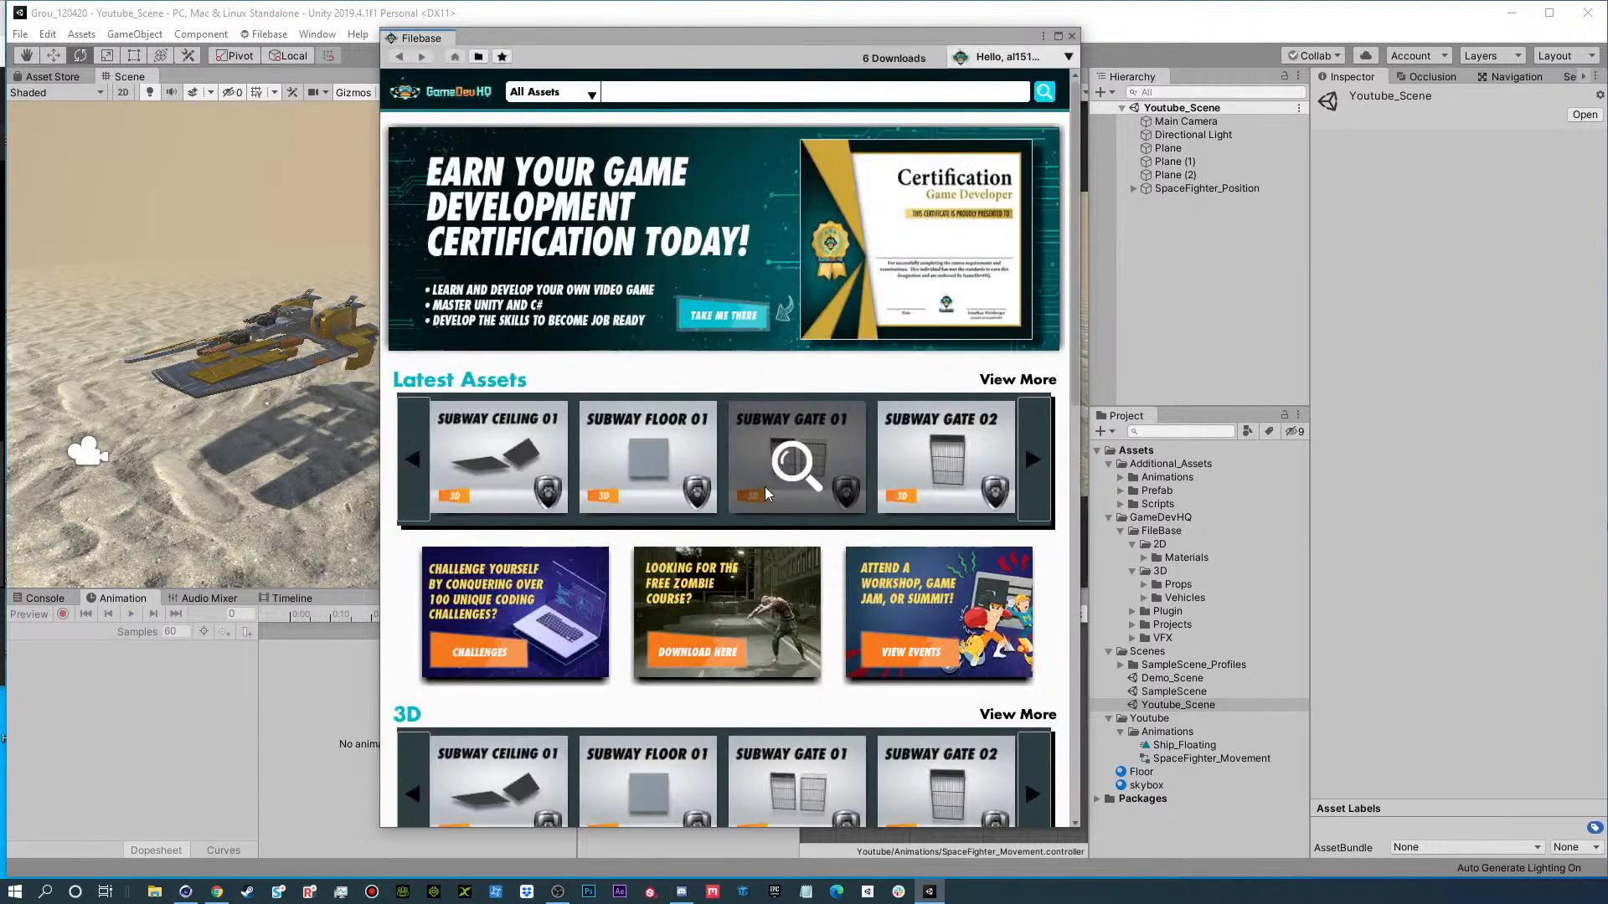
click(479, 59)
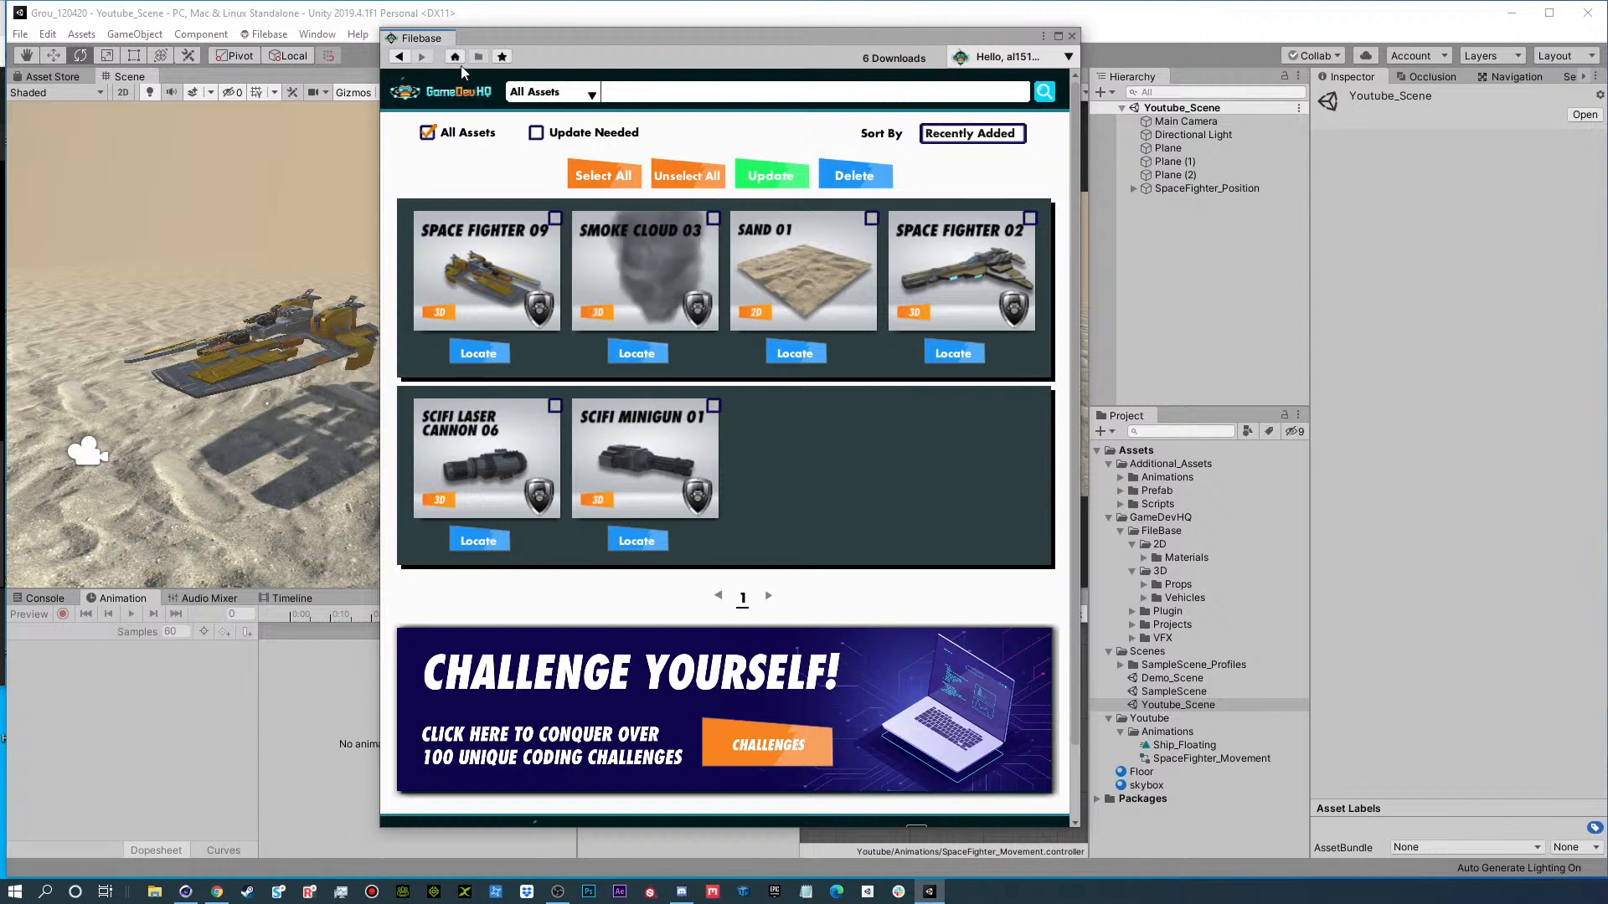
click(530, 94)
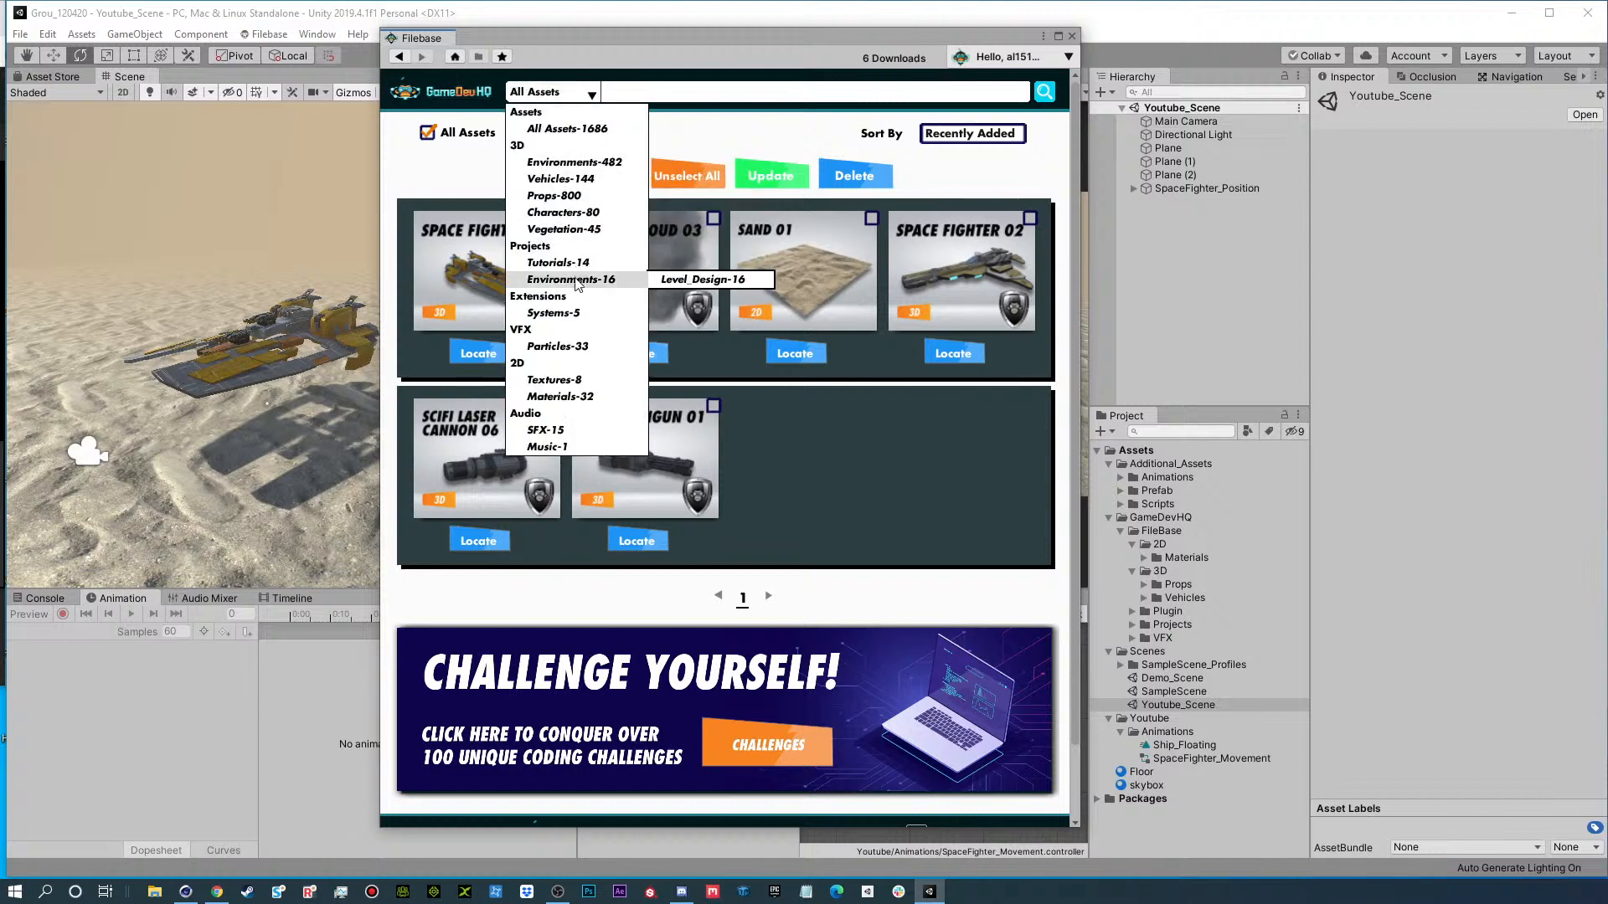
click(558, 347)
scroll(964, 620, down, 1)
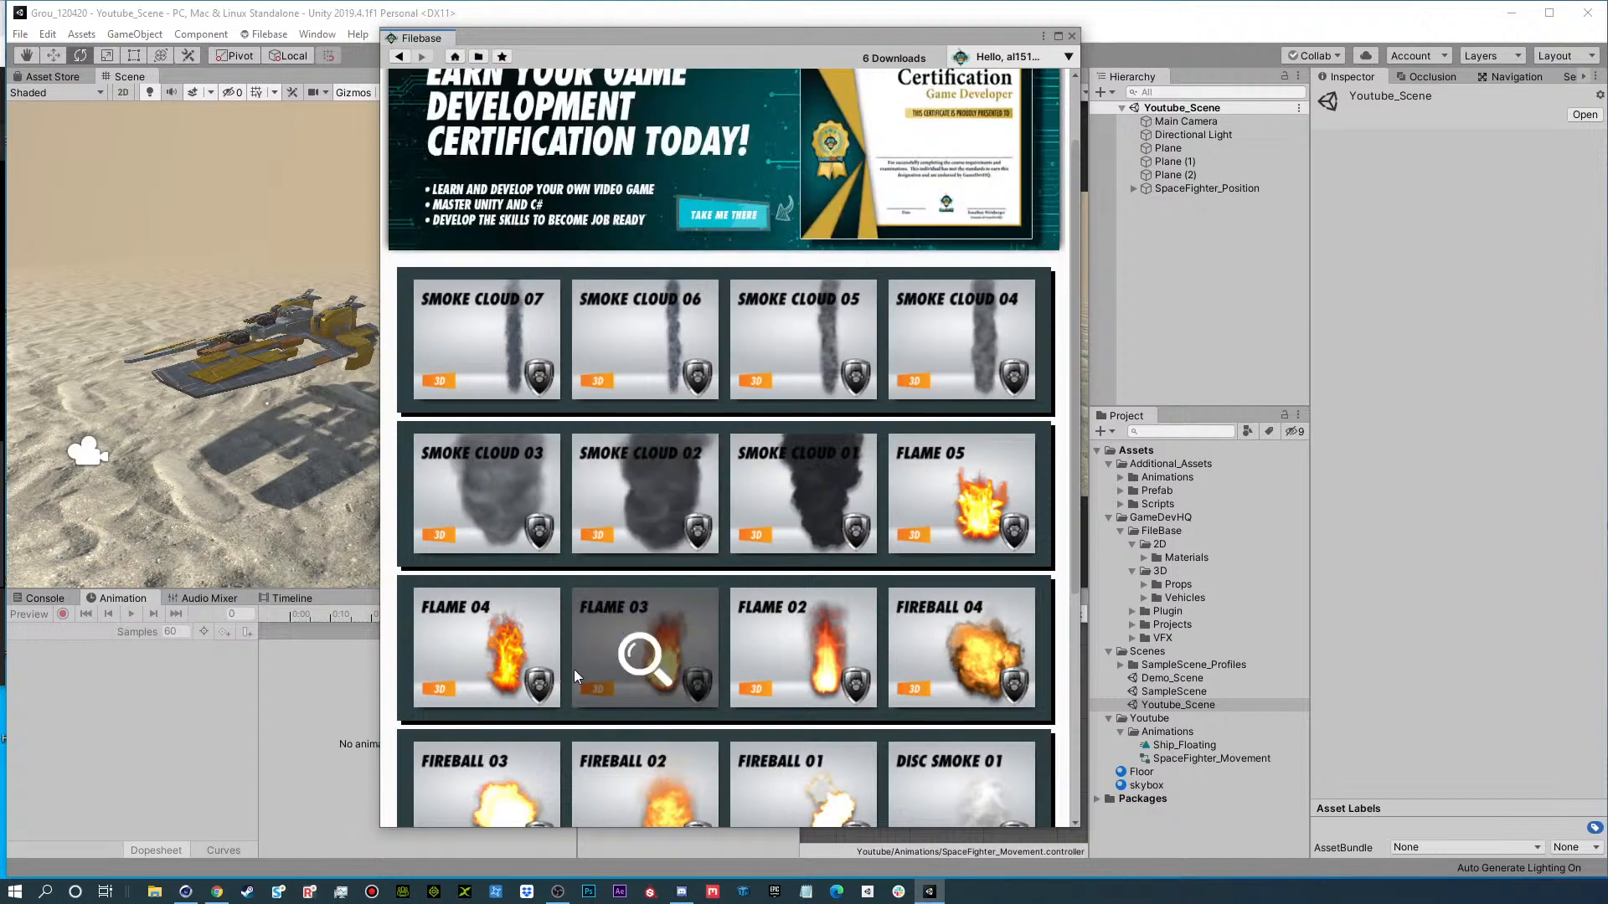
scroll(893, 758, down, 2)
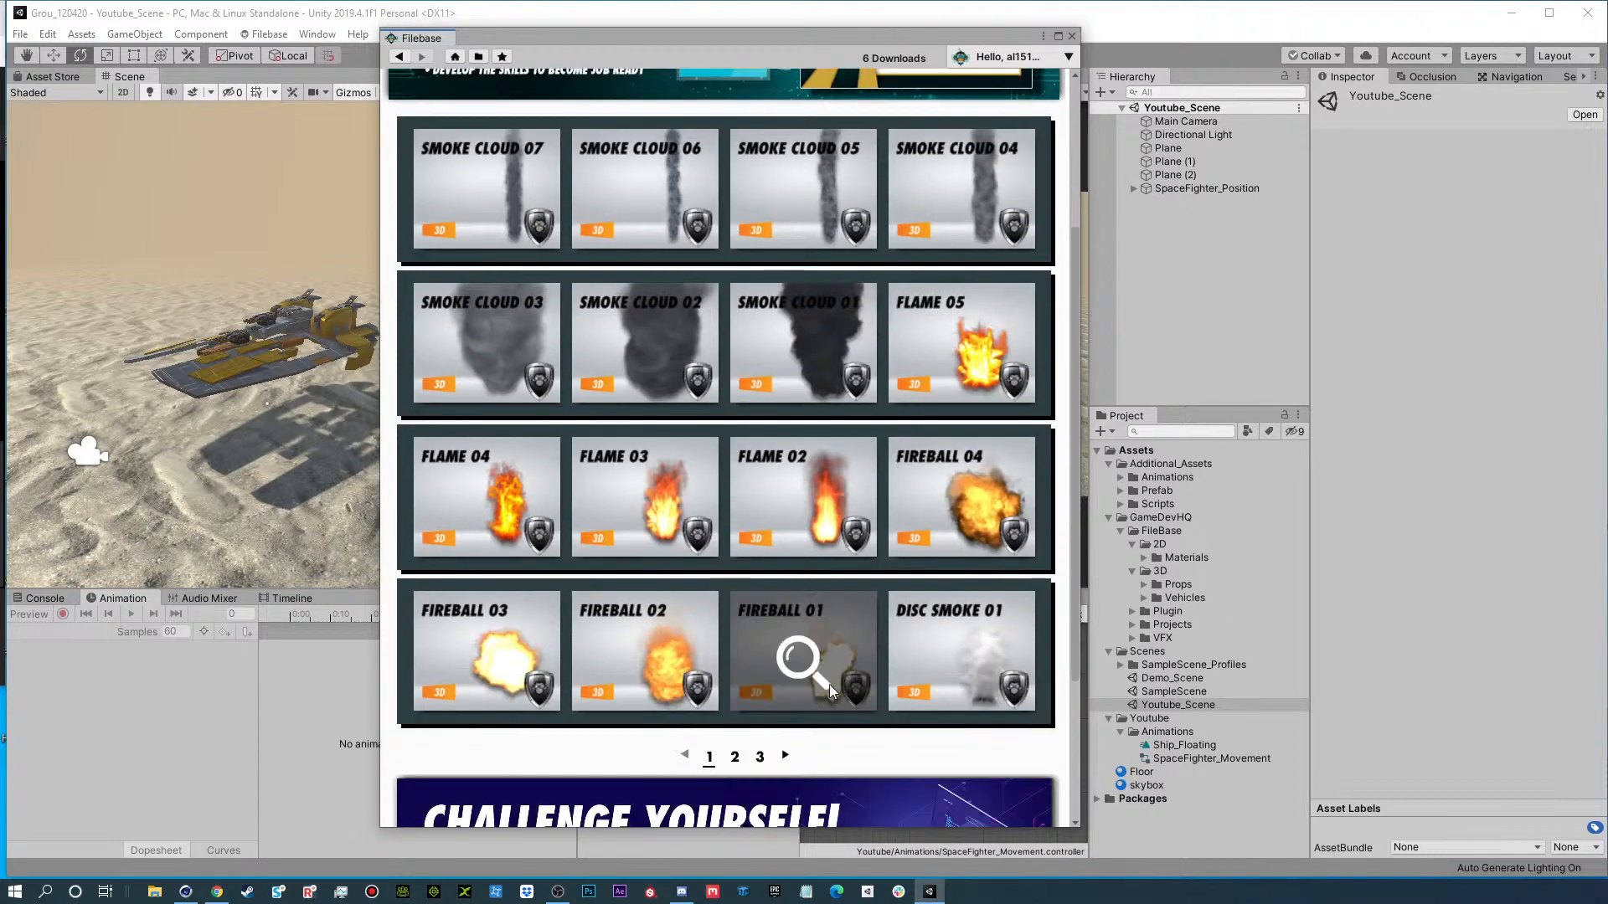
click(485, 345)
click(676, 350)
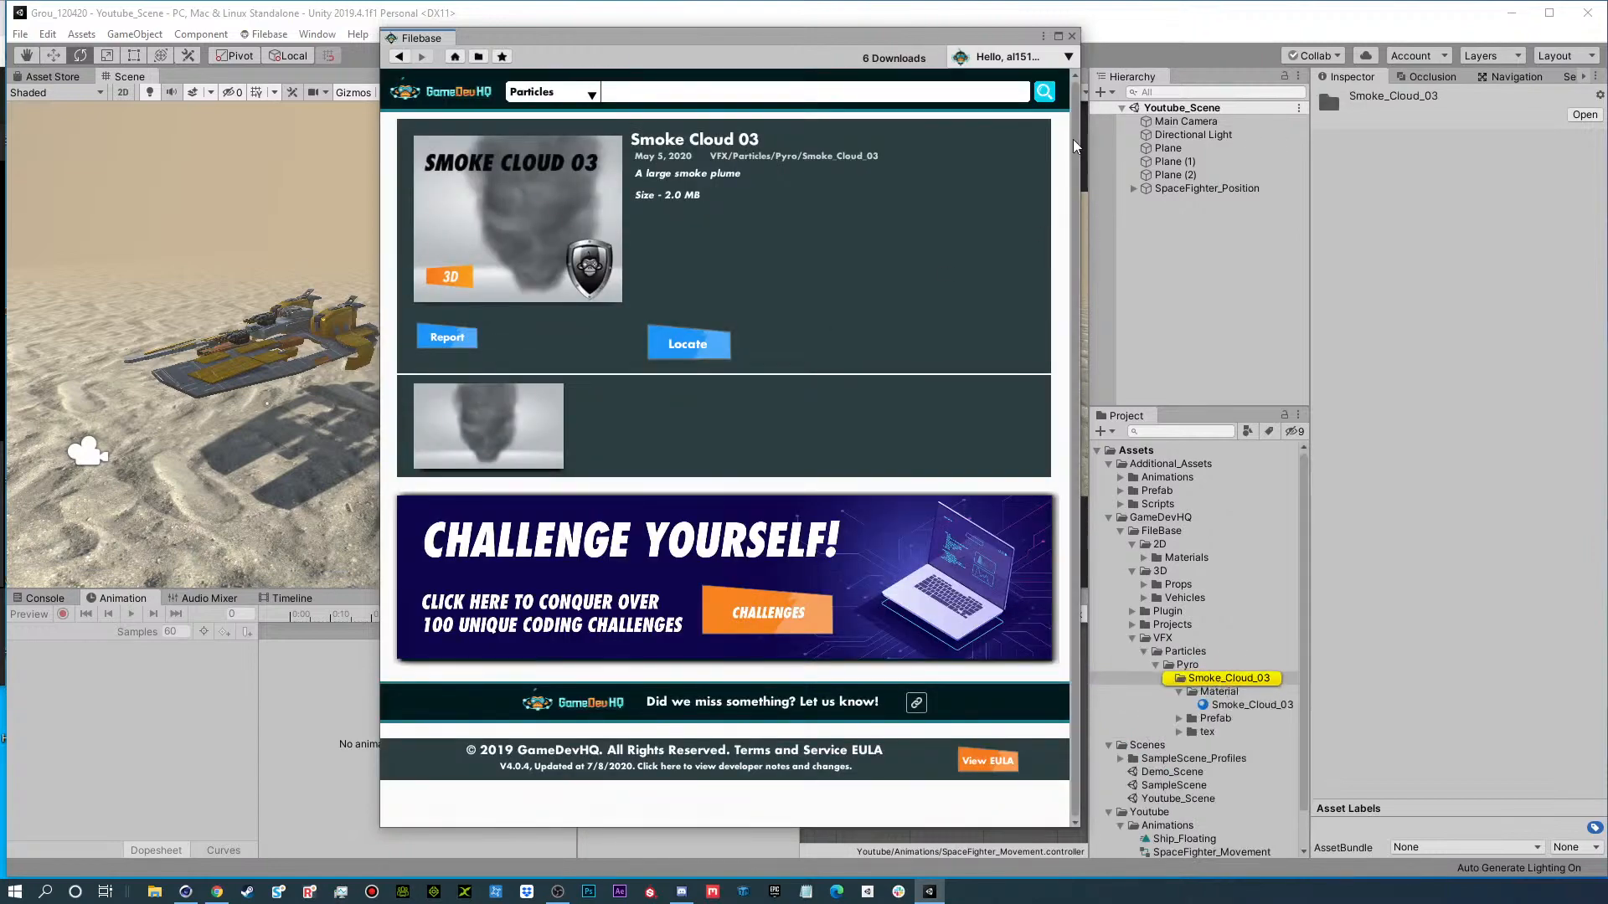
click(1073, 37)
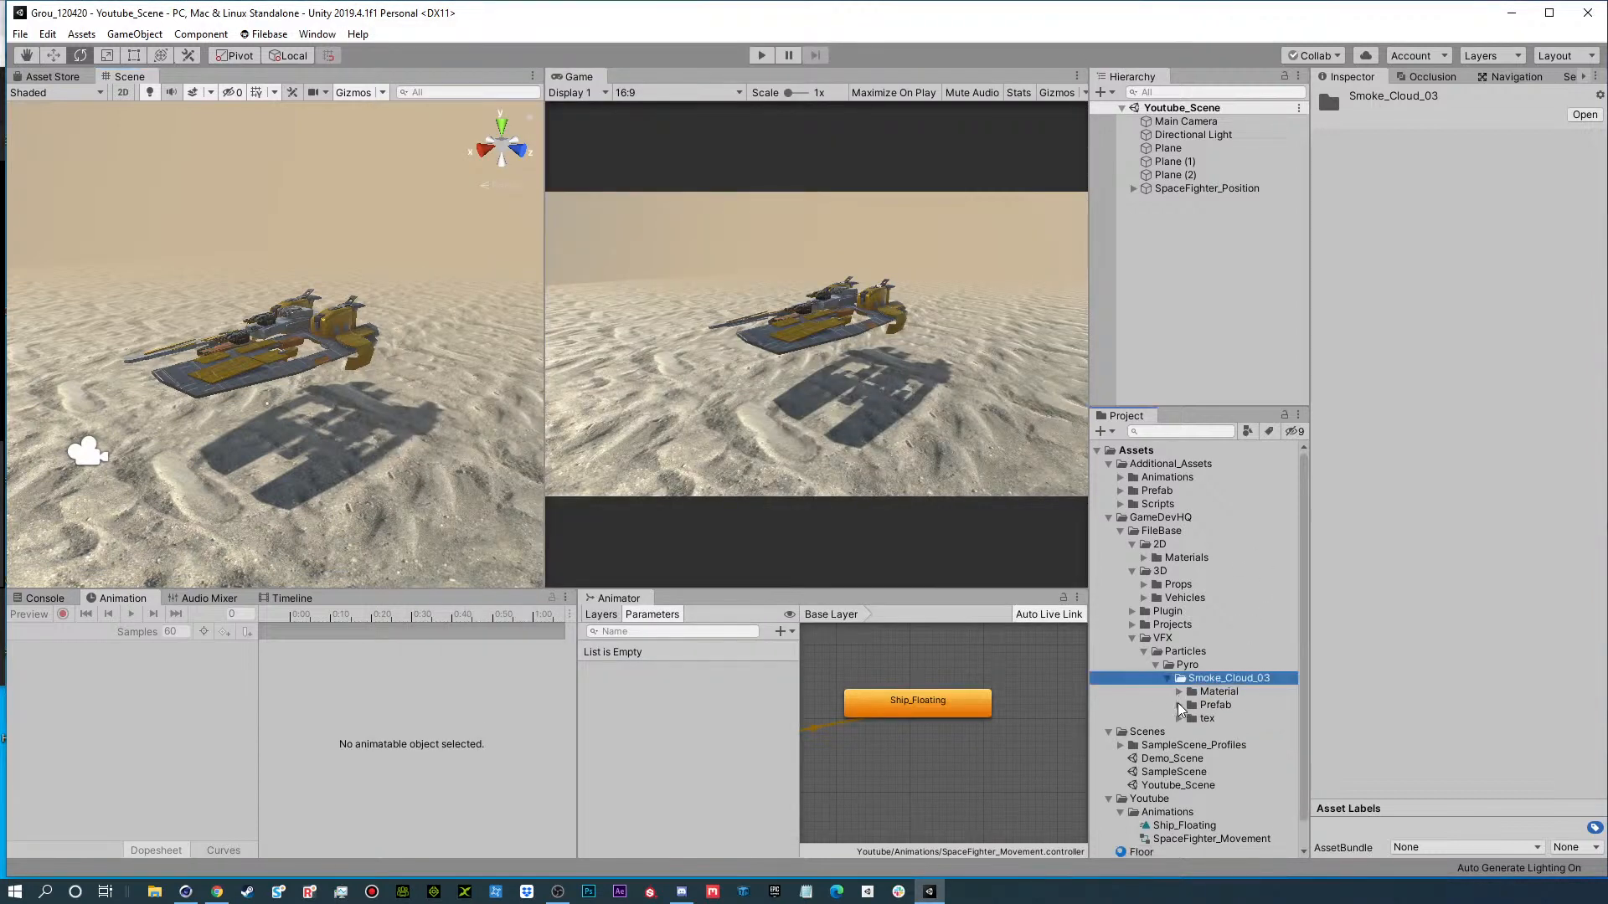
Add the Smoke_Cloud_03 prefab to Youtube_Scene and widen the Scene view to see the smoke.
drag(1210, 309, 1206, 311)
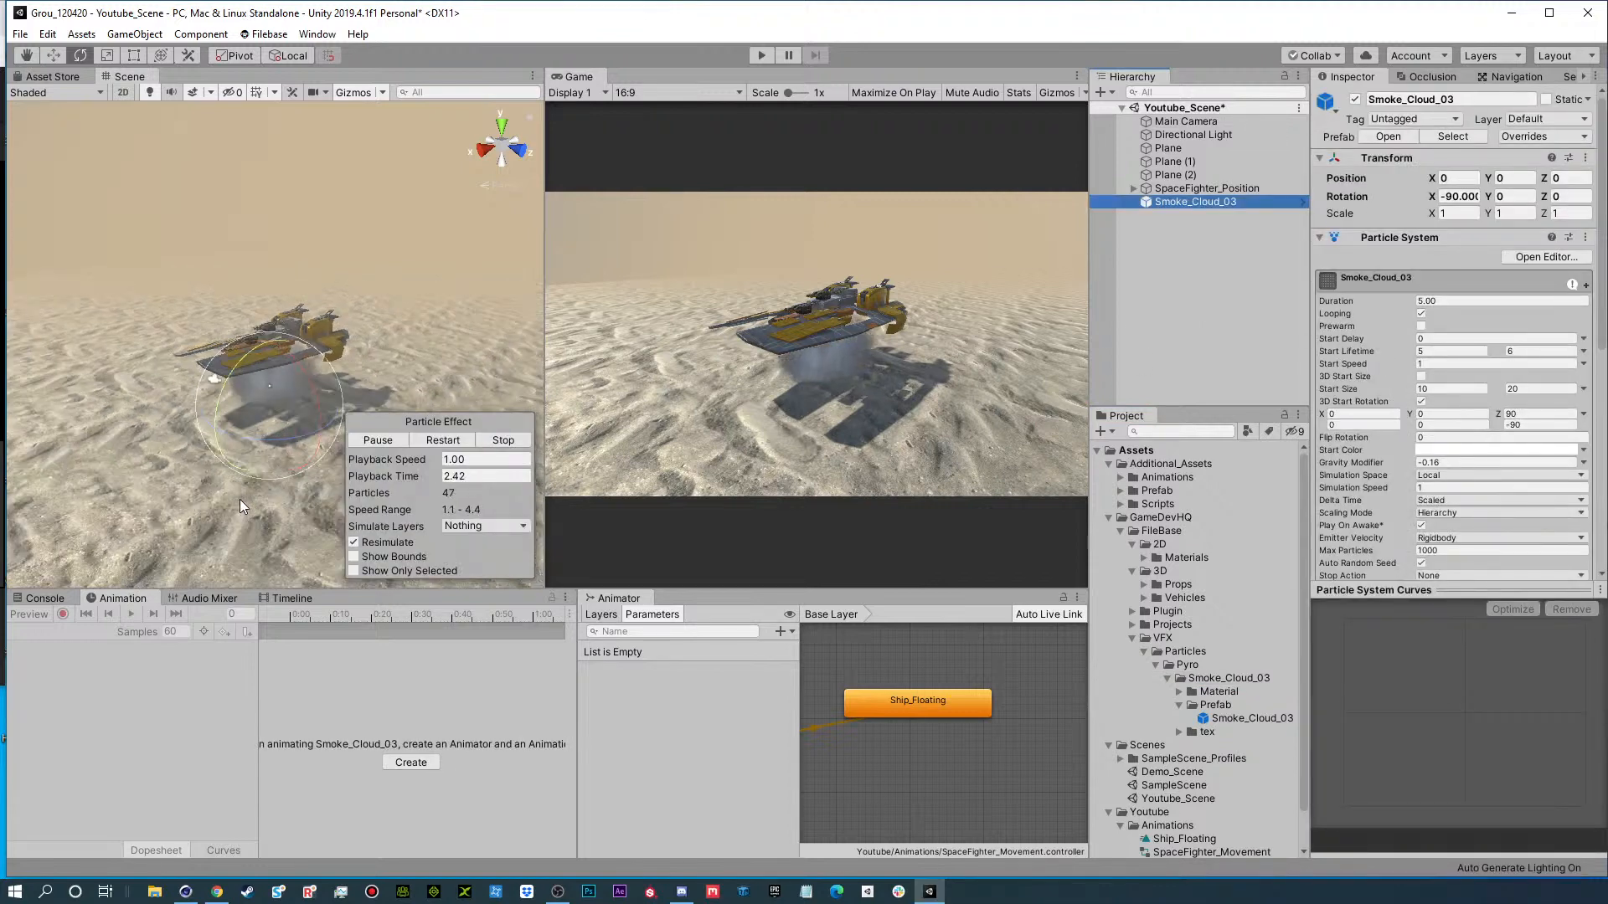
drag(545, 311, 679, 311)
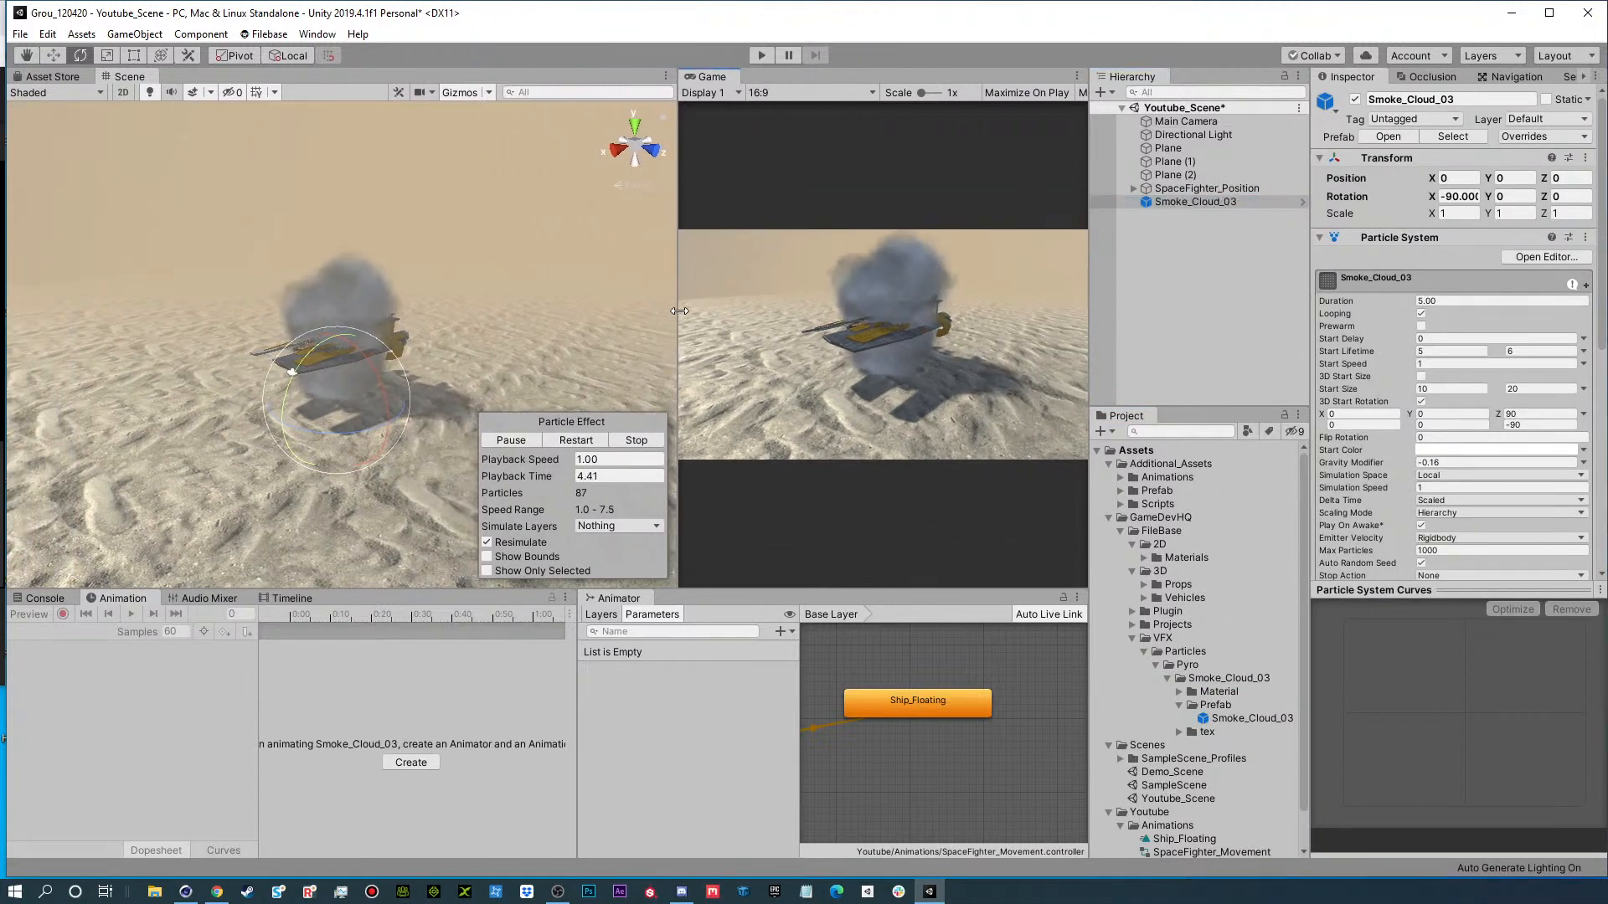
alt+scroll(356, 356, up, 6)
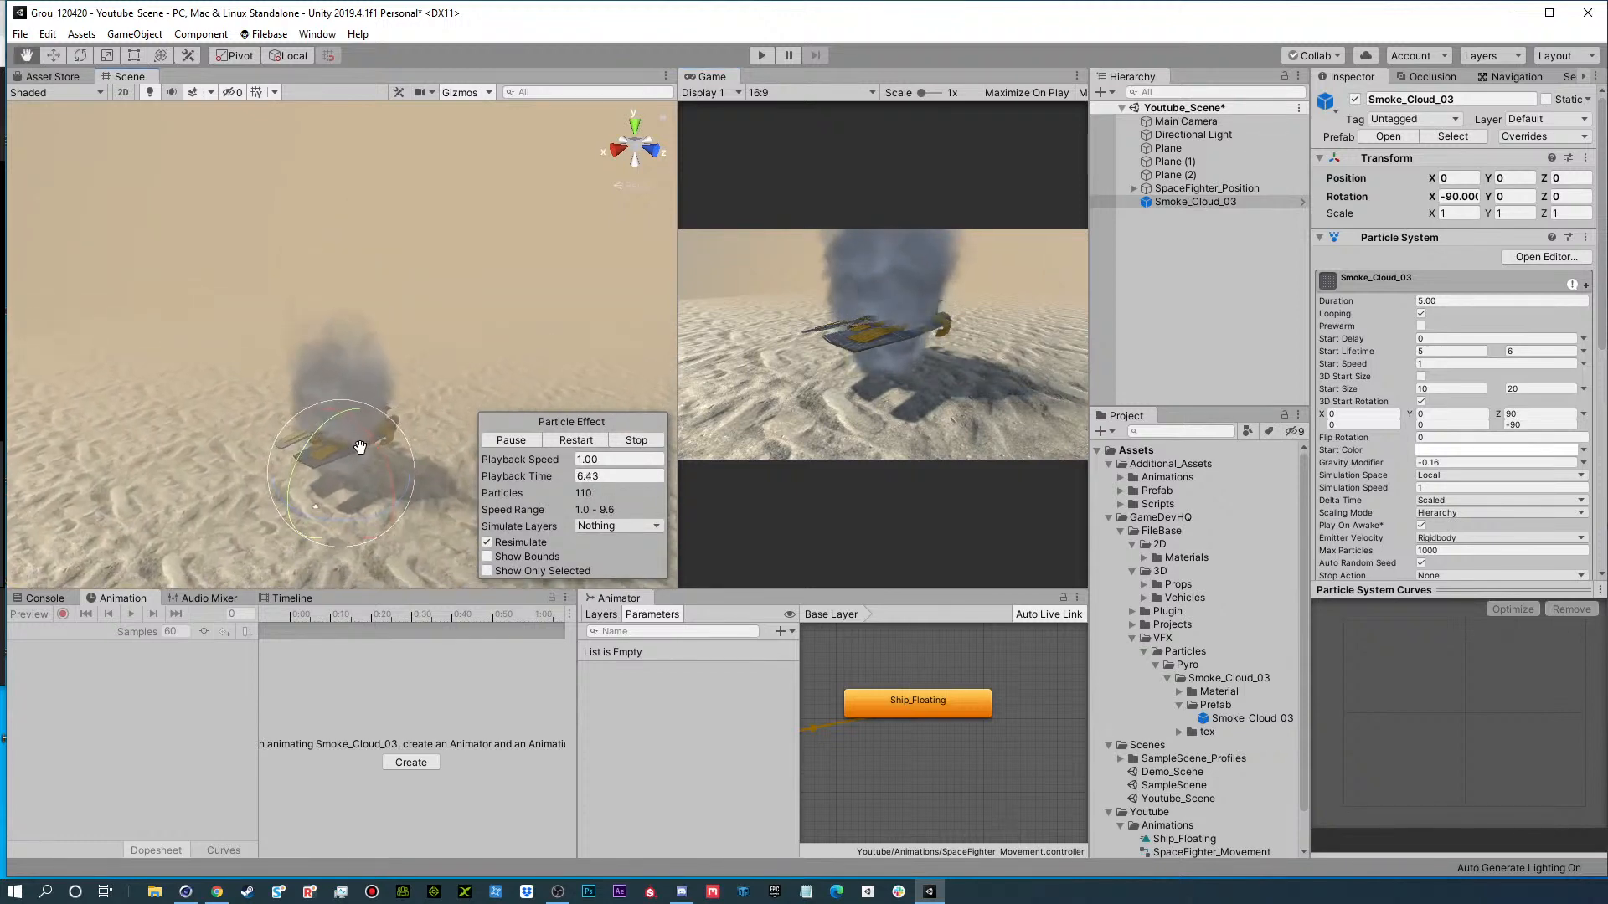
alt+drag(355, 355, 352, 358)
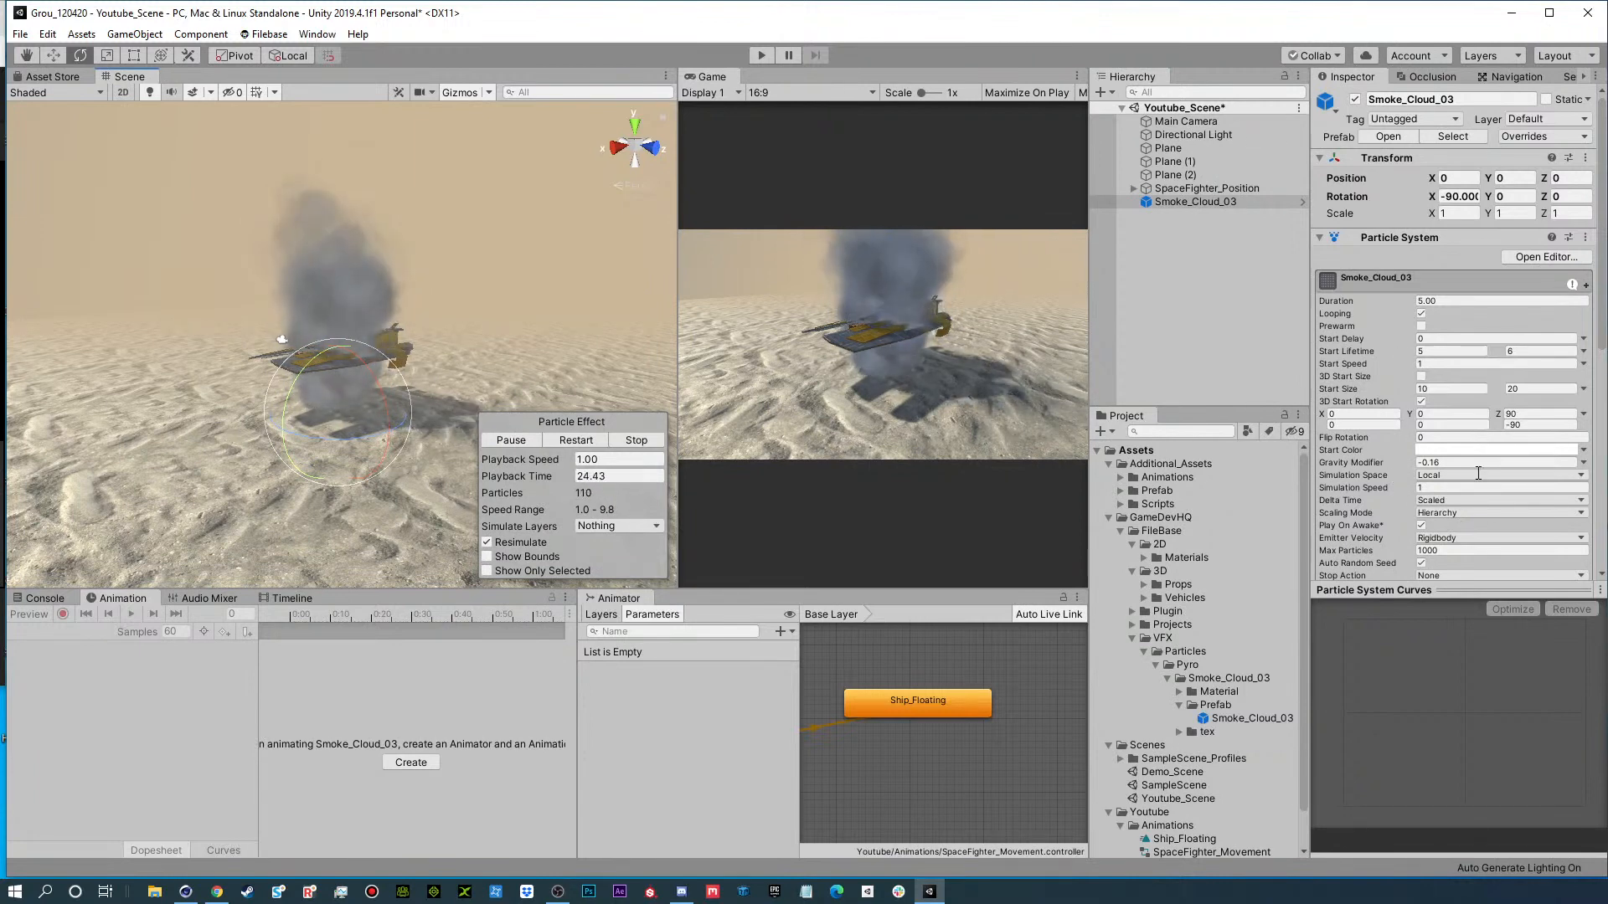
Examine the Emission and Shape settings of Smoke_Cloud_03's particle system.
scroll(1417, 430, down, 5)
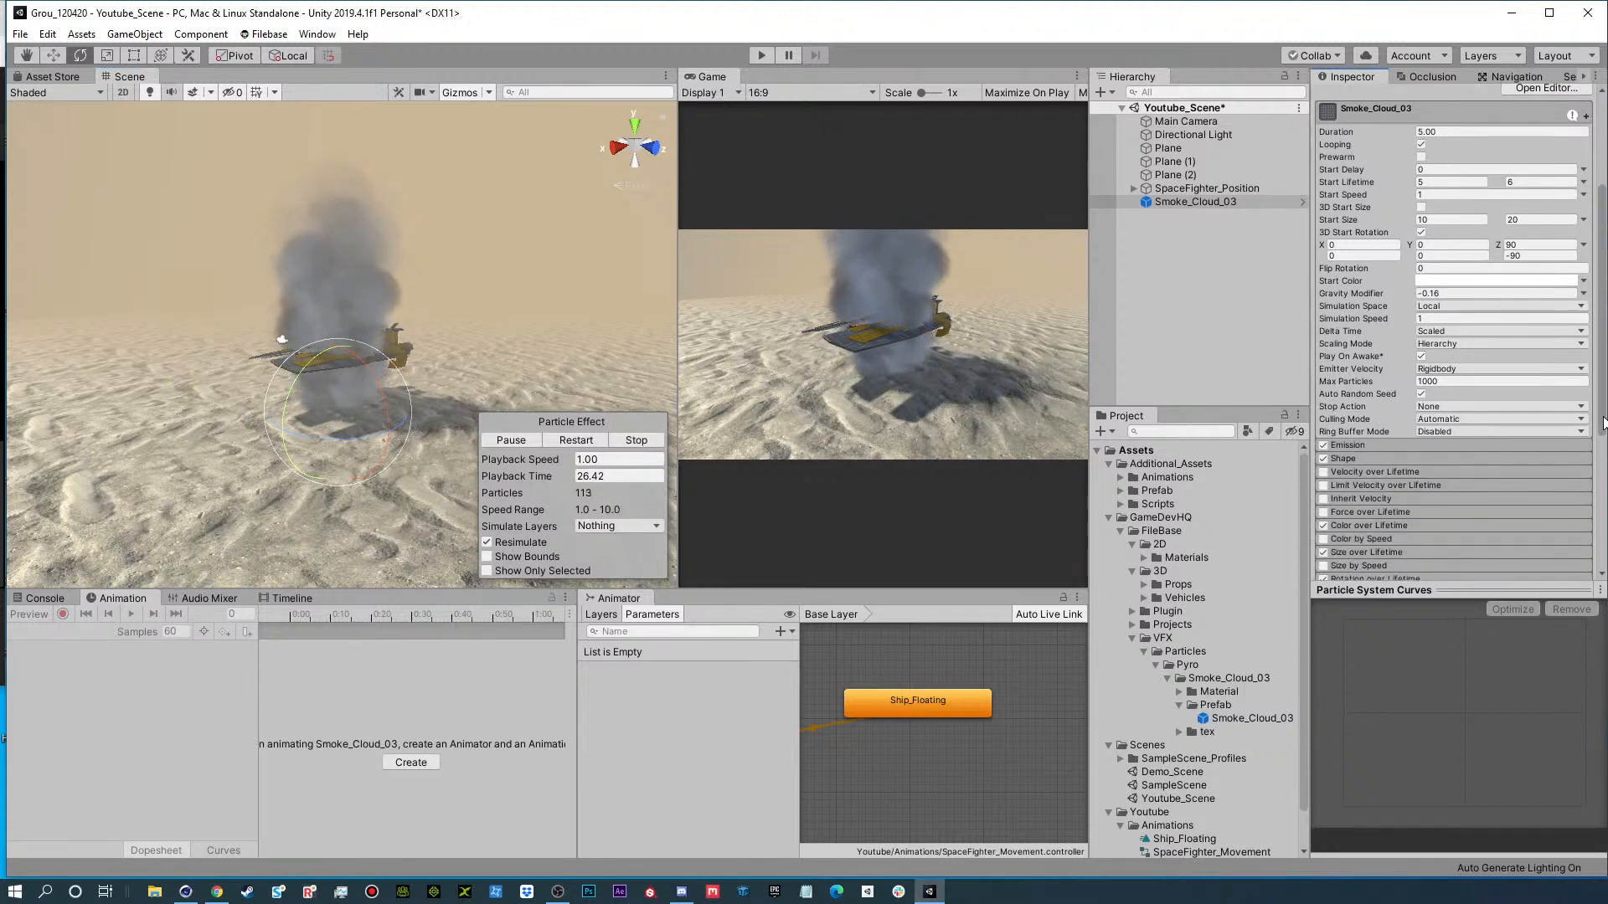
click(1347, 363)
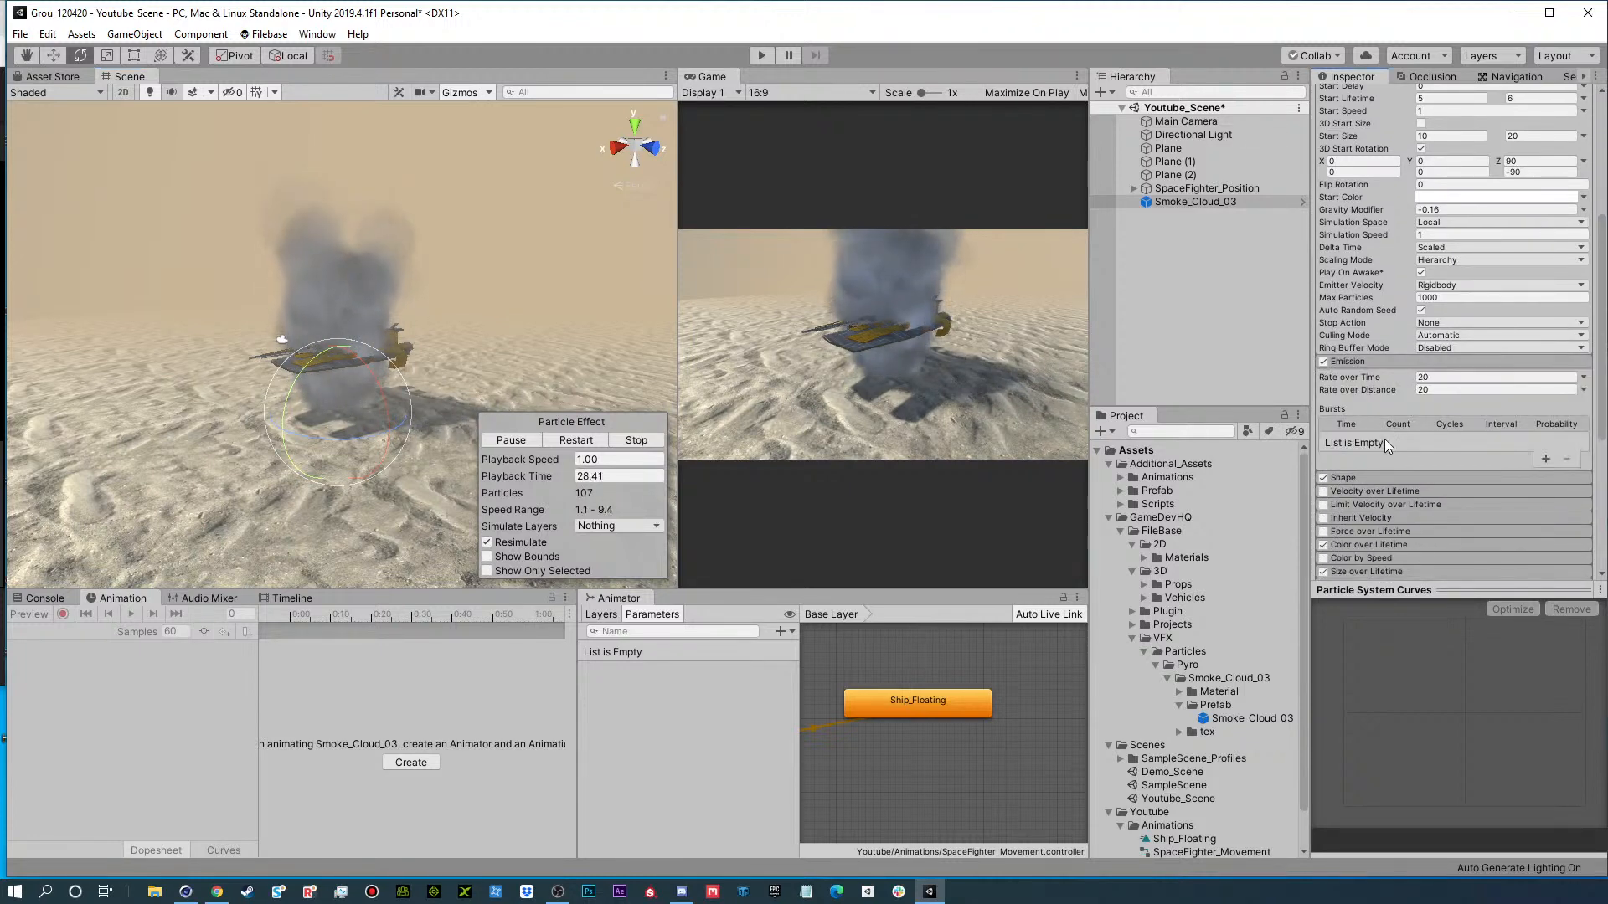
click(1356, 366)
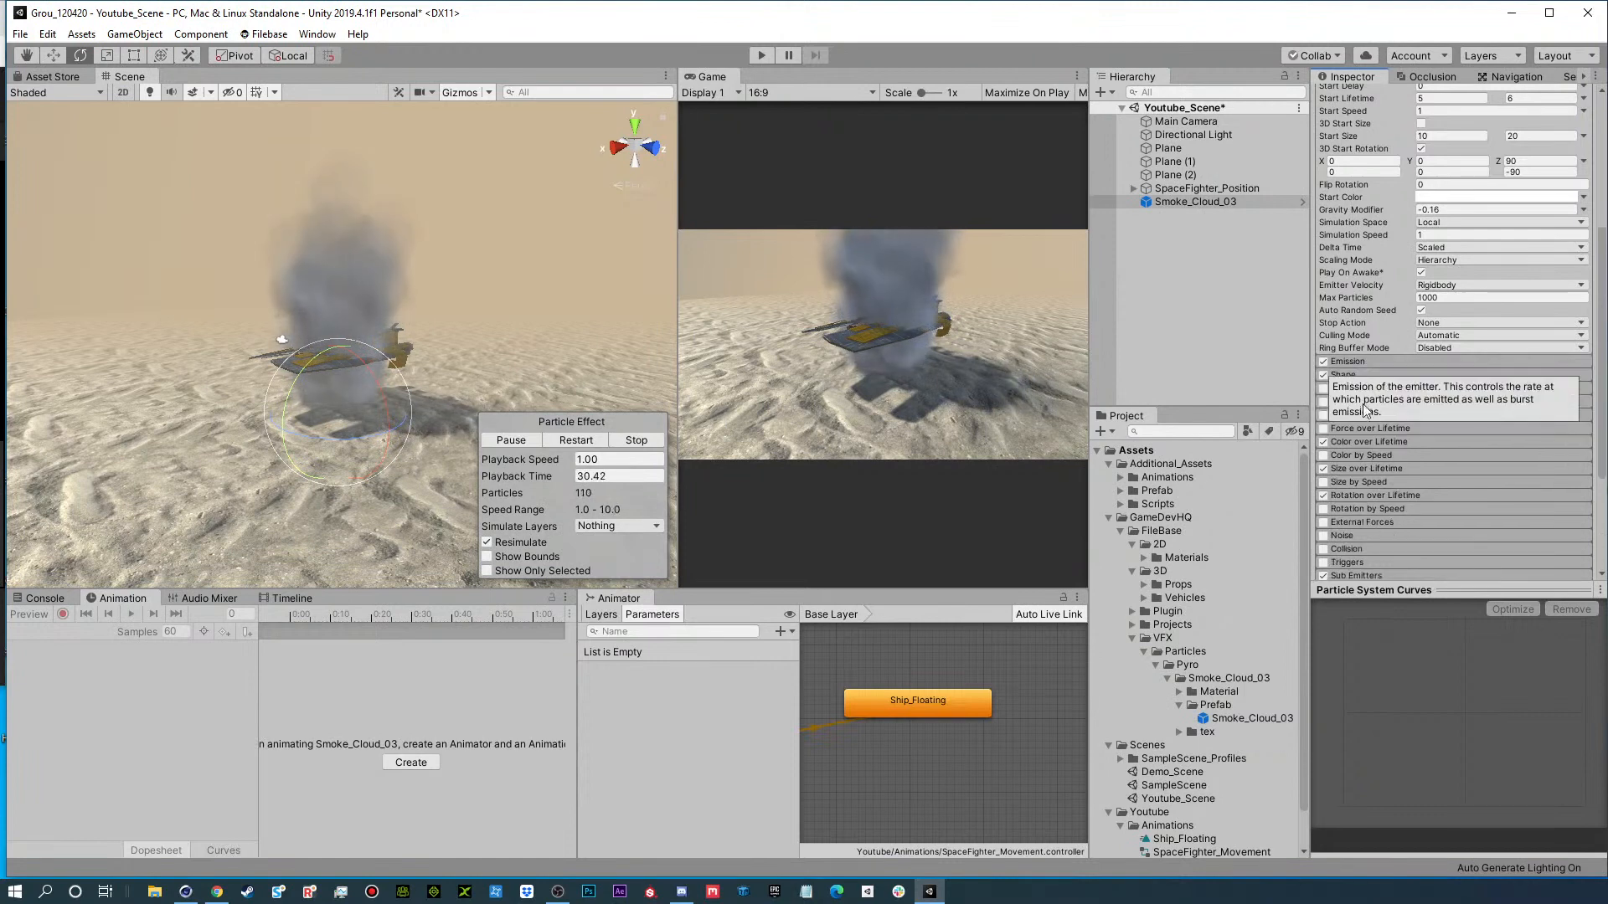
click(1344, 377)
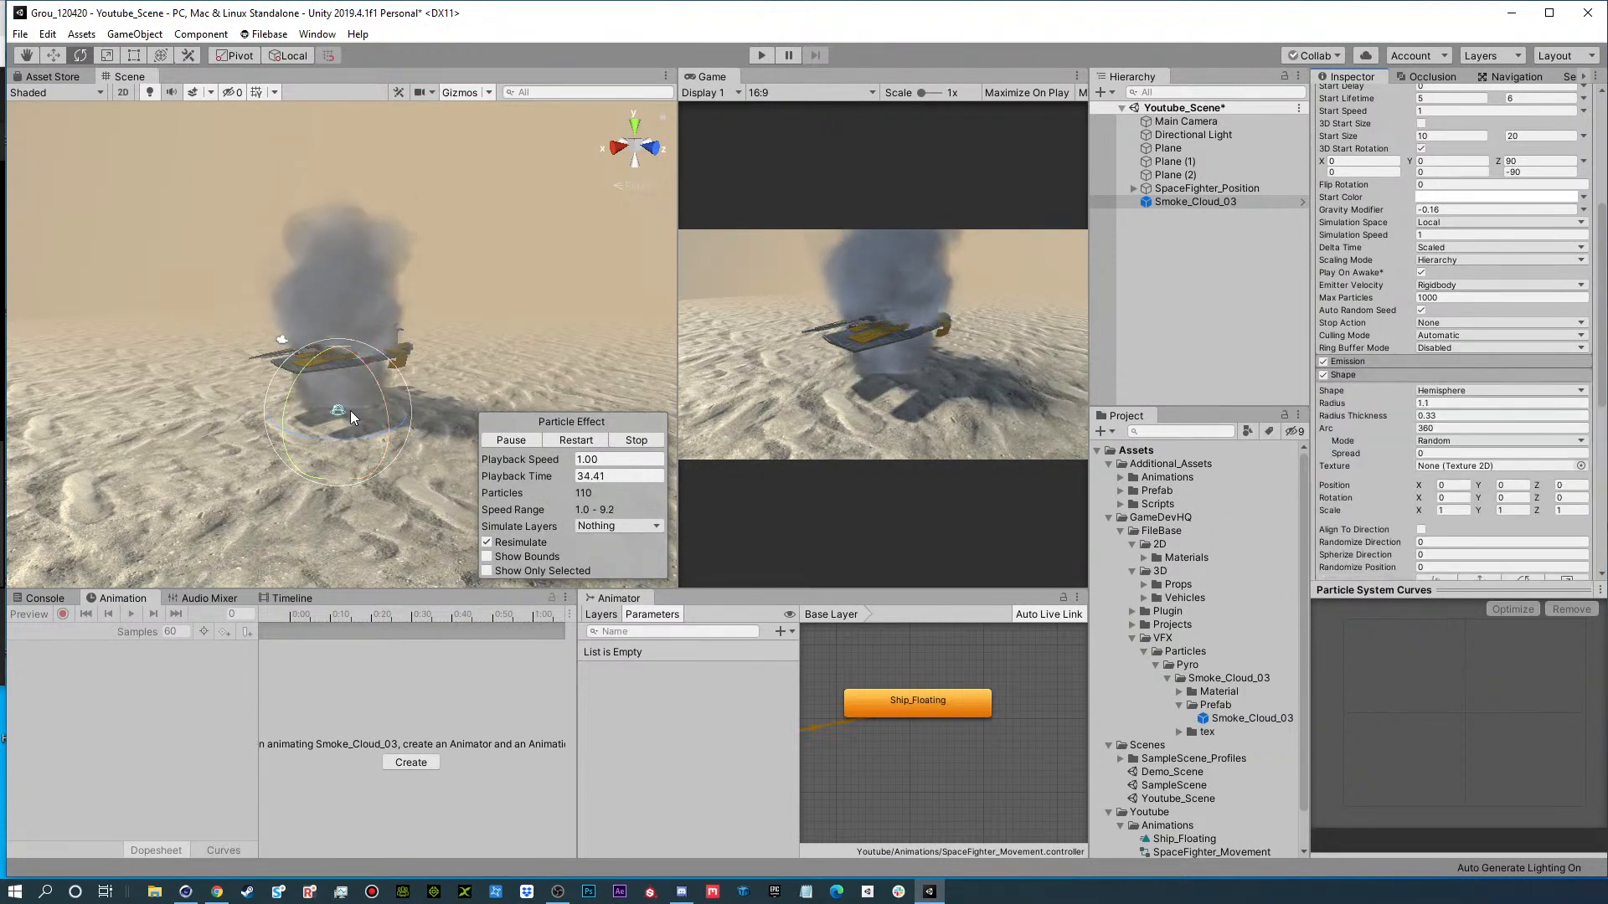
scroll(339, 421, up, 5)
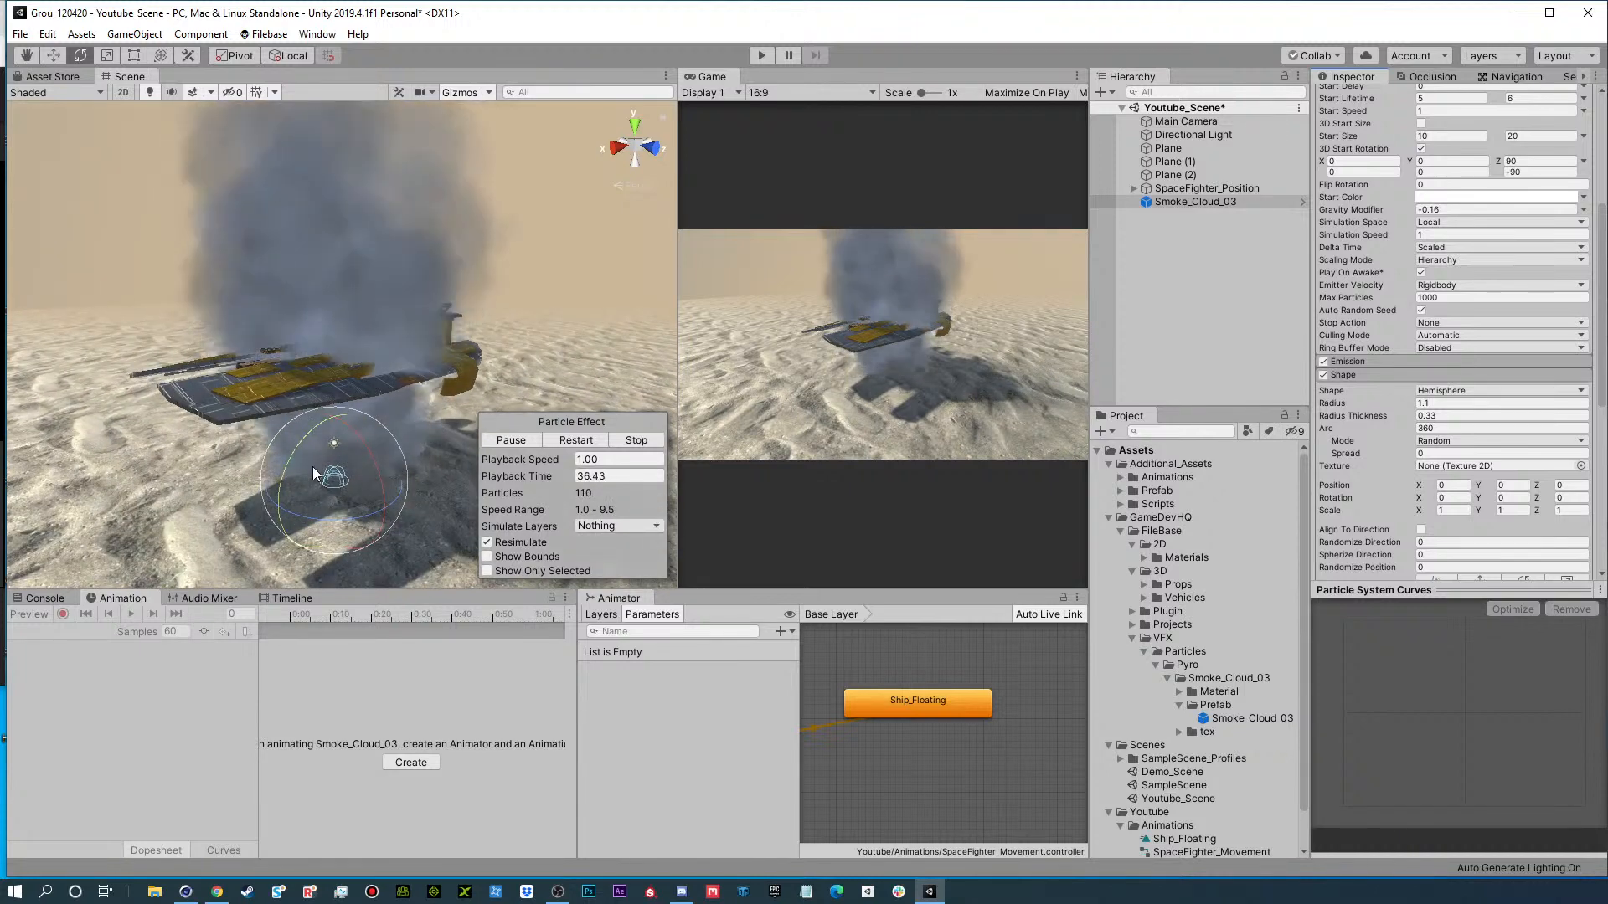
Try raising Smoke_Cloud_03 to about 9.08 on Y, and reset its Y position to 0.
key(w)
drag(335, 456, 369, 390)
key(ctrl+z)
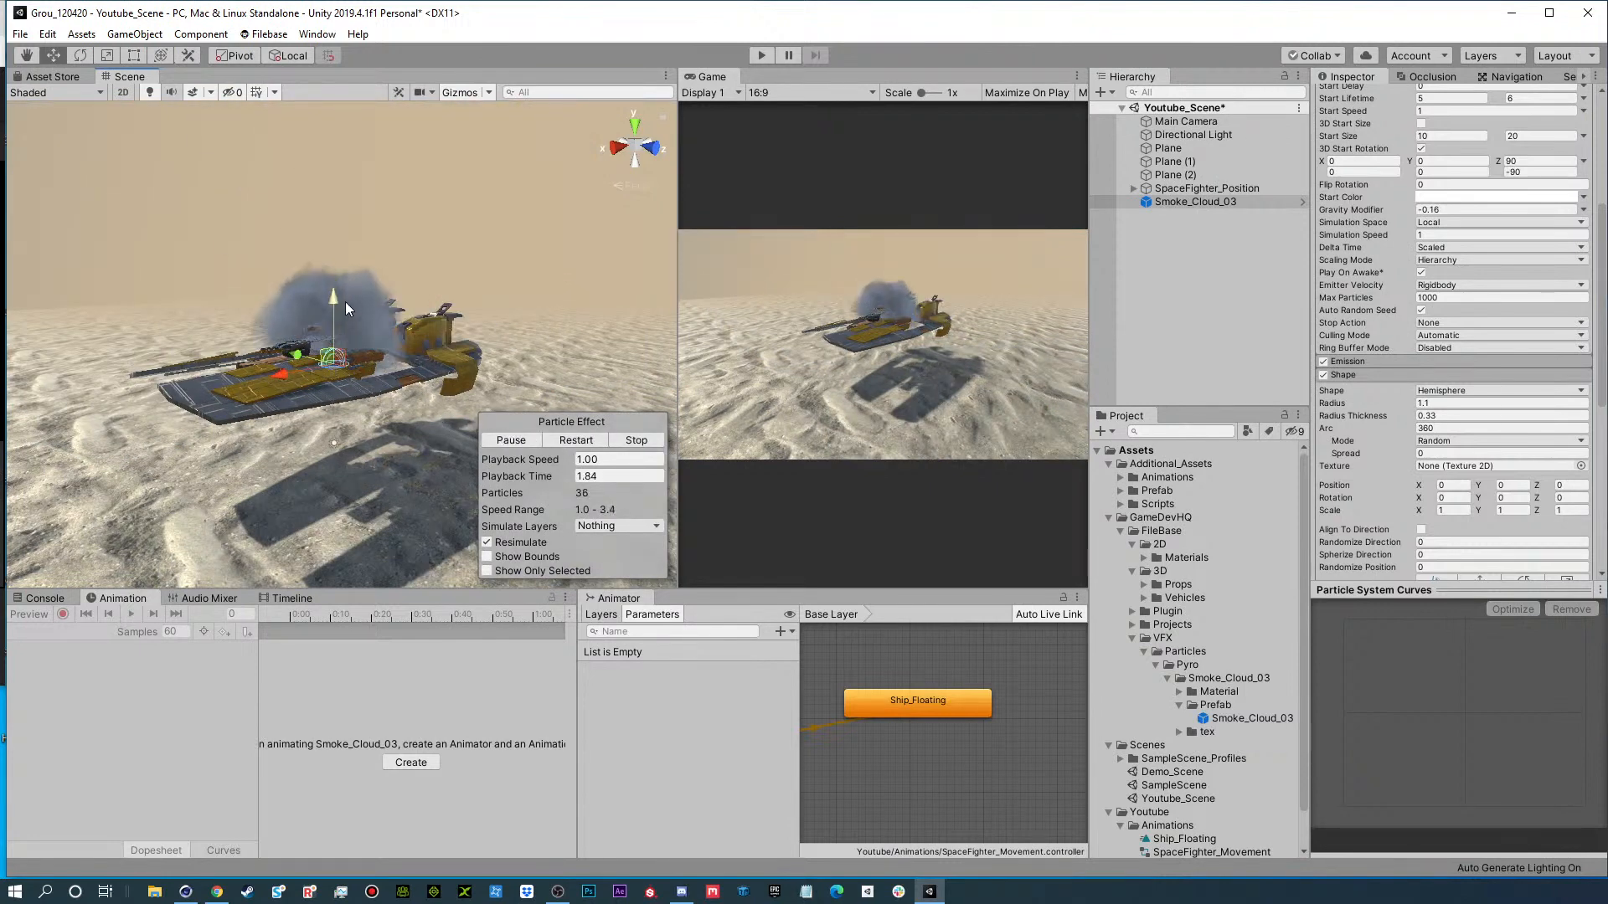
scroll(1383, 252, up, 5)
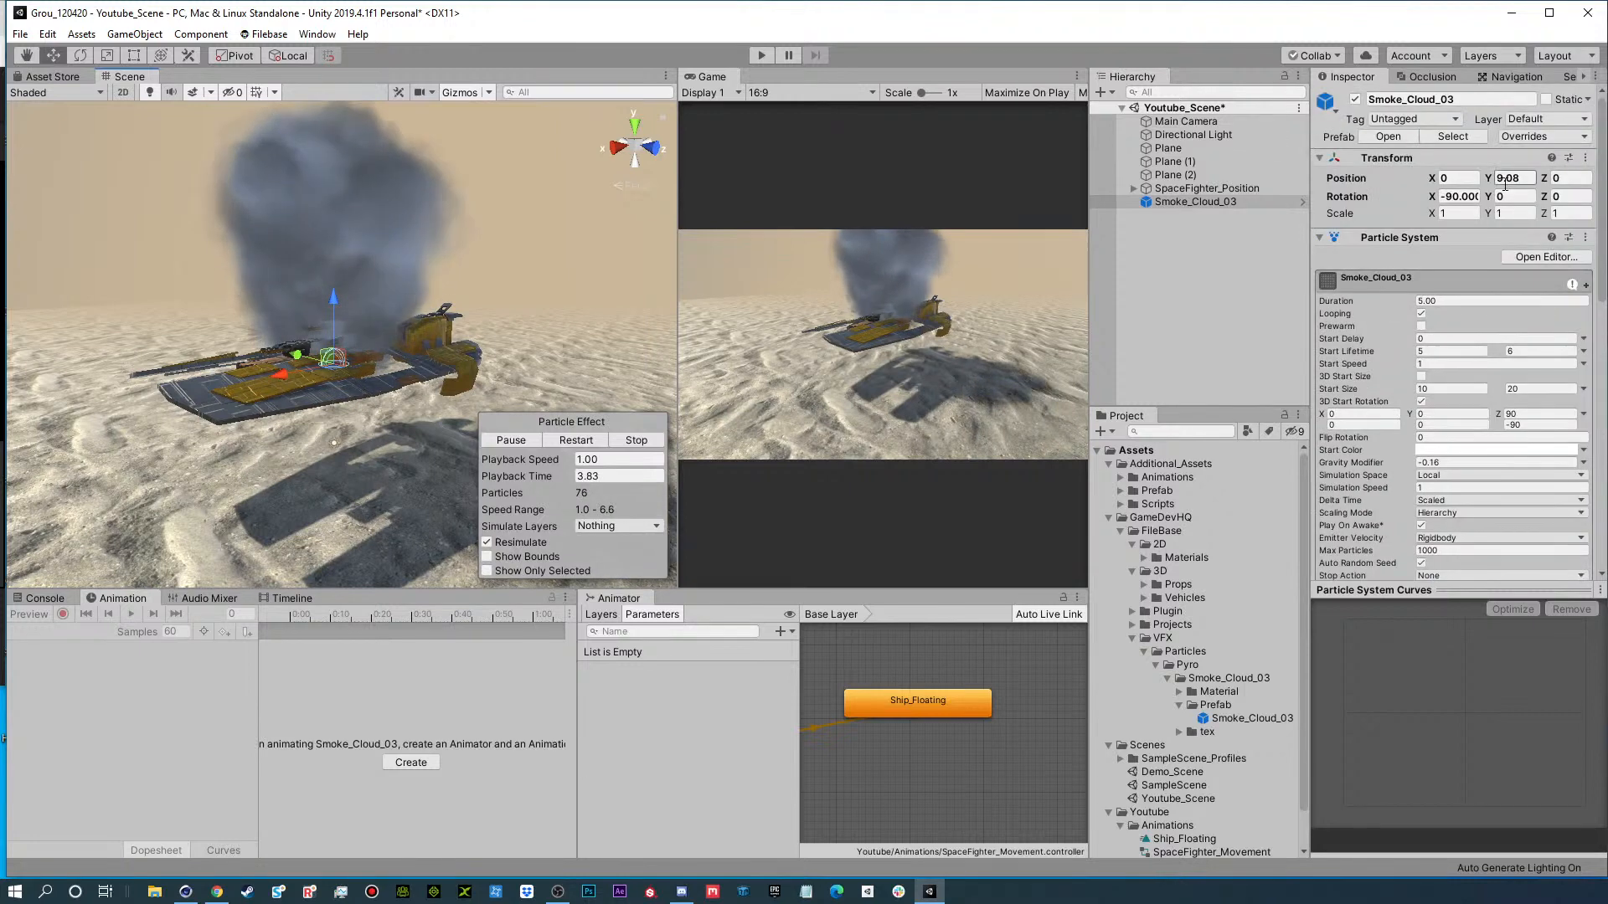
text(0)
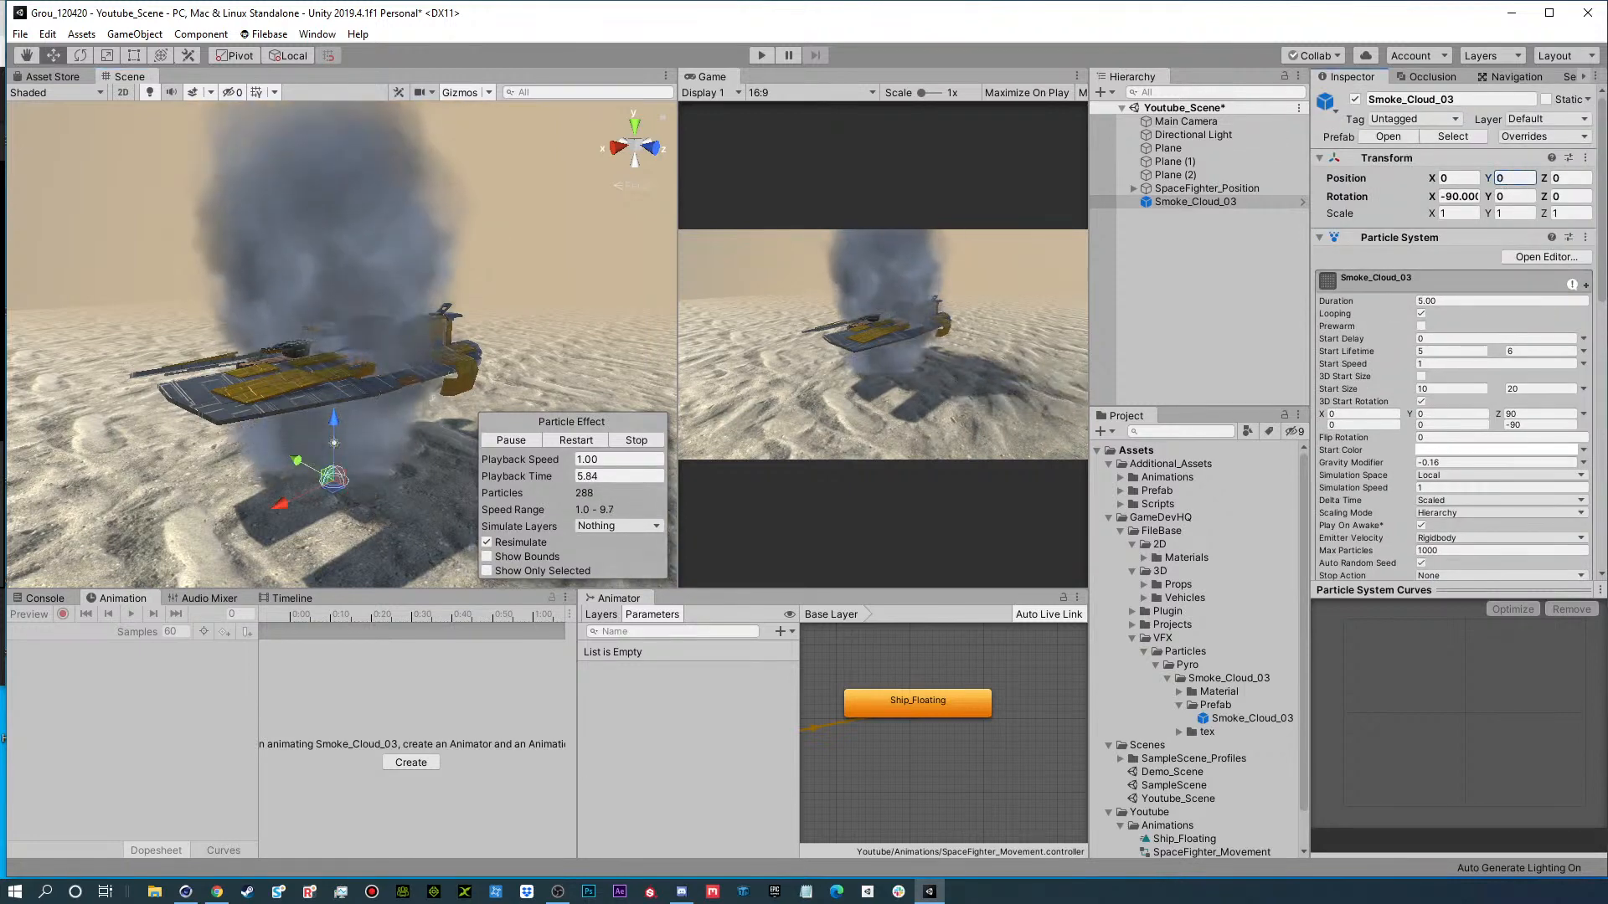
Change Smoke_Cloud_03's emitter shape to Donut and widen its radius to about 27.86.
scroll(1345, 521, down, 6)
scroll(1369, 454, down, 3)
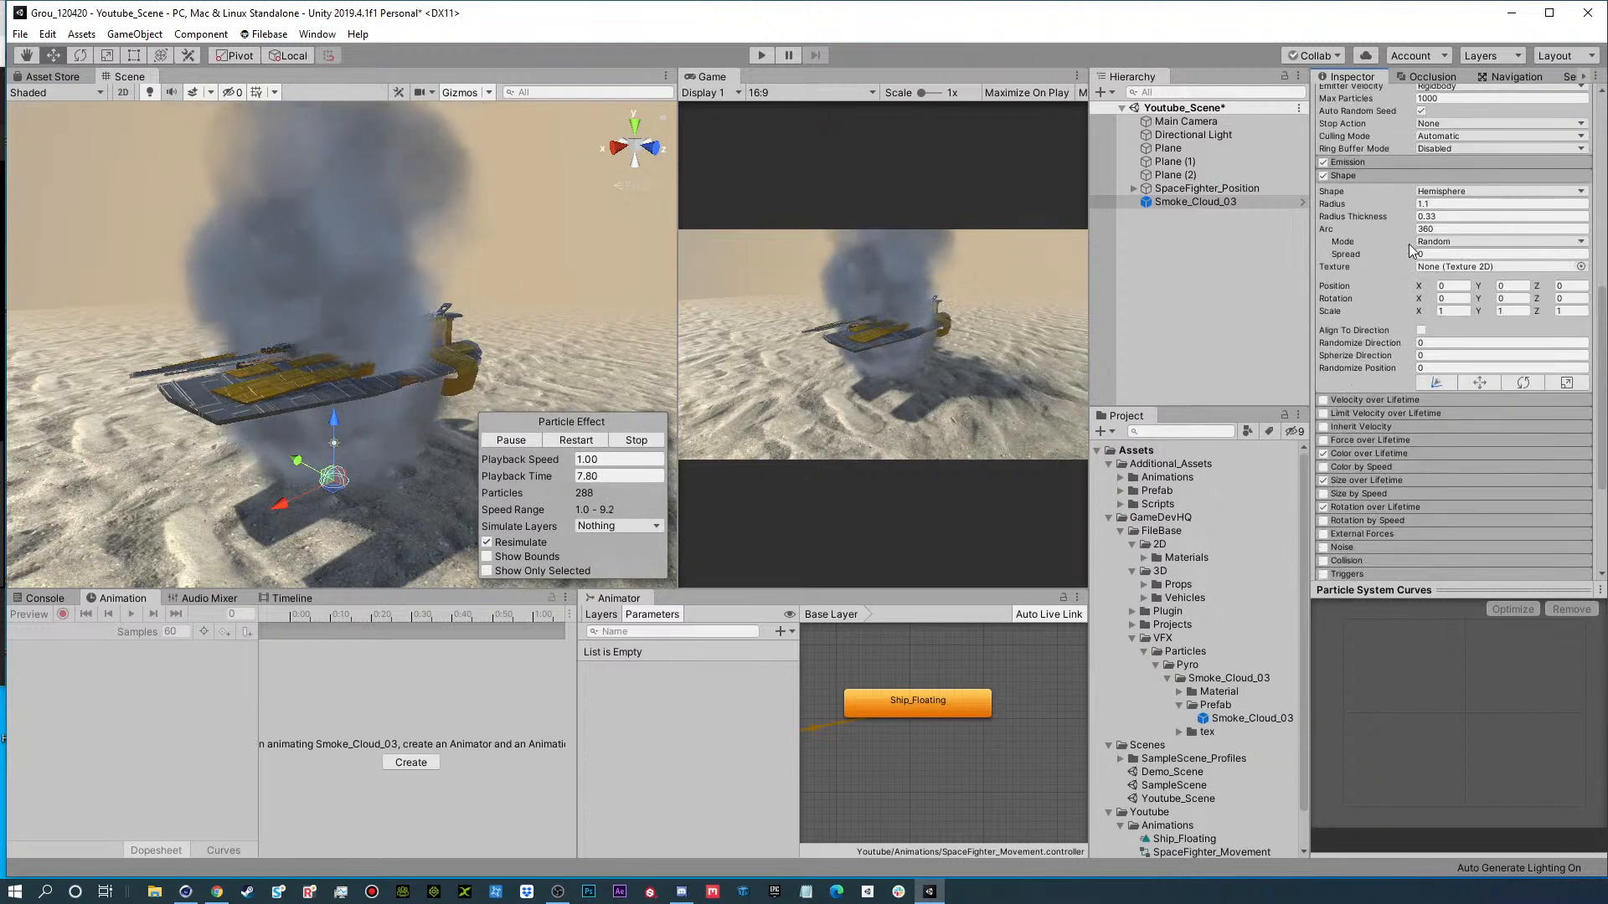
click(1445, 192)
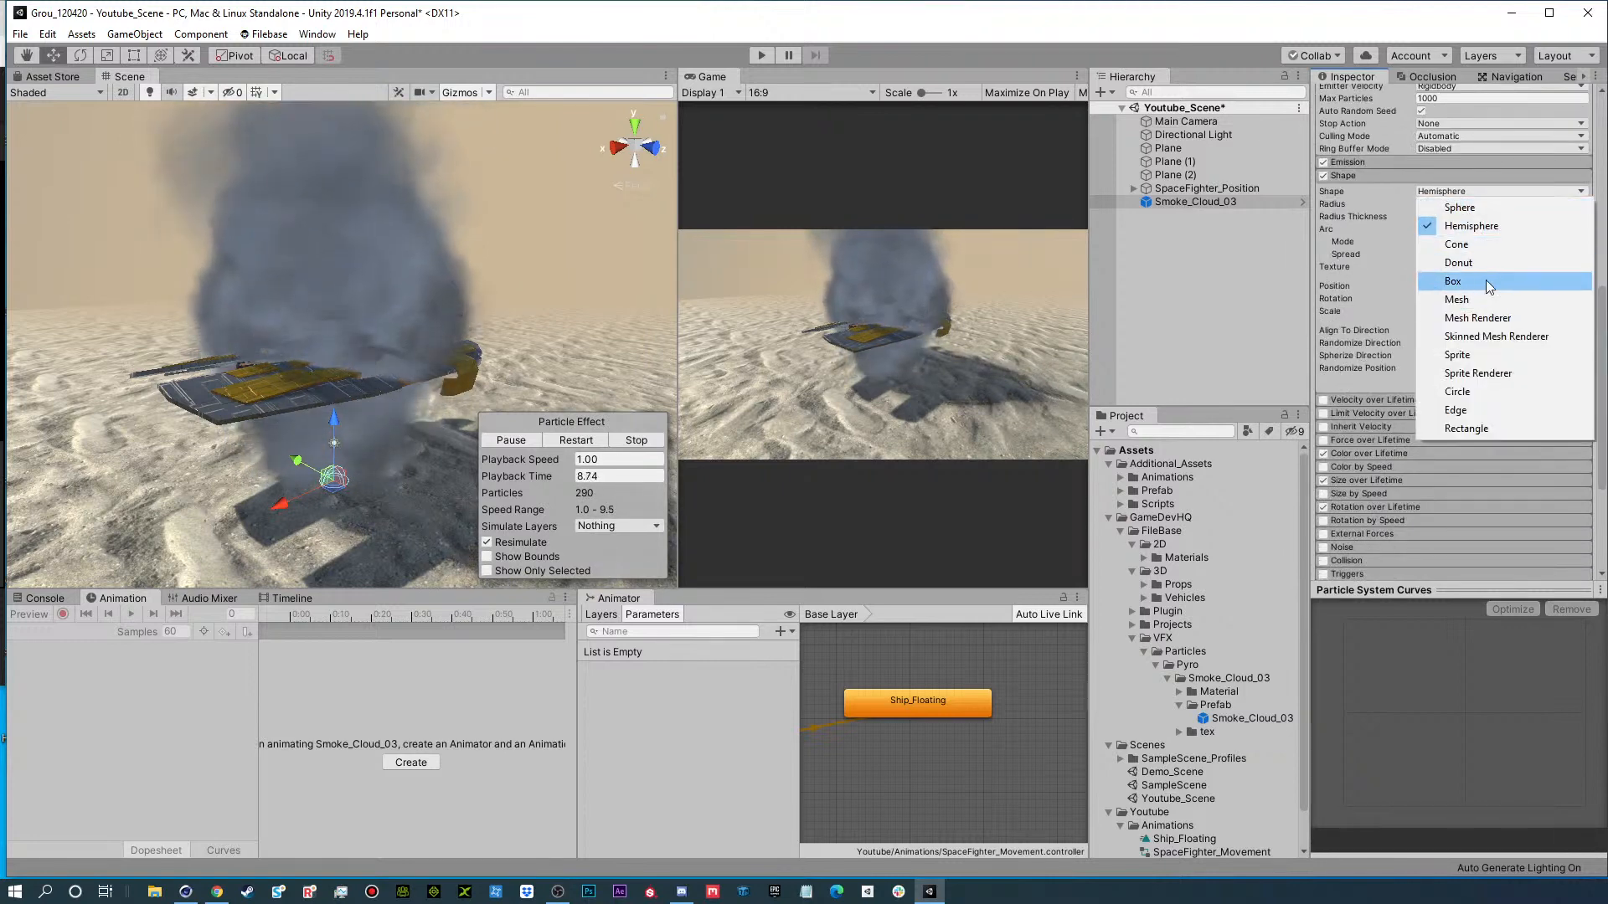
click(1489, 263)
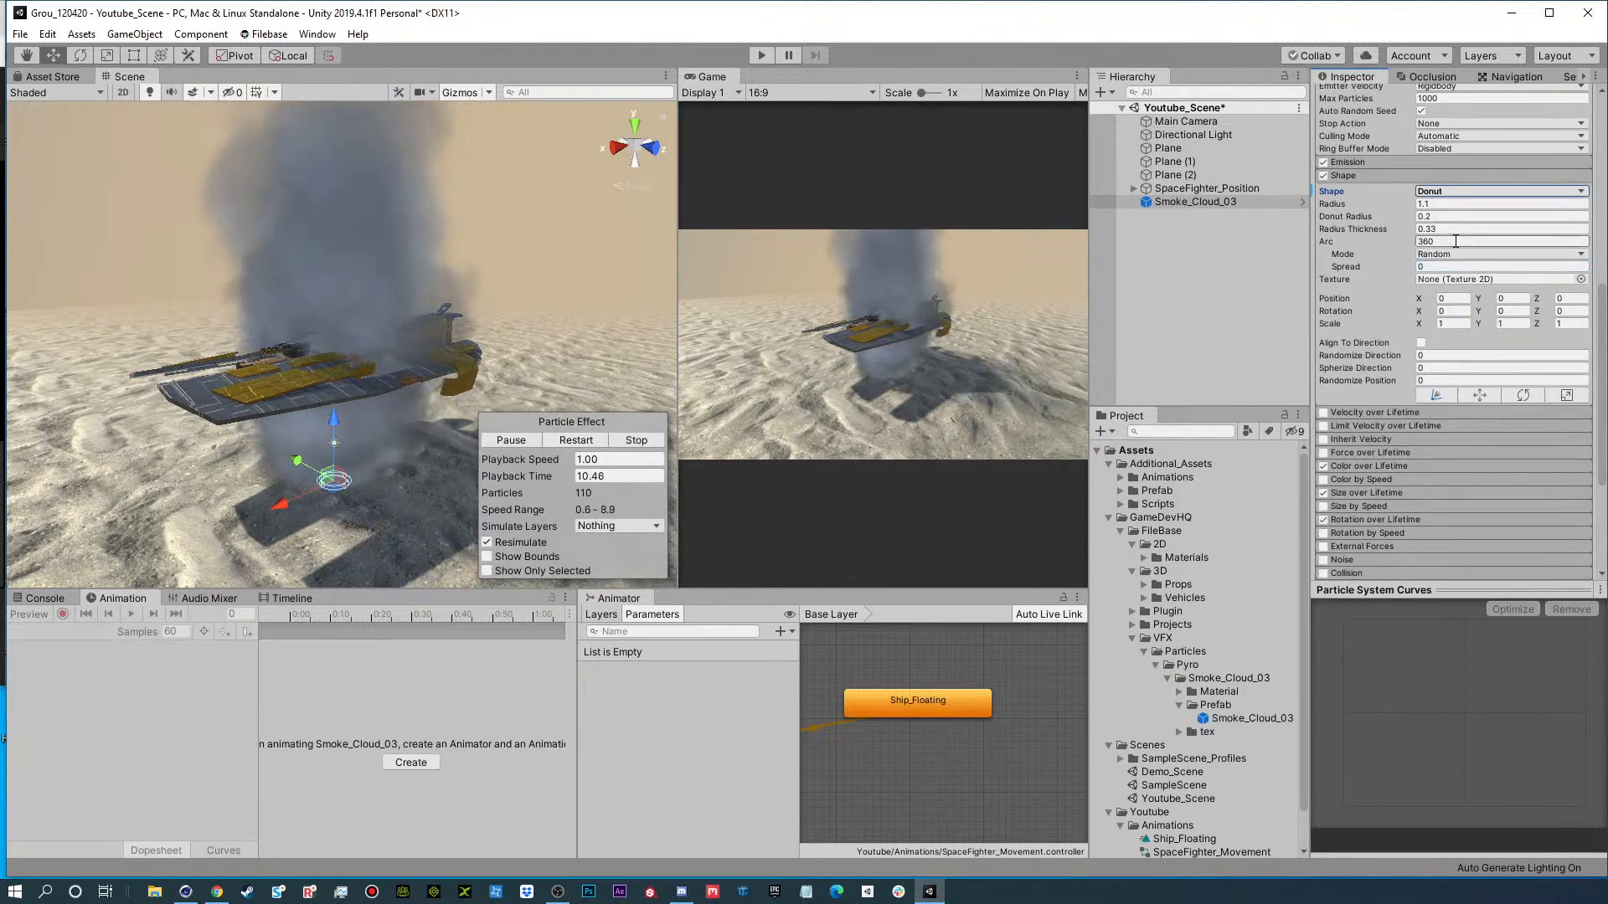
drag(1333, 203, 5, 201)
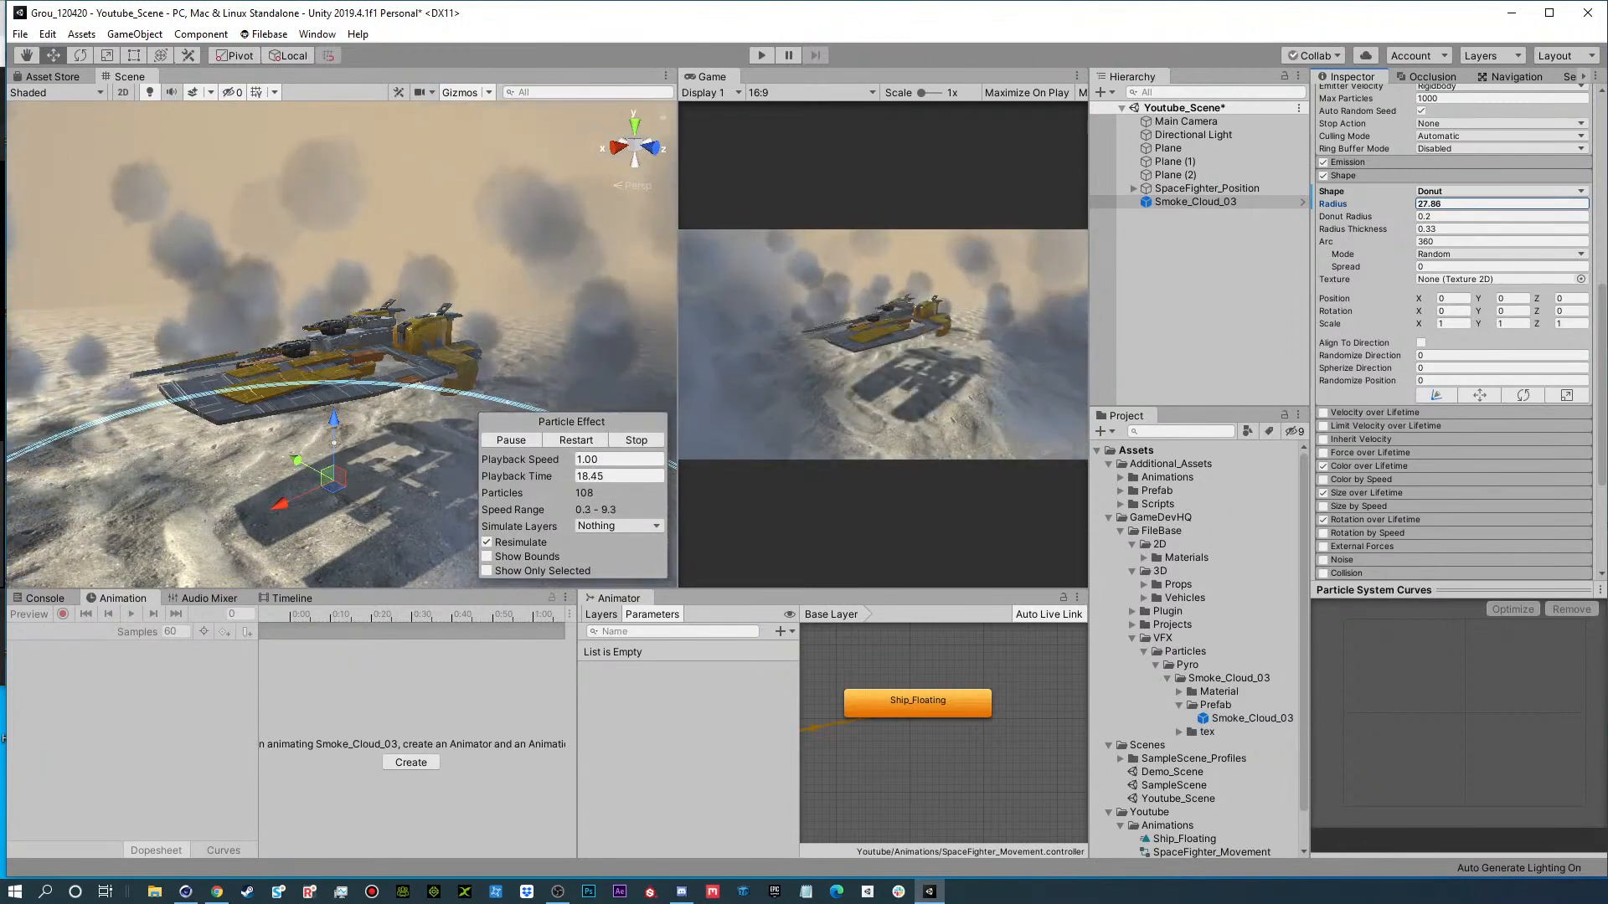
Reduce the donut emitter's radius to about 25.6 so the smoke ring sits closer around the ship.
scroll(108, 405, down, 12)
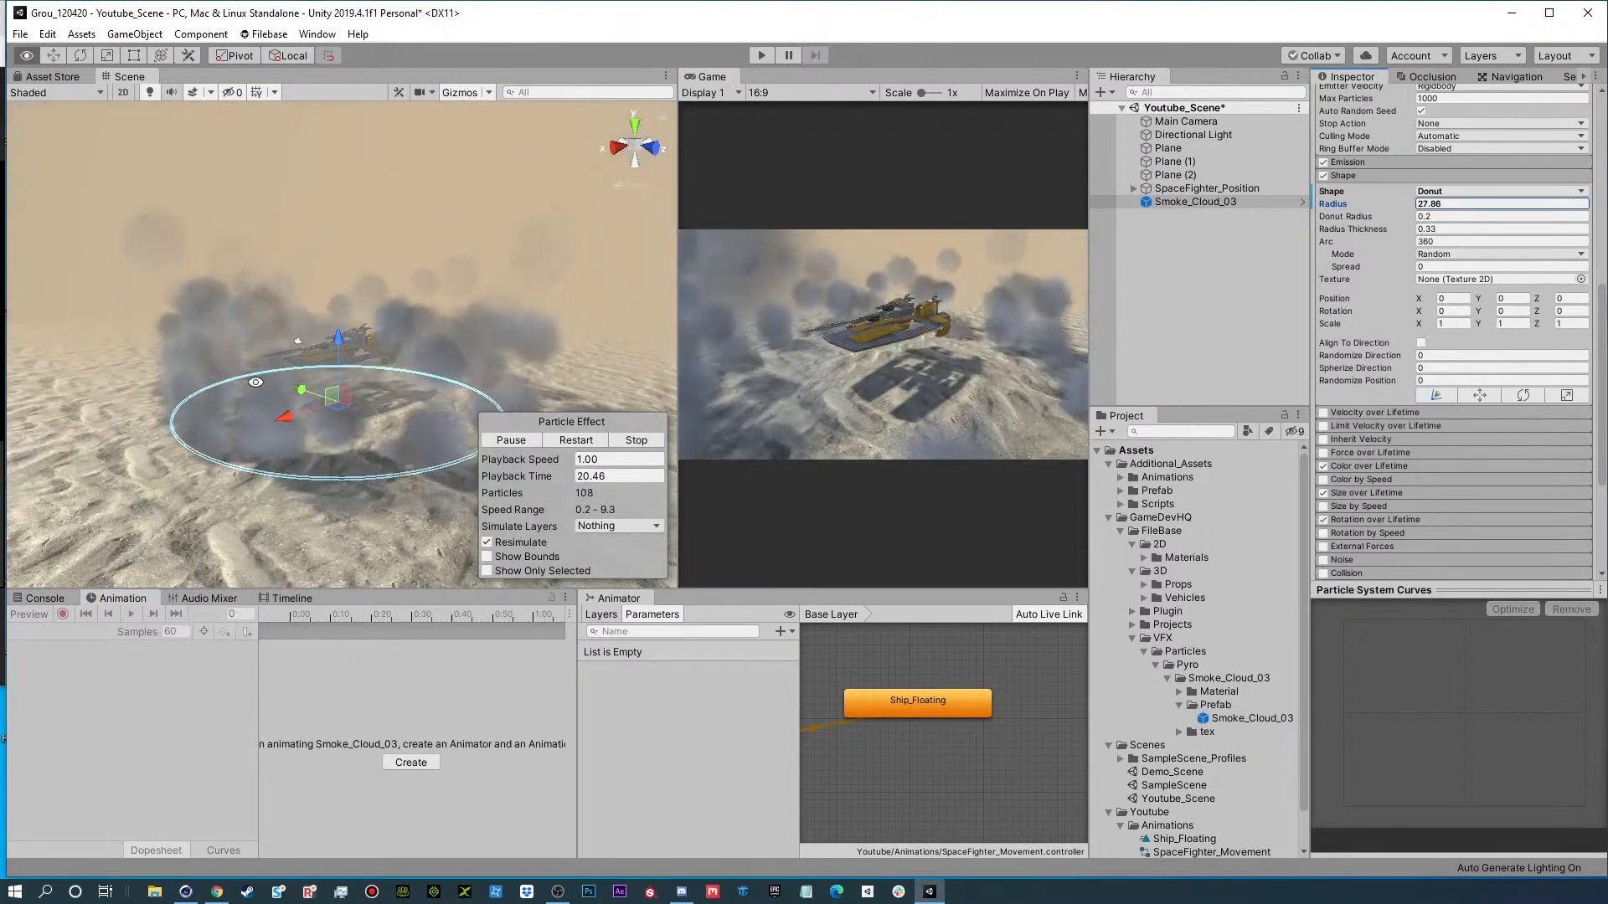
alt+drag(255, 382, 386, 371)
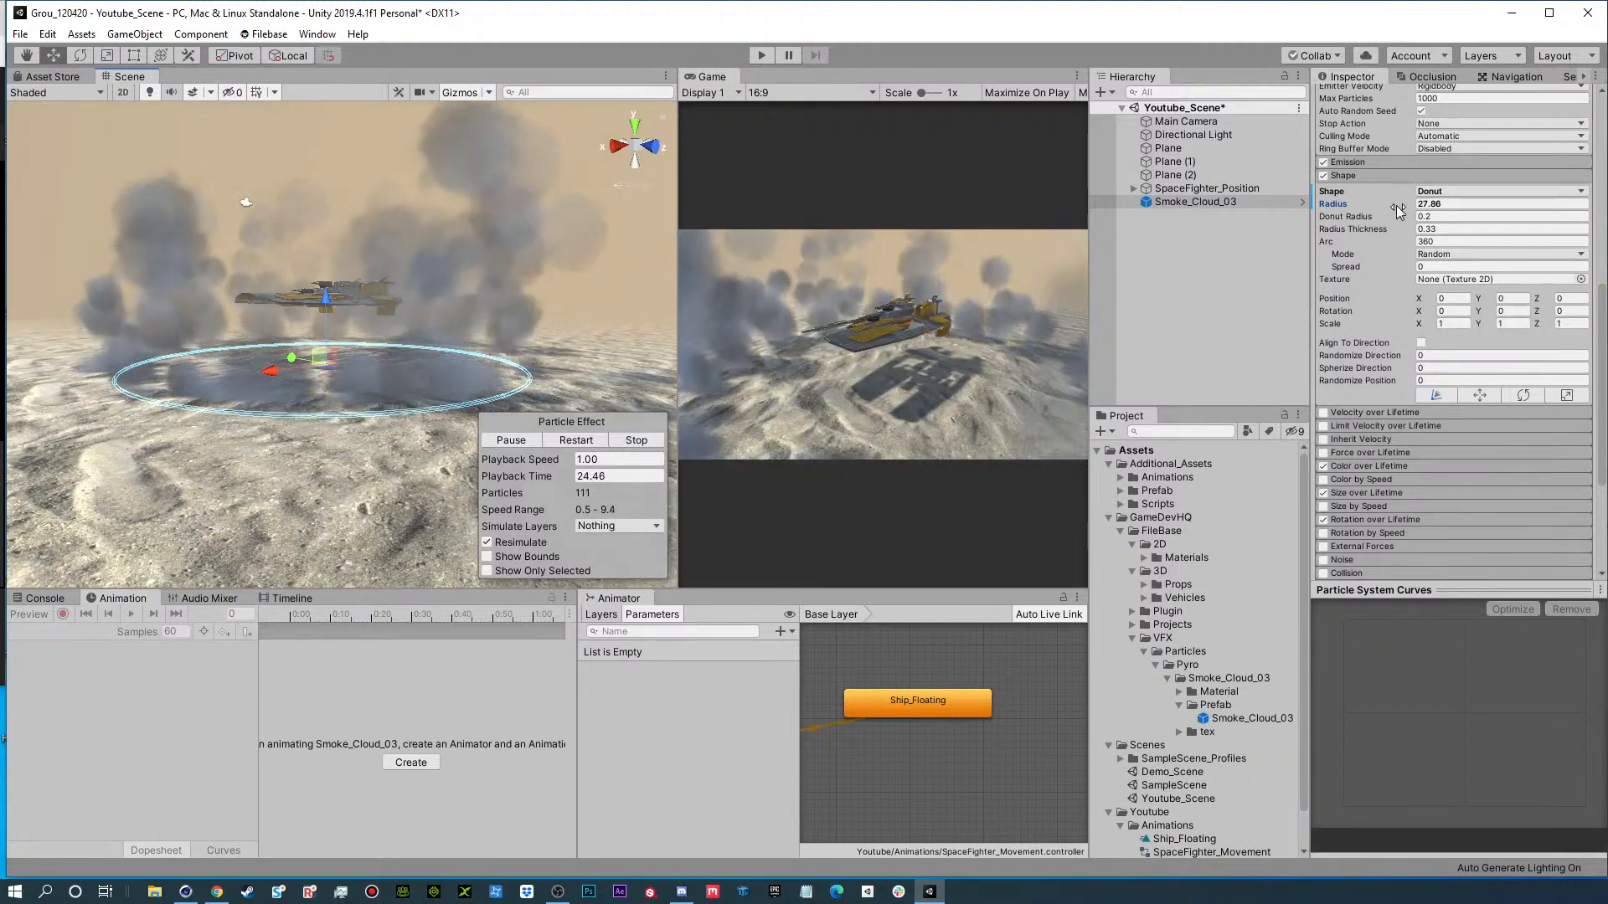
drag(1397, 207, 1384, 207)
alt+drag(263, 326, 265, 423)
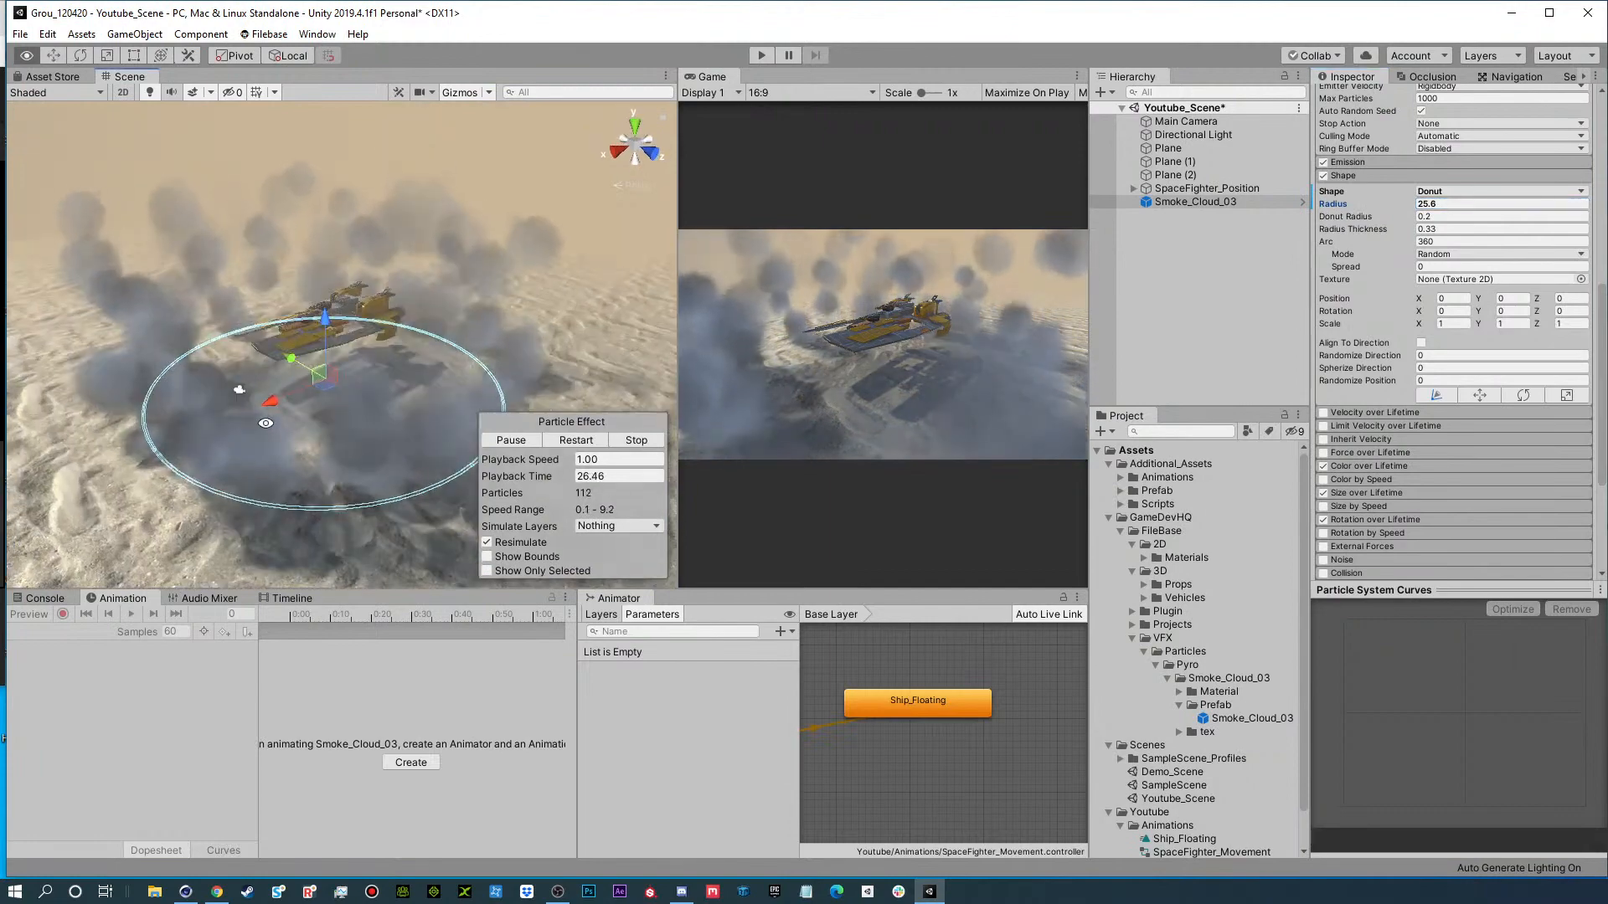
Set Smoke_Cloud_03's random Start Lifetime range to 2 to 3 and check the smoke ring from a lower angle.
scroll(1394, 275, up, 10)
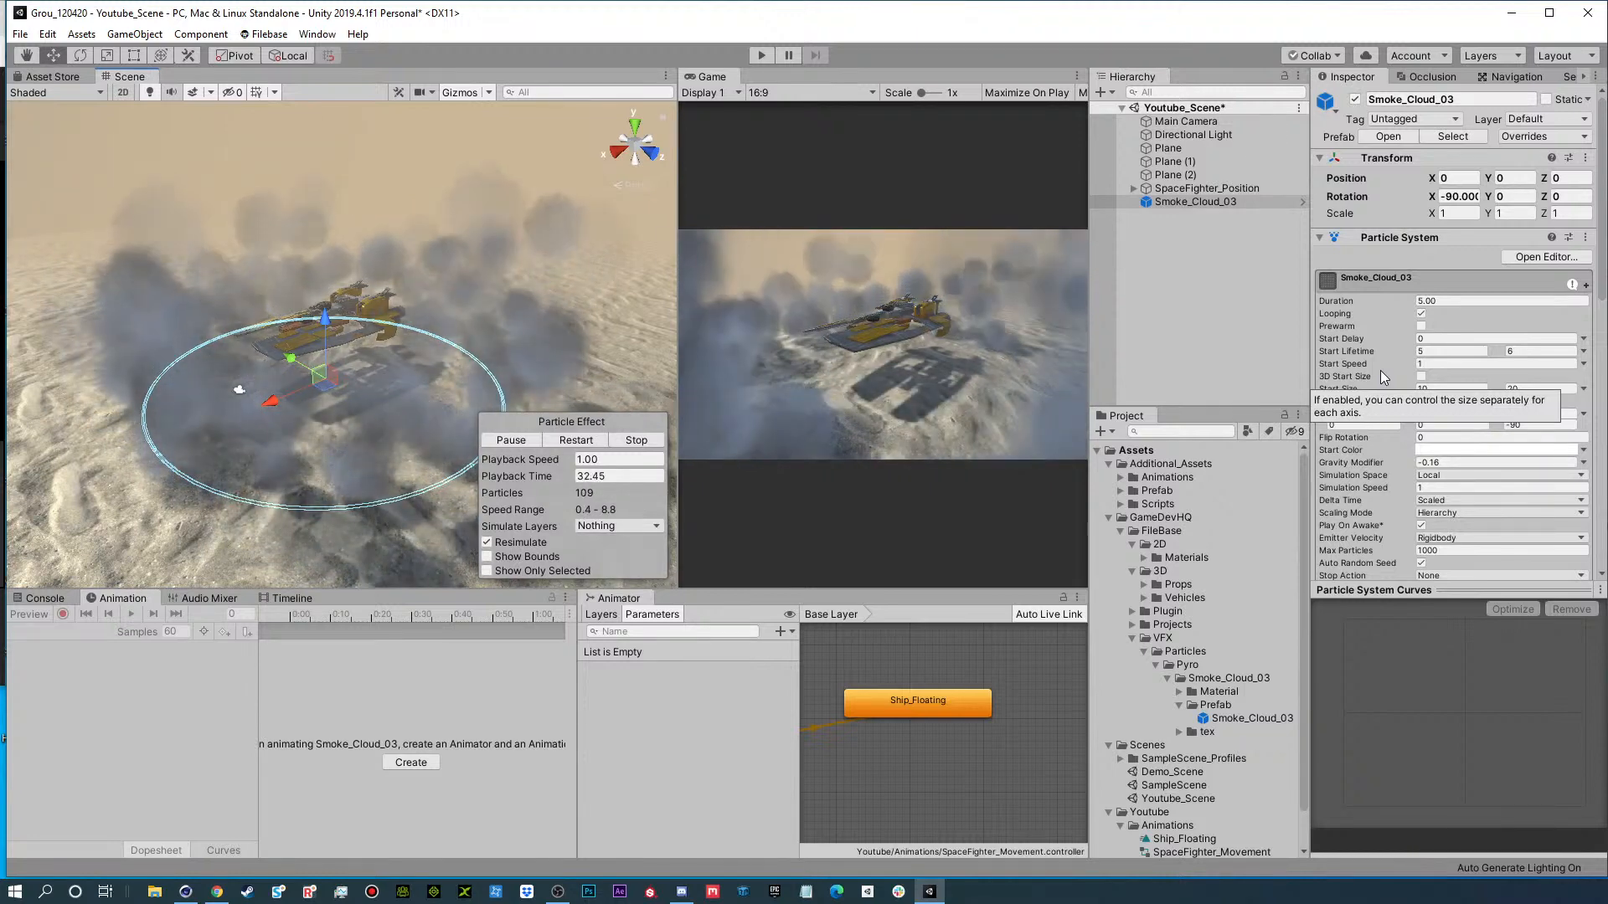
click(1438, 350)
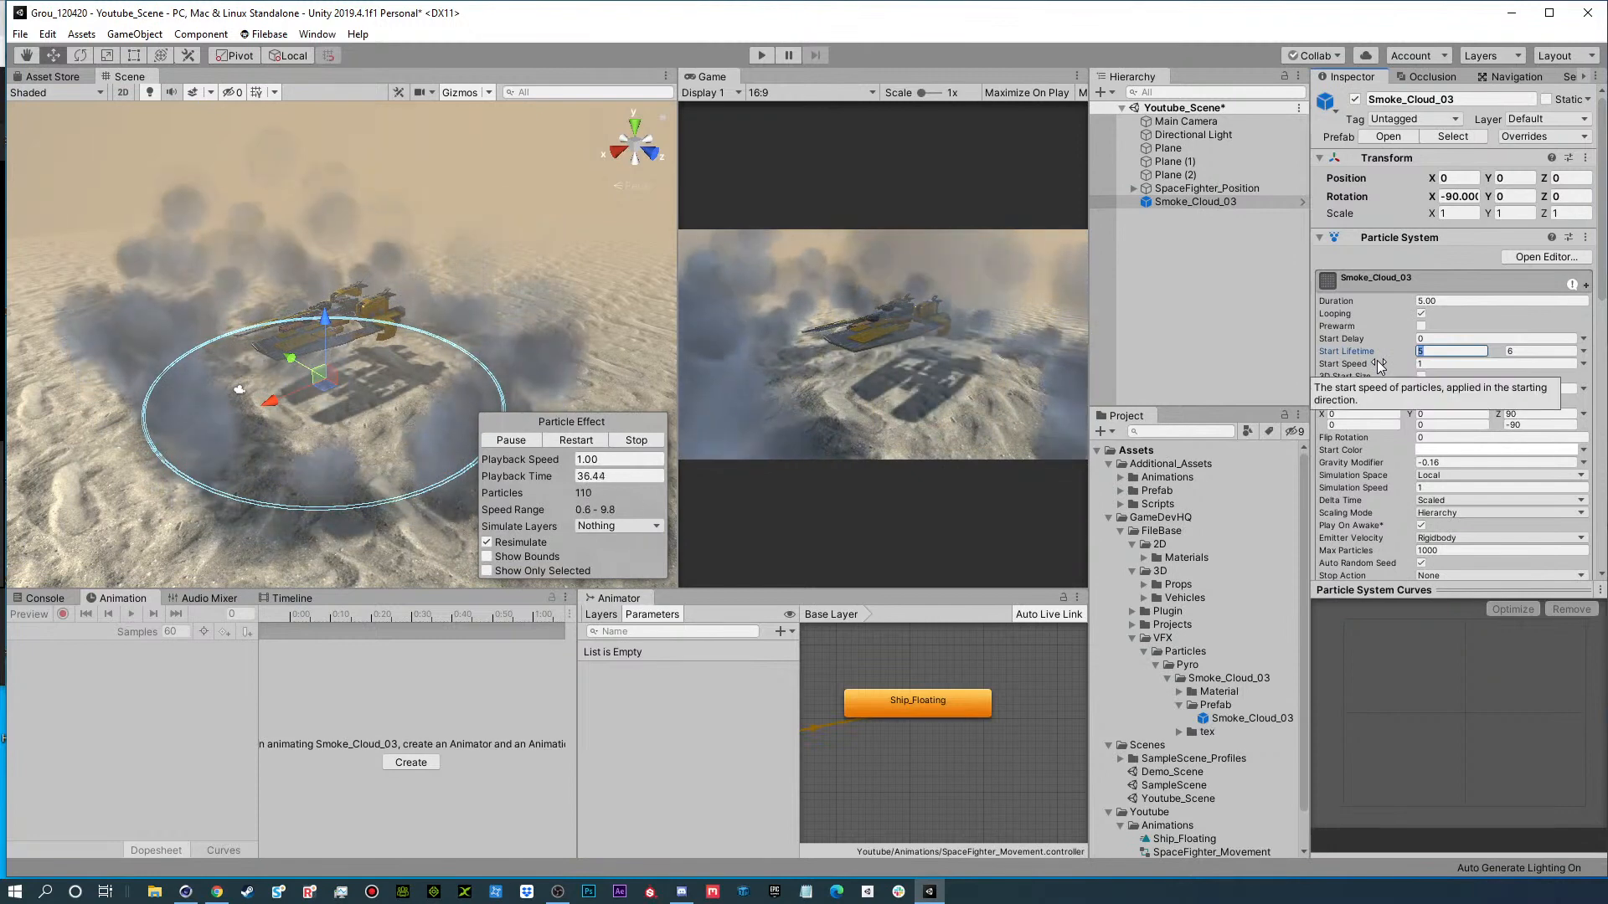
text(2)
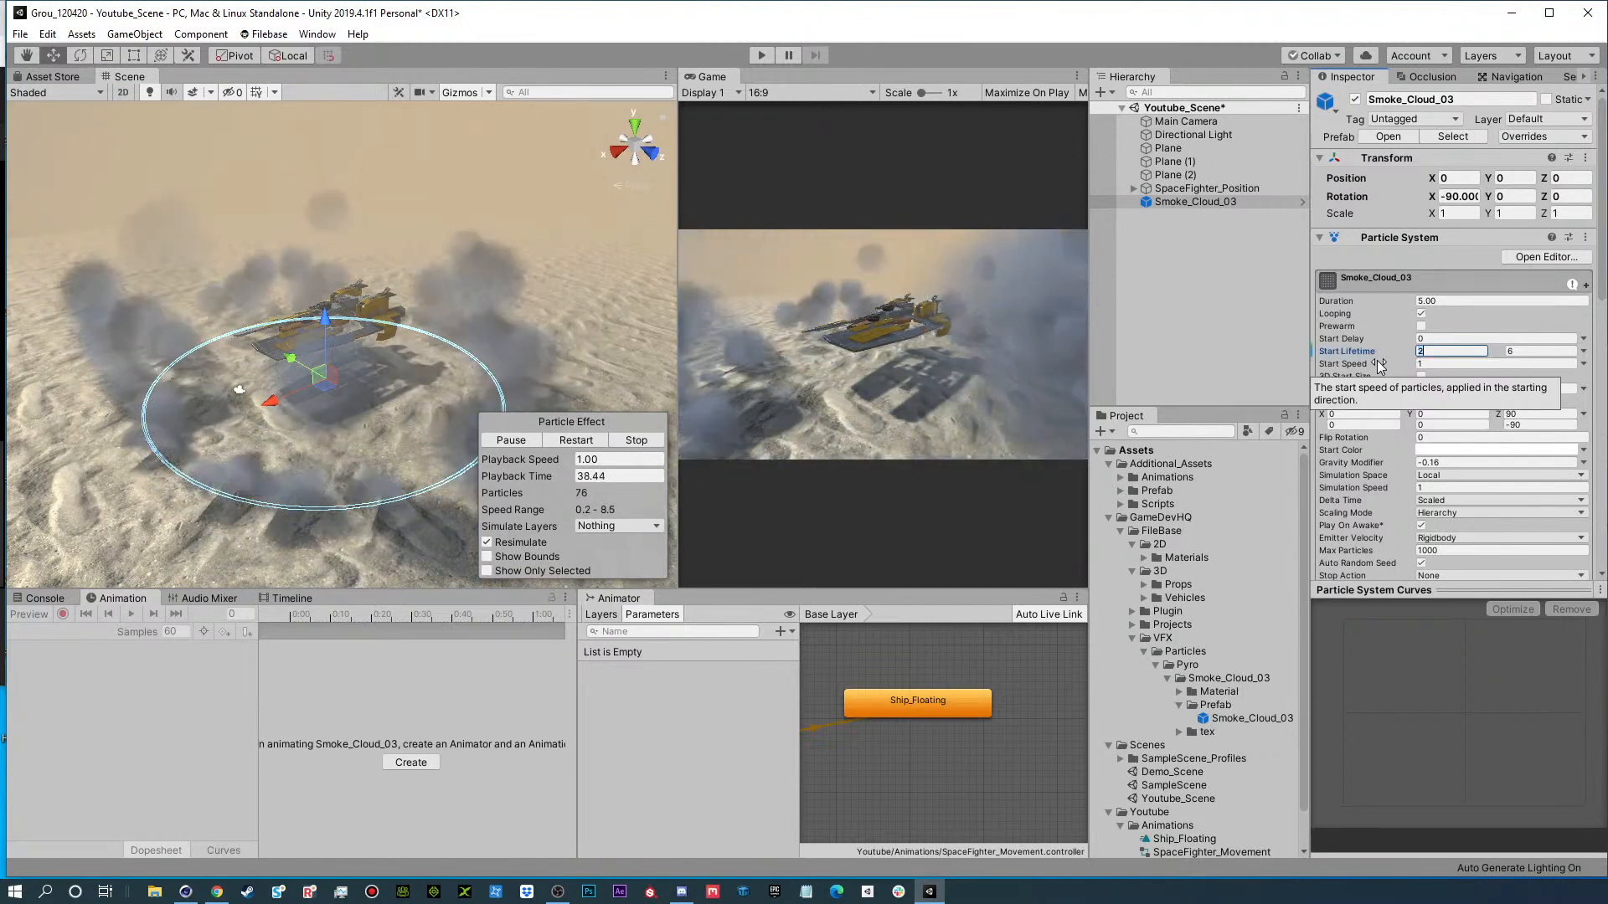
key(Tab)
text(3)
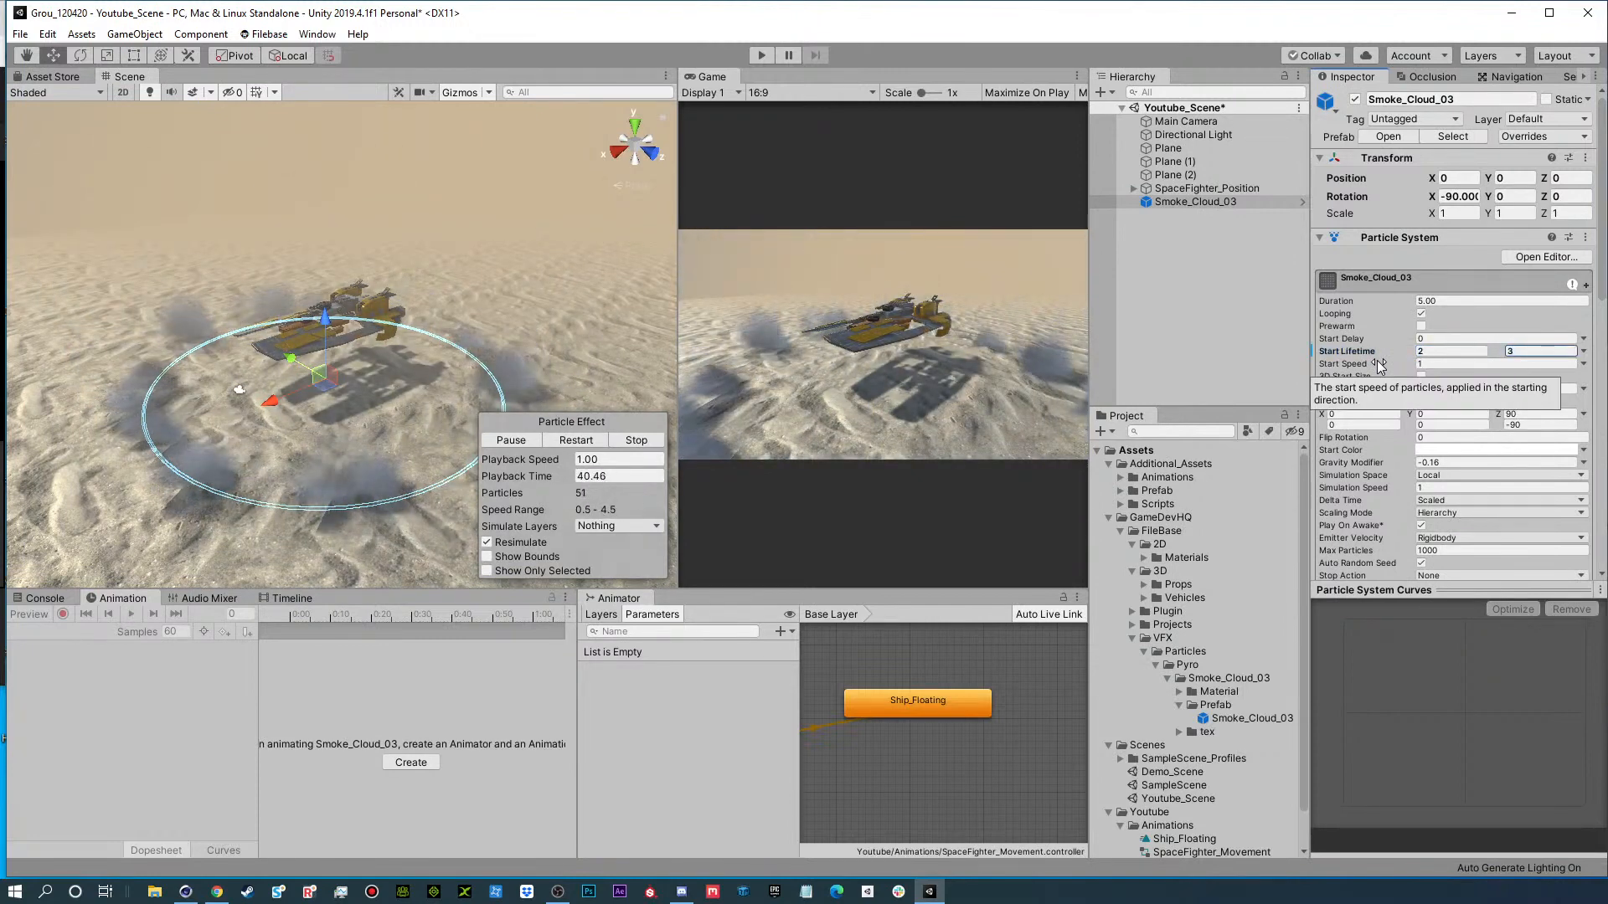
alt+drag(329, 456, 319, 406)
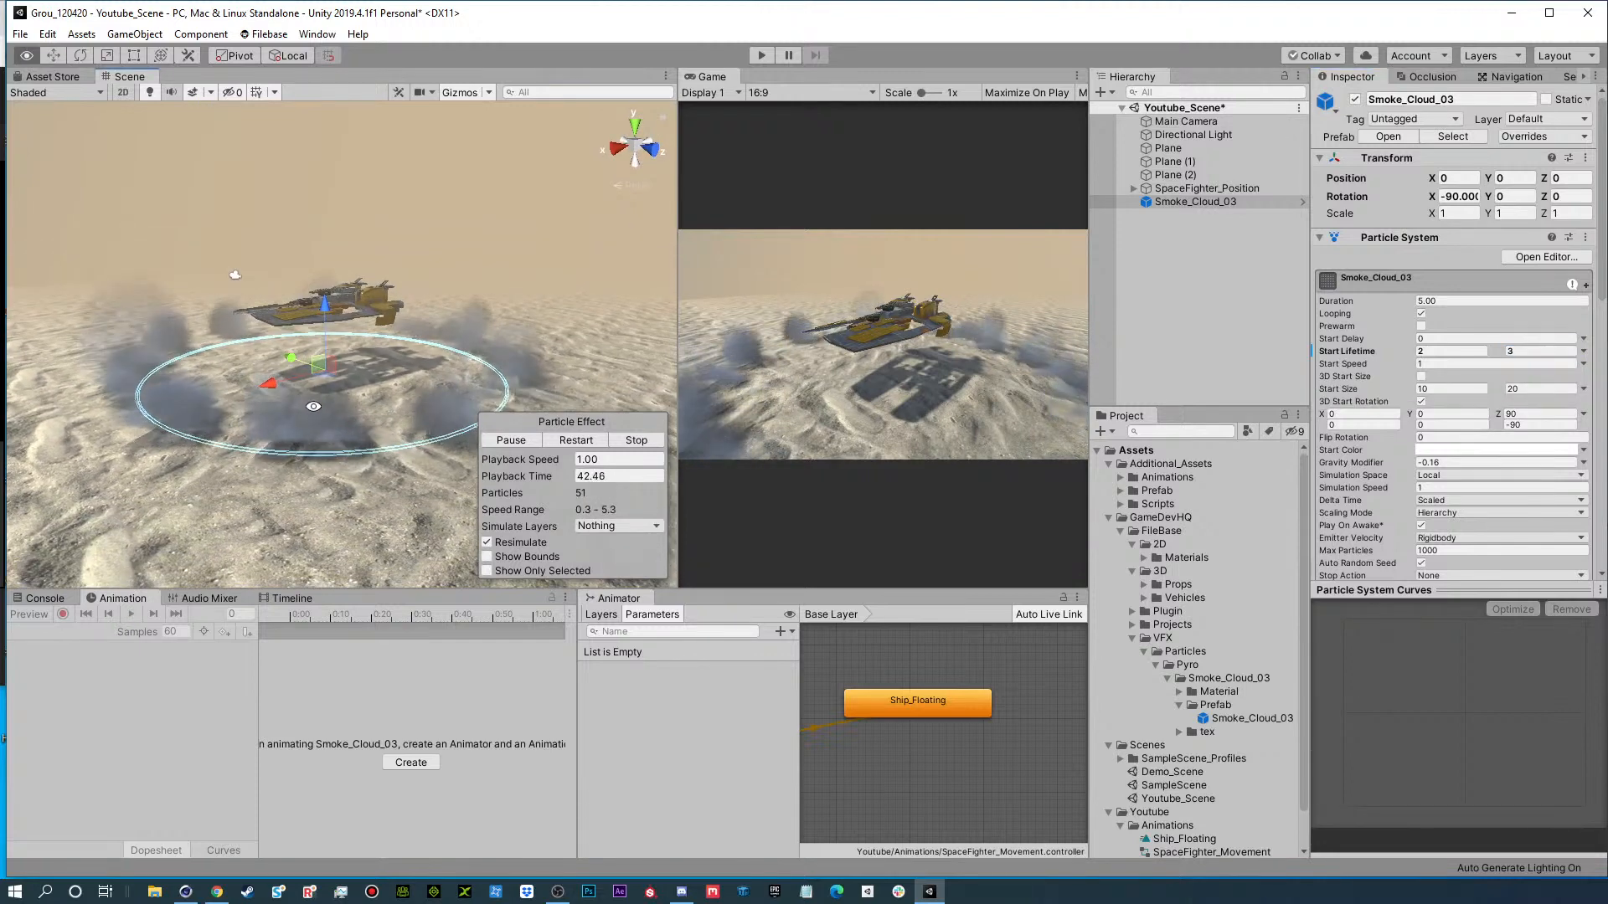
Lower Smoke_Cloud_03 slightly to about -0.11 on Y and set its Simulation Speed to 3.
alt+right_drag(318, 406, 458, 405)
alt+drag(459, 404, 379, 343)
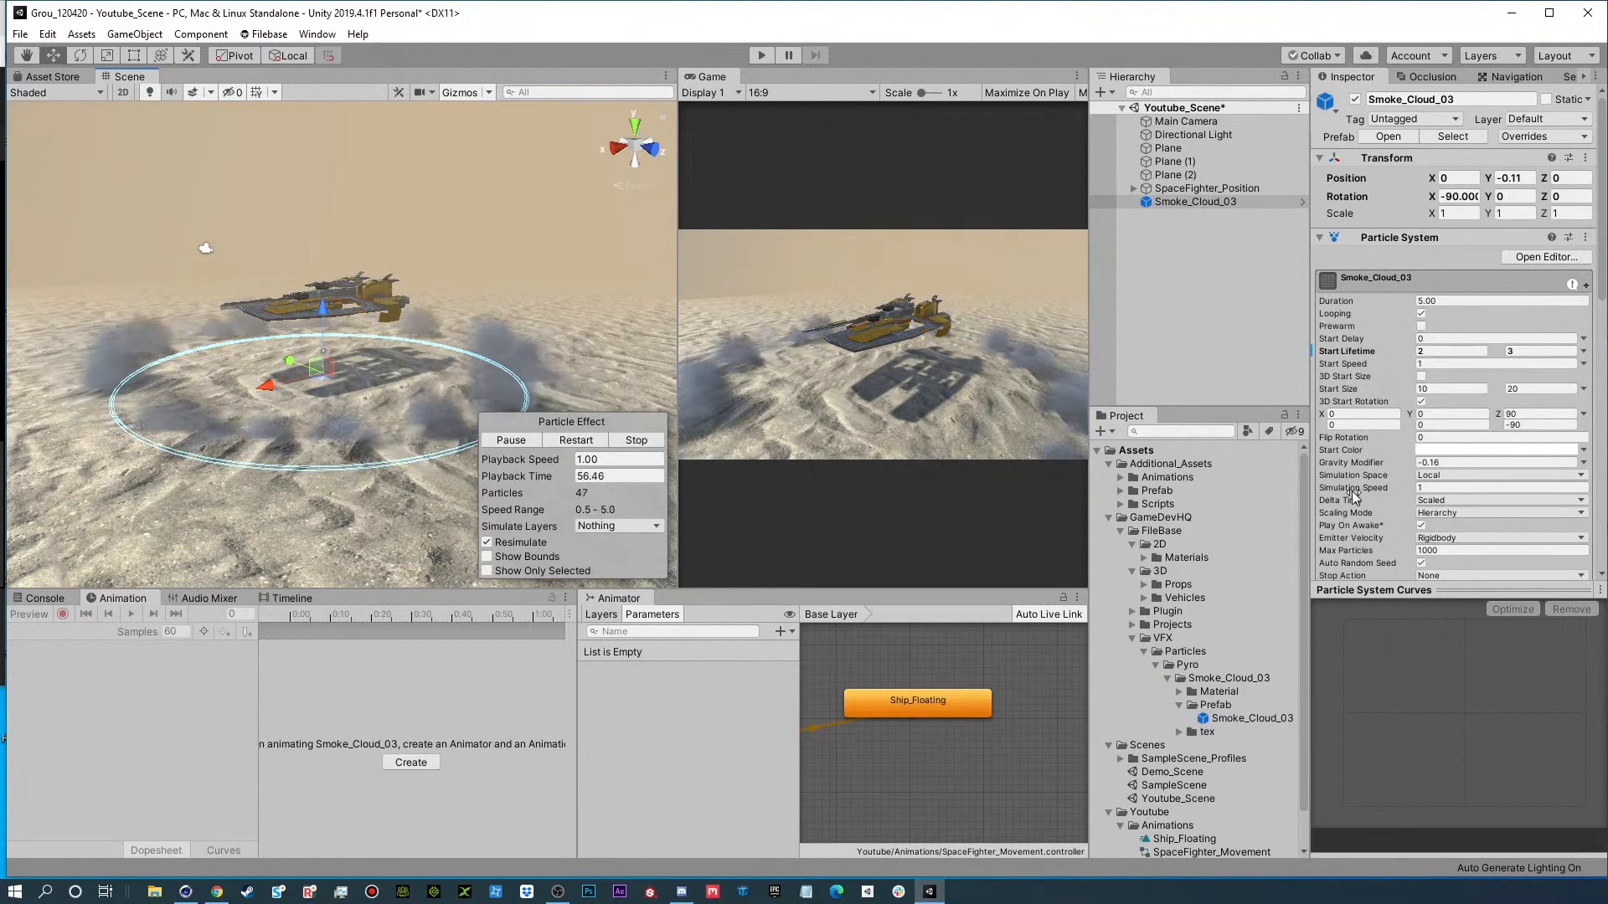
click(1441, 489)
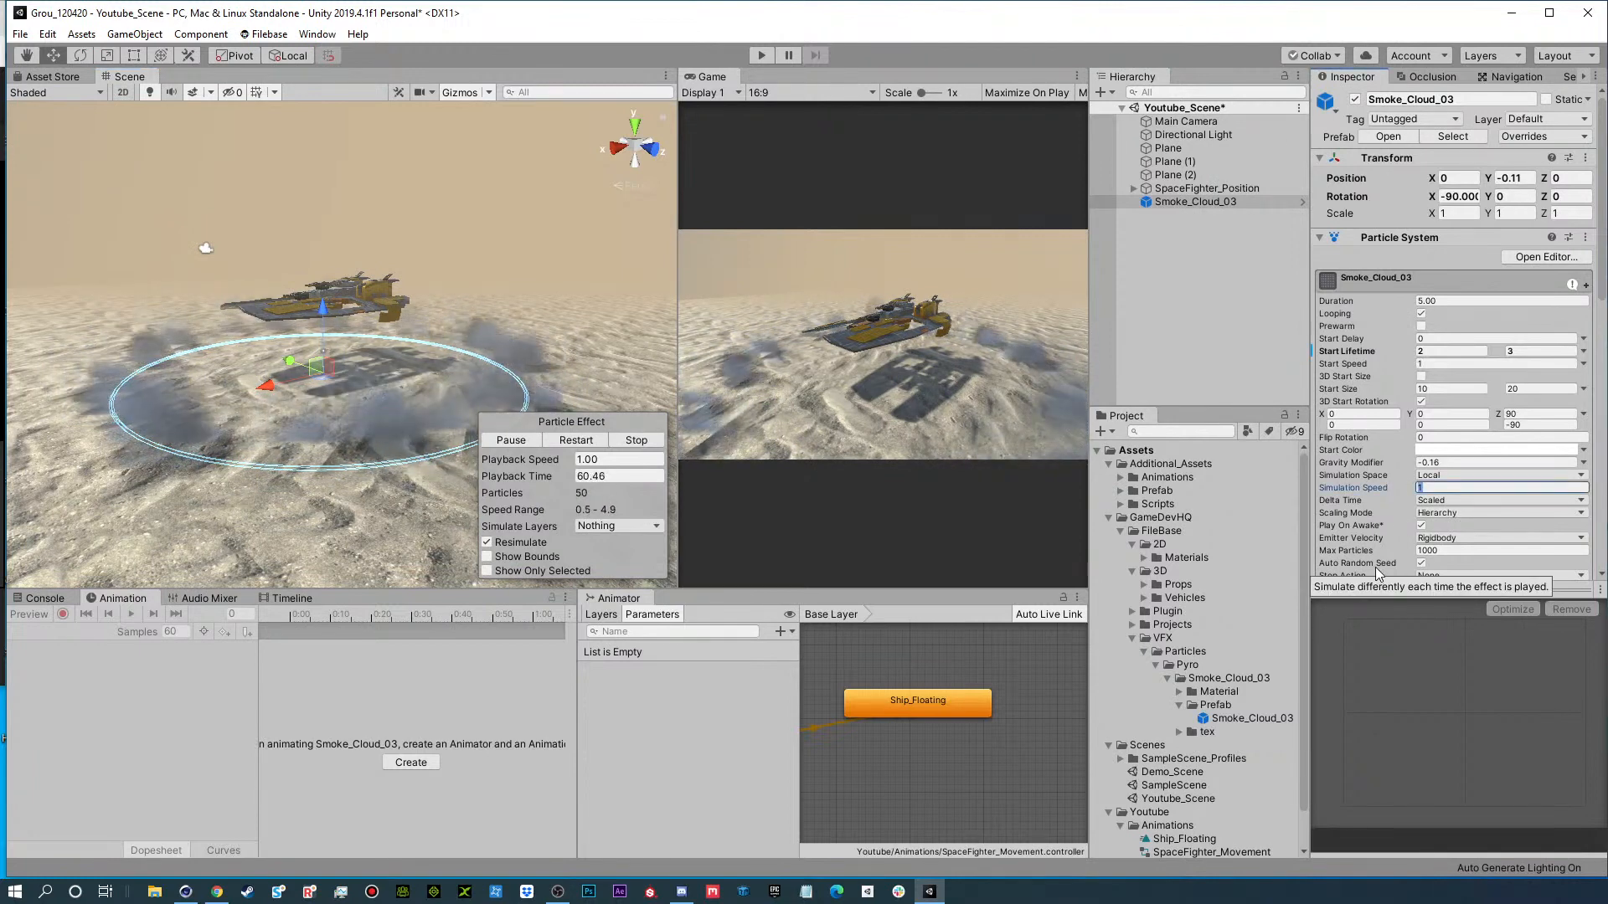
text(0.1)
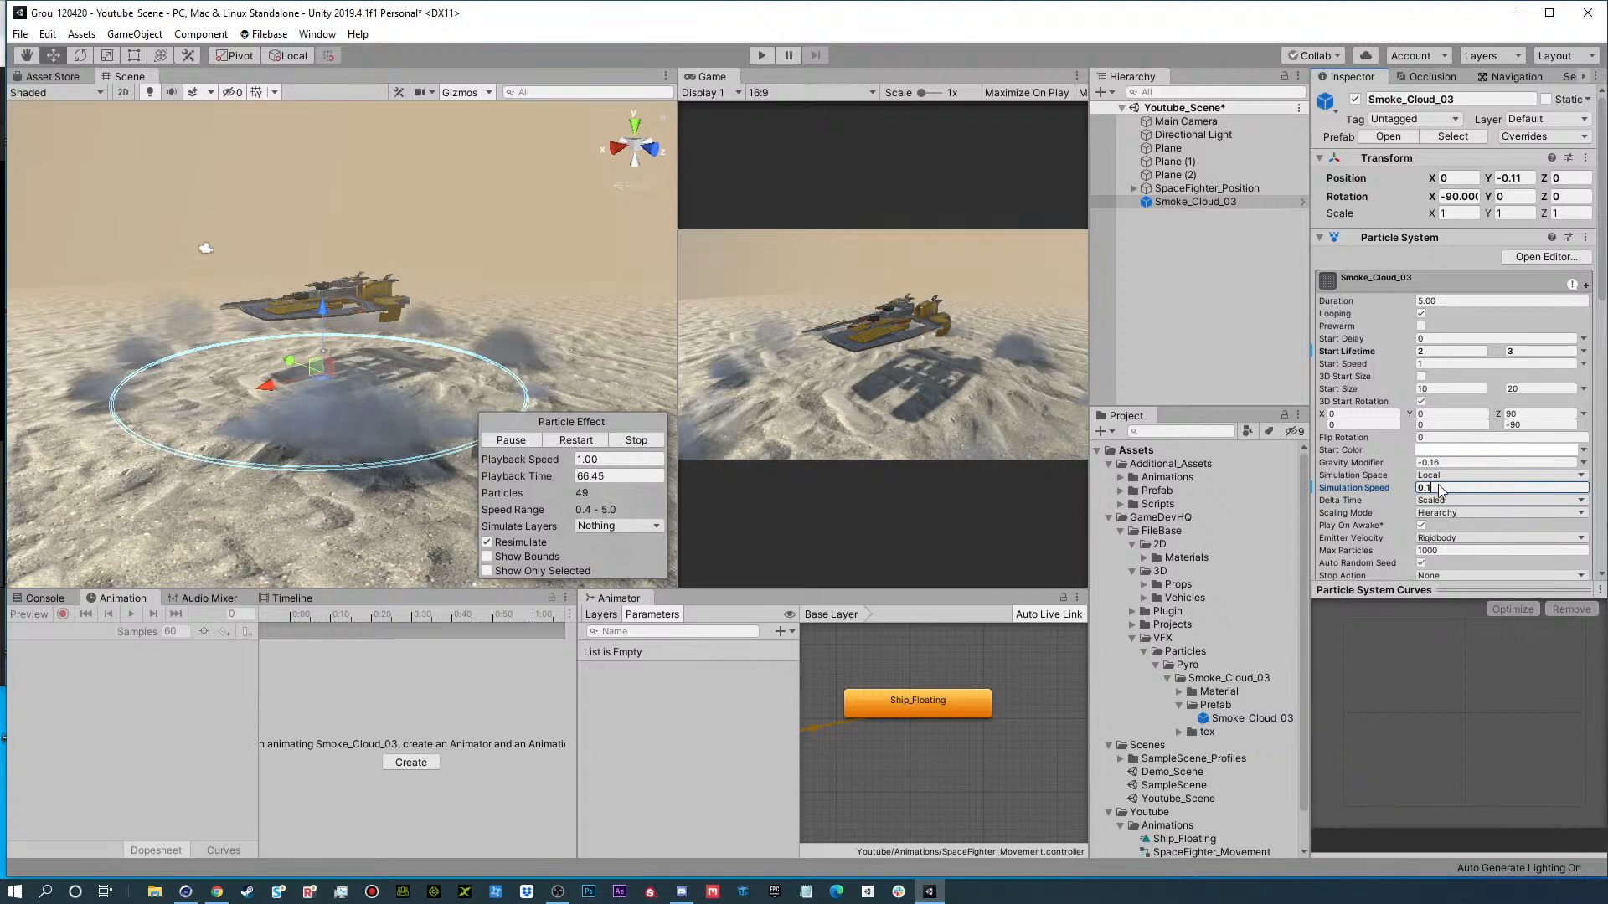
text(5)
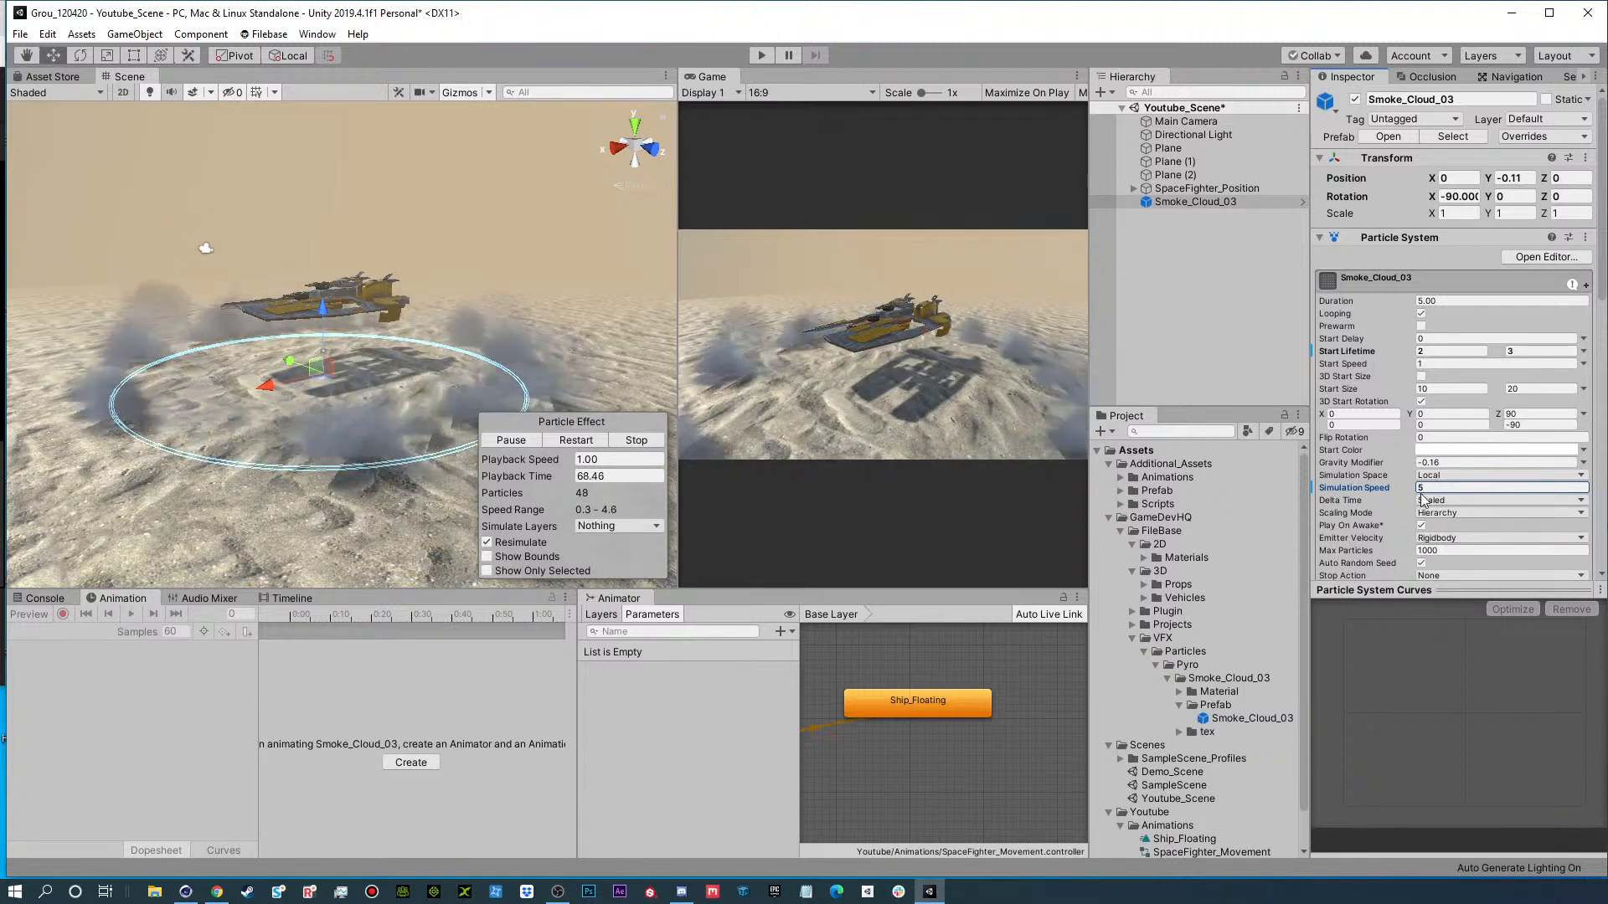
text(3)
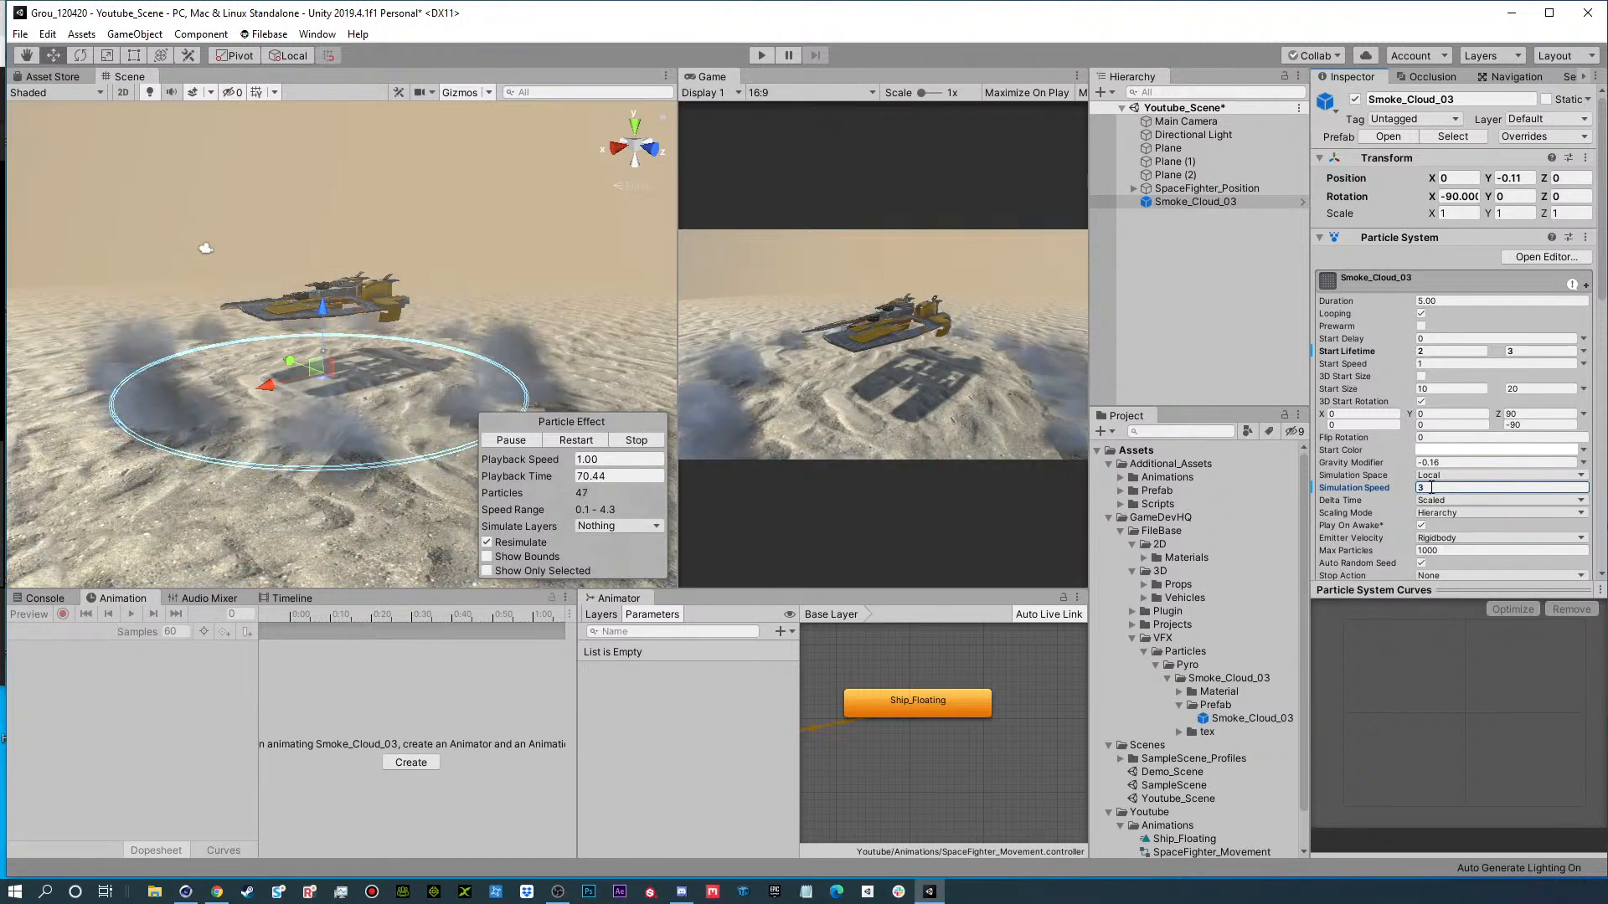
mouse_move(521, 373)
alt+mouse_down()
mouse_move(848, 313)
mouse_move(973, 355)
mouse_move(496, 356)
alt+mouse_up()
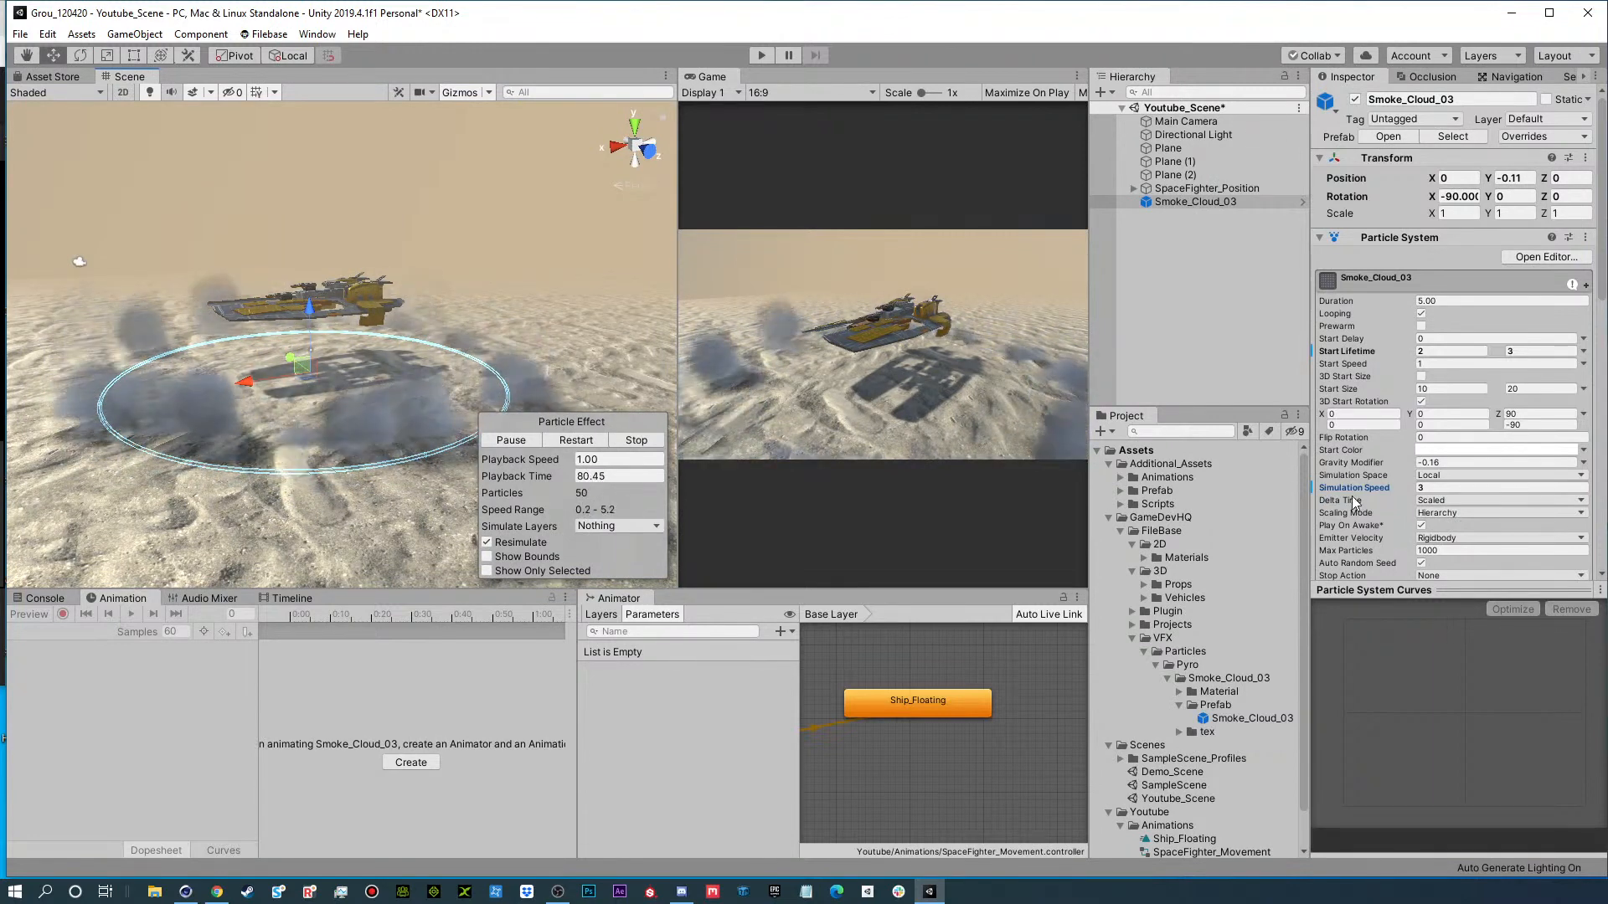
Edit Smoke_Cloud_03's Color over Lifetime gradient to keep one middle alpha key at about 47.6% with an alpha of 136.
scroll(1352, 495, down, 4)
scroll(1359, 469, down, 4)
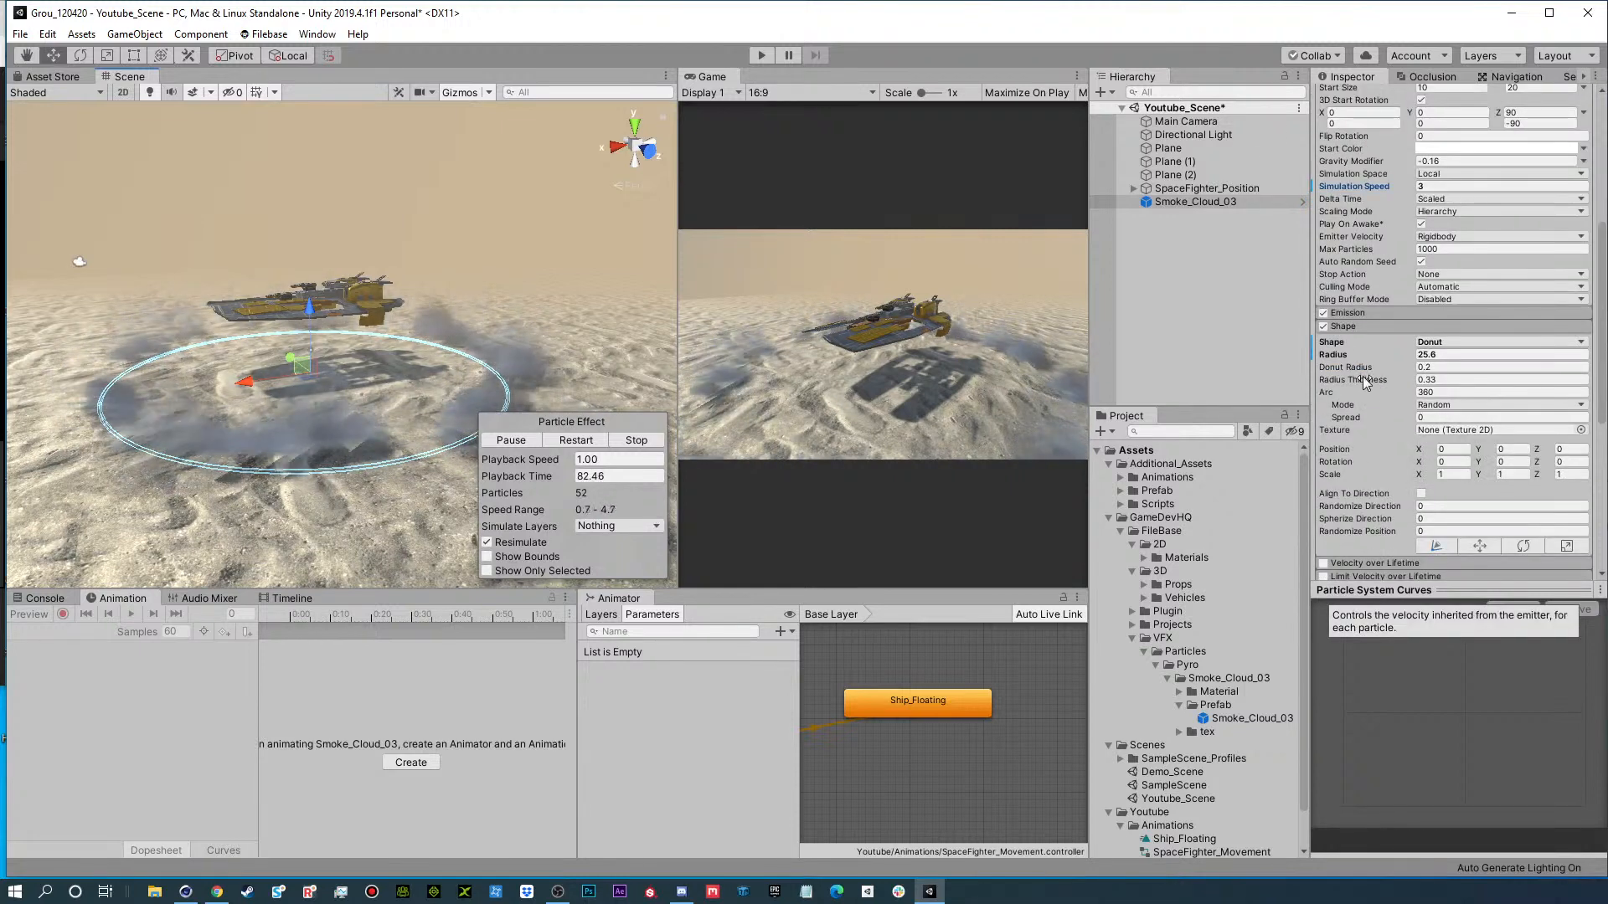
click(1348, 327)
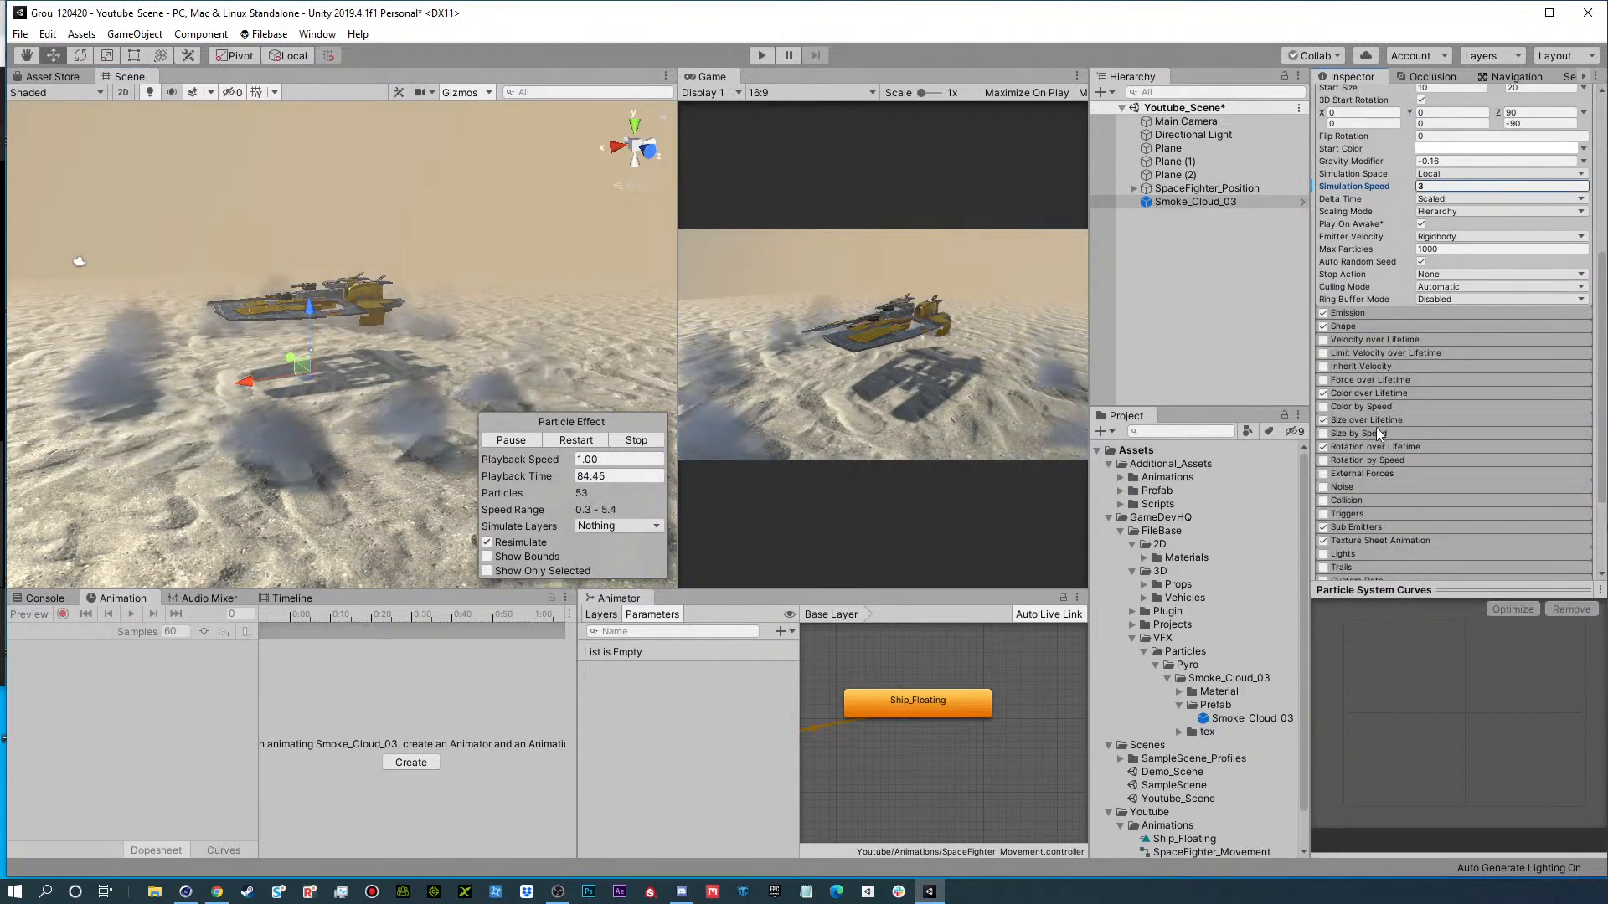
click(1379, 393)
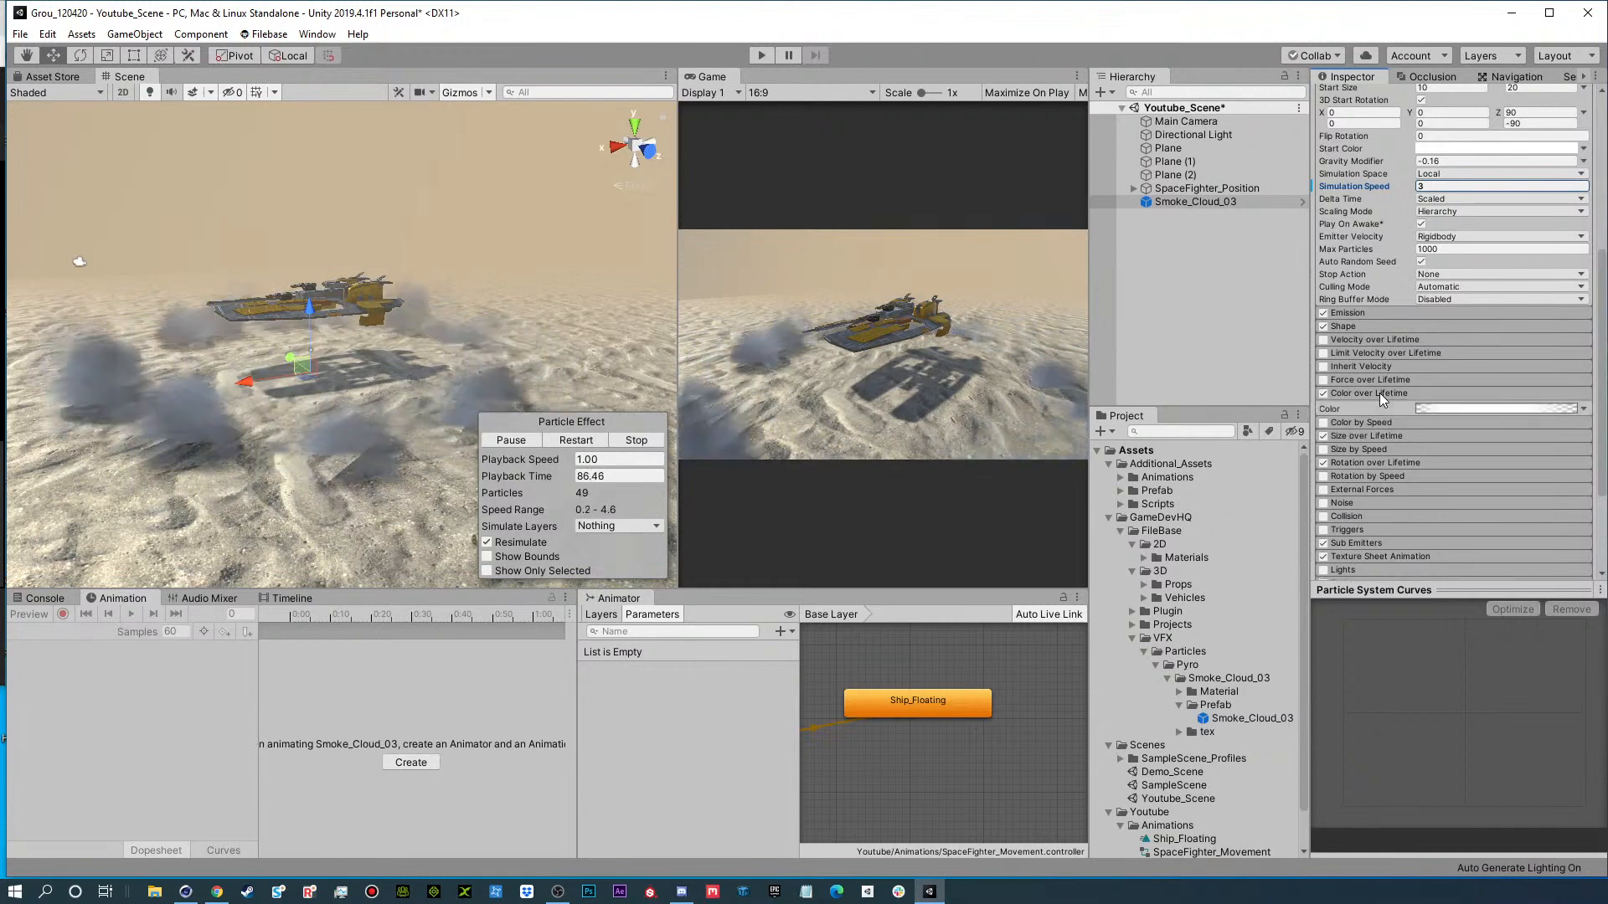
click(1487, 410)
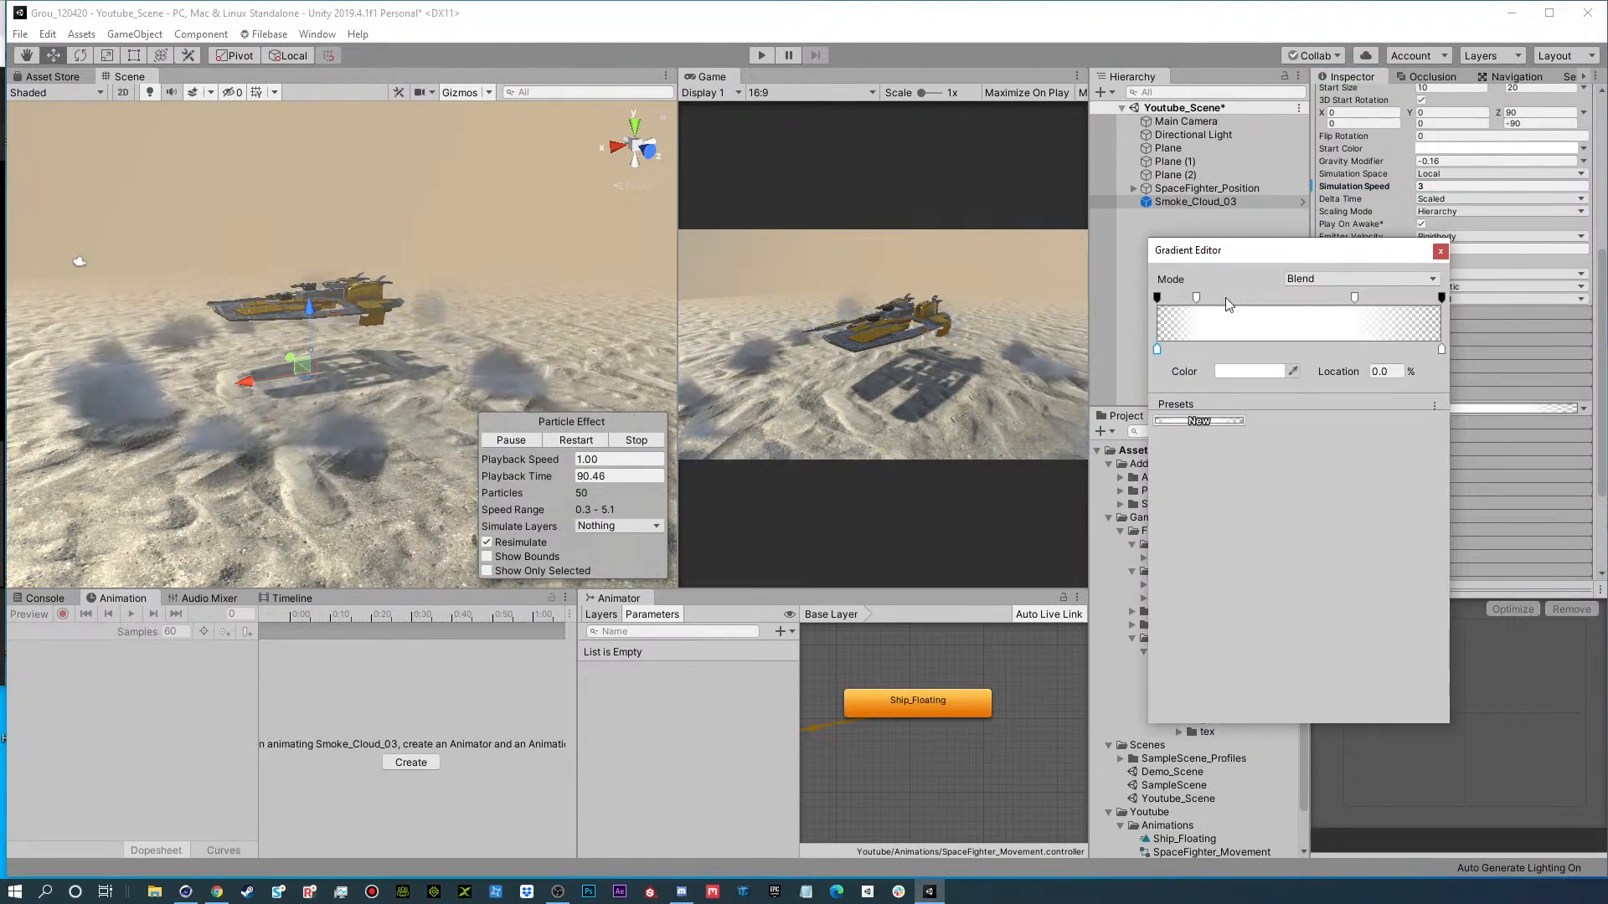
click(1440, 252)
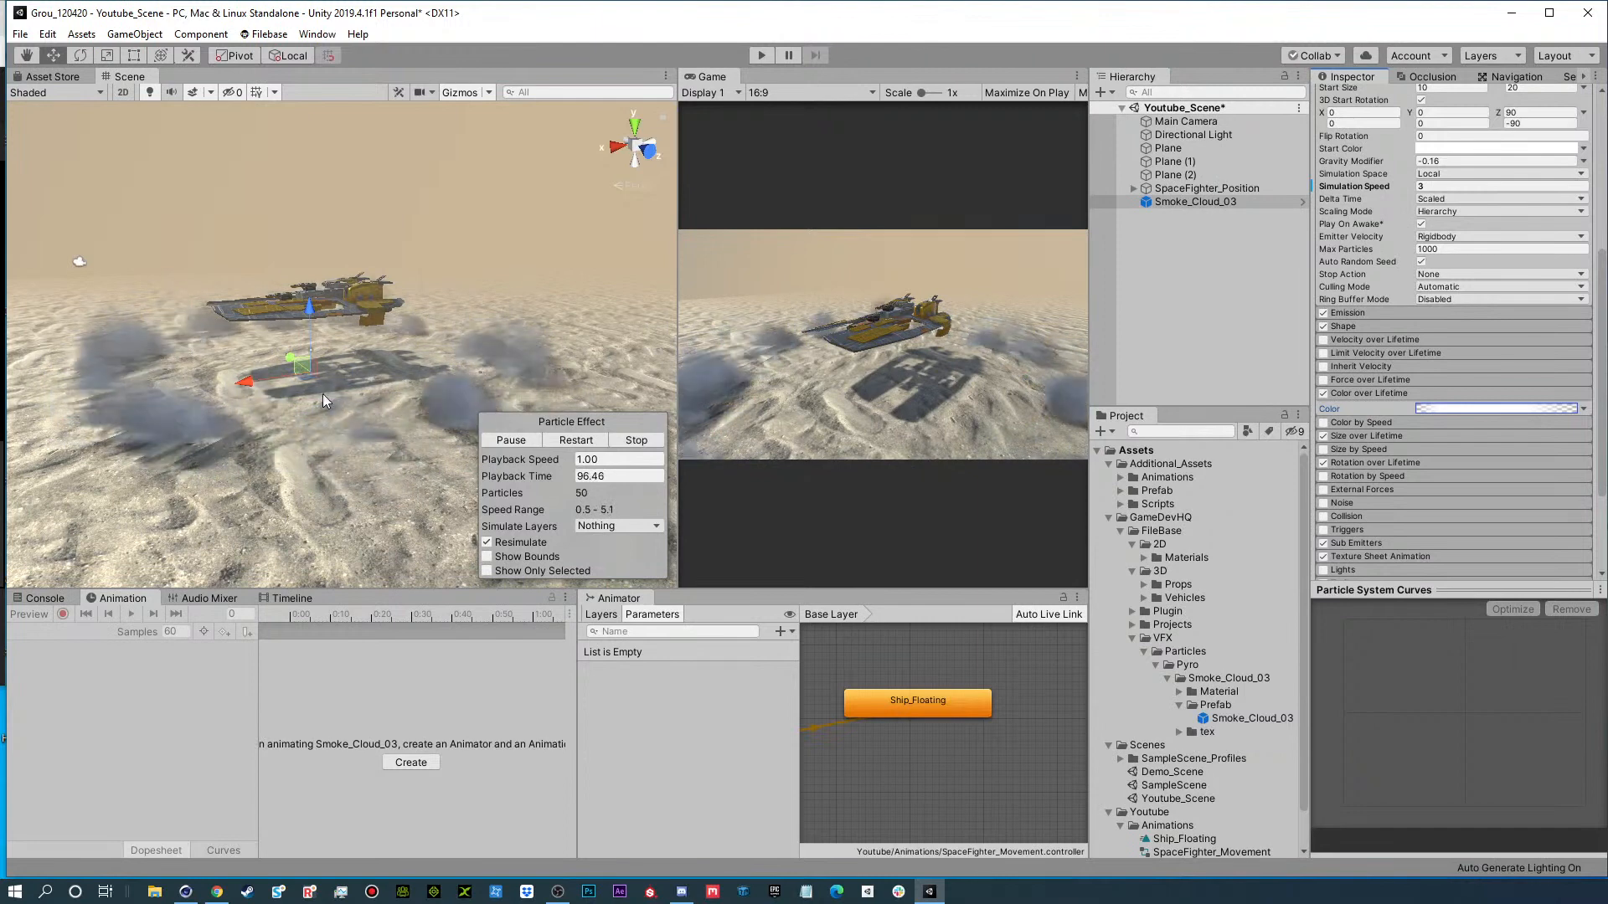
click(1474, 409)
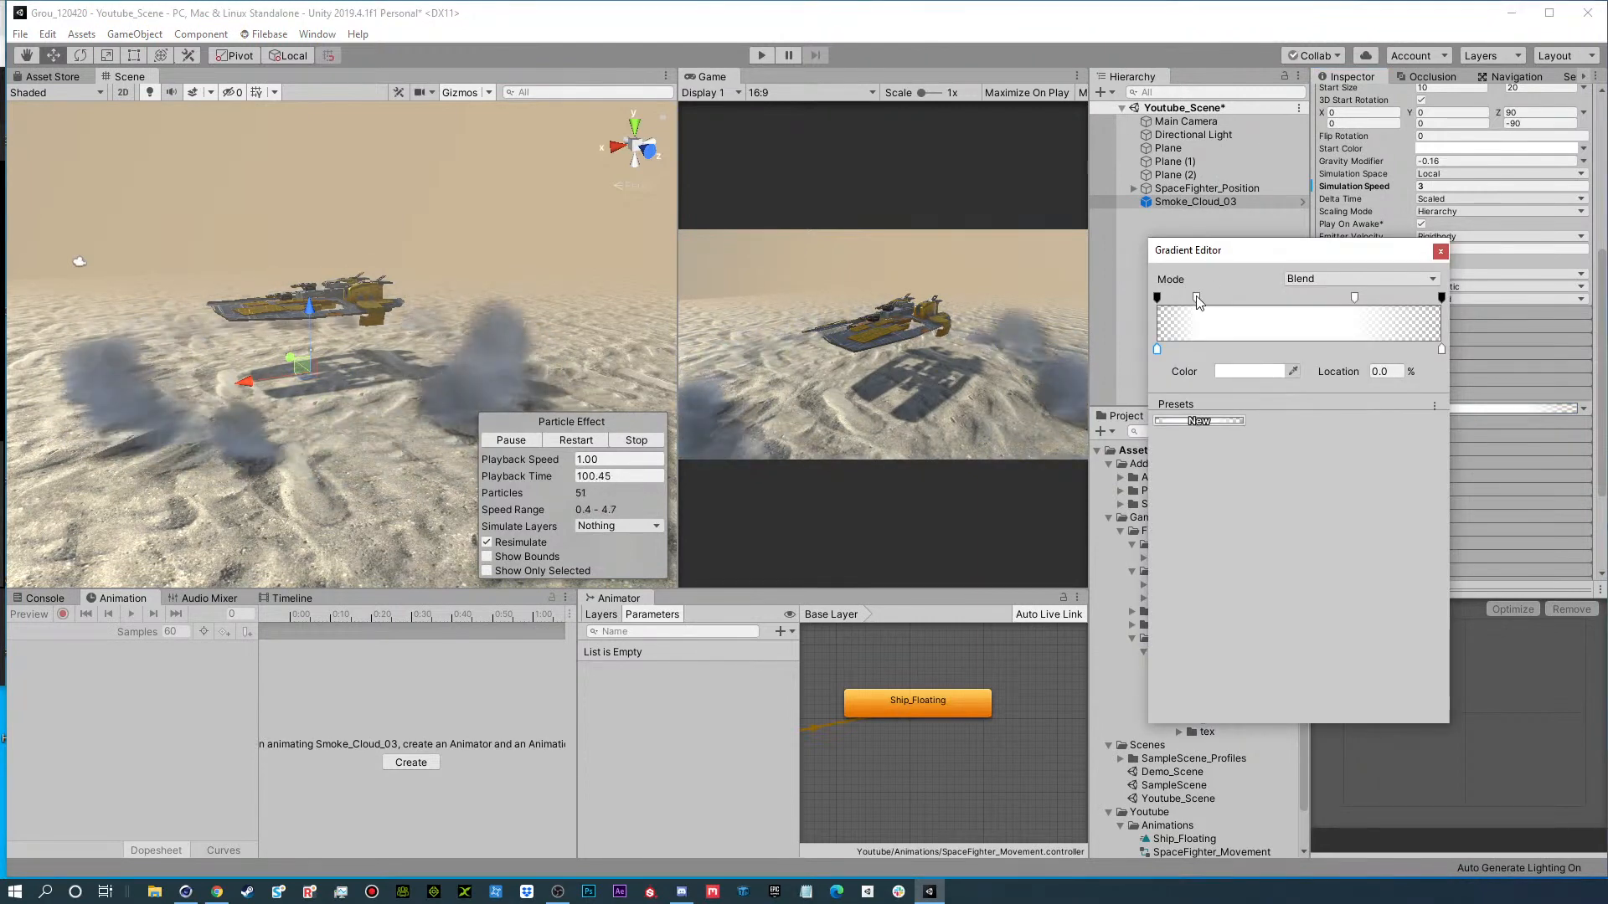
drag(1198, 298, 1253, 295)
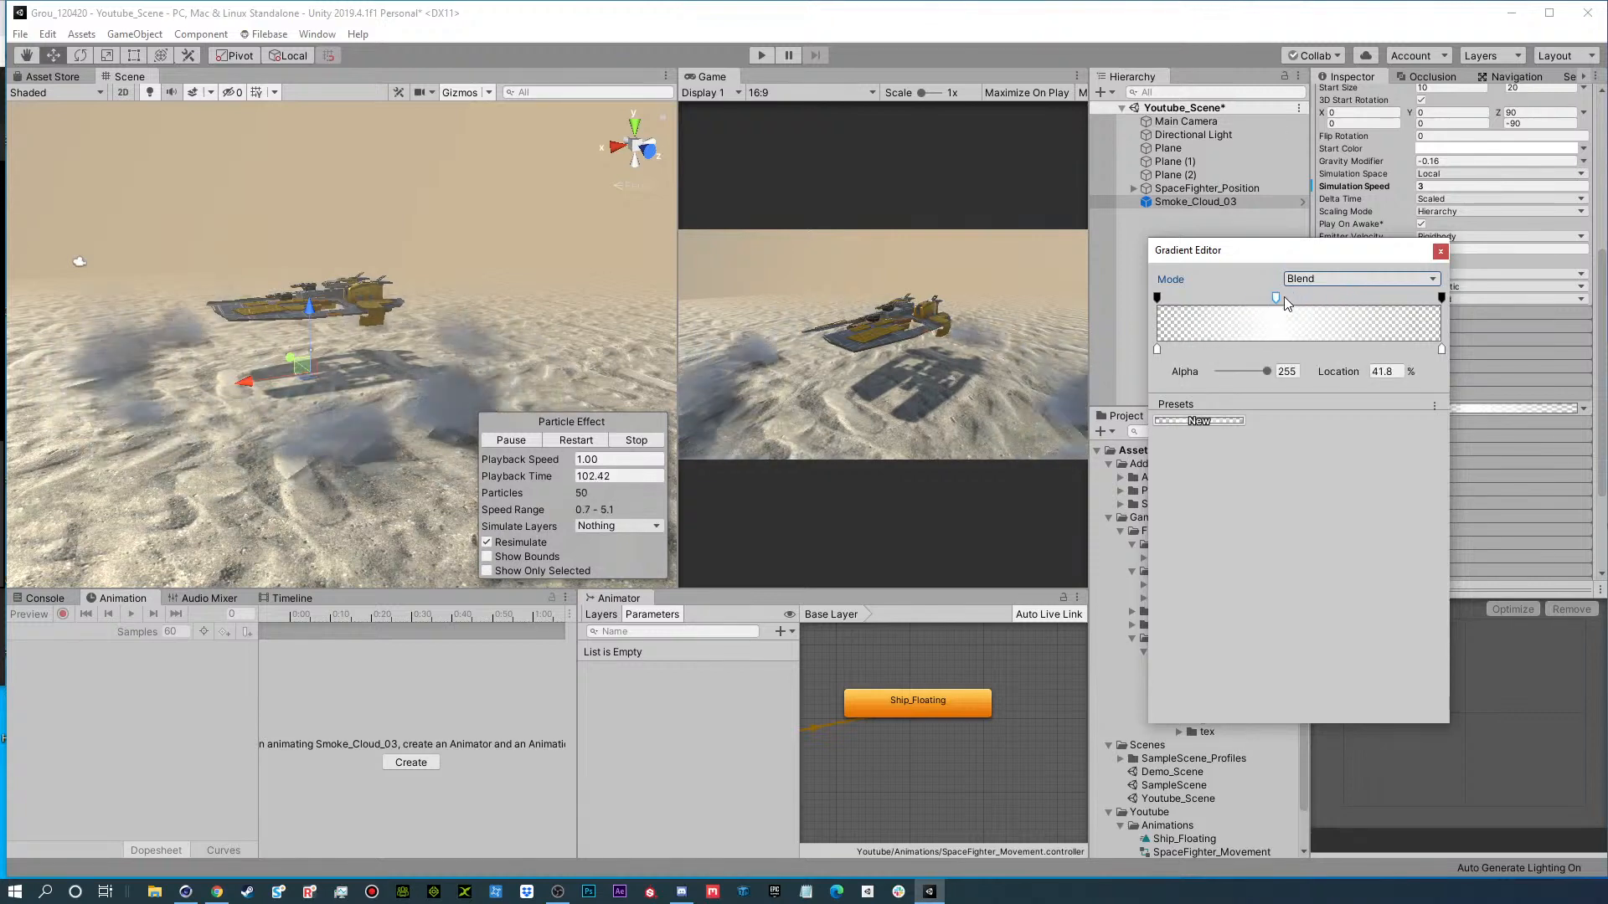
click(1284, 296)
drag(1259, 370, 1245, 377)
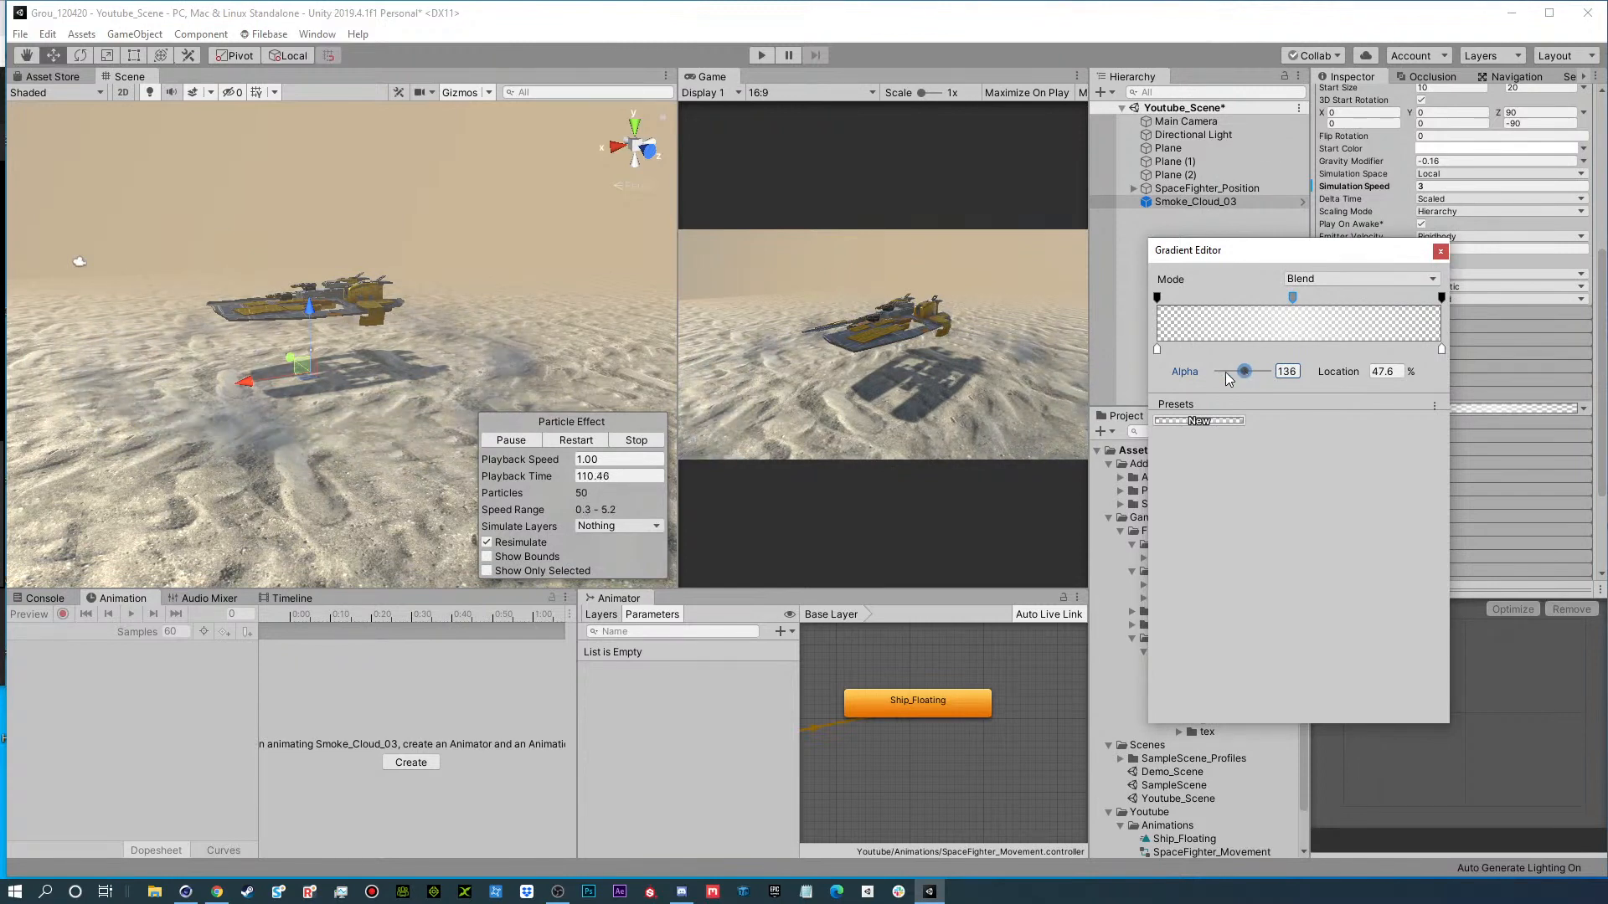
click(1441, 252)
Set Smoke_Cloud_03's Gravity Modifier to -0.3, check the ring from another angle, and save the scene.
scroll(1398, 444, up, 4)
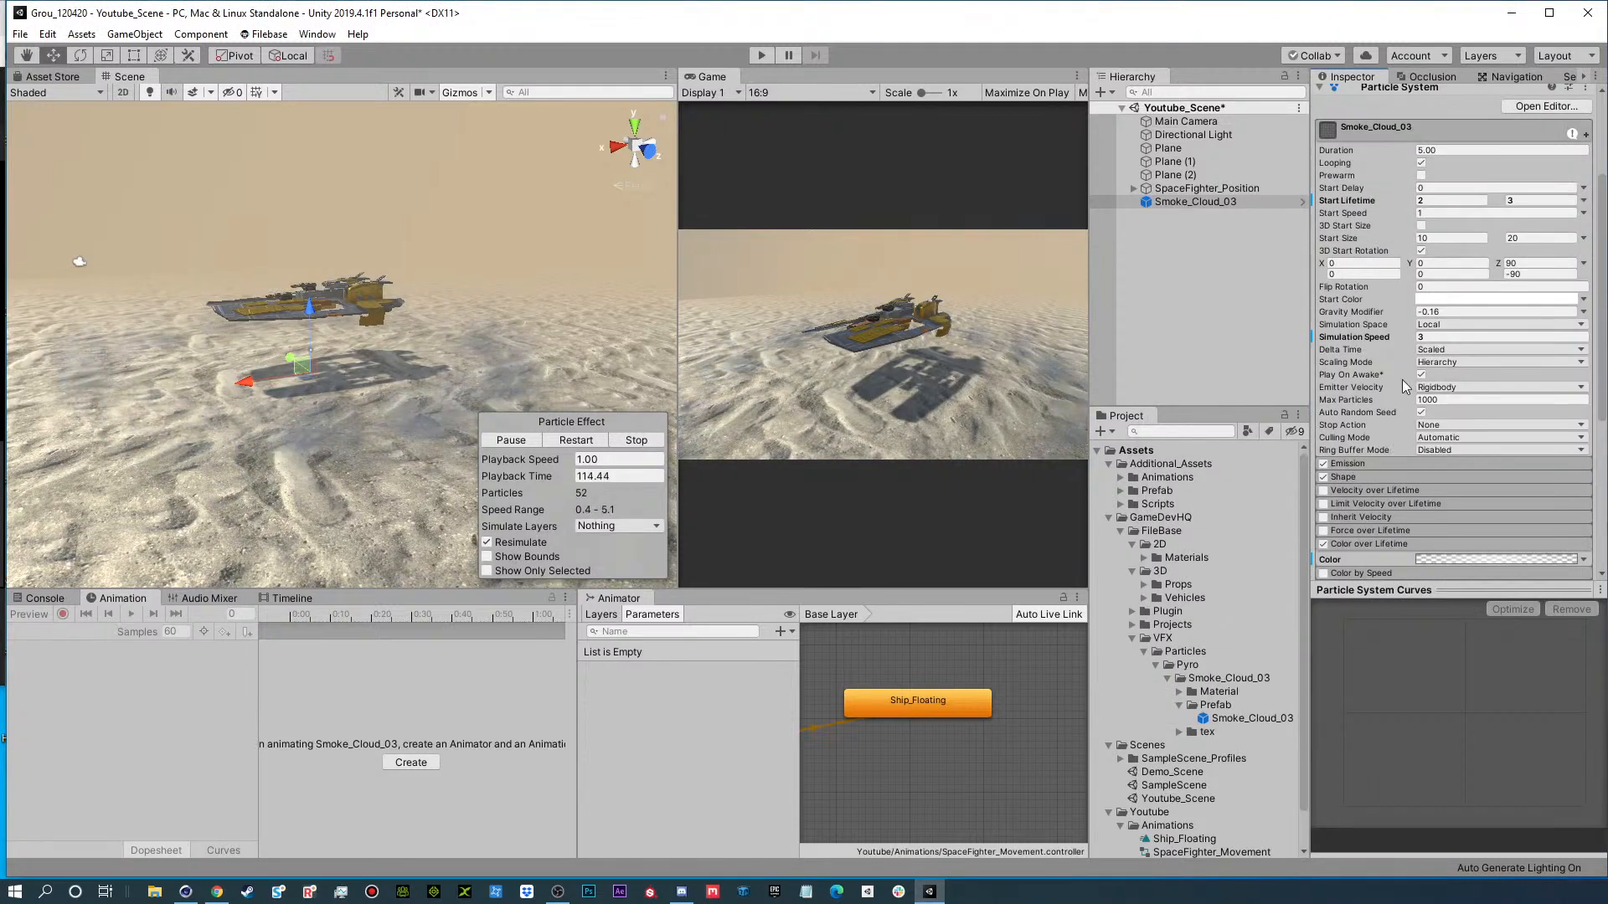
drag(1407, 315, 1390, 315)
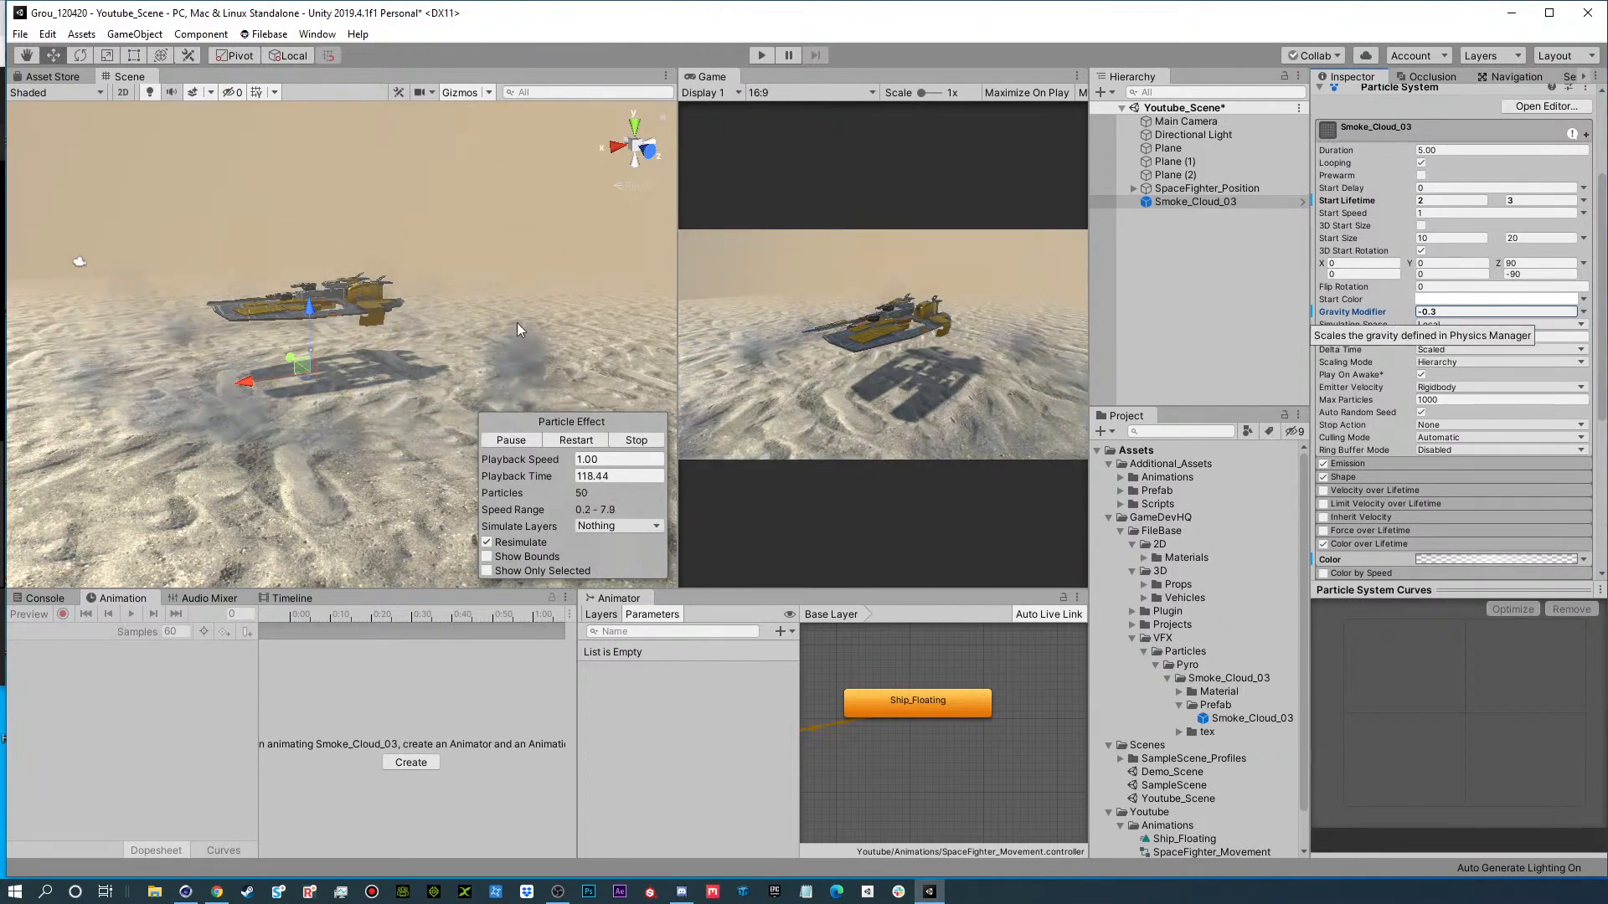
alt+drag(260, 346, 396, 279)
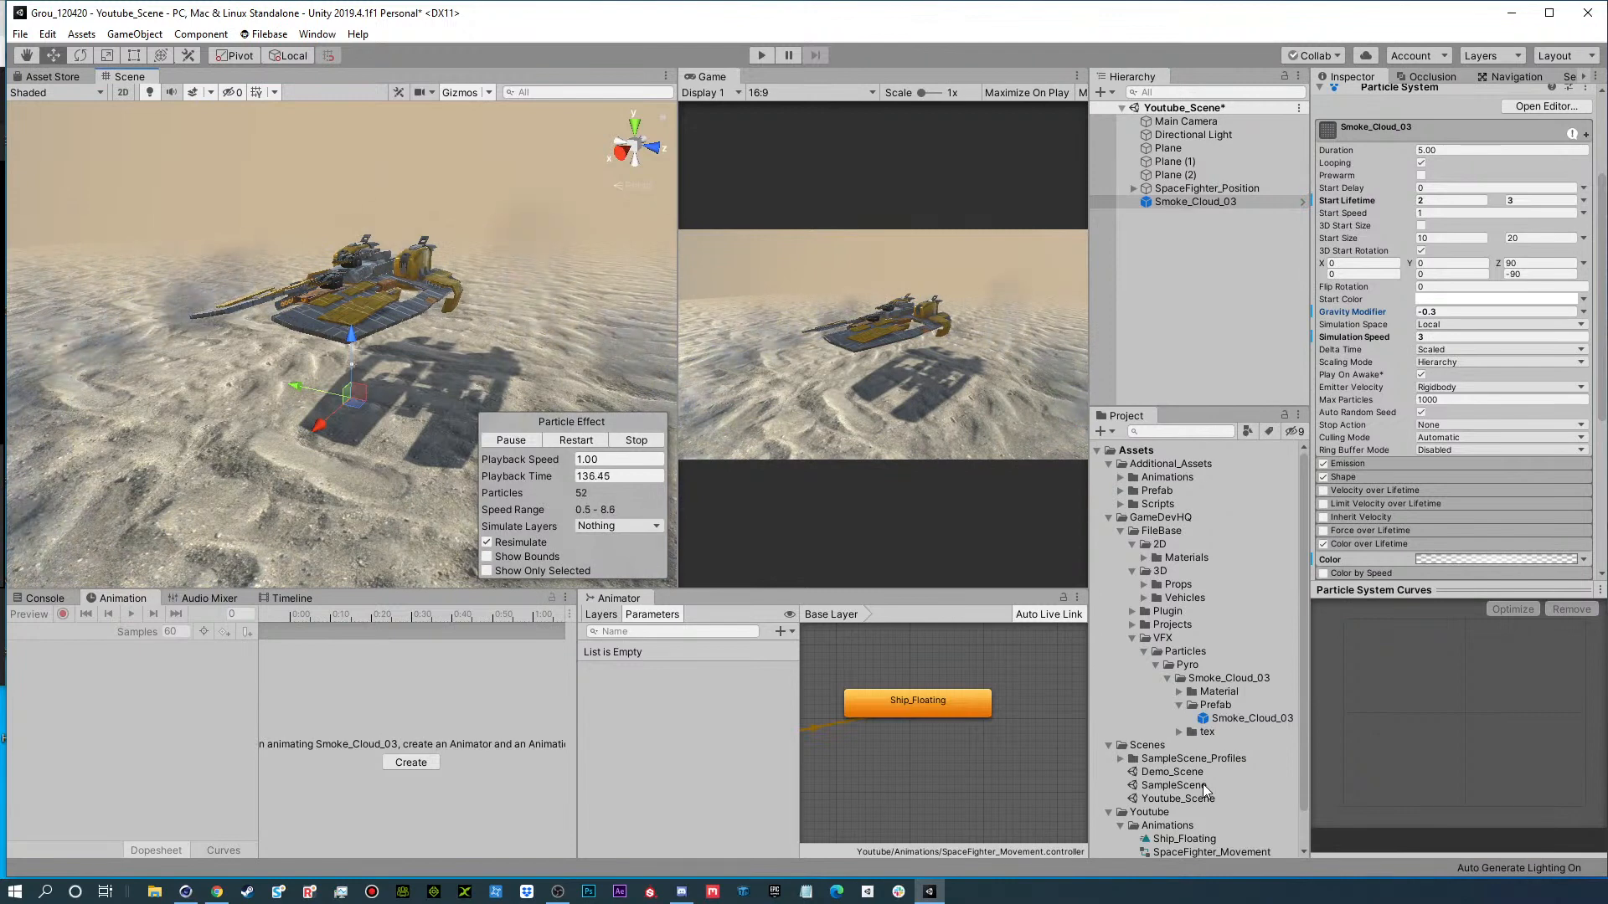
key(ctrl+s)
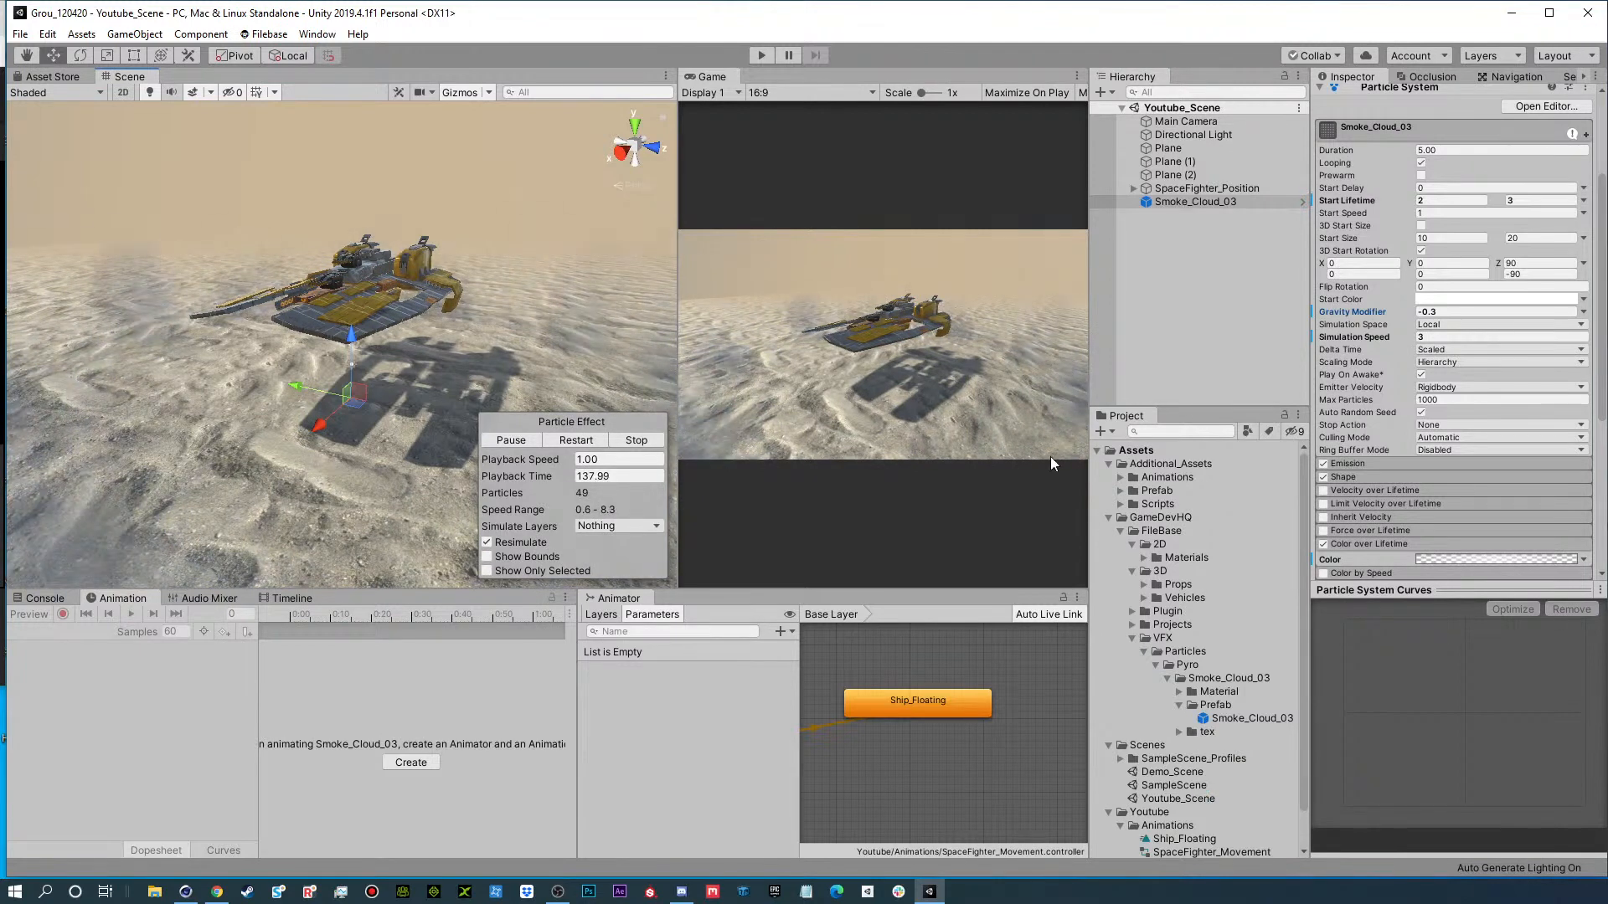
Open SampleScene and play it to review its dust effect around the ship, and return to Youtube_Scene.
scroll(1169, 813, down, 2)
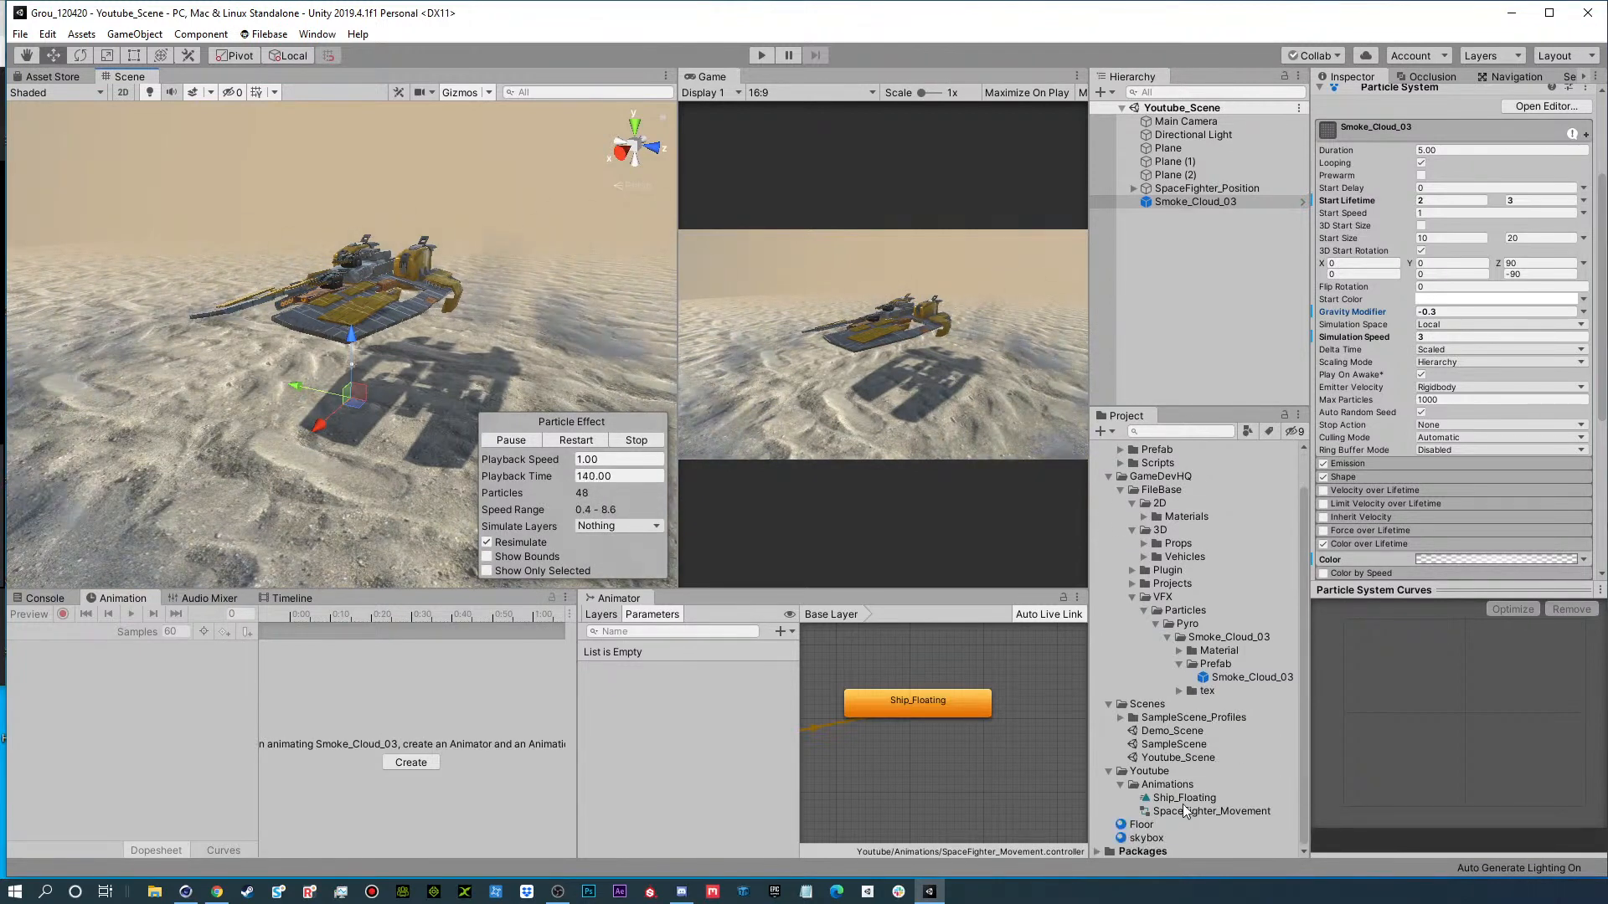
double_click(1166, 745)
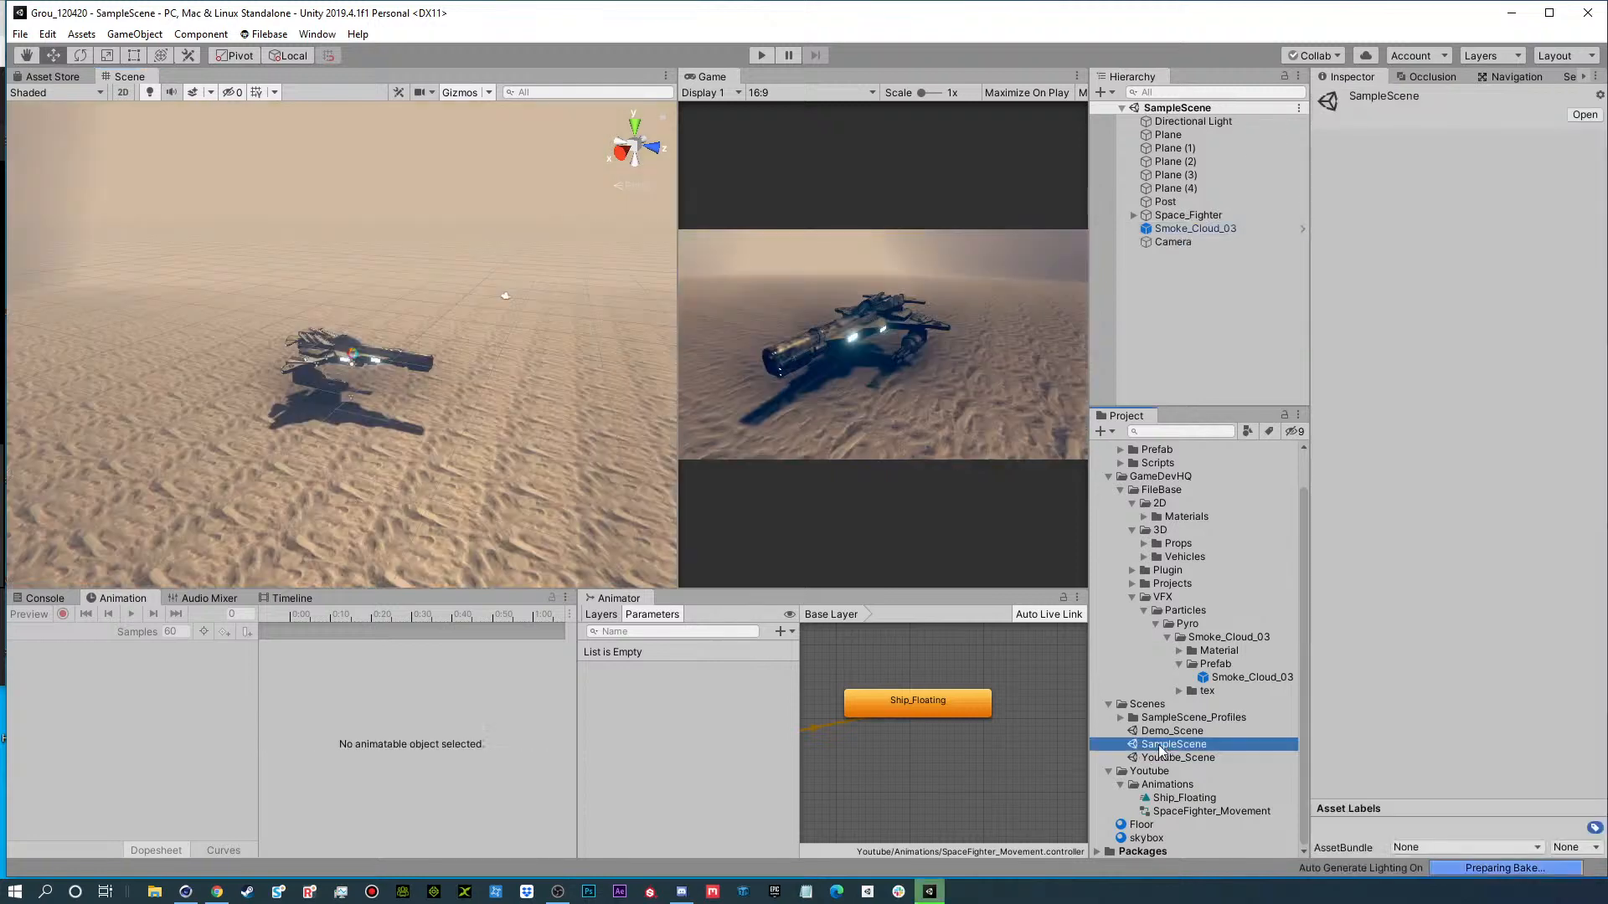
click(758, 56)
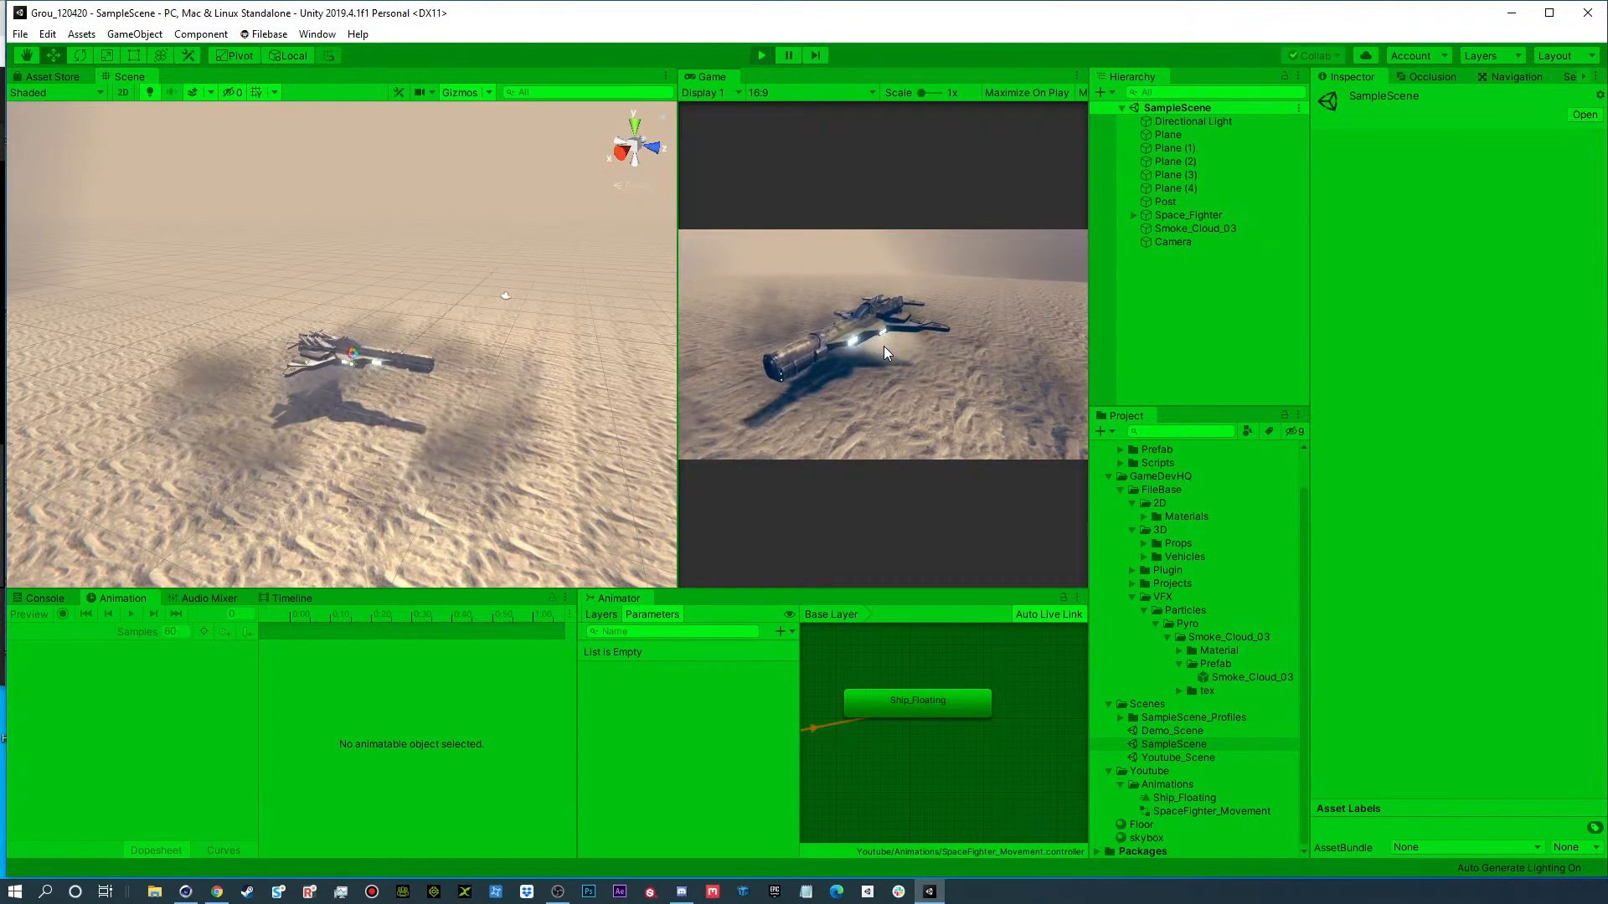
click(763, 56)
click(318, 33)
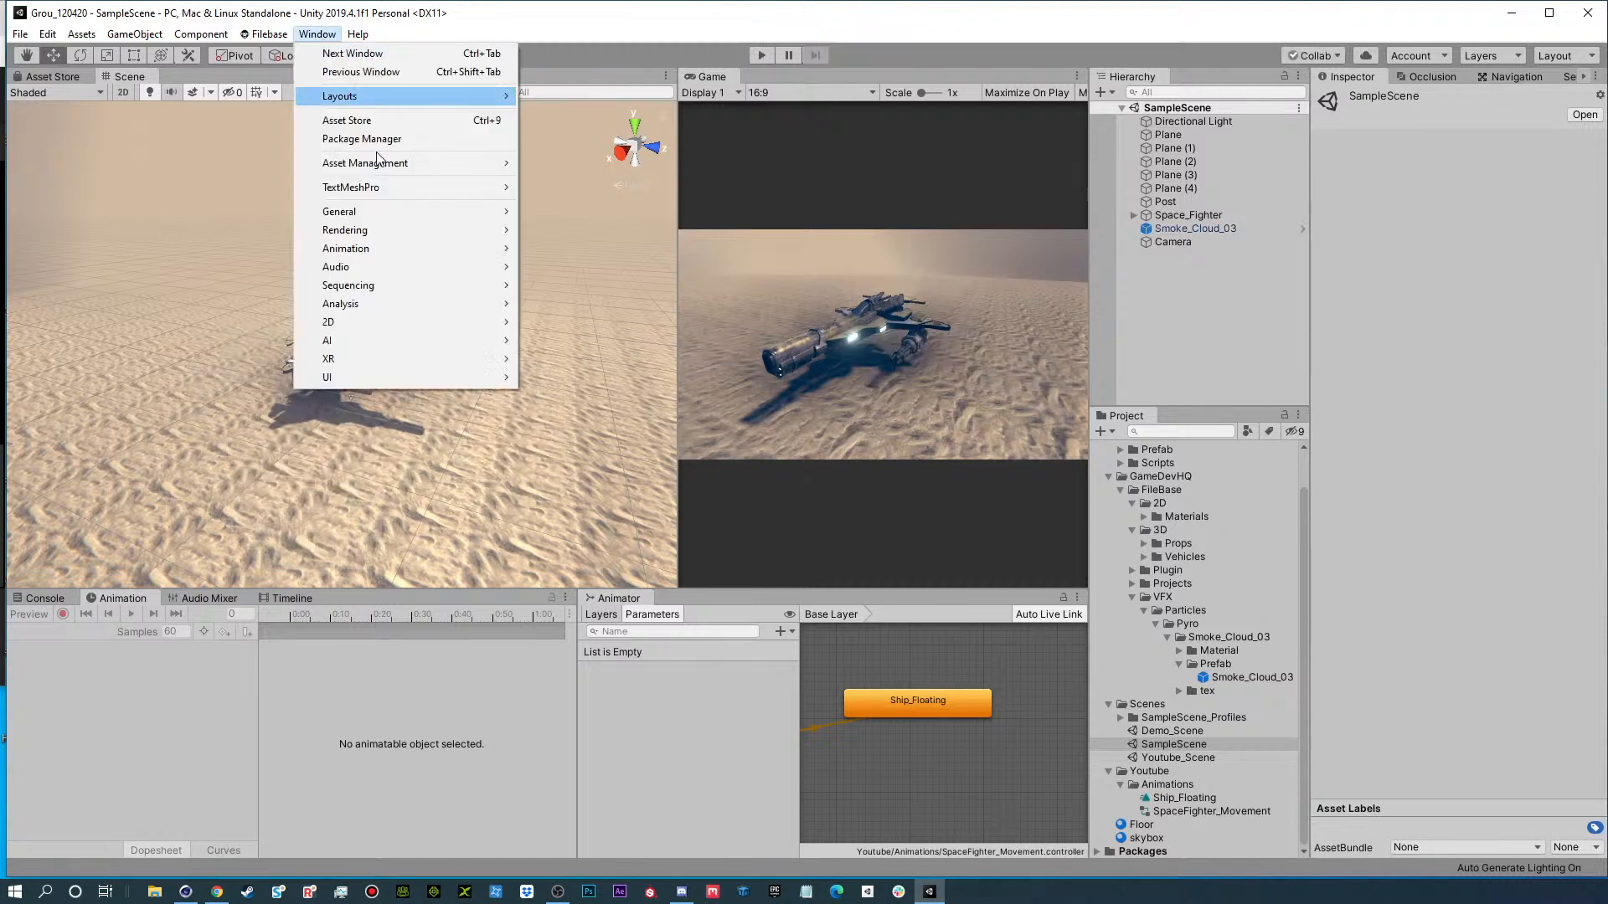
click(888, 302)
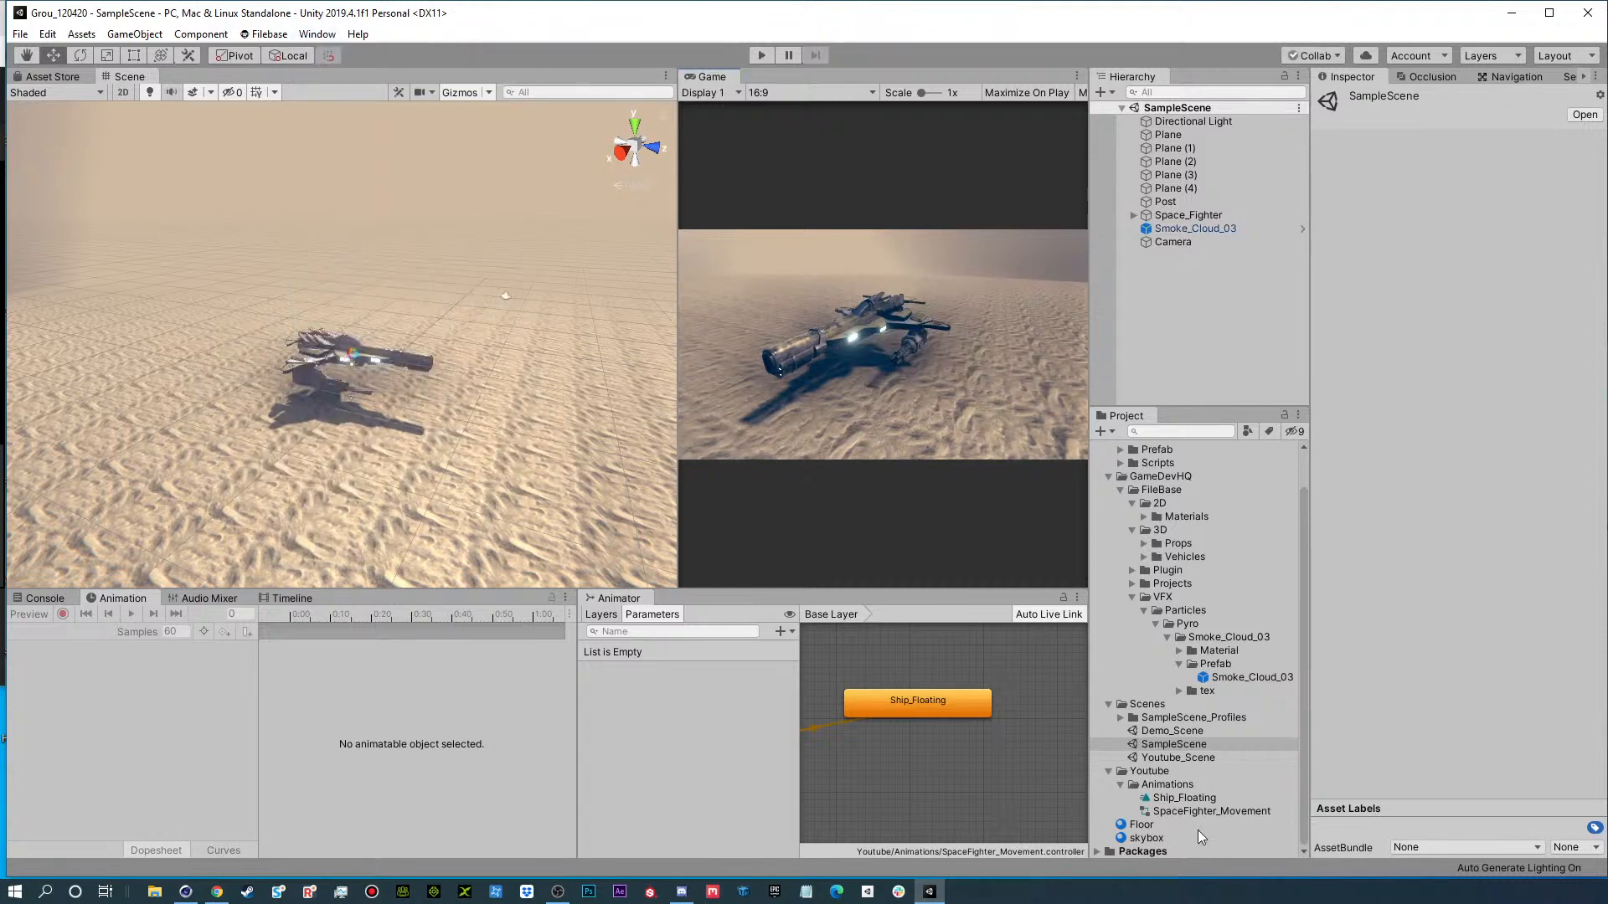
double_click(1164, 756)
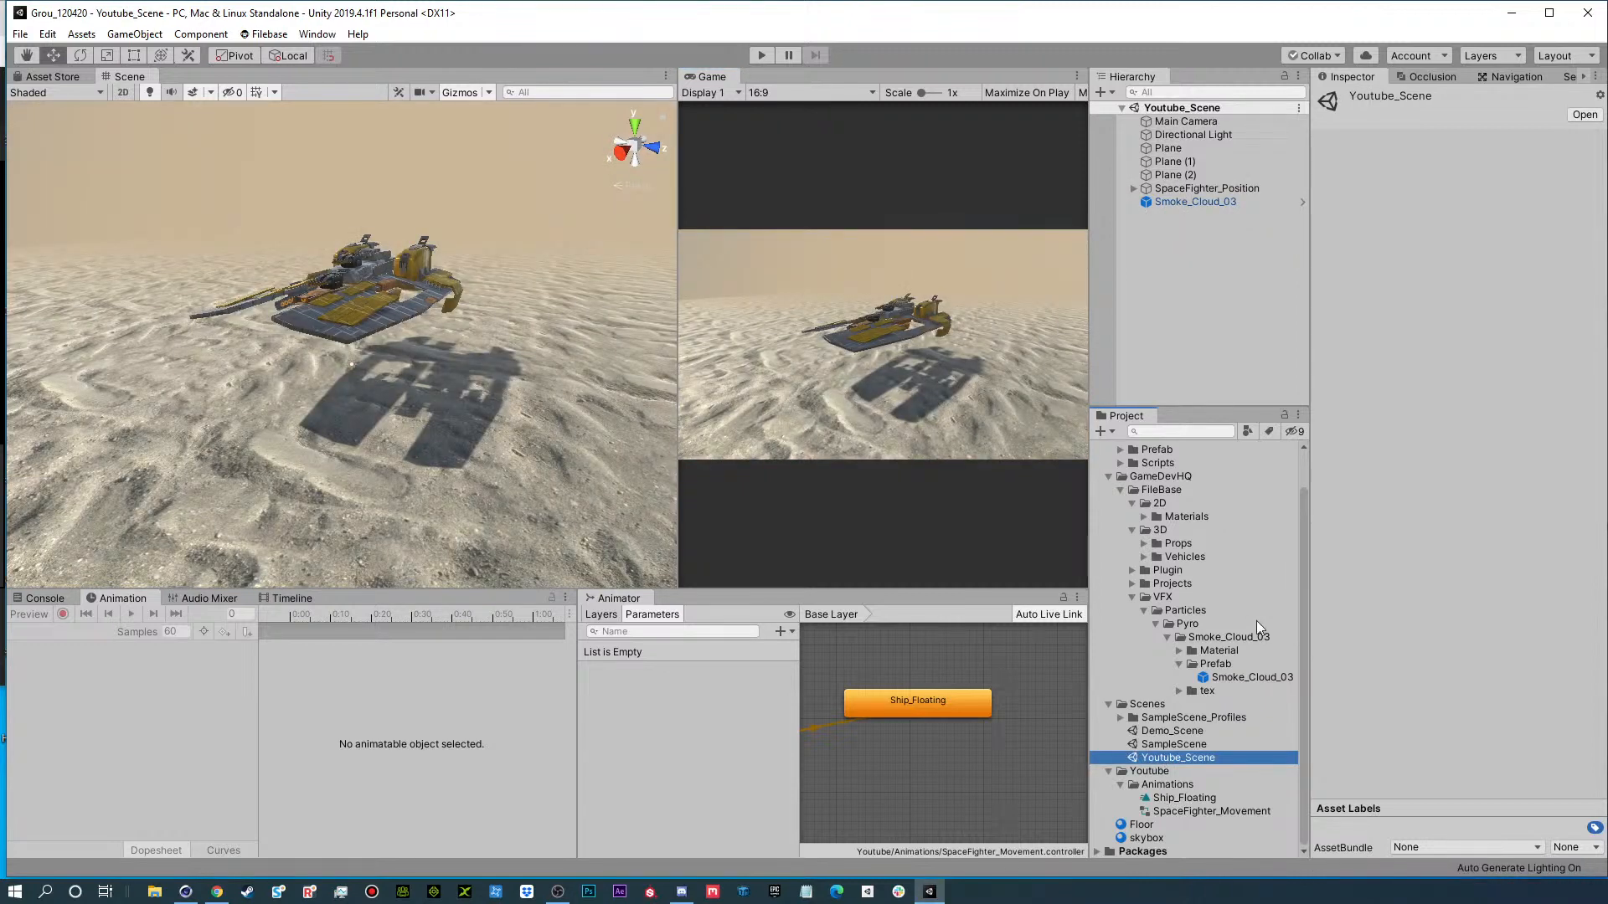
Duplicate the Smoke_Cloud_03 prefab as Smoke_Cloud_03_Under_Jet and add the copy to the scene.
click(1238, 679)
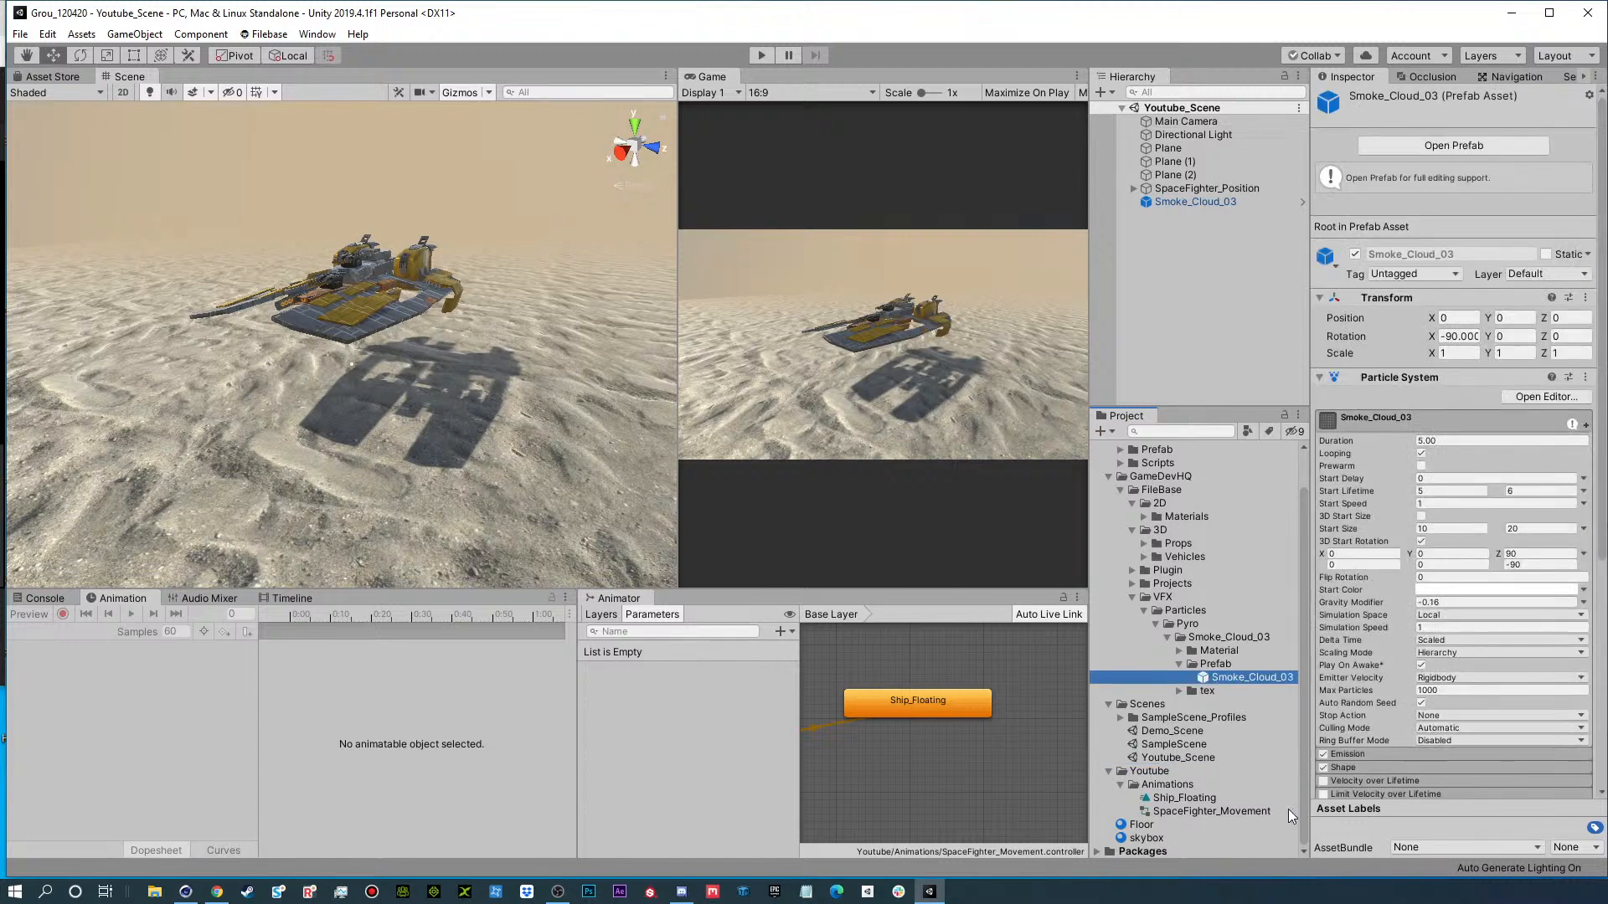
key(ctrl+d)
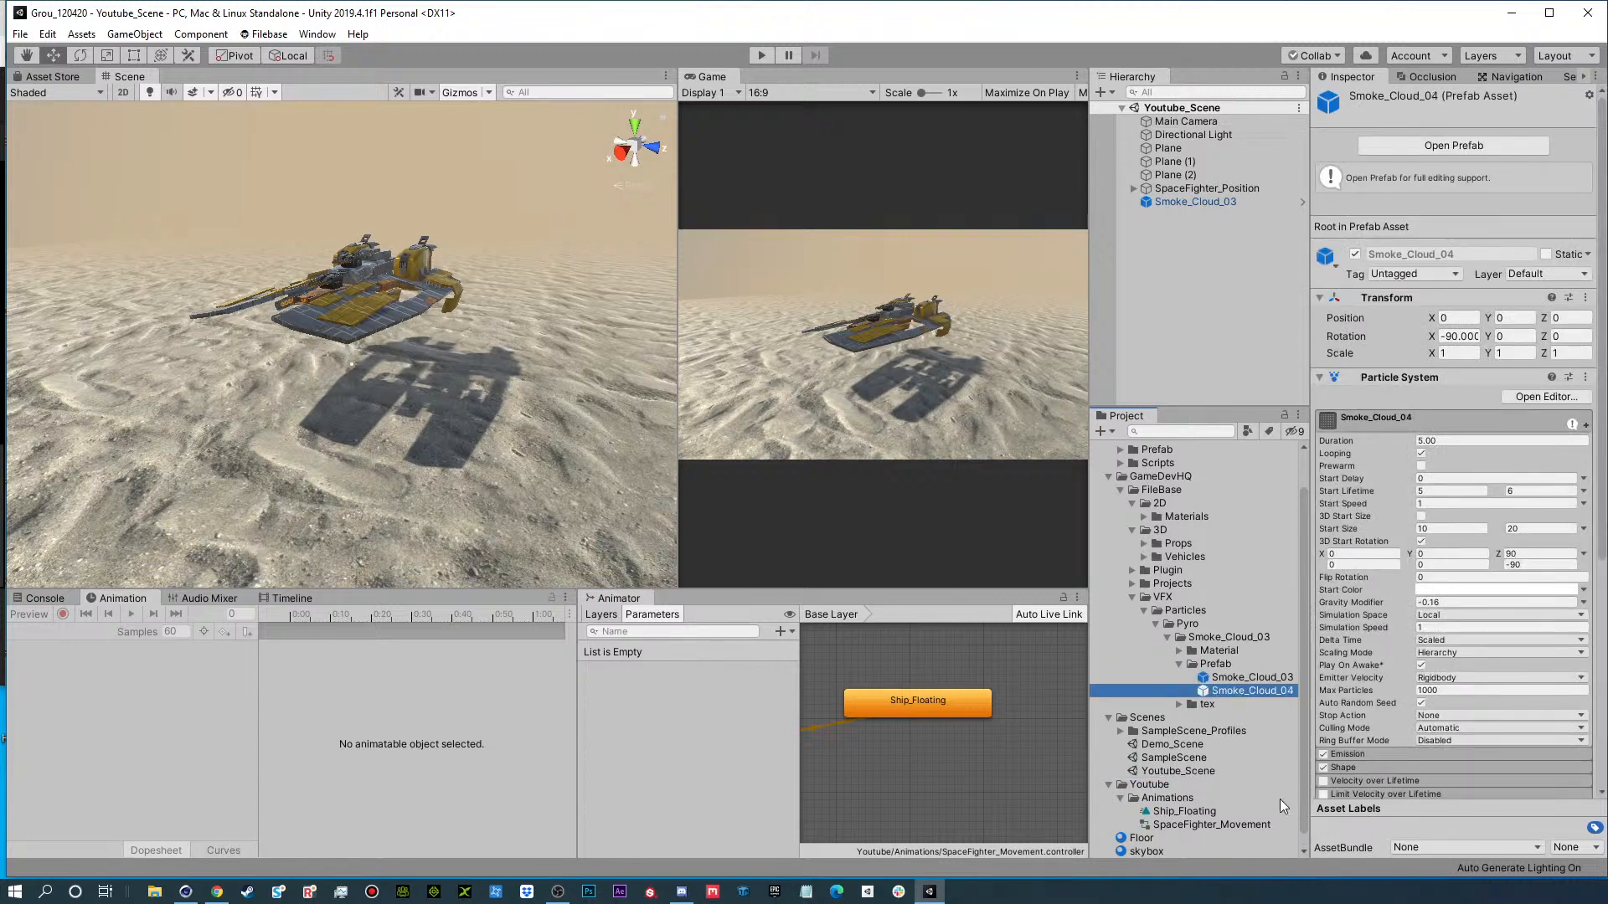
click(1257, 690)
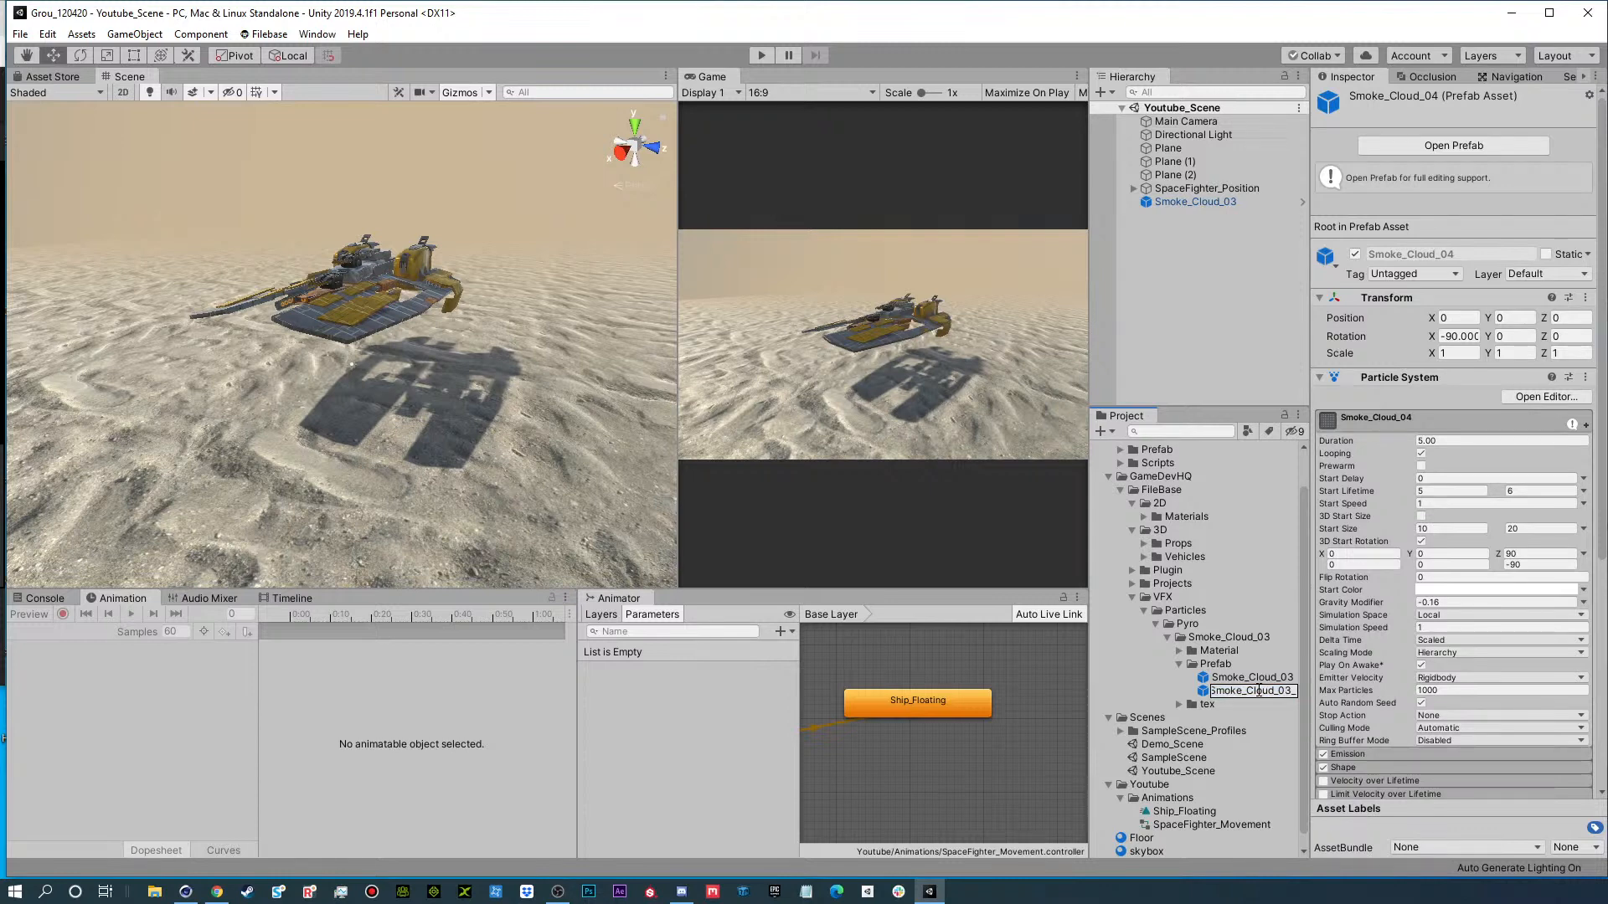
key(Return)
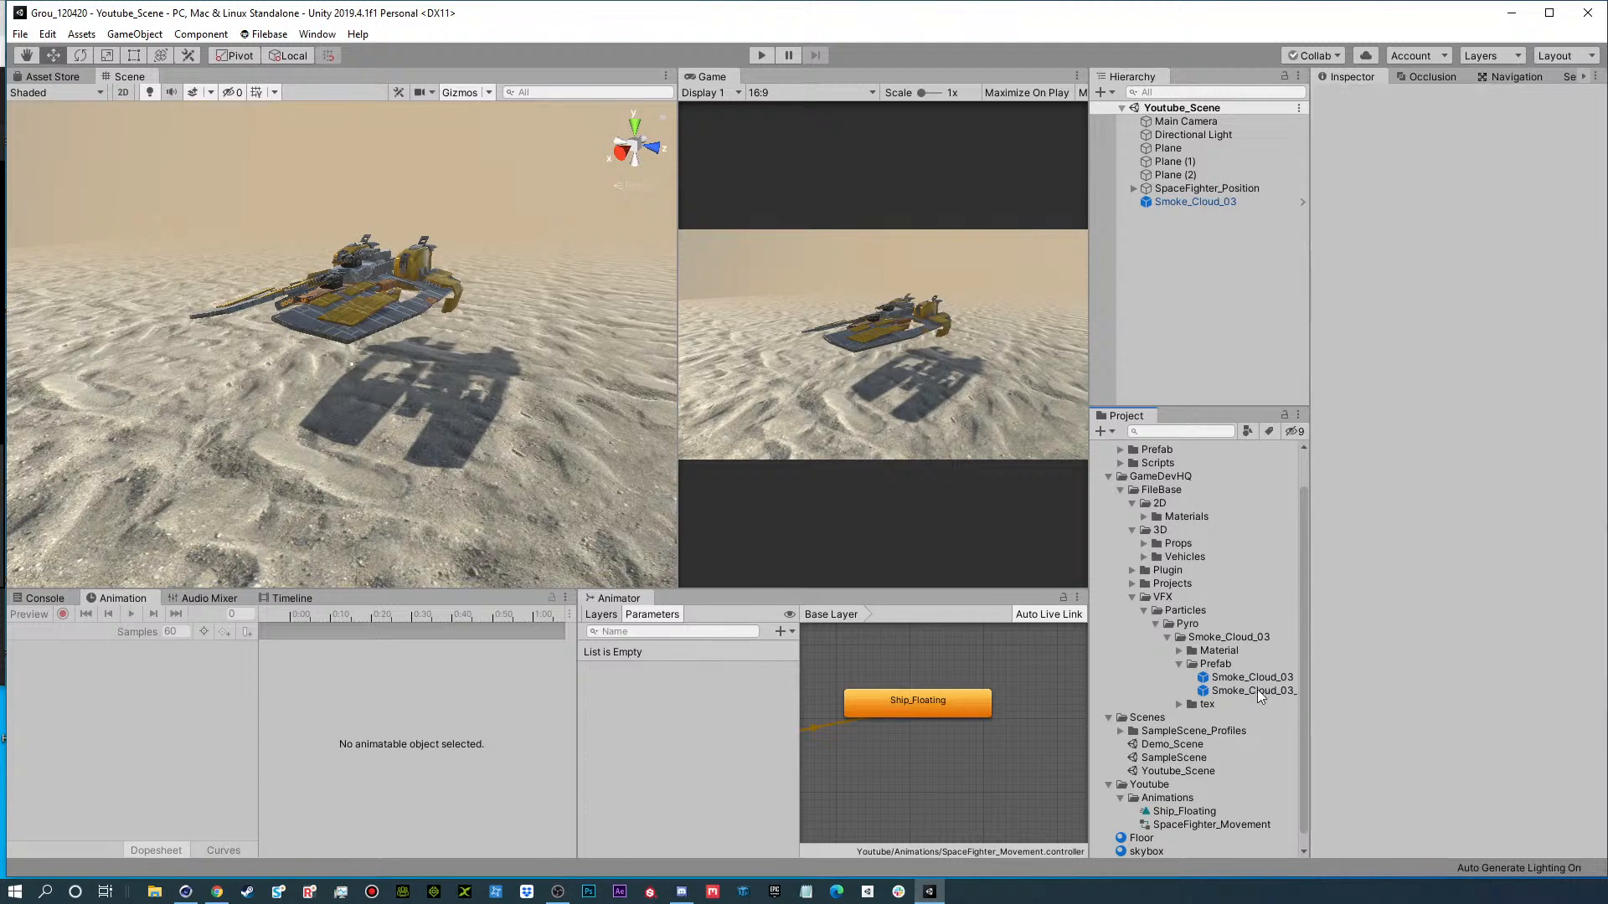
drag(1254, 690, 1147, 296)
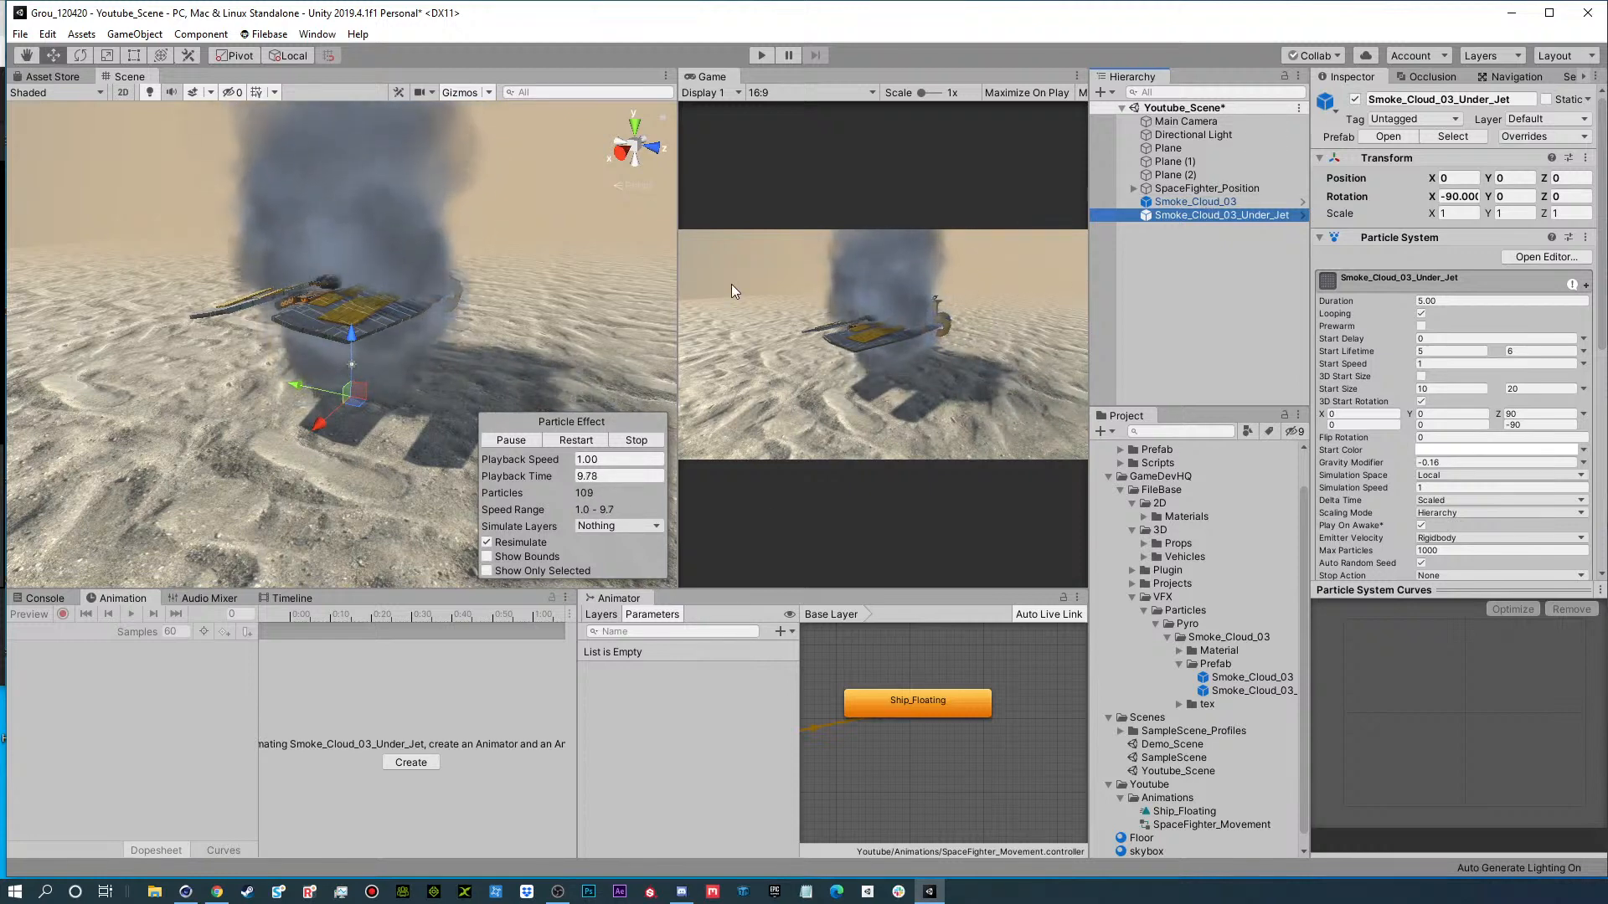
Set Smoke_Cloud_03_Under_Jet's Gravity Modifier to 0 and raise it to about 16.89 on Y.
click(1437, 461)
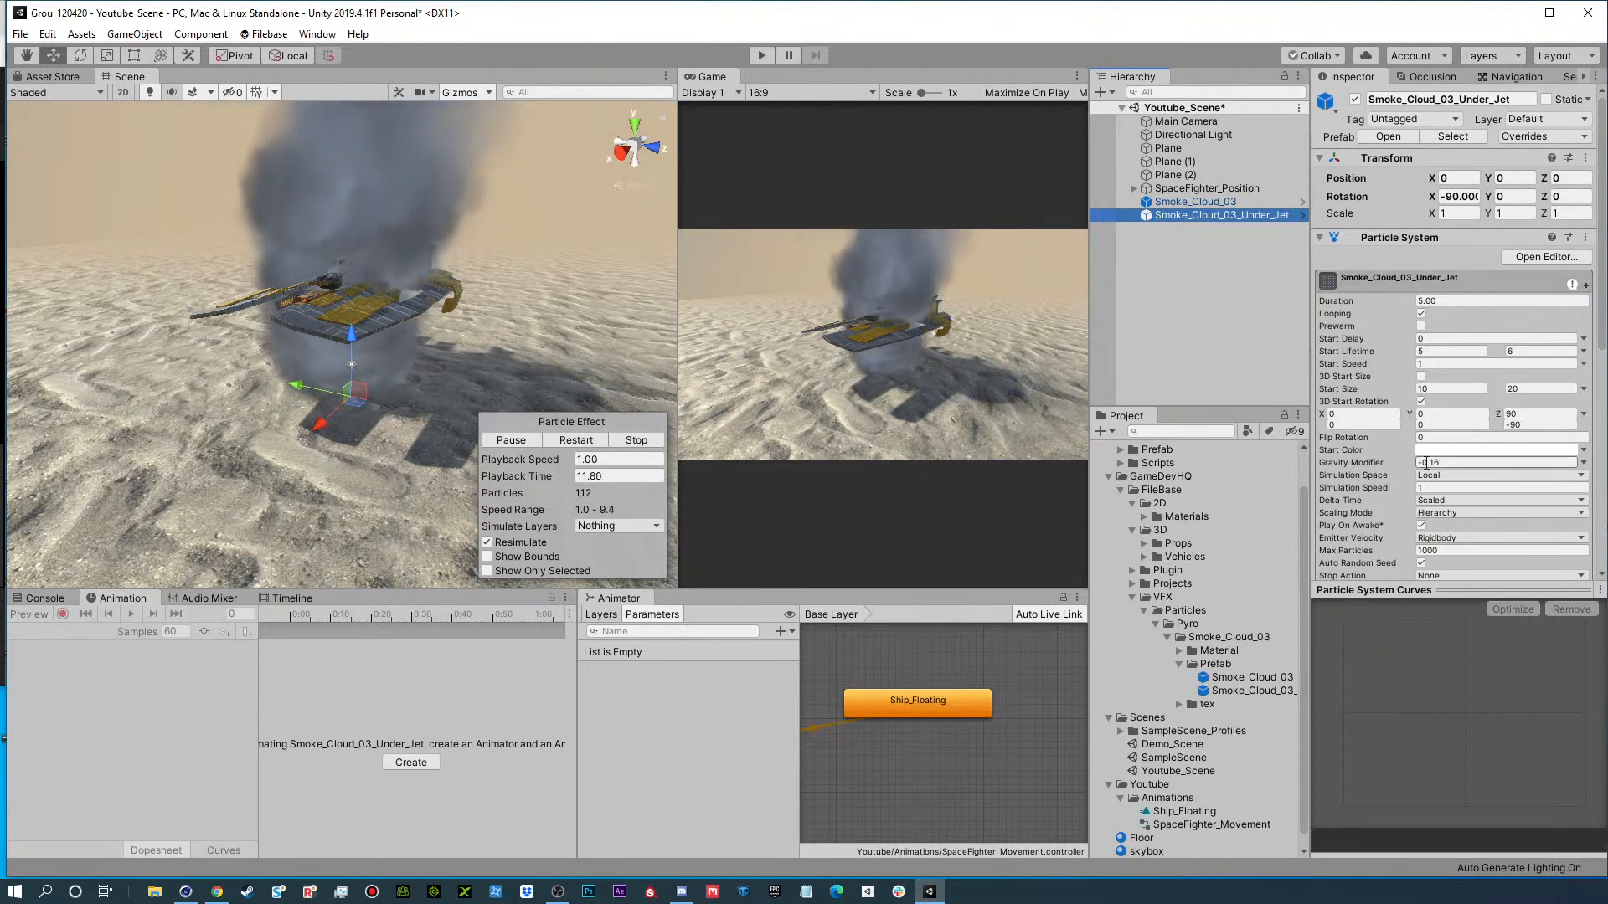
text(0)
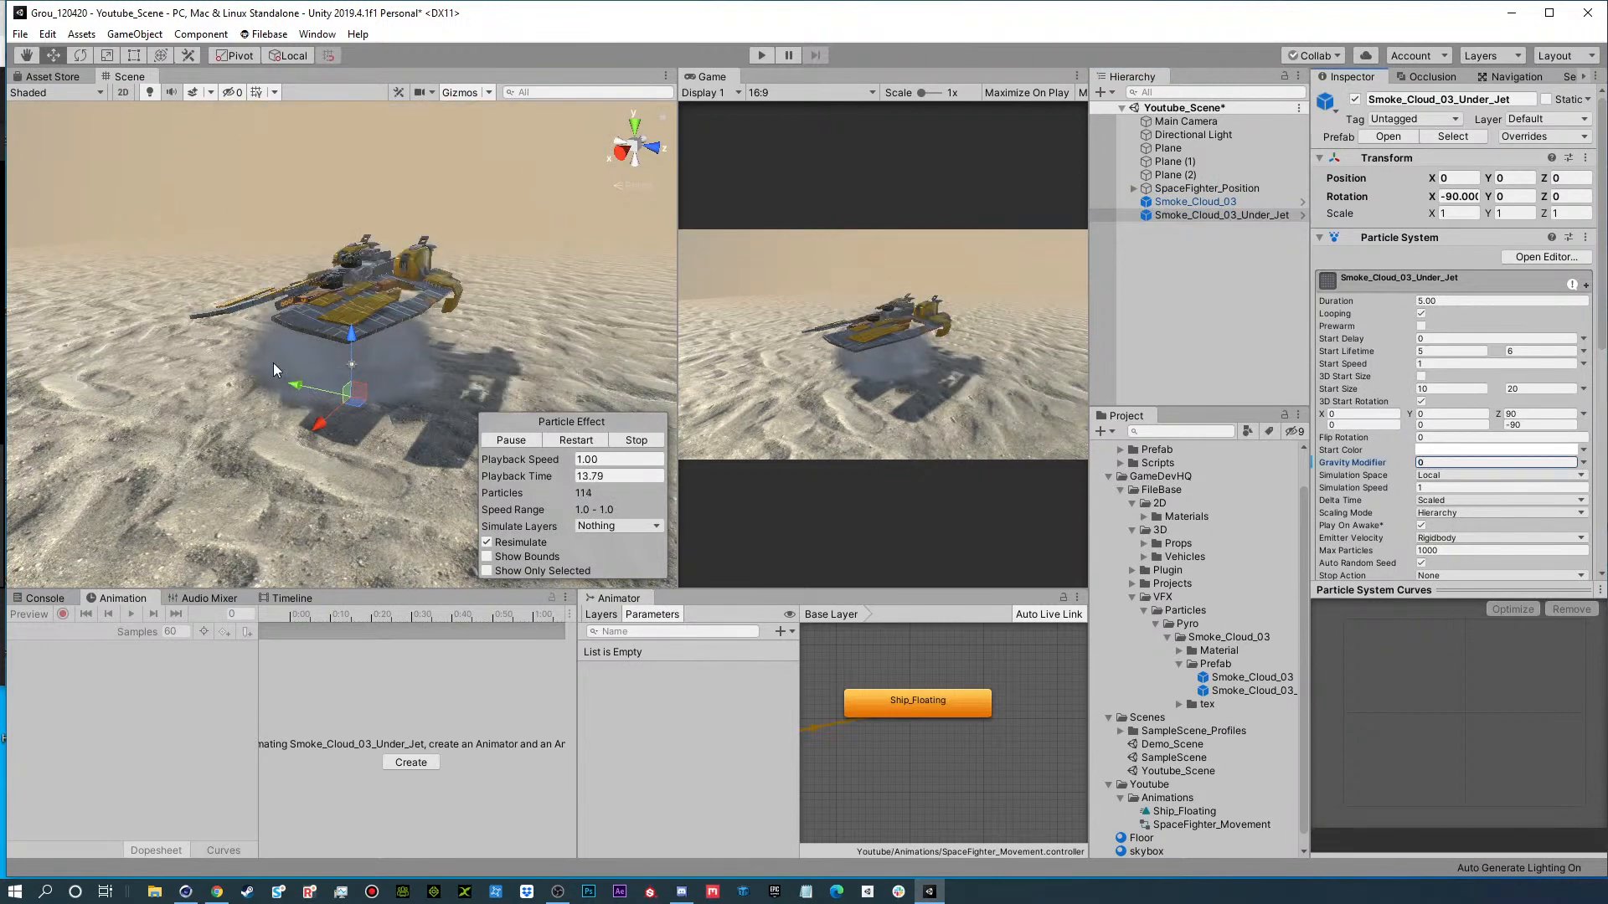
drag(354, 334, 370, 149)
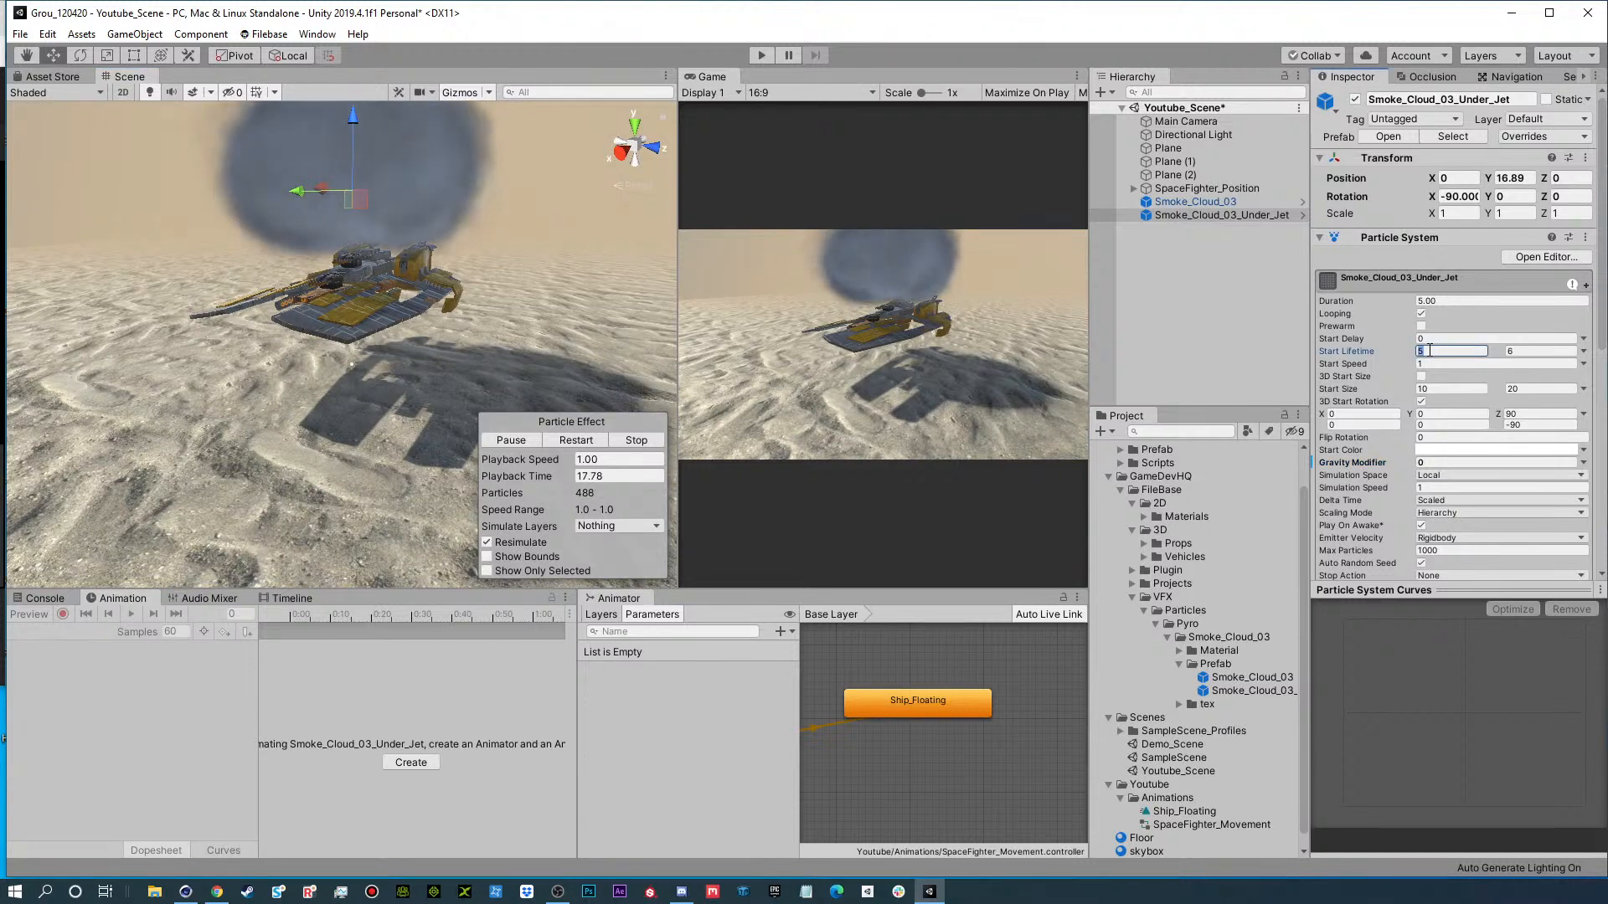
Set Smoke_Cloud_03_Under_Jet's random Start Lifetime range to 1 to 2 and its Start Speed to about 0.95.
text(1)
key(Tab)
text(2)
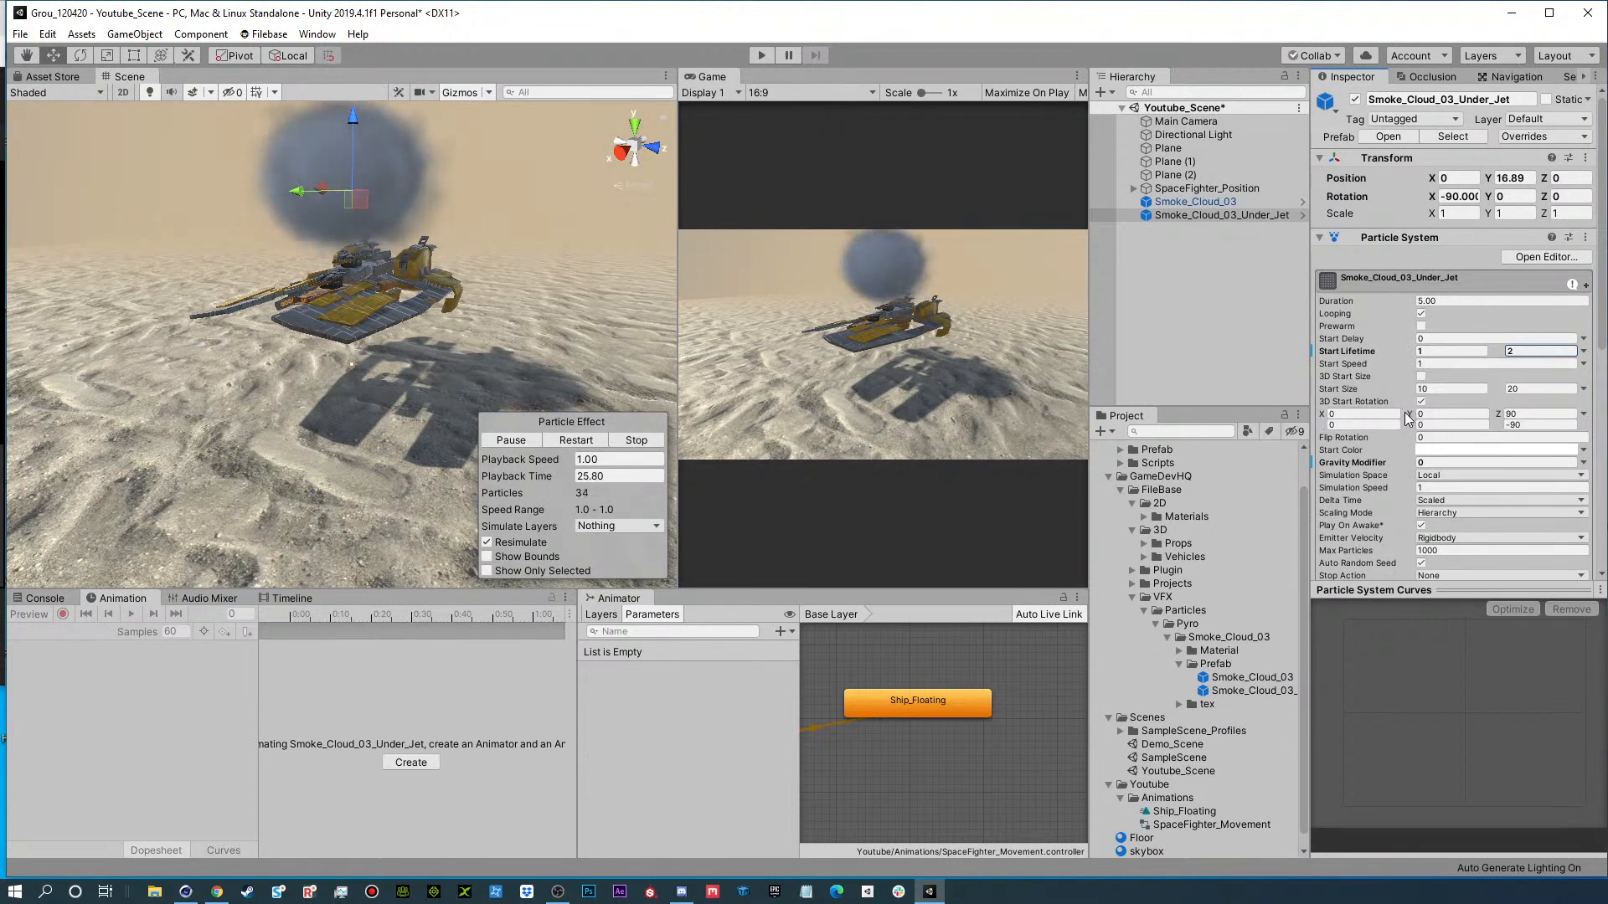
drag(1411, 415, 1514, 411)
key(ctrl+z)
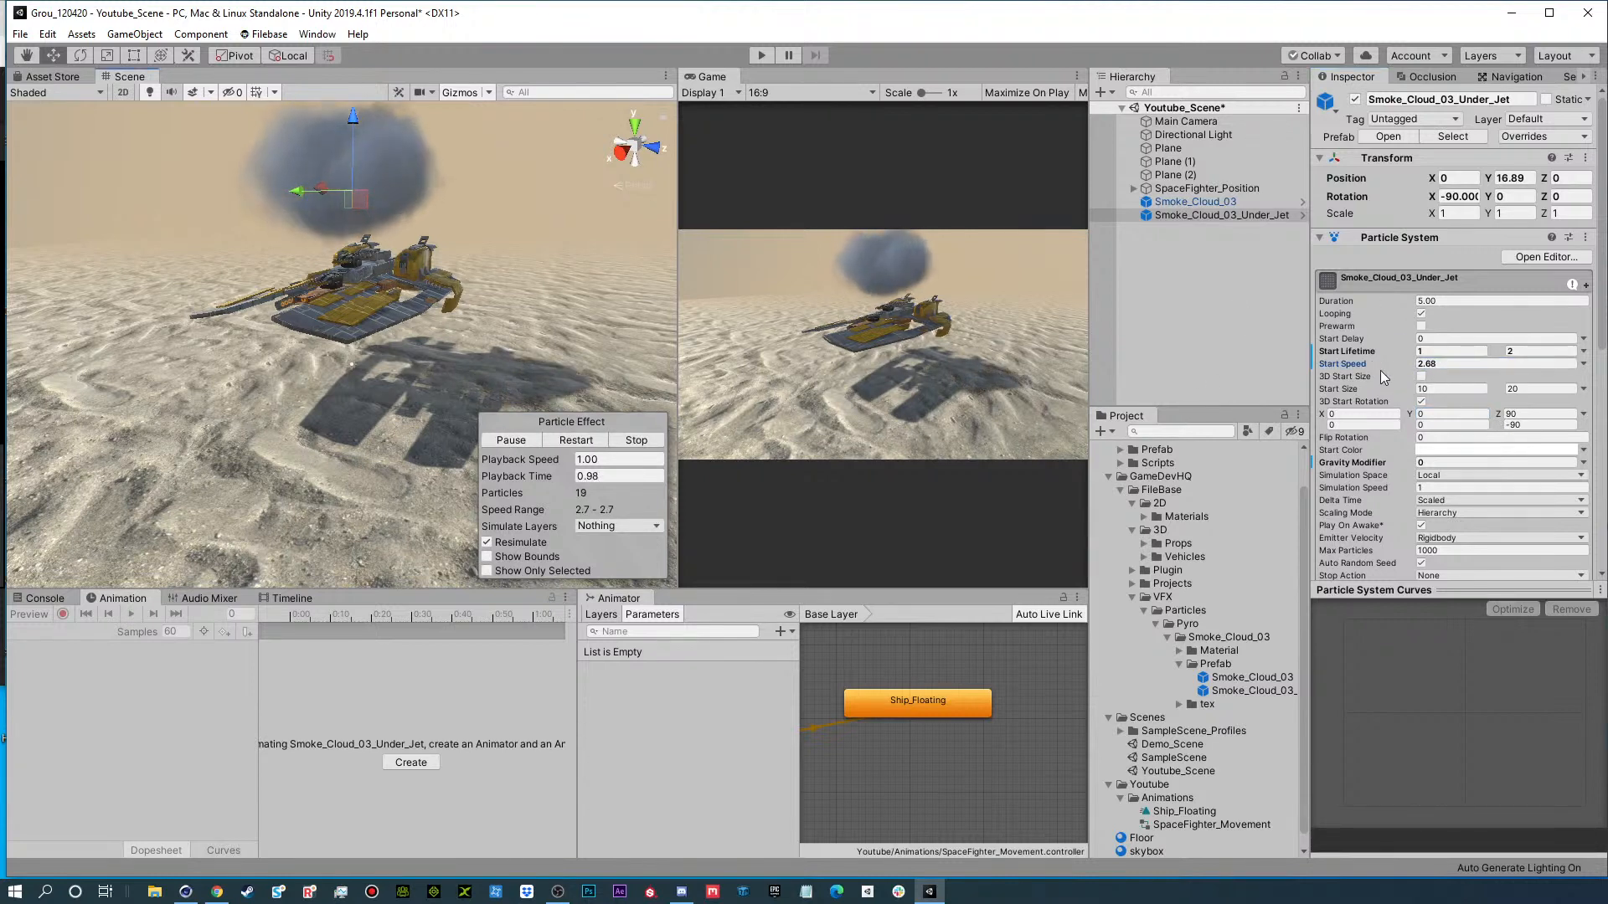
drag(1394, 364, 1348, 365)
scroll(1373, 519, down, 3)
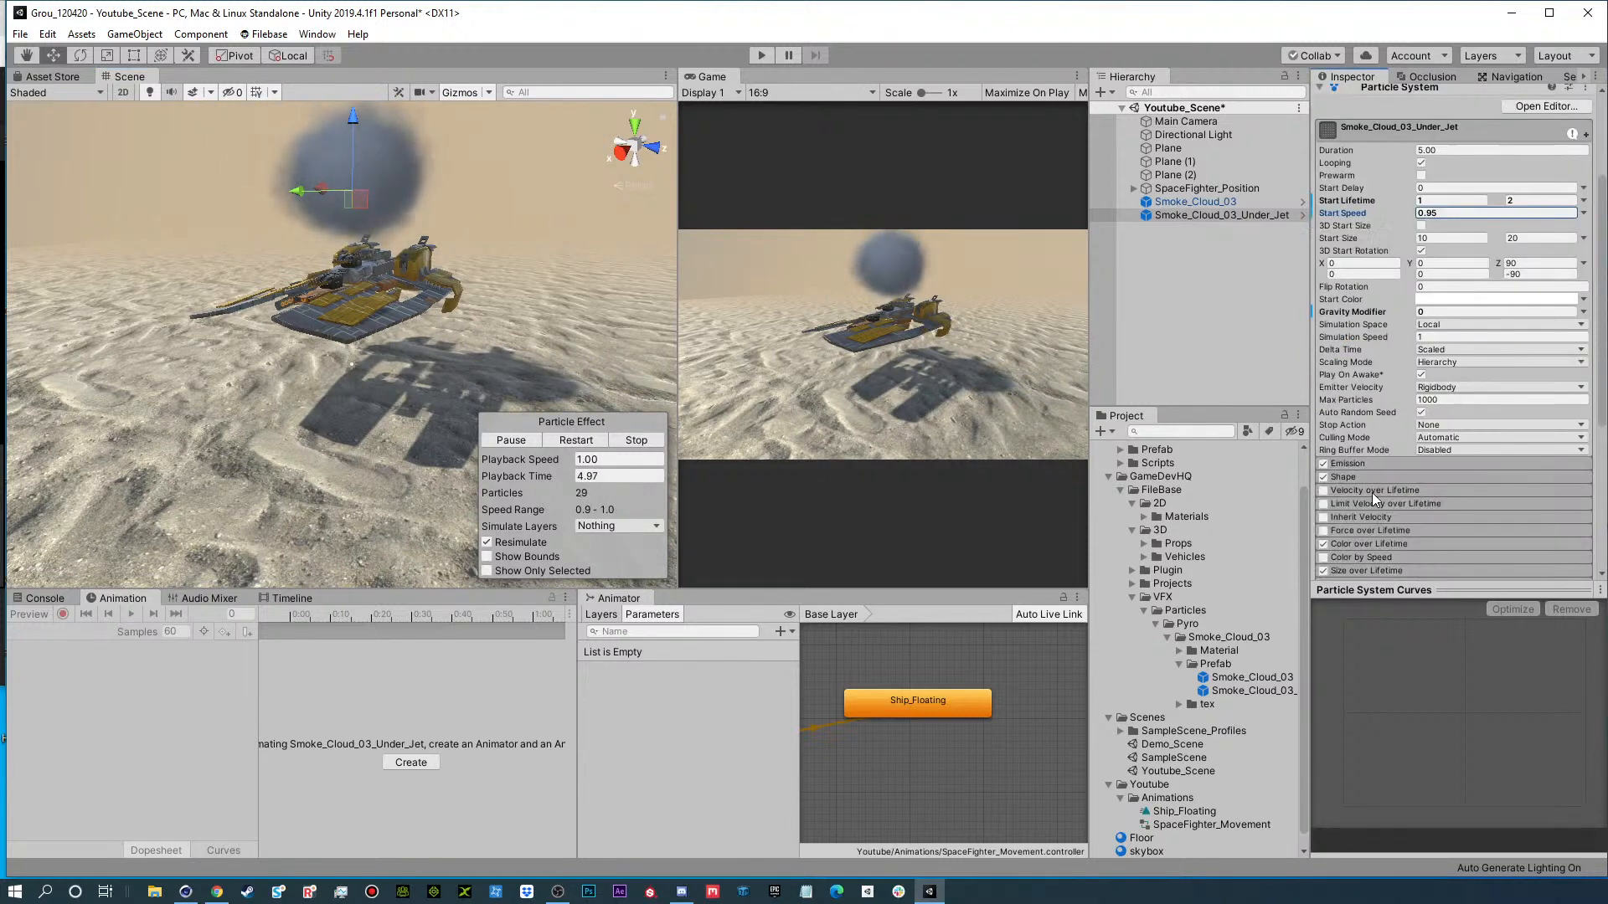
Change Smoke_Cloud_03_Under_Jet's emission shape to Cone and raise its Start Speed to about 10.12.
click(1345, 478)
click(1454, 494)
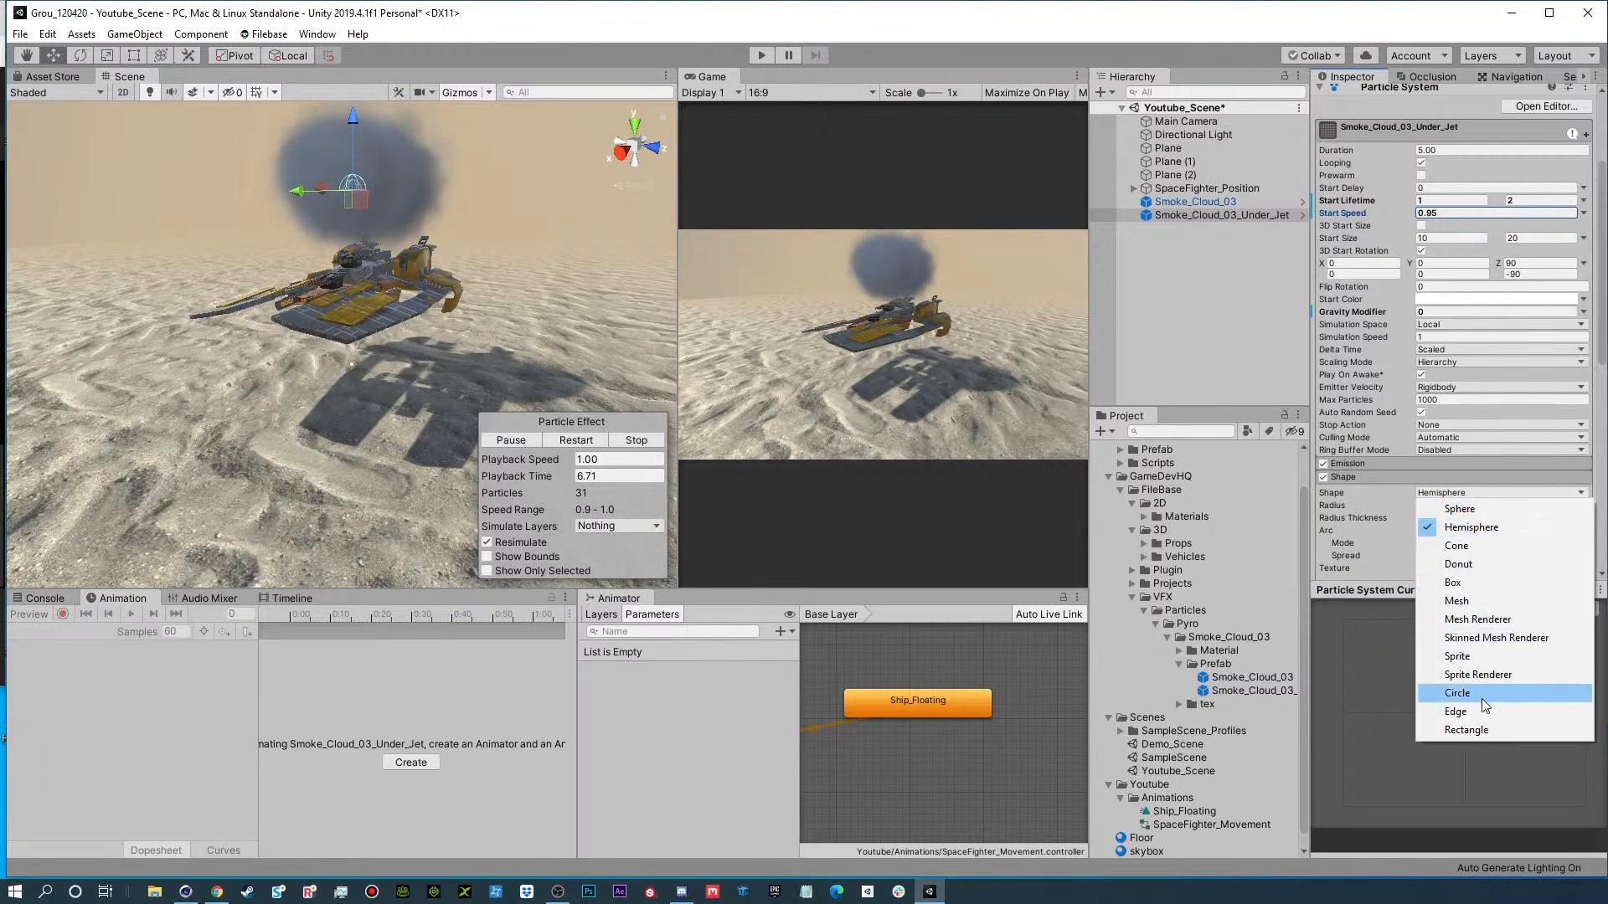
click(1475, 545)
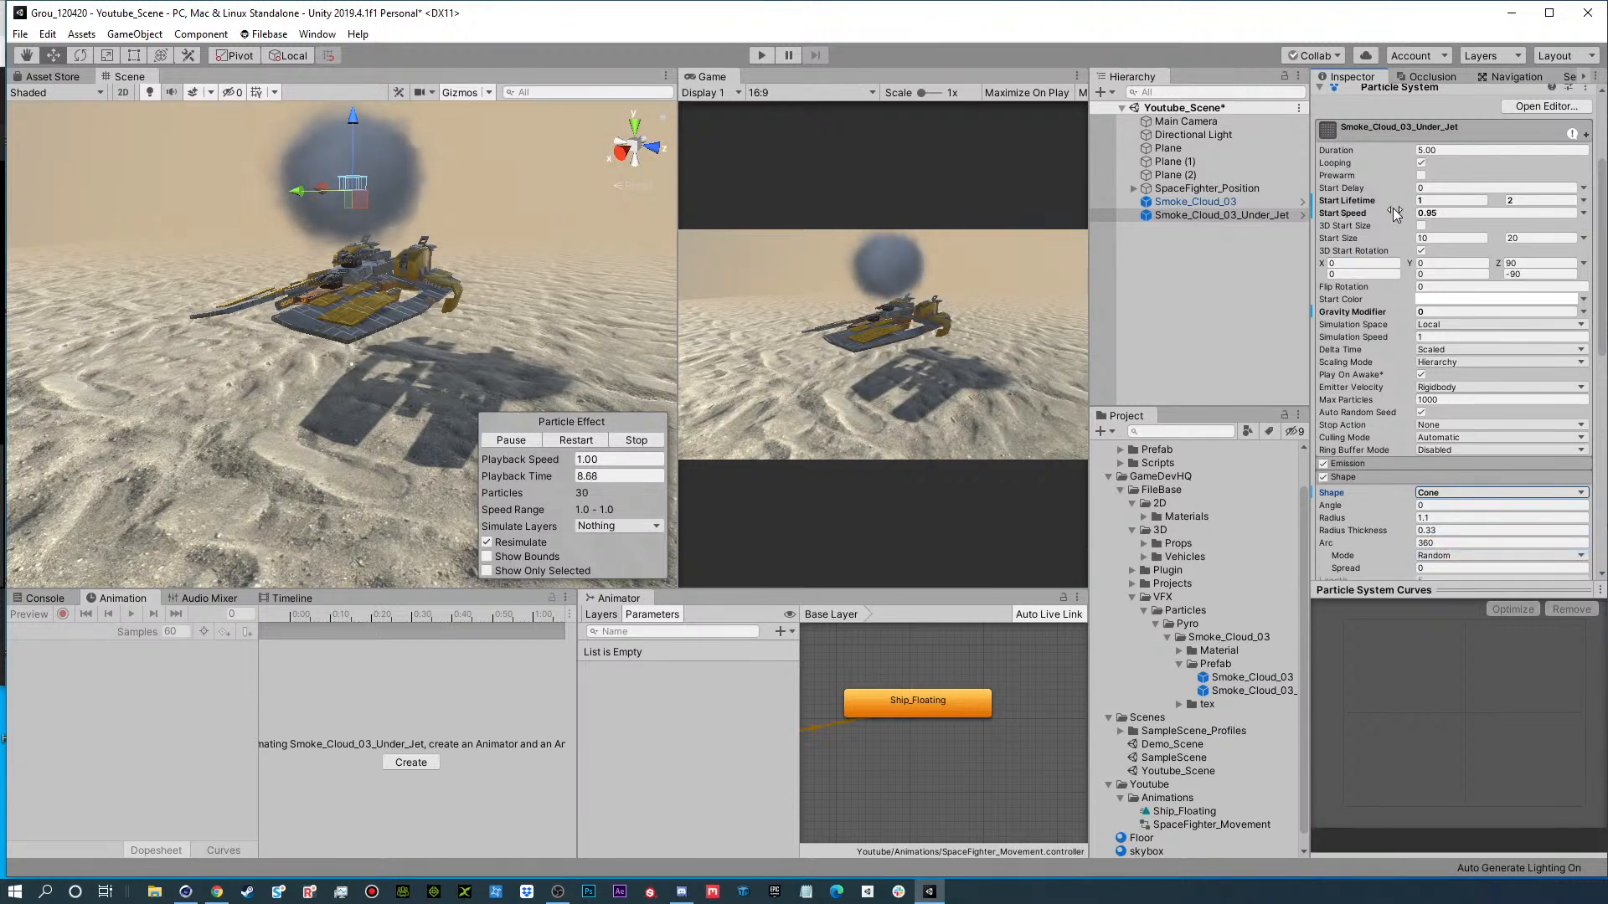
drag(1390, 216, 1556, 208)
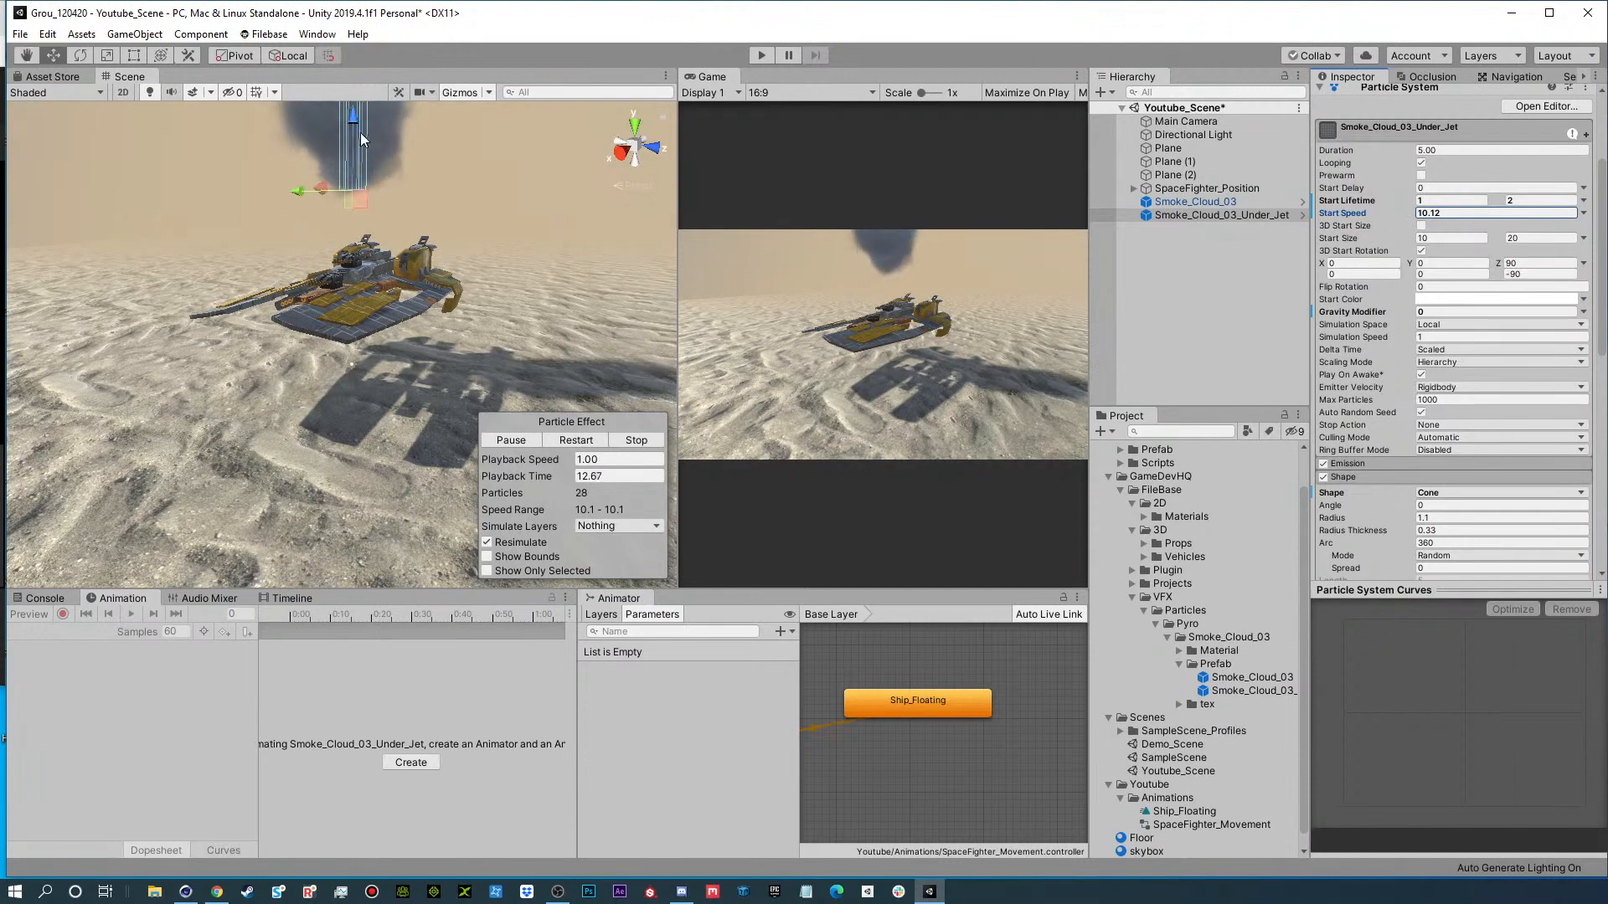
Rotate the Smoke_Cloud_03_Under_Jet emitter downward to 60 on X and position it beside the ship at about Y 14.75, Z 9.86.
drag(355, 119, 399, 330)
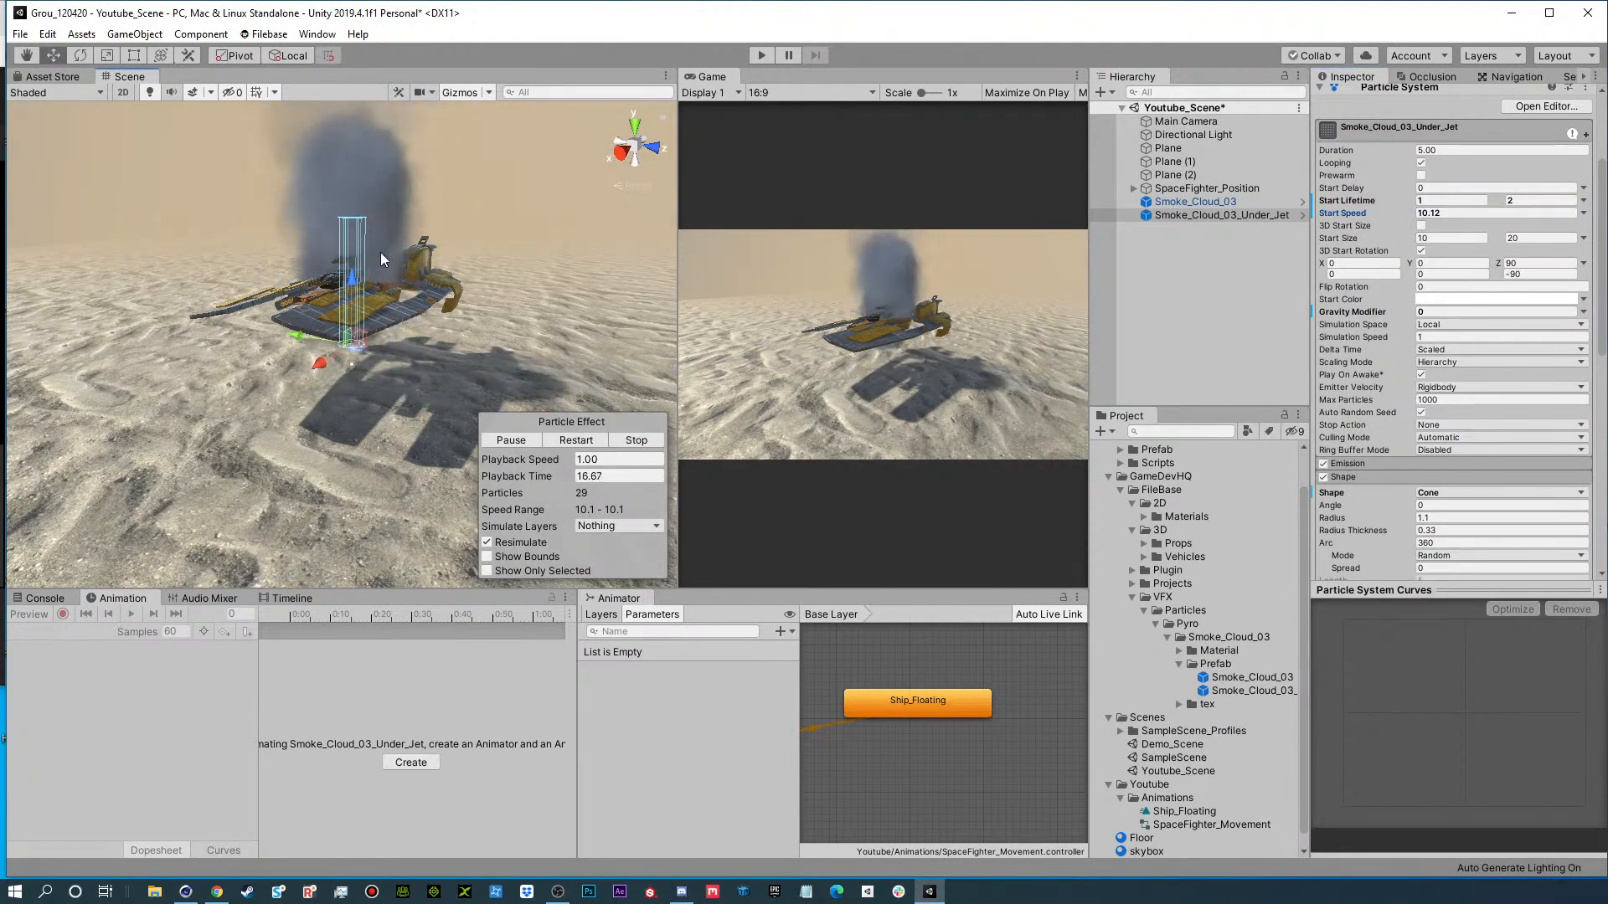
key(e)
drag(380, 283, 601, 566)
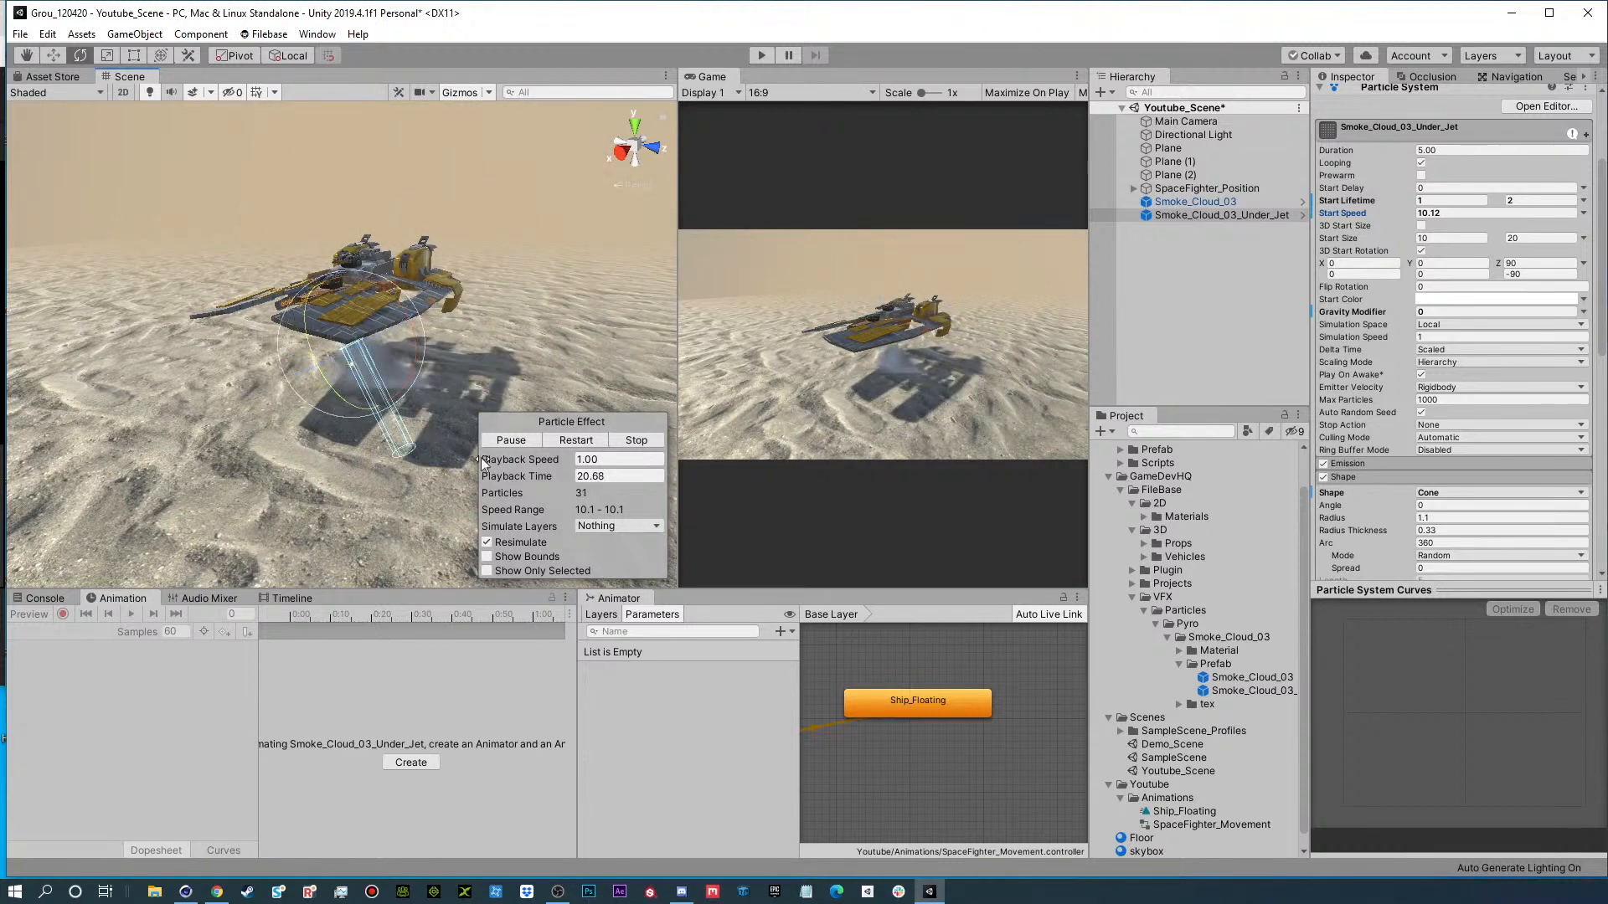
key(w)
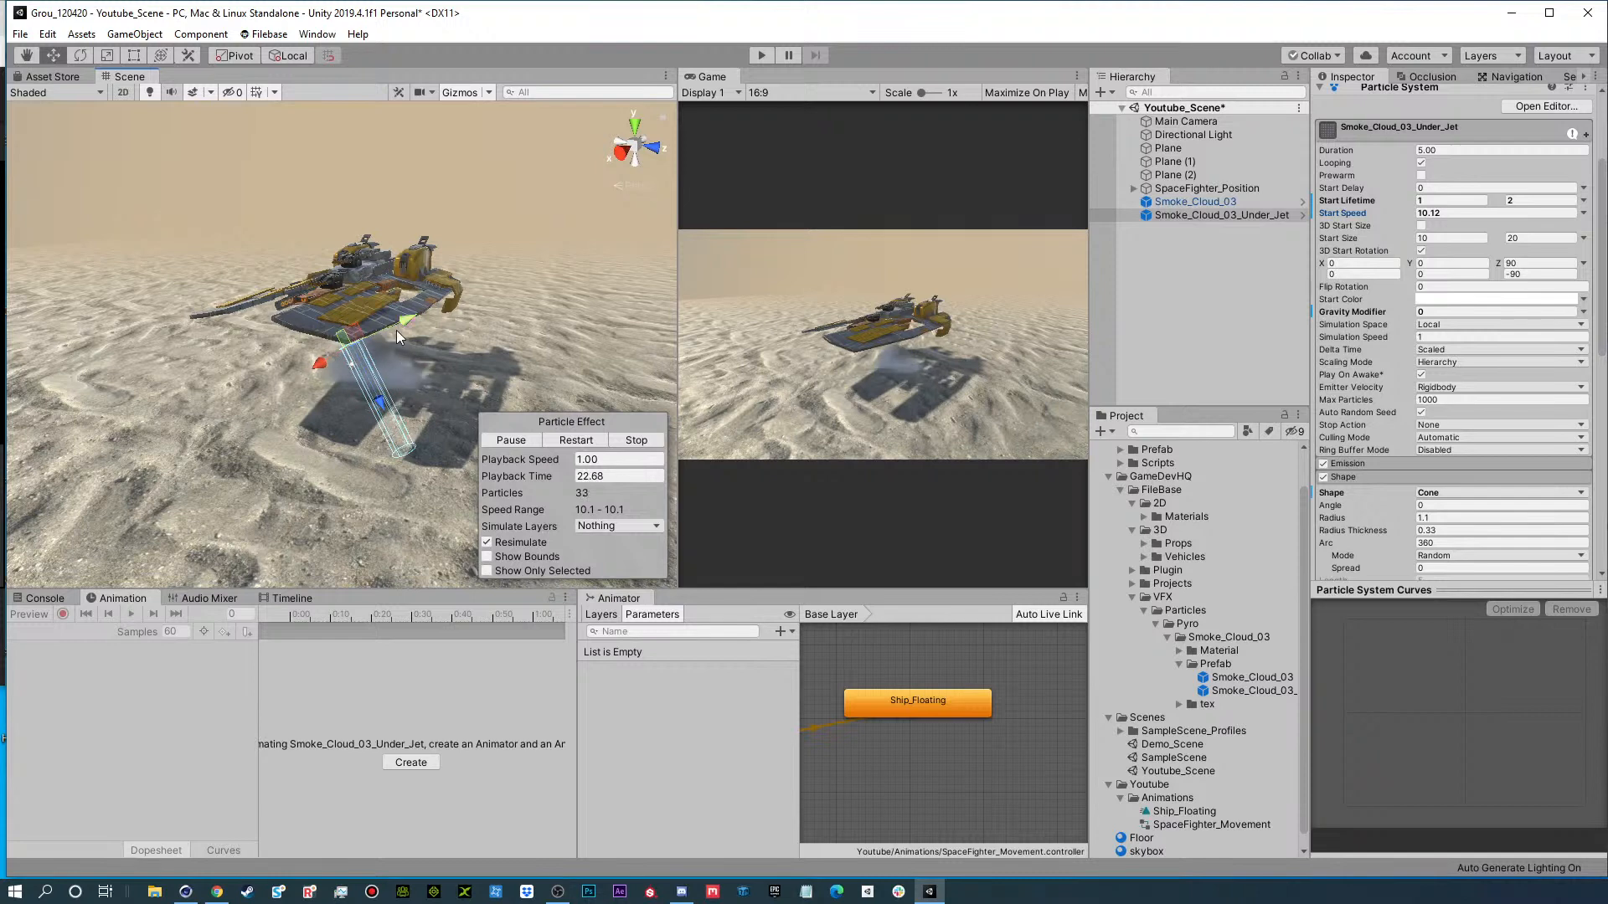
drag(459, 308, 591, 259)
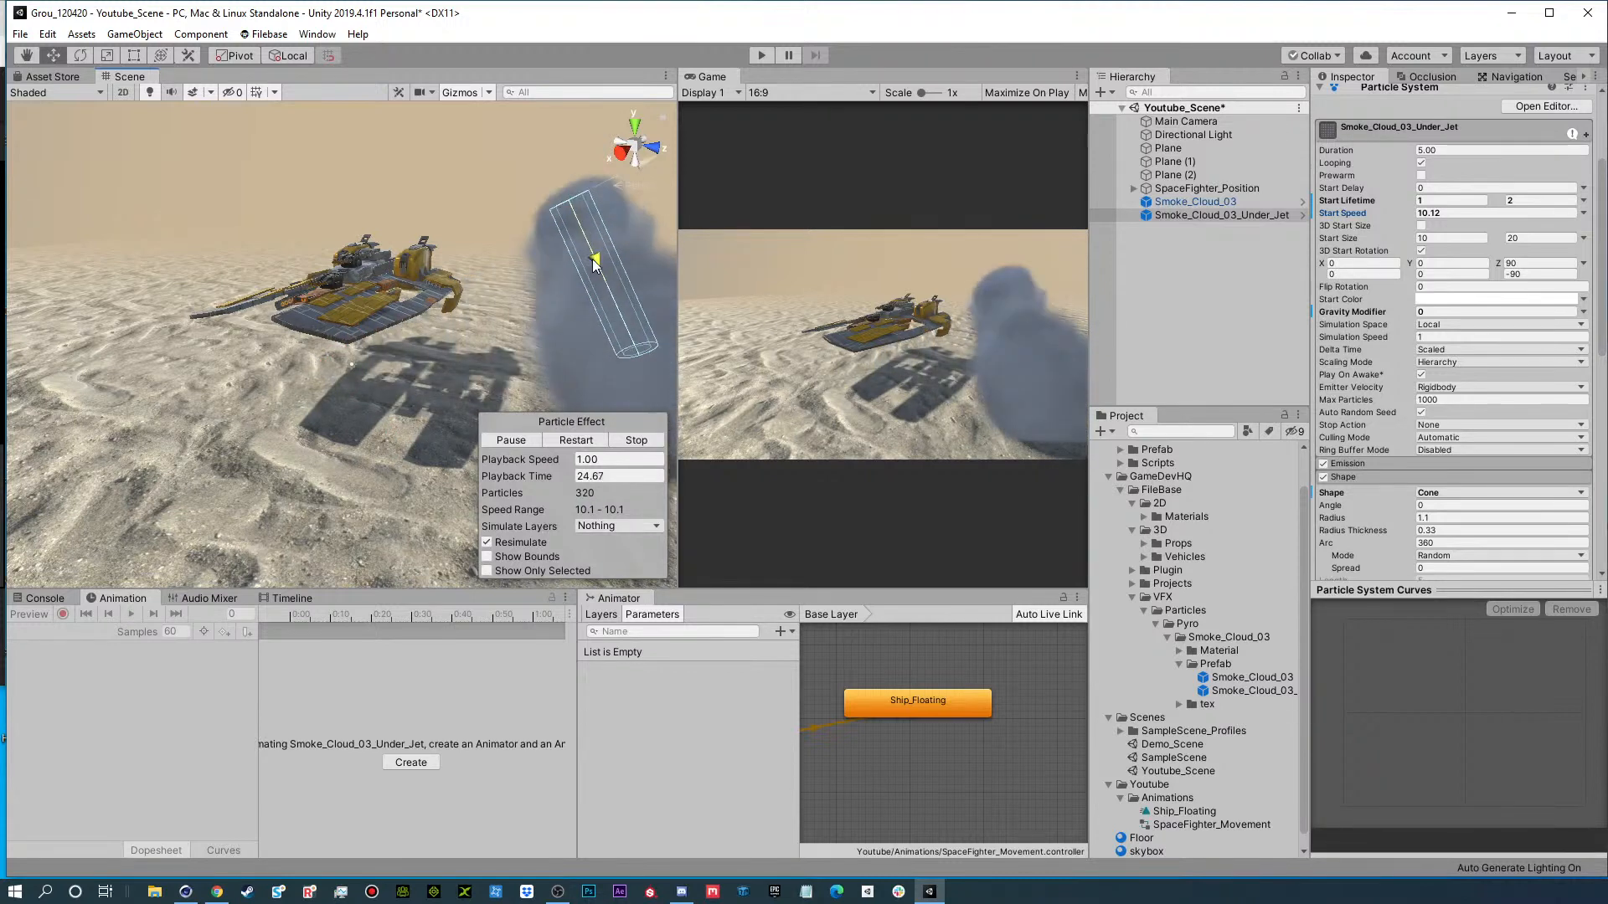
alt+drag(593, 177, 540, 275)
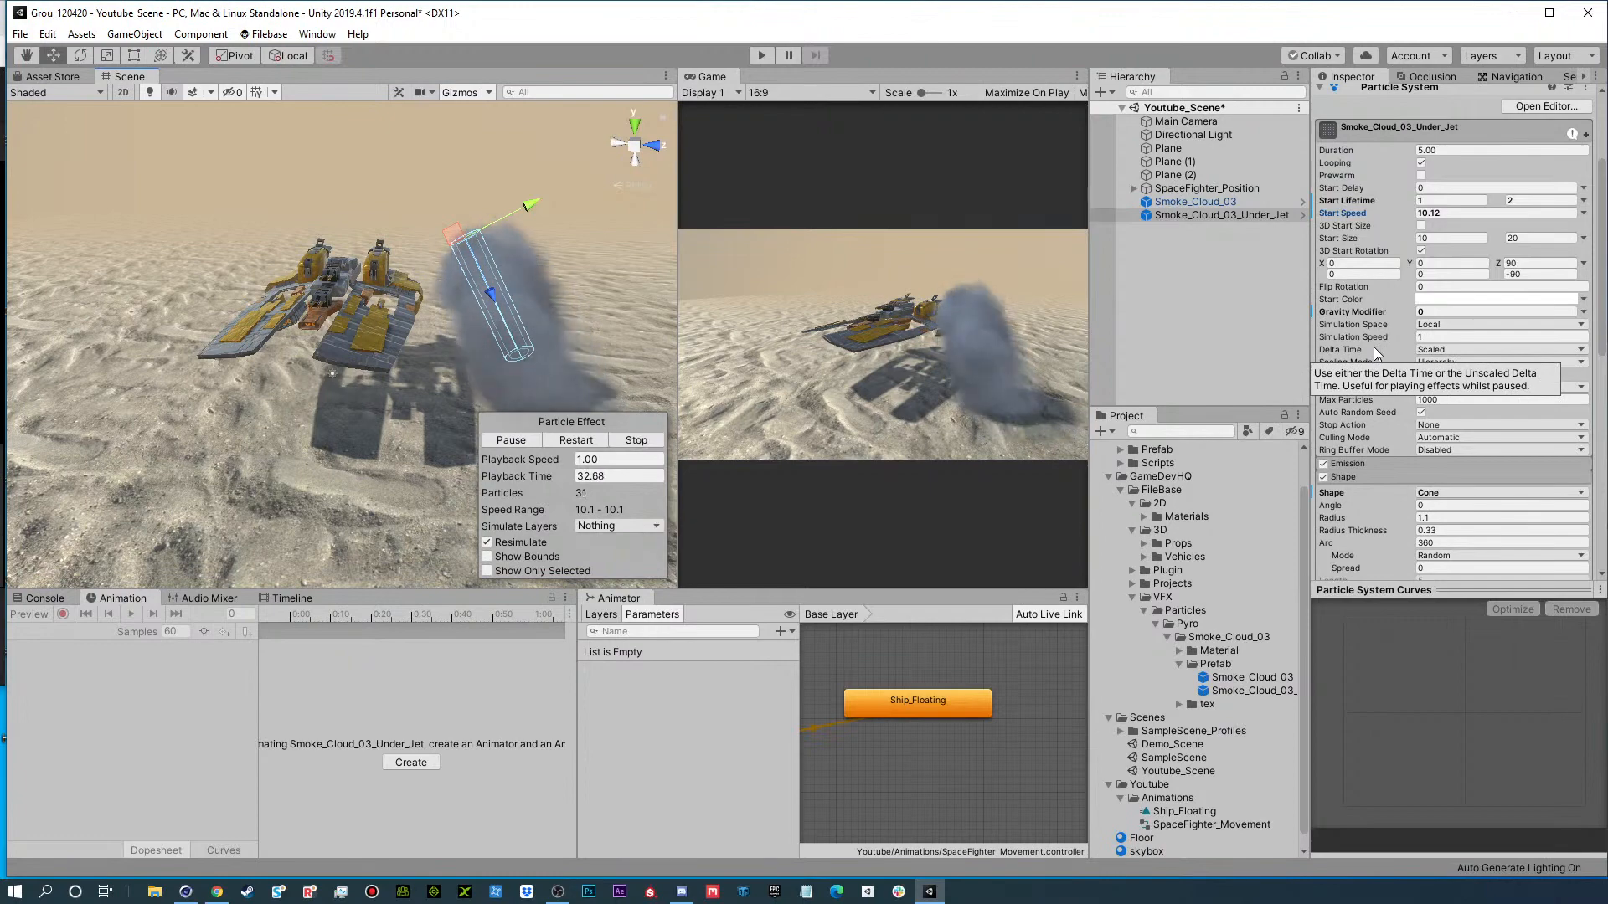
Set the alpha of the middle key at 43.5% to 79 in the smoke's Color over Lifetime gradient.
scroll(1424, 377, down, 3)
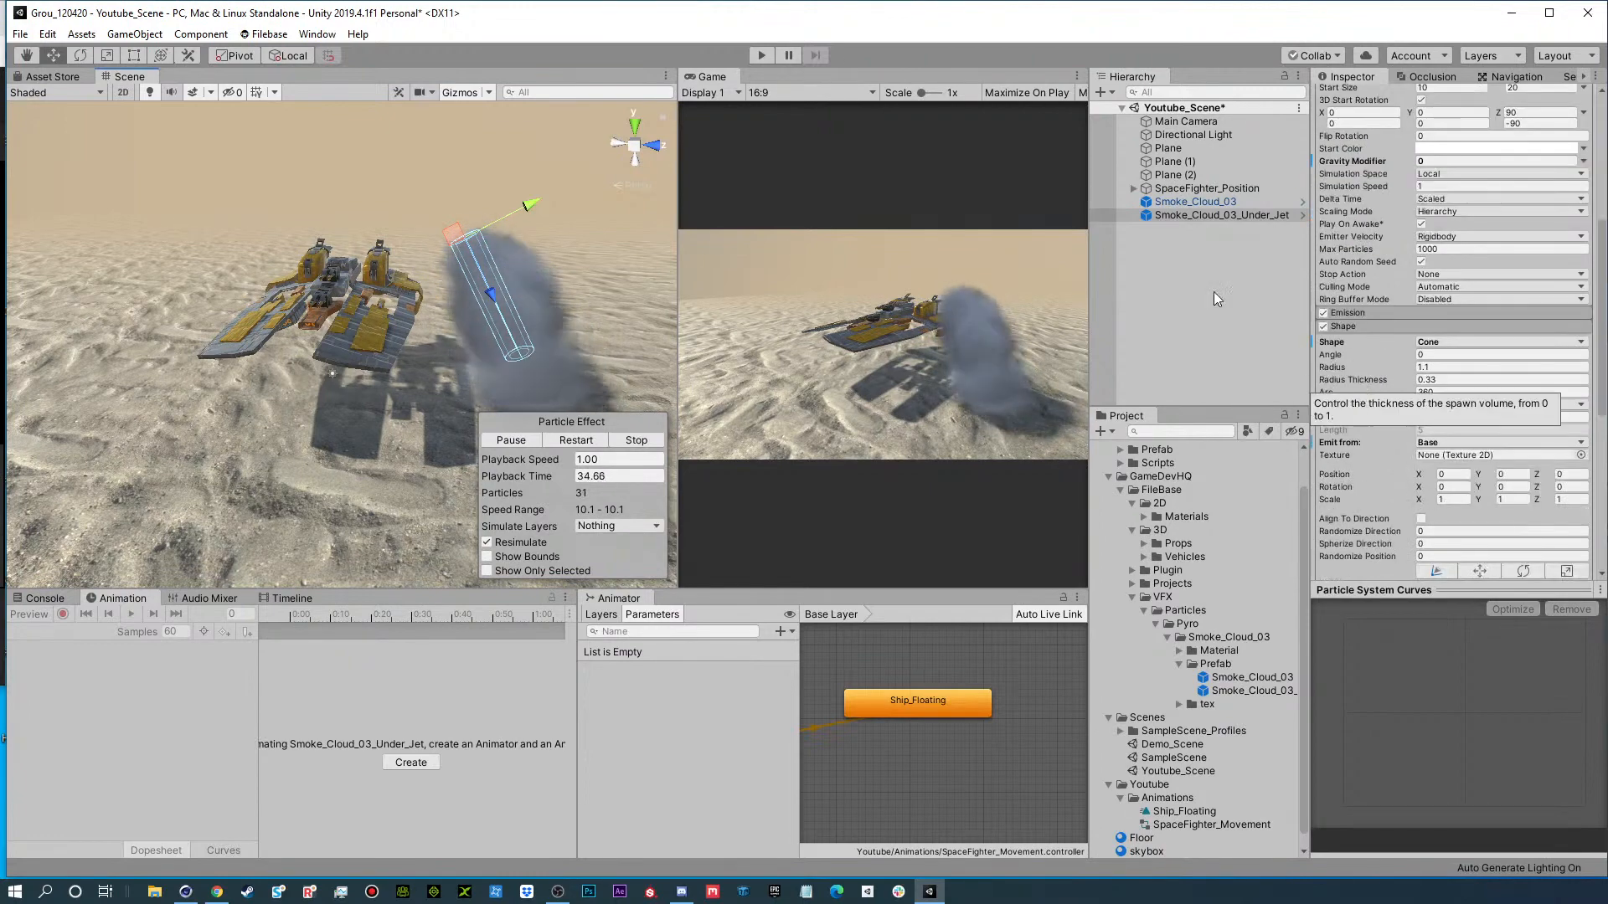
scroll(1367, 445, down, 5)
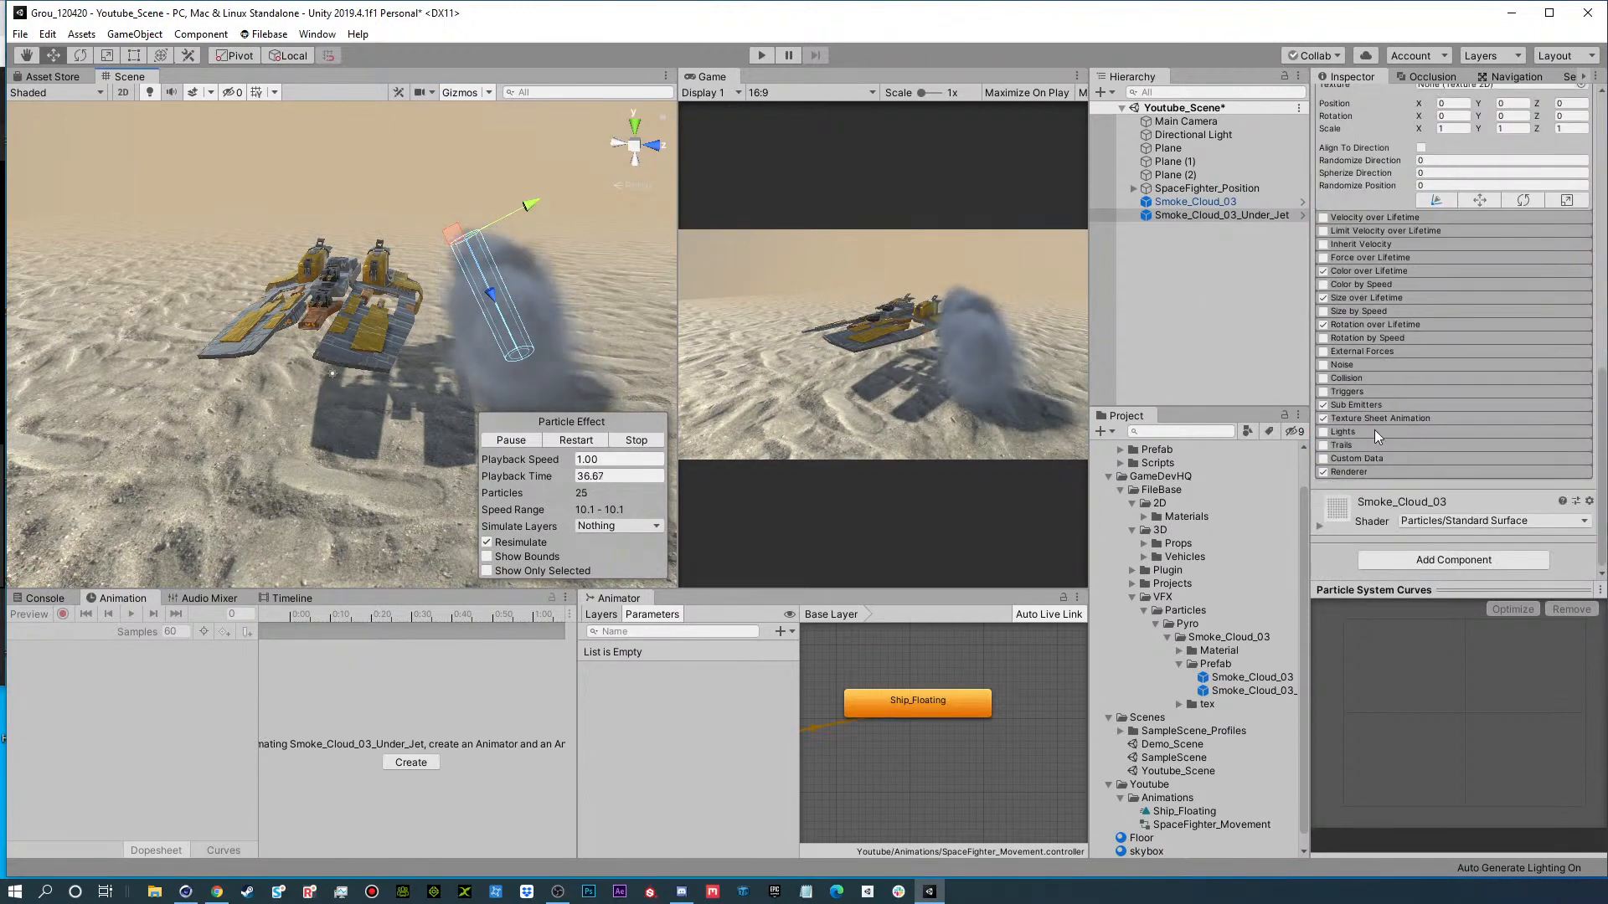
scroll(1375, 429, up, 4)
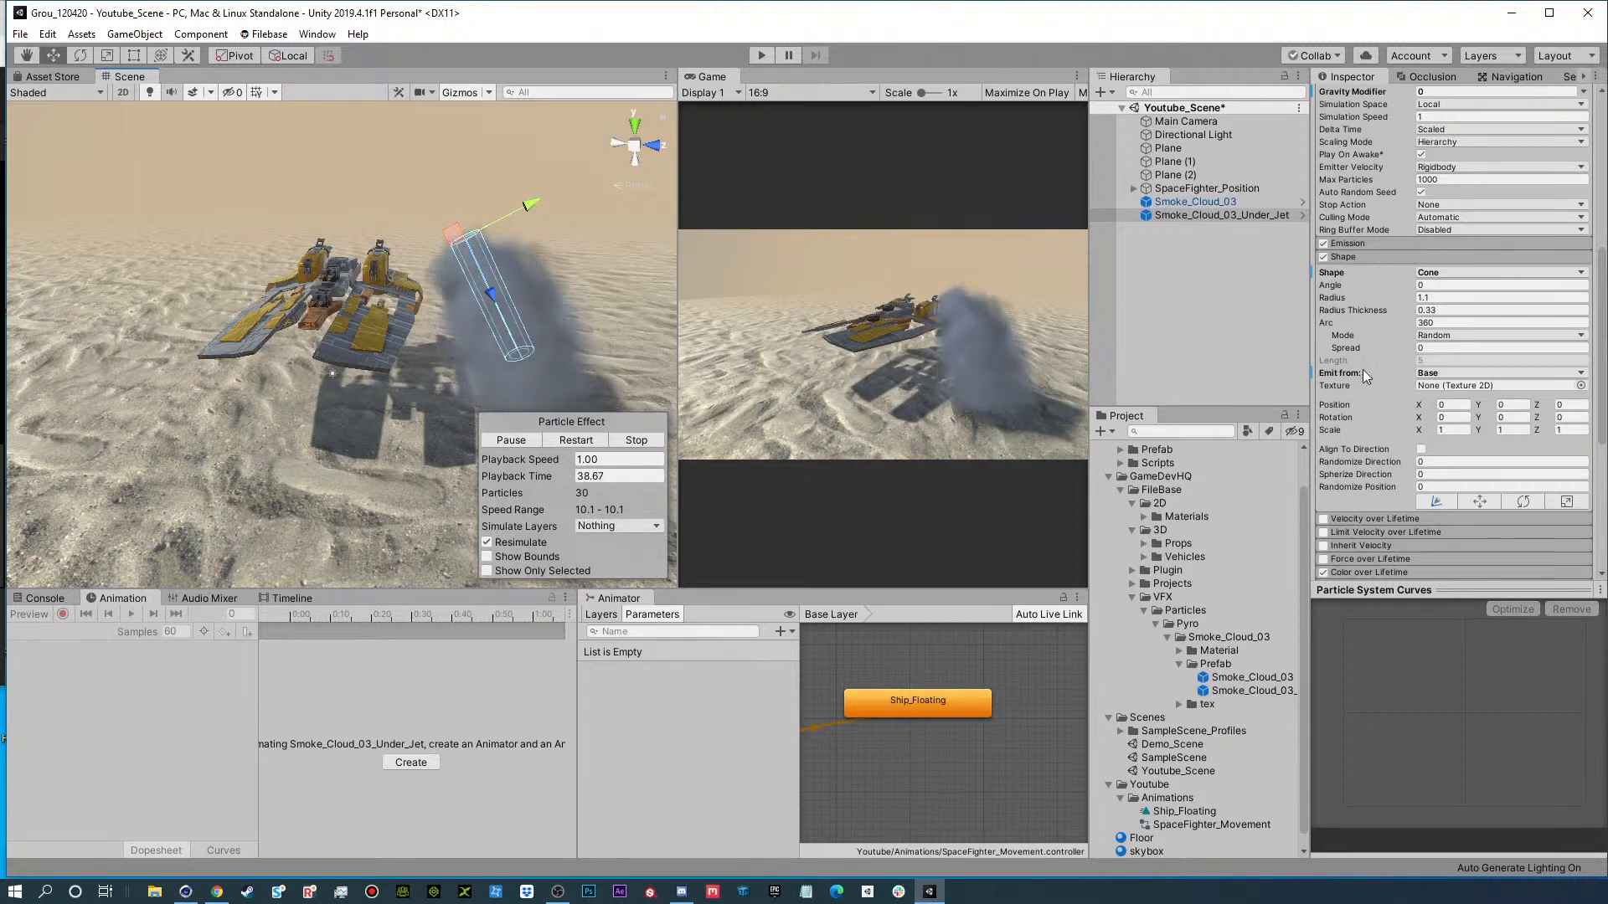
scroll(1373, 498, down, 5)
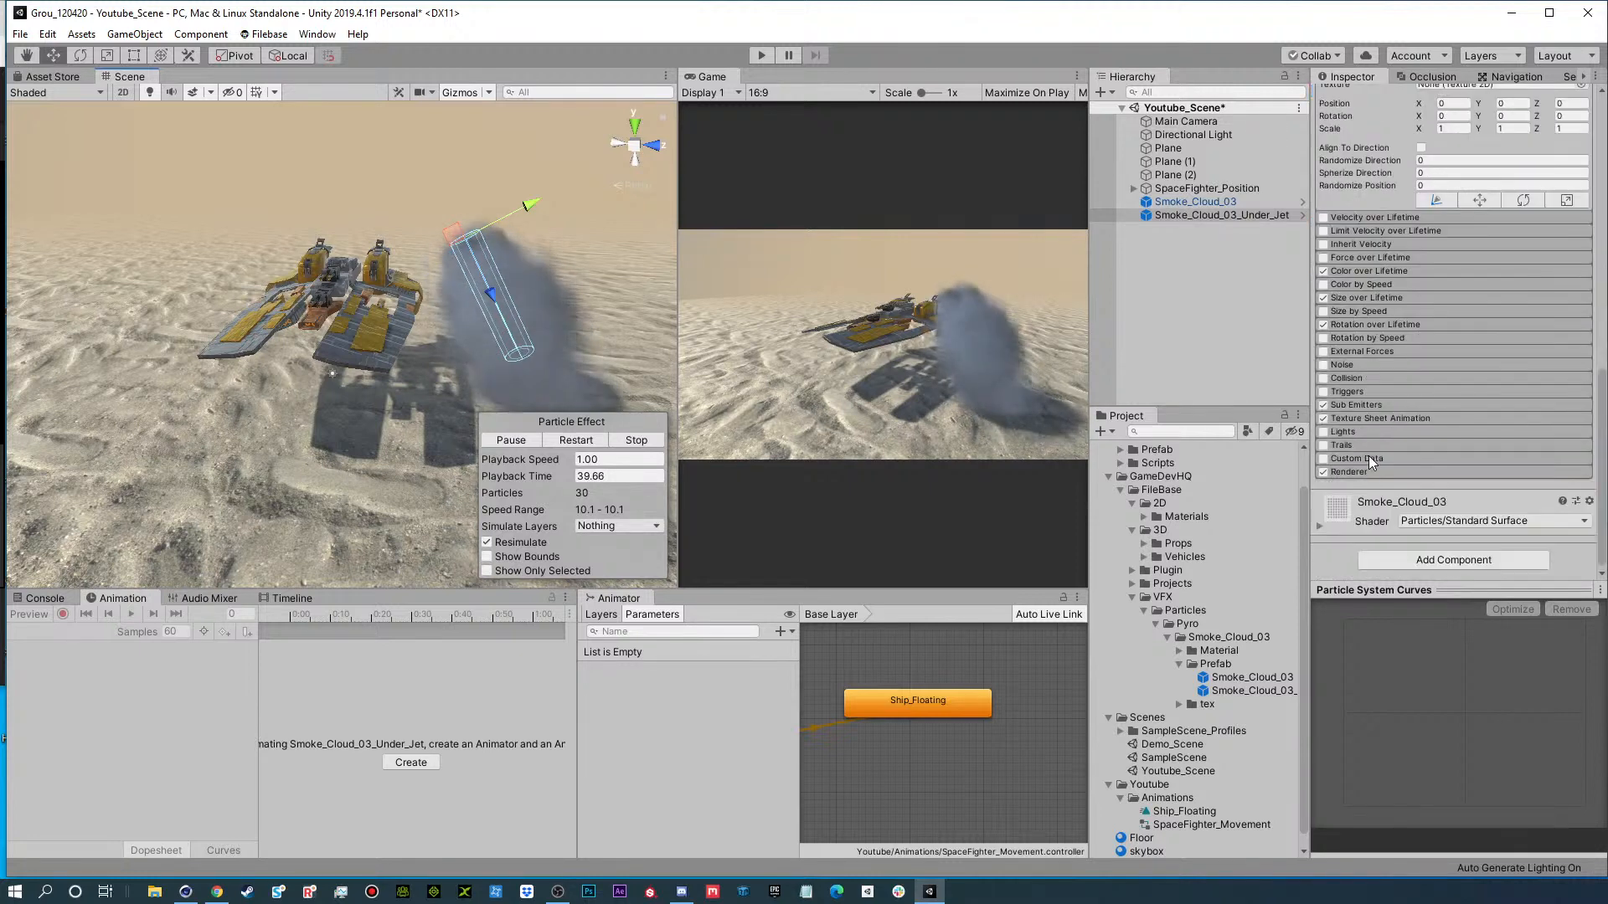
click(1355, 298)
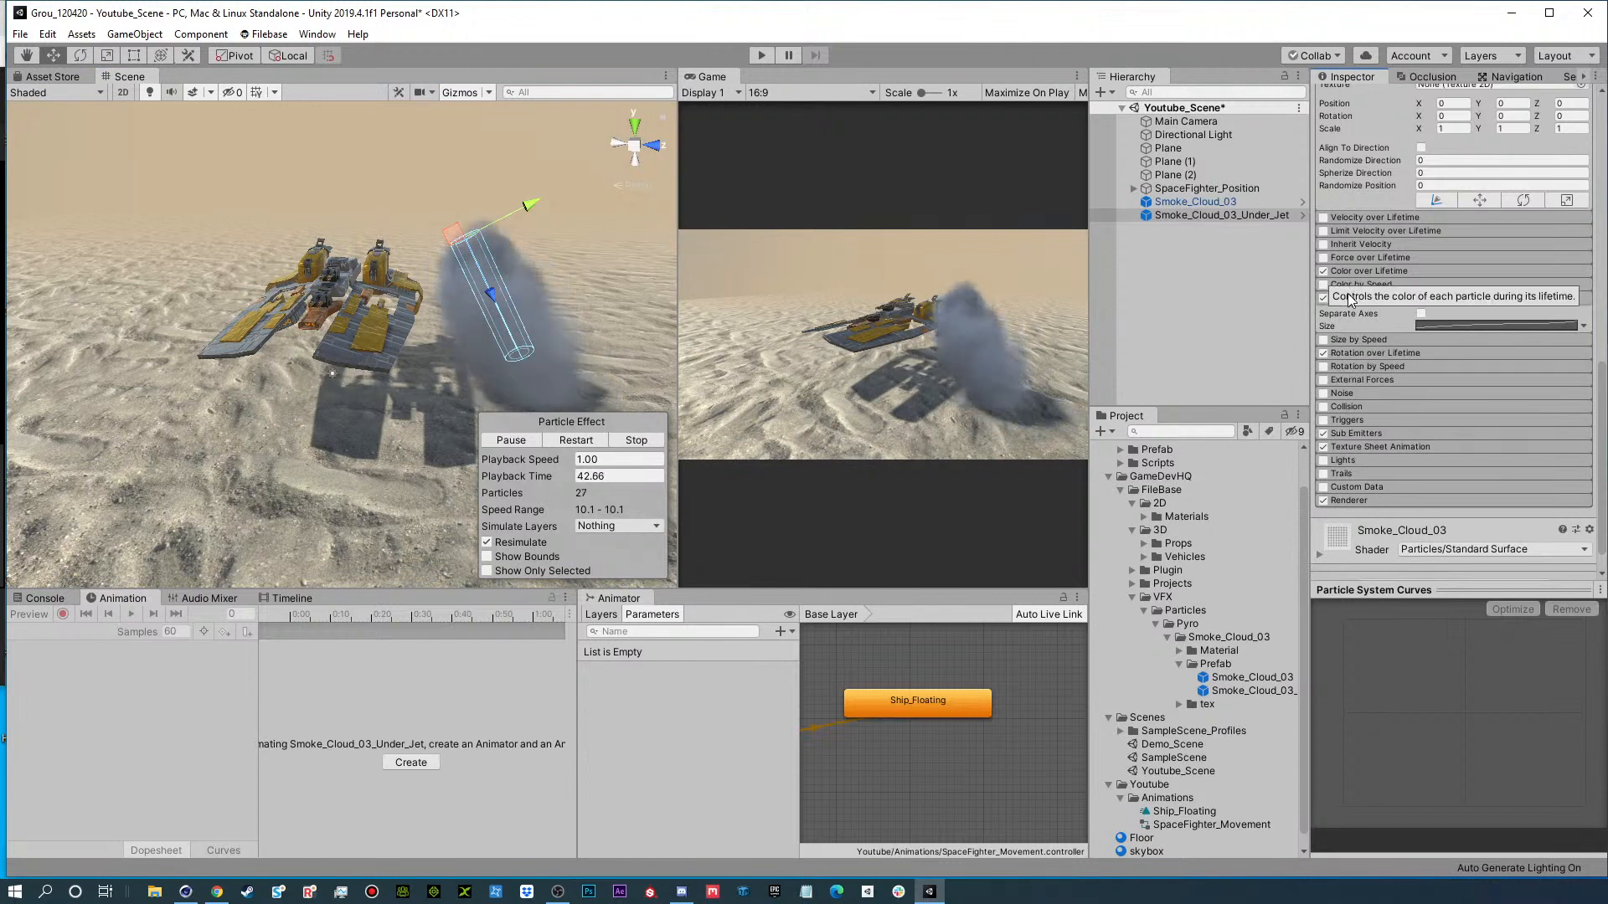
click(1359, 269)
click(1464, 289)
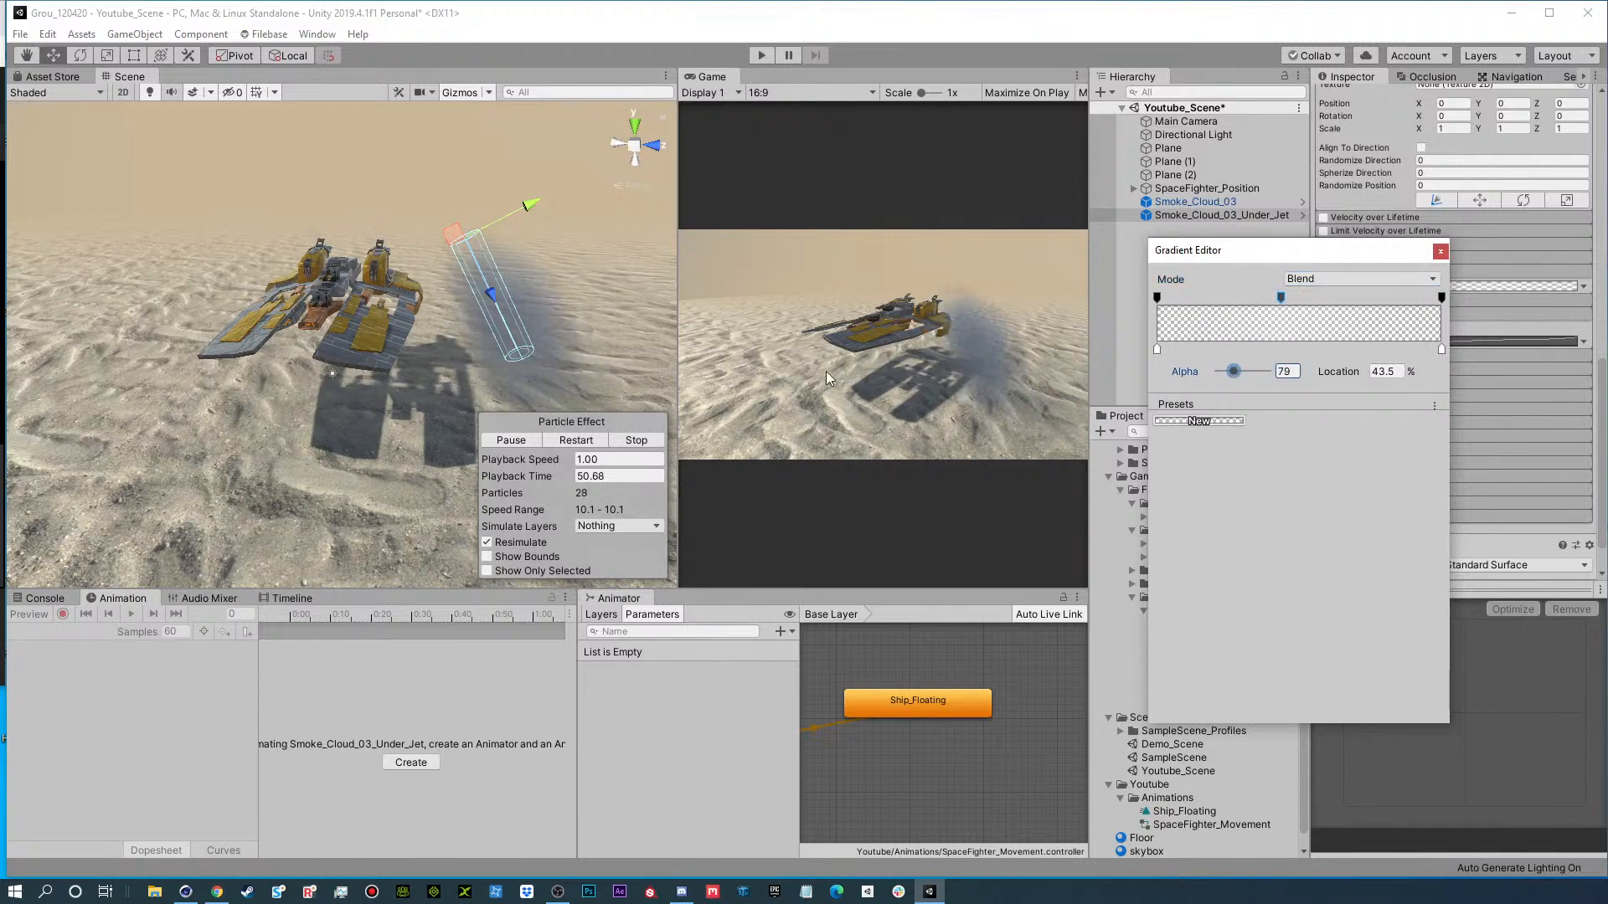
click(1438, 252)
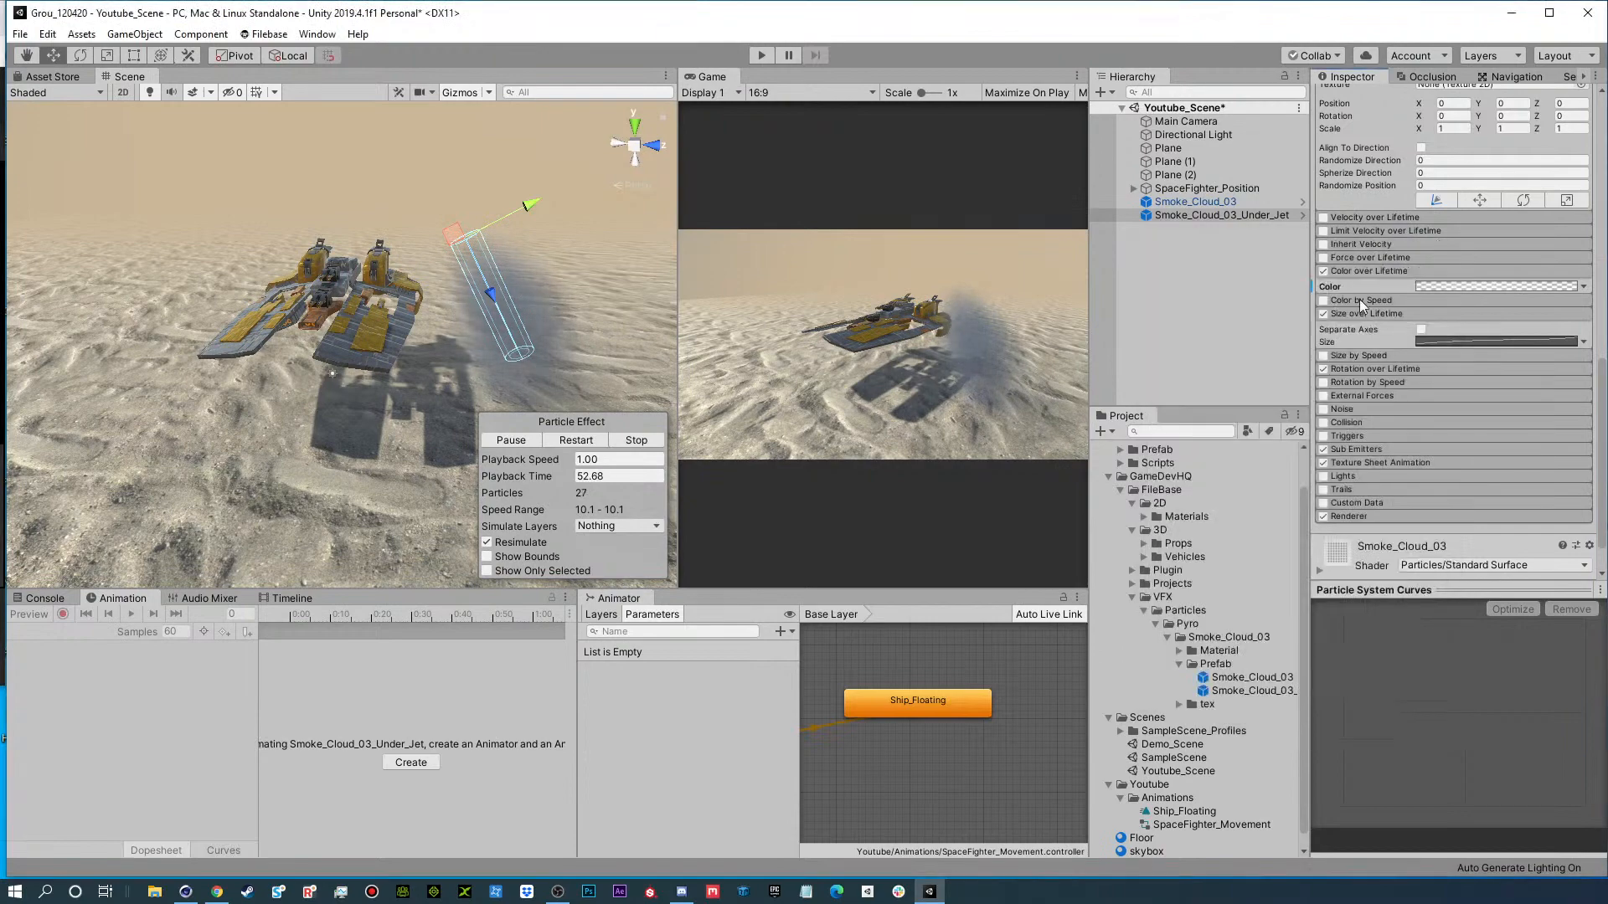
Examine the Renderer and Texture Sheet Animation settings of Smoke_Cloud_03_Under_Jet.
scroll(1361, 335, up, 10)
scroll(1357, 423, down, 10)
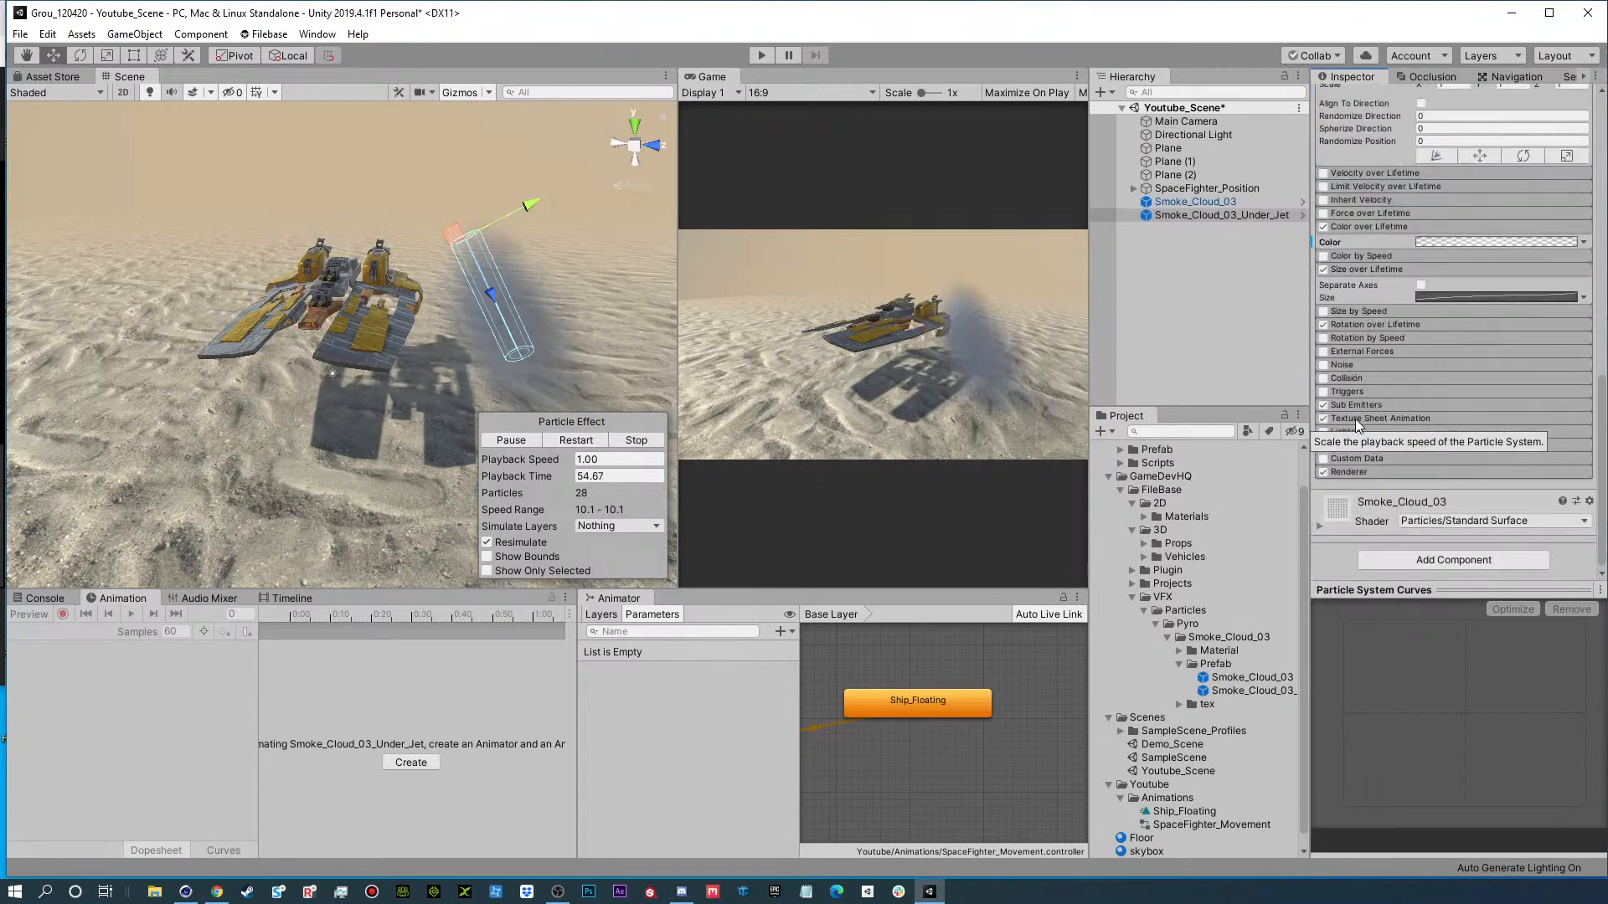
click(1350, 472)
scroll(1365, 444, down, 6)
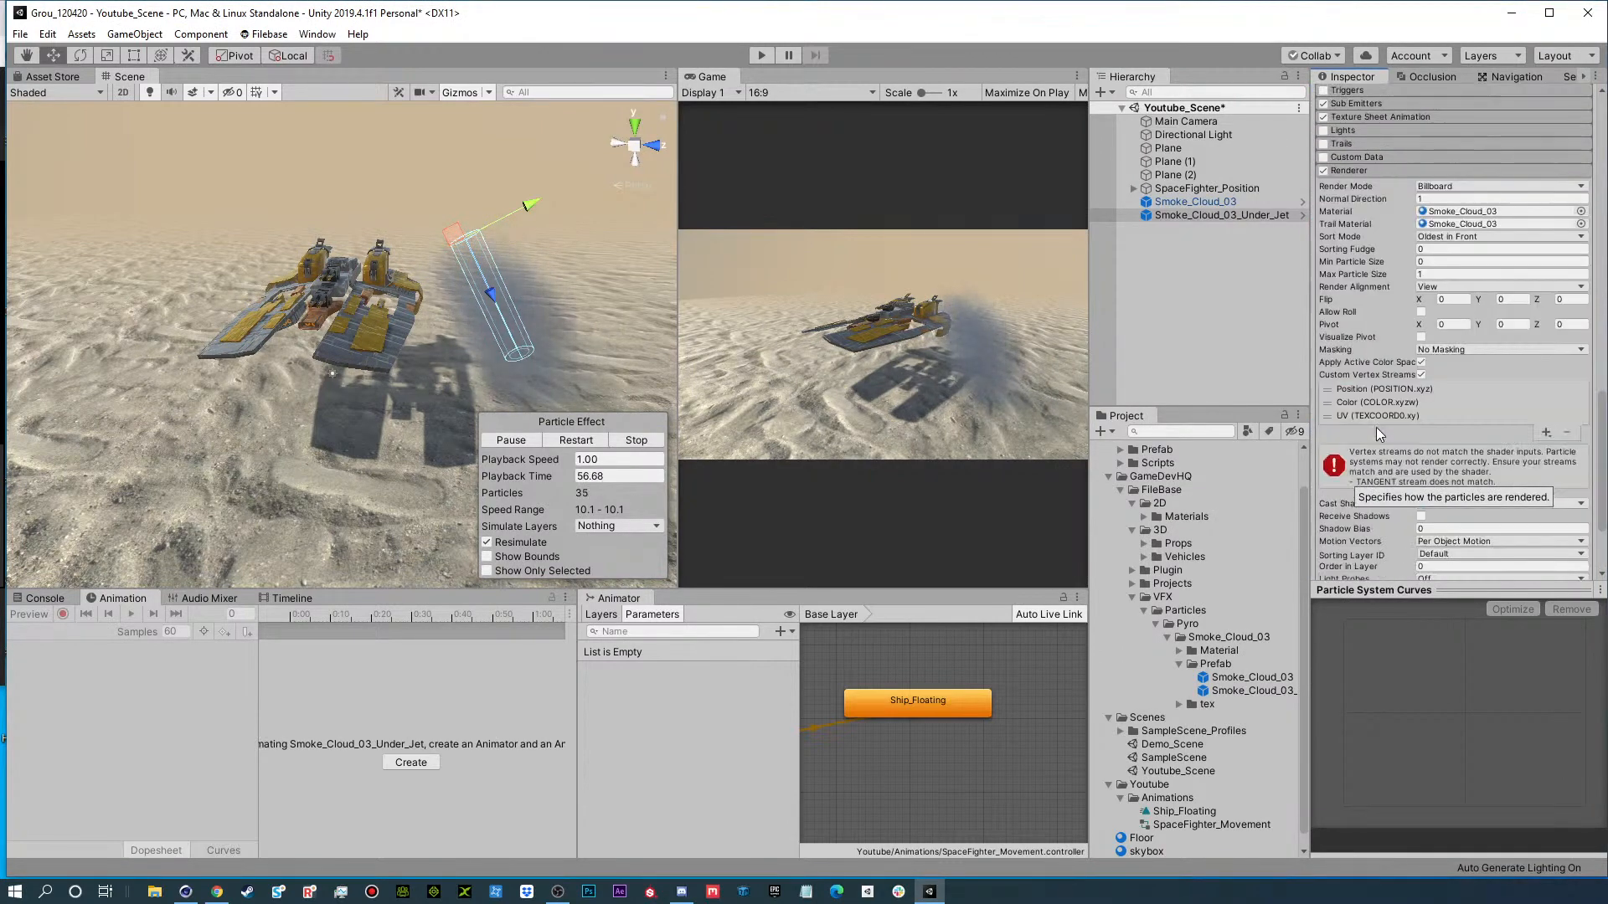
scroll(1367, 516, up, 3)
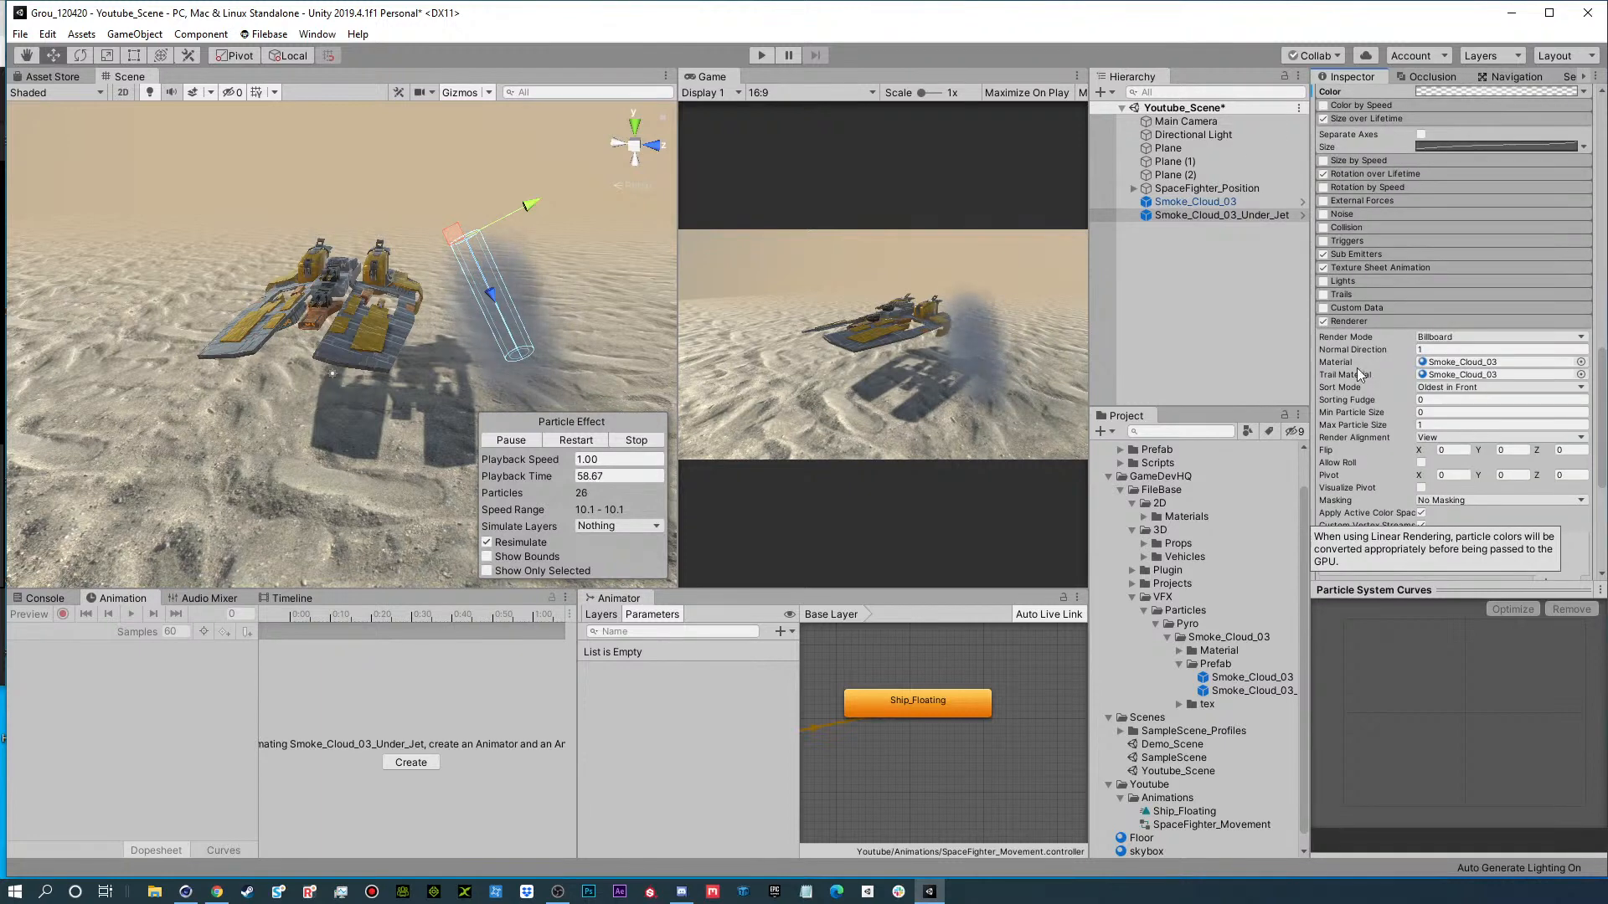
click(1369, 268)
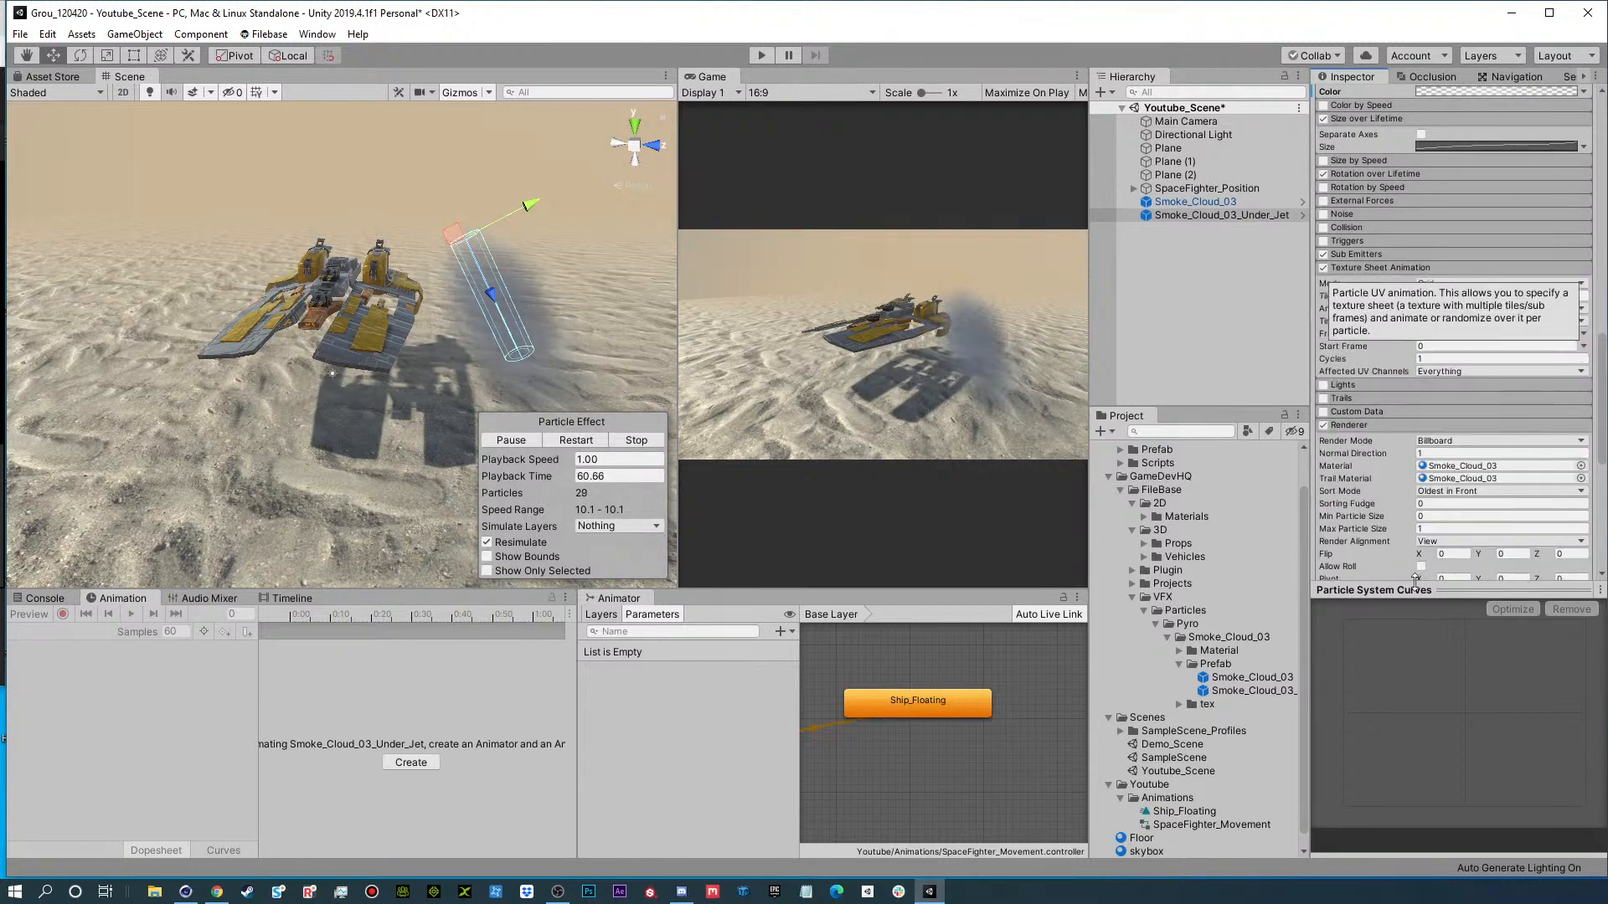
scroll(1348, 402, down, 5)
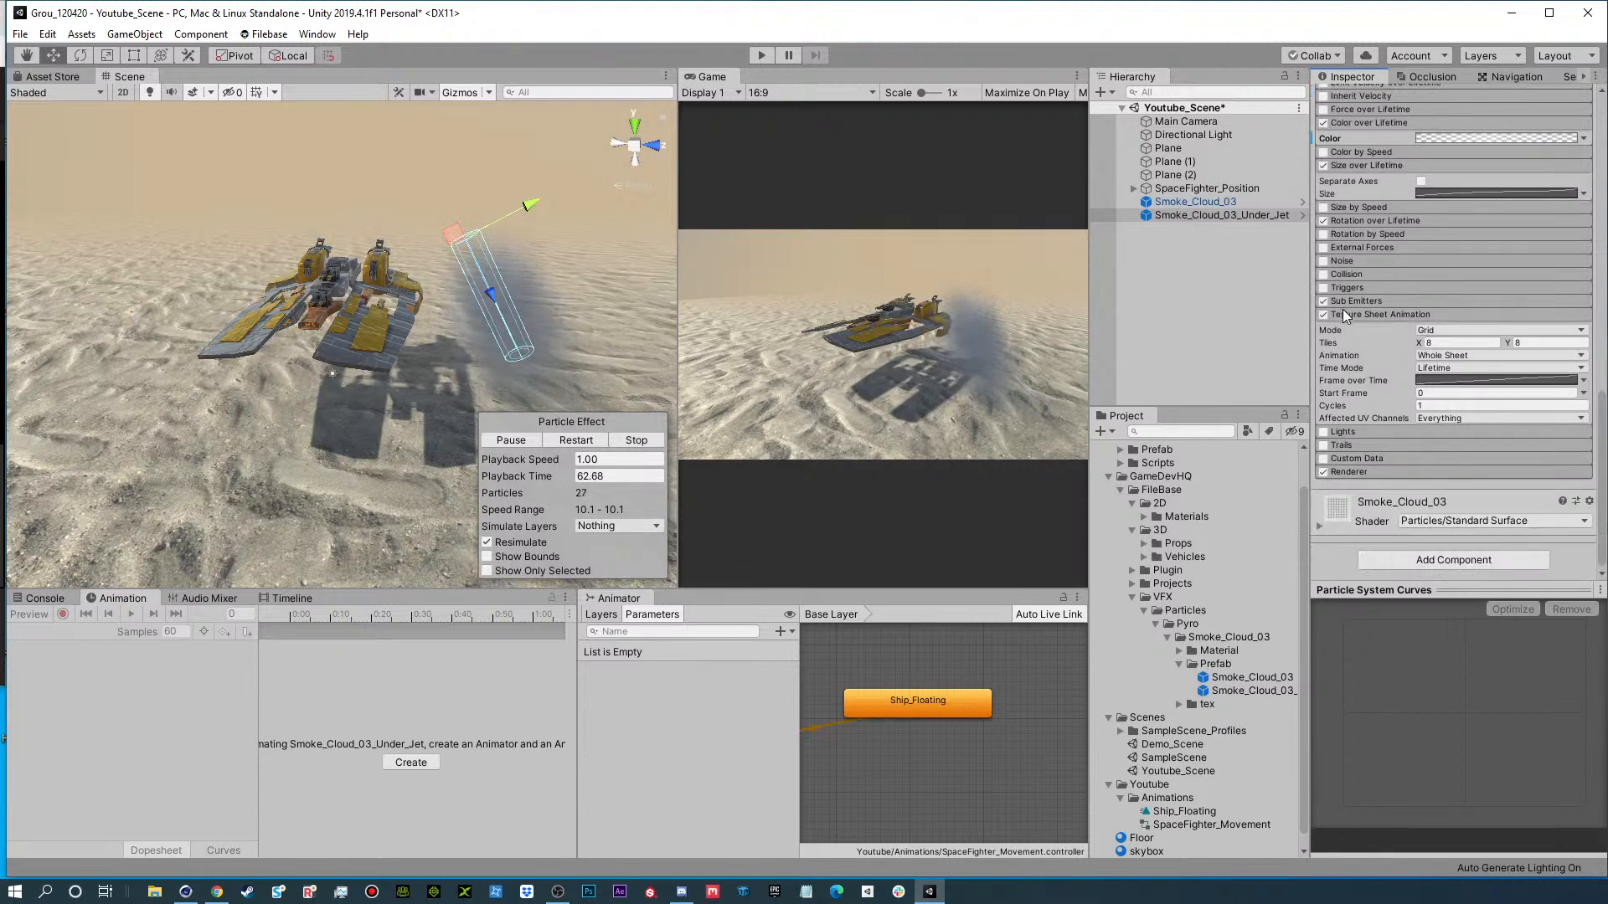
Set the smoke's Simulation Speed to 5 and move the emitter under the ship to about Y 10.37, Z 2.28.
scroll(1352, 318, up, 10)
scroll(1343, 319, up, 8)
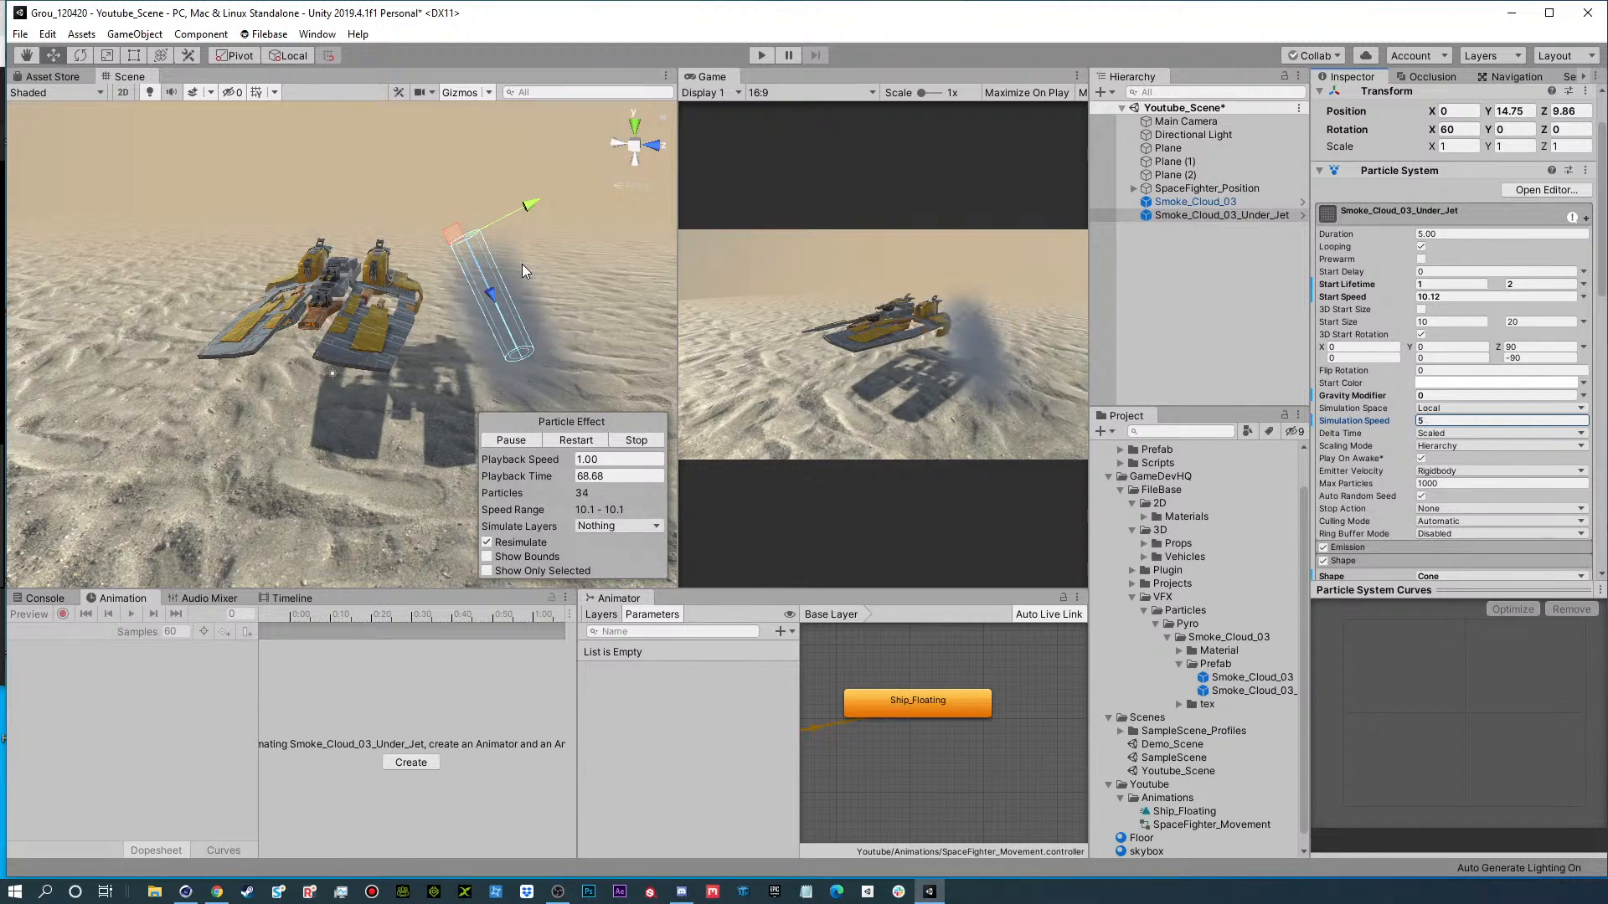
key(e)
key(w)
drag(534, 204, 444, 258)
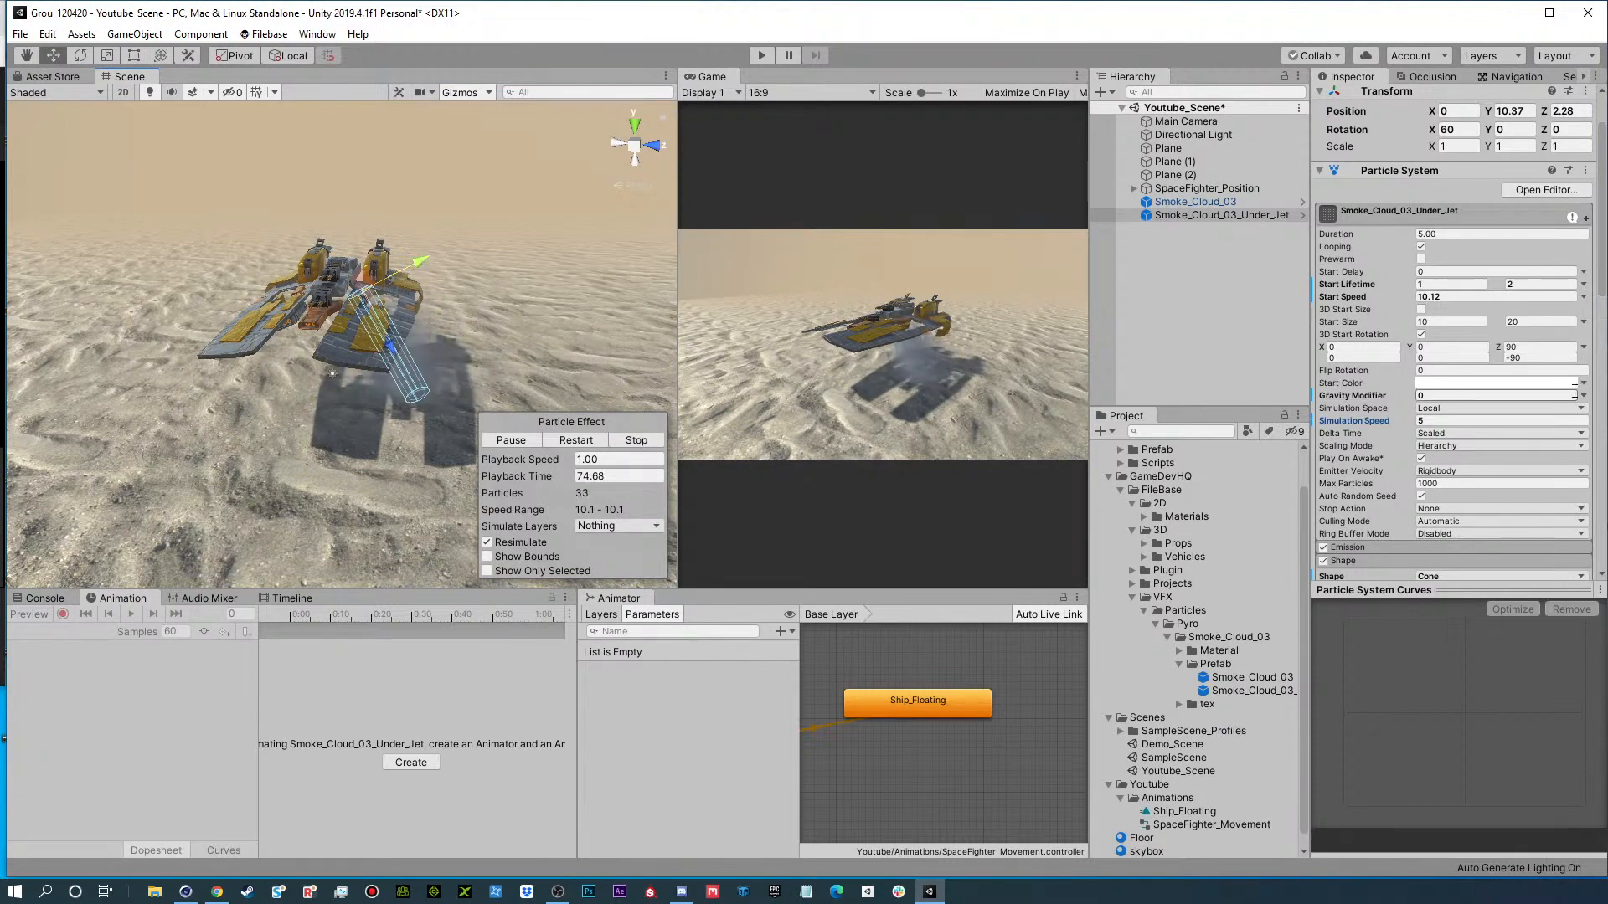
Lower the alpha of the smoke's white Start Color to 110.
scroll(1387, 440, down, 3)
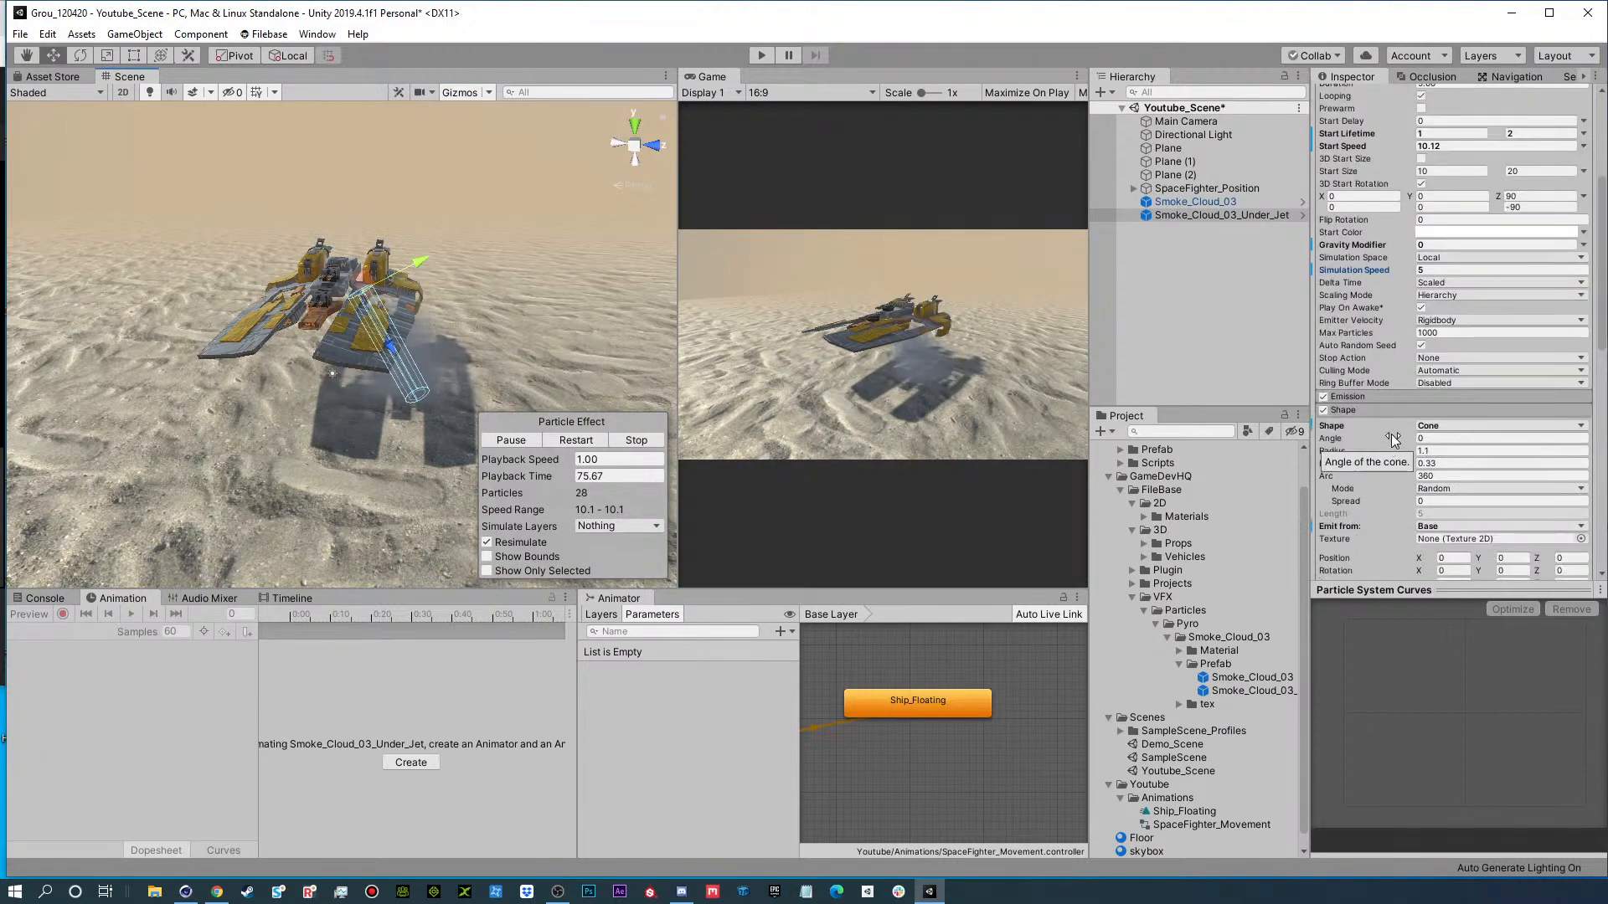
click(1454, 233)
drag(1312, 590, 1287, 599)
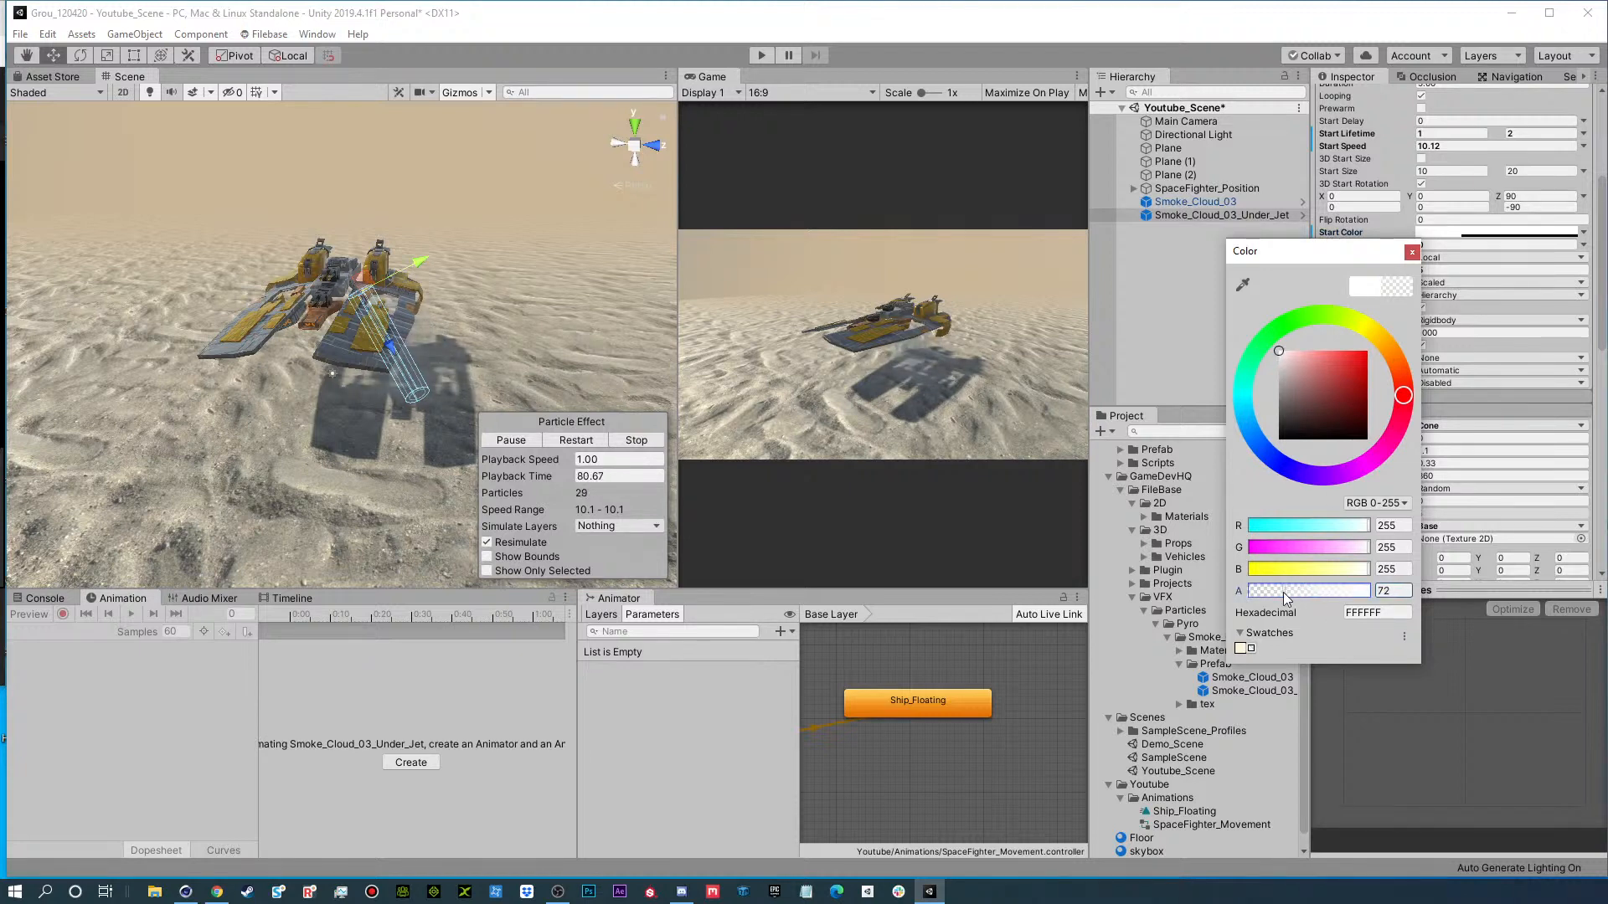
click(1412, 253)
Duplicate Smoke_Cloud_03_Under_Jet, rotate the copy to 120 on X and place it under the ship at about Y 10.8, Z -1.63.
click(1228, 216)
key(ctrl+d)
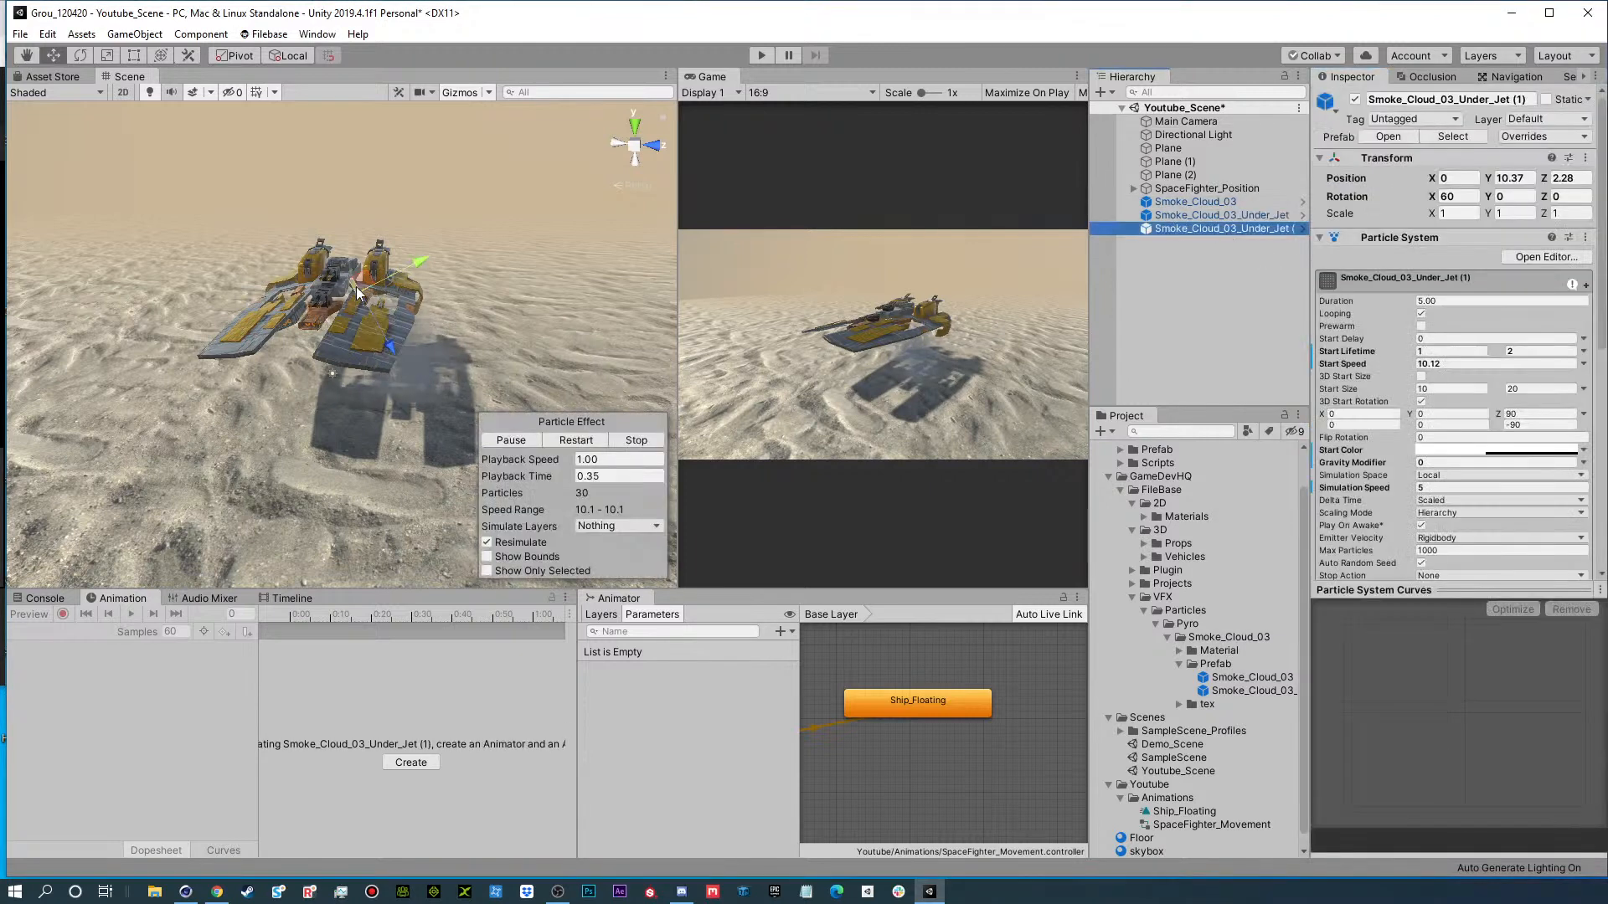
drag(379, 231, 485, 284)
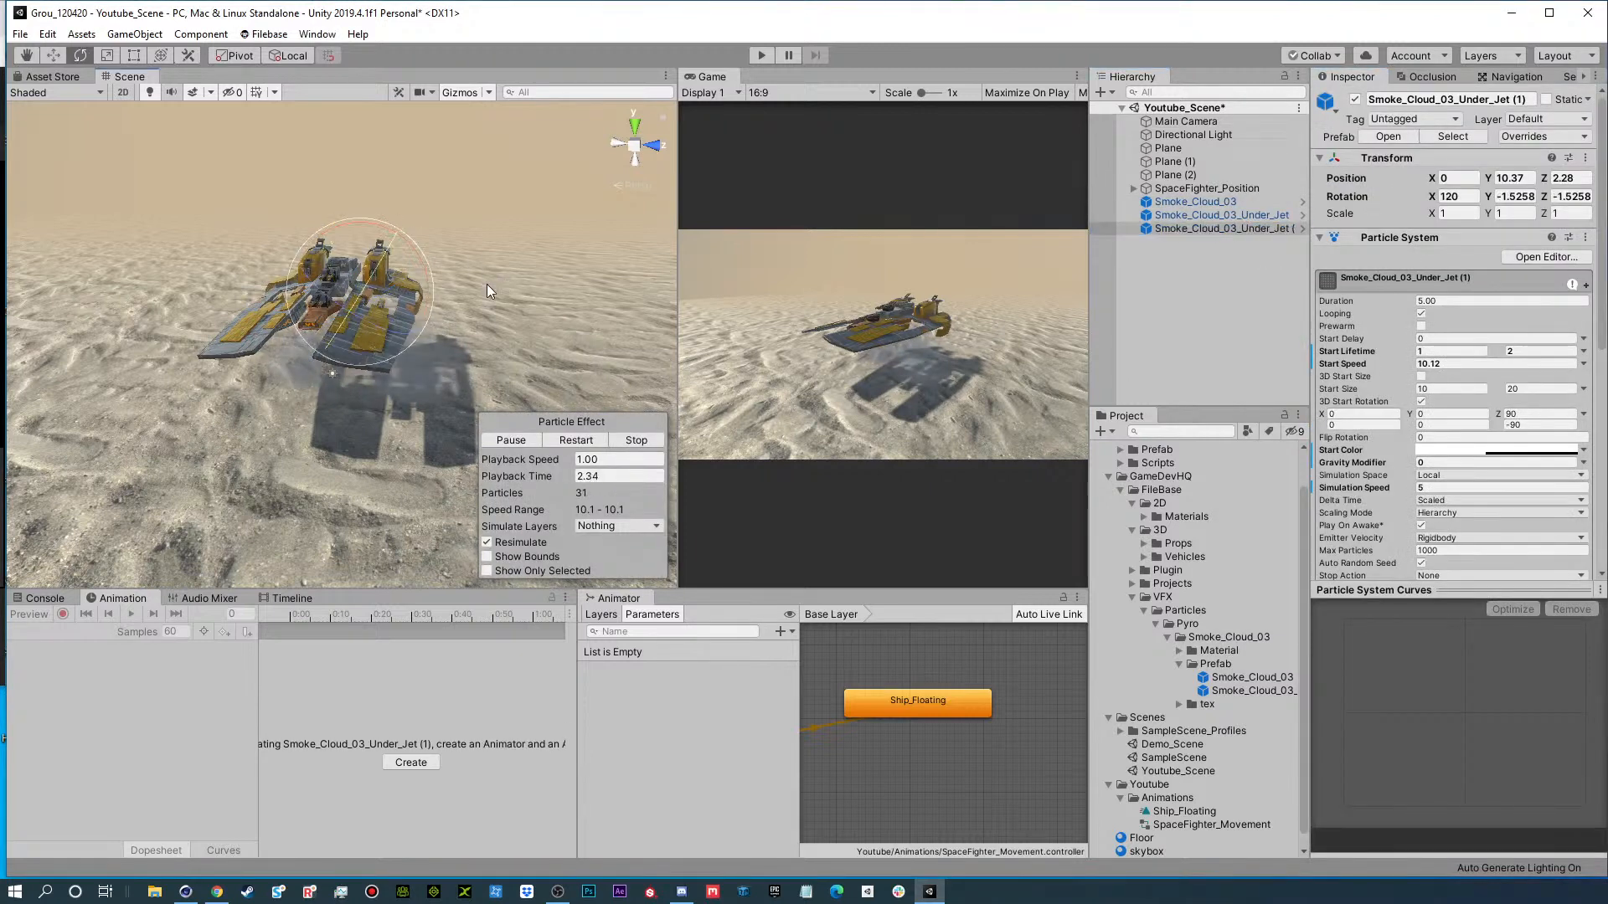
key(w)
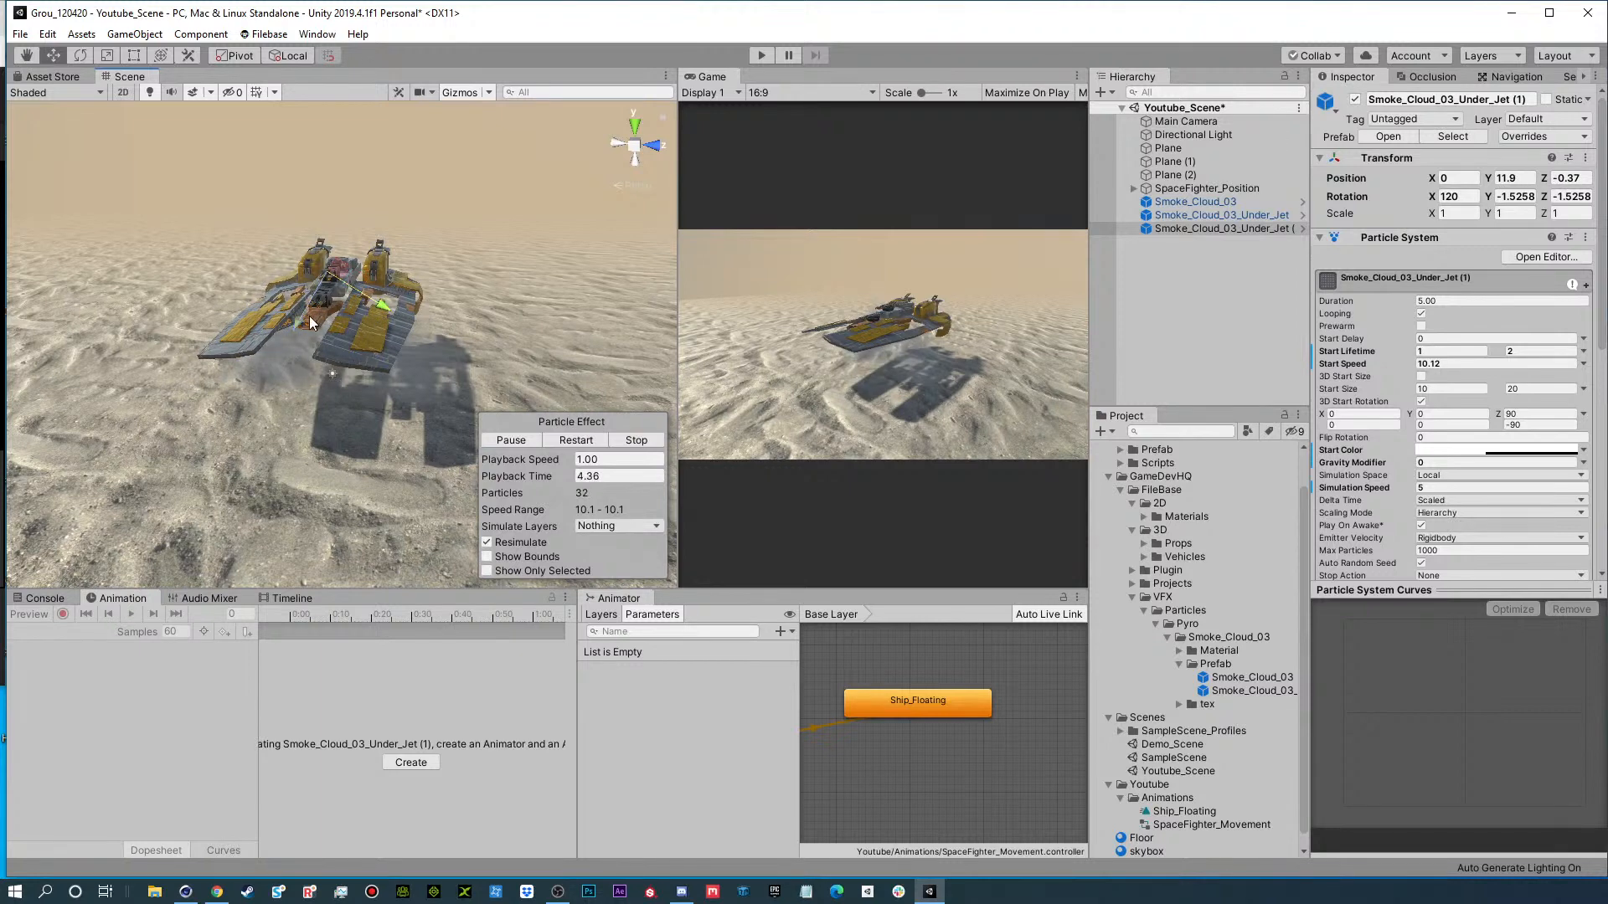
mouse_move(288, 334)
mouse_down()
mouse_move(379, 336)
mouse_move(360, 318)
mouse_move(273, 357)
mouse_up()
alt+drag(355, 322, 428, 316)
middle_drag(428, 316, 468, 318)
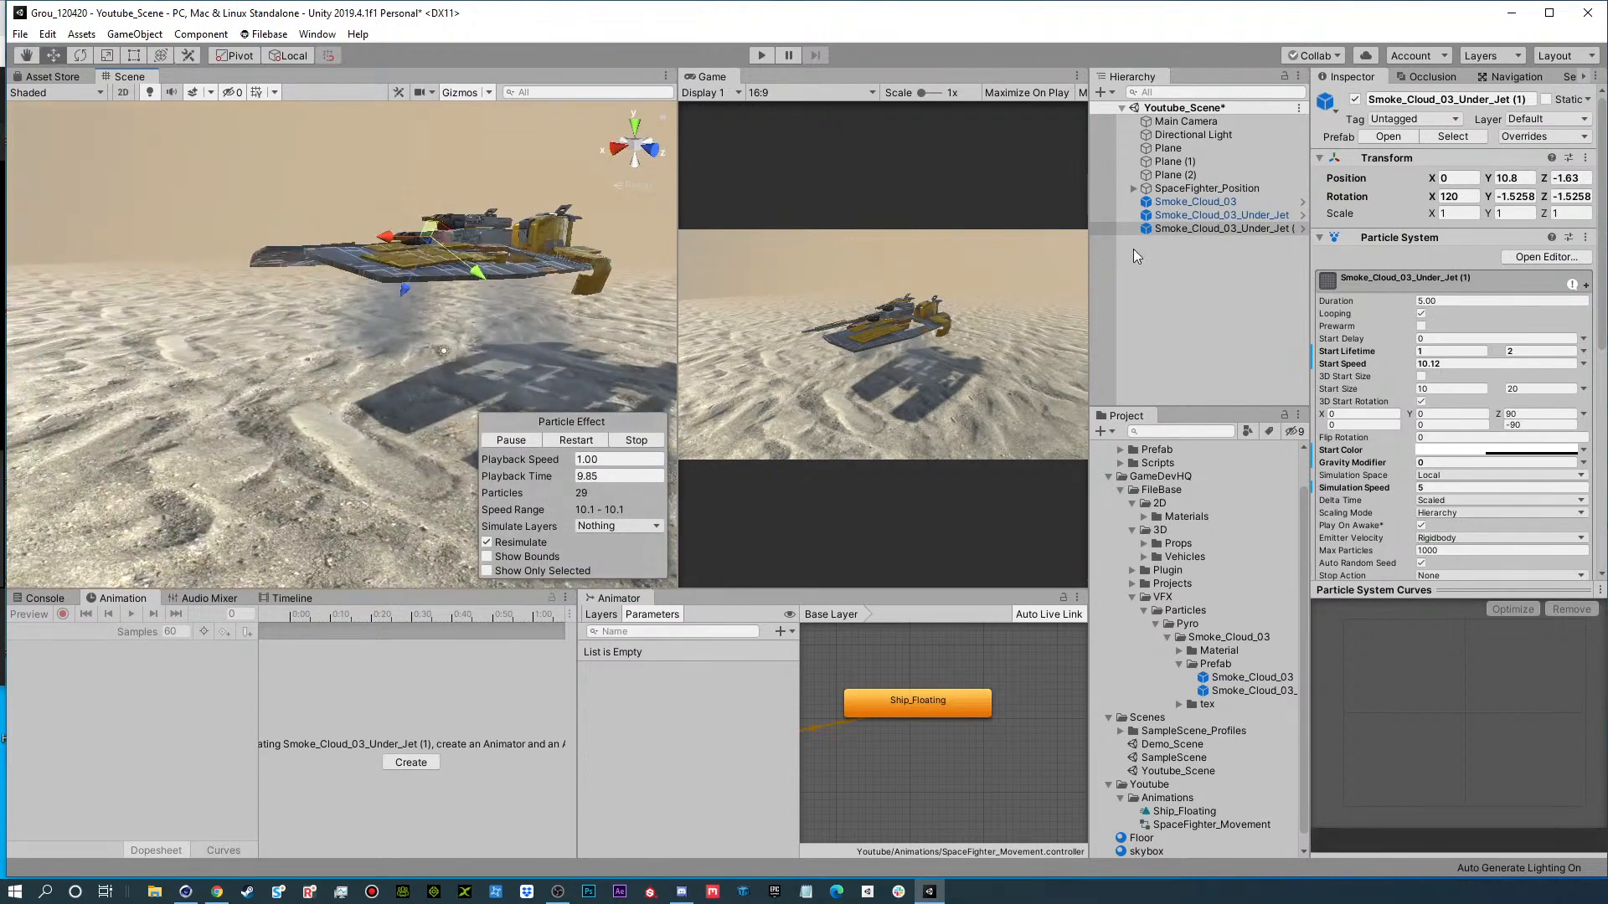
Parent both Smoke_Cloud_03_Under_Jet emitters to SpaceFighter_Movement.
click(1196, 201)
click(1196, 215)
shift+click(1191, 228)
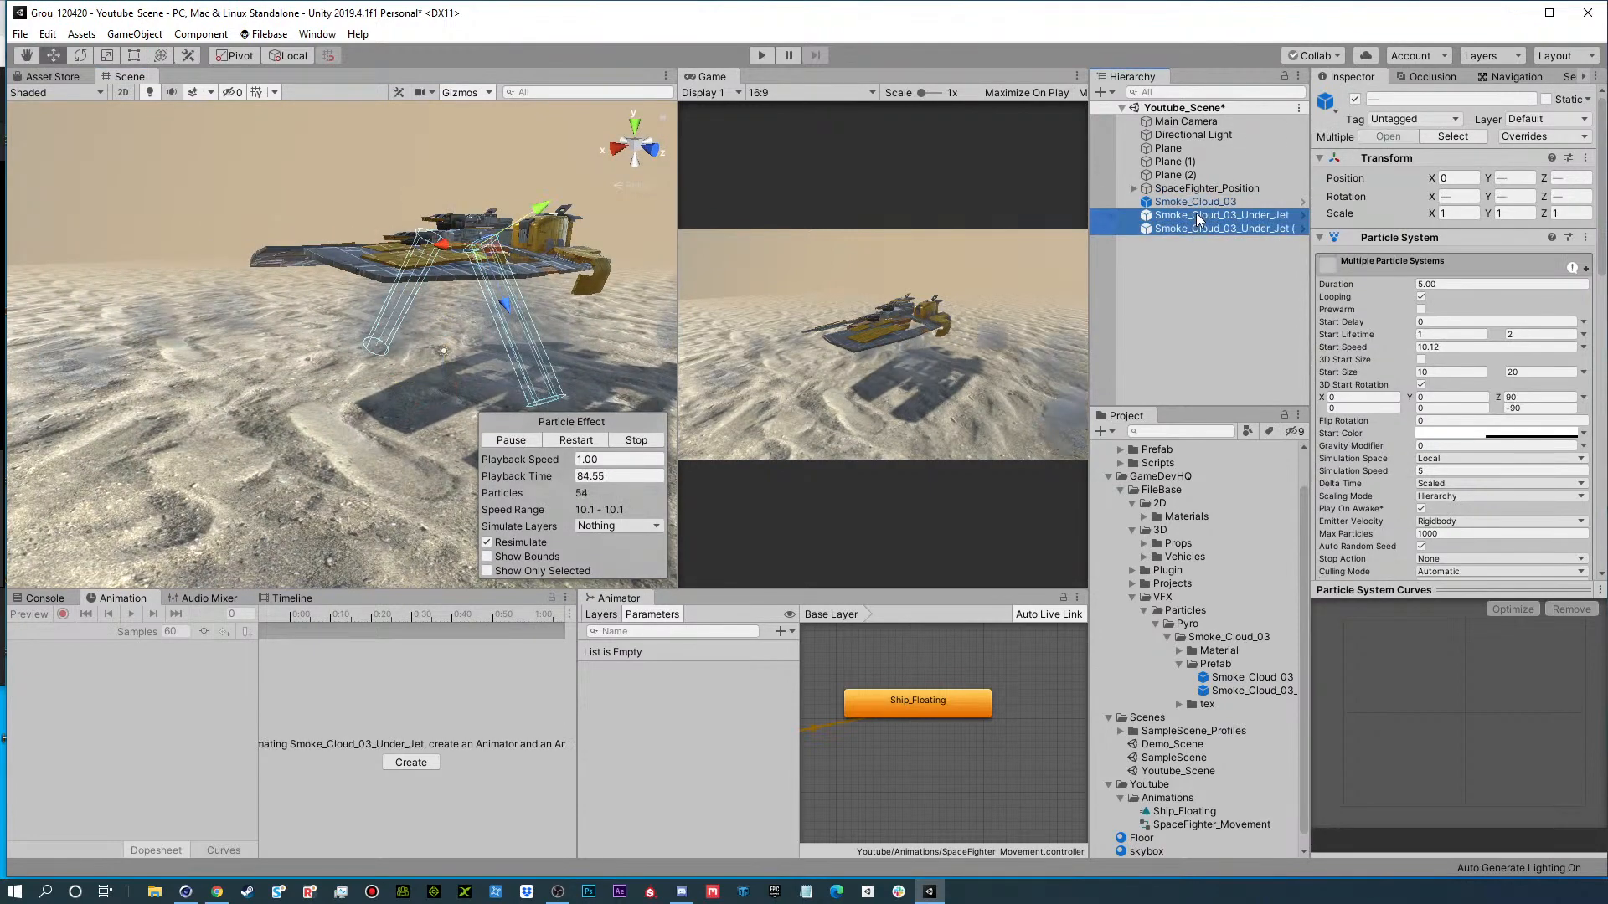
click(1133, 188)
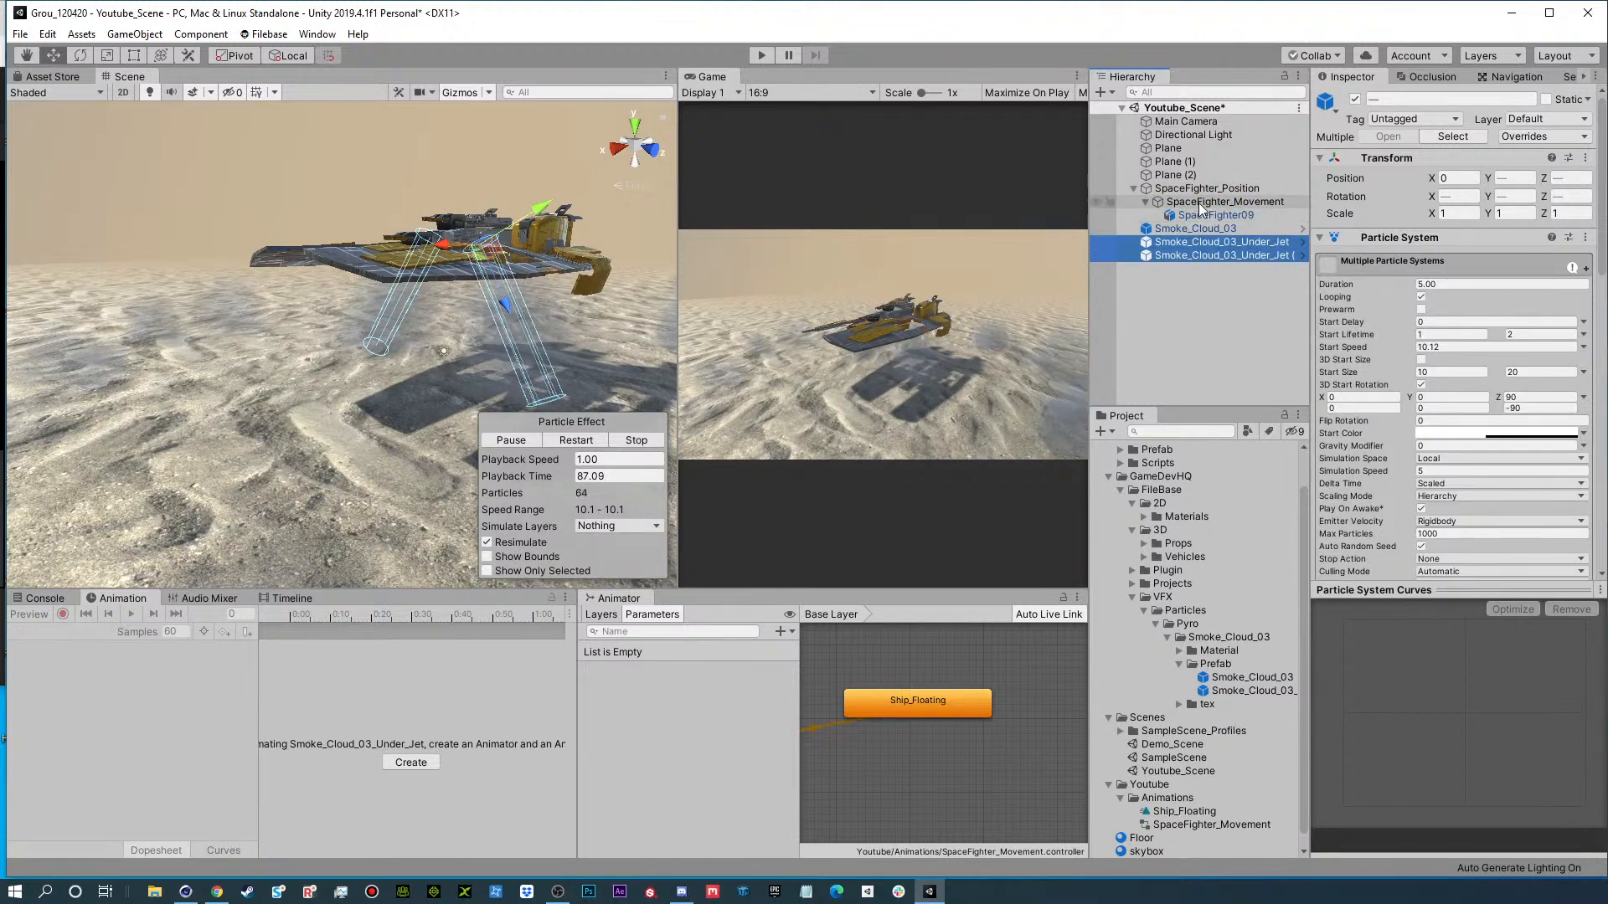
drag(1194, 255, 1204, 211)
click(1202, 314)
Play the scene, examine the smoke under the floating ship from several angles and distances, and stop playback.
click(760, 56)
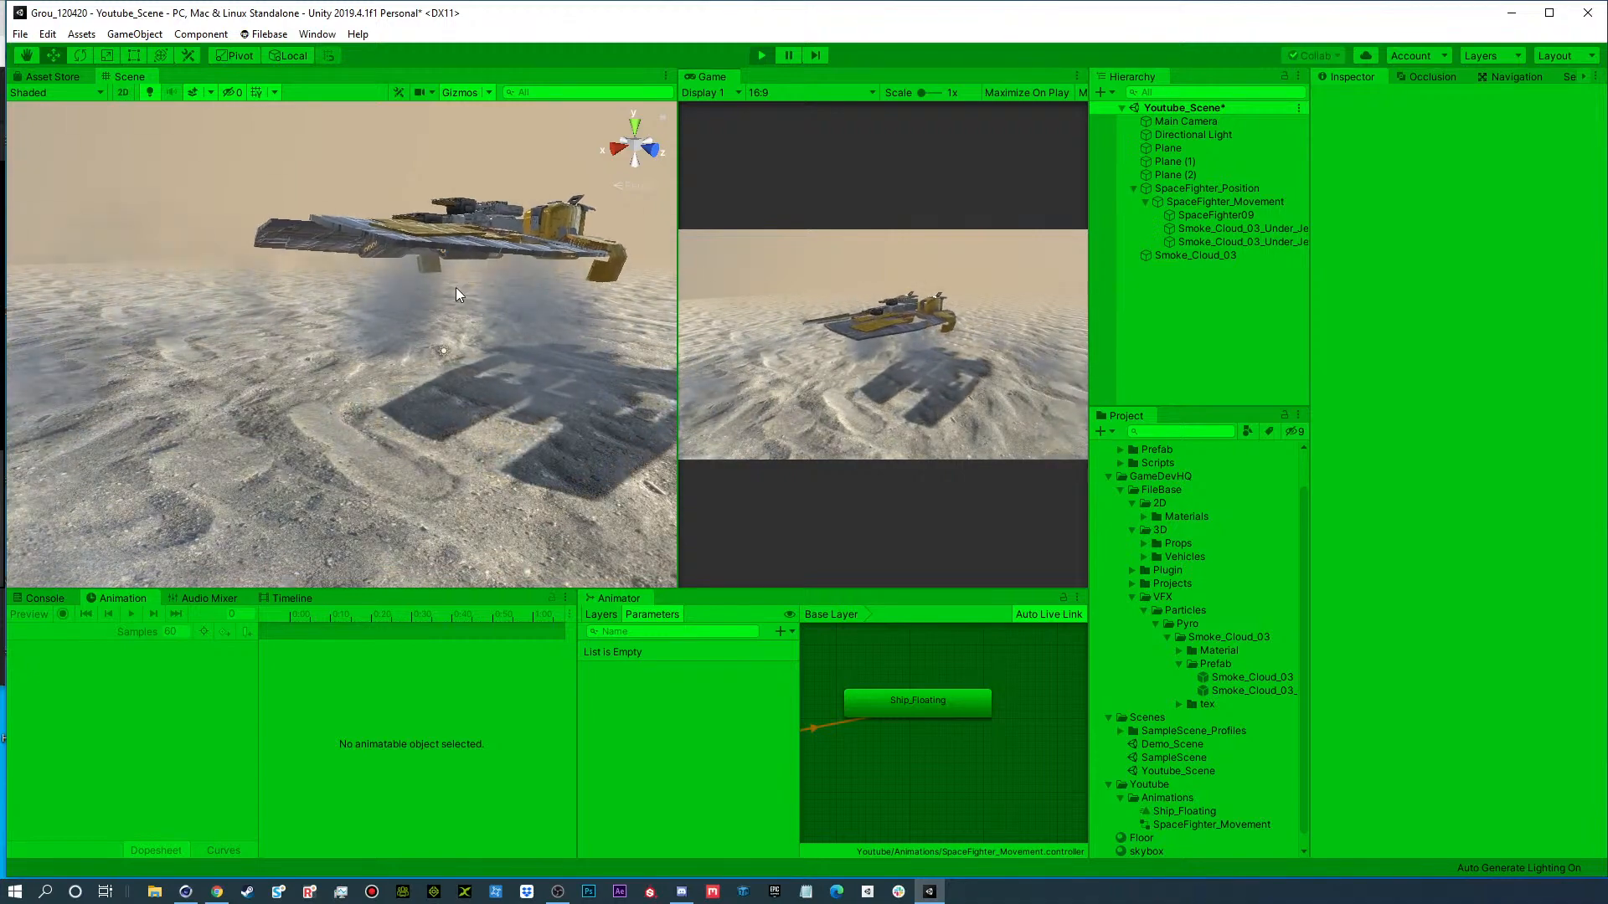
alt+drag(456, 290, 409, 317)
scroll(512, 402, down, 3)
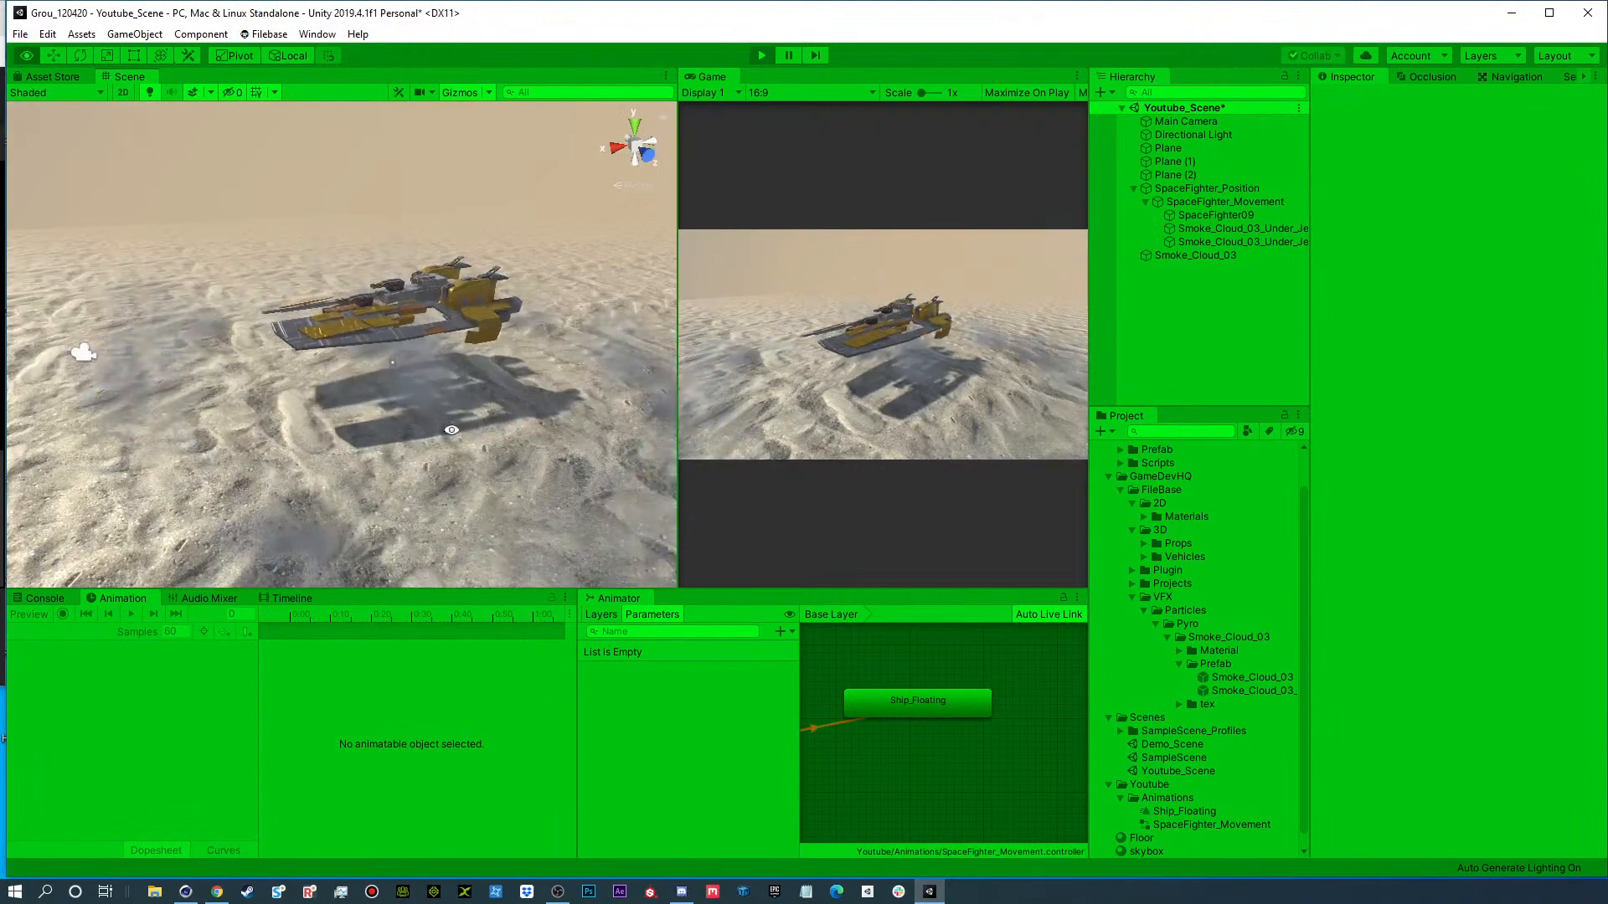
scroll(451, 430, up, 5)
alt+drag(452, 430, 434, 357)
scroll(393, 315, up, 4)
scroll(466, 348, down, 3)
scroll(535, 392, up, 3)
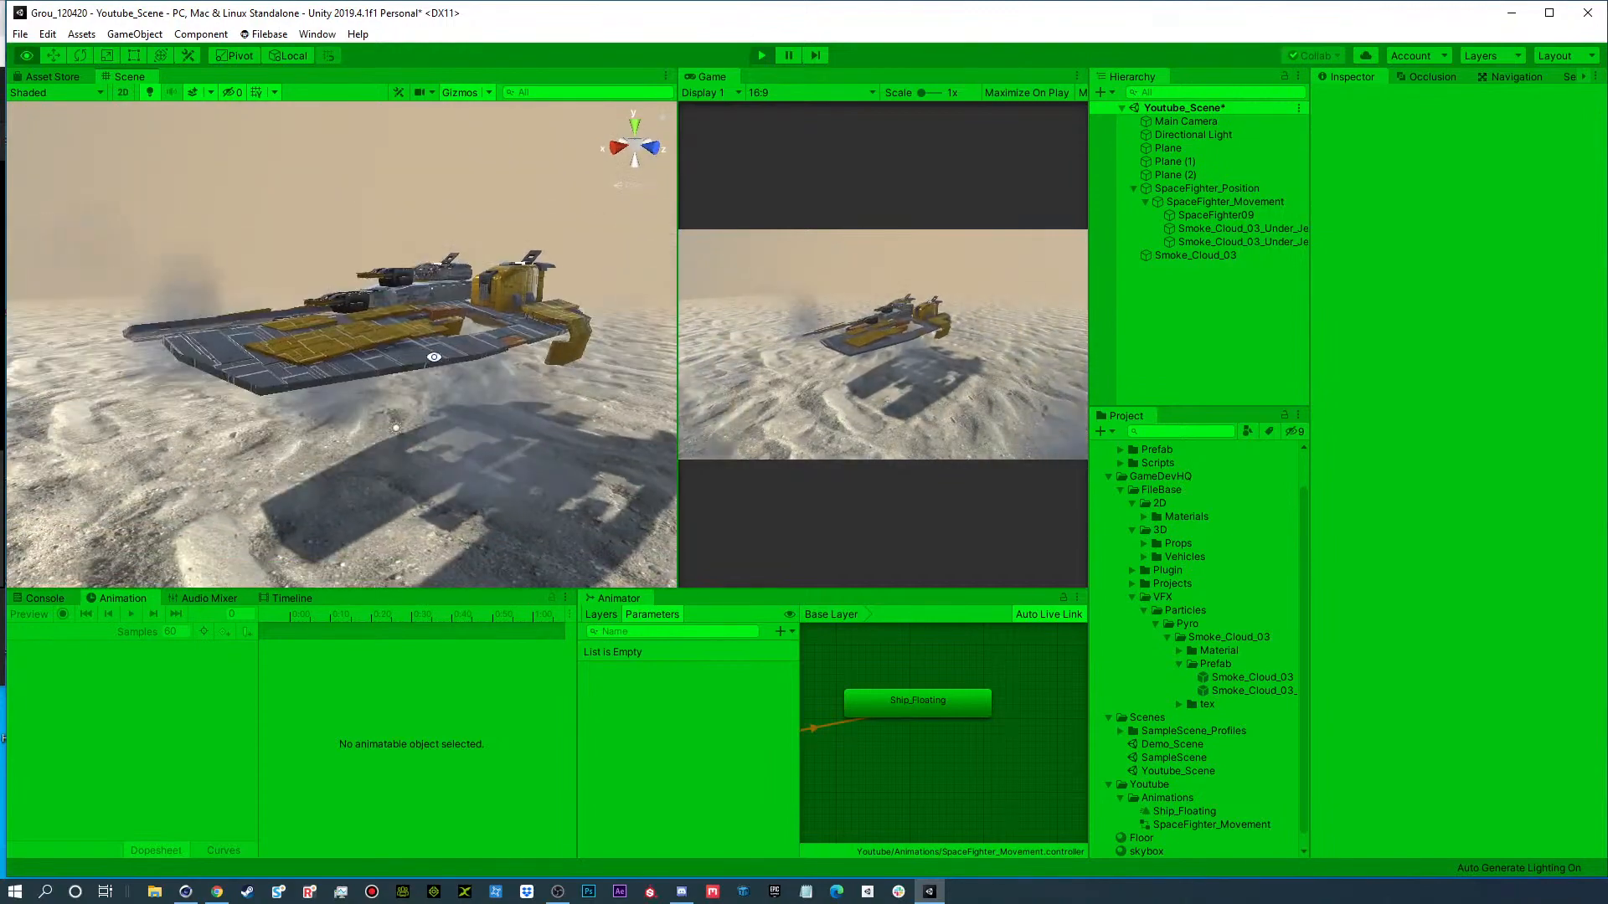
scroll(434, 357, down, 5)
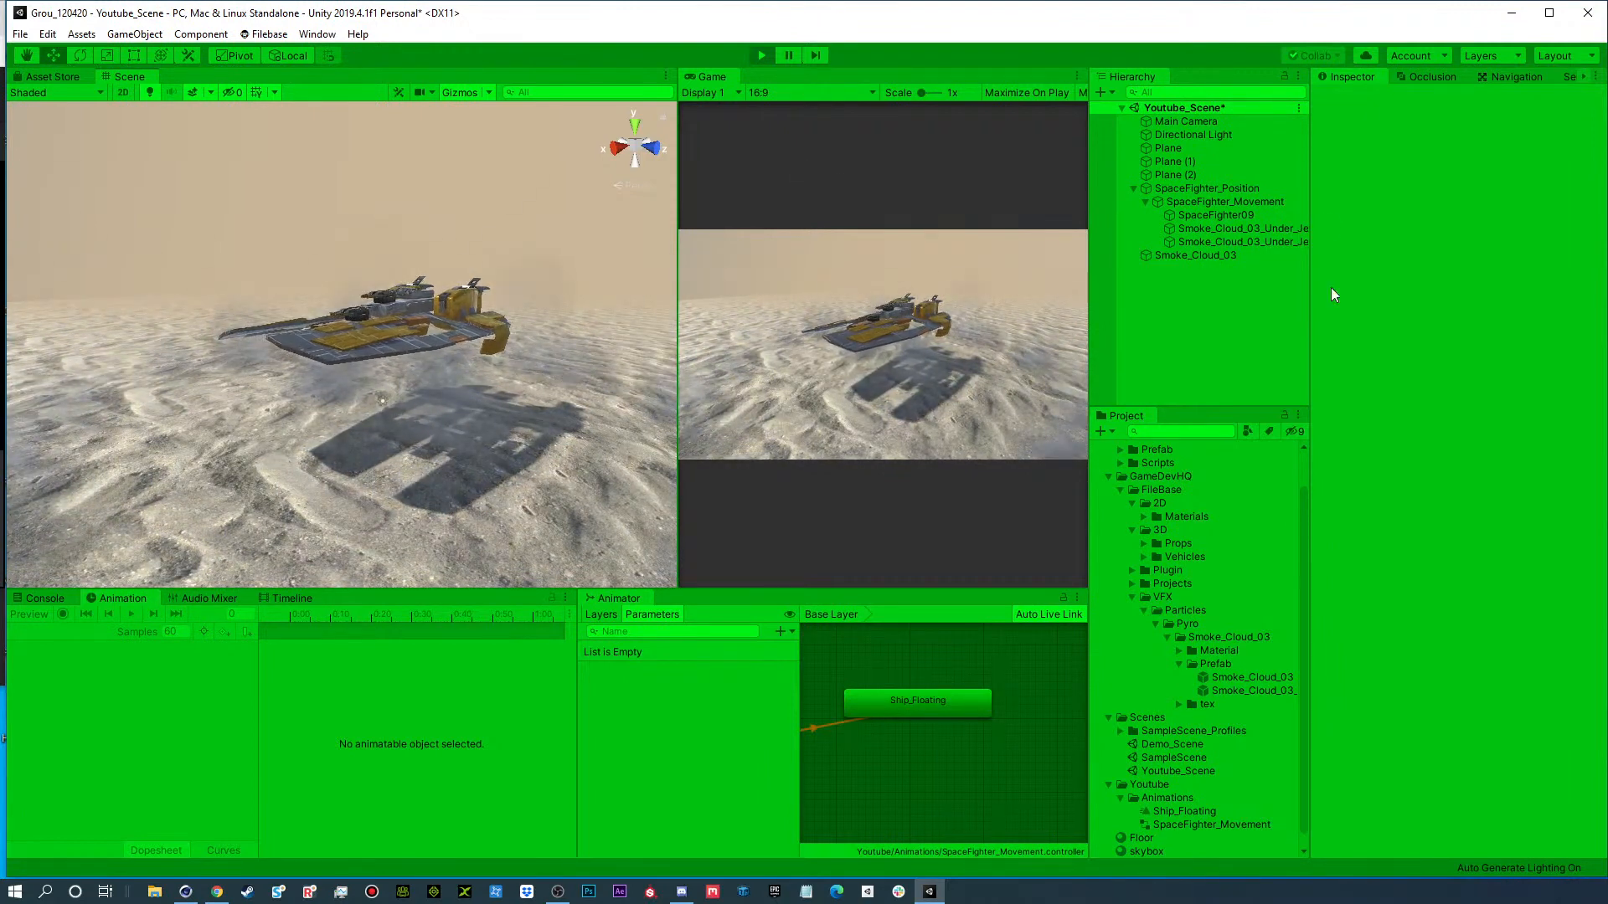
click(762, 56)
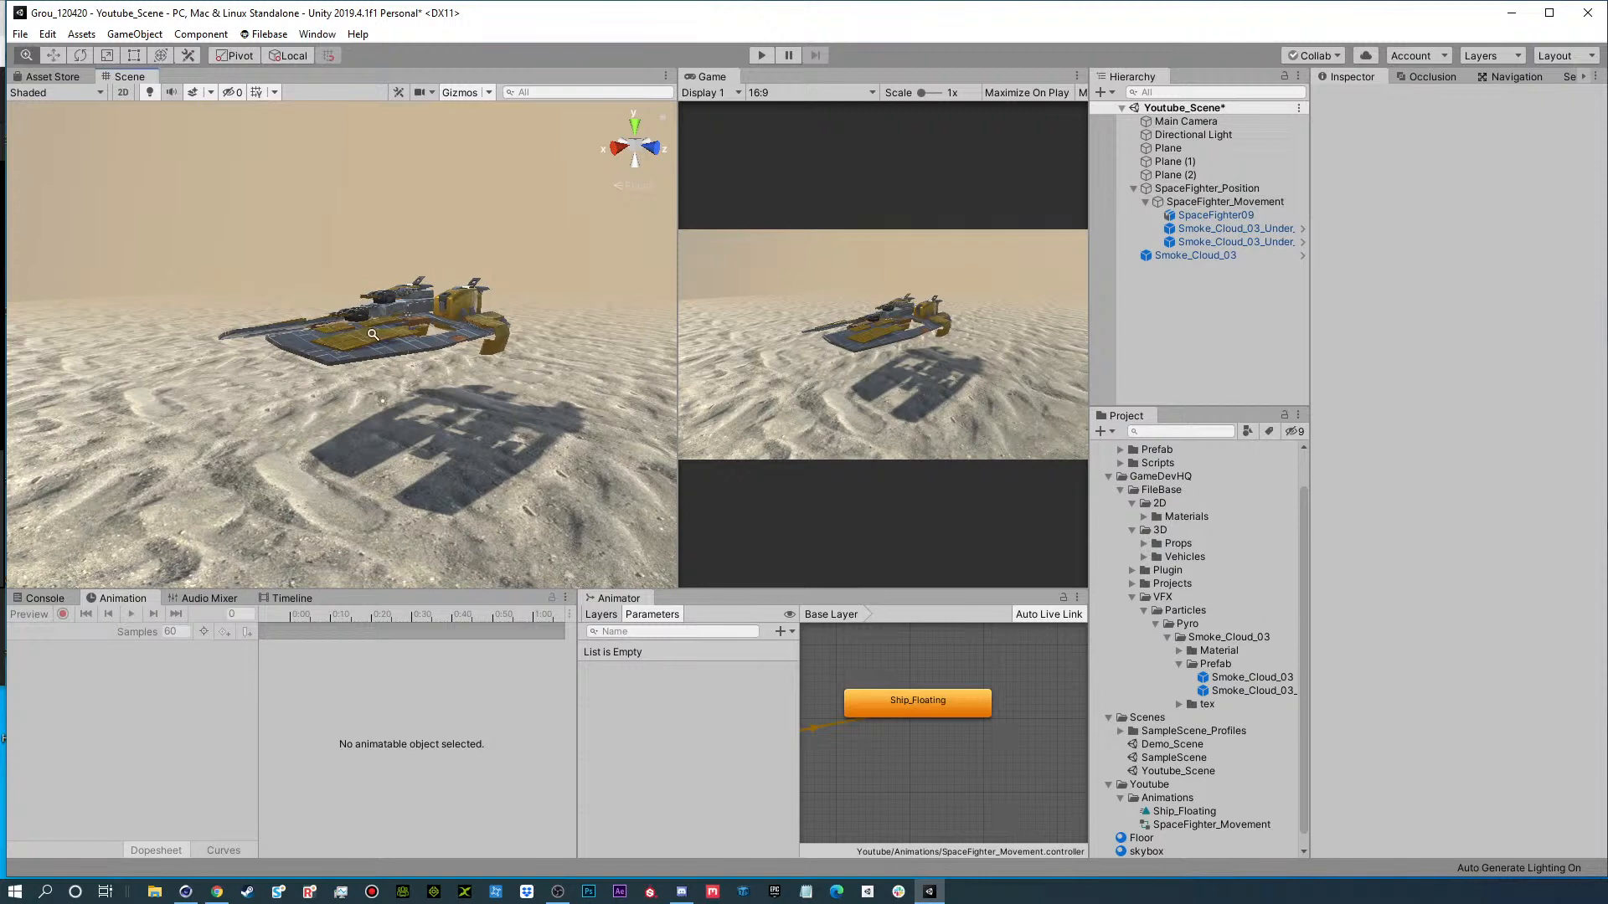
Rotate the Directional Light to about 56.4, -181.2, -44.5 to relight the ship and its shadow.
scroll(373, 335, up, 2)
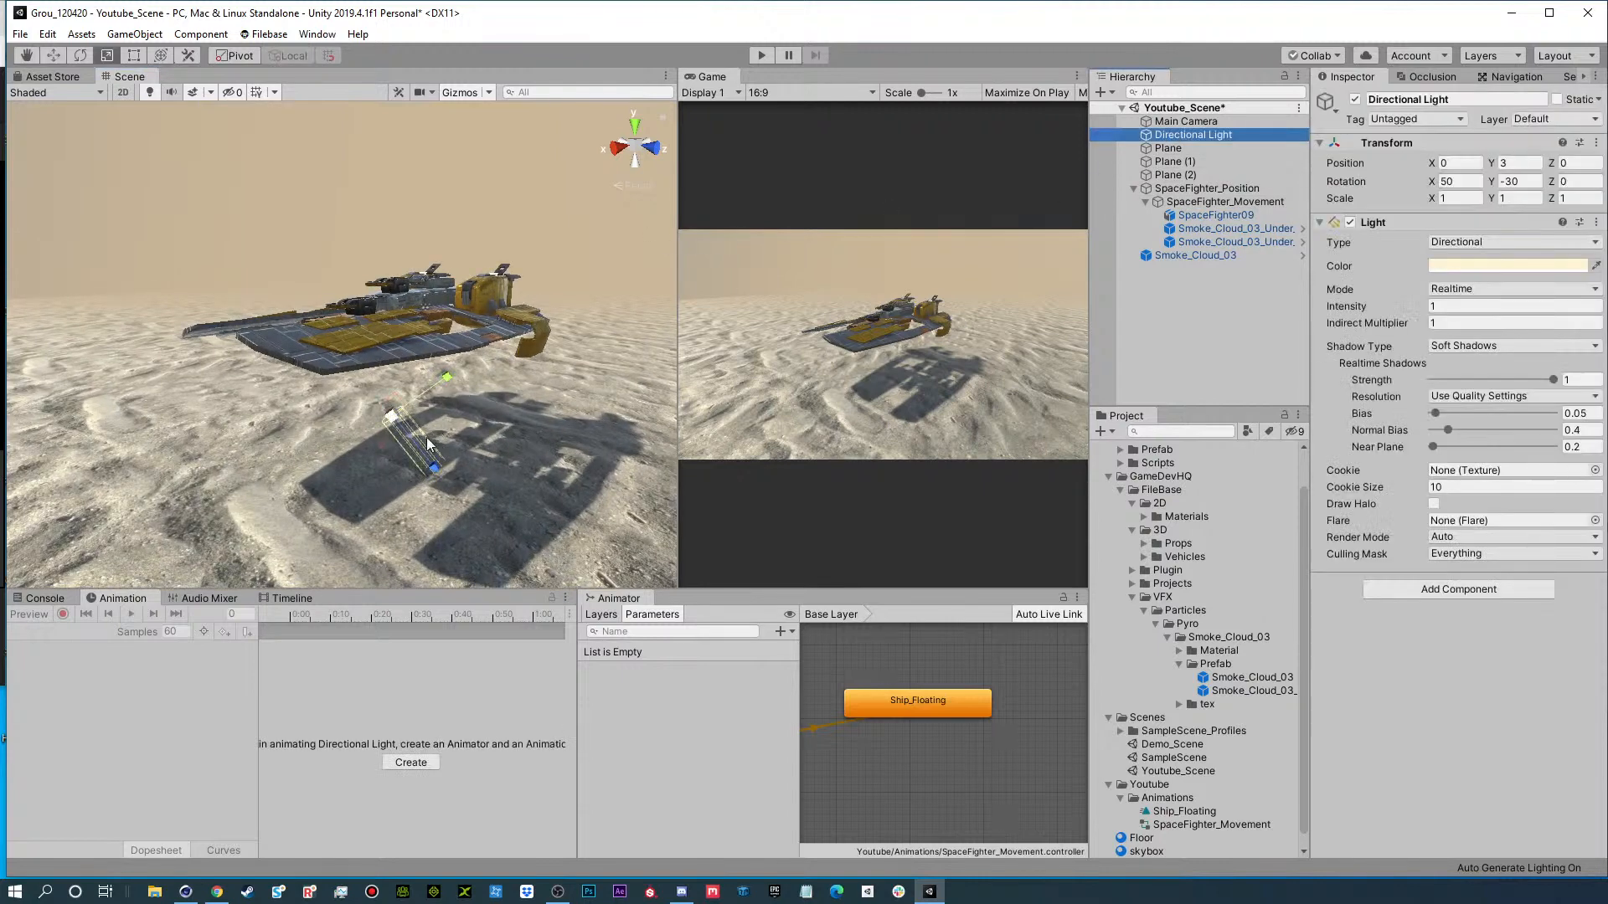
drag(402, 451, 502, 469)
alt+drag(459, 282, 458, 335)
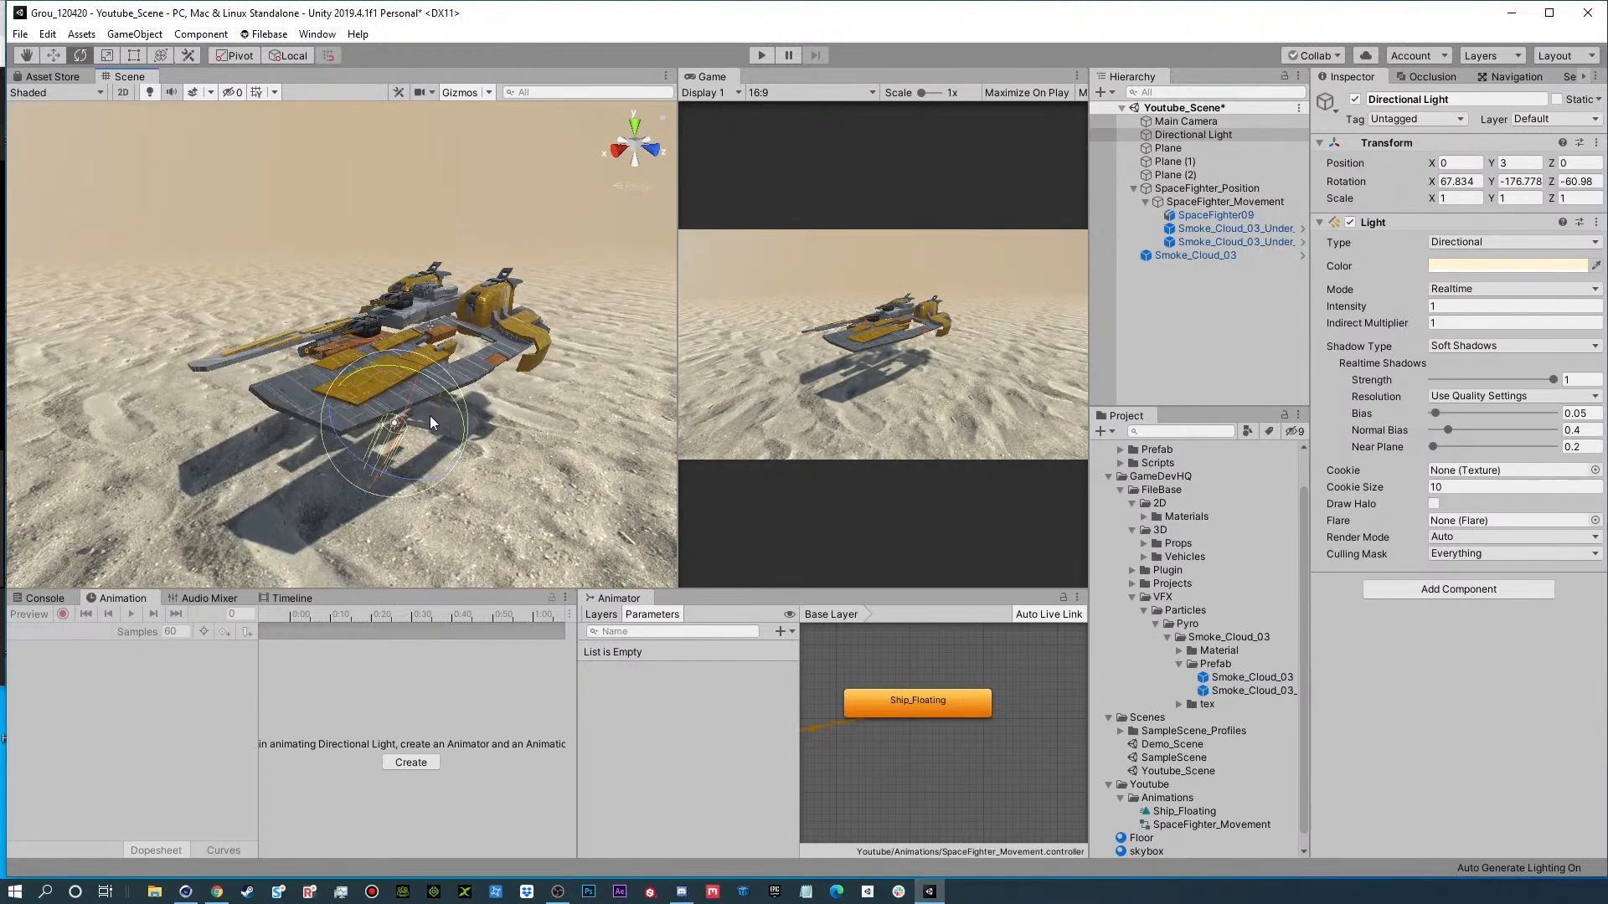
mouse_move(430, 415)
mouse_down()
mouse_move(426, 442)
mouse_move(410, 438)
mouse_move(444, 427)
mouse_up()
Set the Smoothness of the SpaceFighter09 material to 0.735.
scroll(429, 373, up, 5)
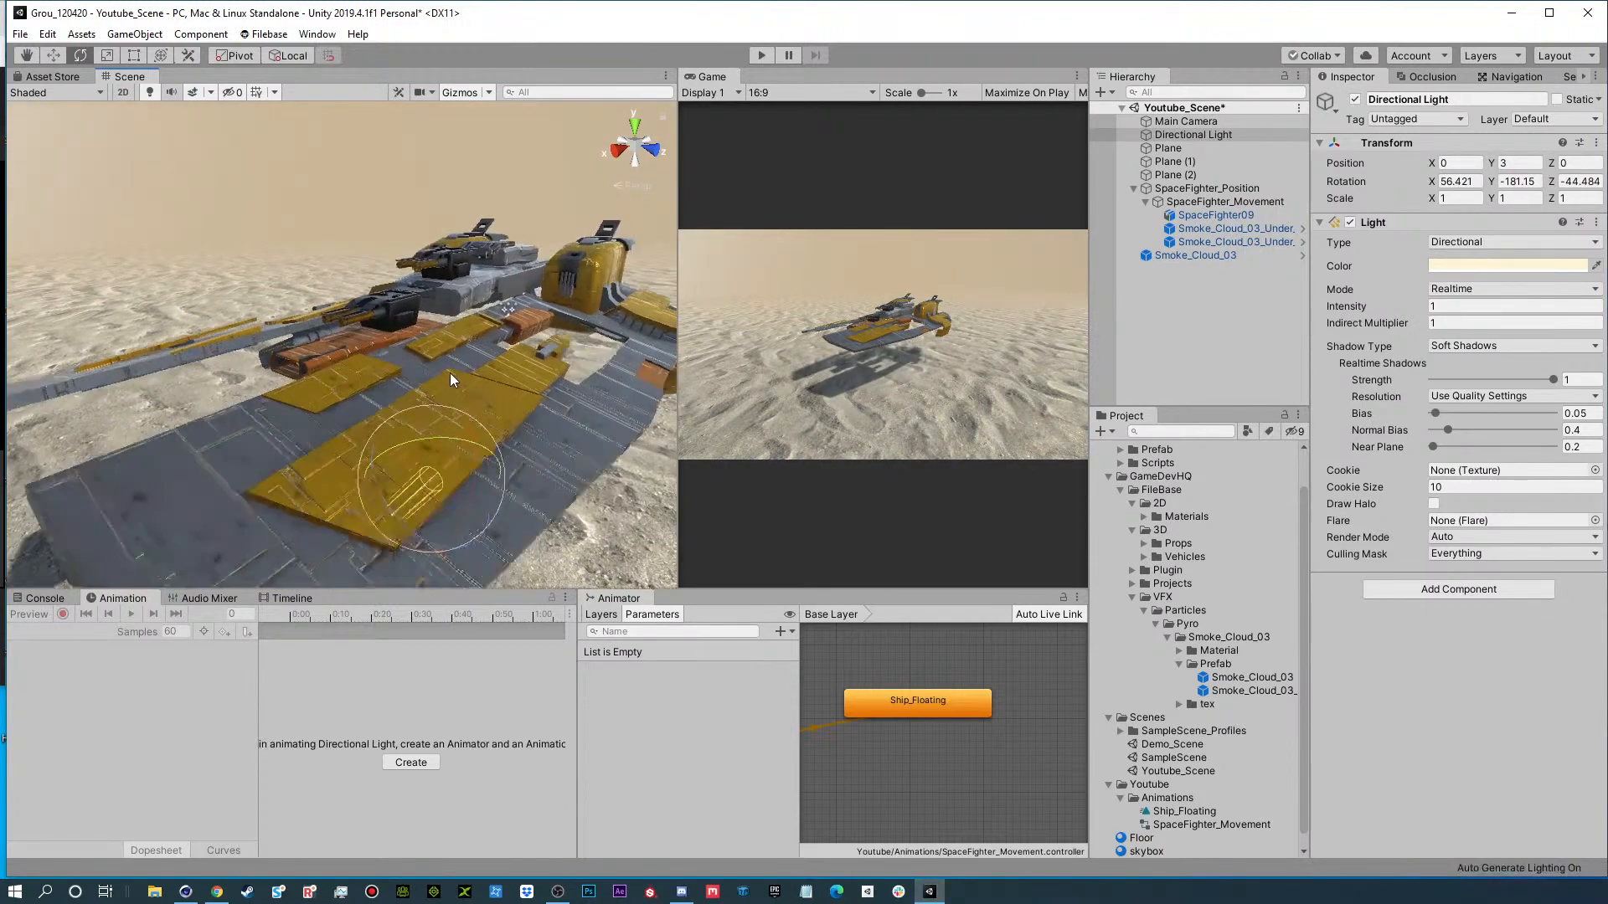
click(513, 280)
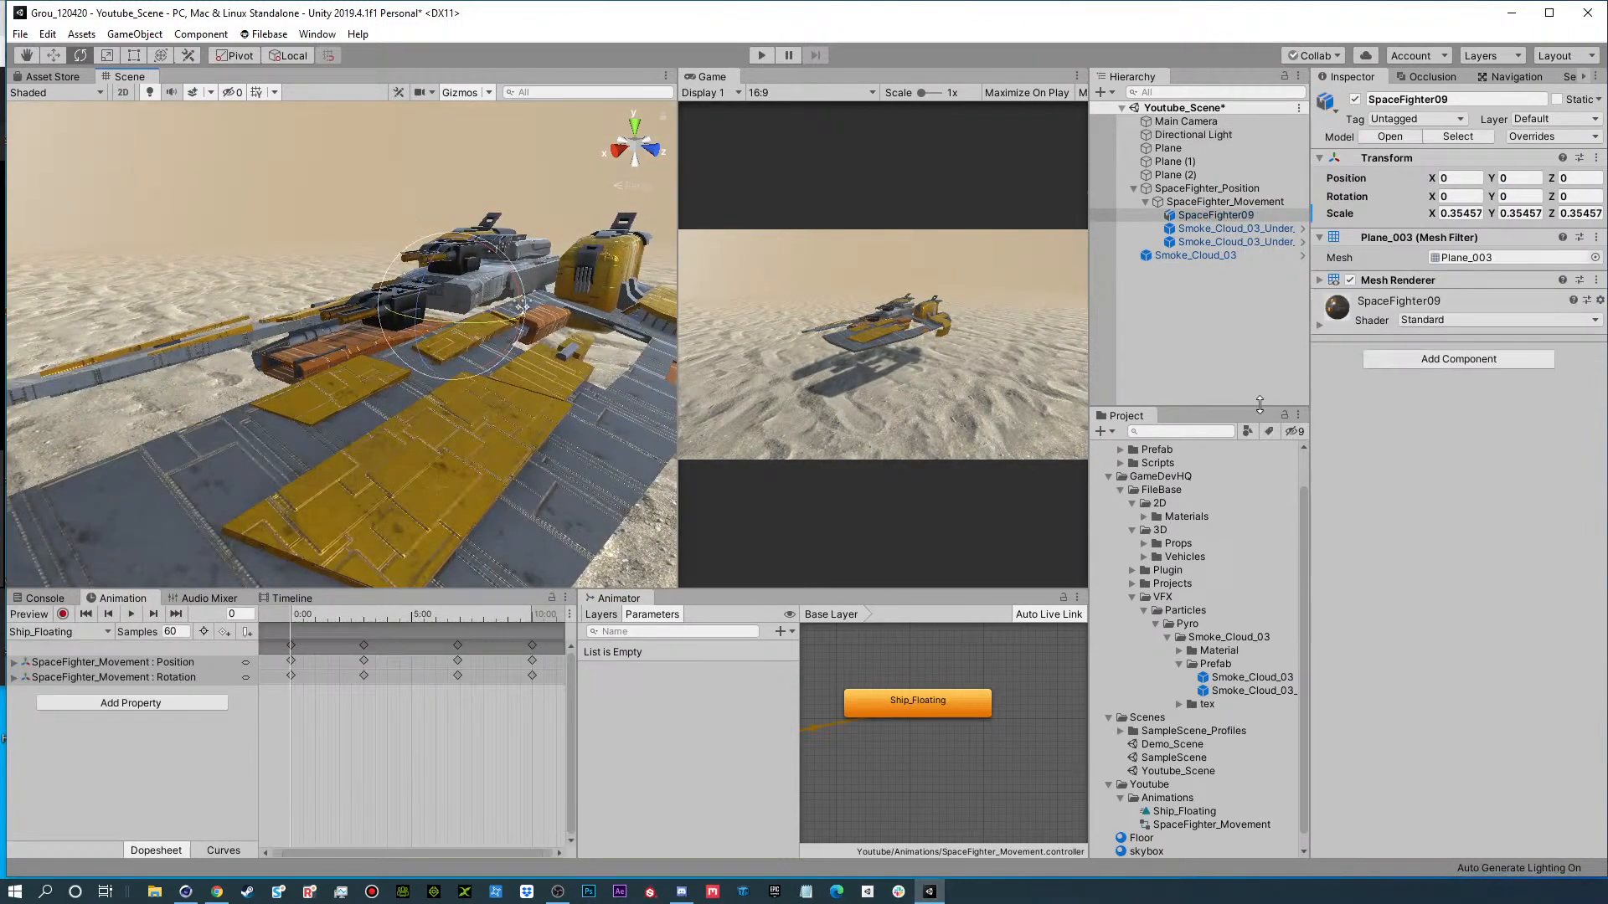
click(1319, 325)
drag(1536, 417, 1517, 419)
scroll(494, 465, down, 7)
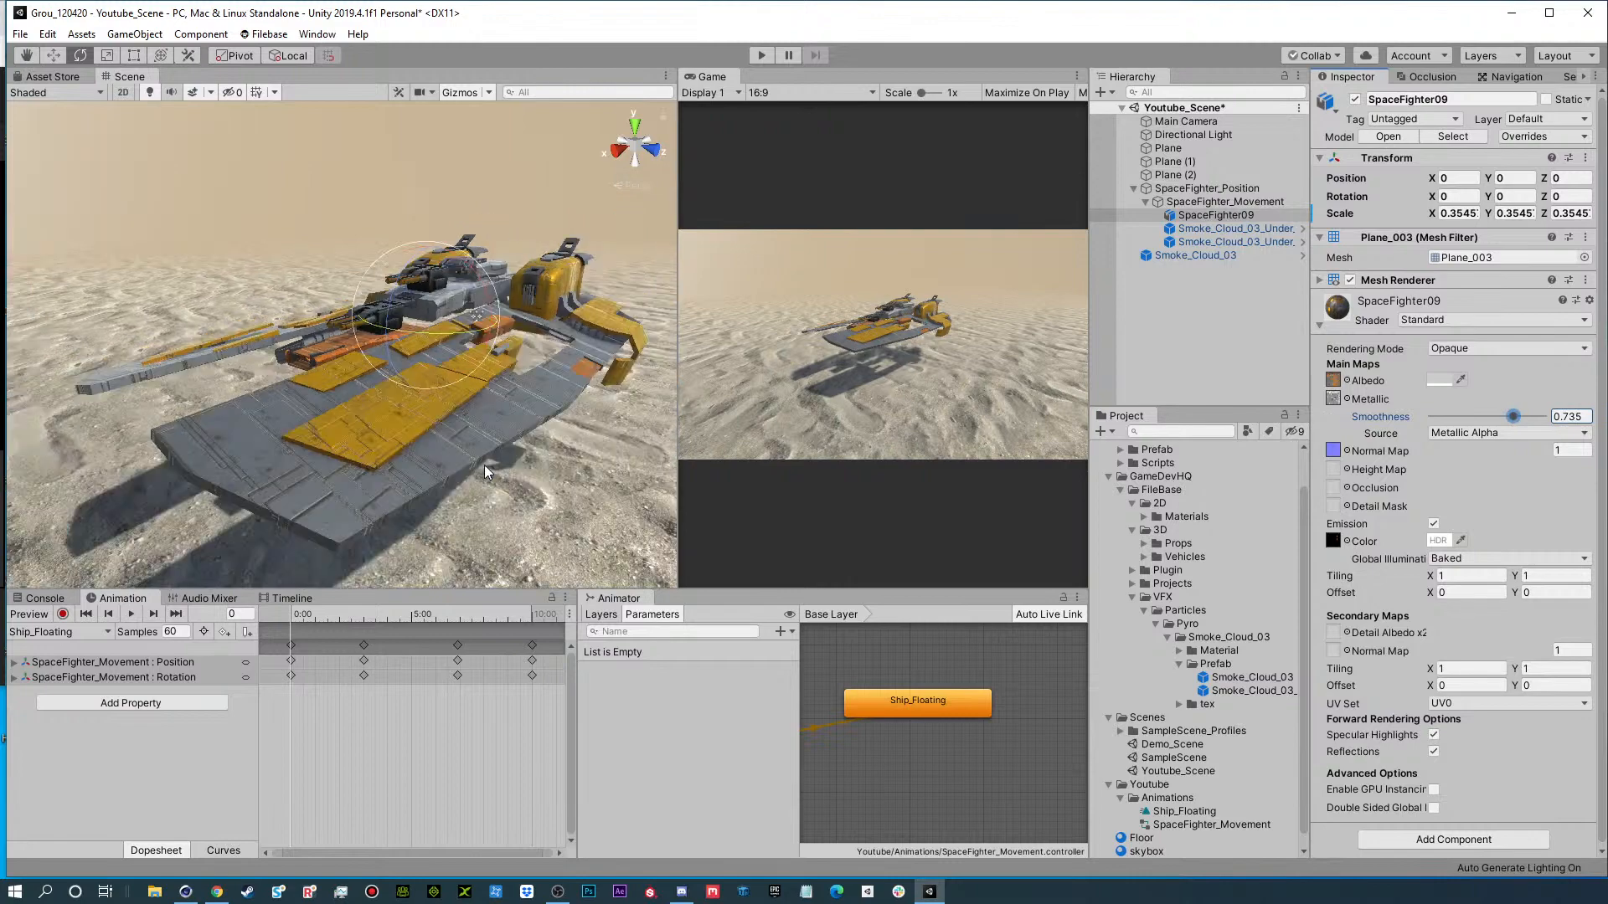
Parent the Smoke_Cloud_03 dust ring to SpaceFighter_Position, alongside SpaceFighter_Movement.
alt+drag(493, 466, 463, 404)
click(1201, 361)
click(1145, 202)
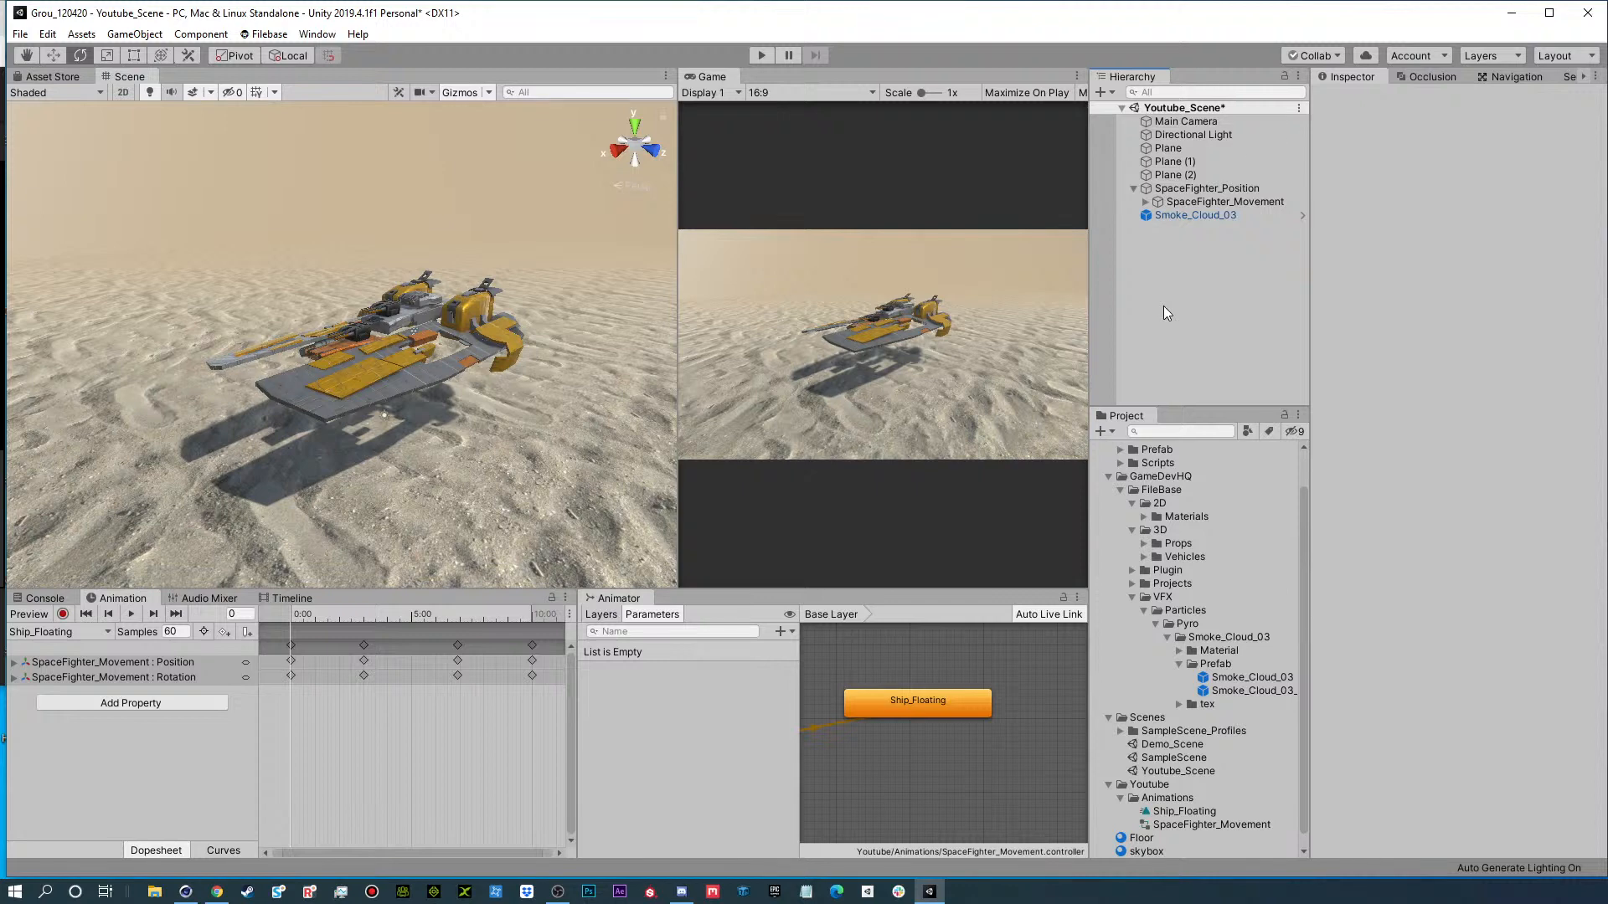
drag(1181, 215, 1186, 192)
click(1188, 193)
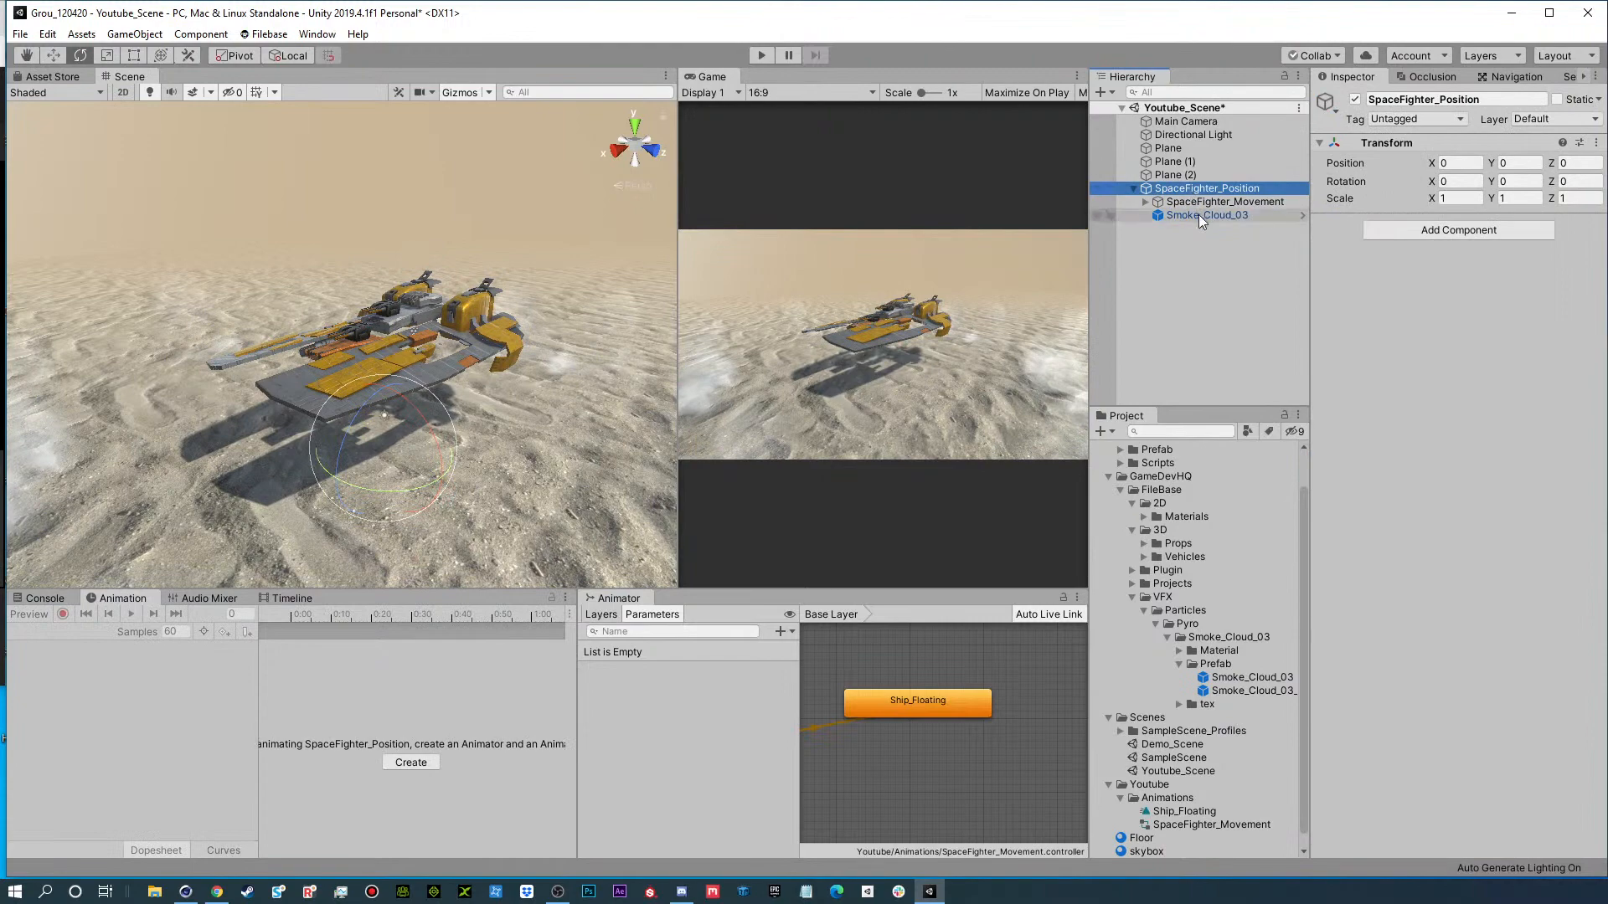
click(1199, 214)
Play the scene and try a Directional Light rotation of about 62.8, -210.6, -78.6.
click(762, 56)
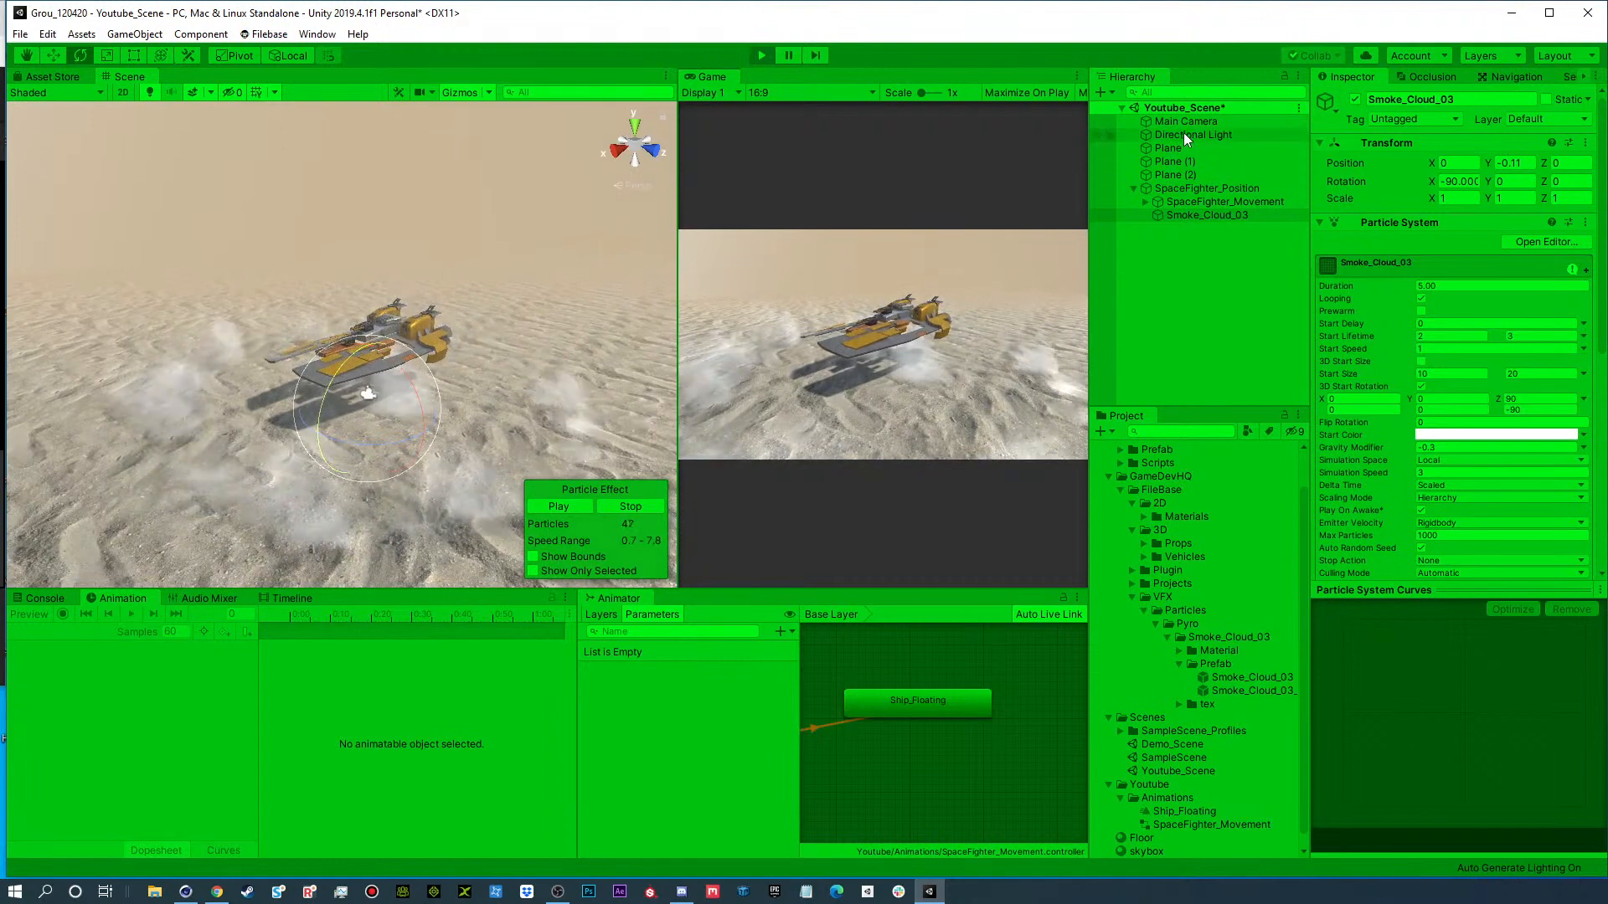
click(1183, 134)
drag(412, 405, 518, 337)
scroll(368, 369, up, 5)
scroll(518, 337, down, 3)
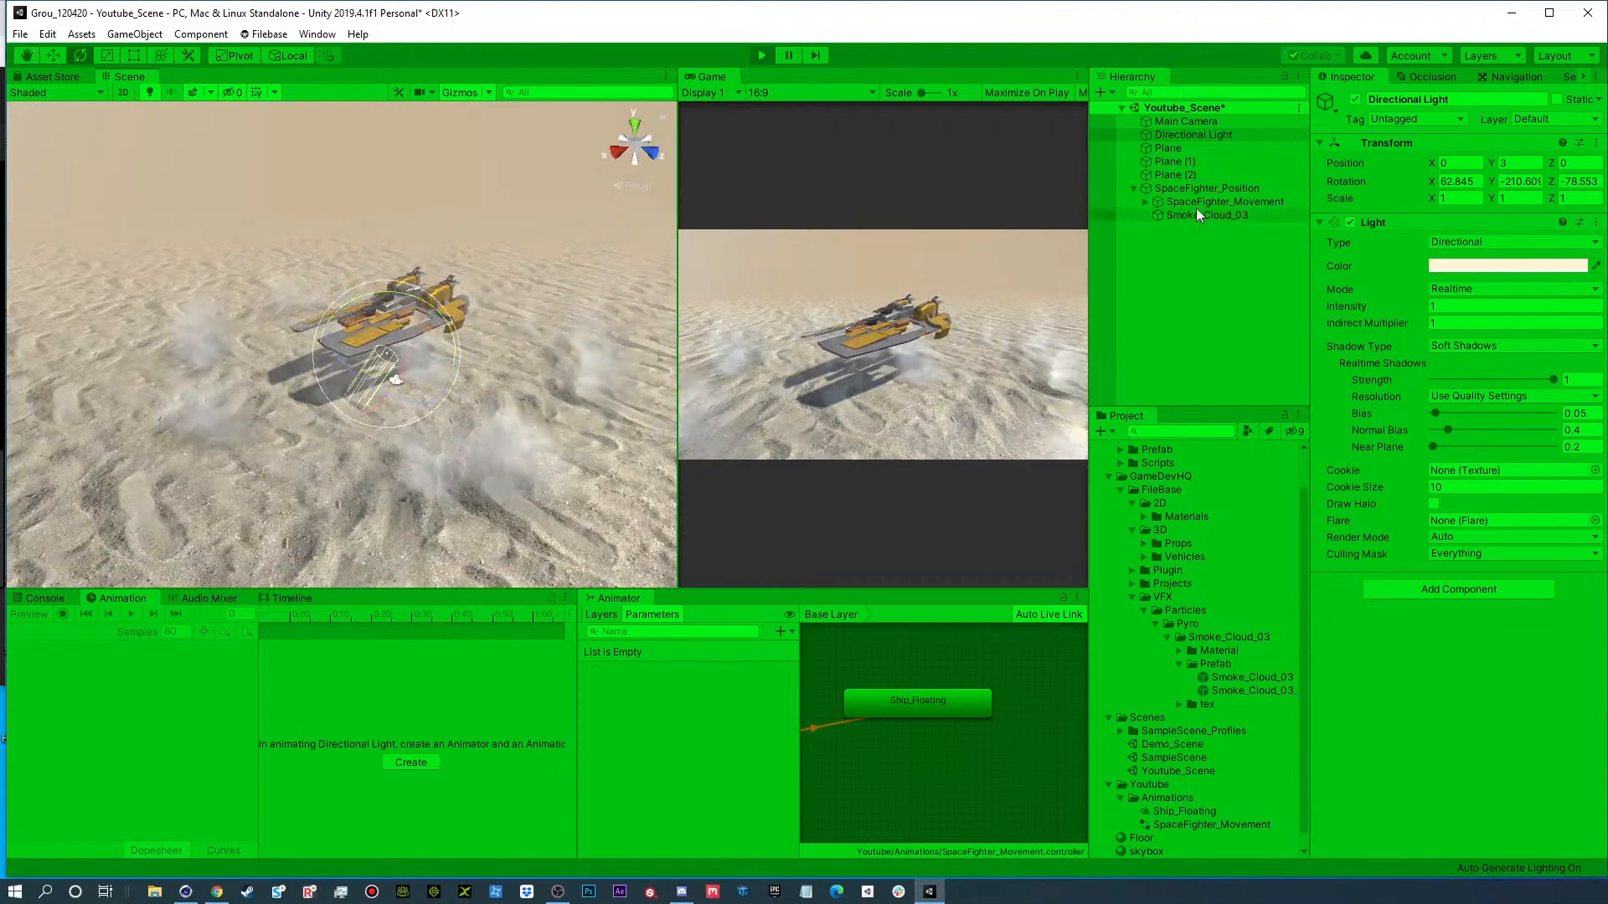
Manipulate SpaceFighter_Position during playback to check how the dust ring follows the ship, and stop playback.
click(1198, 188)
drag(434, 381, 238, 364)
click(761, 57)
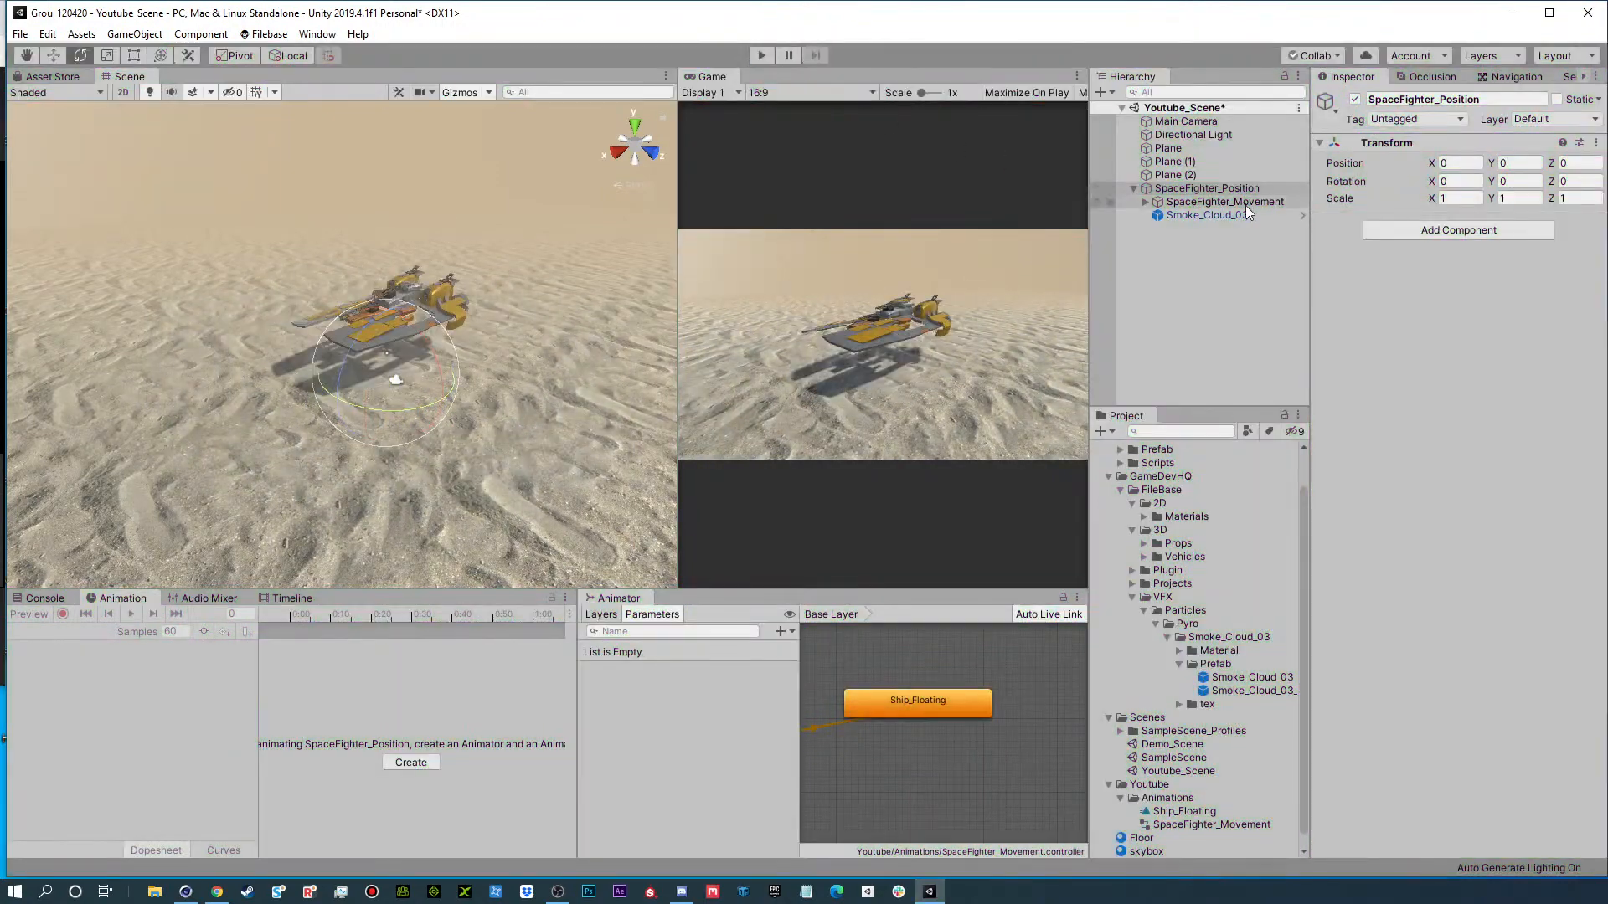
Set the Simulation Space of the Smoke_Cloud_03 particle system to World.
click(1214, 215)
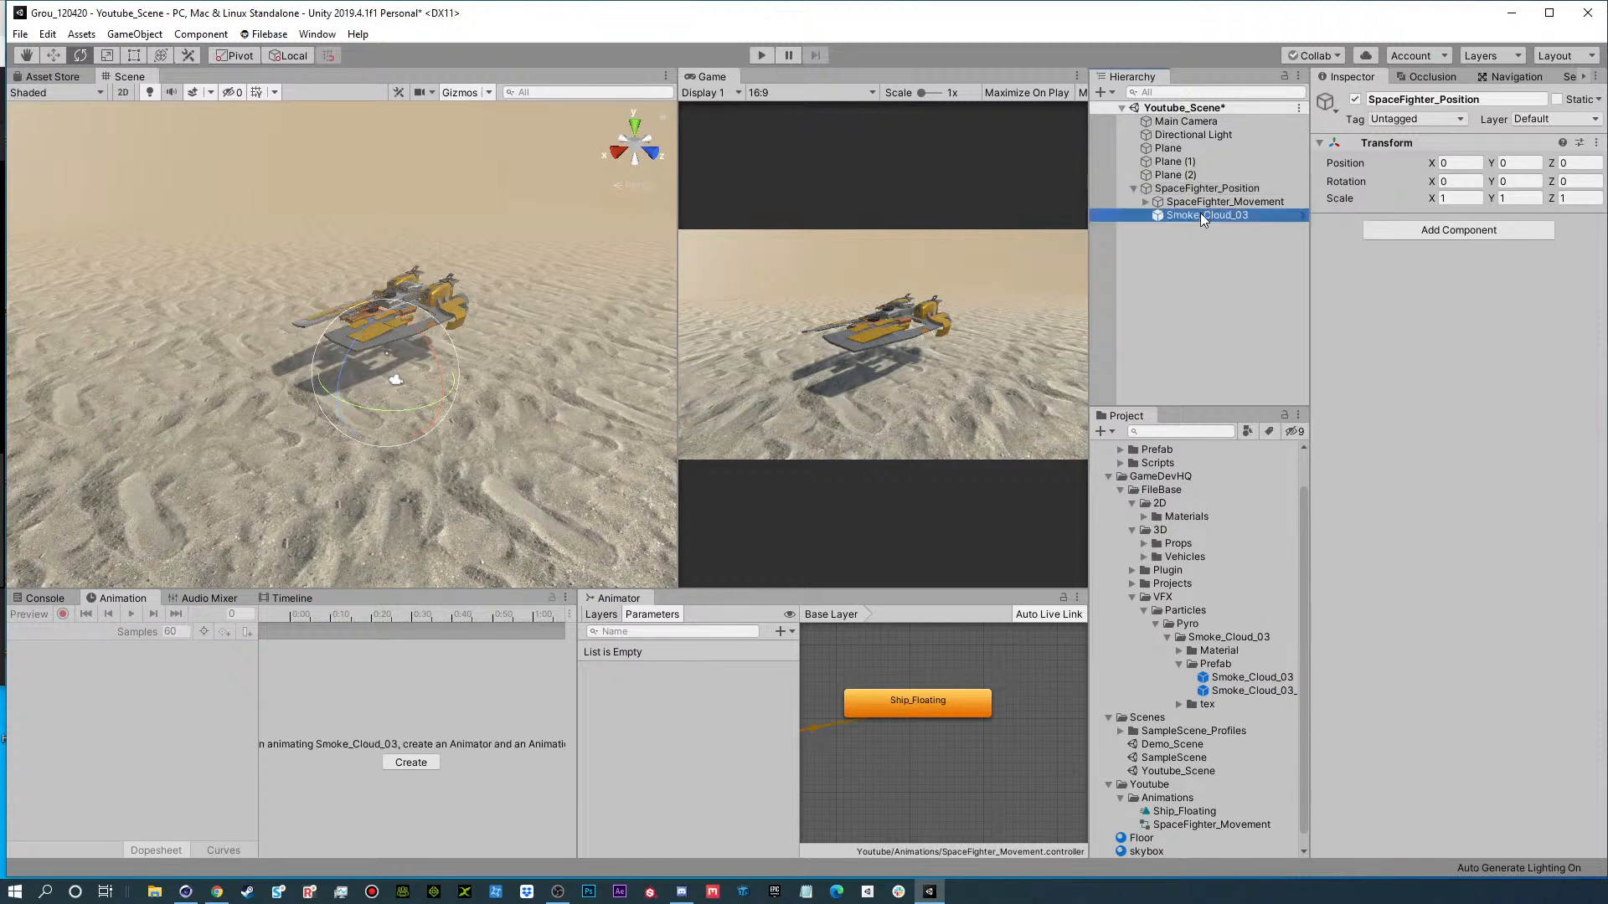
scroll(1359, 500, down, 3)
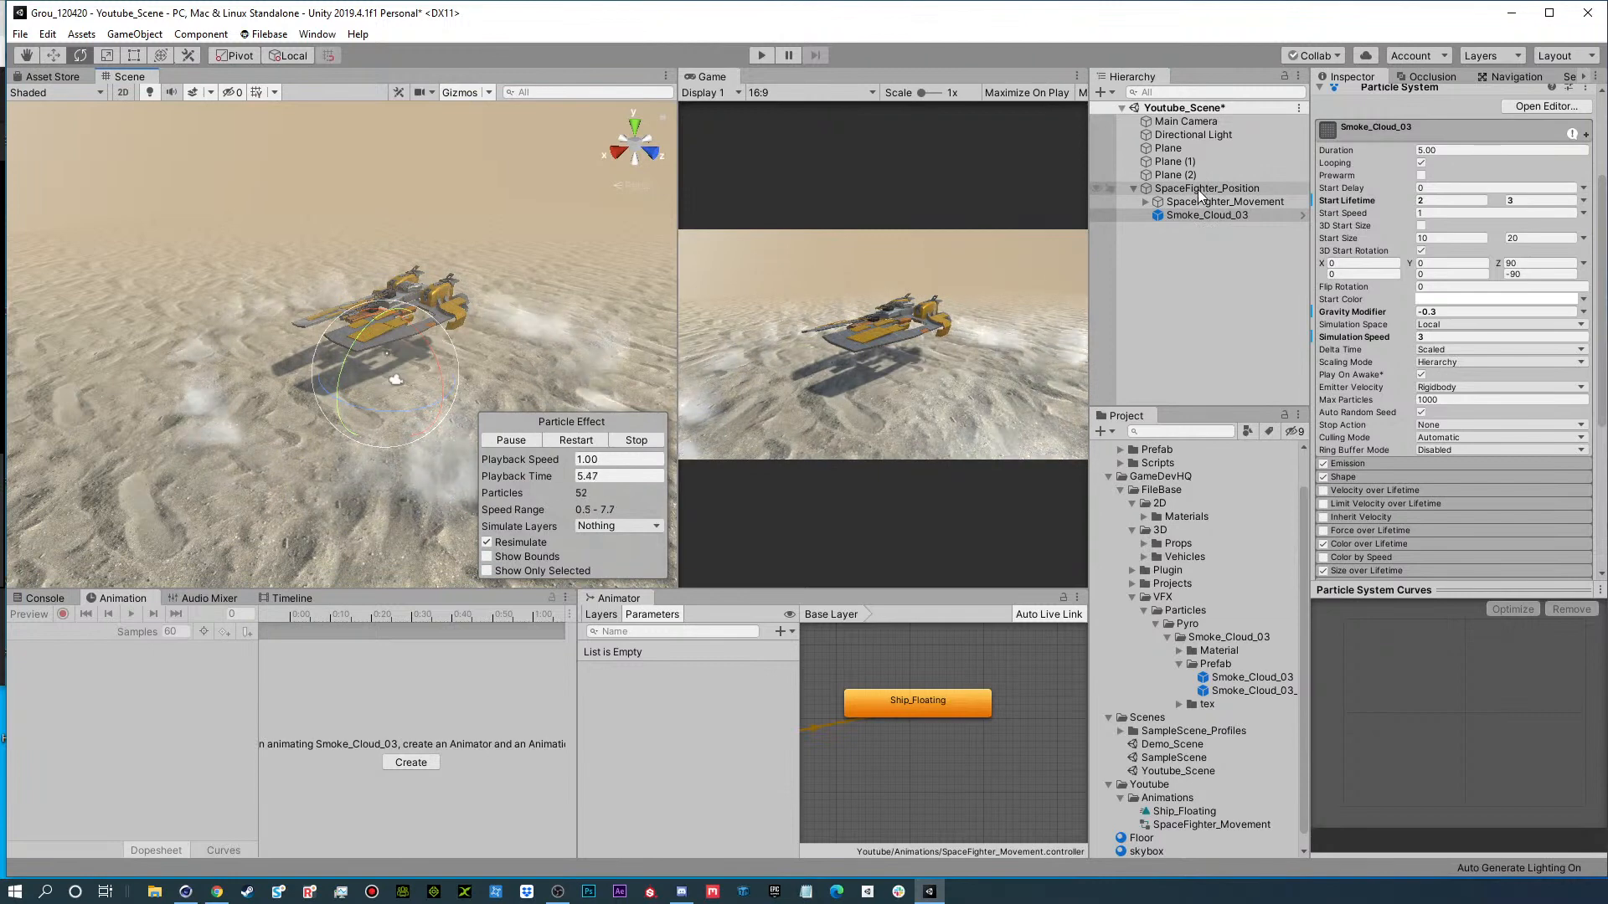
click(1426, 325)
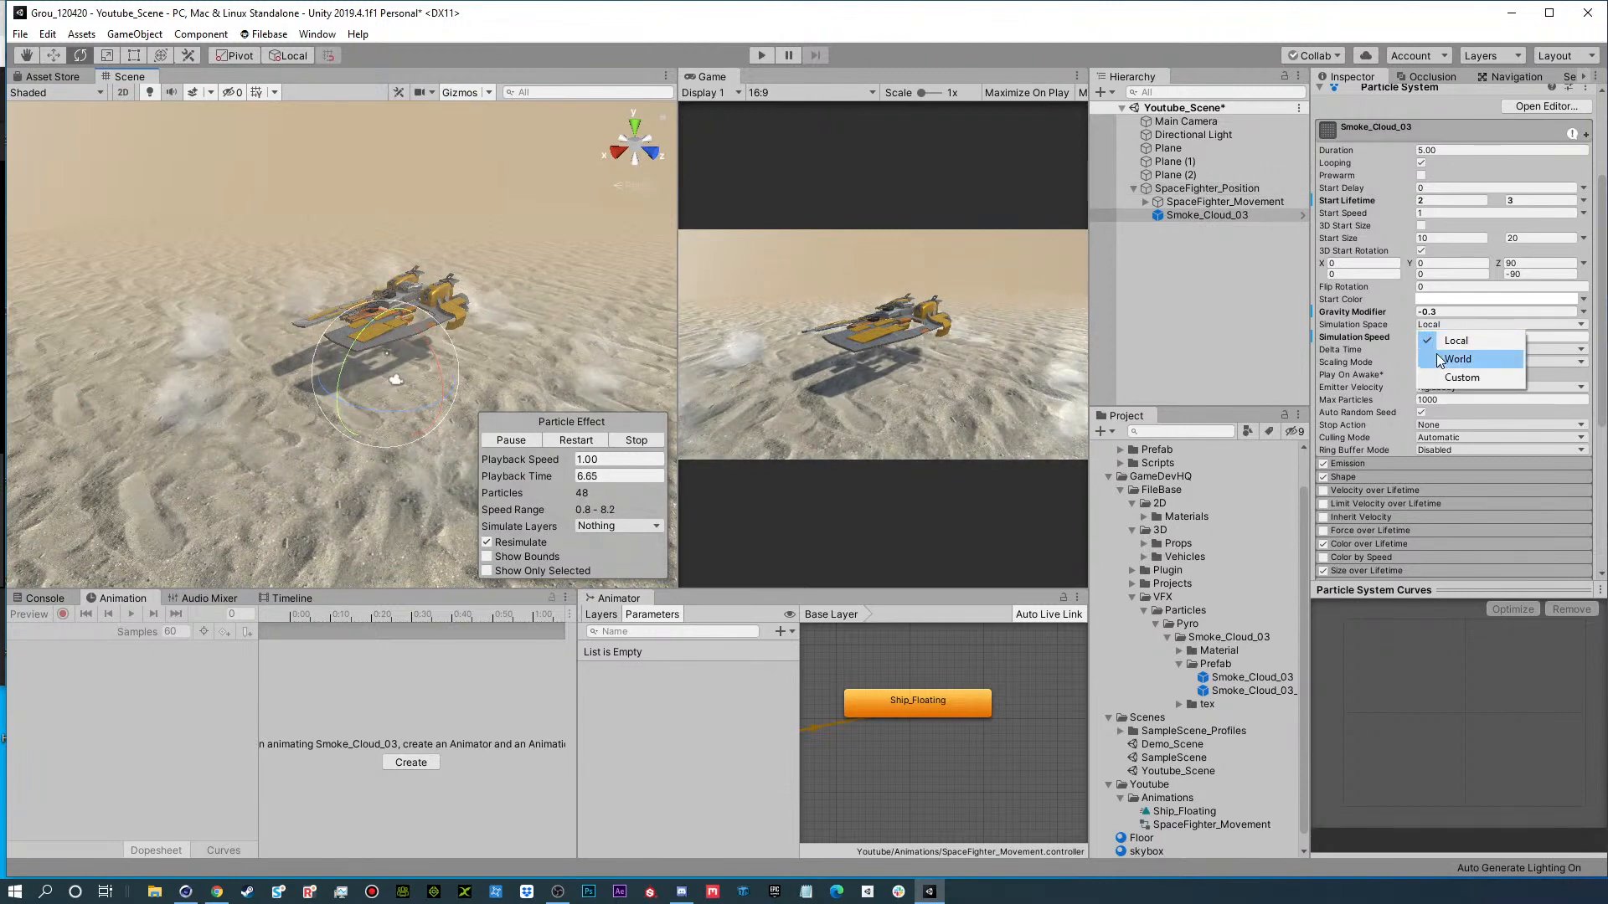
click(1439, 359)
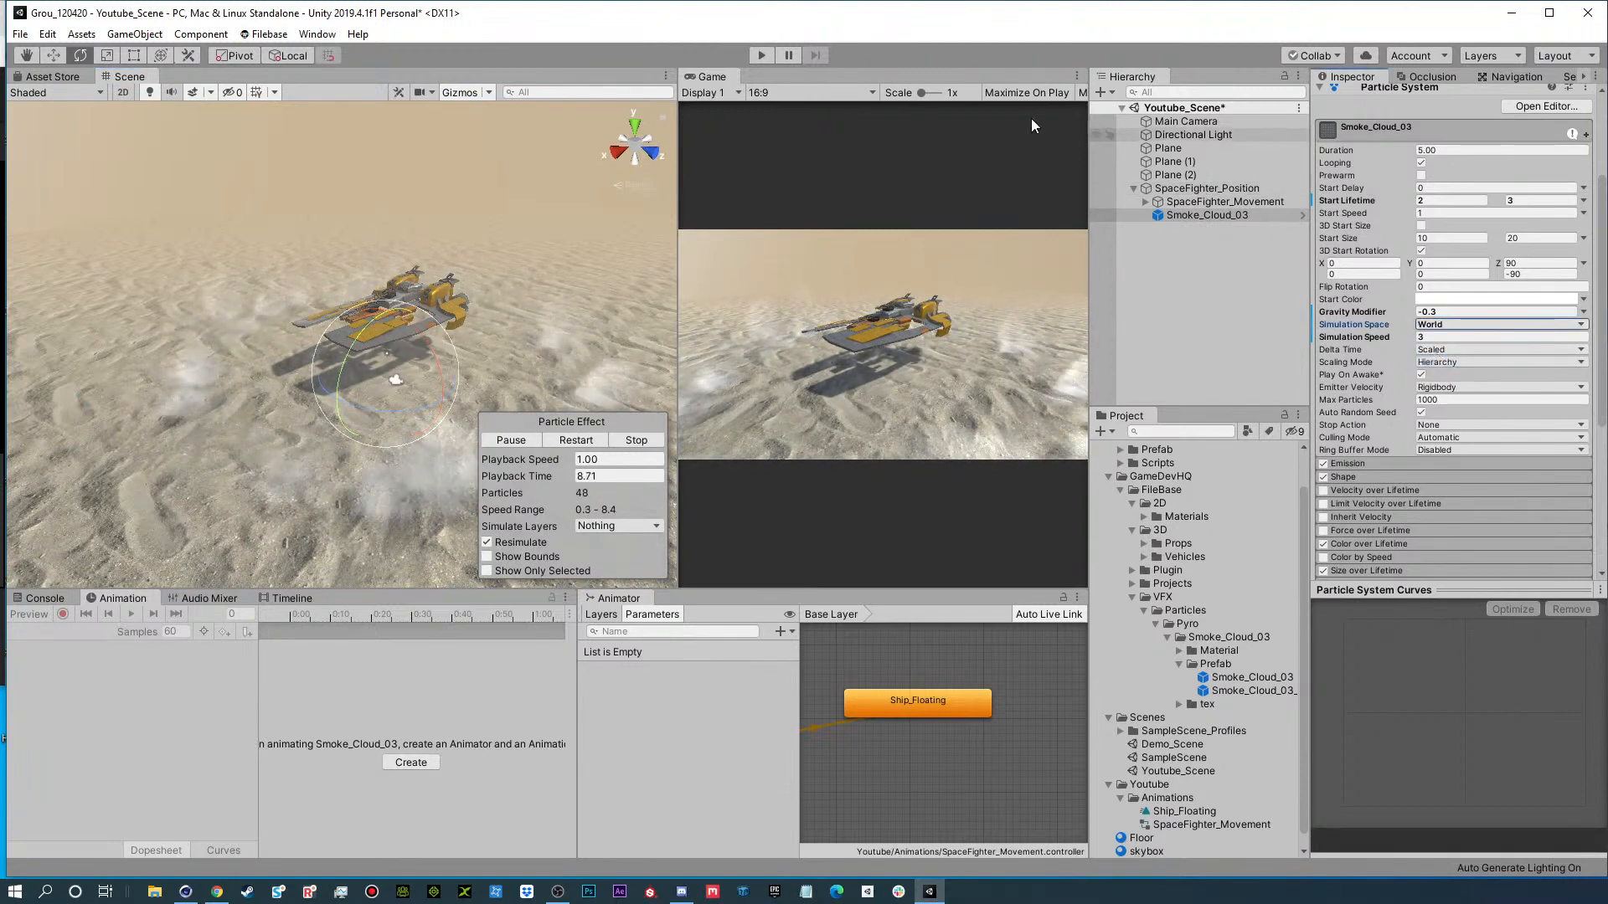
Play the scene, rotate and move SpaceFighter_Position to test how the dust trails behind the ship, and stop playback.
click(762, 56)
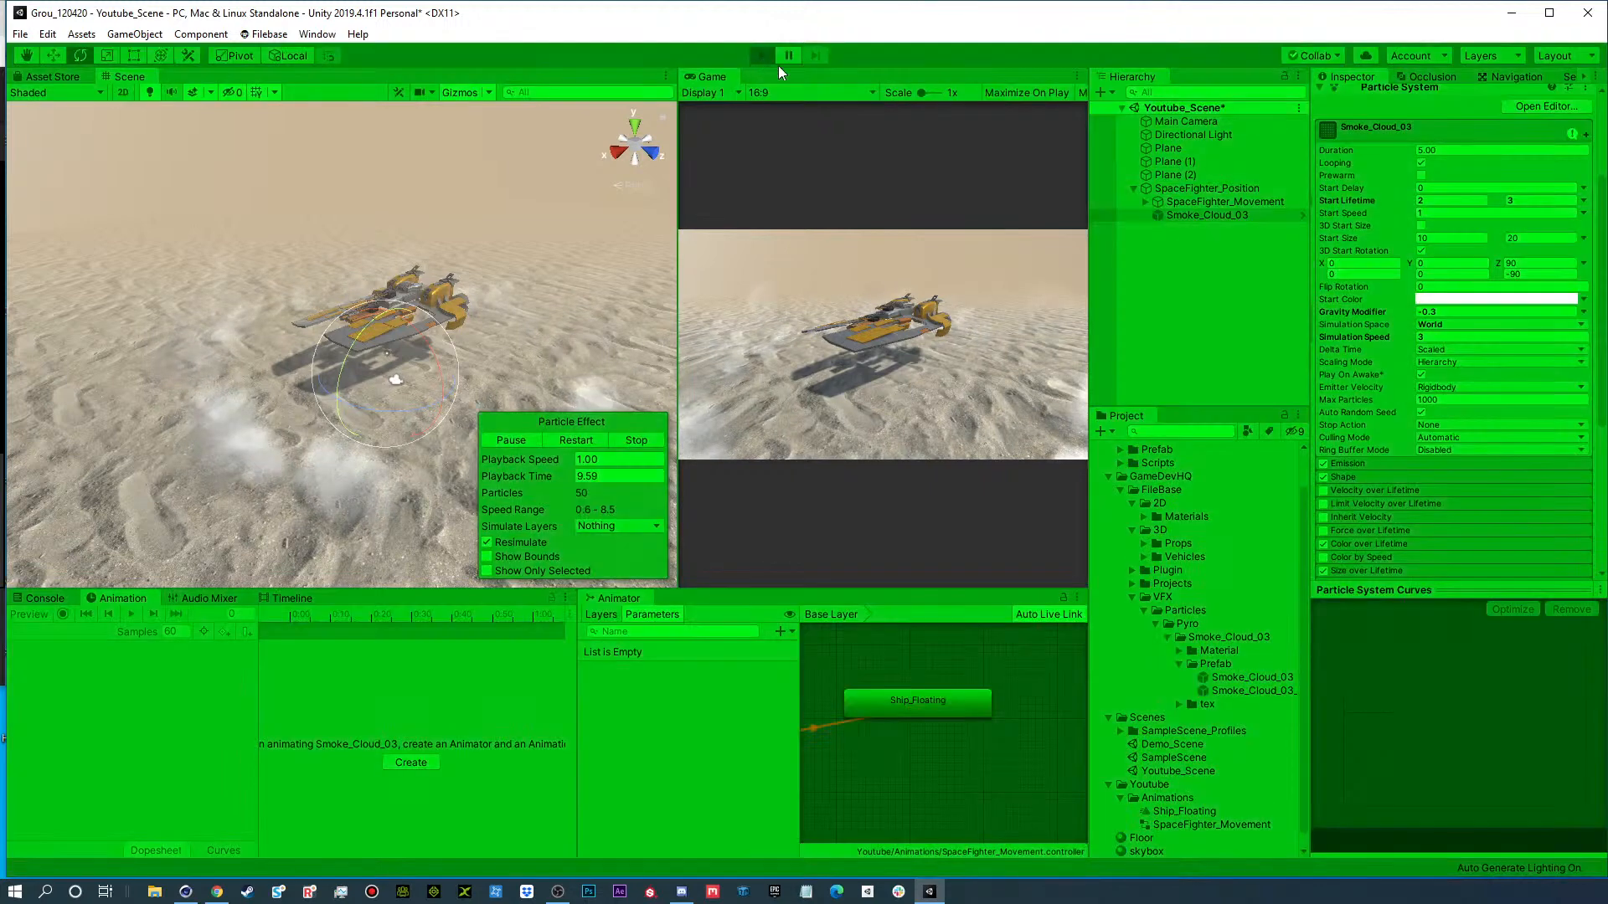
click(1191, 185)
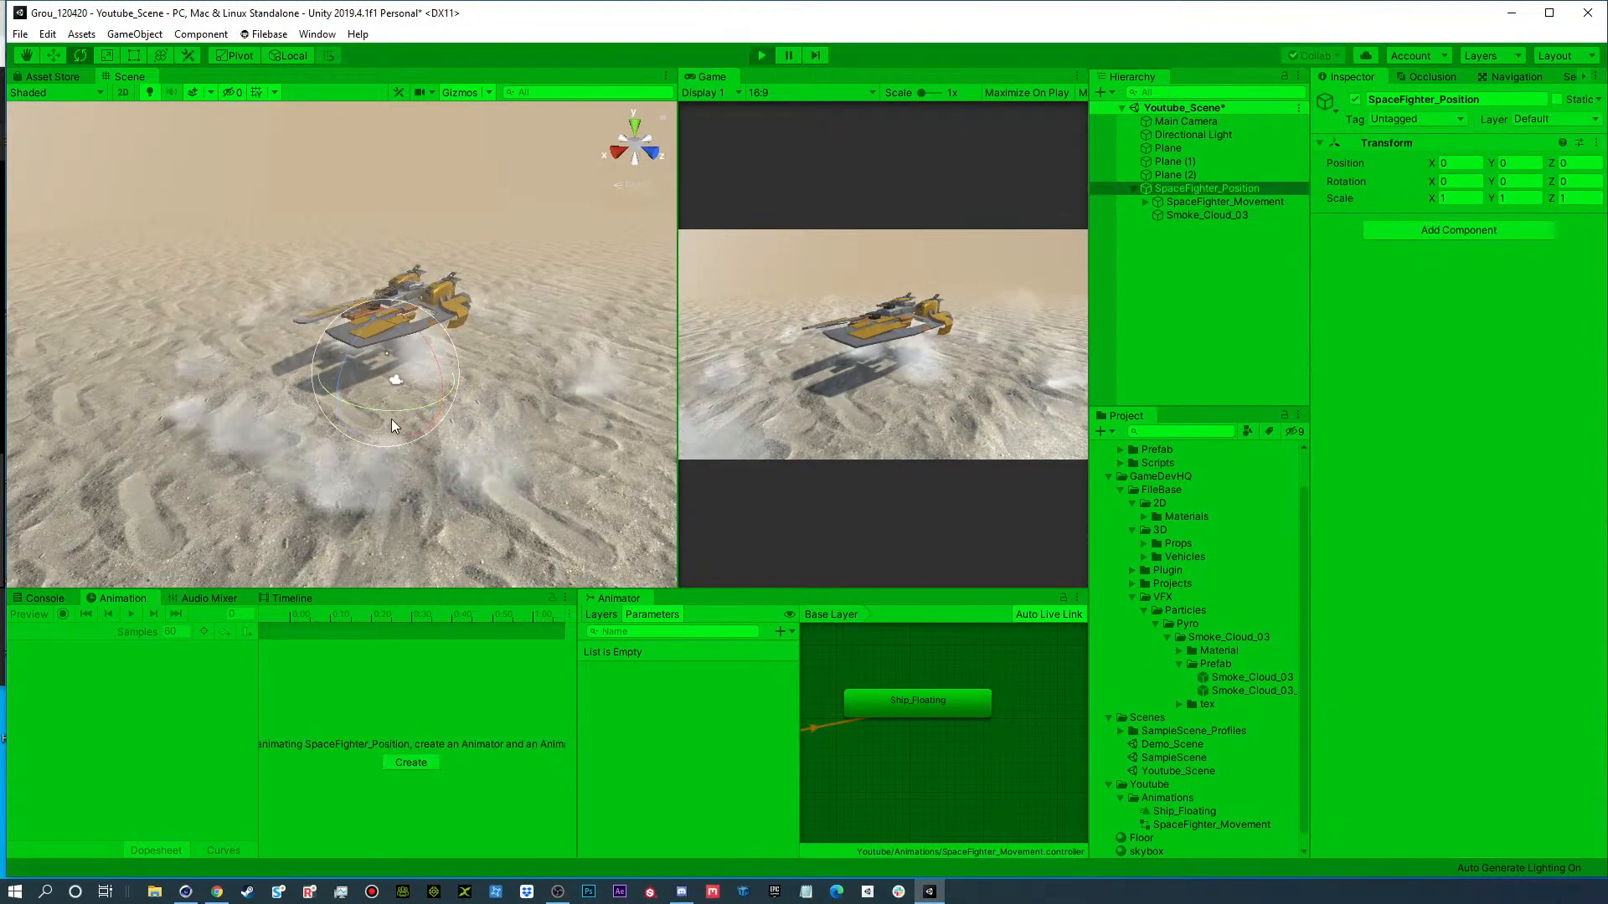
drag(391, 413, 335, 432)
key(w)
drag(407, 395, 147, 297)
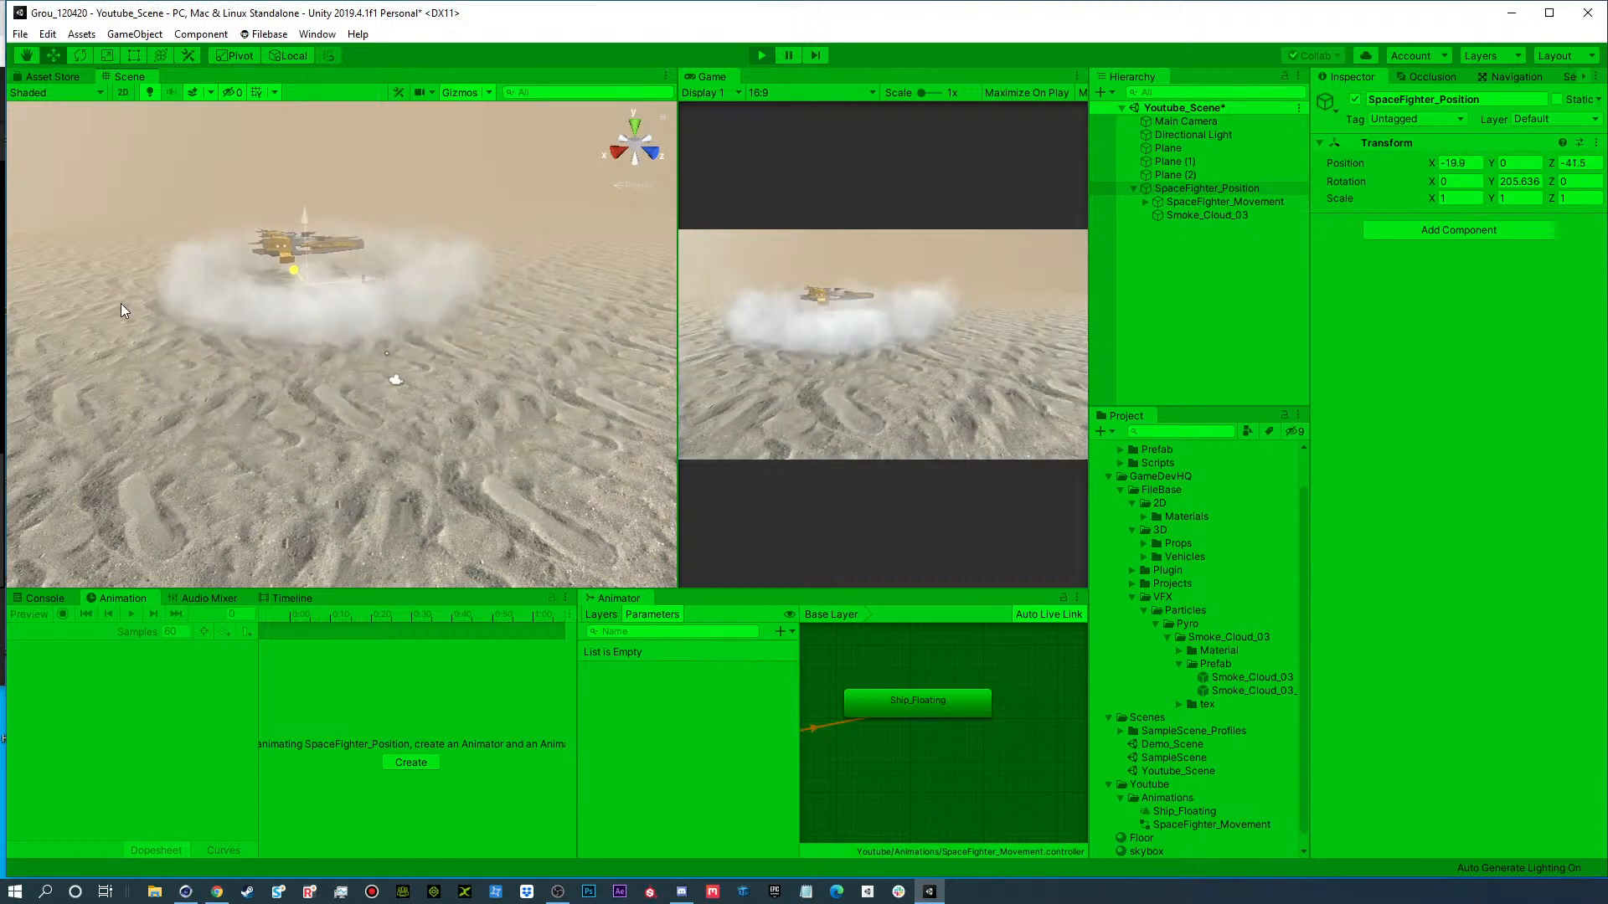
drag(218, 360, 258, 390)
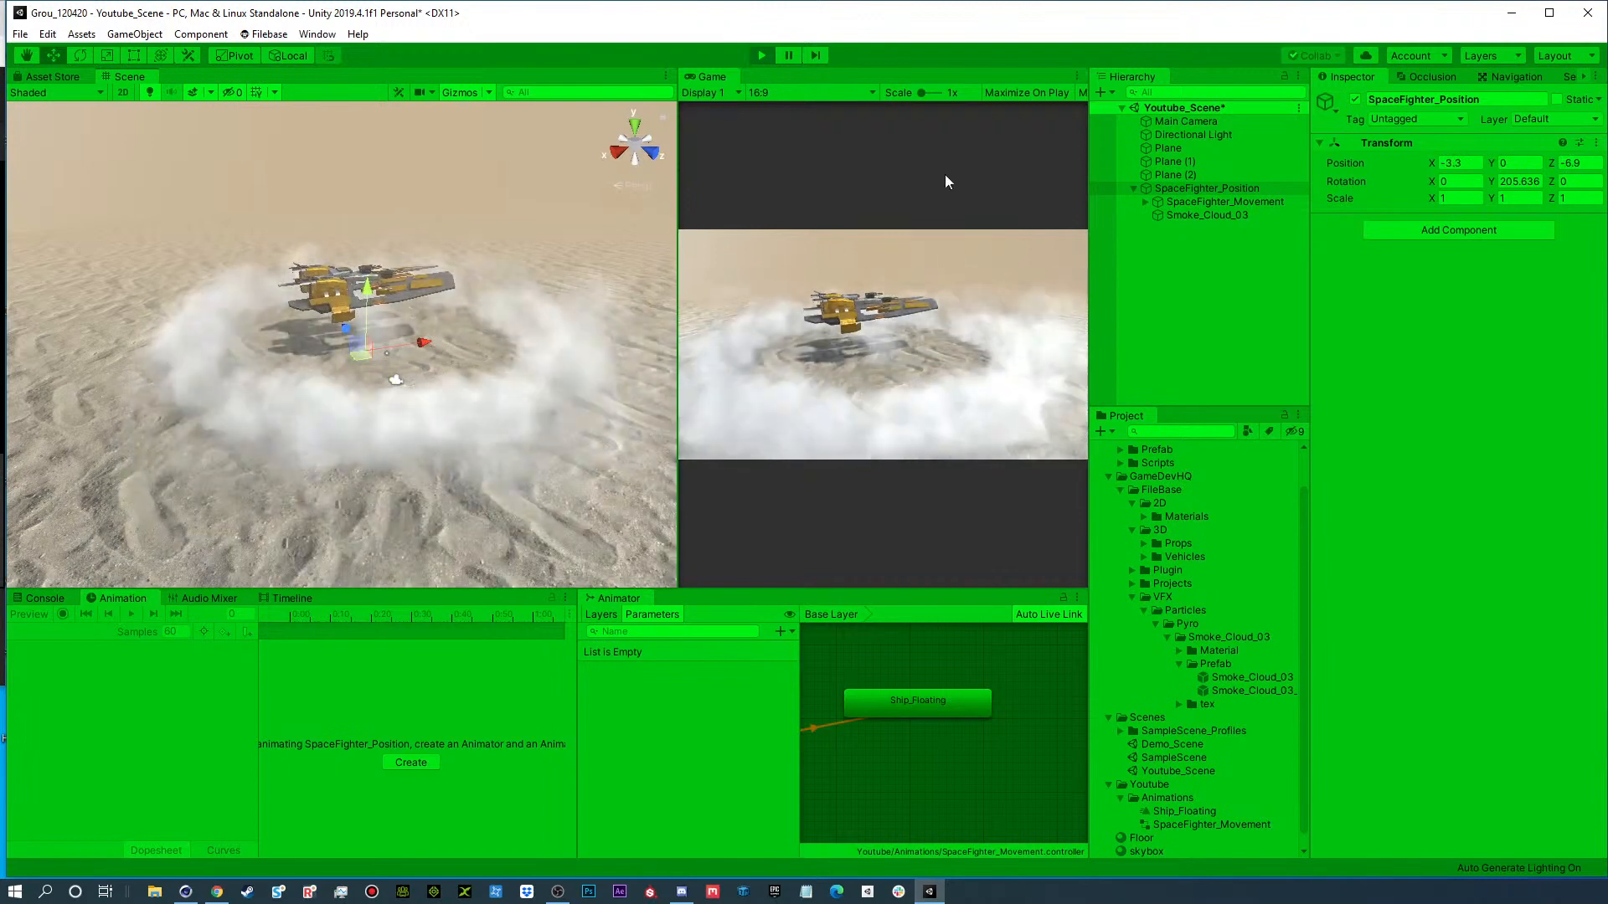
click(757, 57)
Set the emission Rate over Distance of Smoke_Cloud_03 to 0.
click(1226, 213)
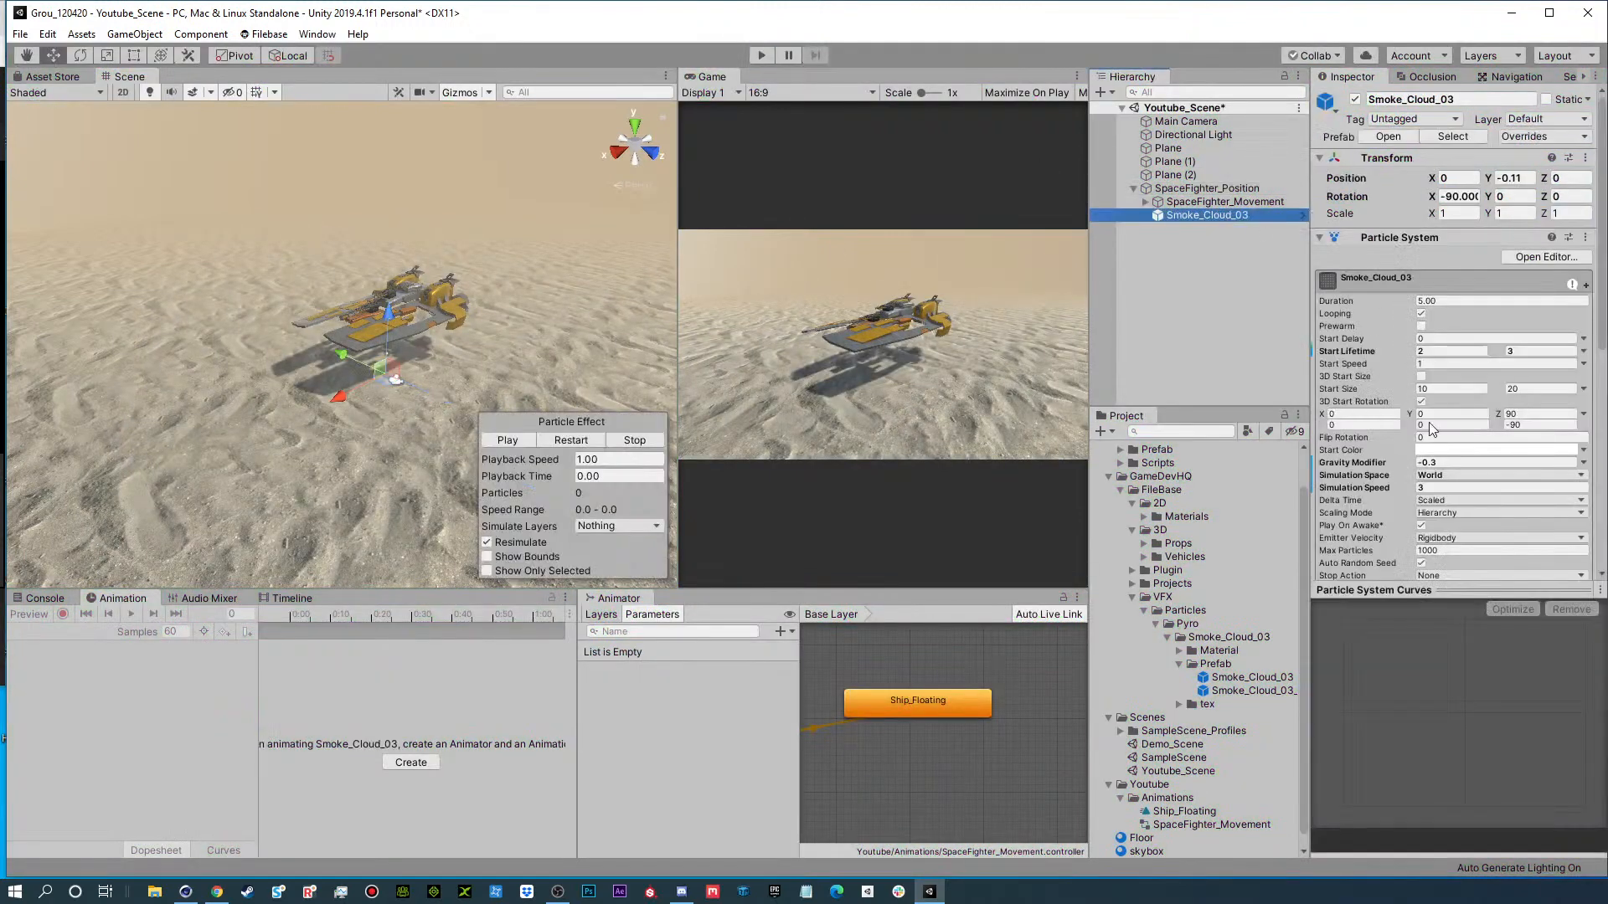
scroll(1345, 524, down, 10)
click(1350, 340)
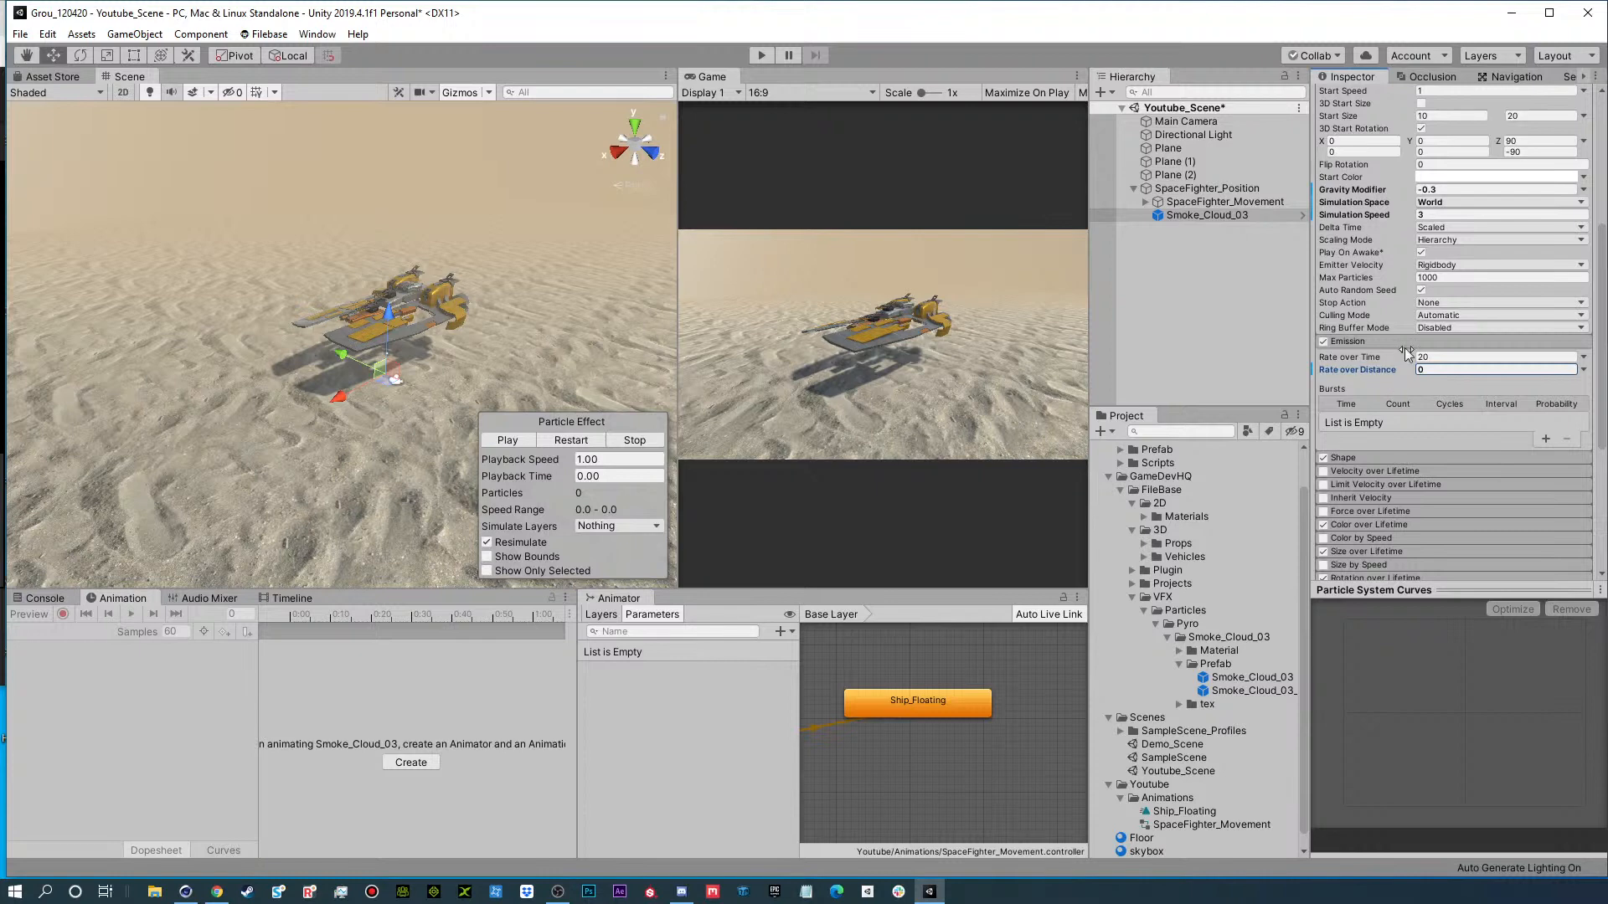
Play the scene, move SpaceFighter_Position back and forth along Z to test the dust emission, and stop playback.
click(760, 55)
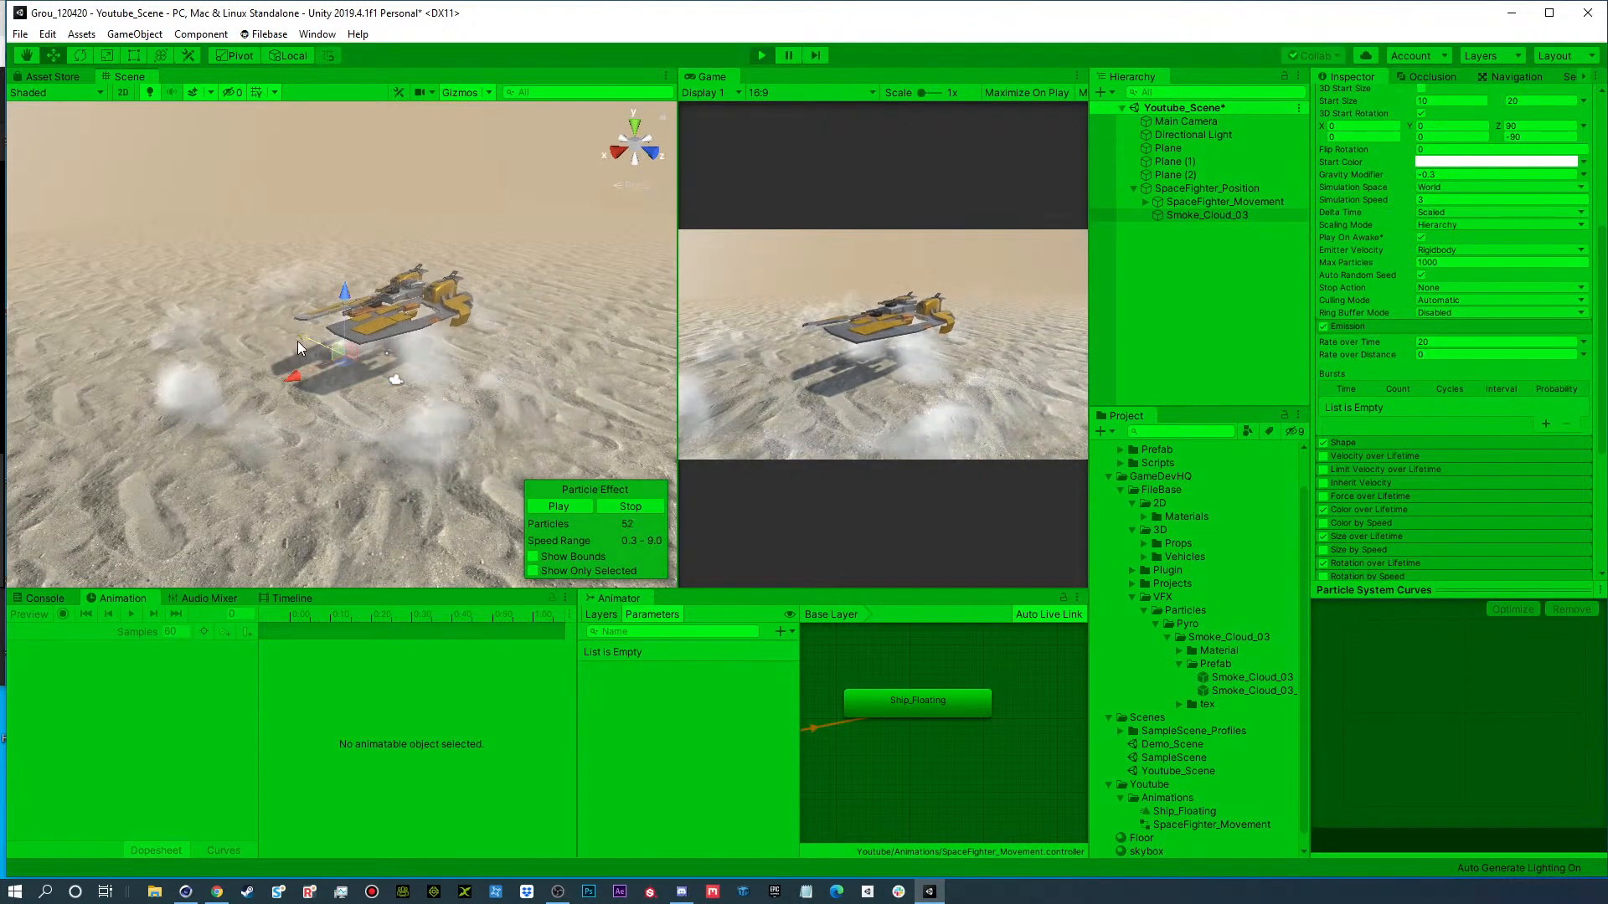
click(1179, 188)
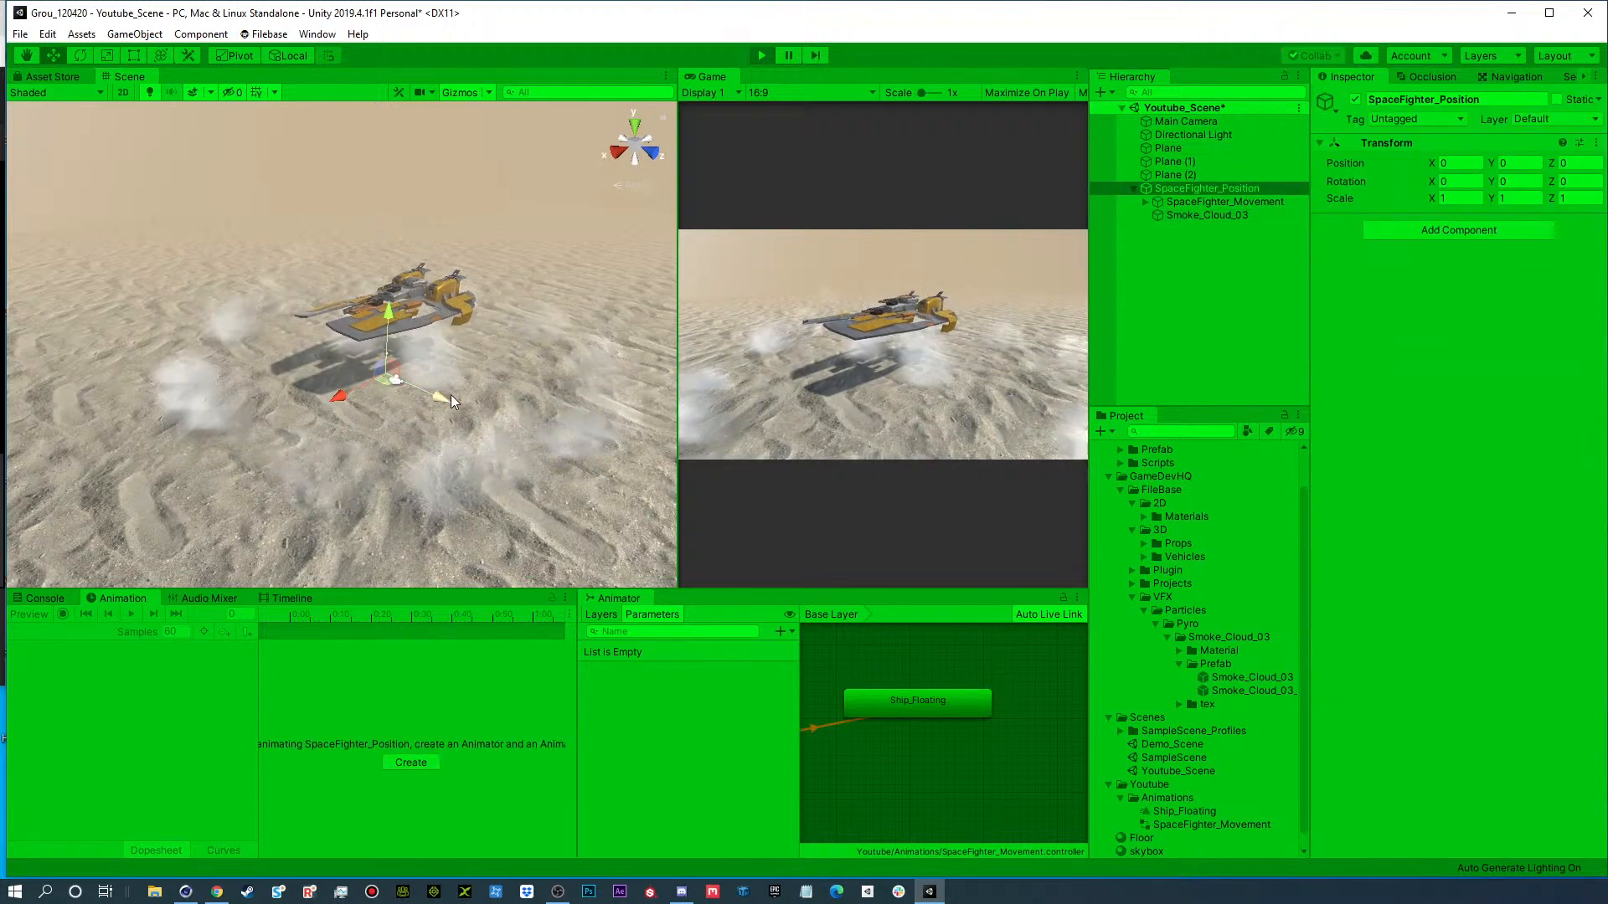
drag(450, 394, 131, 362)
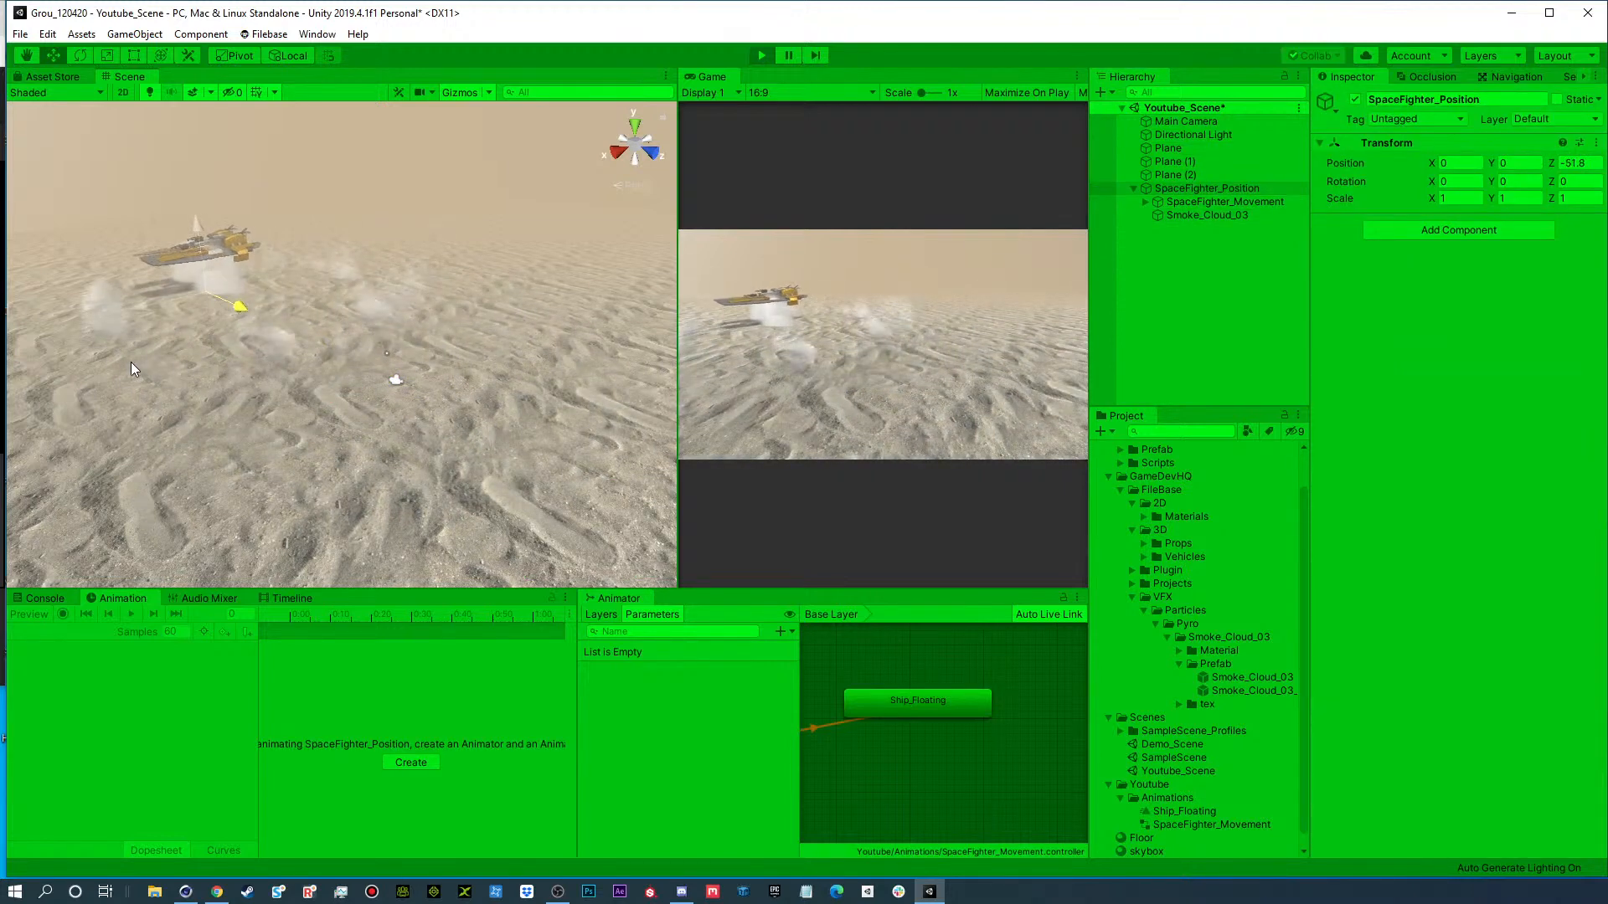
drag(329, 400, 383, 420)
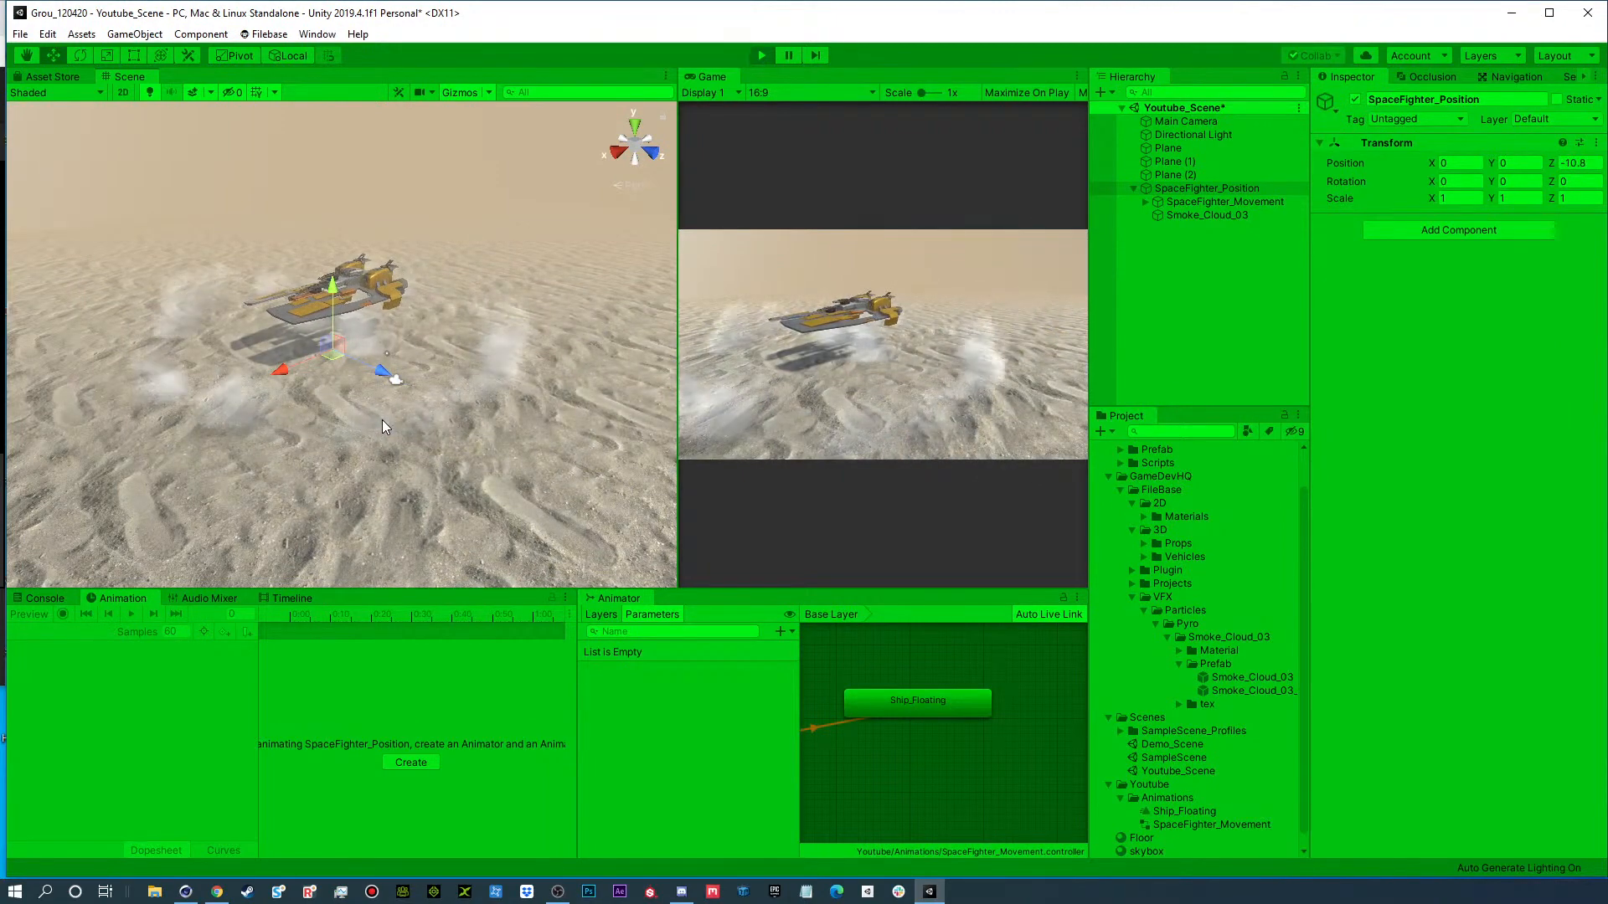
click(758, 52)
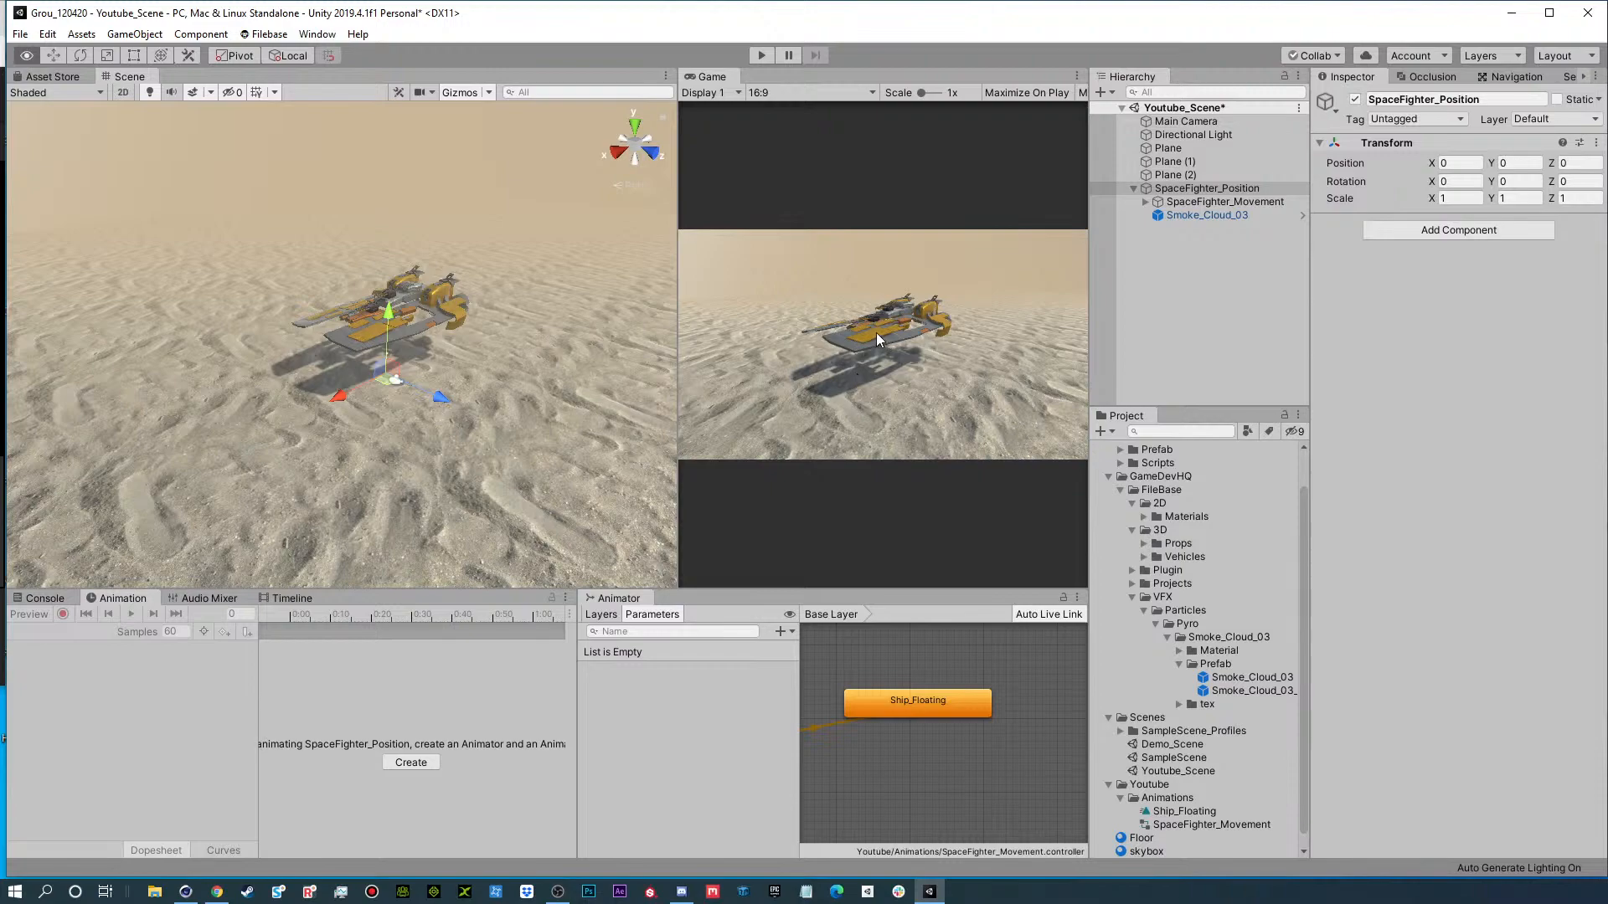
Examine the SpaceFighter09 material's emission texture and the matching engine areas at the rear of the ship.
alt+scroll(419, 336, up, 10)
alt+drag(419, 337, 1088, 251)
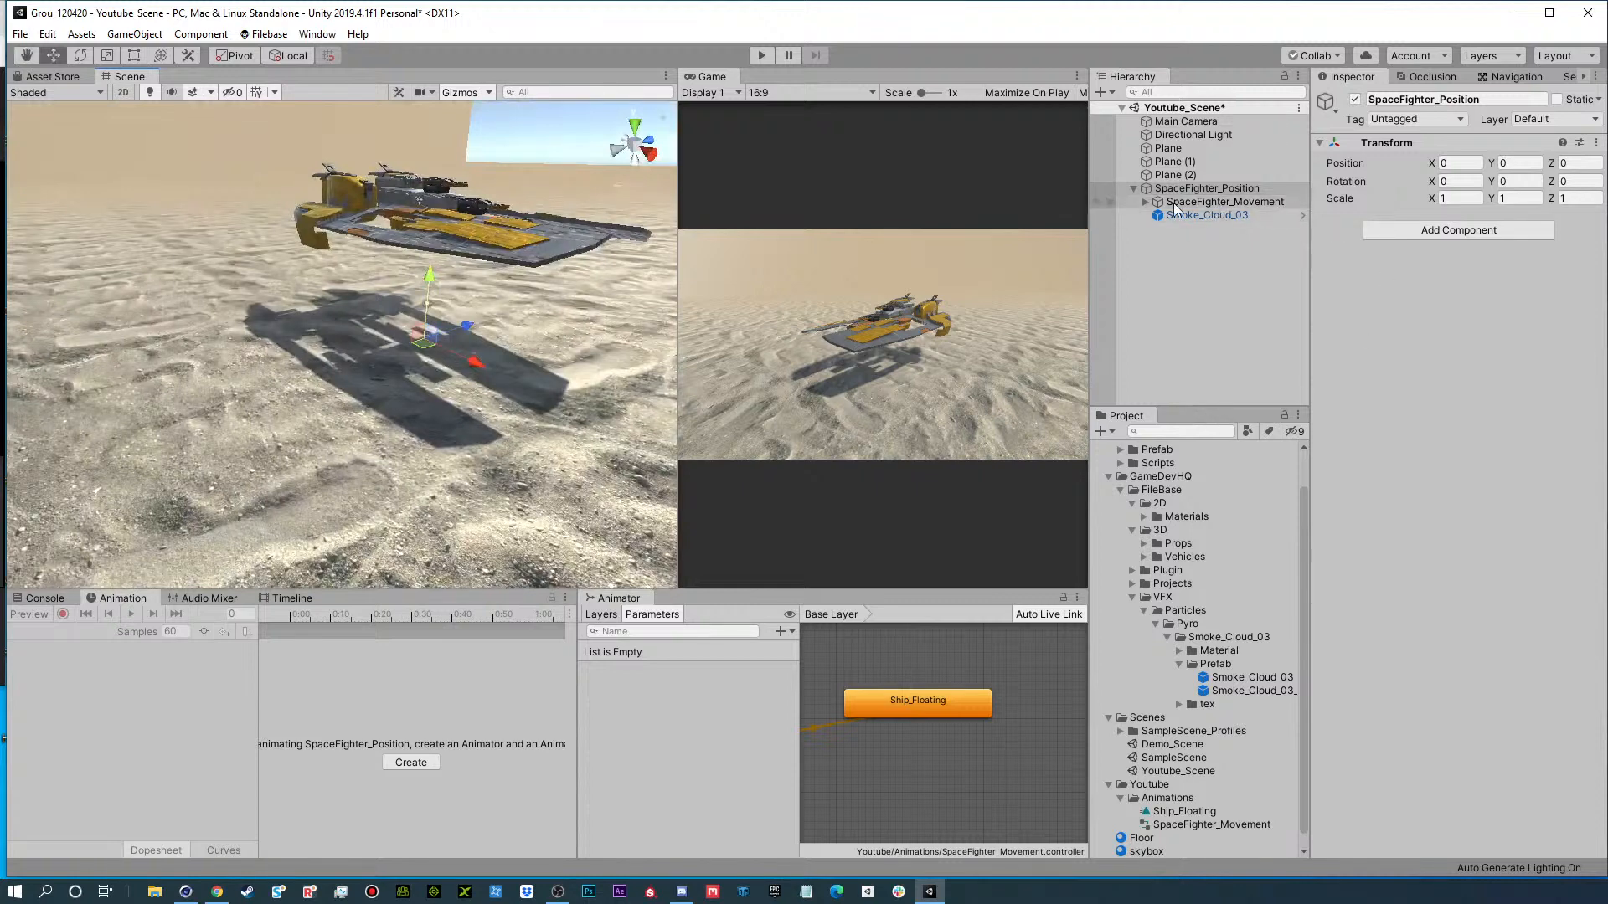
click(1144, 203)
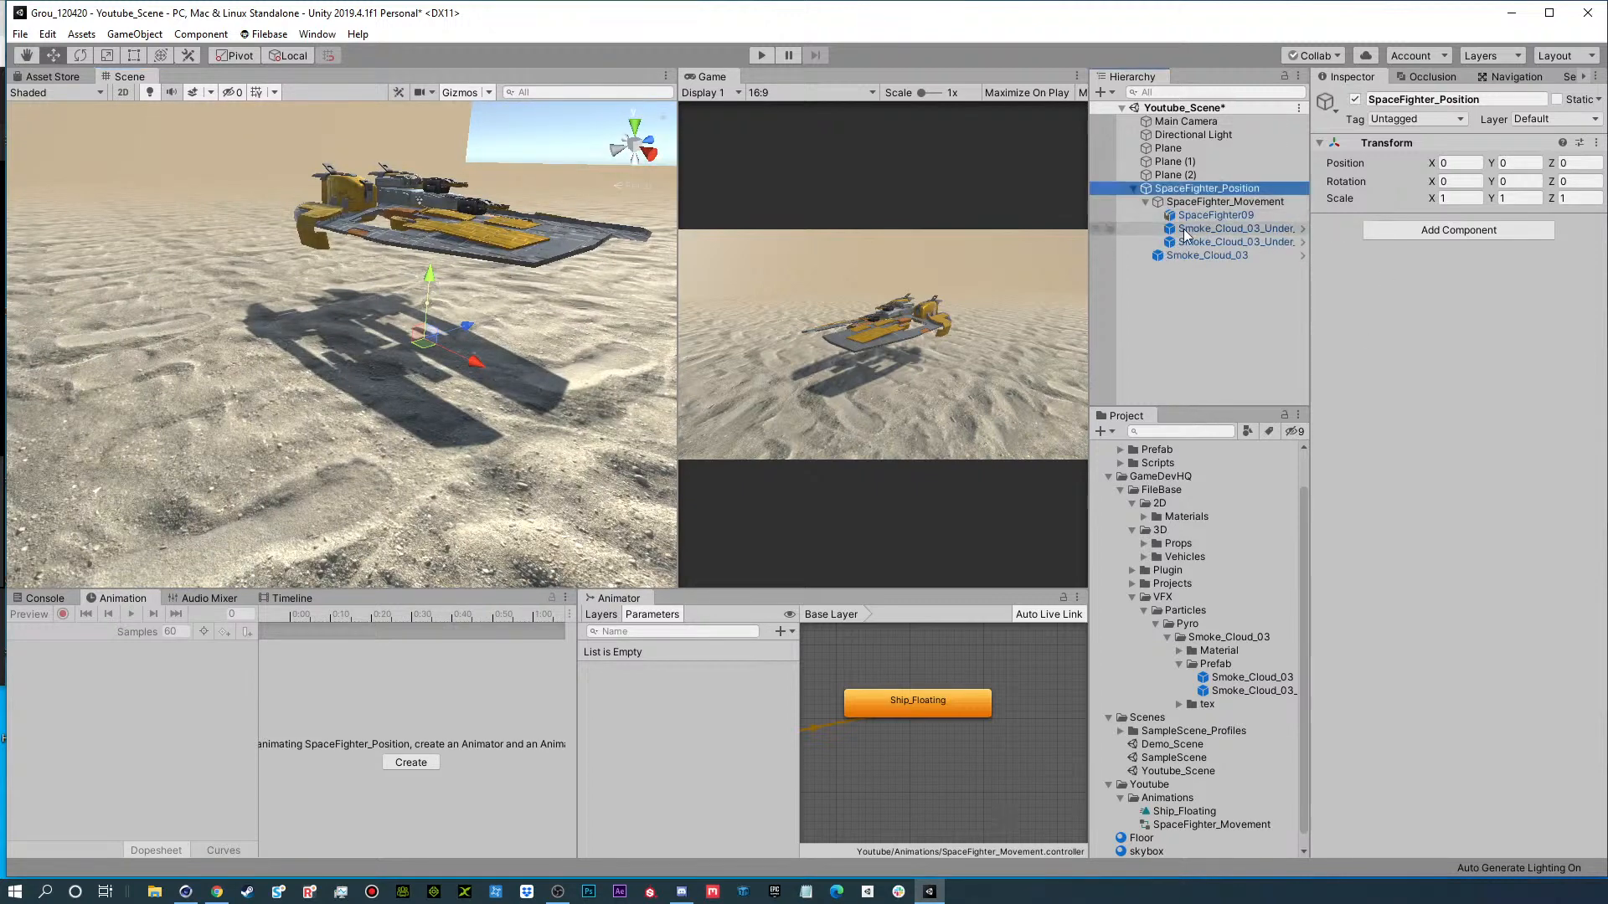
click(1193, 217)
click(1332, 541)
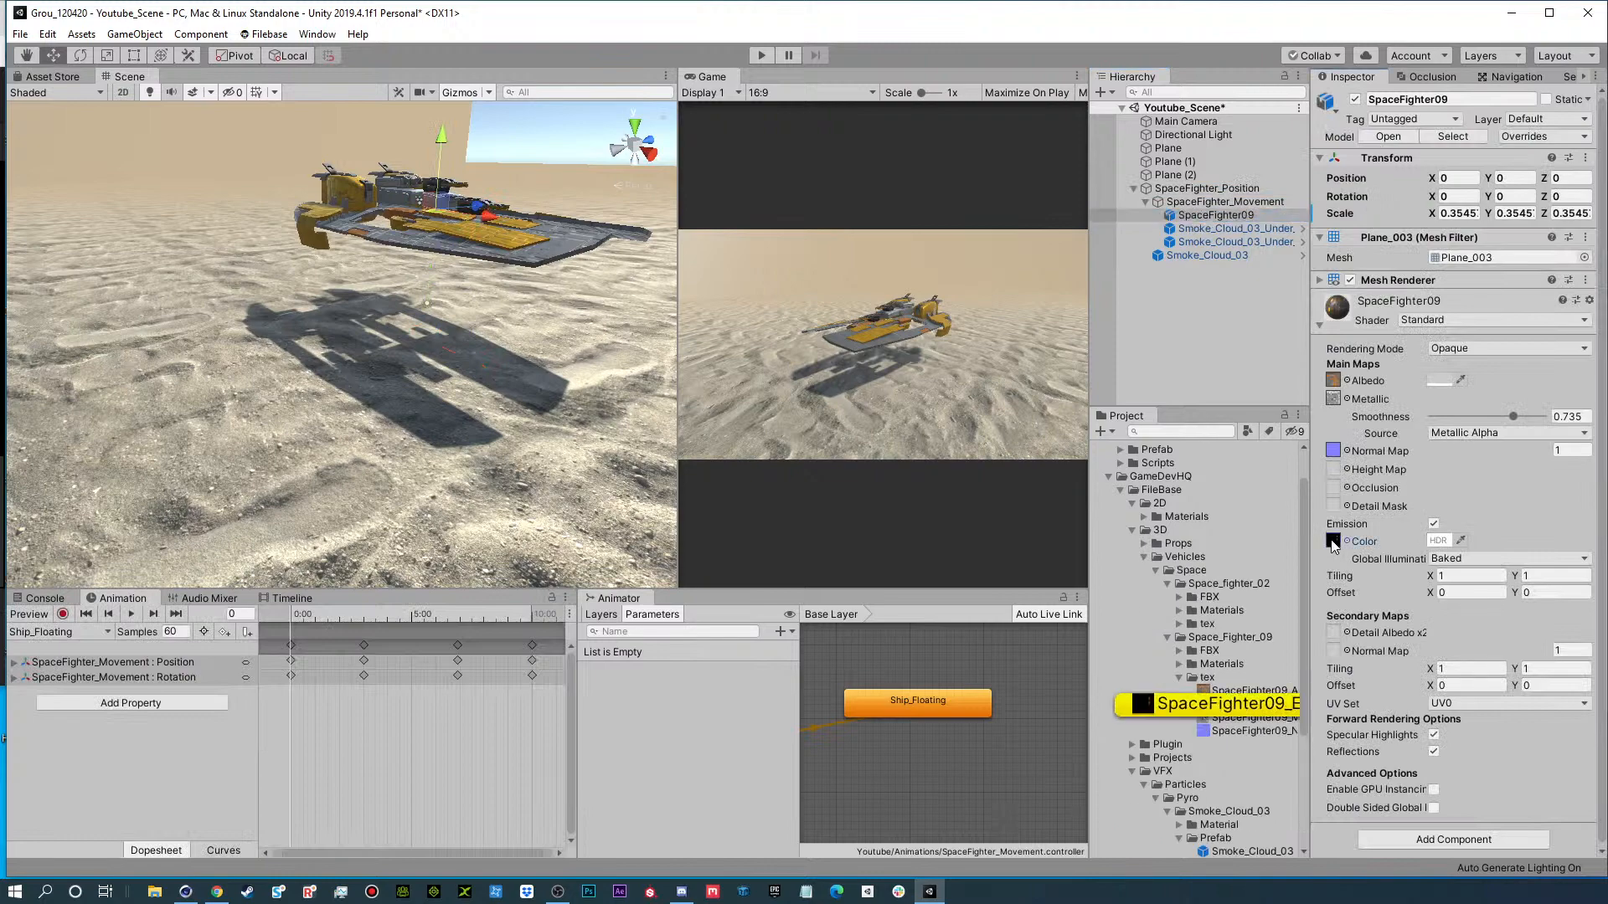
click(1239, 706)
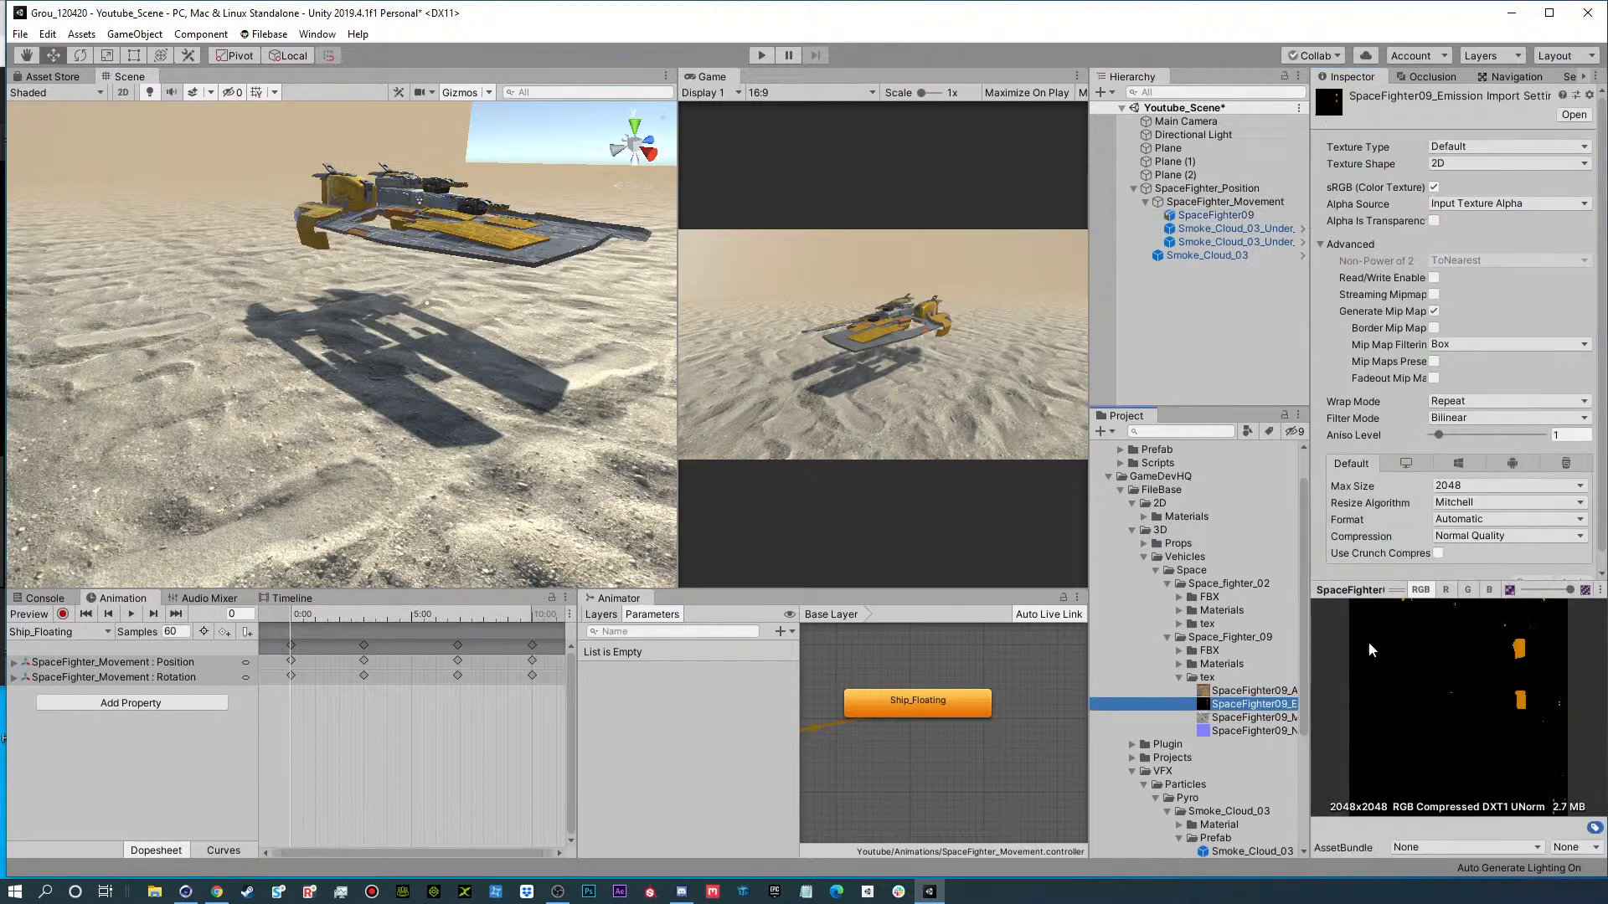
alt+drag(501, 228, 216, 347)
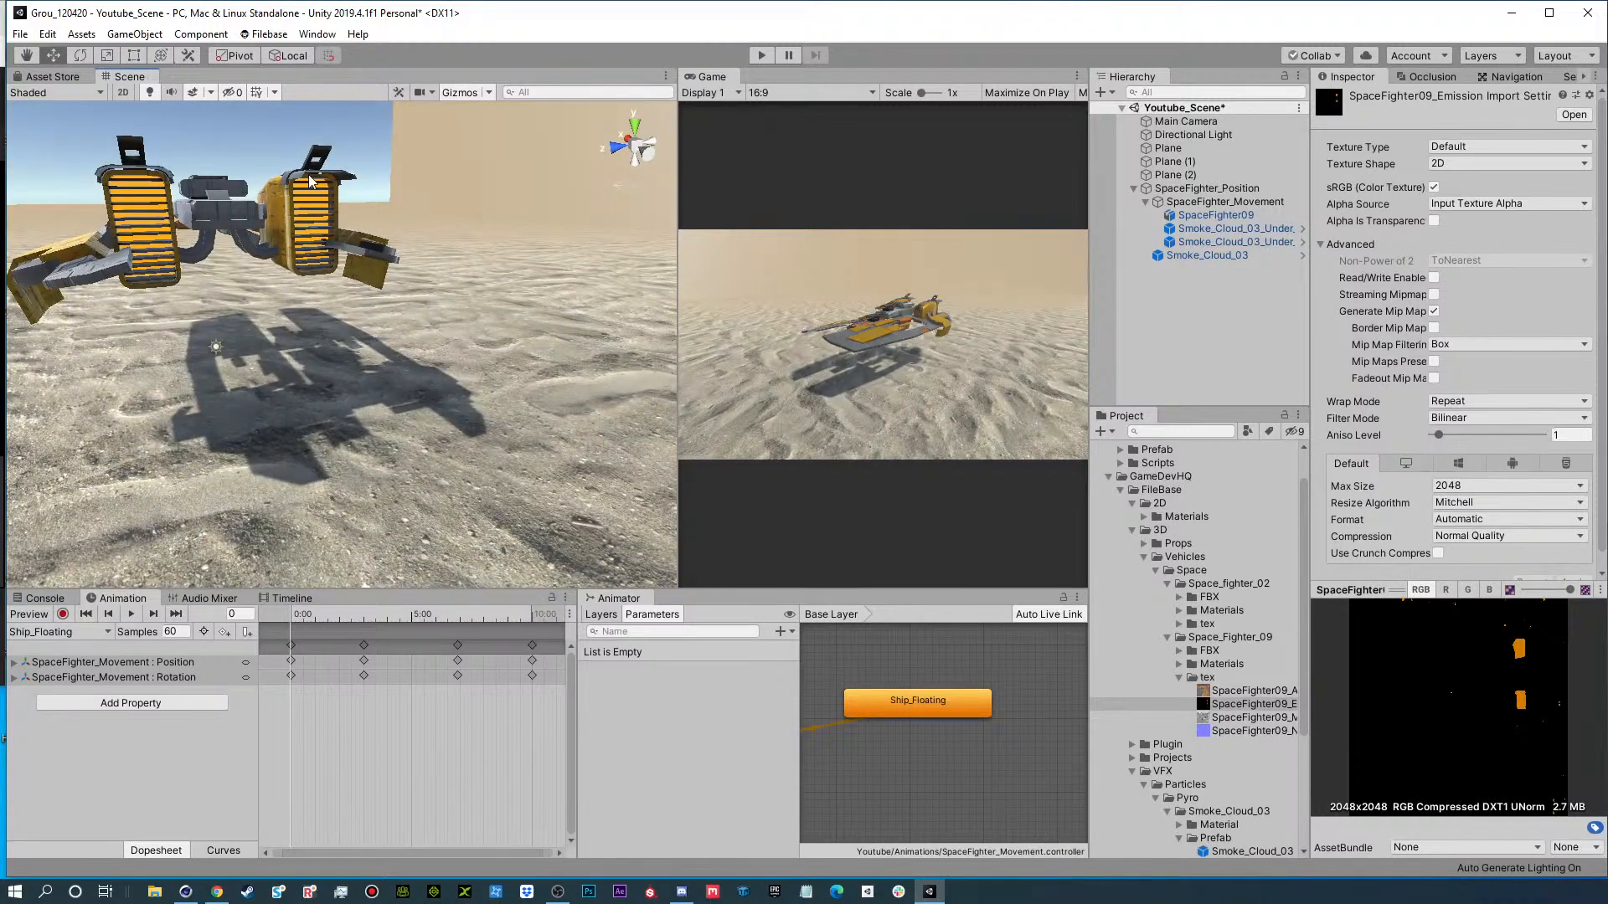
alt+drag(318, 330, 455, 317)
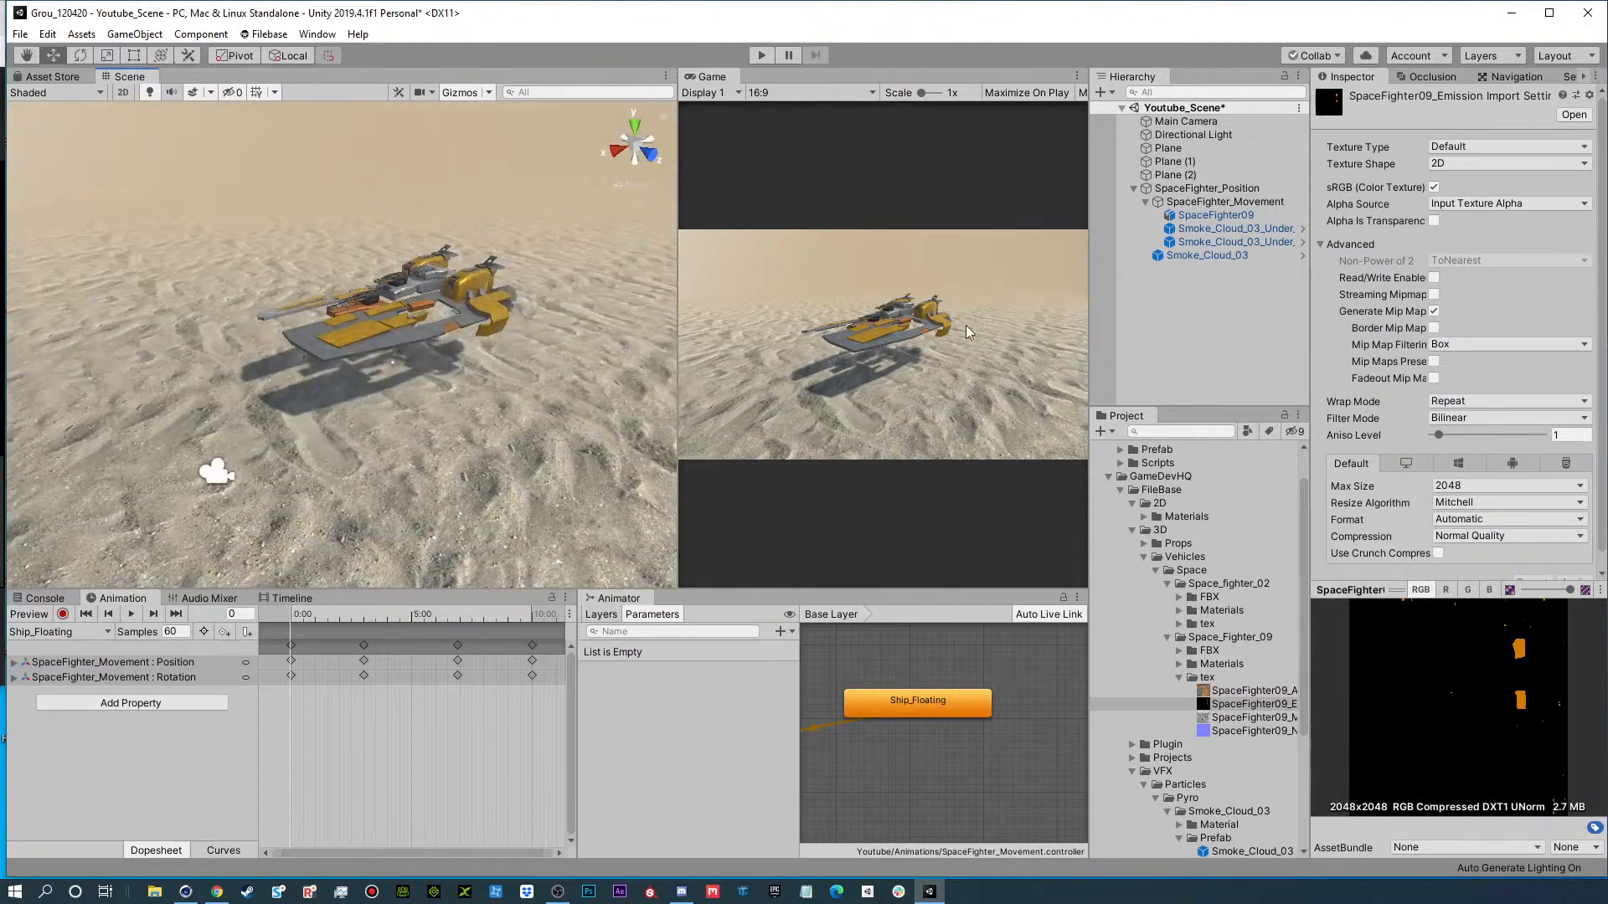
click(1146, 202)
click(1194, 333)
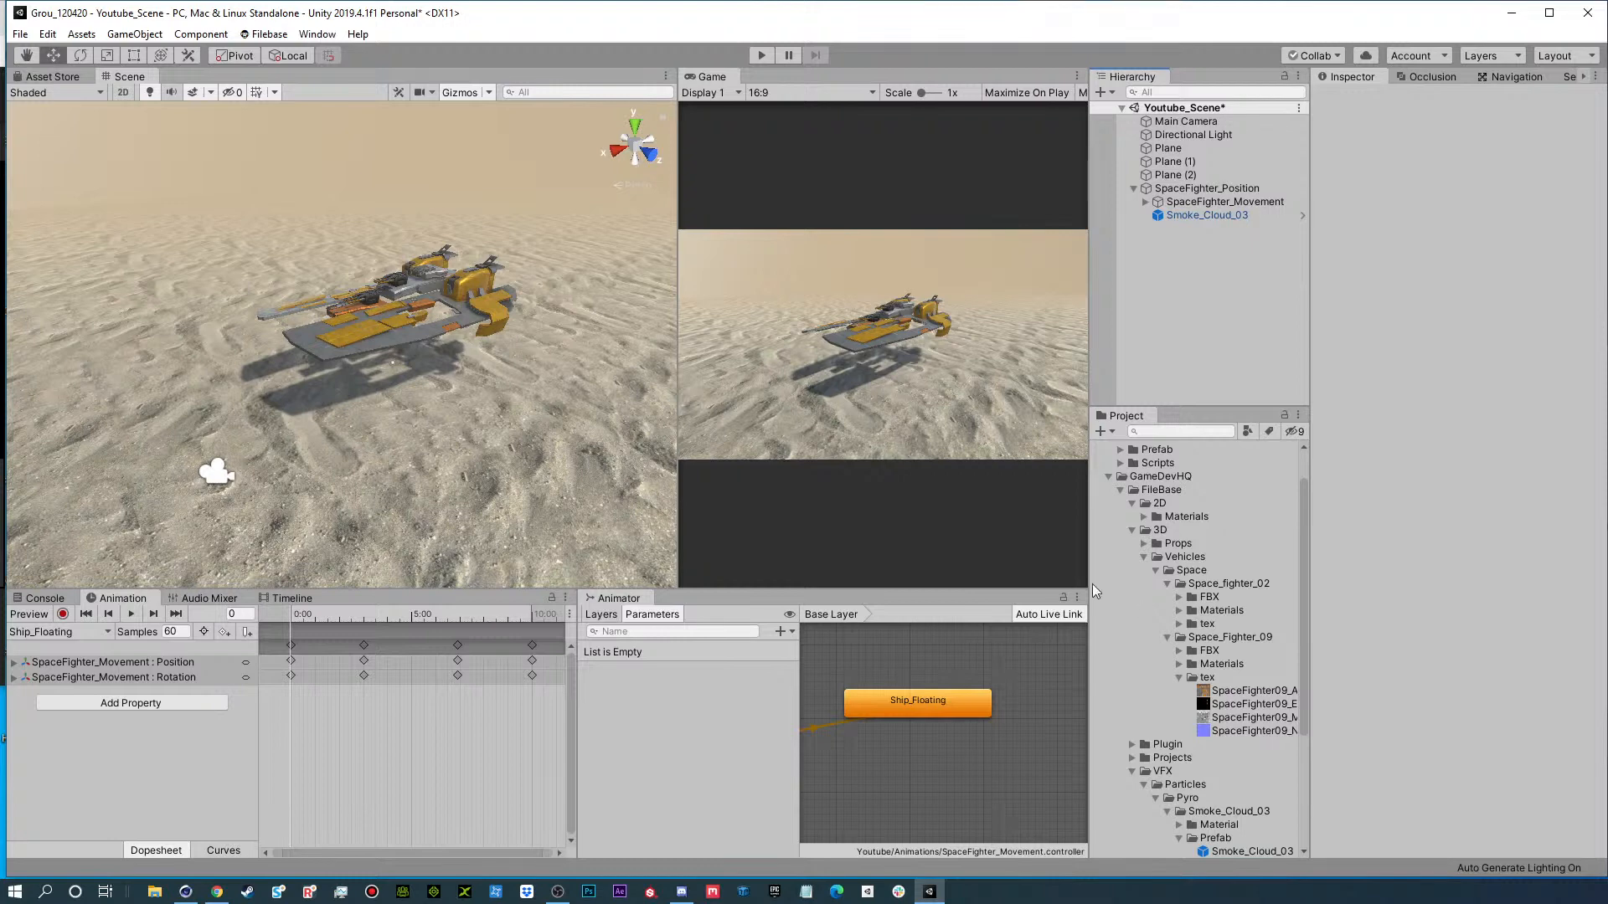
Open the Package Manager and view the Post Processing package among all packages.
click(319, 33)
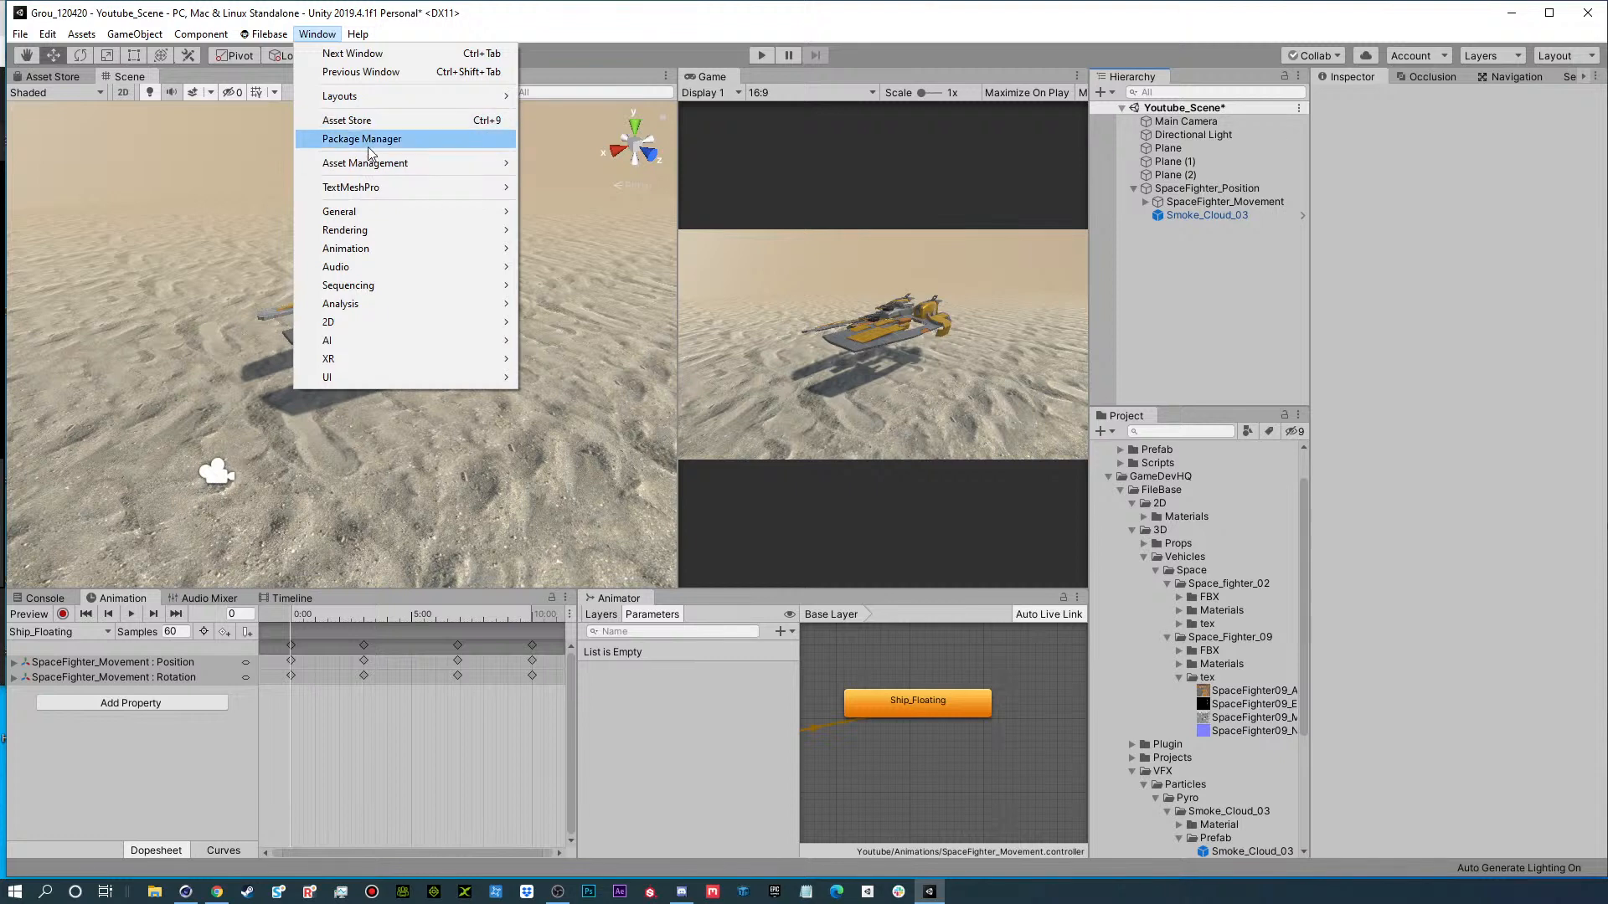
click(391, 137)
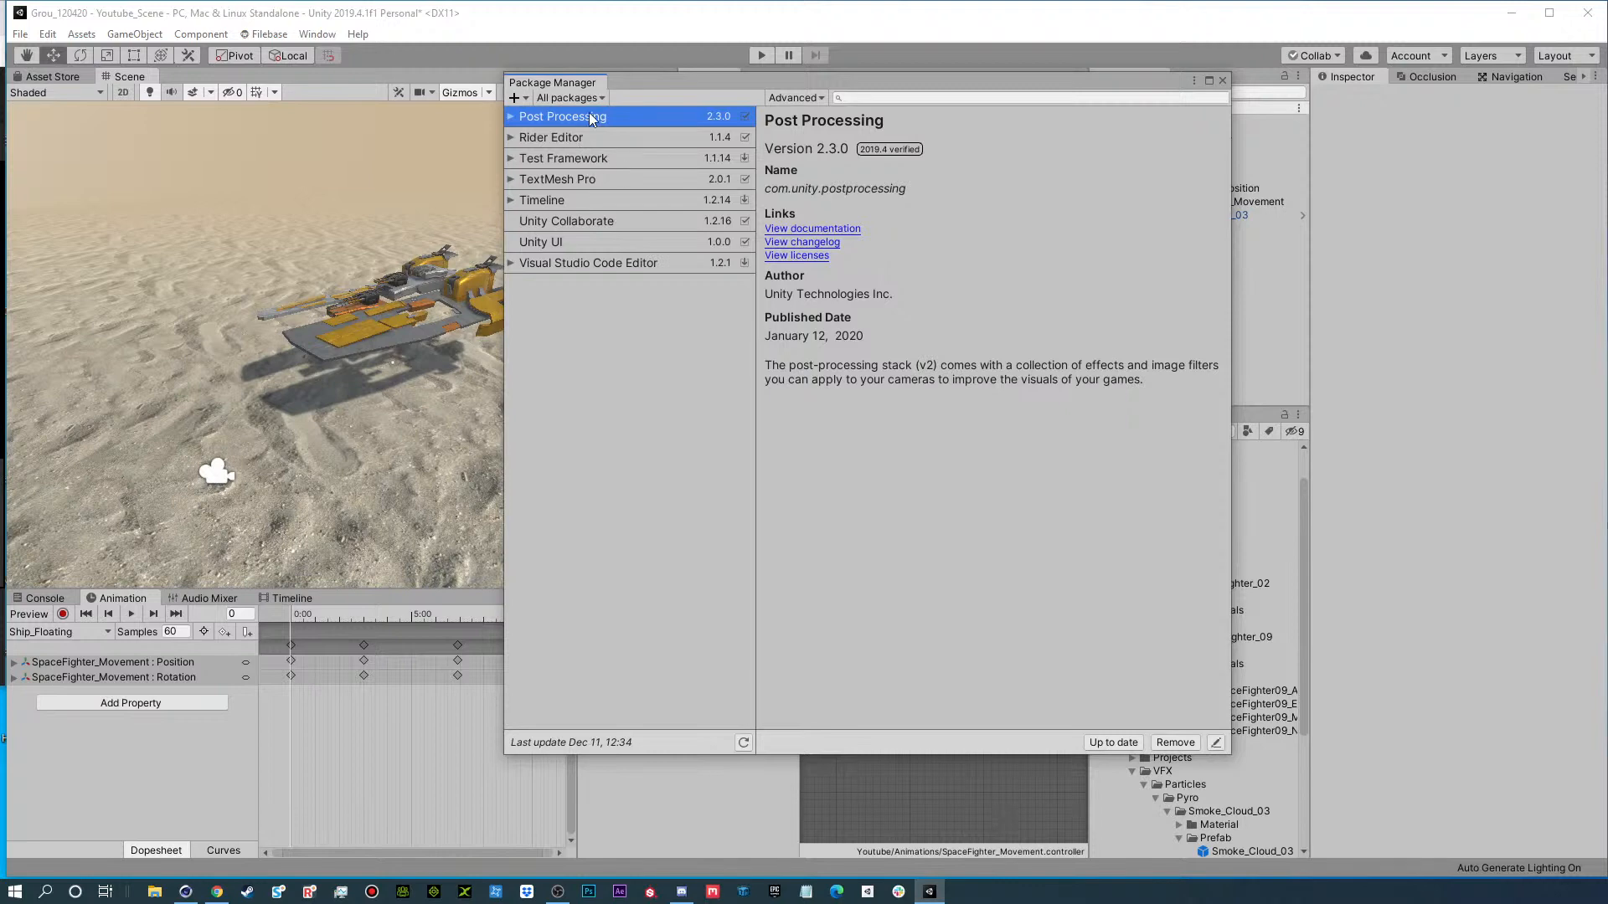
scroll(636, 480, down, 2)
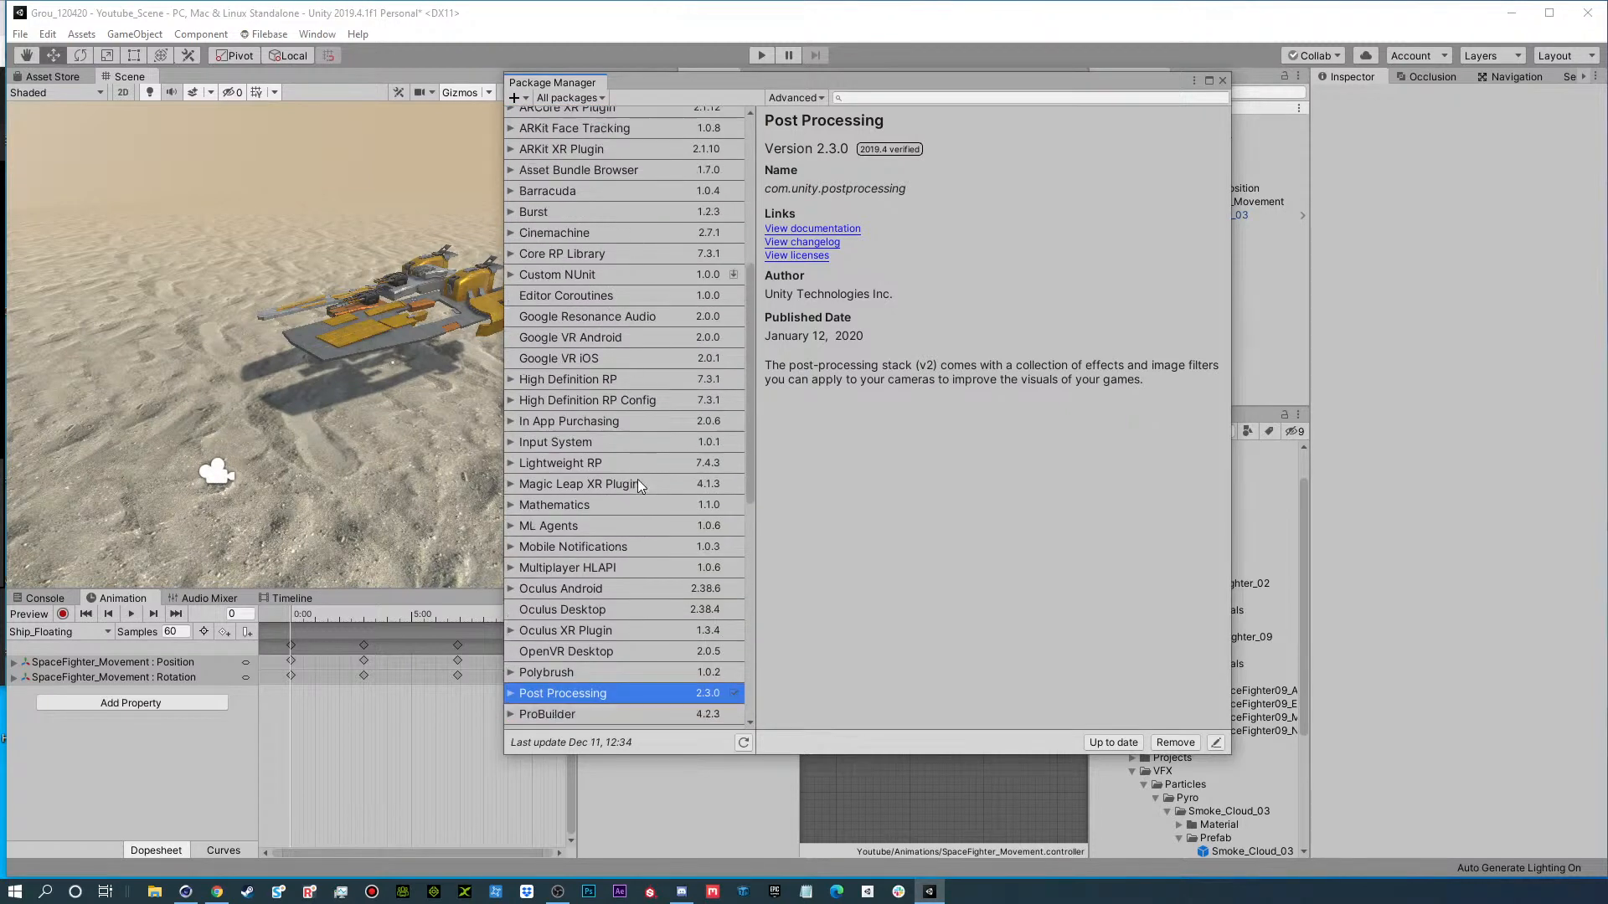
Close the Package Manager and create an empty object named Post, placed directly below Directional Light in the scene.
scroll(600, 702, down, 1)
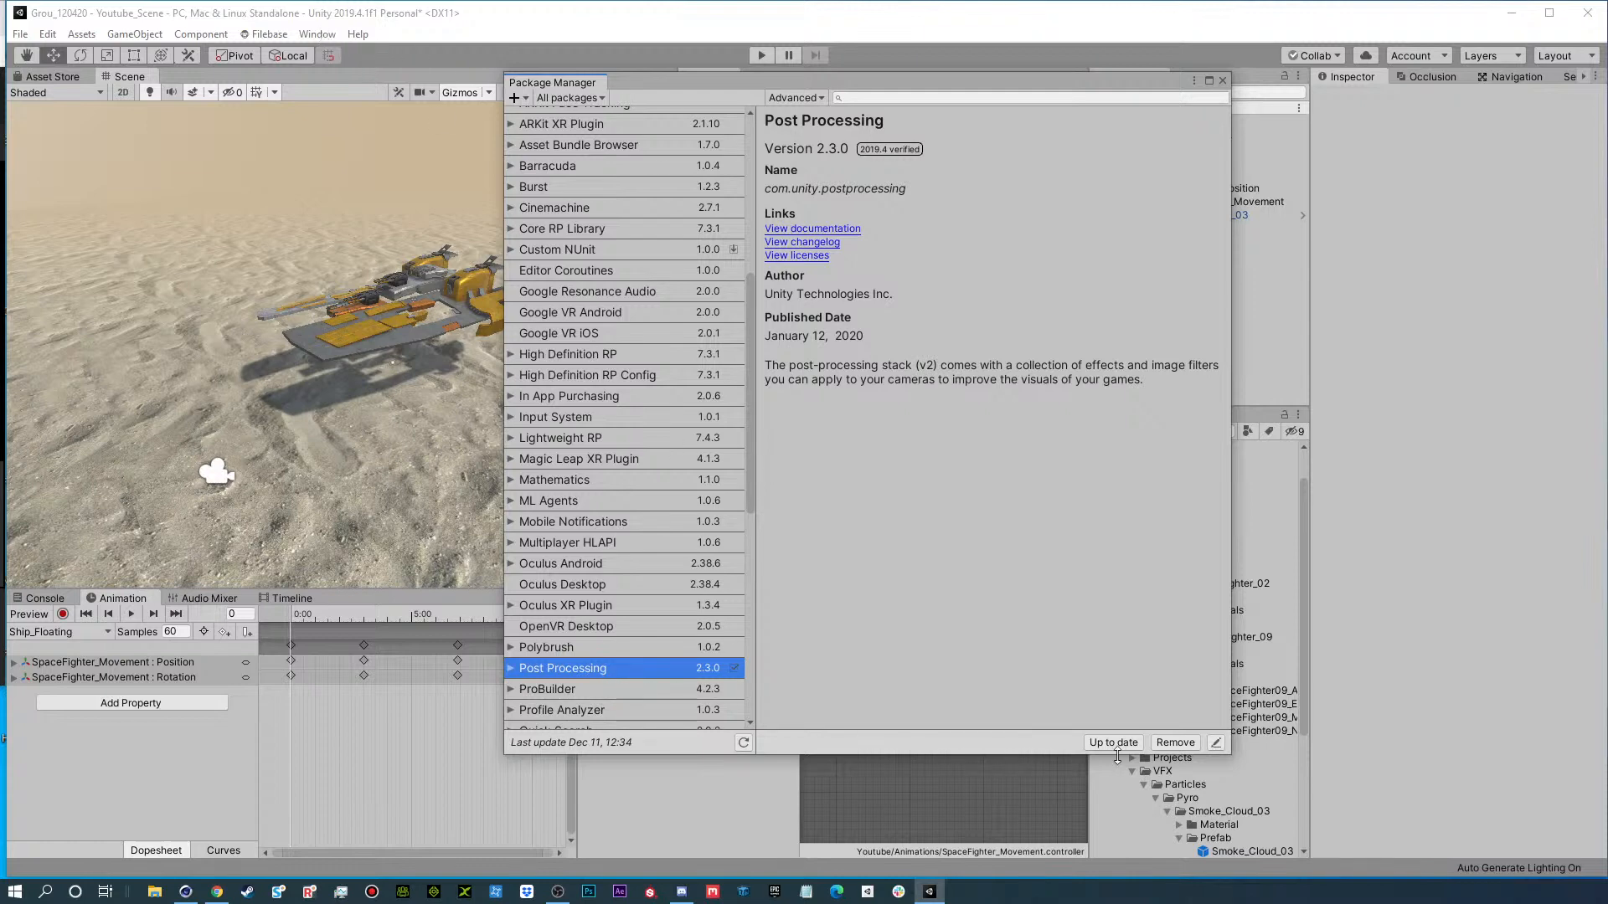
click(1220, 81)
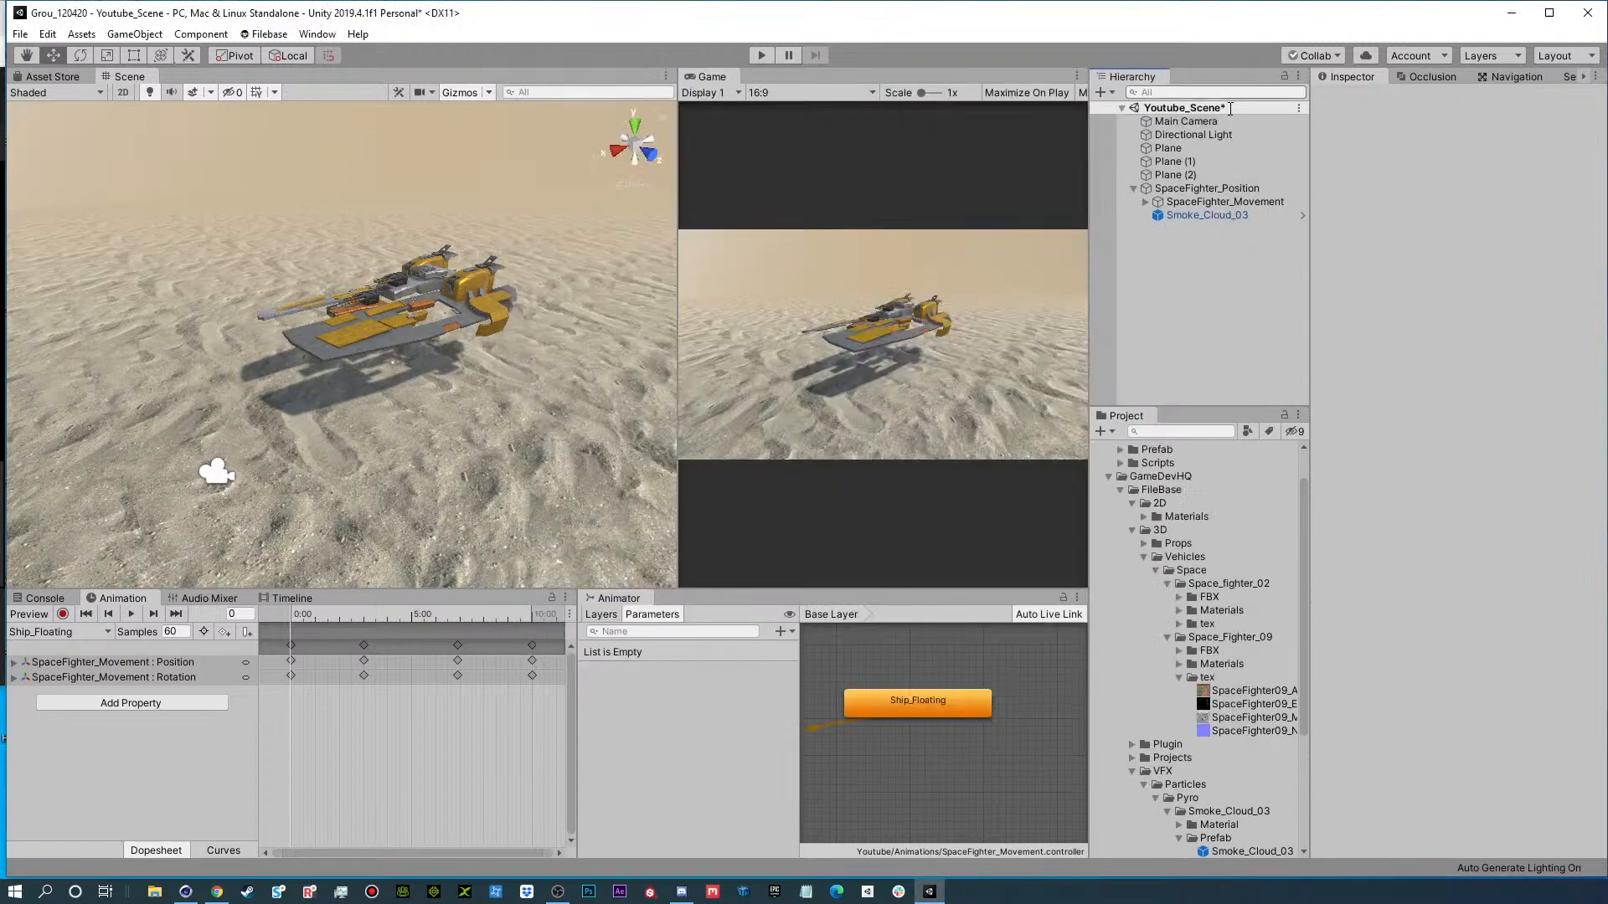
click(1180, 677)
click(1109, 89)
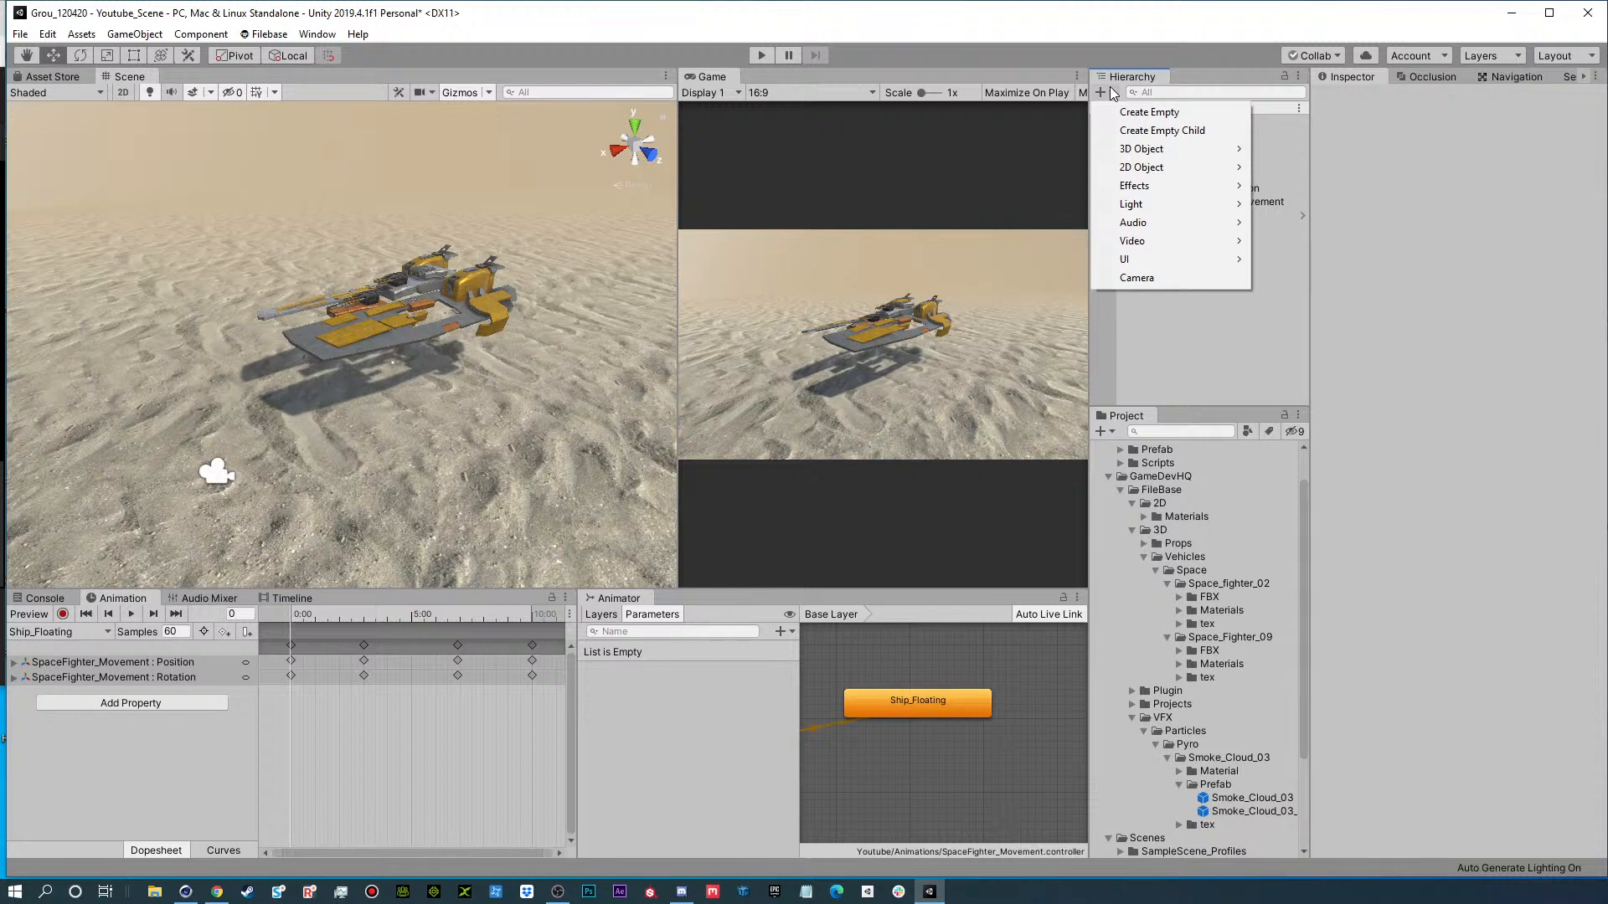
click(1149, 111)
drag(1184, 231, 1193, 141)
click(1193, 148)
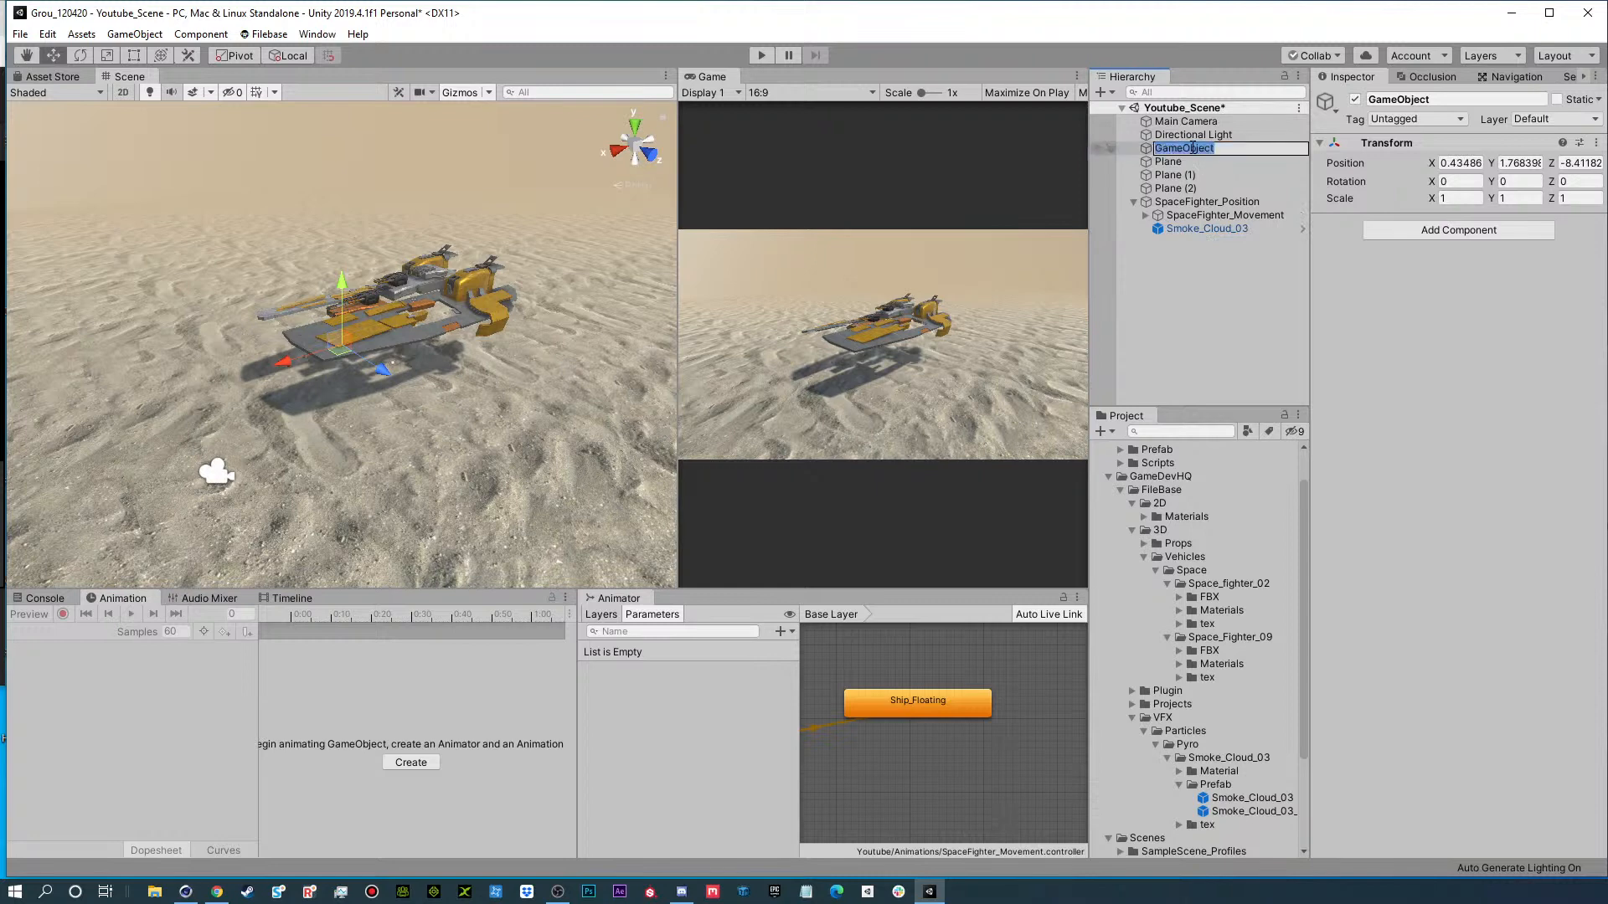
text(Post)
key(Return)
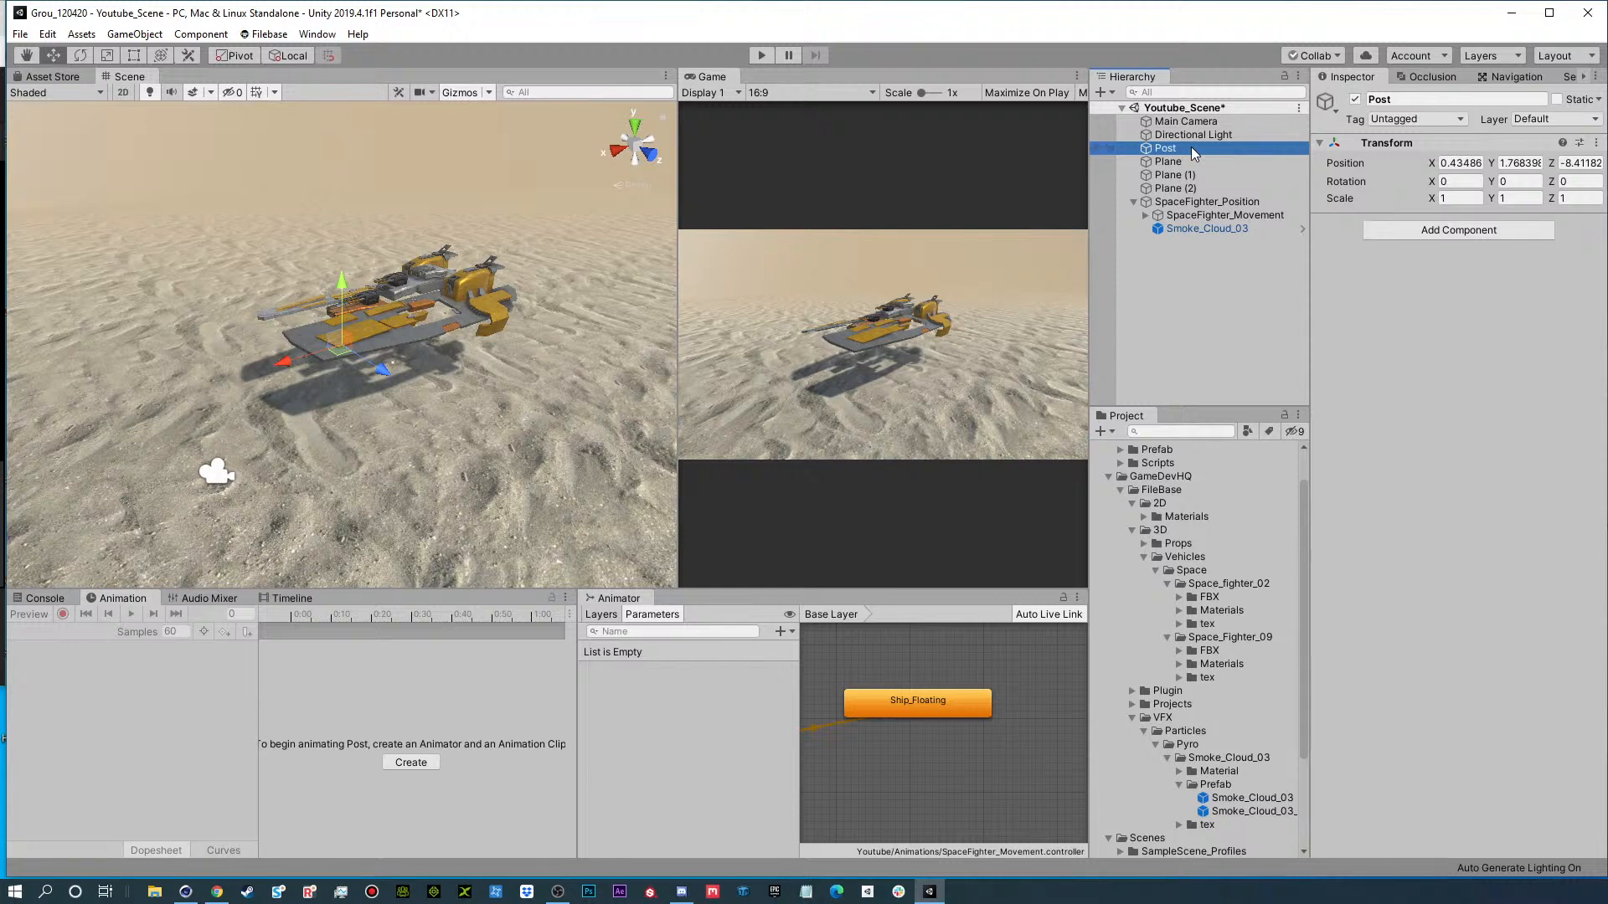
Add a Post-process Volume to the Post object, make it global, and create a new profile for it.
click(1438, 233)
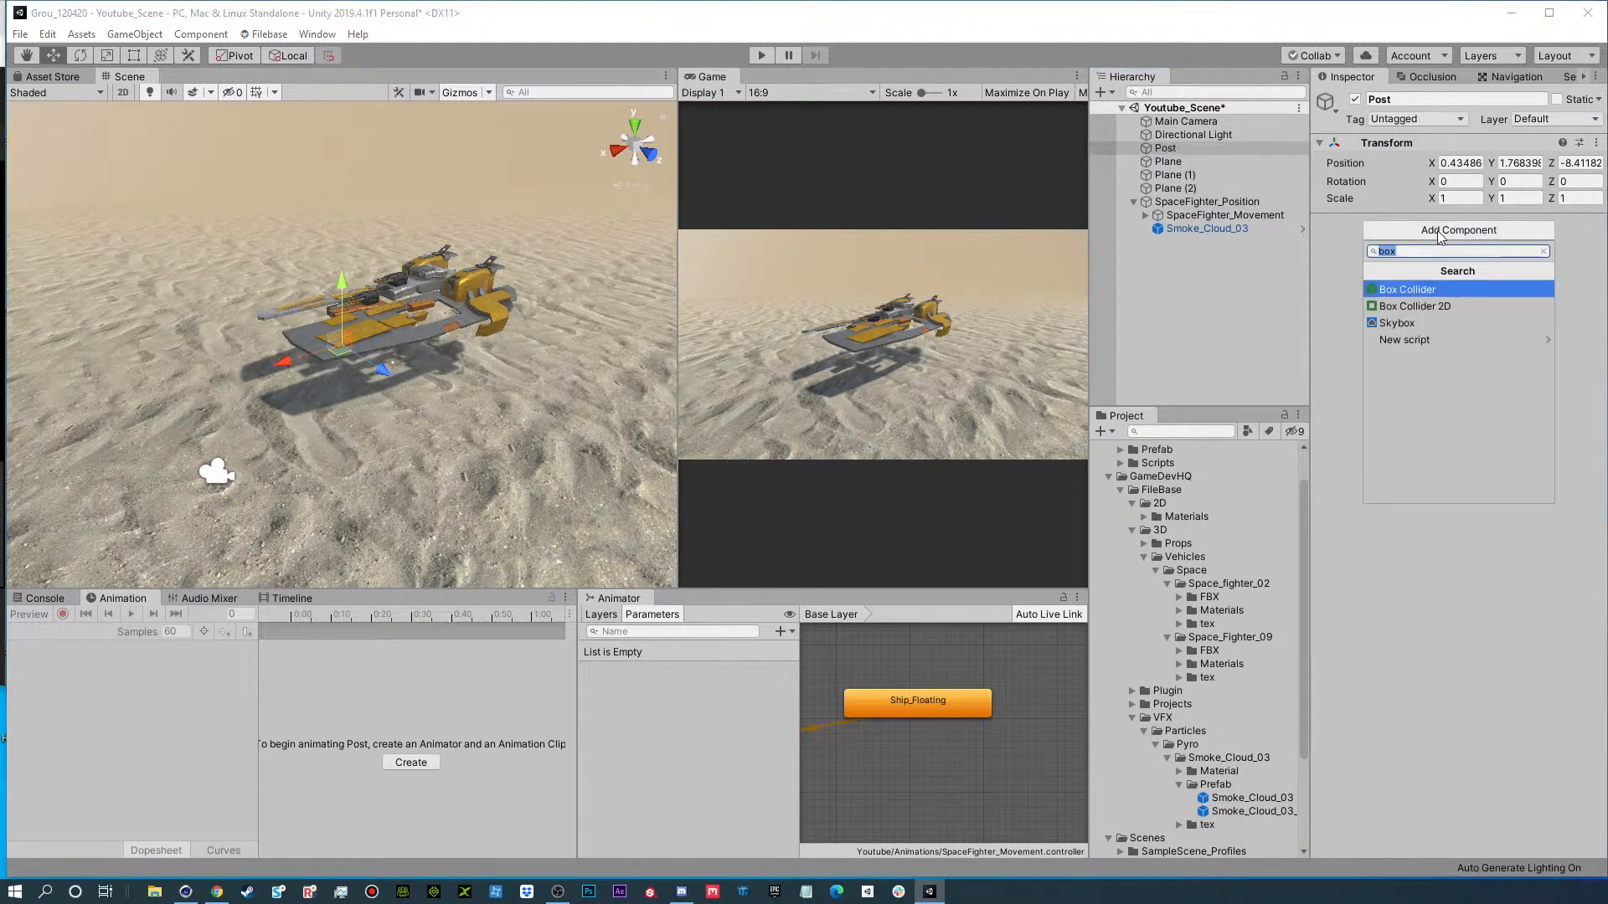
text(post)
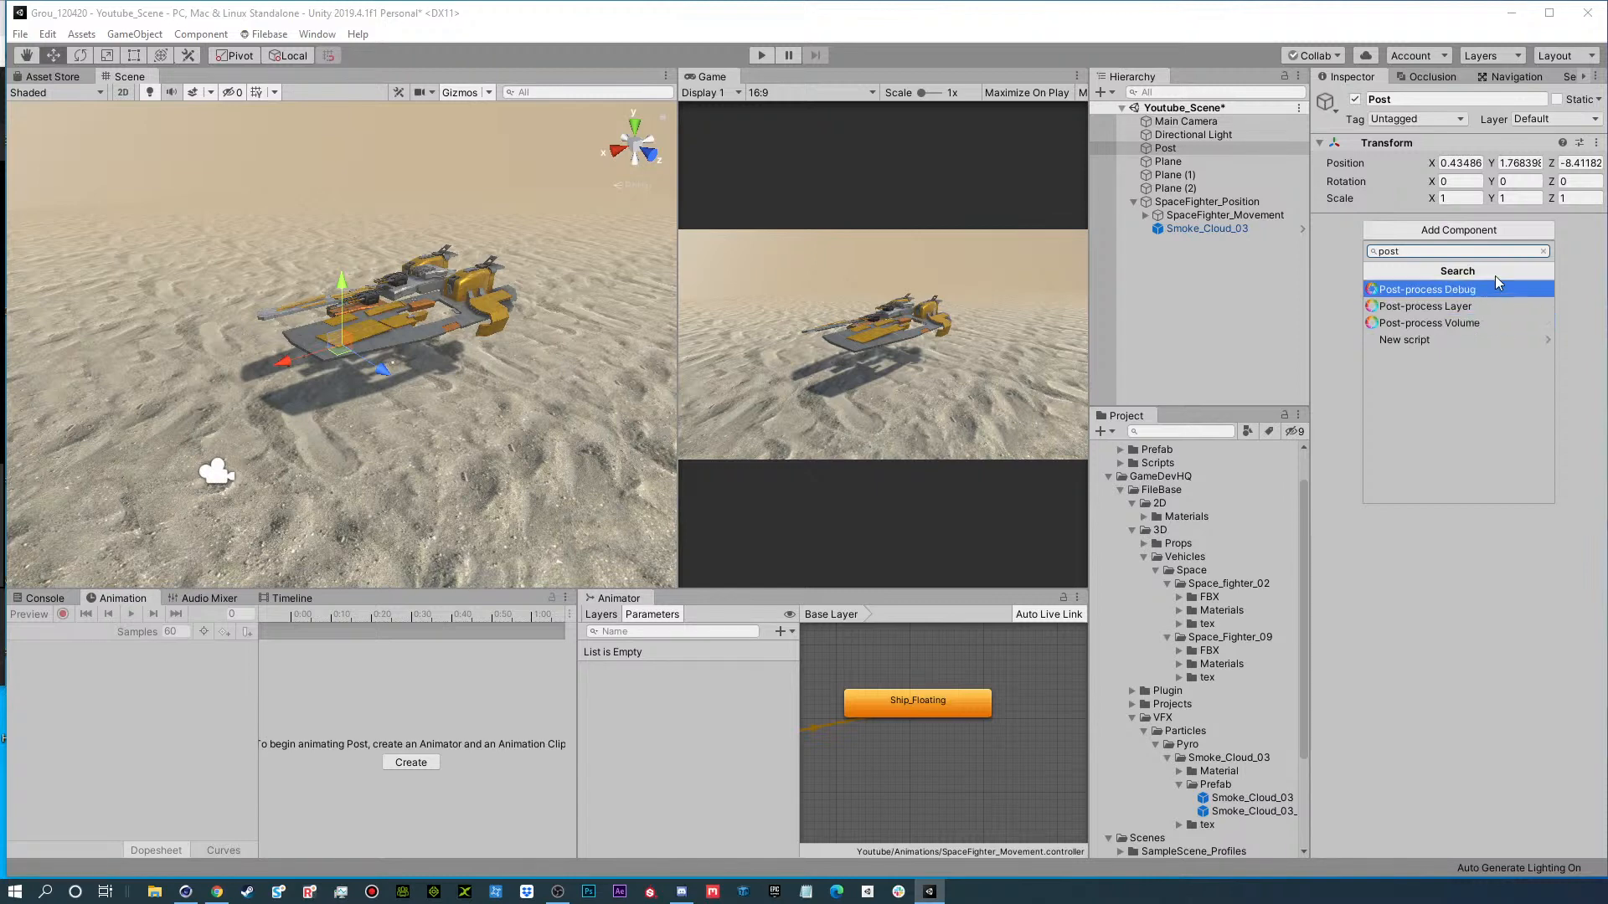
click(1470, 322)
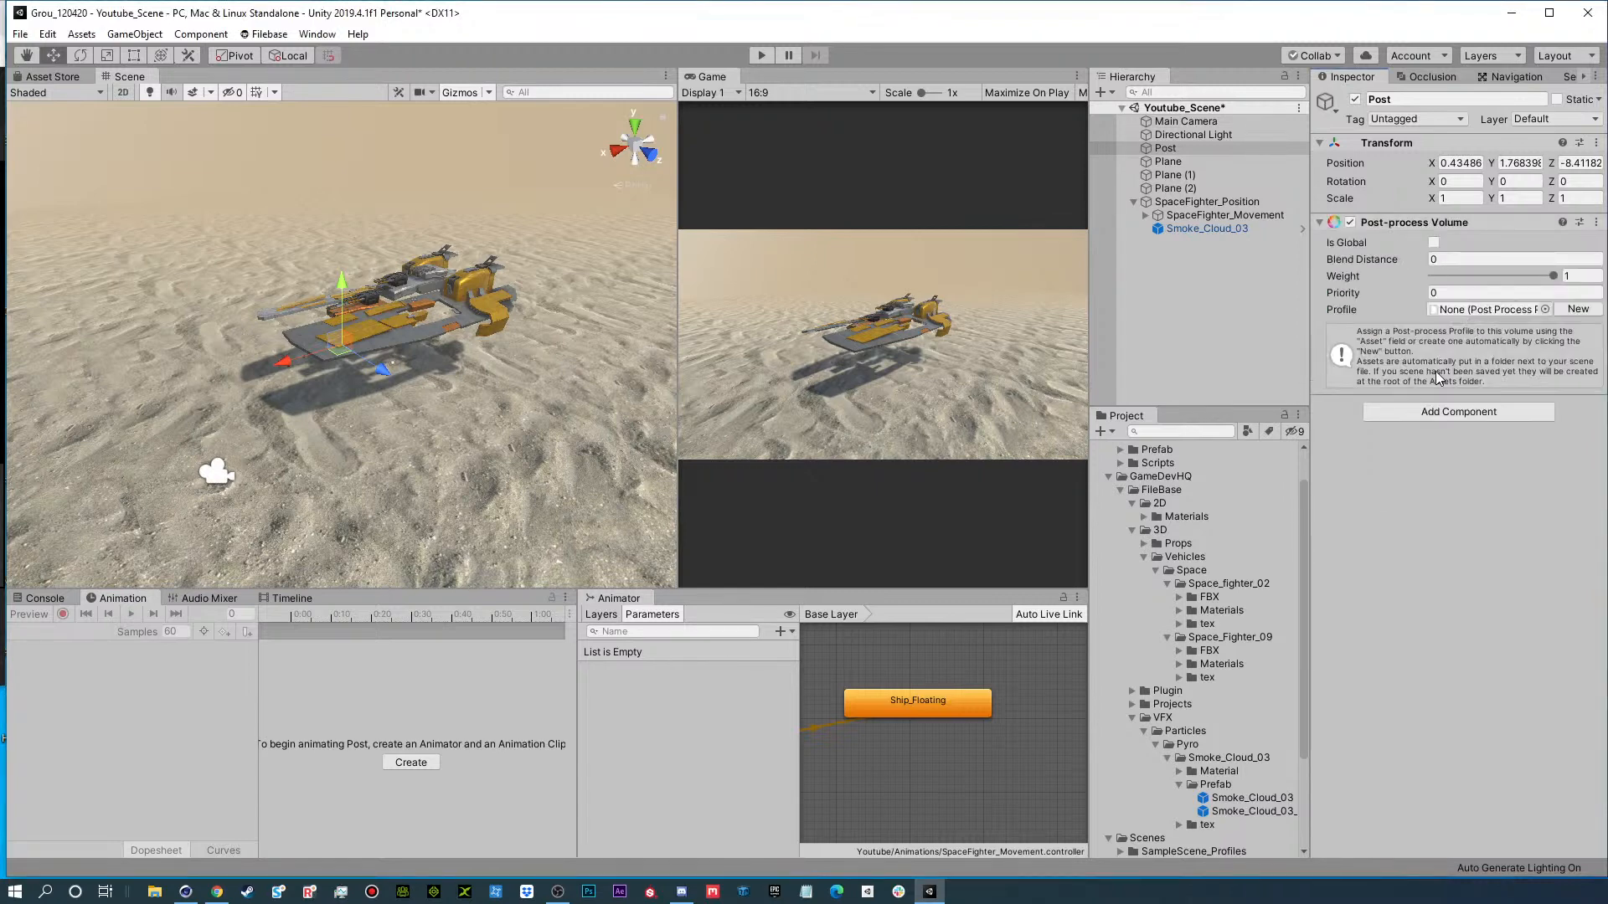
click(1433, 242)
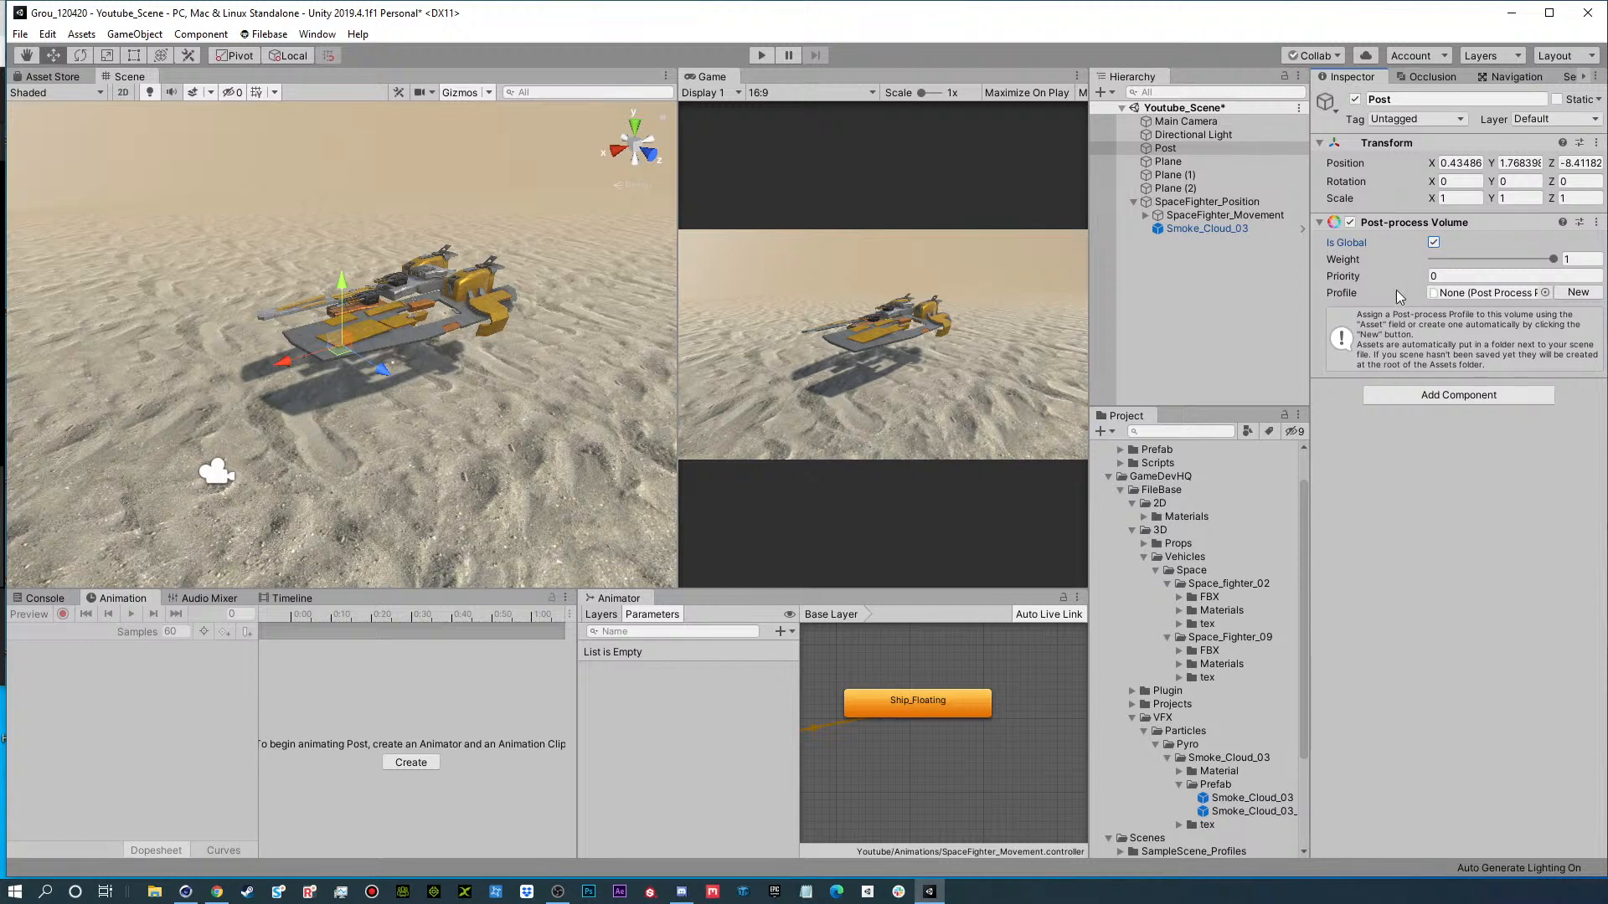
click(1580, 293)
click(1468, 295)
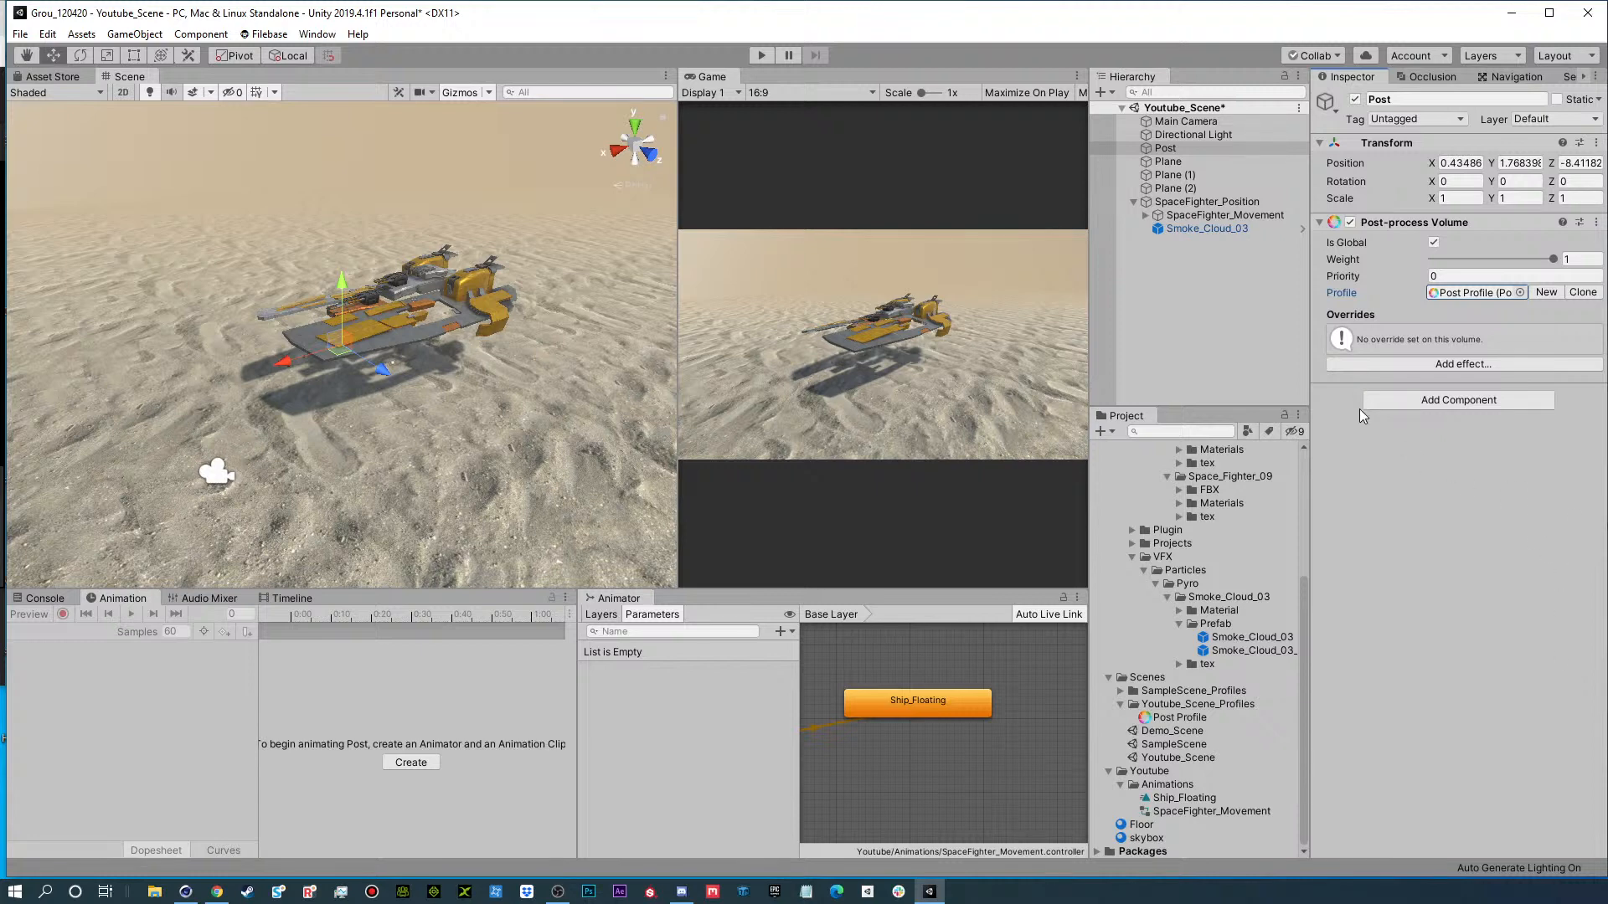
Add a Post-process Layer component to the Main Camera.
click(1264, 121)
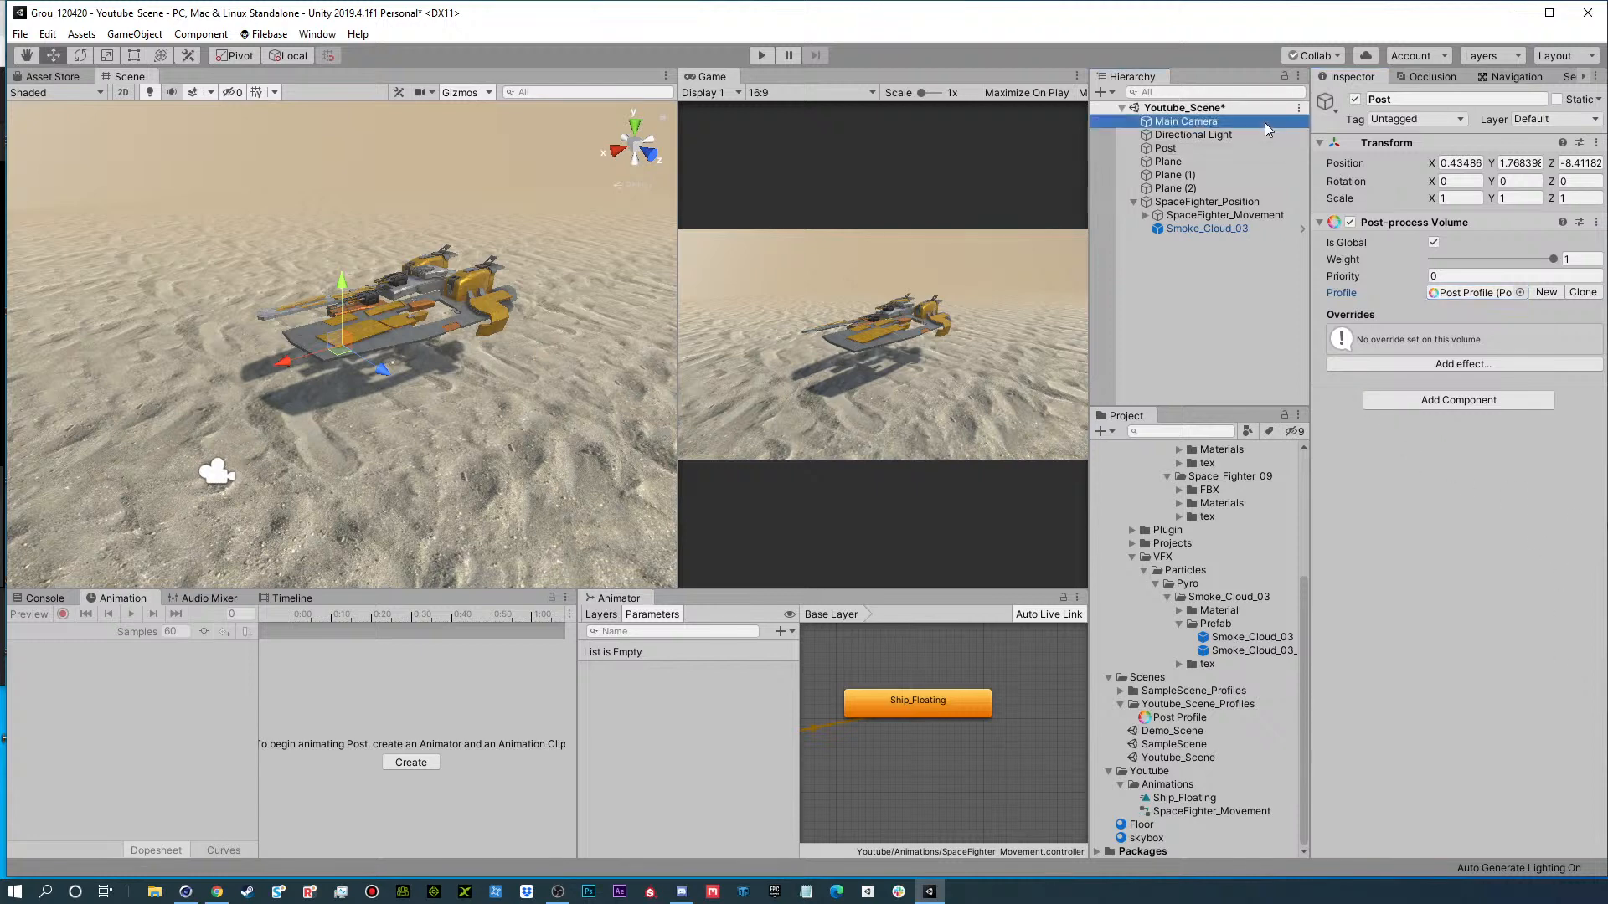
click(1419, 640)
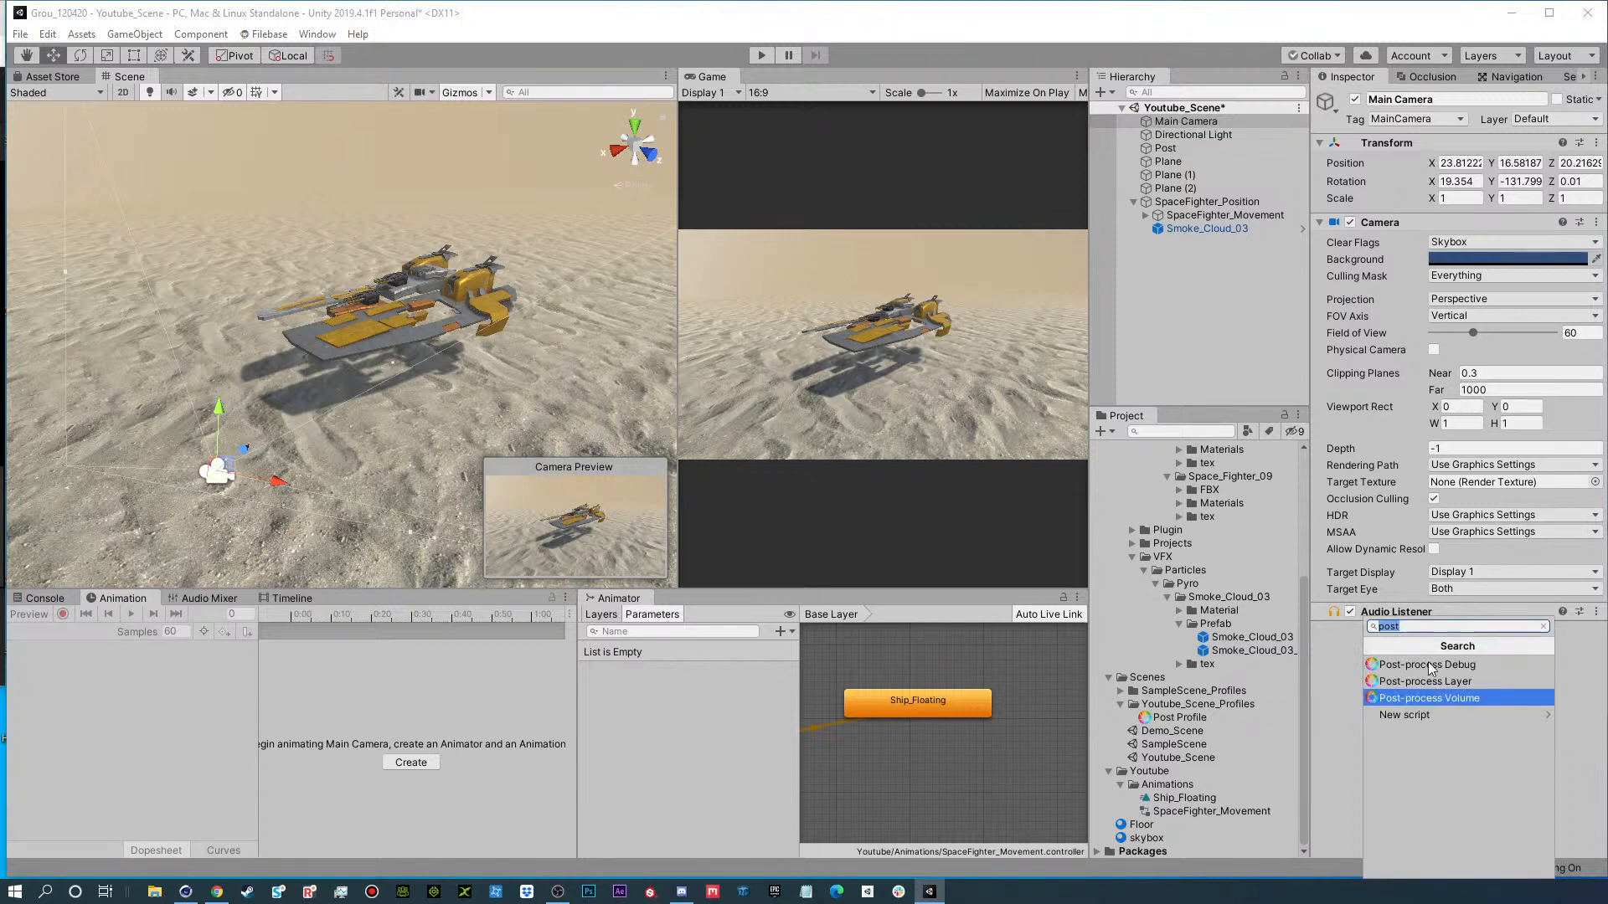
click(1448, 683)
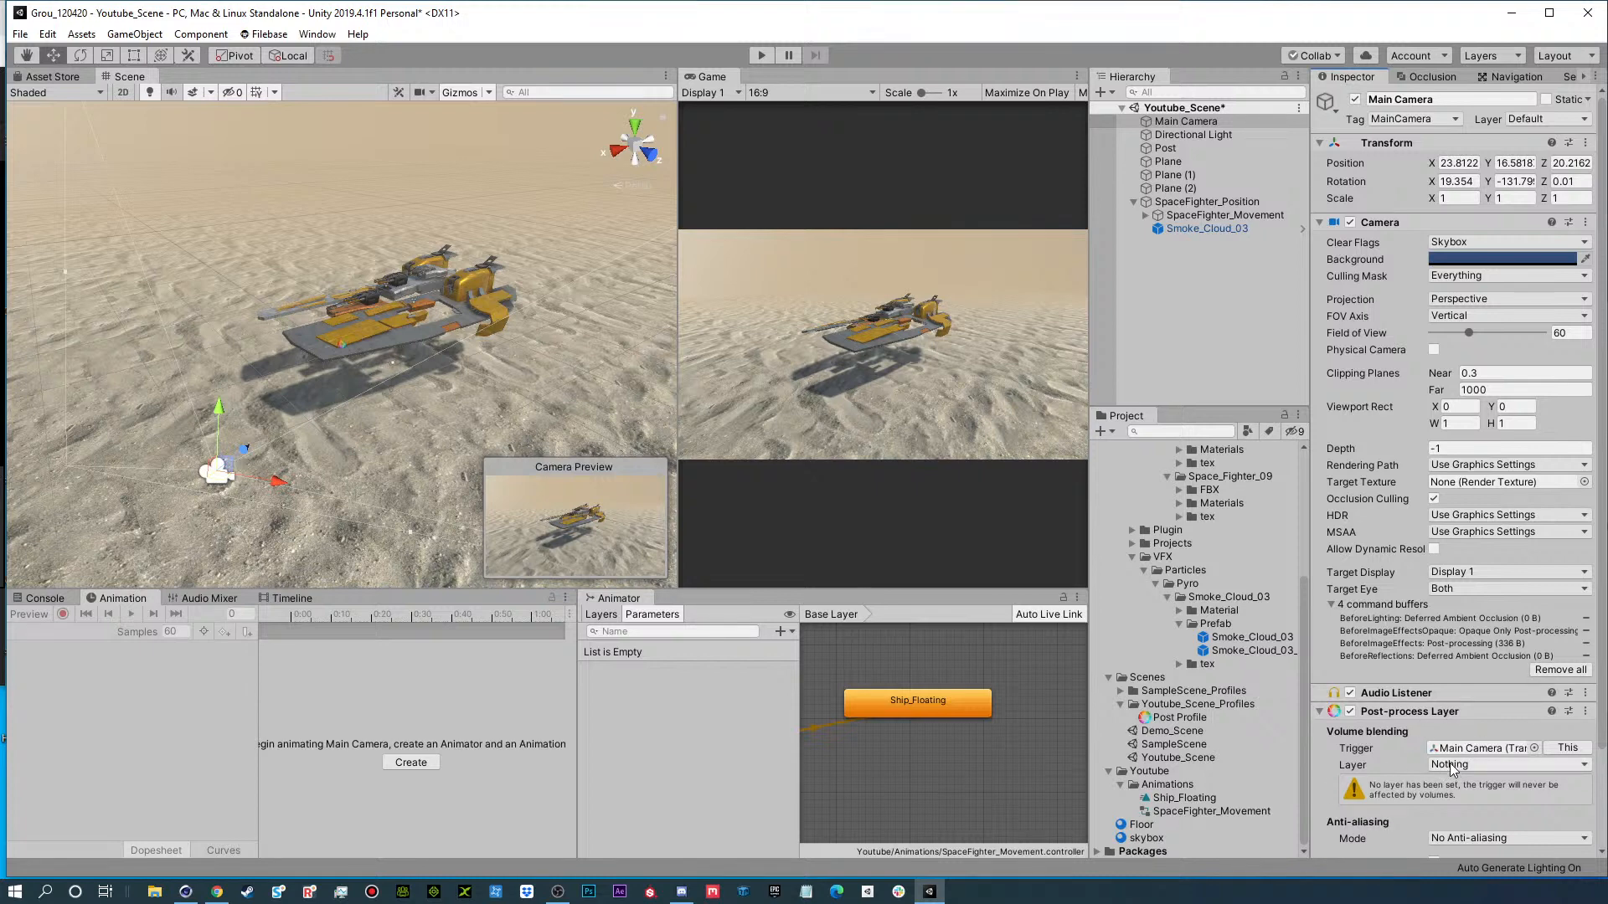
Check the project's list of user layers and assign the Post object to the Post layer.
click(1203, 344)
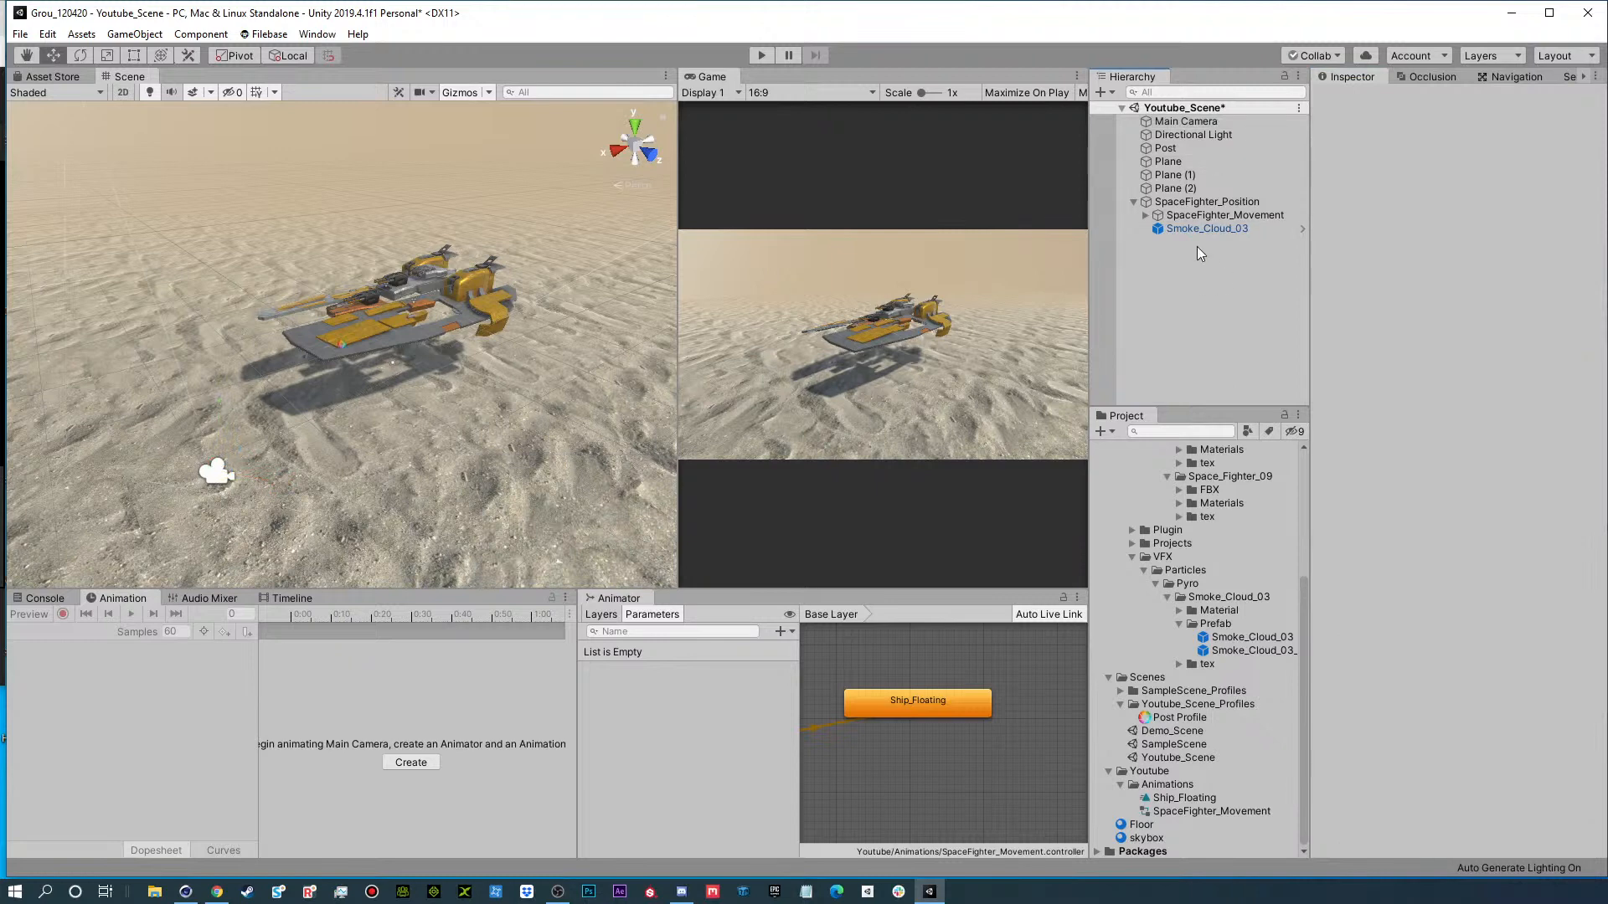
click(1166, 148)
click(1531, 122)
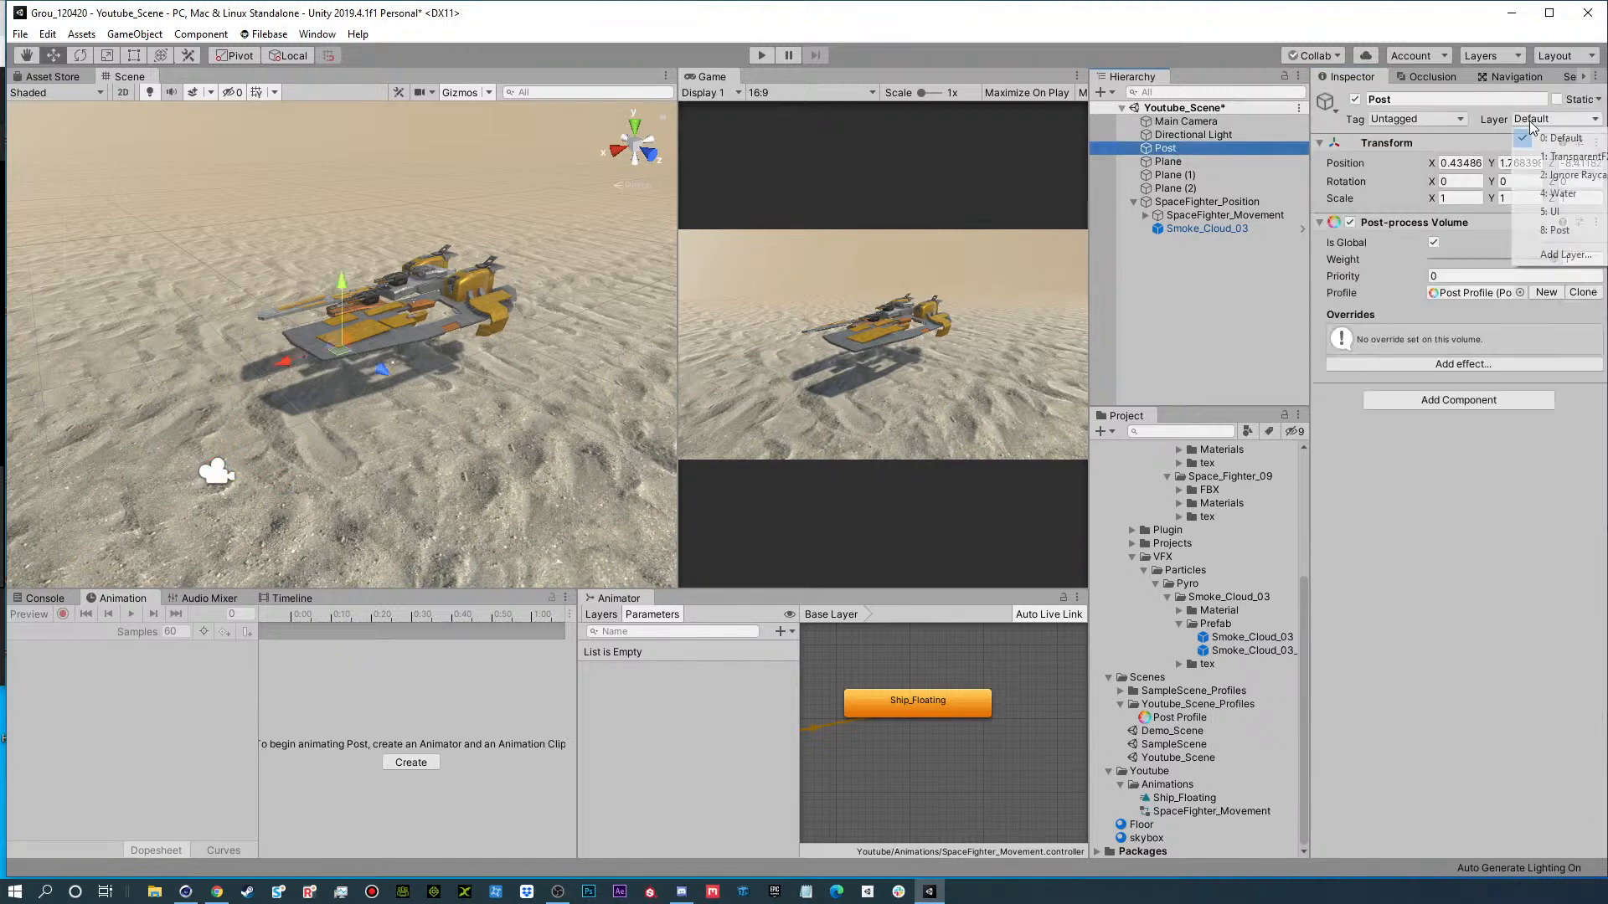
click(1563, 256)
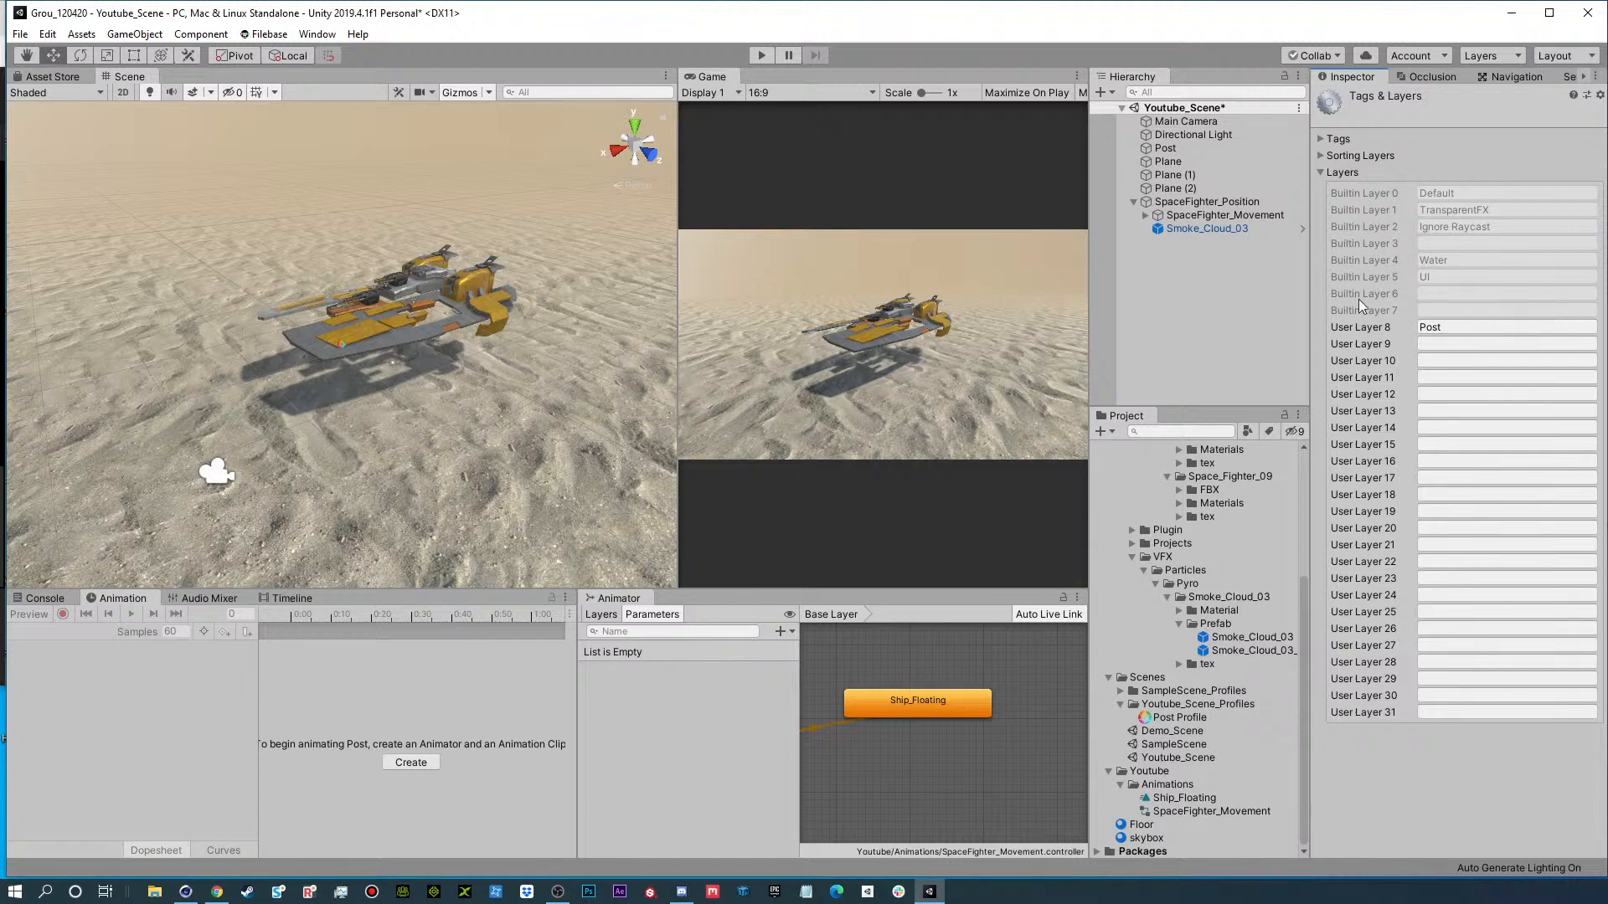
click(1245, 283)
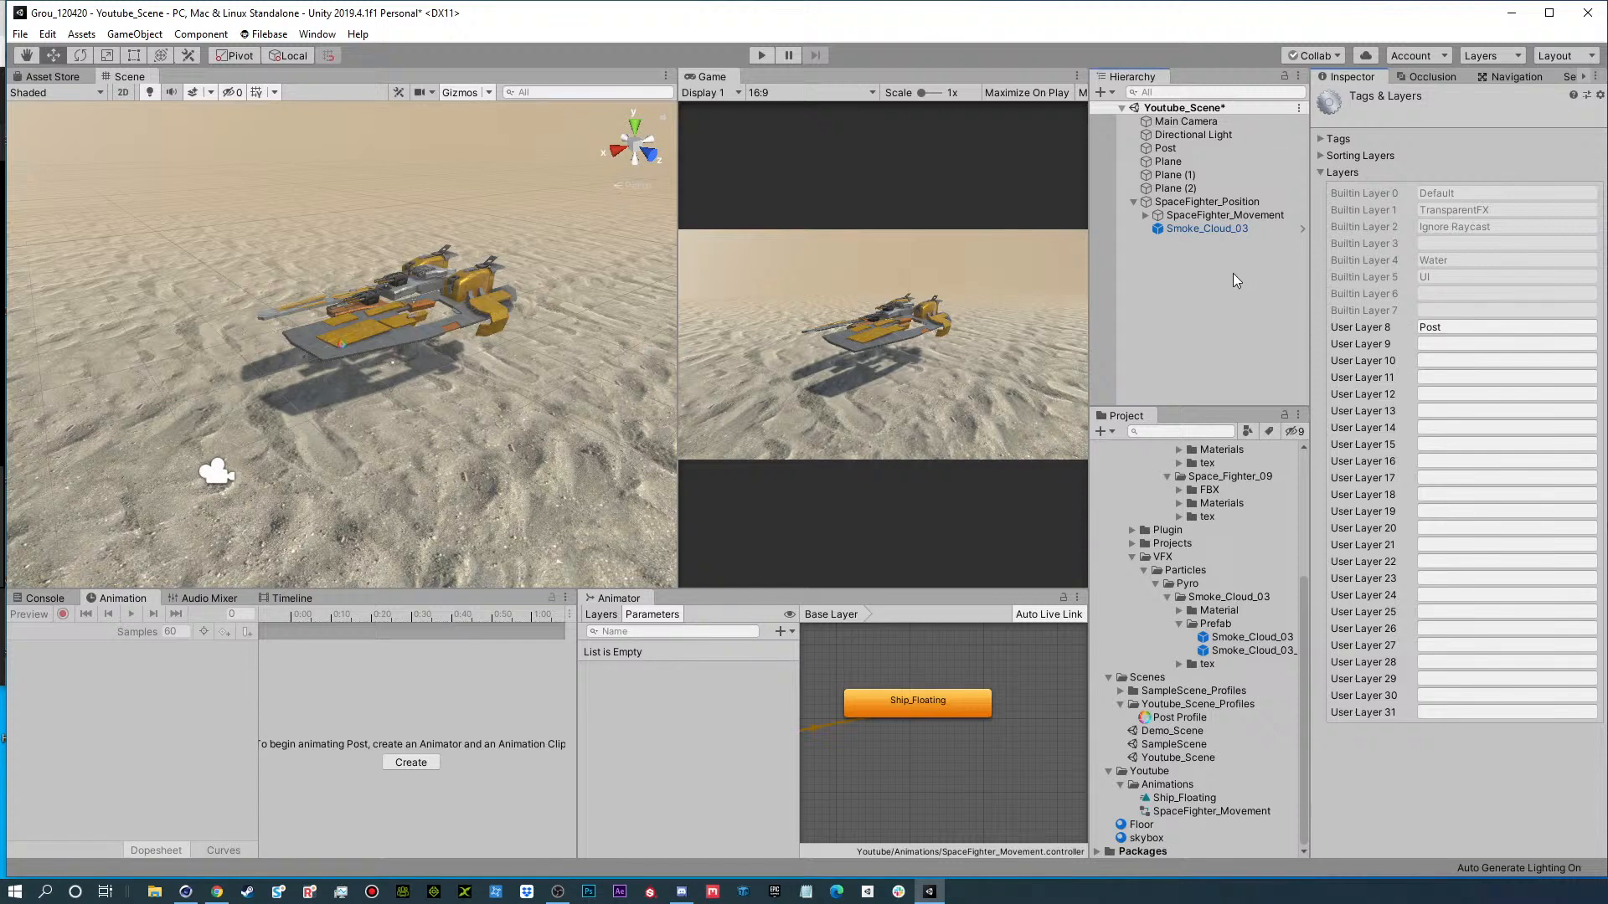
click(1165, 148)
click(1530, 123)
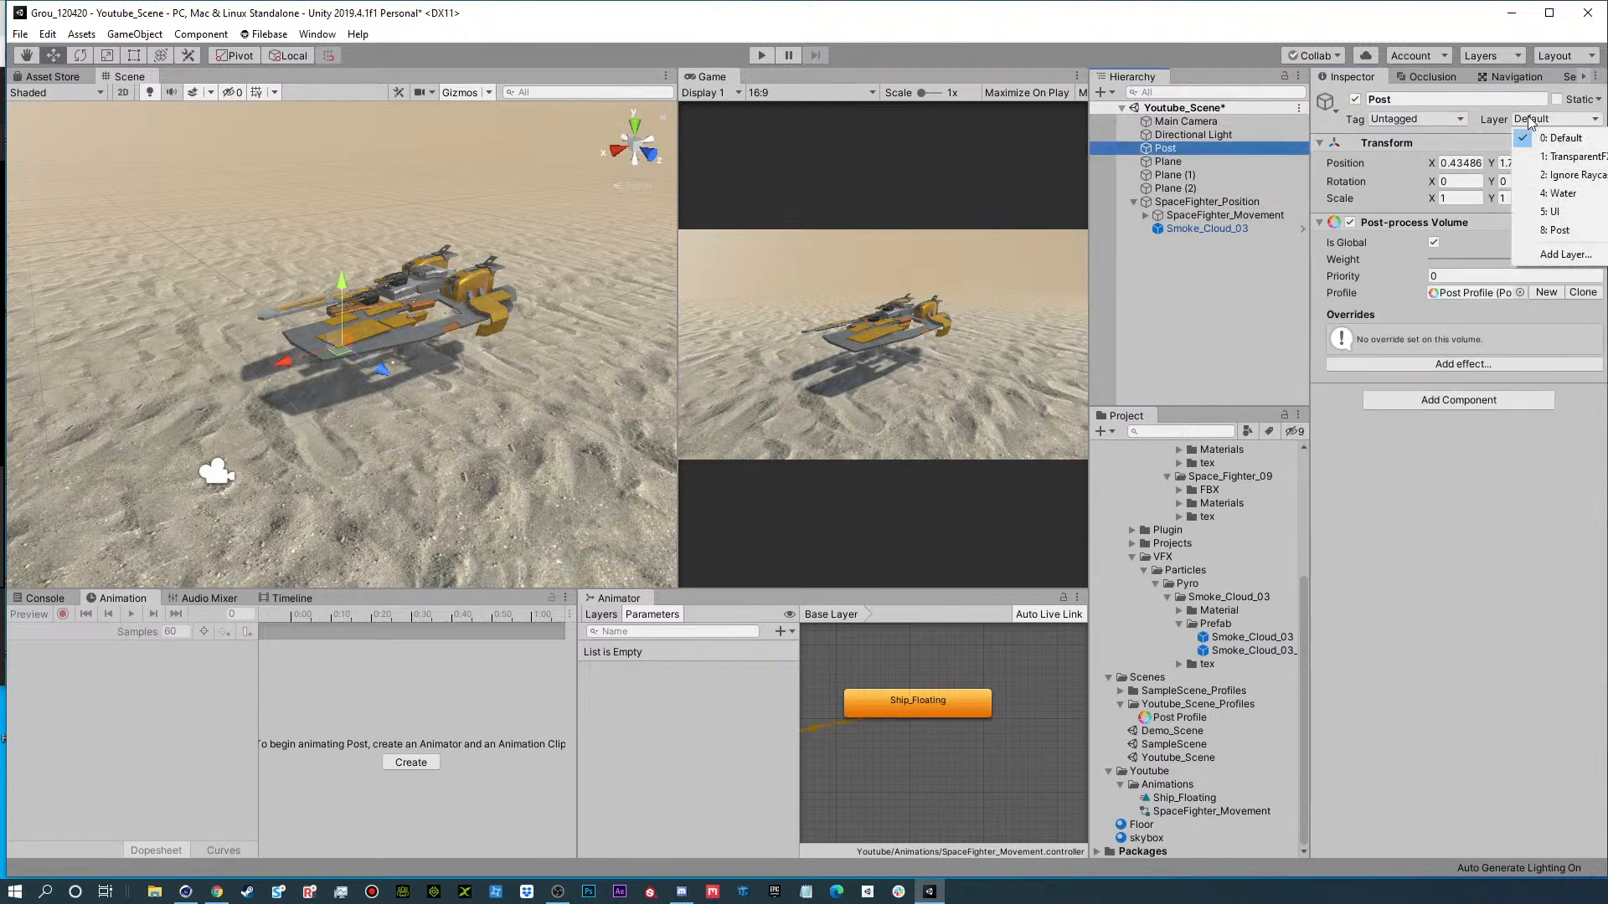
click(1559, 241)
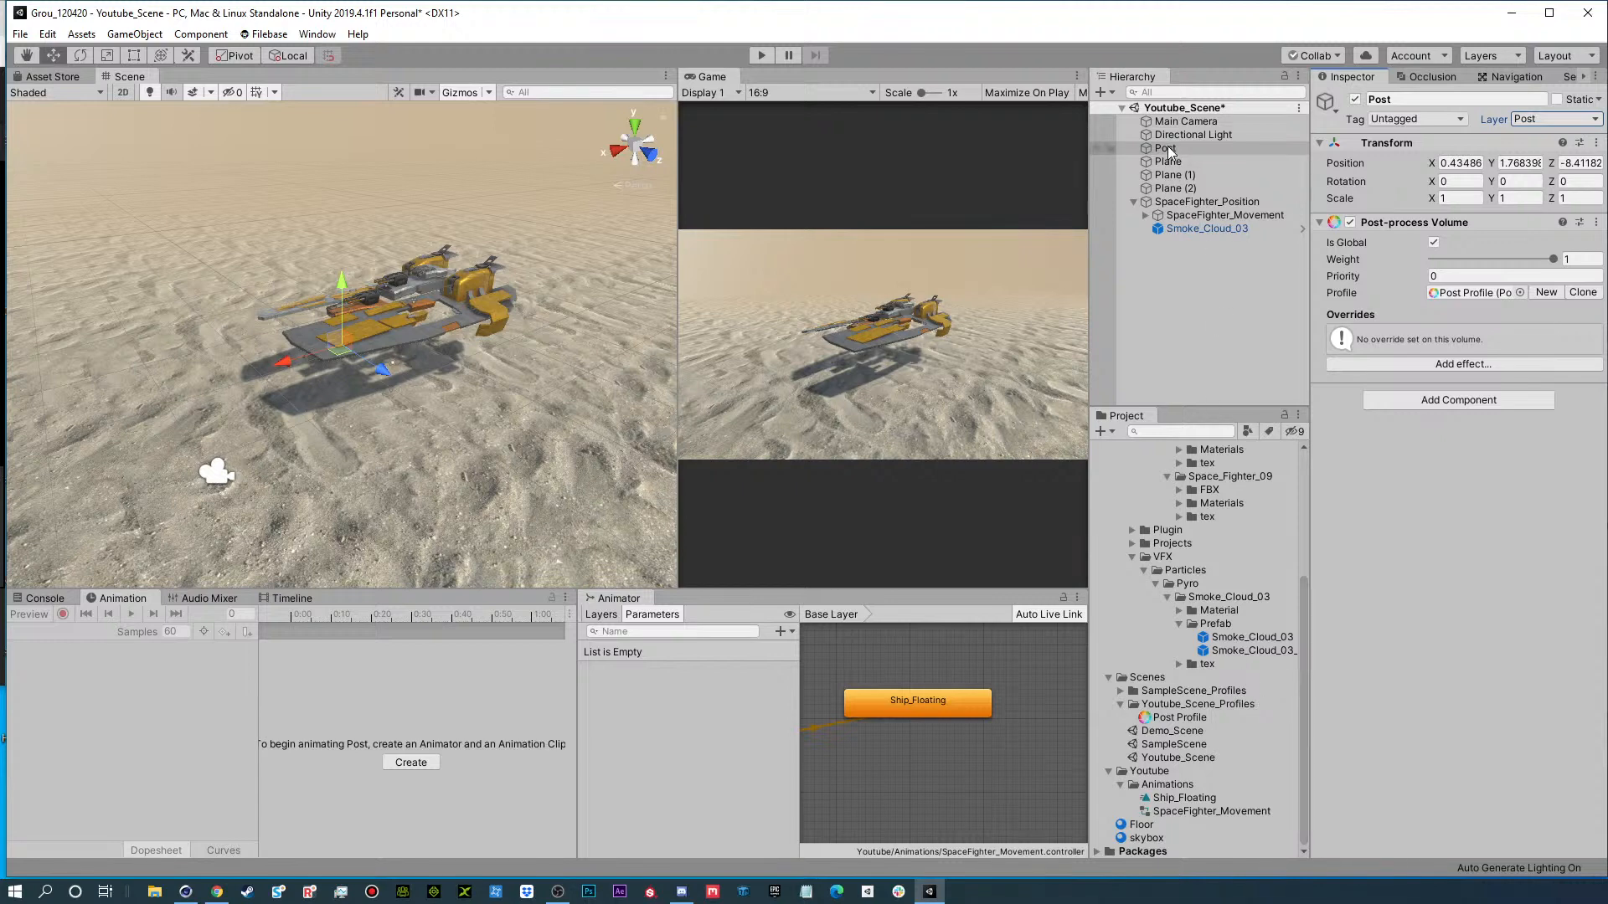
Set the volume blending layer of the Main Camera's Post-process Layer to Post.
click(1185, 122)
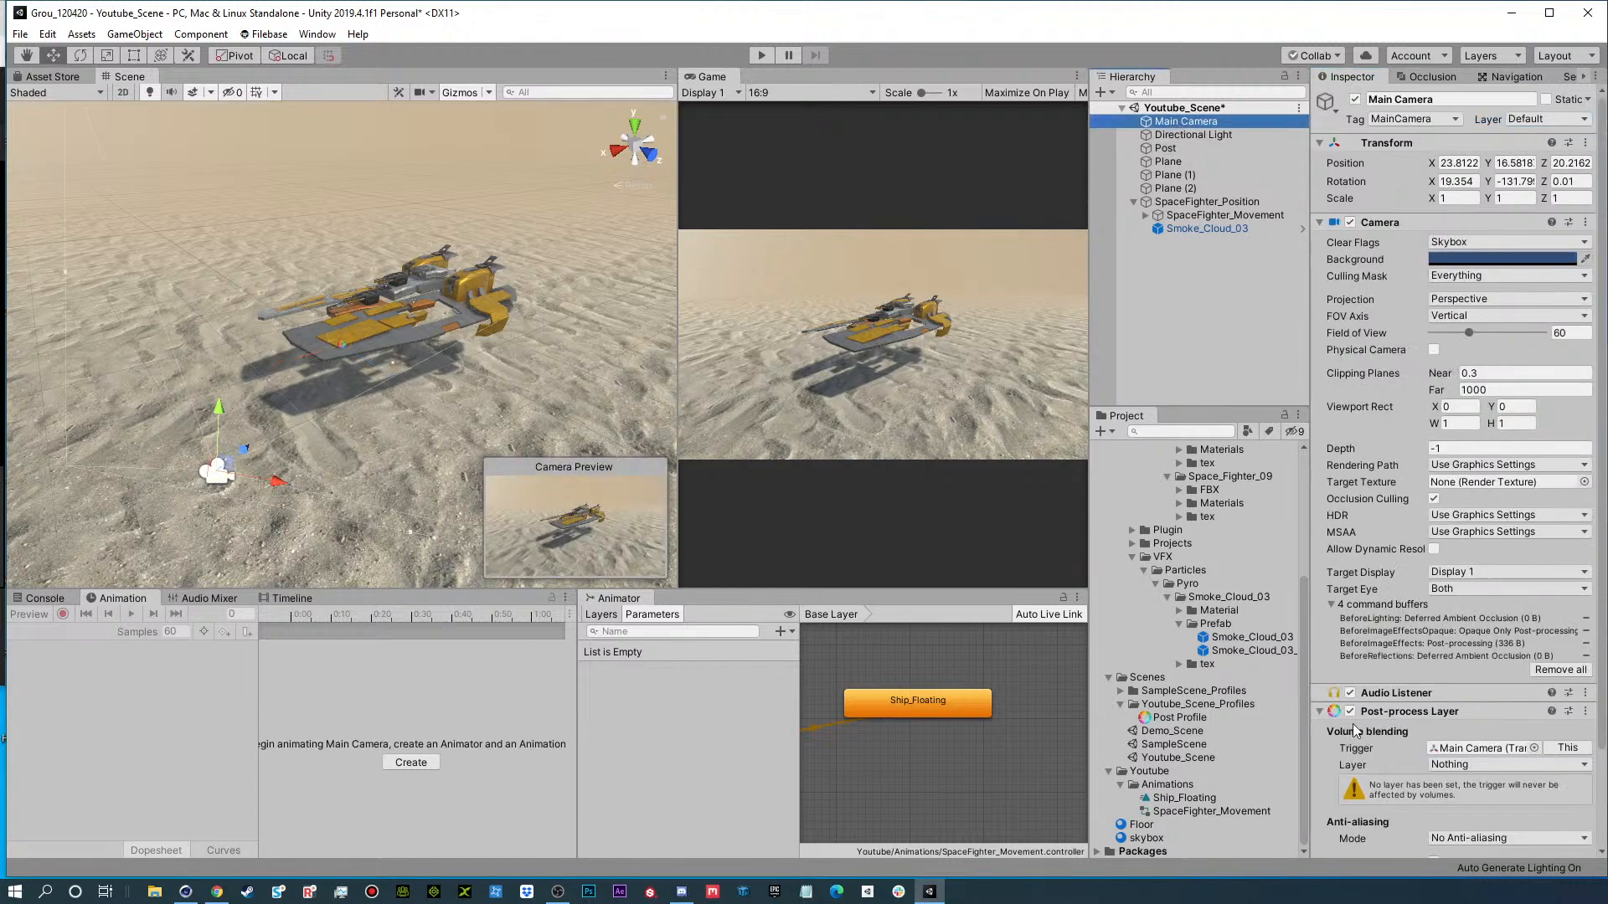
click(1444, 766)
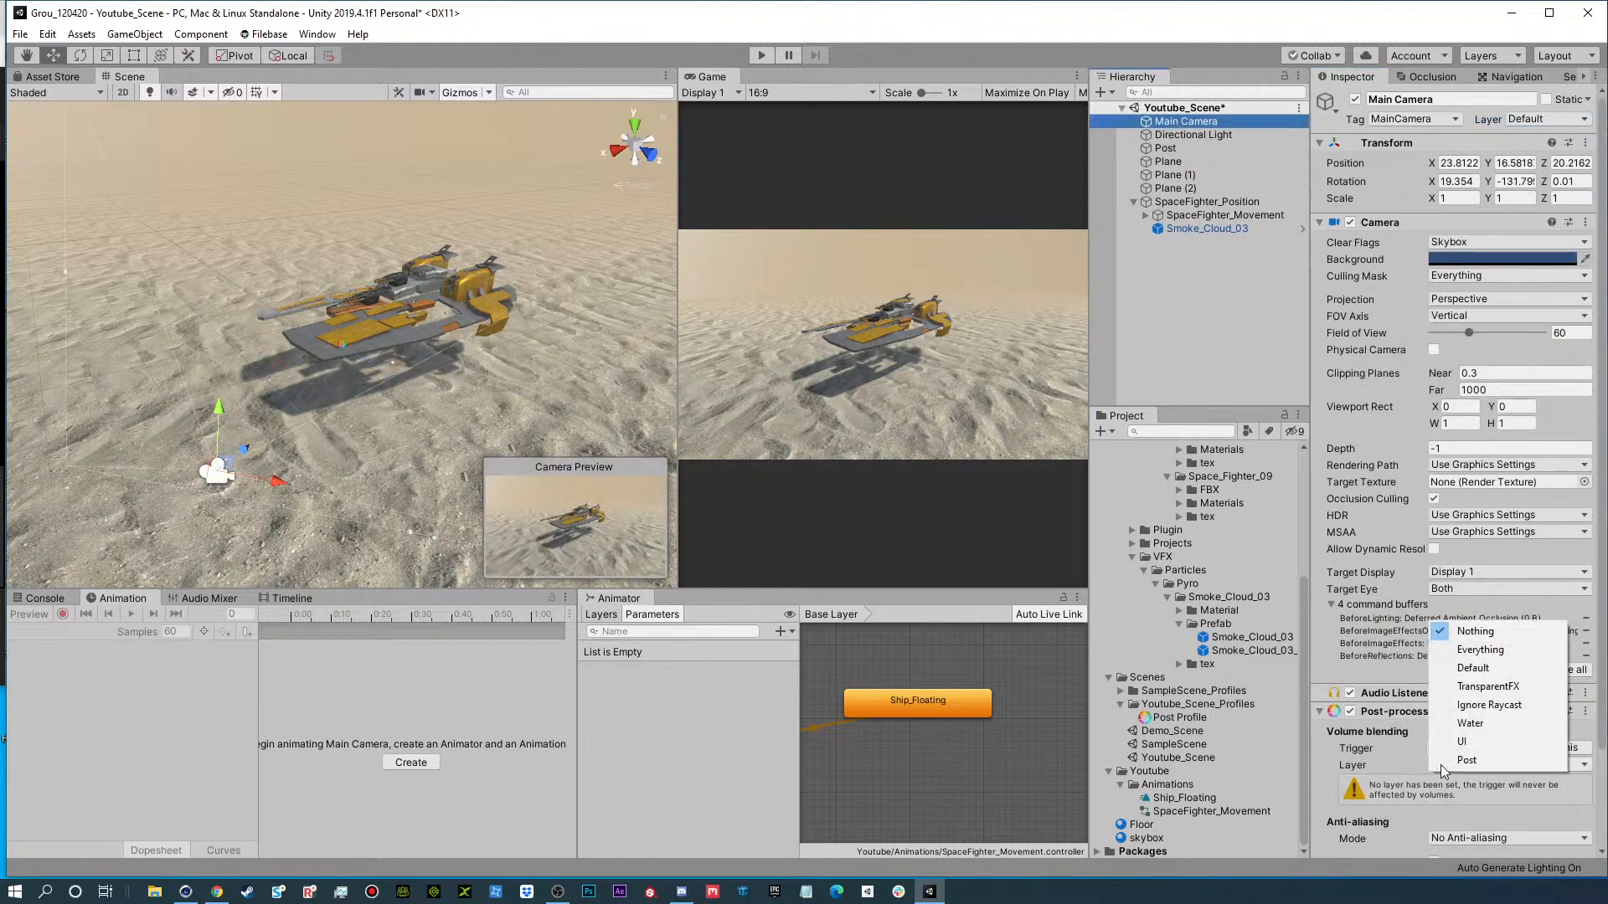
click(1494, 763)
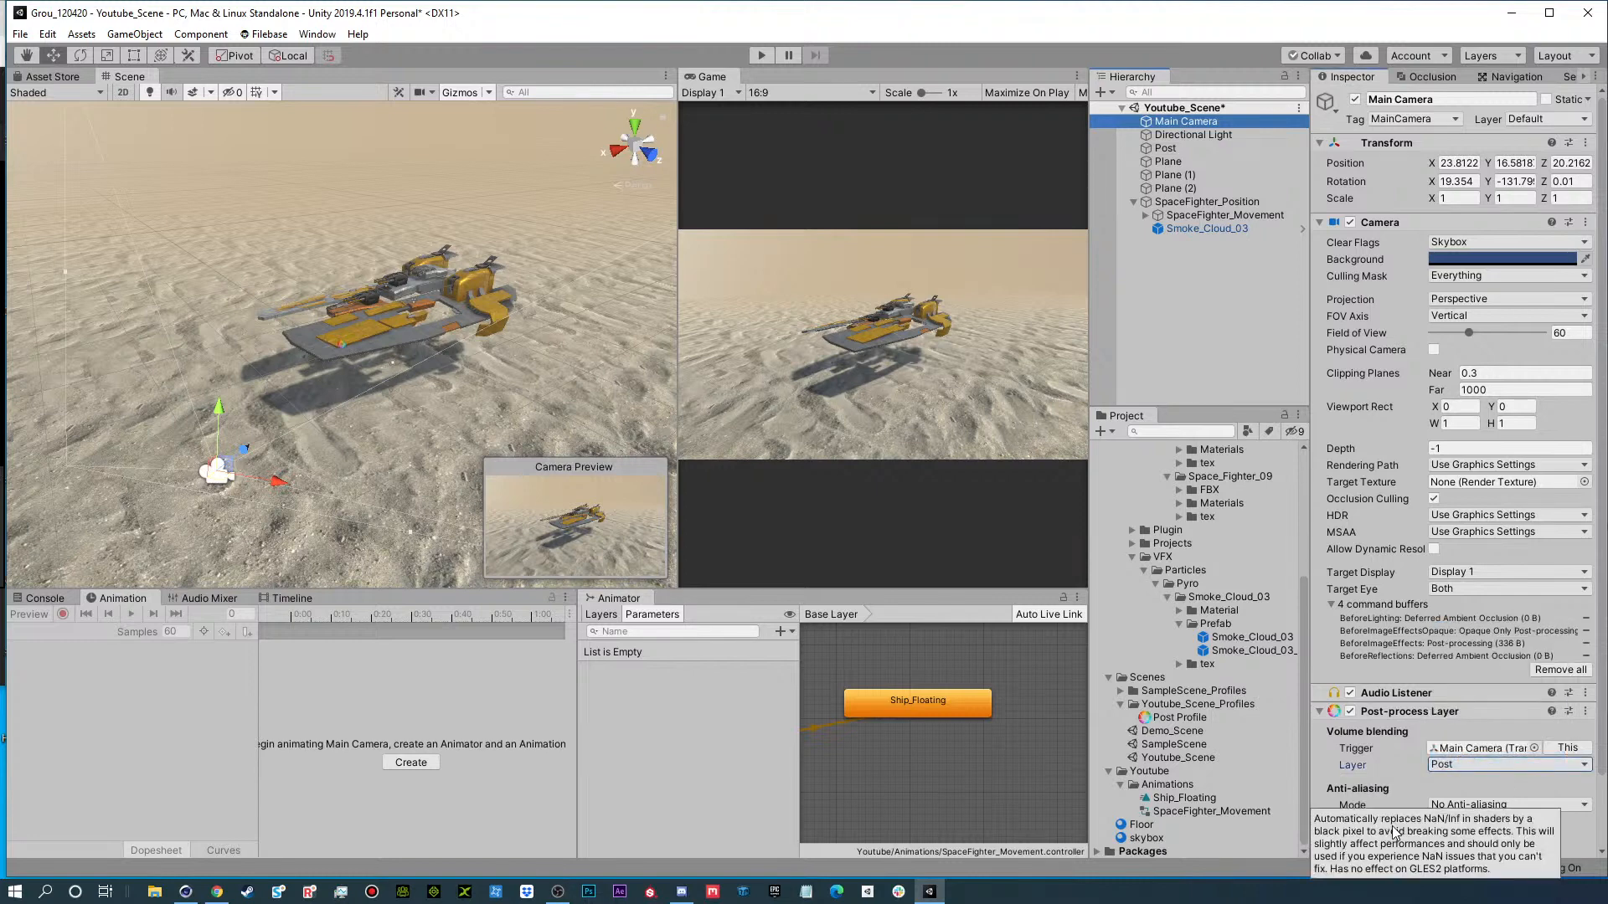
Test the Post volume with a Vignette effect, all overrides enabled and intensity at 1, and remove the effect.
click(1228, 150)
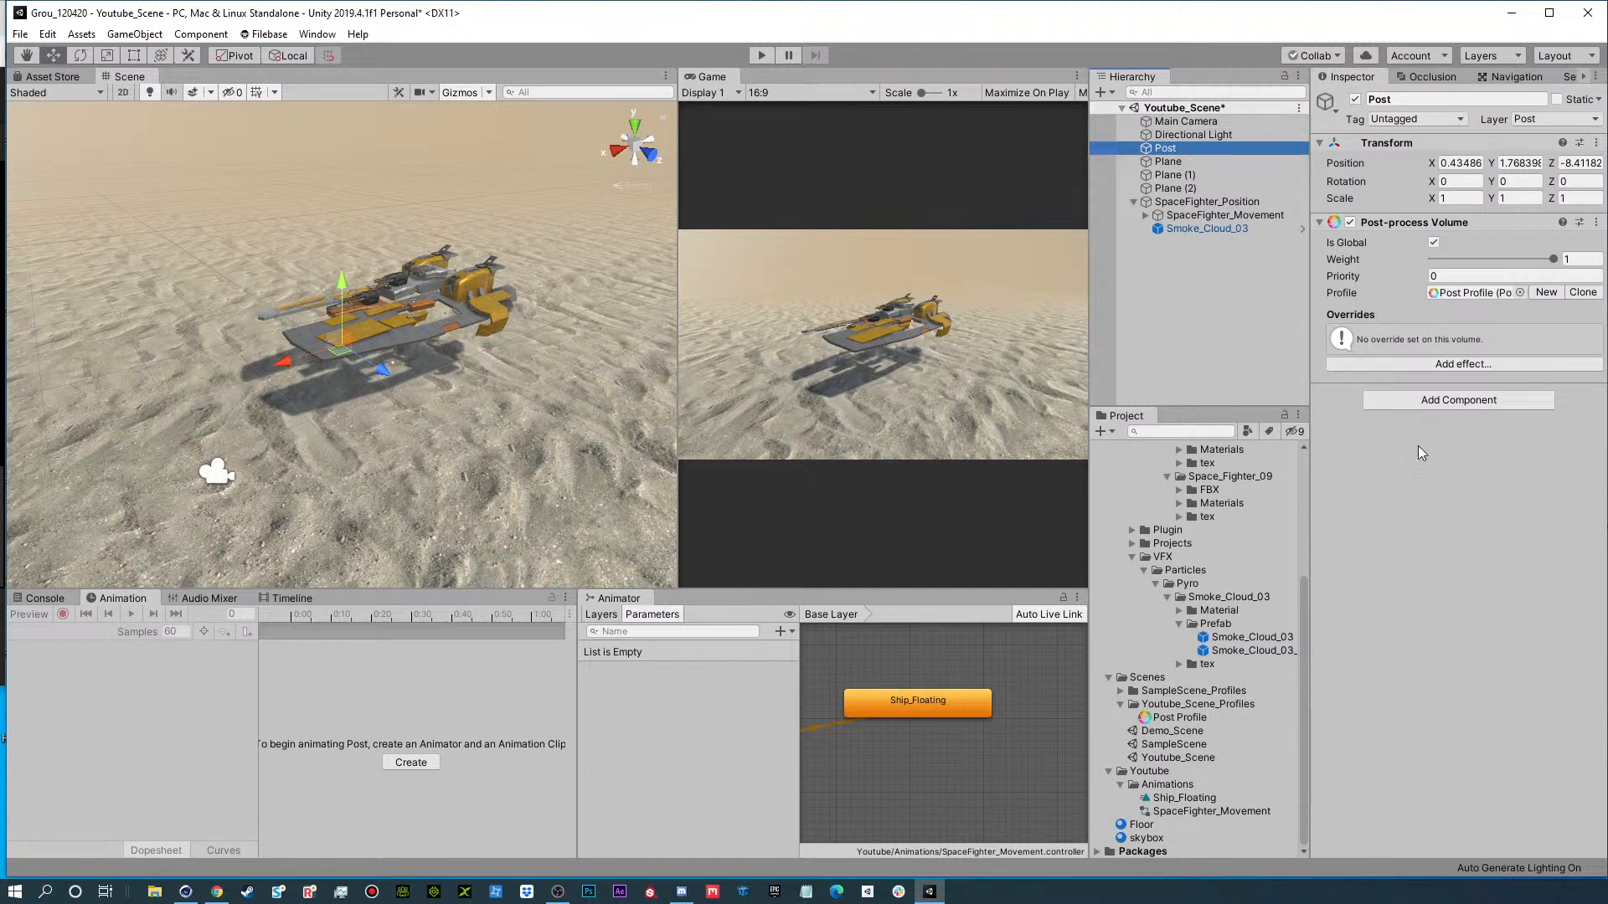
click(1437, 366)
mouse_move(1491, 381)
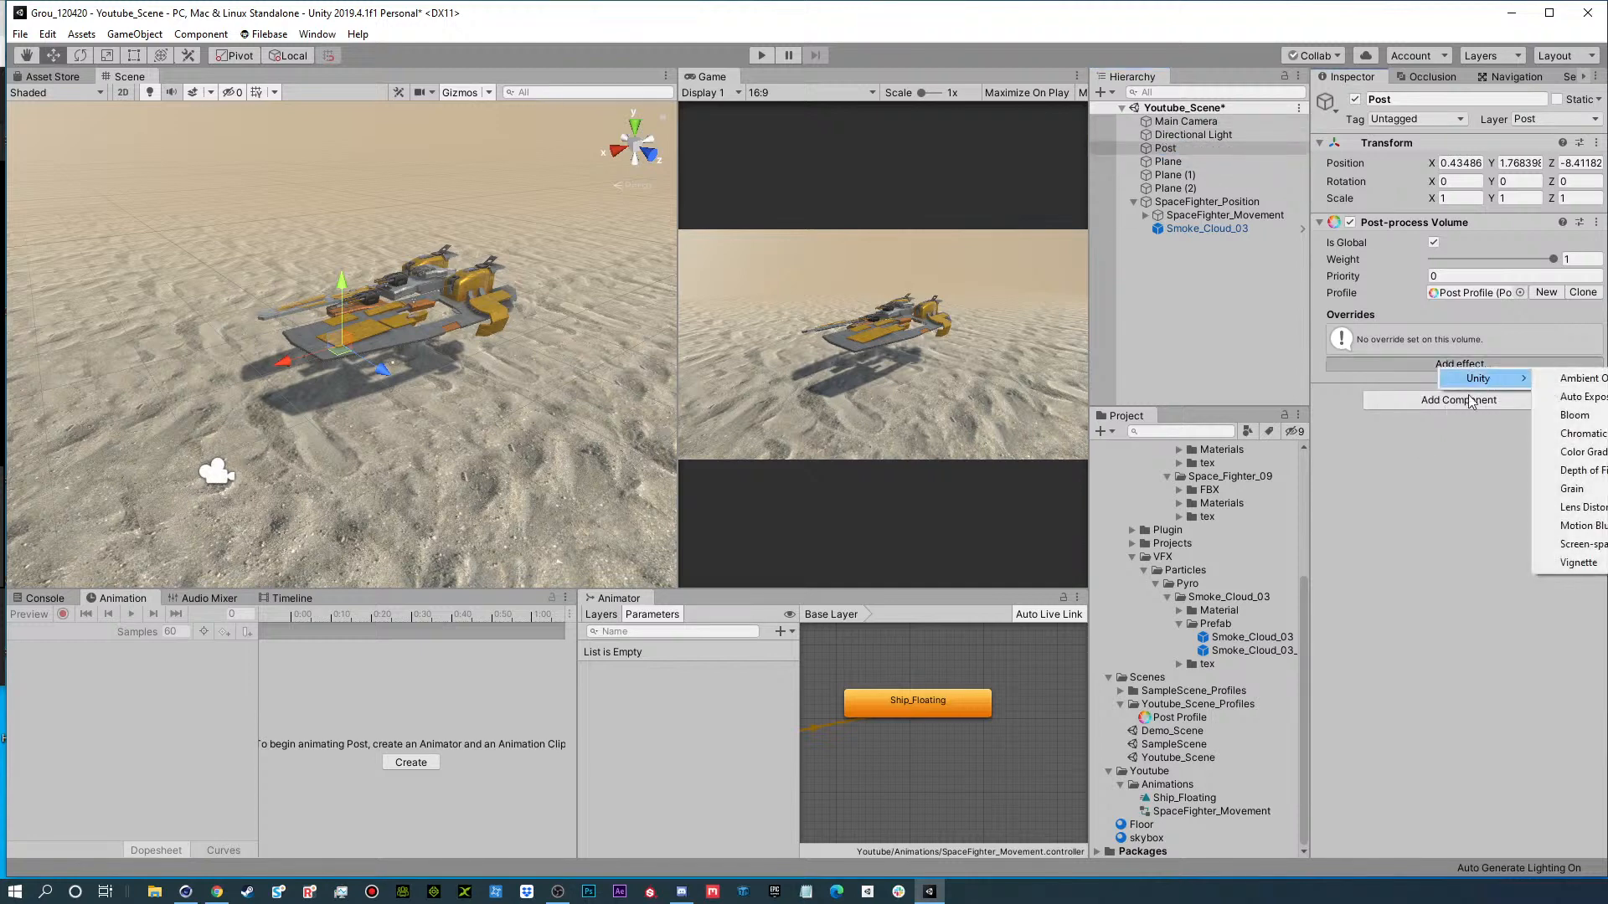
click(1585, 559)
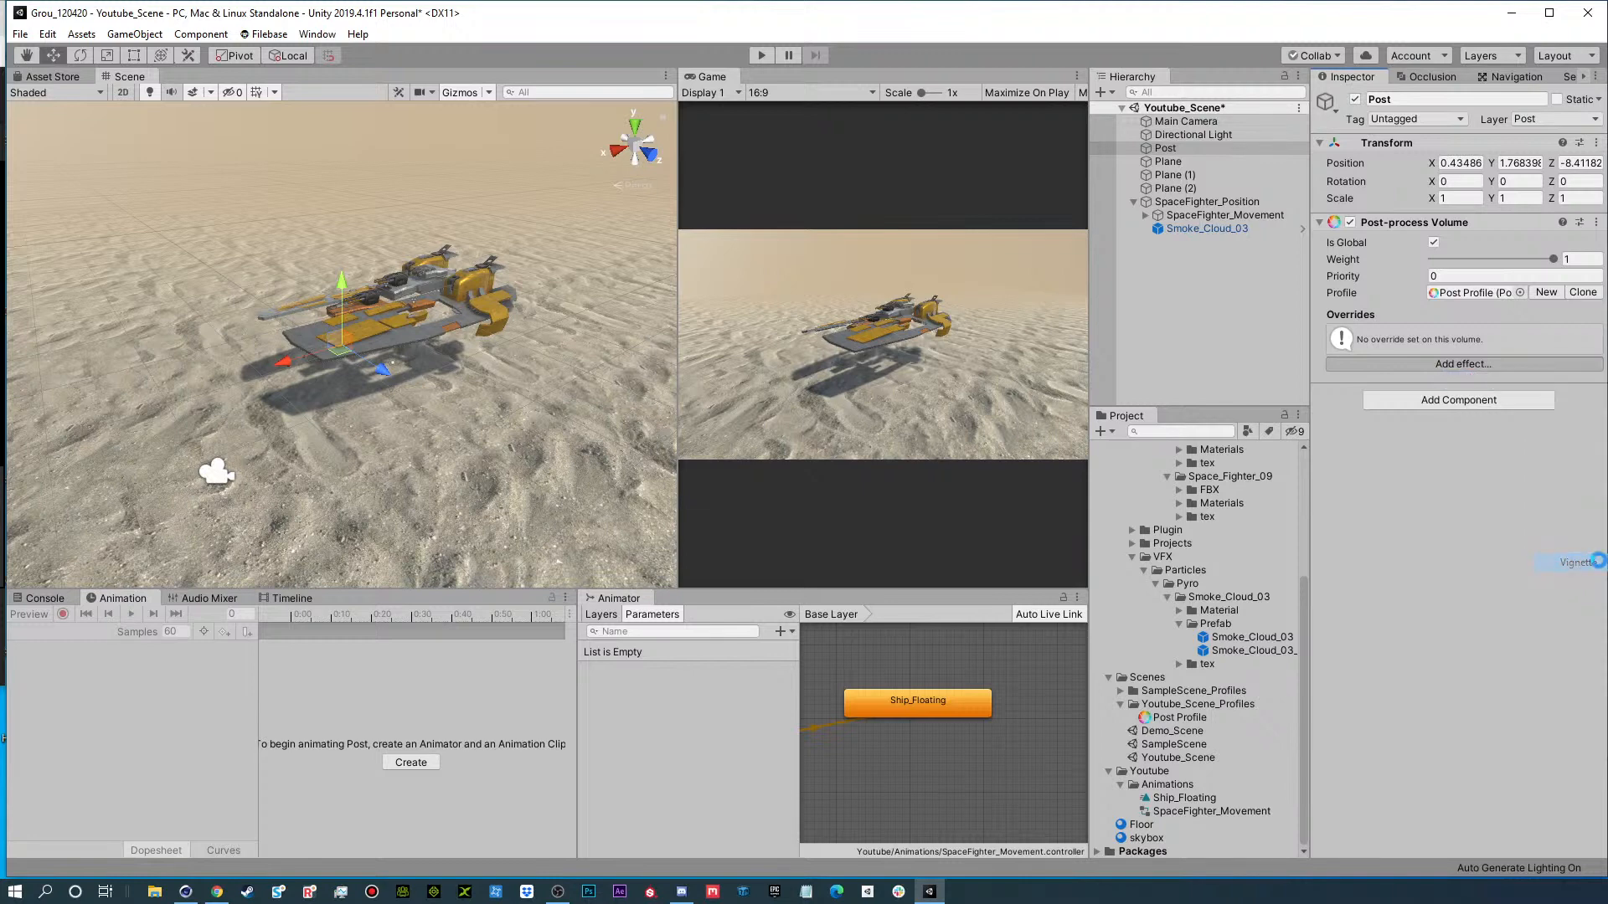
click(1331, 332)
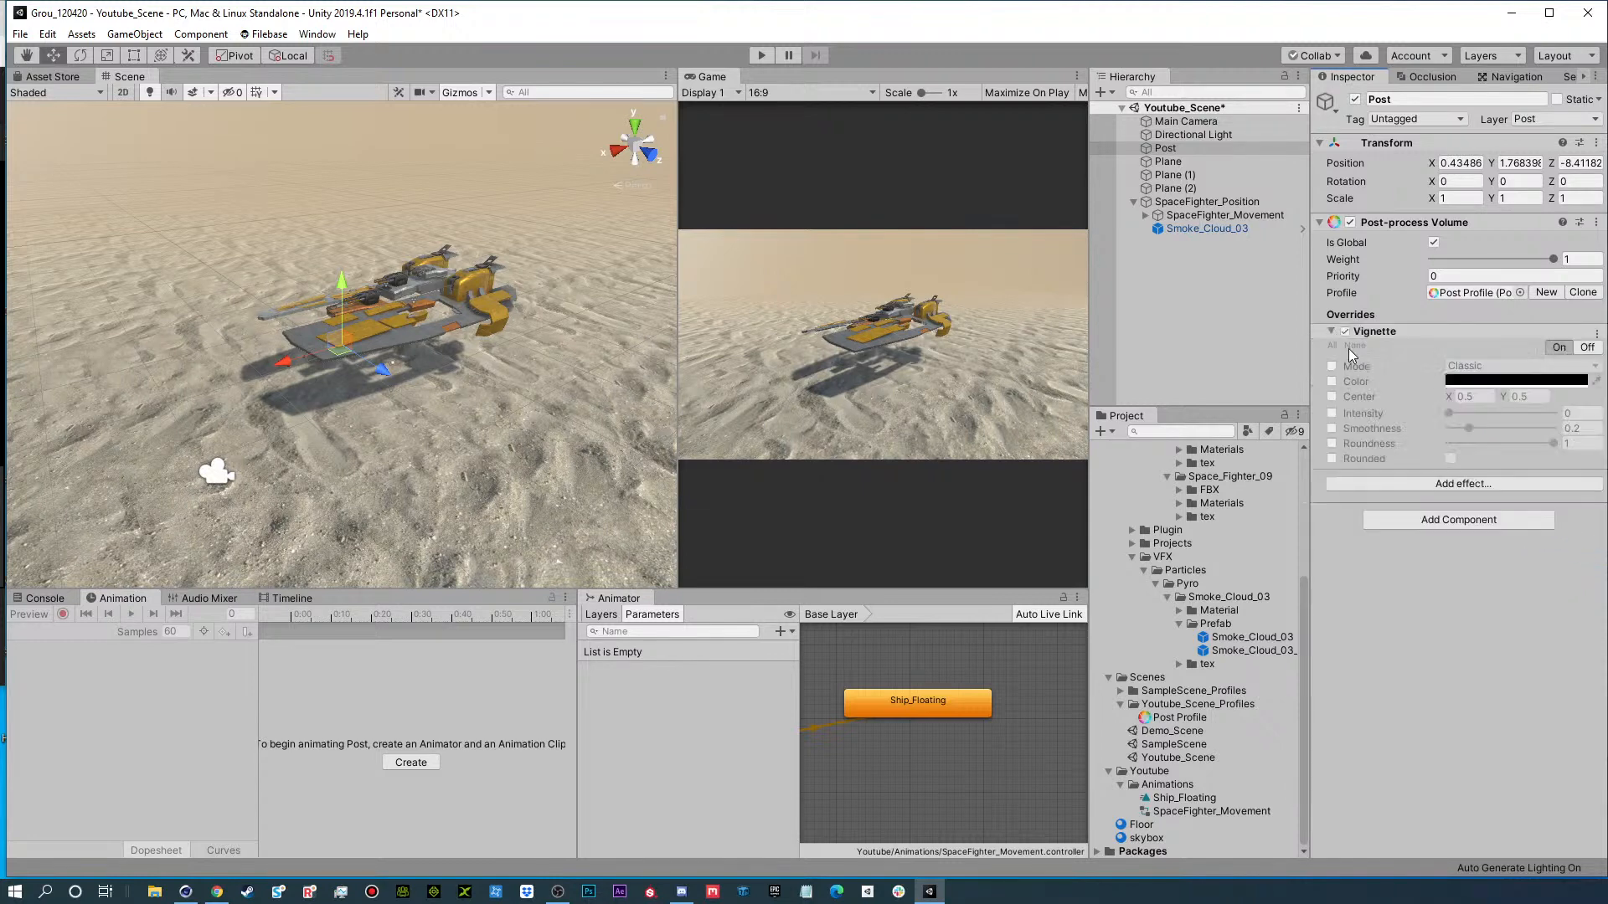
click(1332, 346)
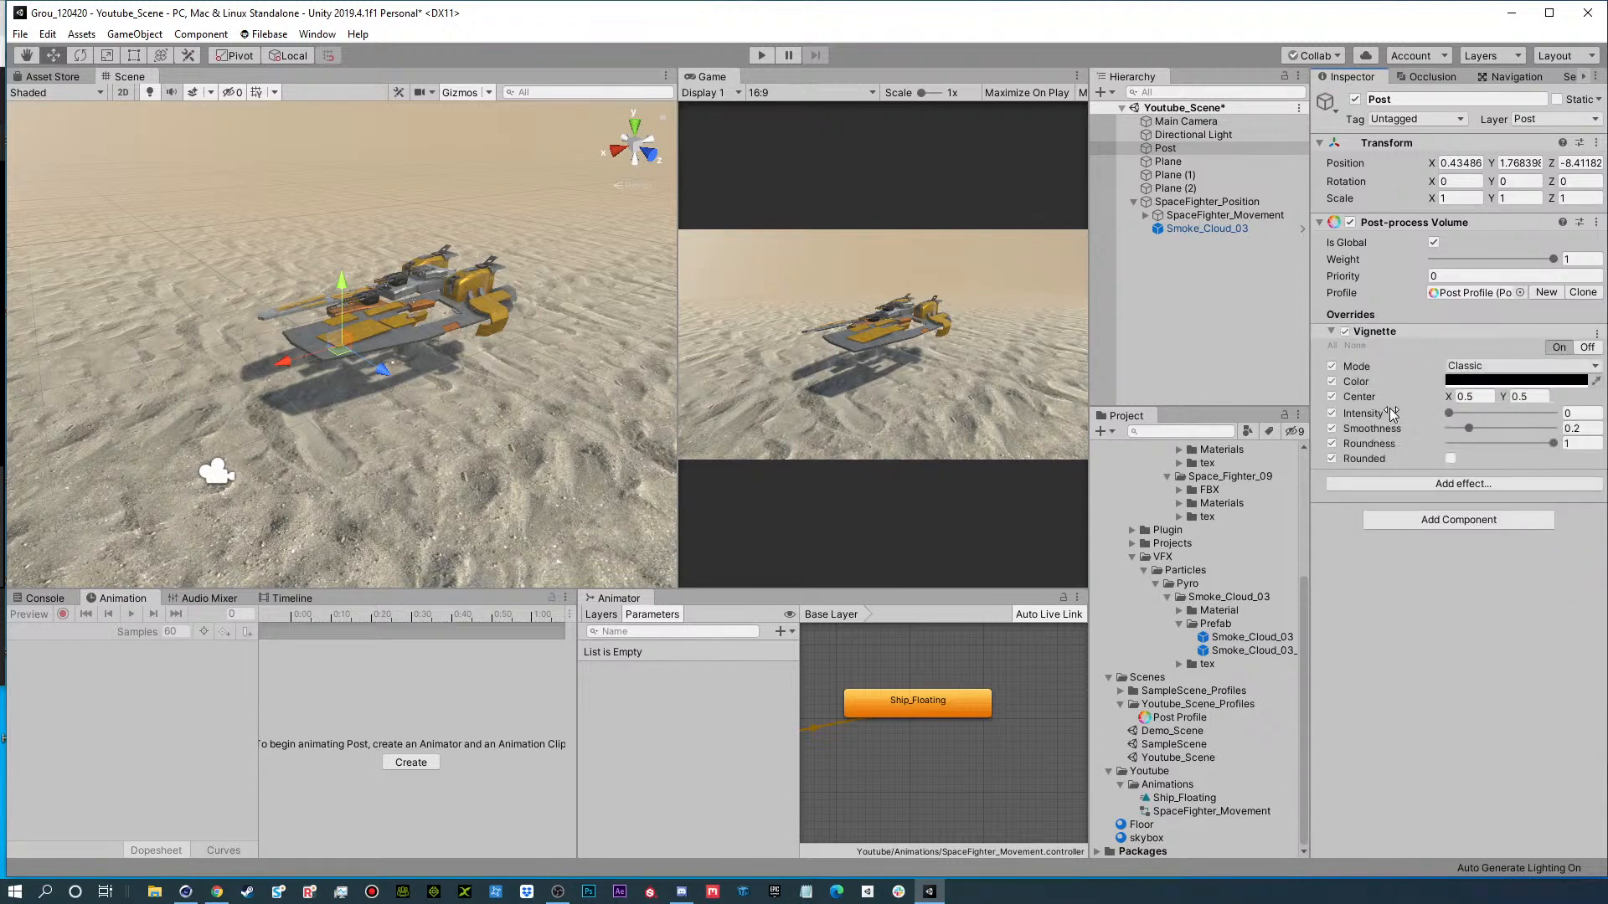
drag(1449, 413, 1554, 413)
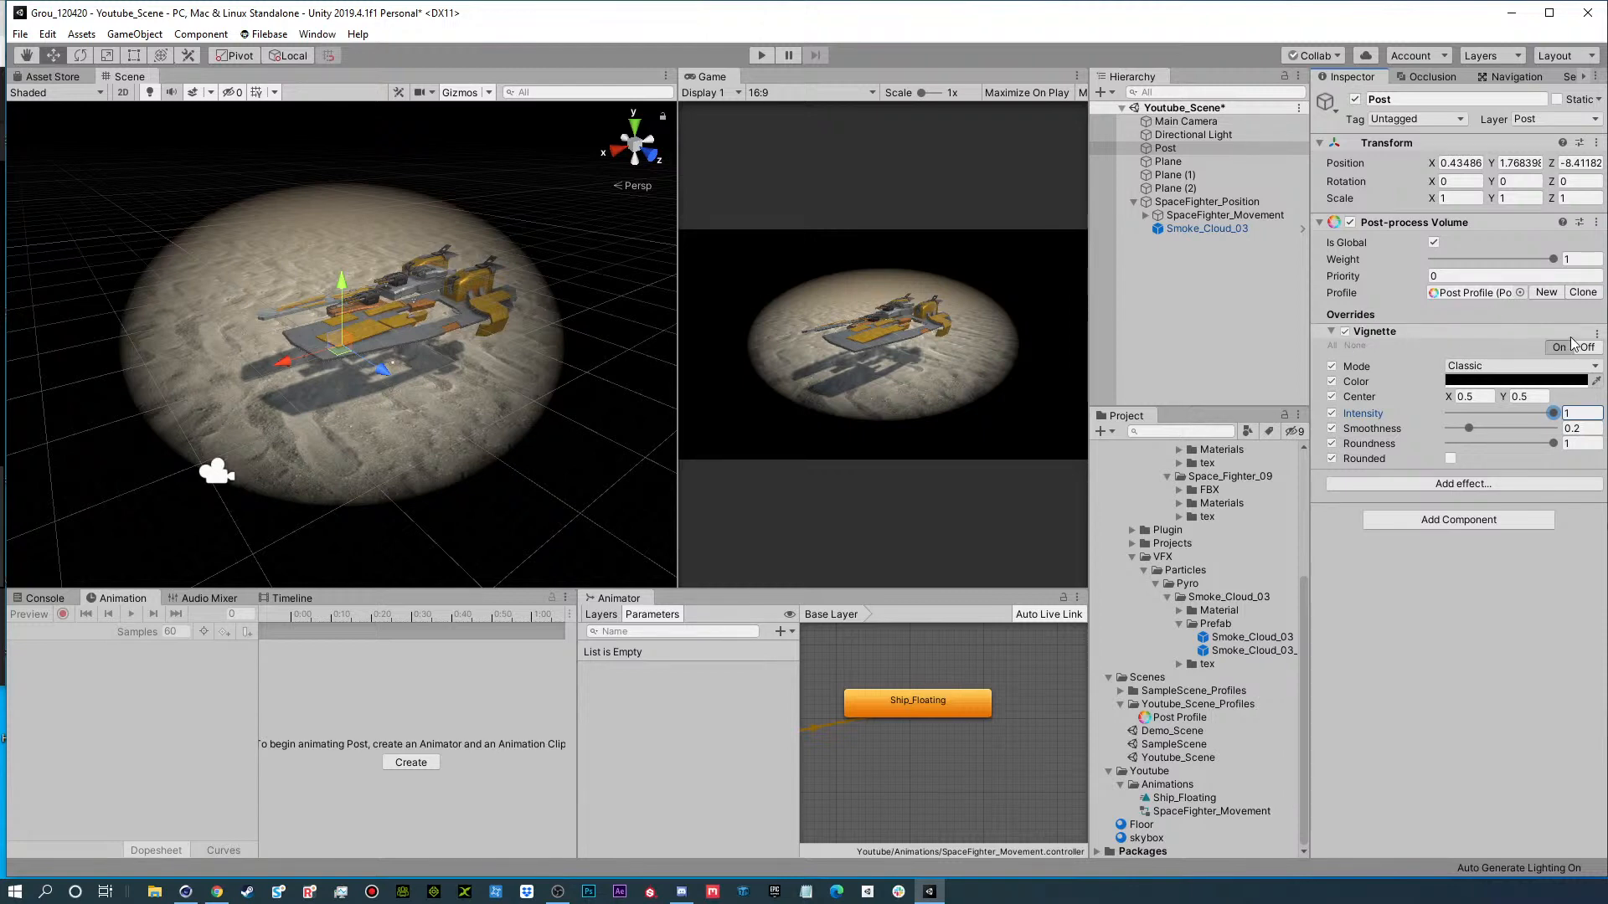
click(1596, 333)
click(1599, 366)
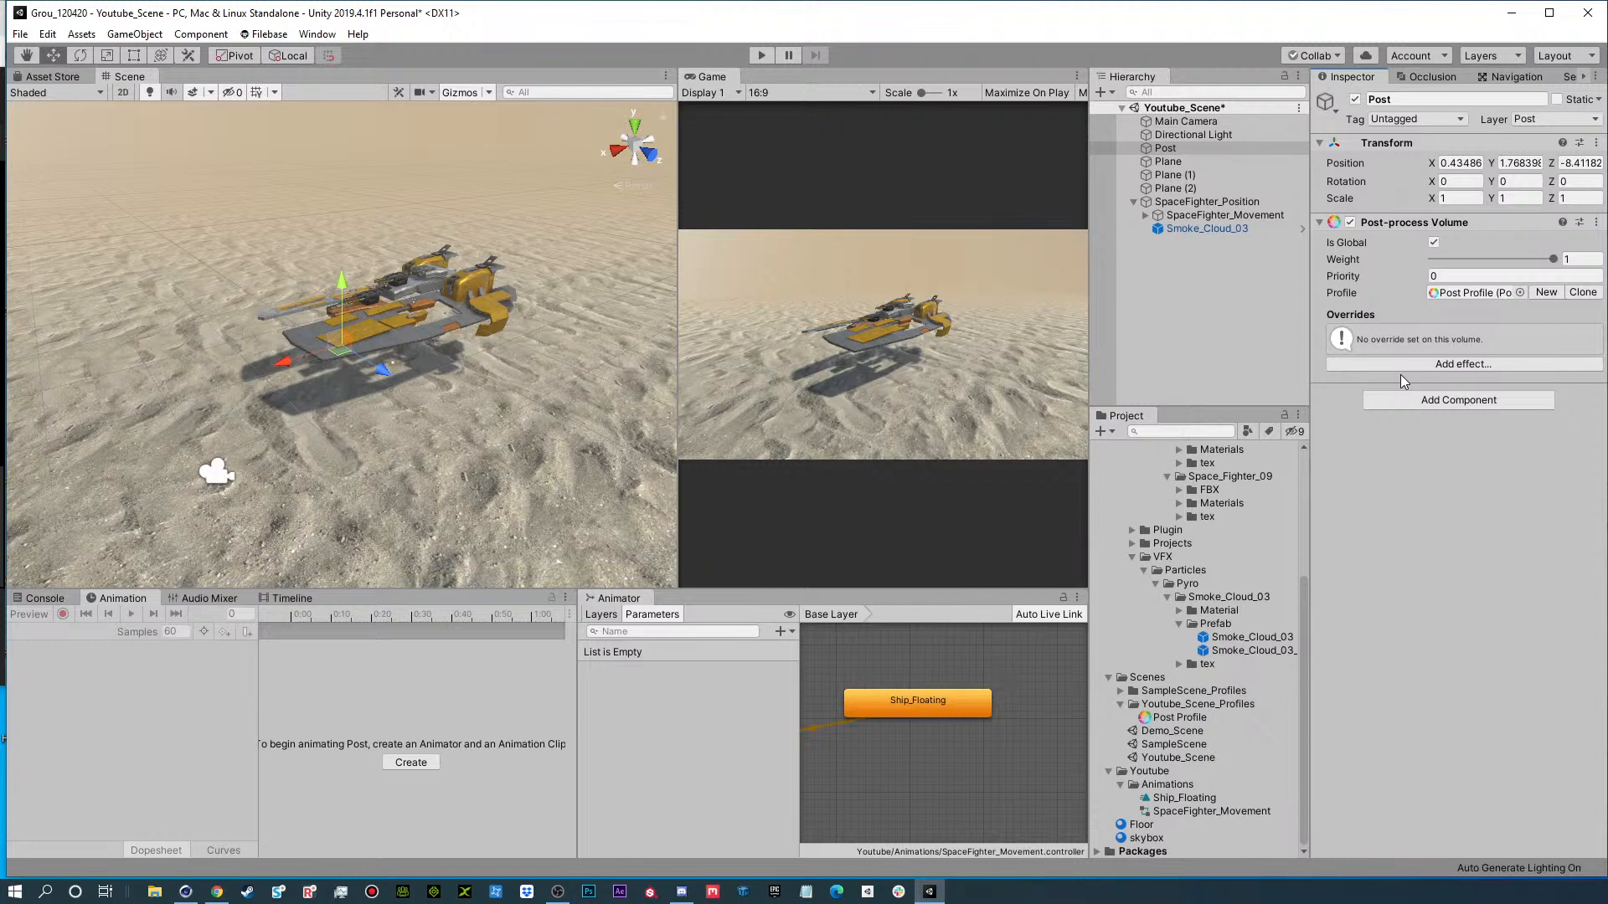
Add Ambient Occlusion to the Post volume with all overrides enabled, intensity about 0.51 and Scalable Ambient Obscurance mode.
click(1375, 364)
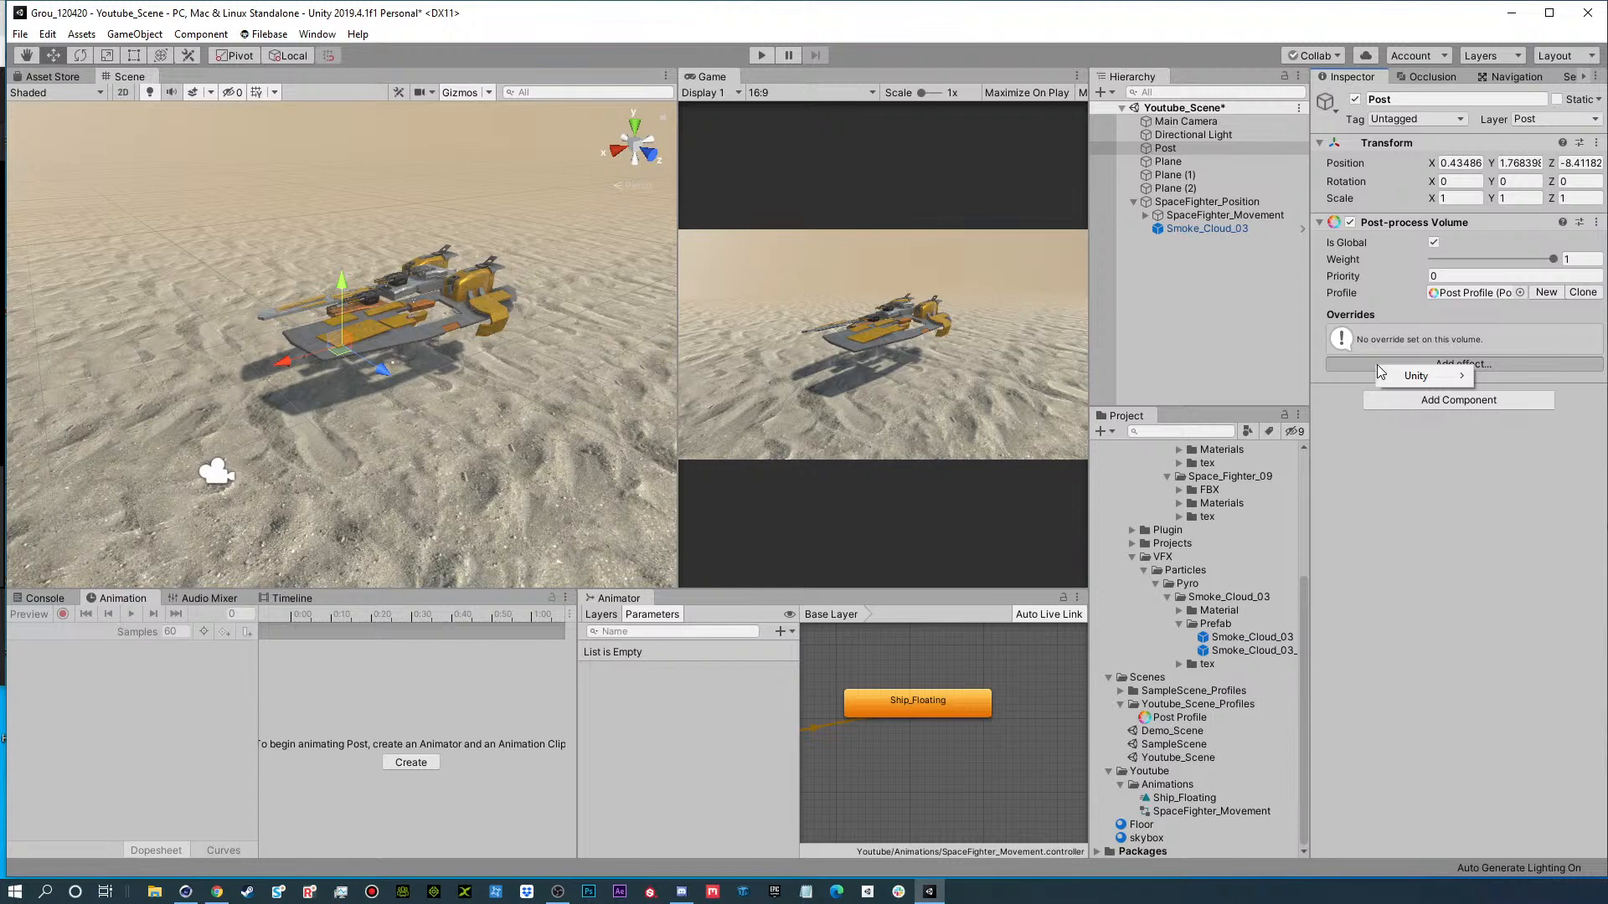
mouse_move(1399, 377)
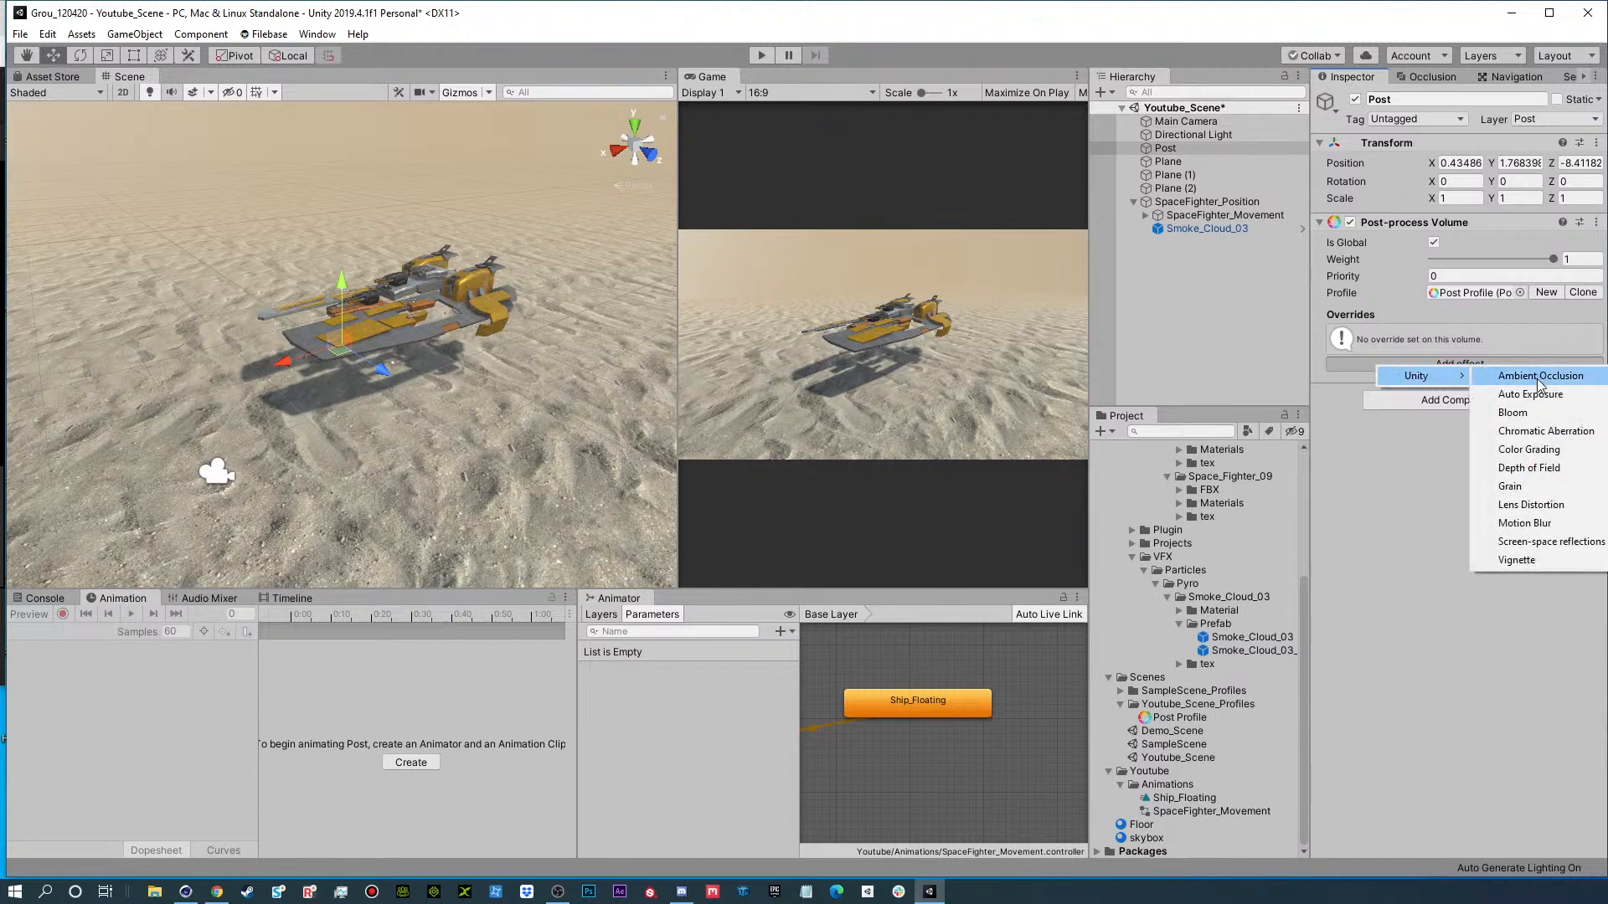
click(1540, 379)
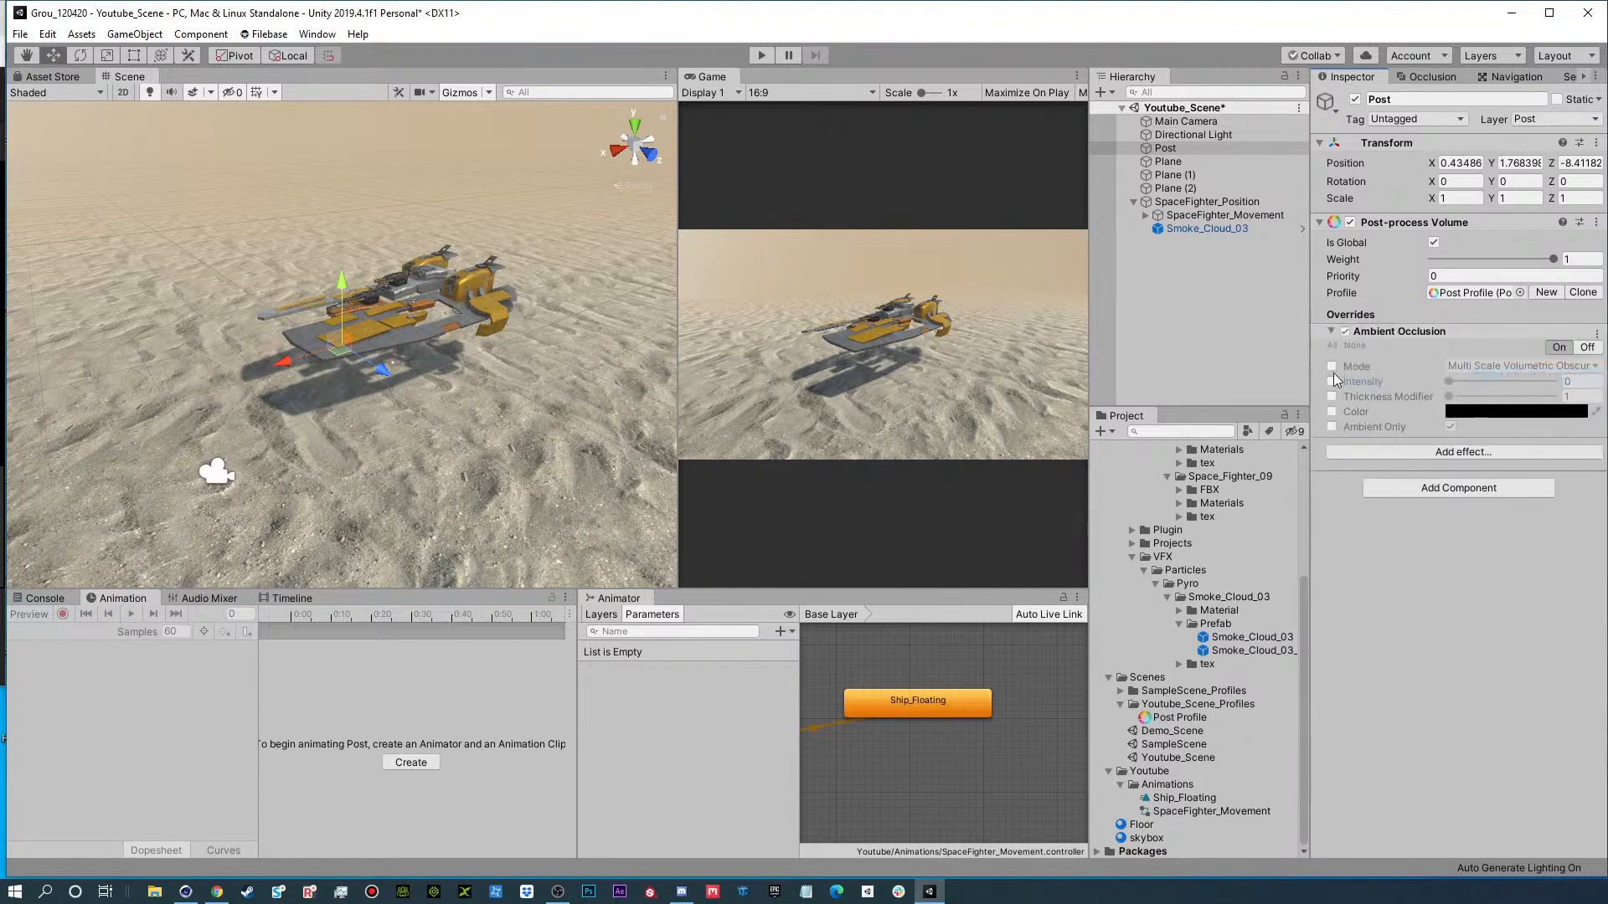
click(1333, 346)
drag(1449, 382, 1463, 383)
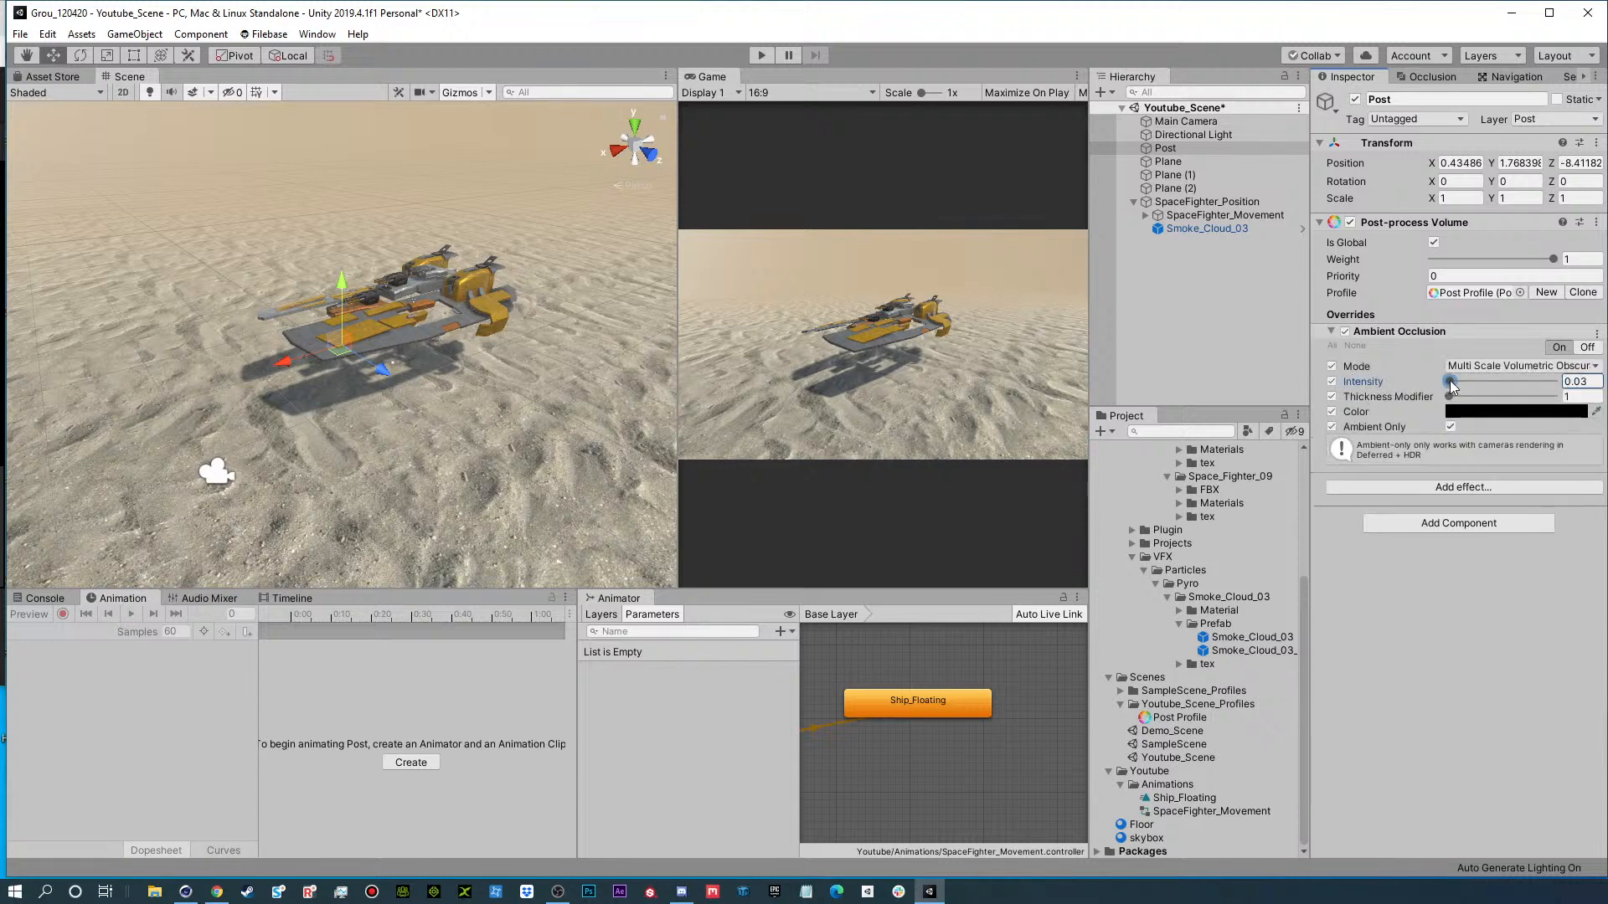
click(1499, 366)
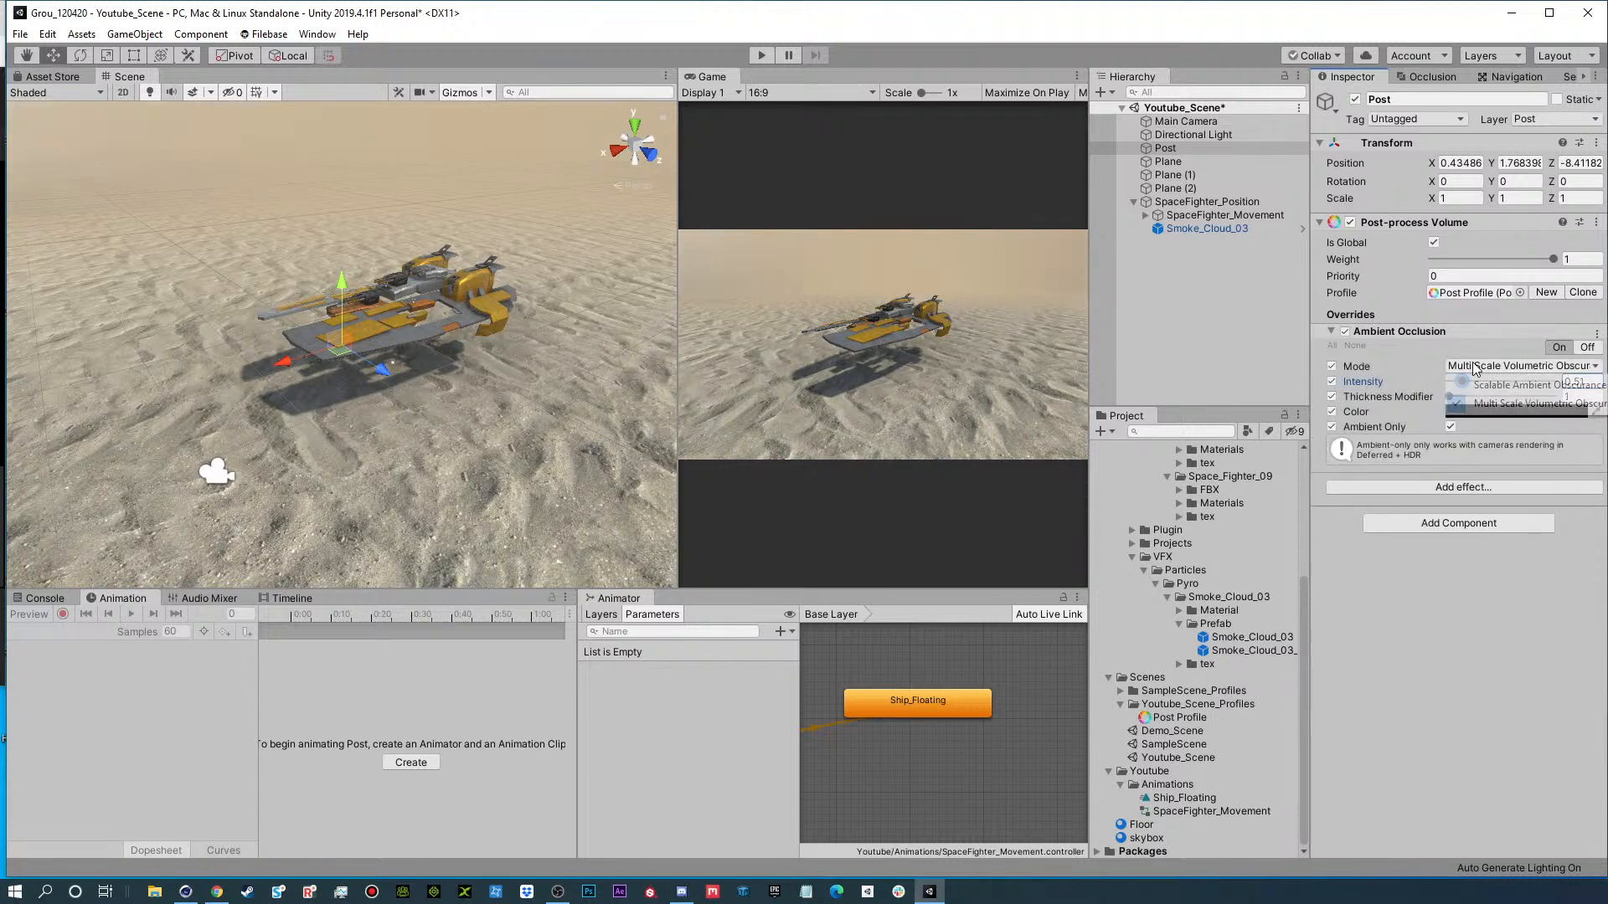
click(1480, 385)
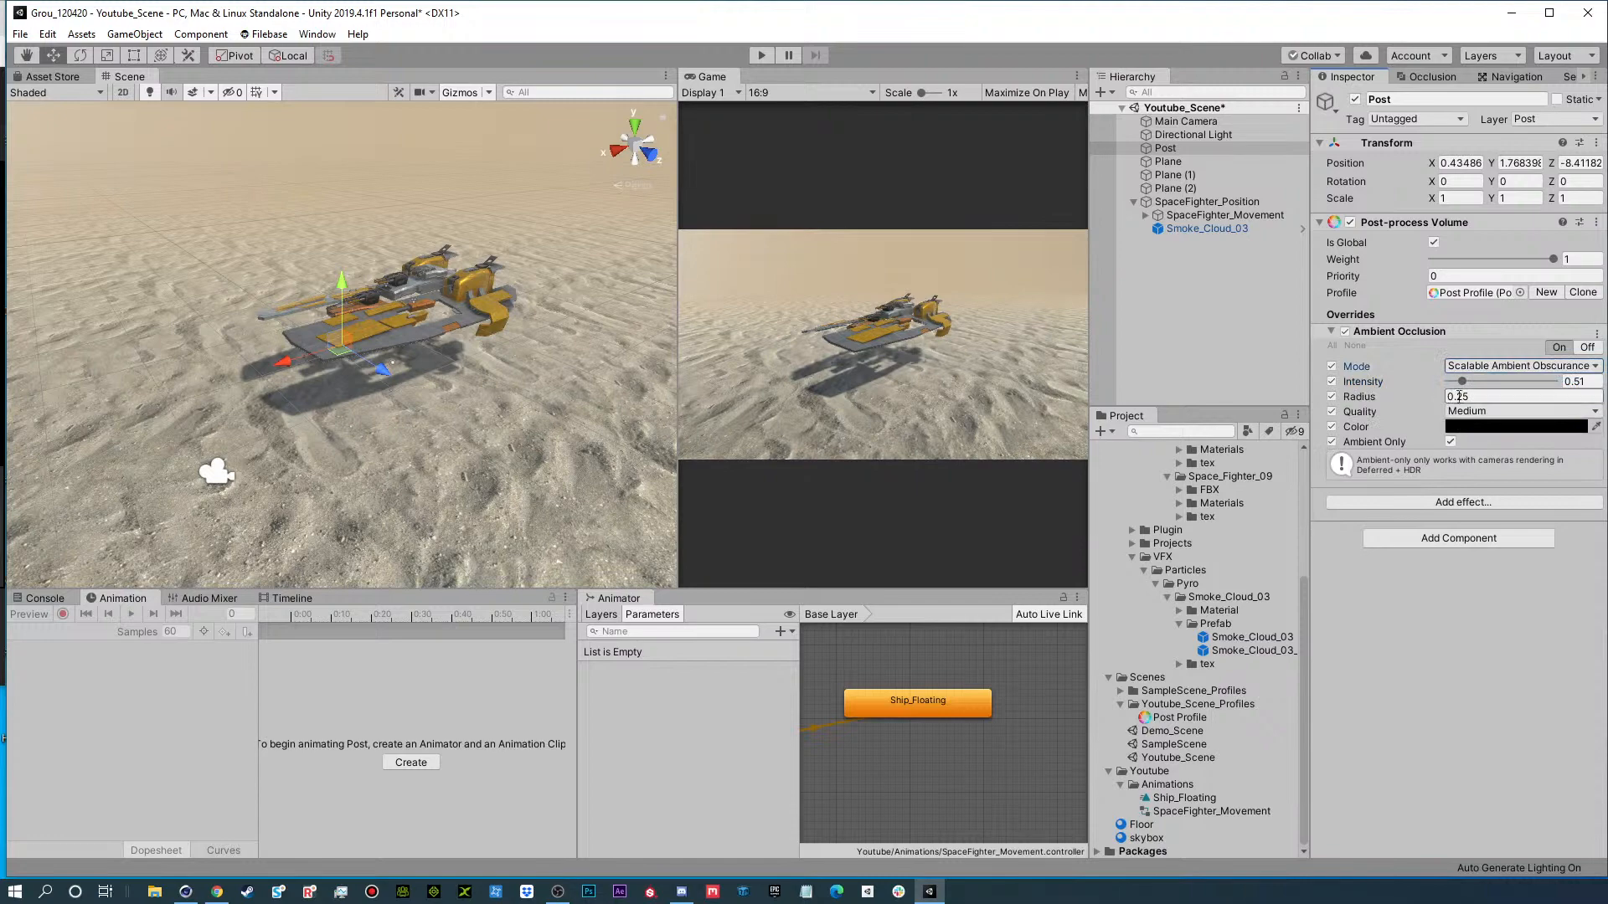
Switch the Ambient Occlusion mode to Multi Scale Volumetric Obscurance, with intensity about 0.31 and thickness modifier about 1.65.
drag(1470, 385, 1470, 387)
scroll(515, 387, up, 8)
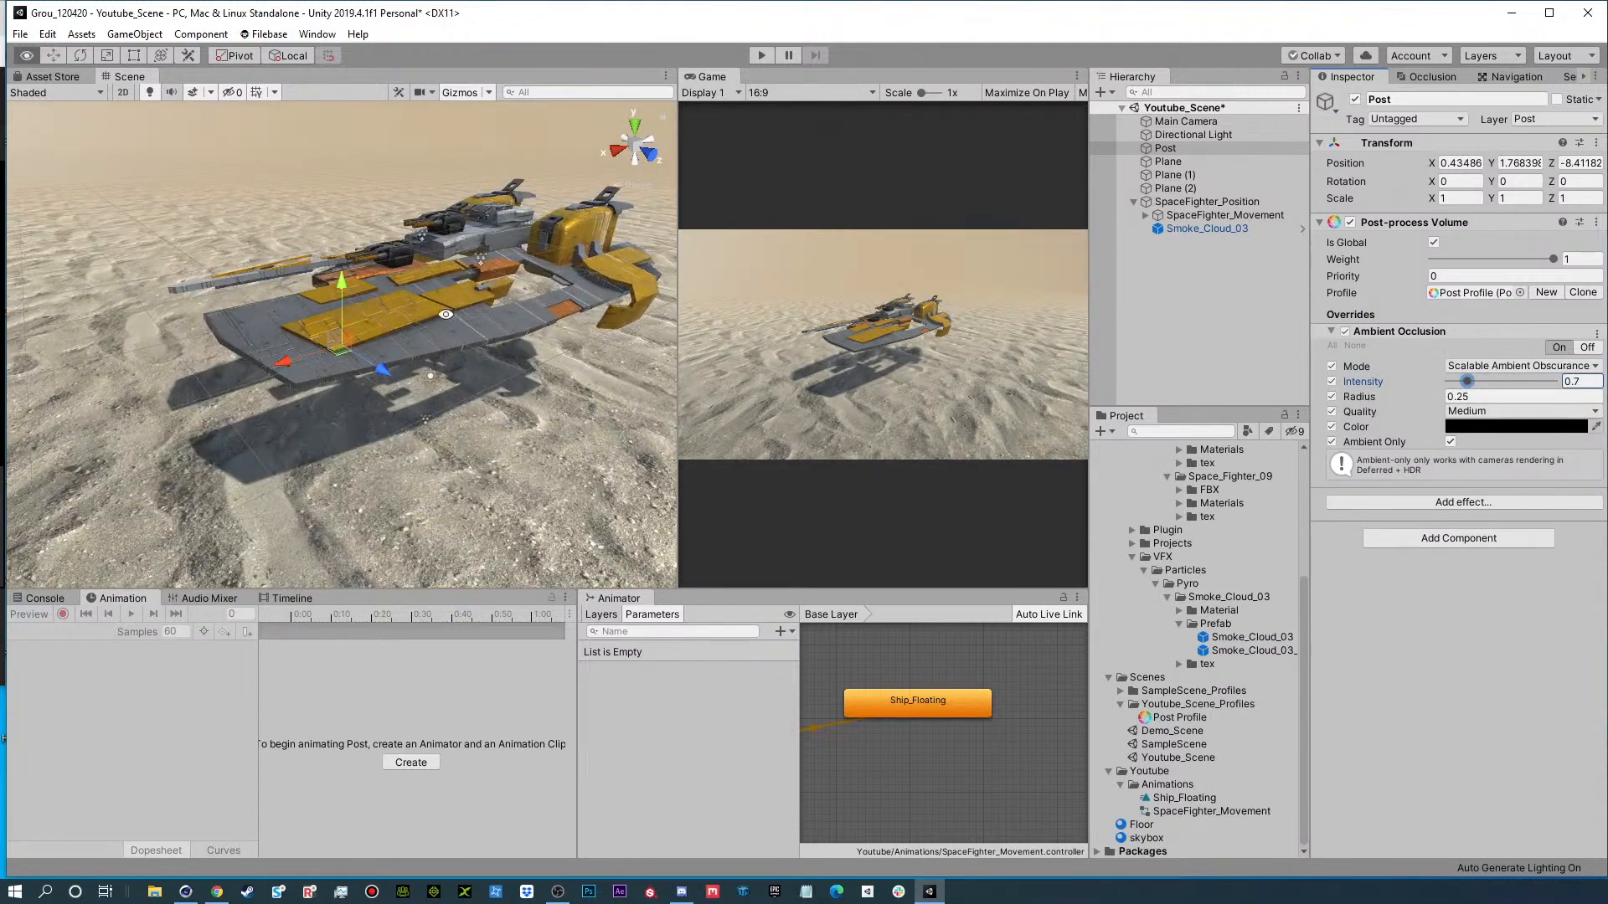
alt+drag(501, 332, 494, 322)
click(1518, 366)
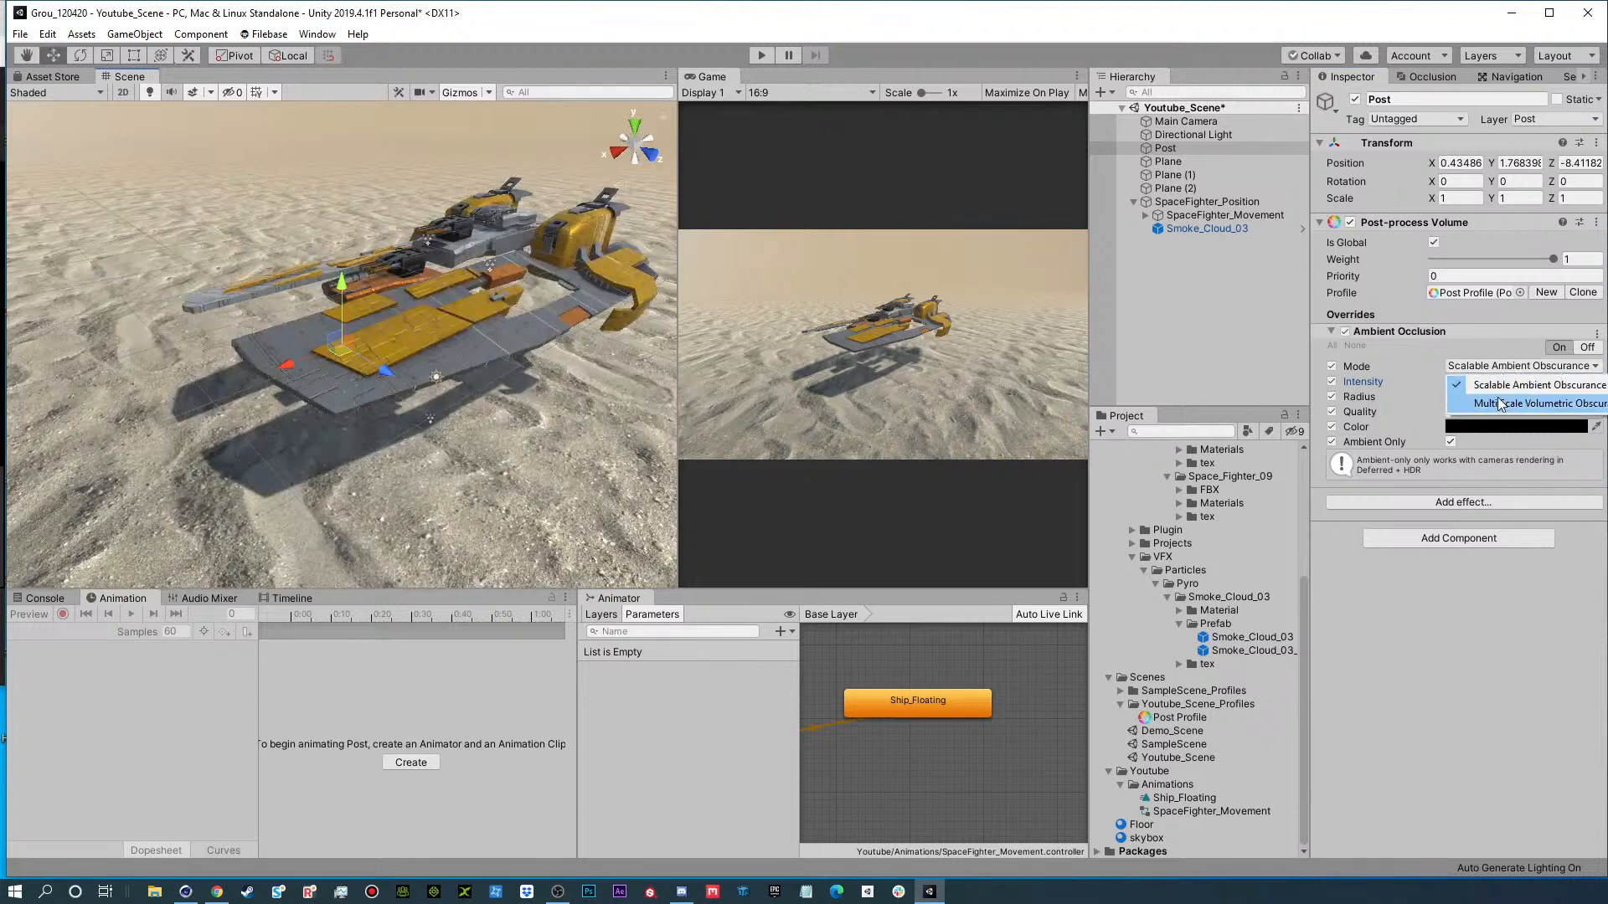
click(1499, 399)
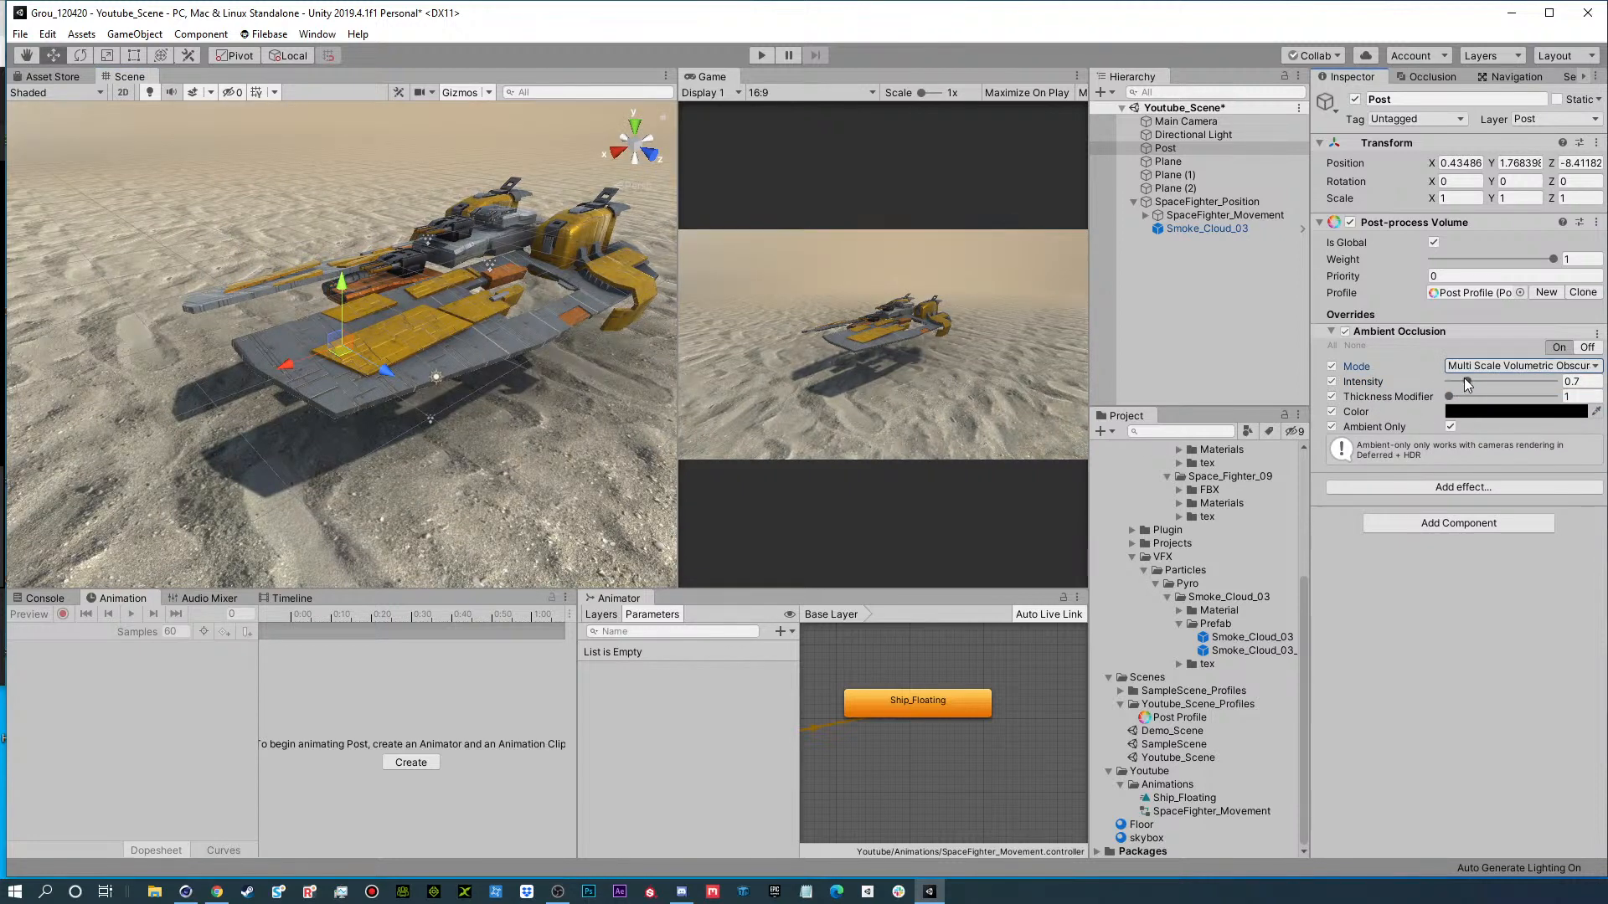
mouse_move(1467, 381)
mouse_down()
mouse_move(1516, 383)
mouse_move(1437, 394)
mouse_move(1457, 403)
mouse_move(1456, 380)
mouse_up()
click(1449, 397)
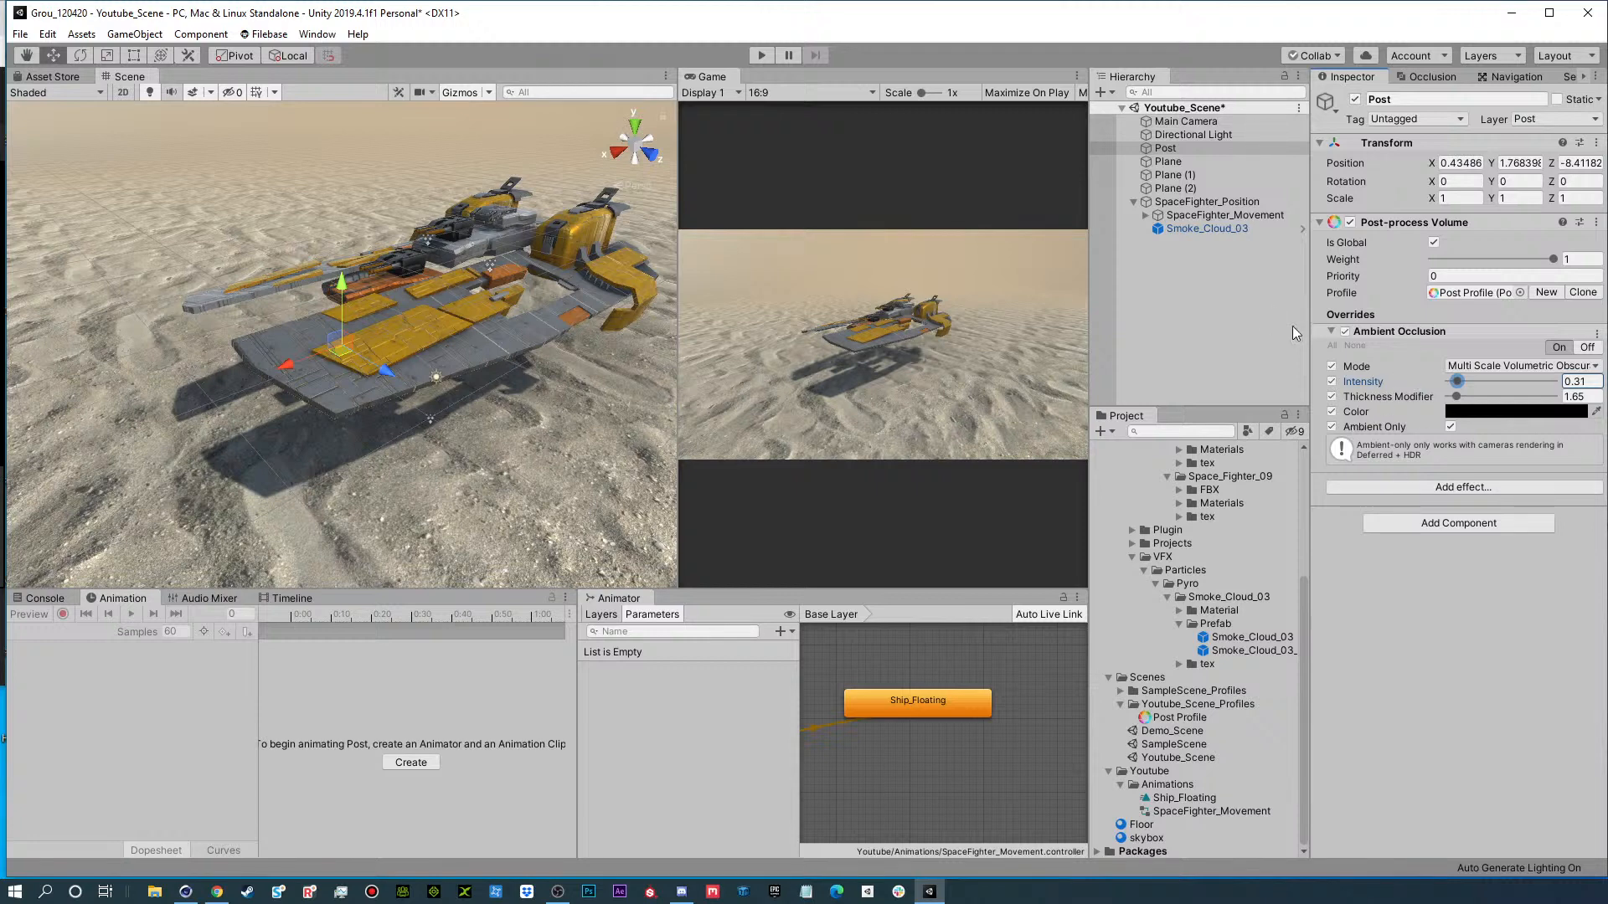
click(1332, 332)
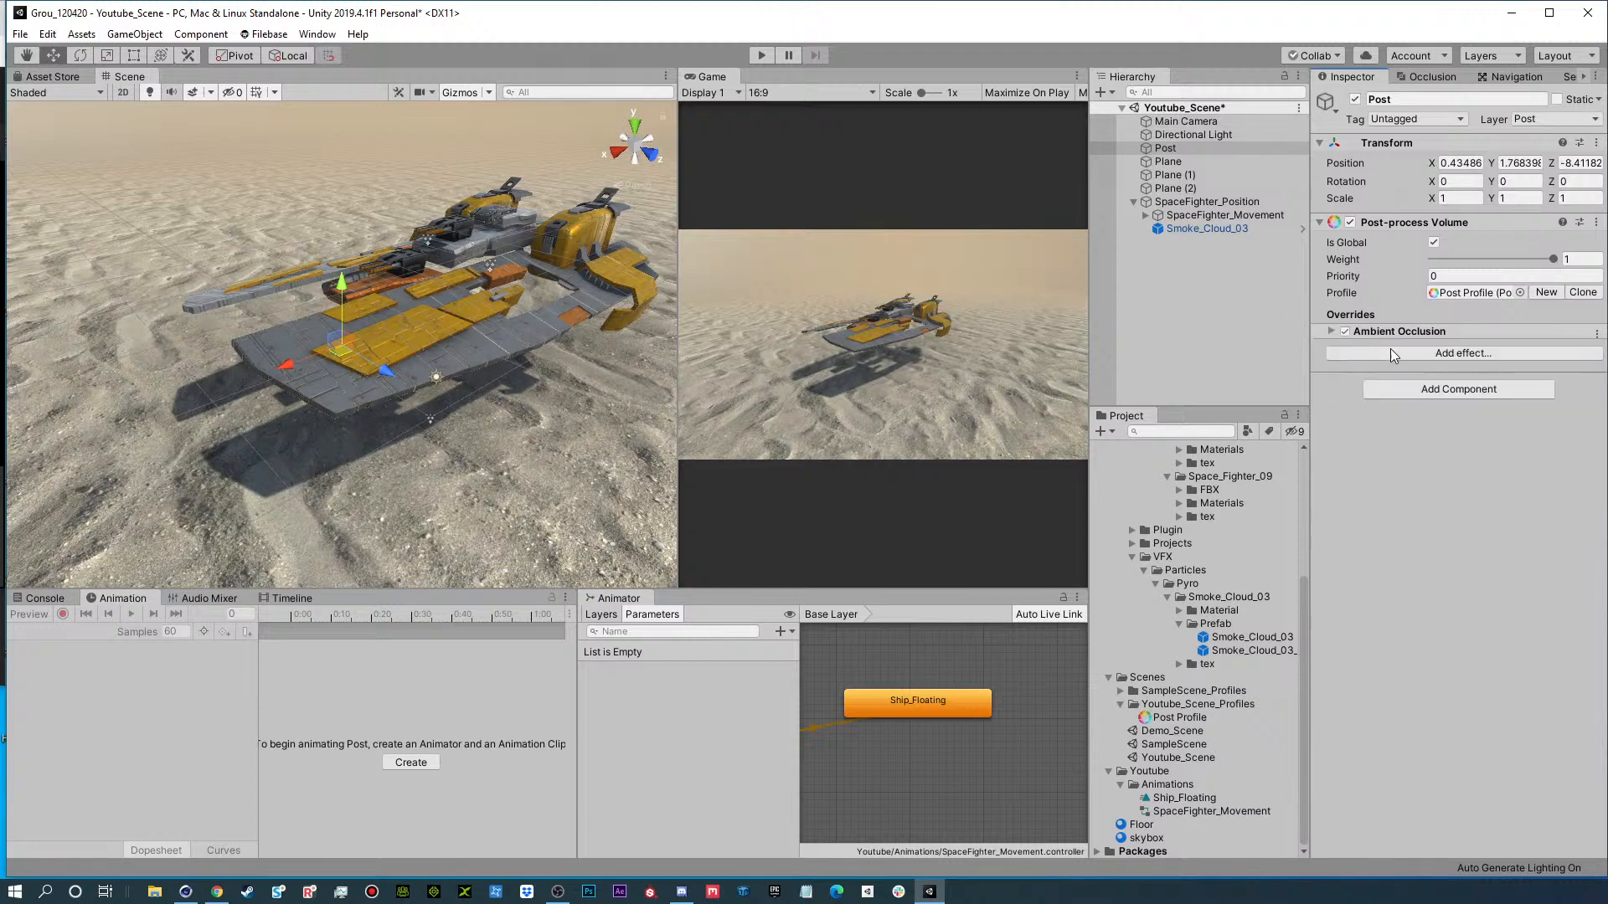
Add a Color Grading effect to the Post volume and expand its settings.
click(1452, 353)
mouse_move(1508, 363)
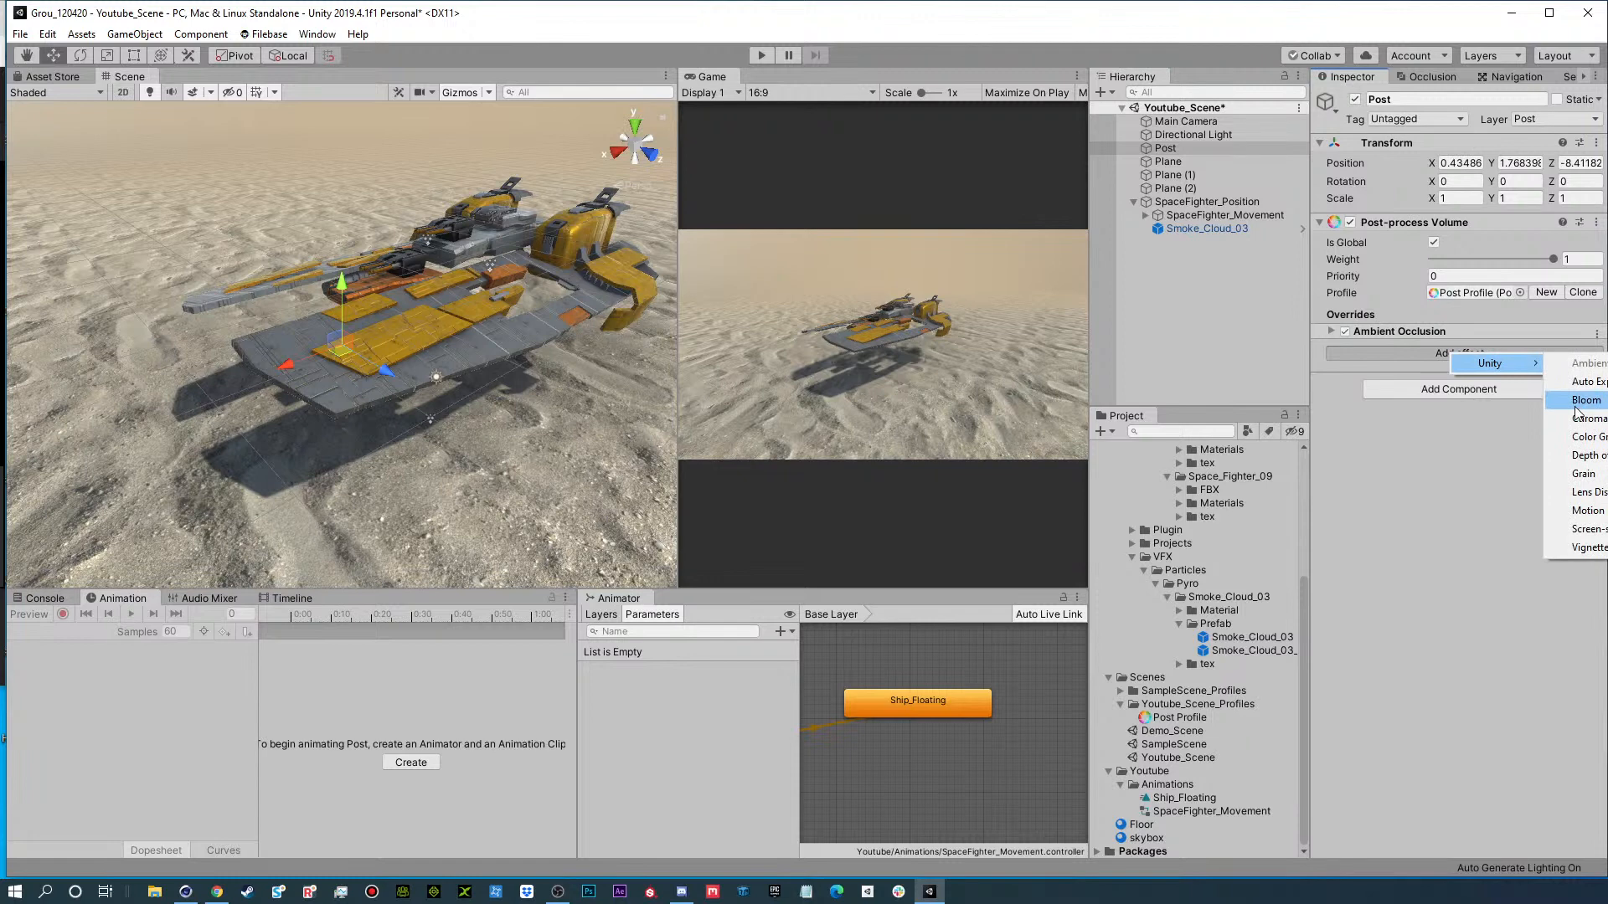
click(1584, 437)
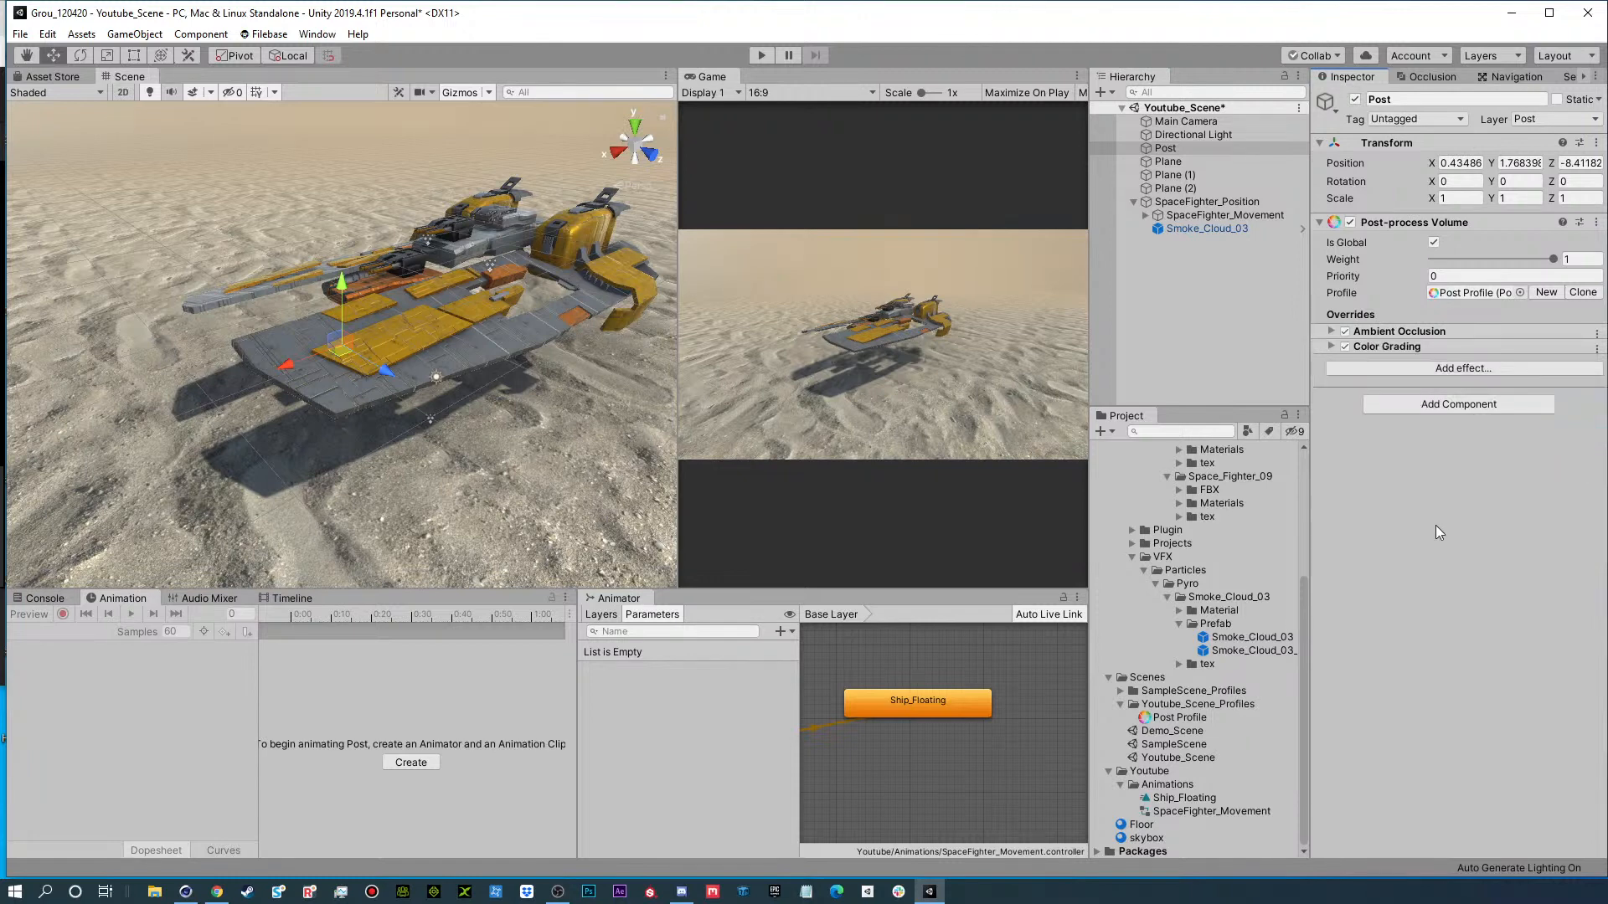
click(1332, 346)
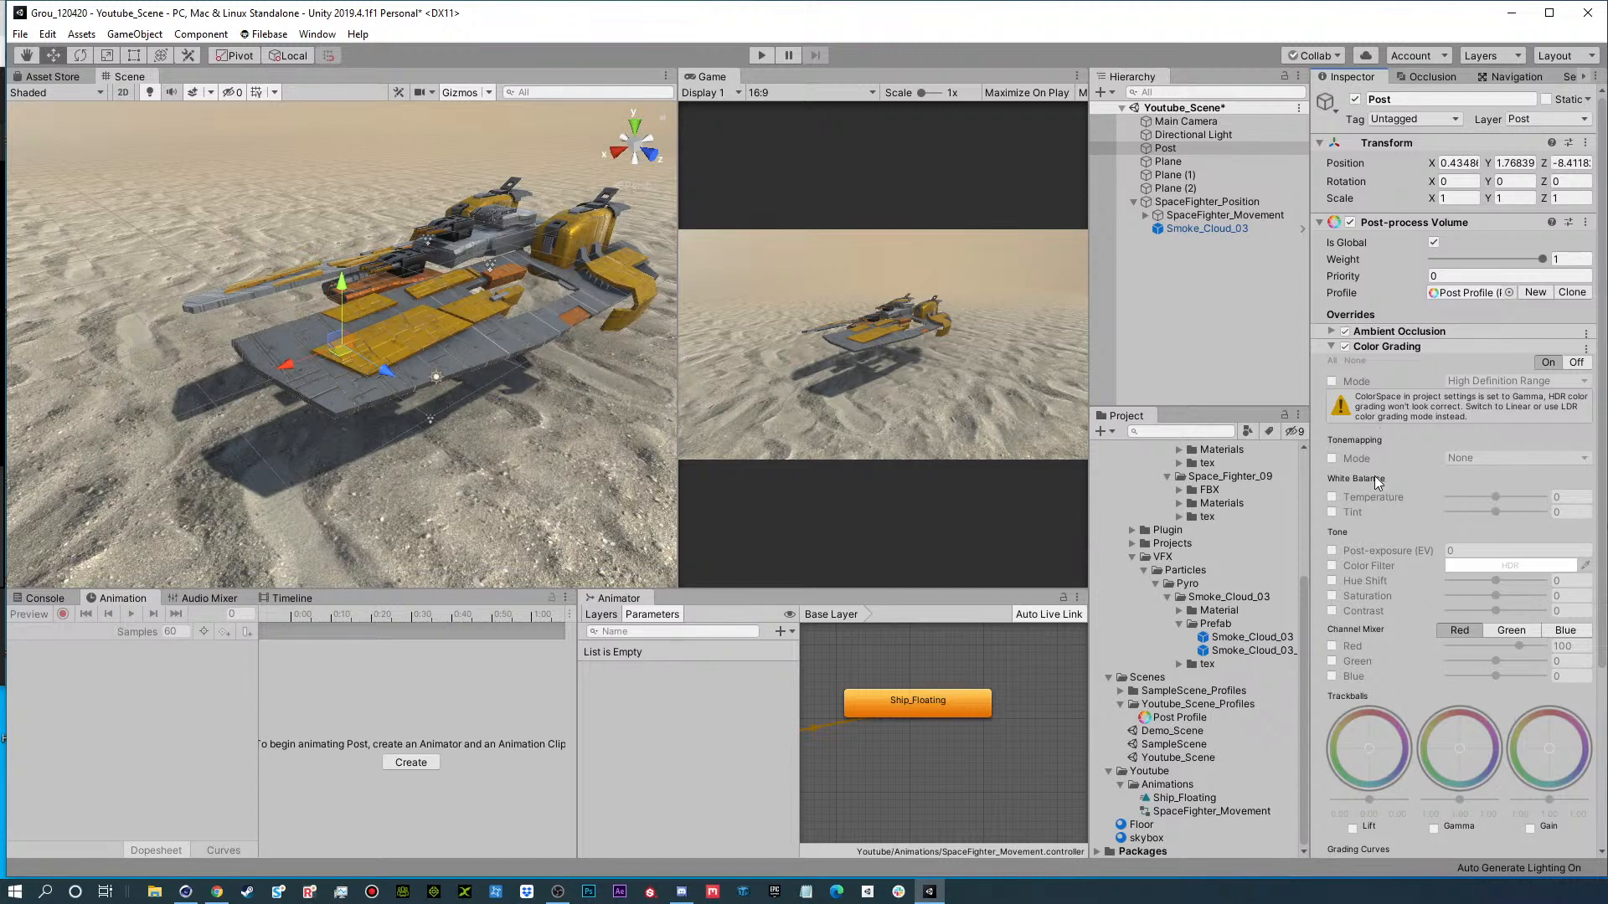
Enable the Color Grading white balance temperature override, try the extreme of 100, and set it to about 39.
click(1331, 498)
click(1496, 498)
drag(1496, 497, 1607, 497)
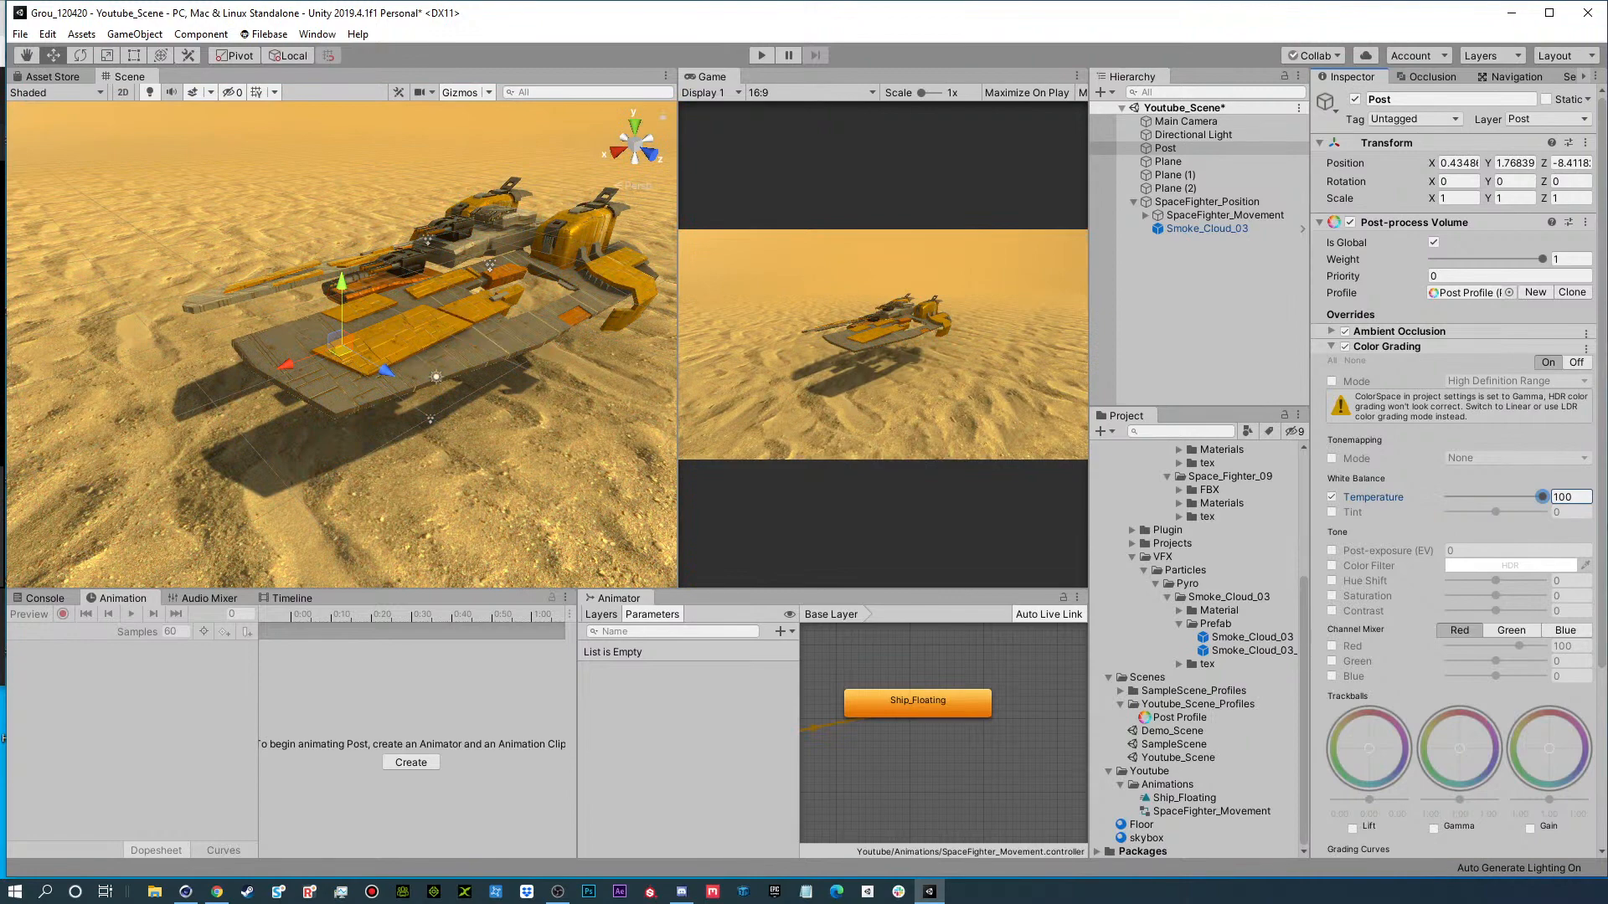
drag(1499, 506, 1496, 504)
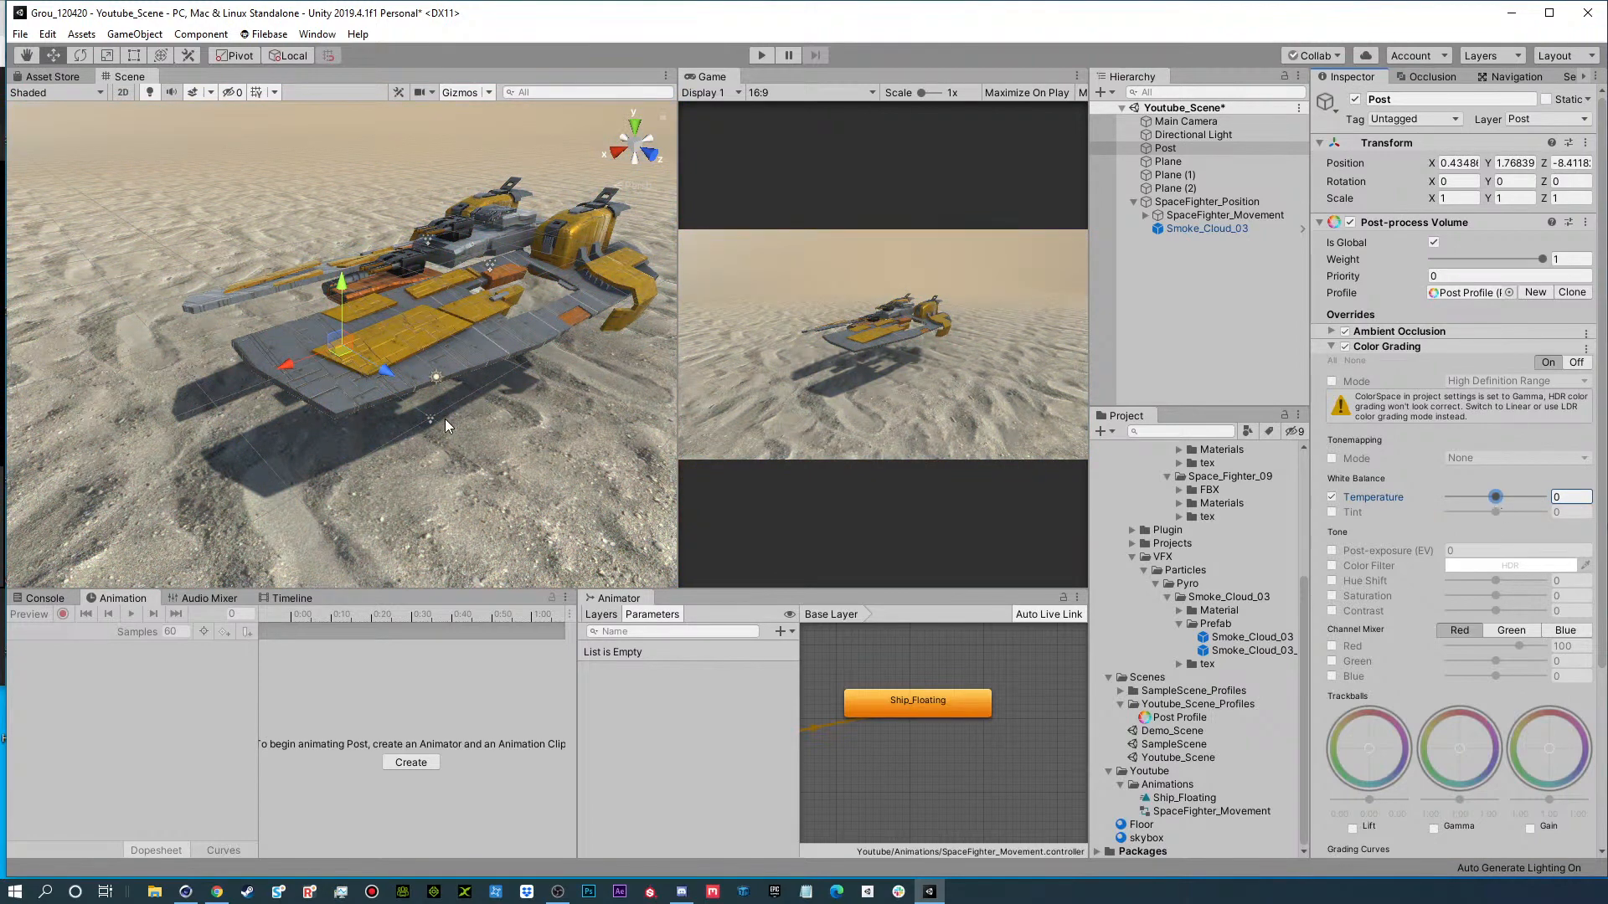
alt+drag(450, 425, 472, 401)
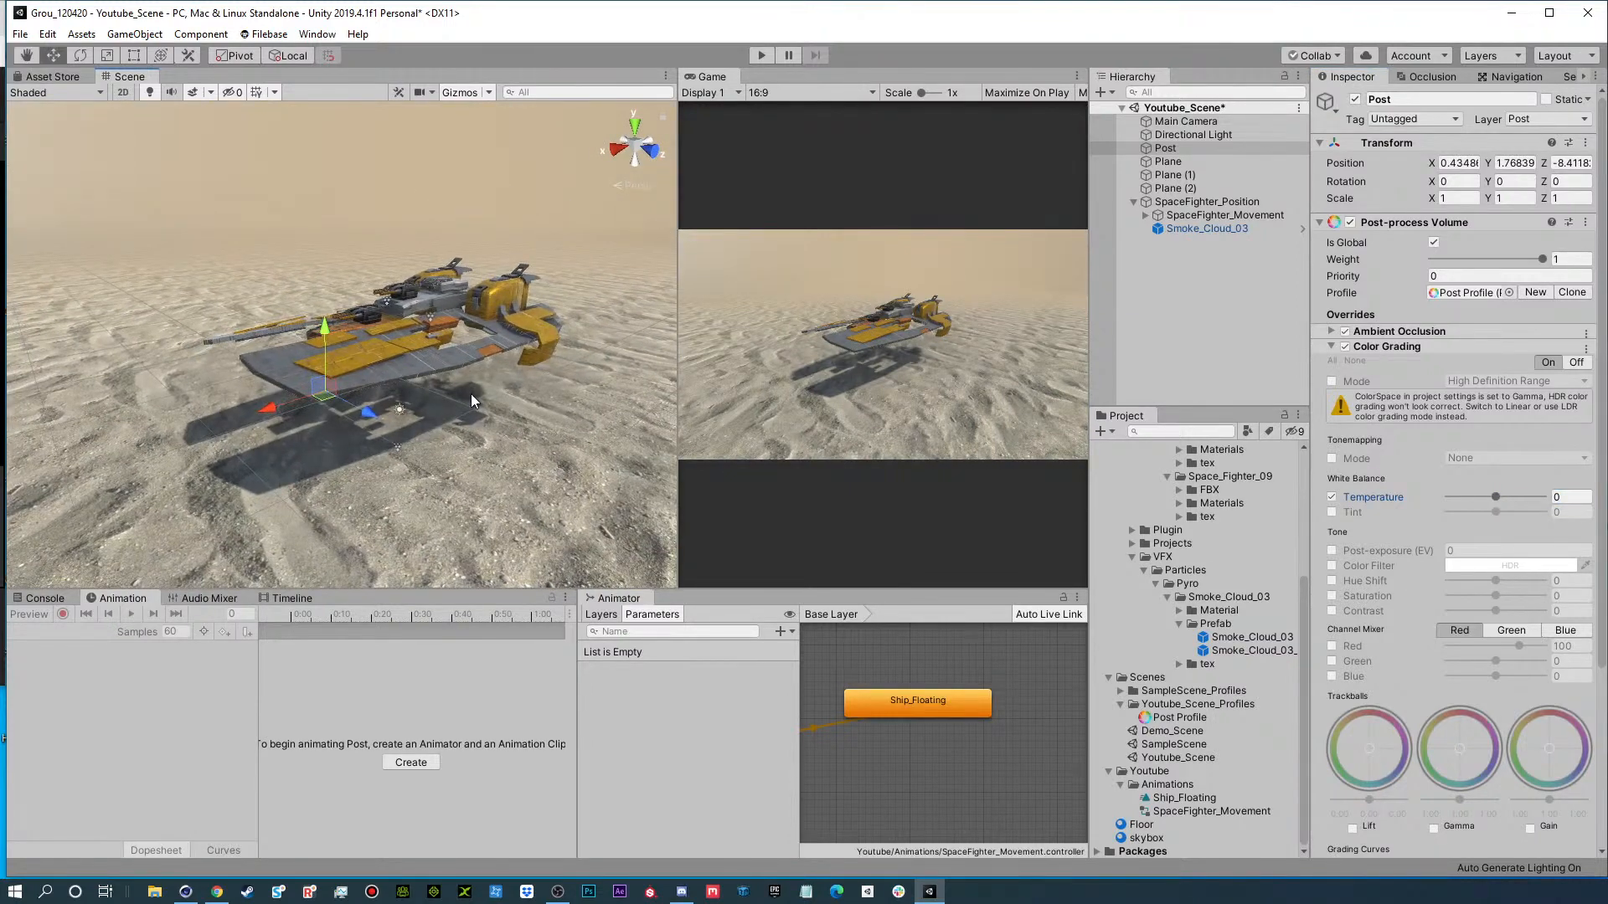
drag(1497, 500, 1517, 498)
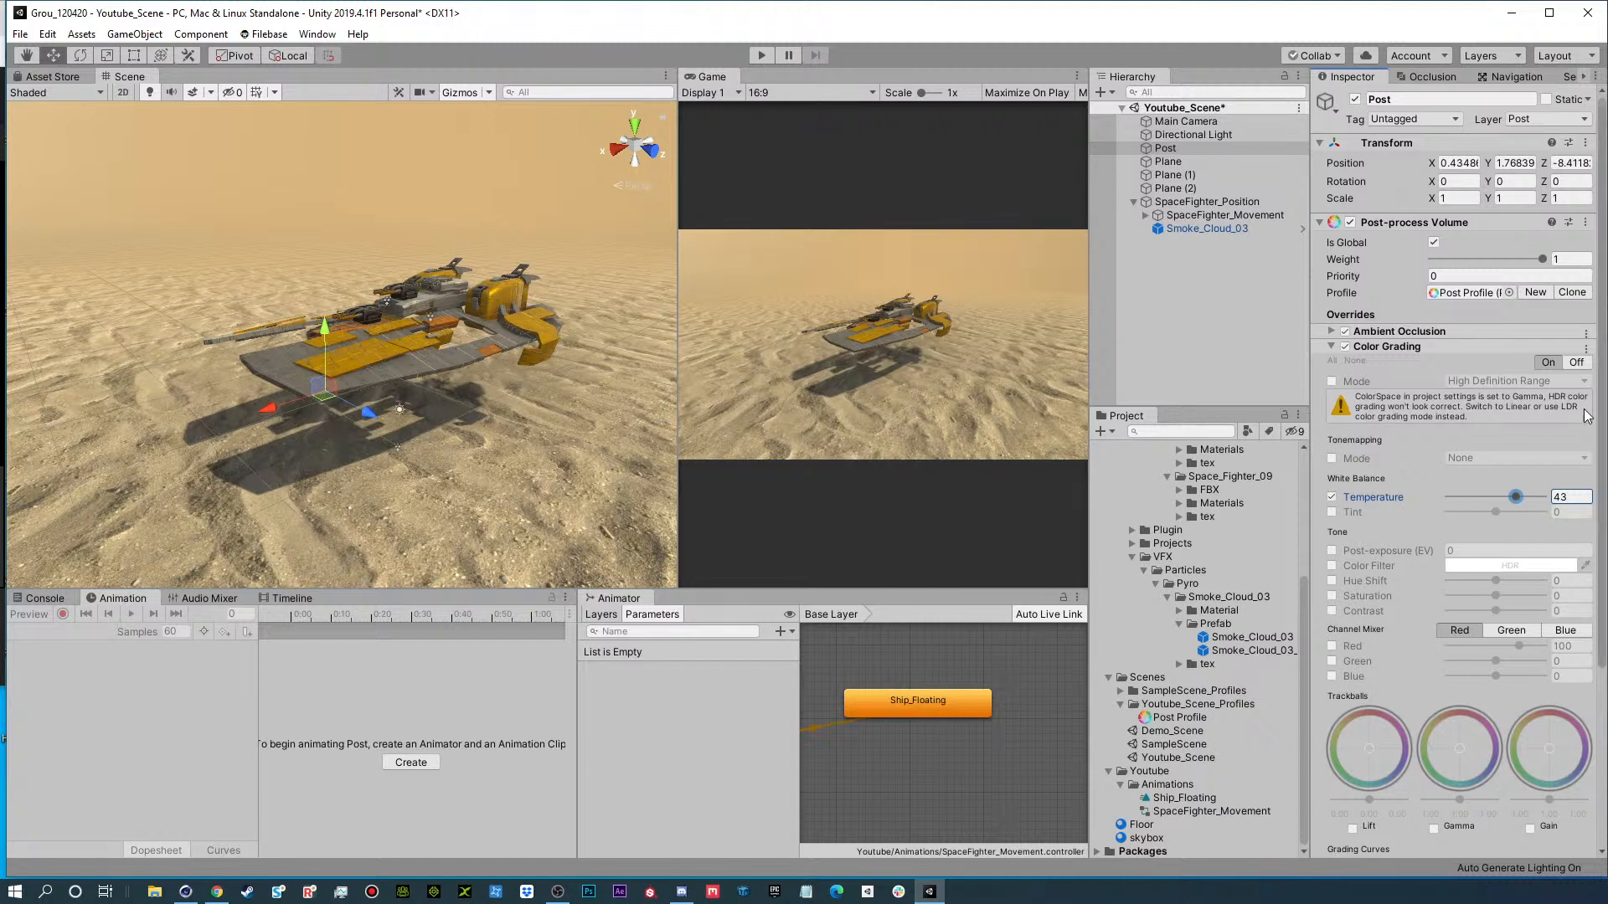
drag(1522, 500, 1514, 500)
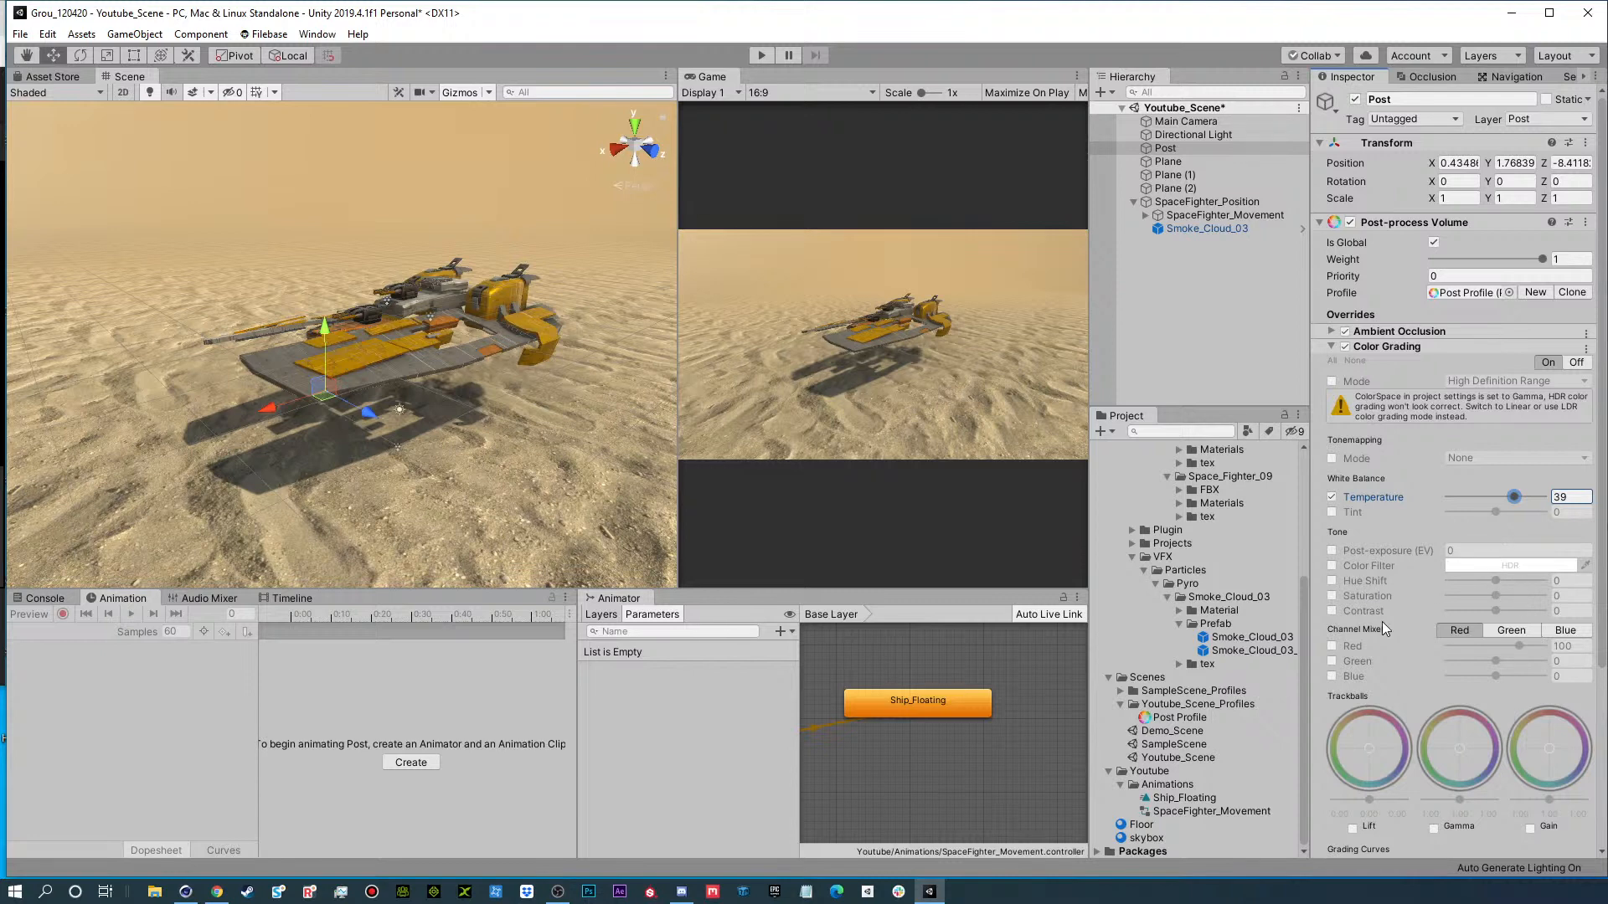
Try a Color Grading hue shift of about -77 and disable its override.
click(1332, 580)
drag(1491, 580, 1463, 620)
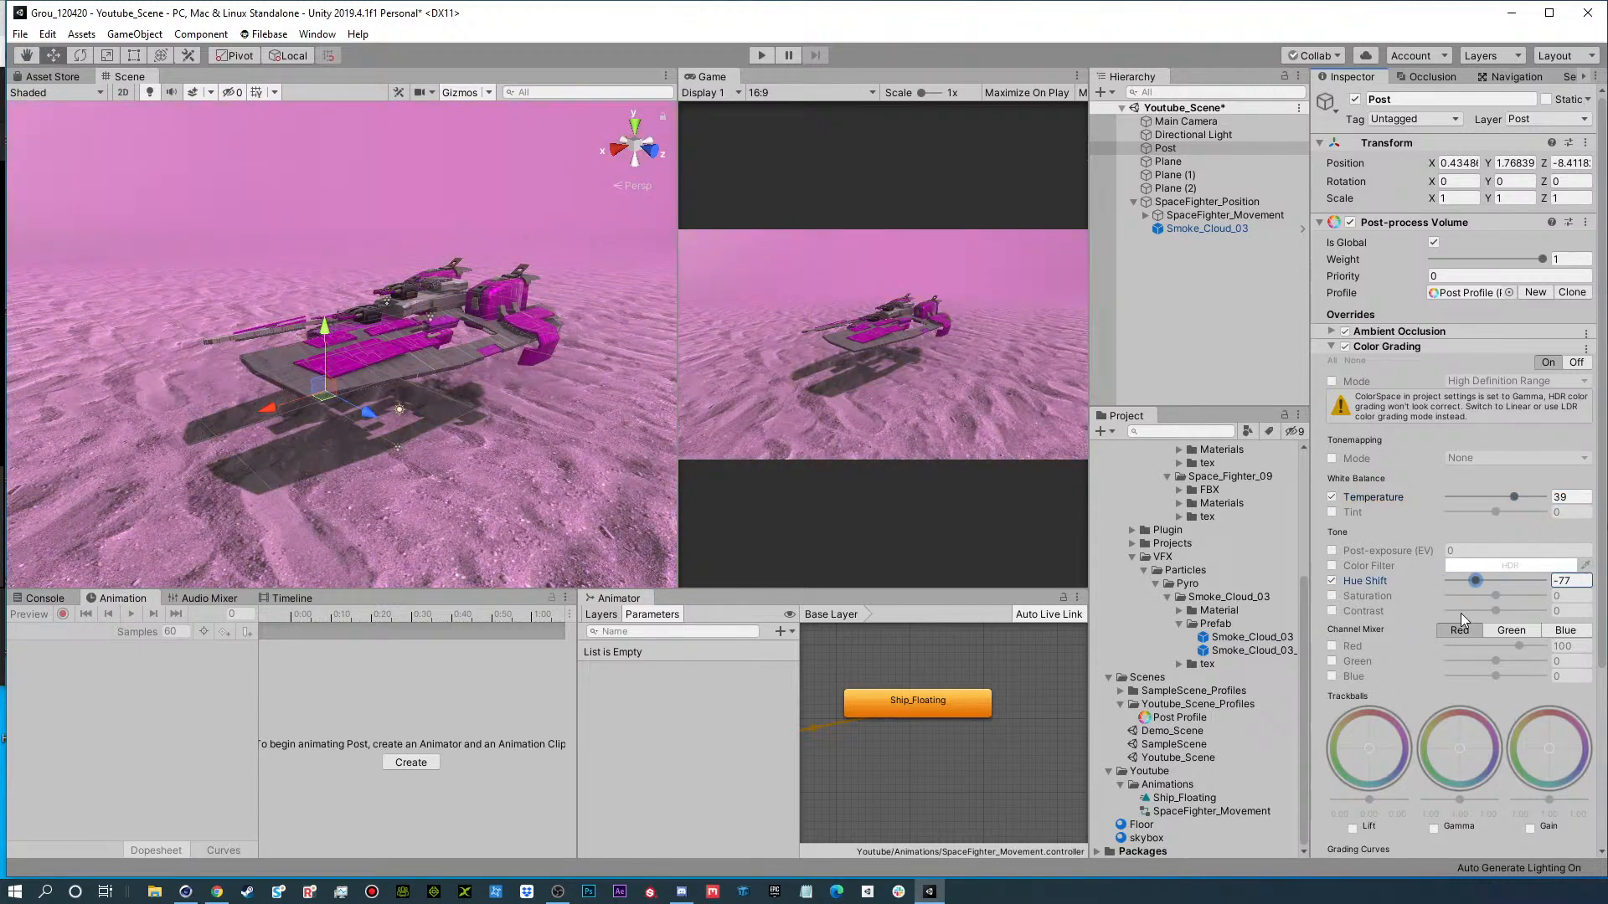
click(1331, 580)
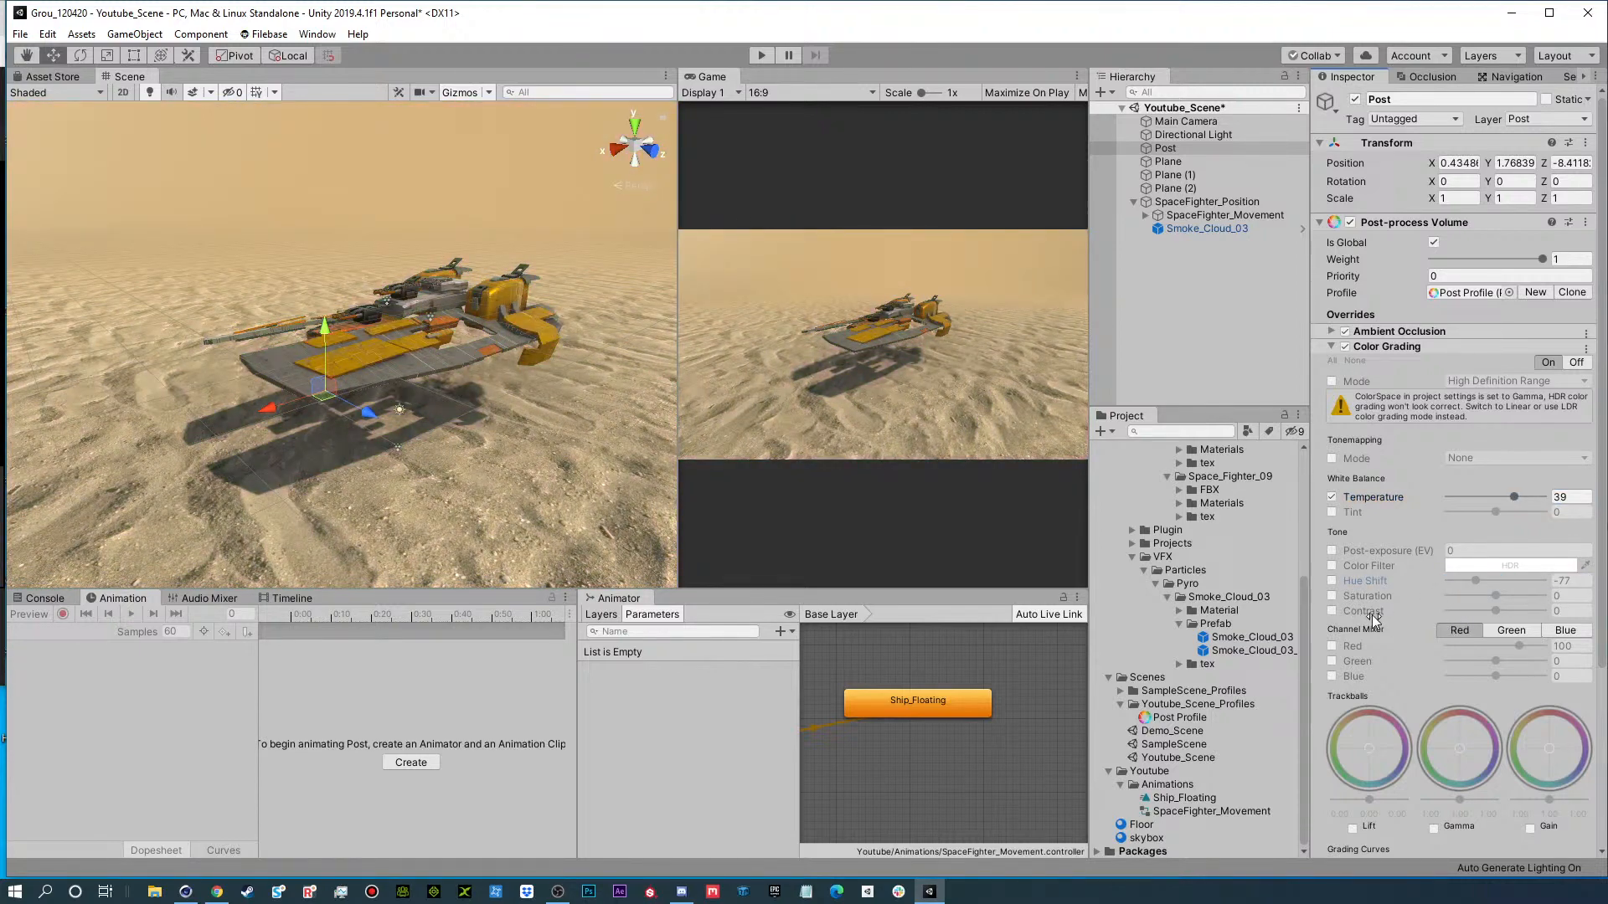
Enable the Color Grading saturation and contrast overrides and set saturation to about -2 and contrast to about -23.
click(1332, 596)
mouse_move(1494, 595)
mouse_down()
mouse_move(1415, 615)
mouse_move(1542, 595)
mouse_move(1480, 622)
mouse_up()
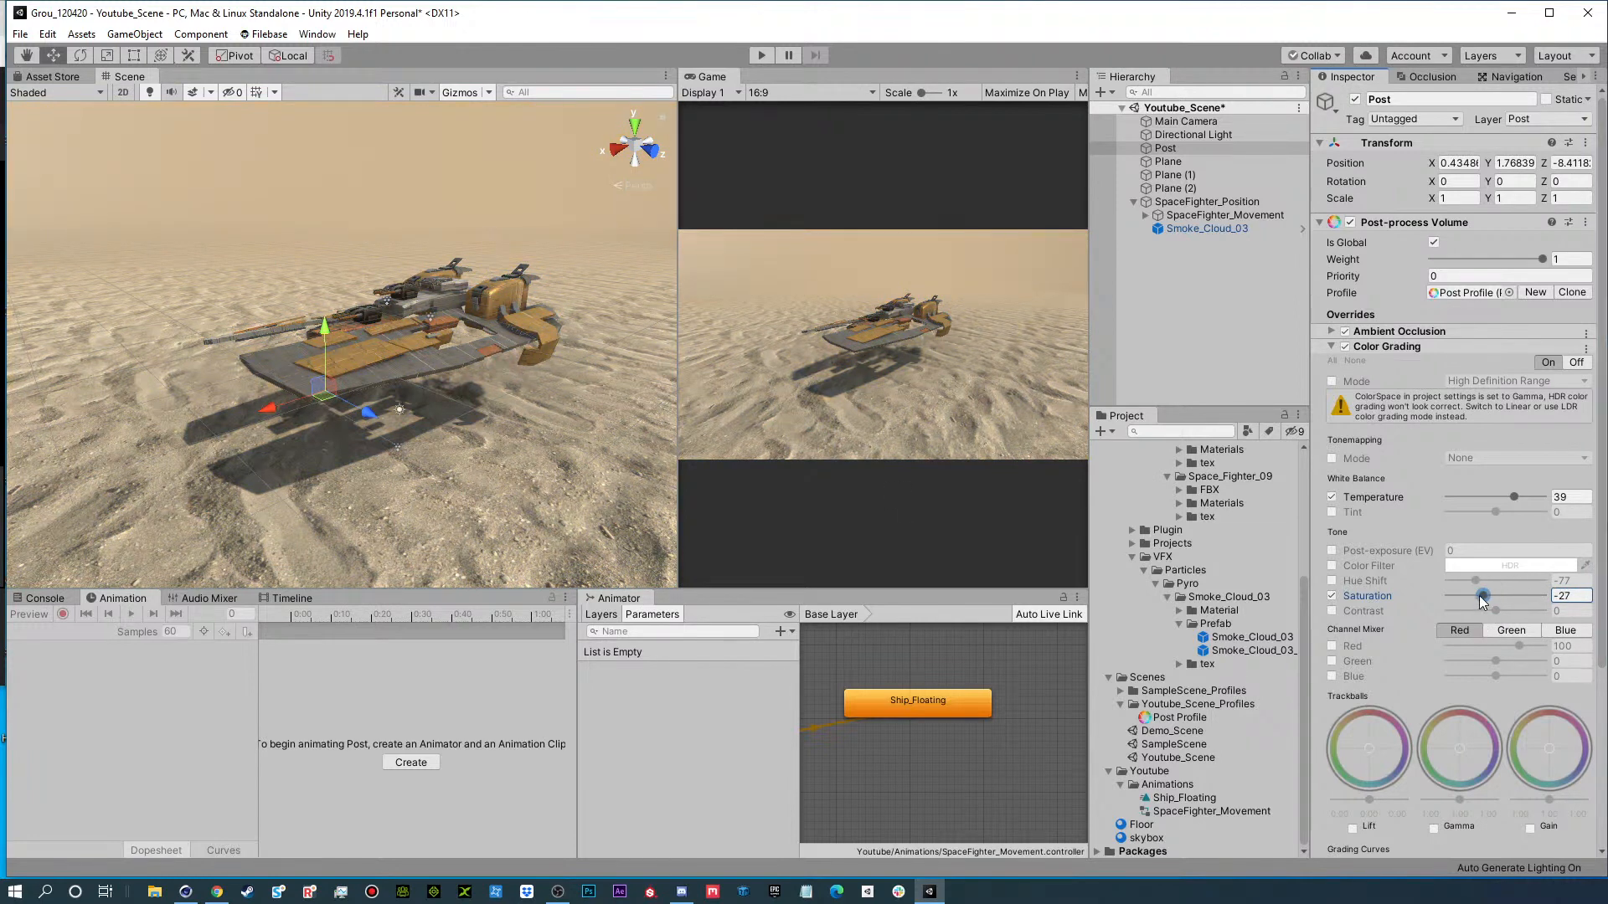
drag(1482, 598, 1497, 605)
click(1331, 596)
click(1332, 610)
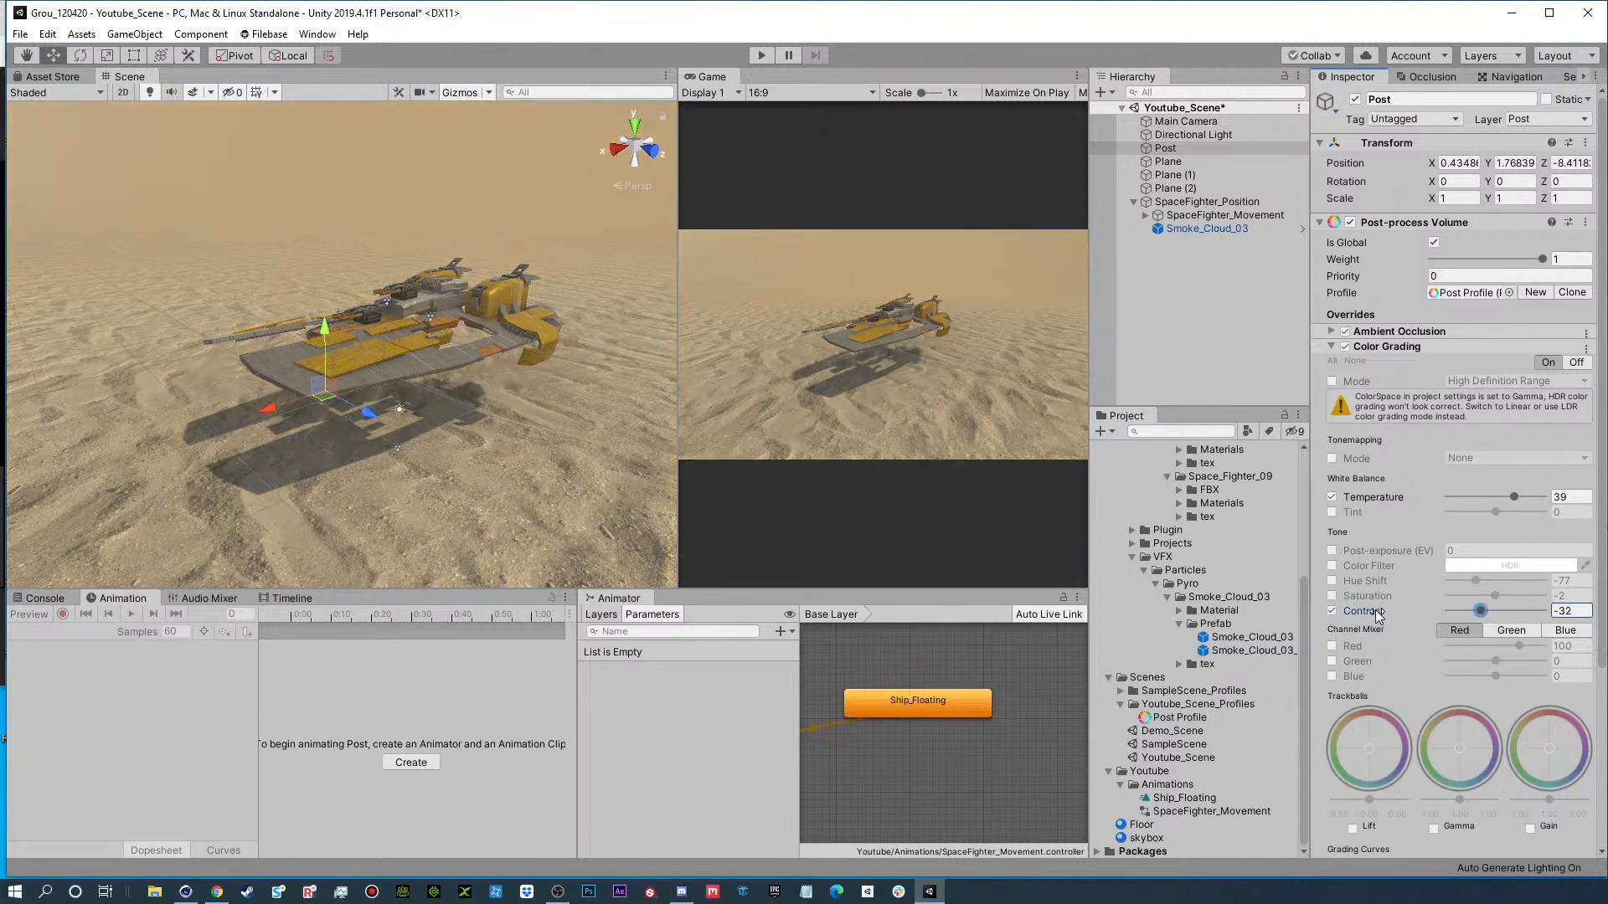
click(1333, 595)
Enable and adjust the Lift, Gamma and Gain trackballs, and compare the scene with Color Grading off and on.
scroll(1423, 781, down, 3)
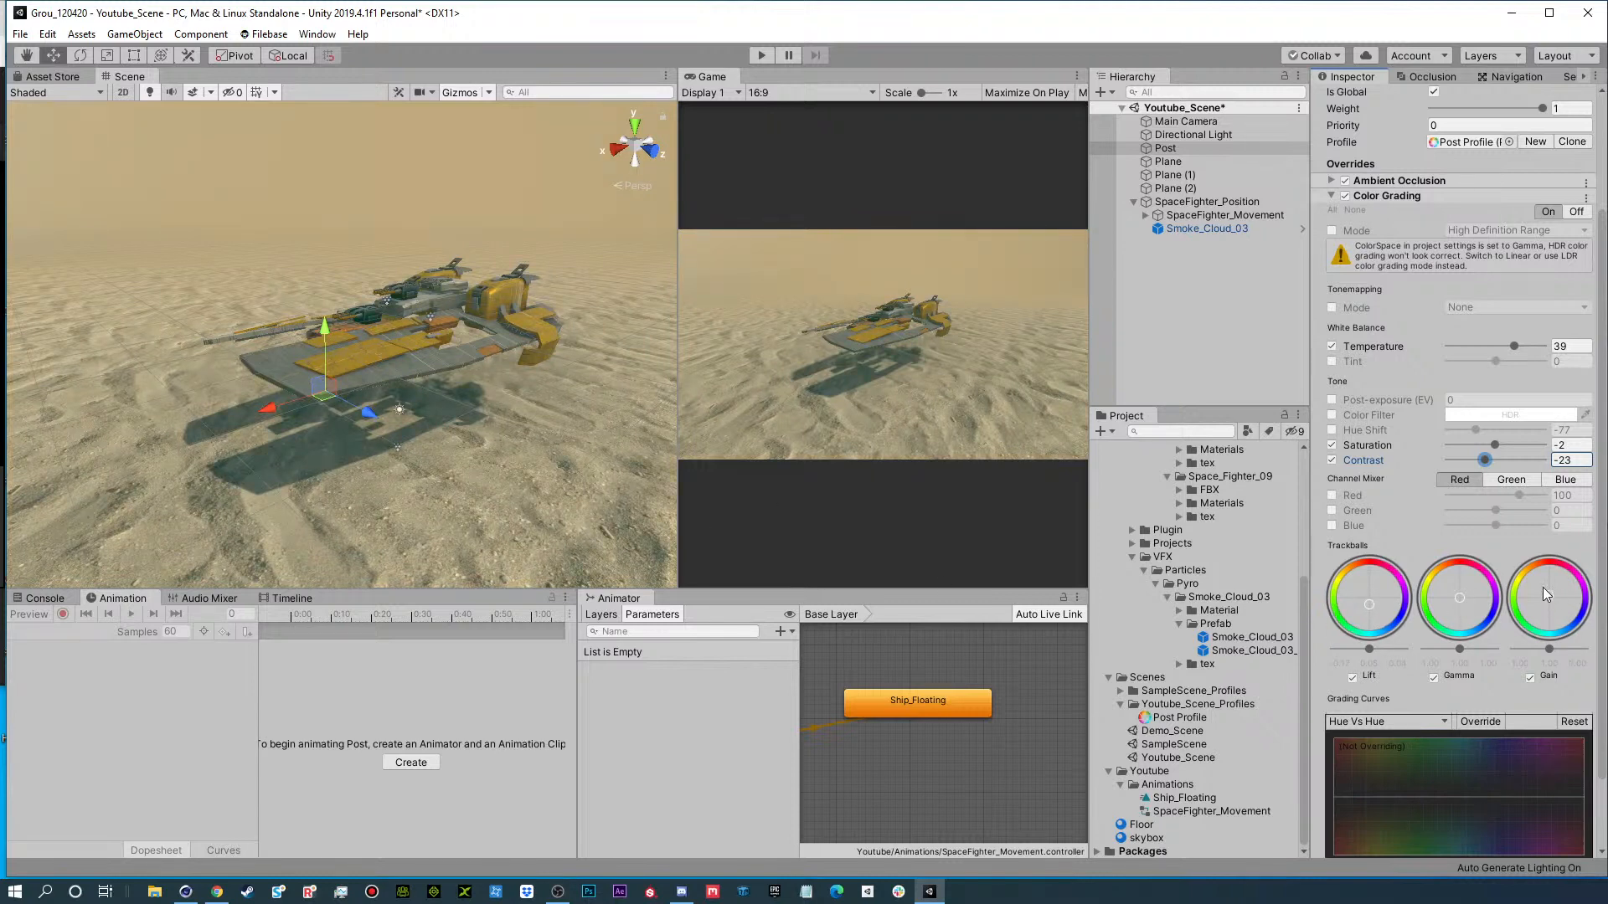
drag(1529, 573, 1536, 567)
click(1345, 197)
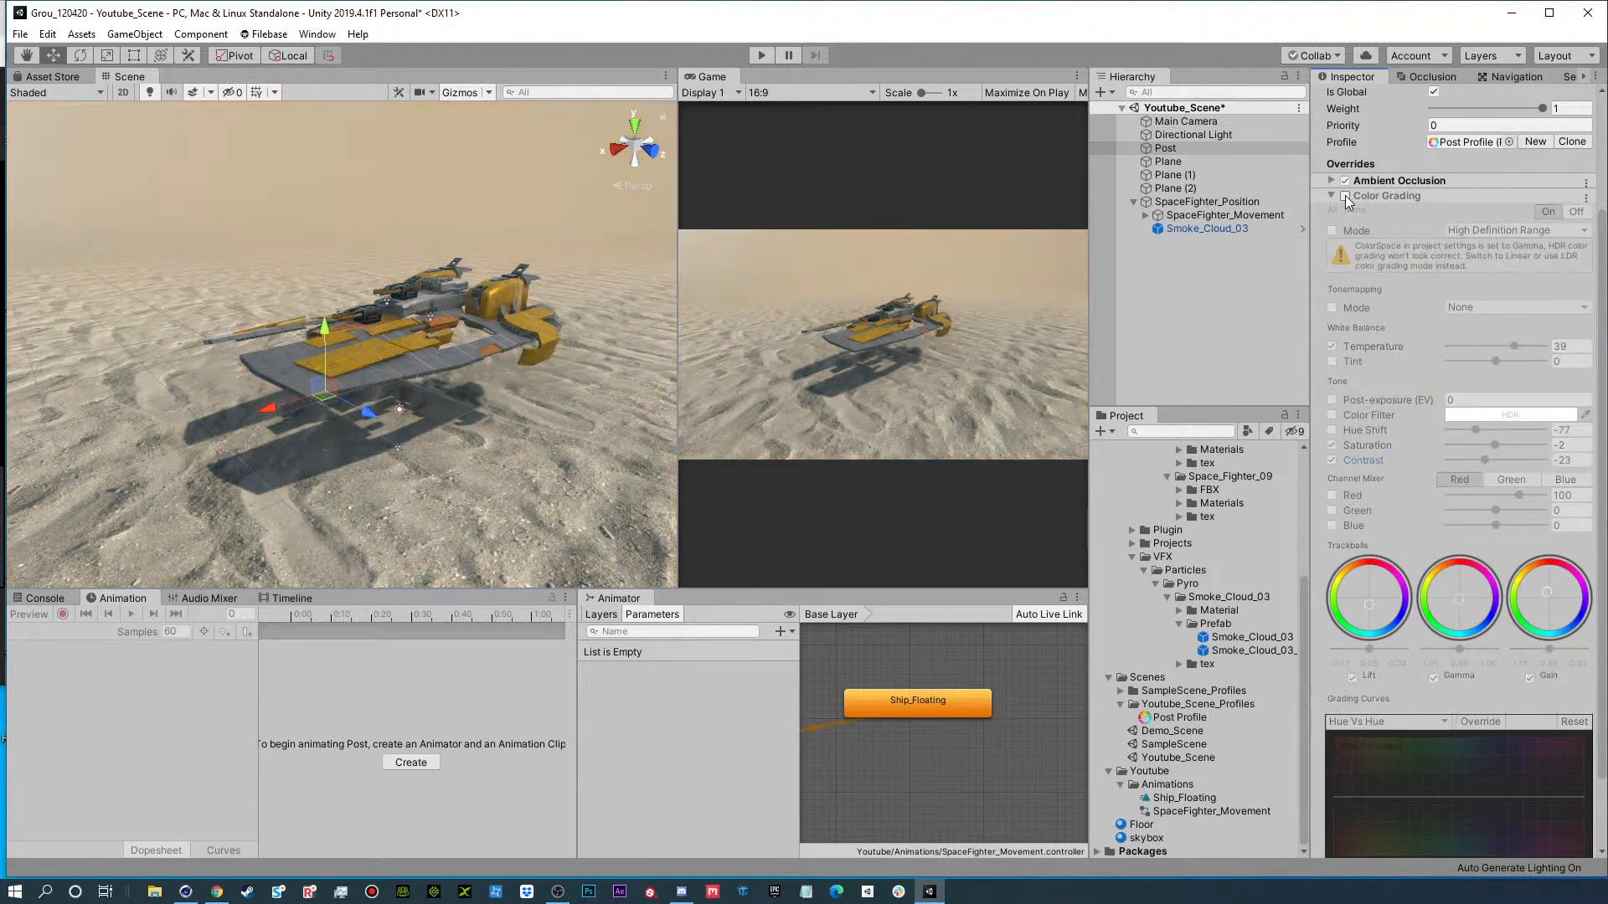
click(1345, 196)
click(1345, 196)
click(1345, 197)
click(1345, 197)
click(1345, 197)
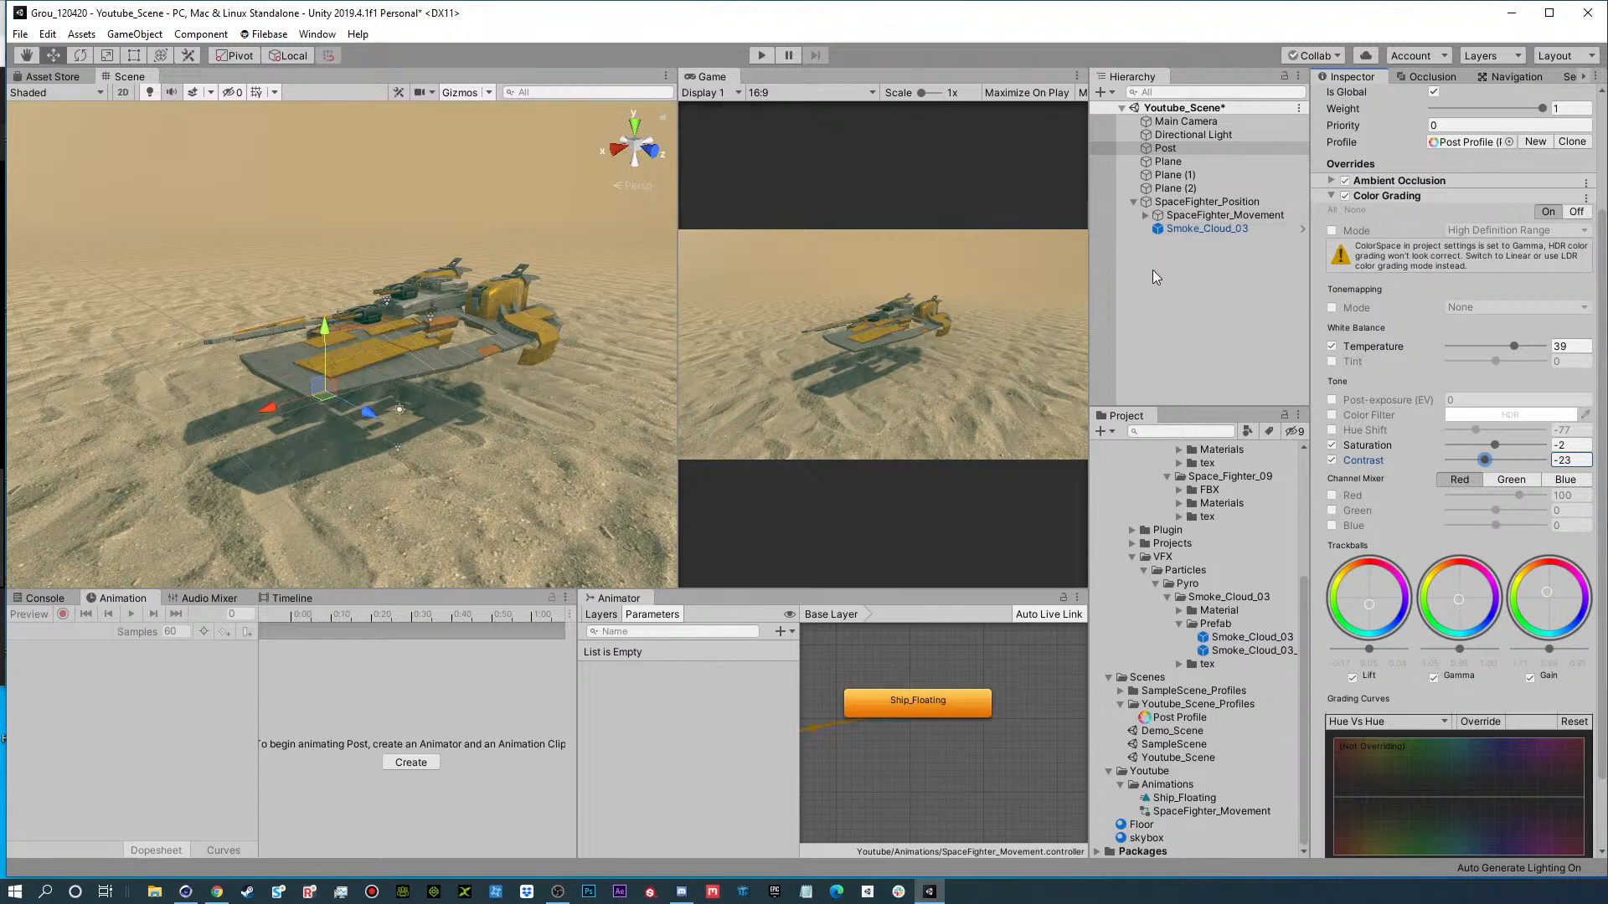
click(1328, 194)
Add a Bloom effect to the Post volume with all overrides enabled and set its intensity to 1.
click(1380, 366)
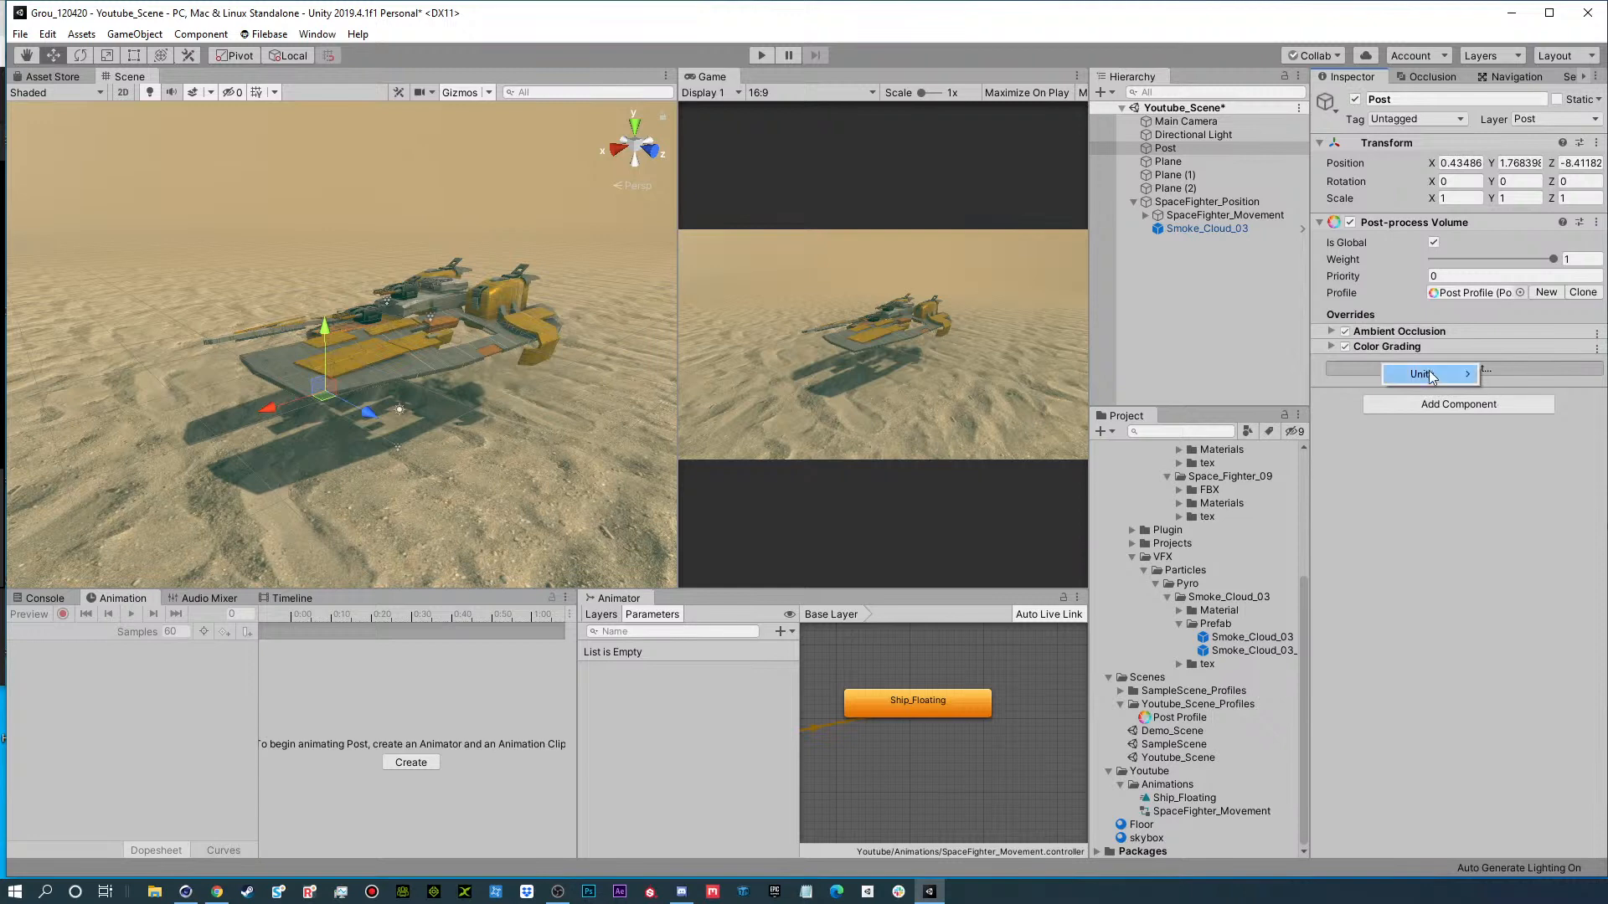
mouse_move(1431, 374)
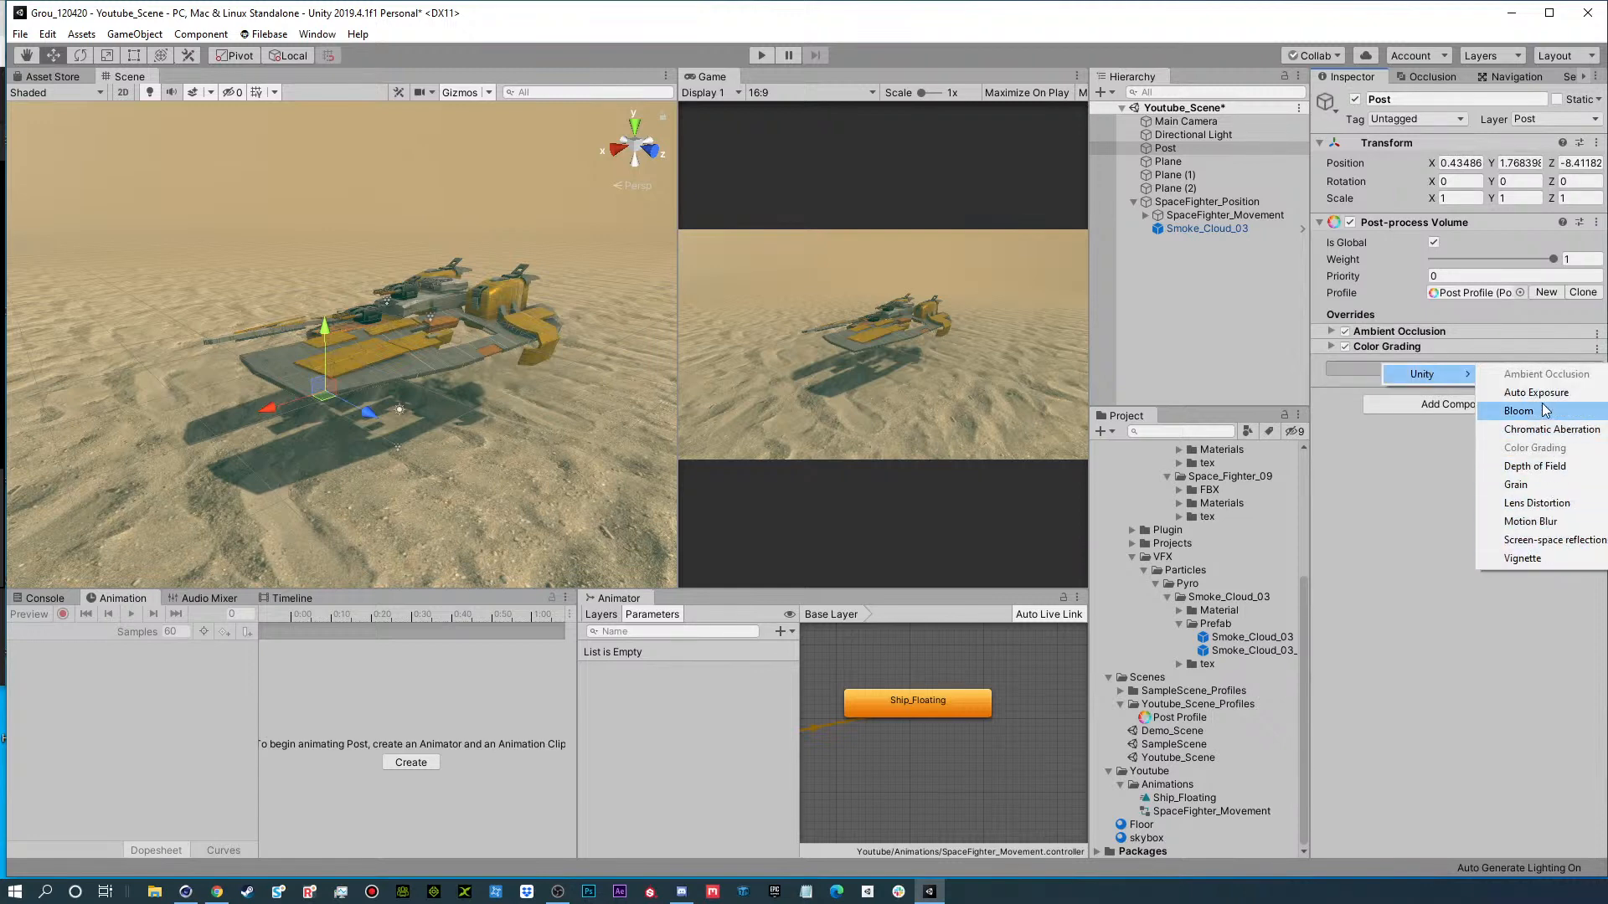
click(1543, 414)
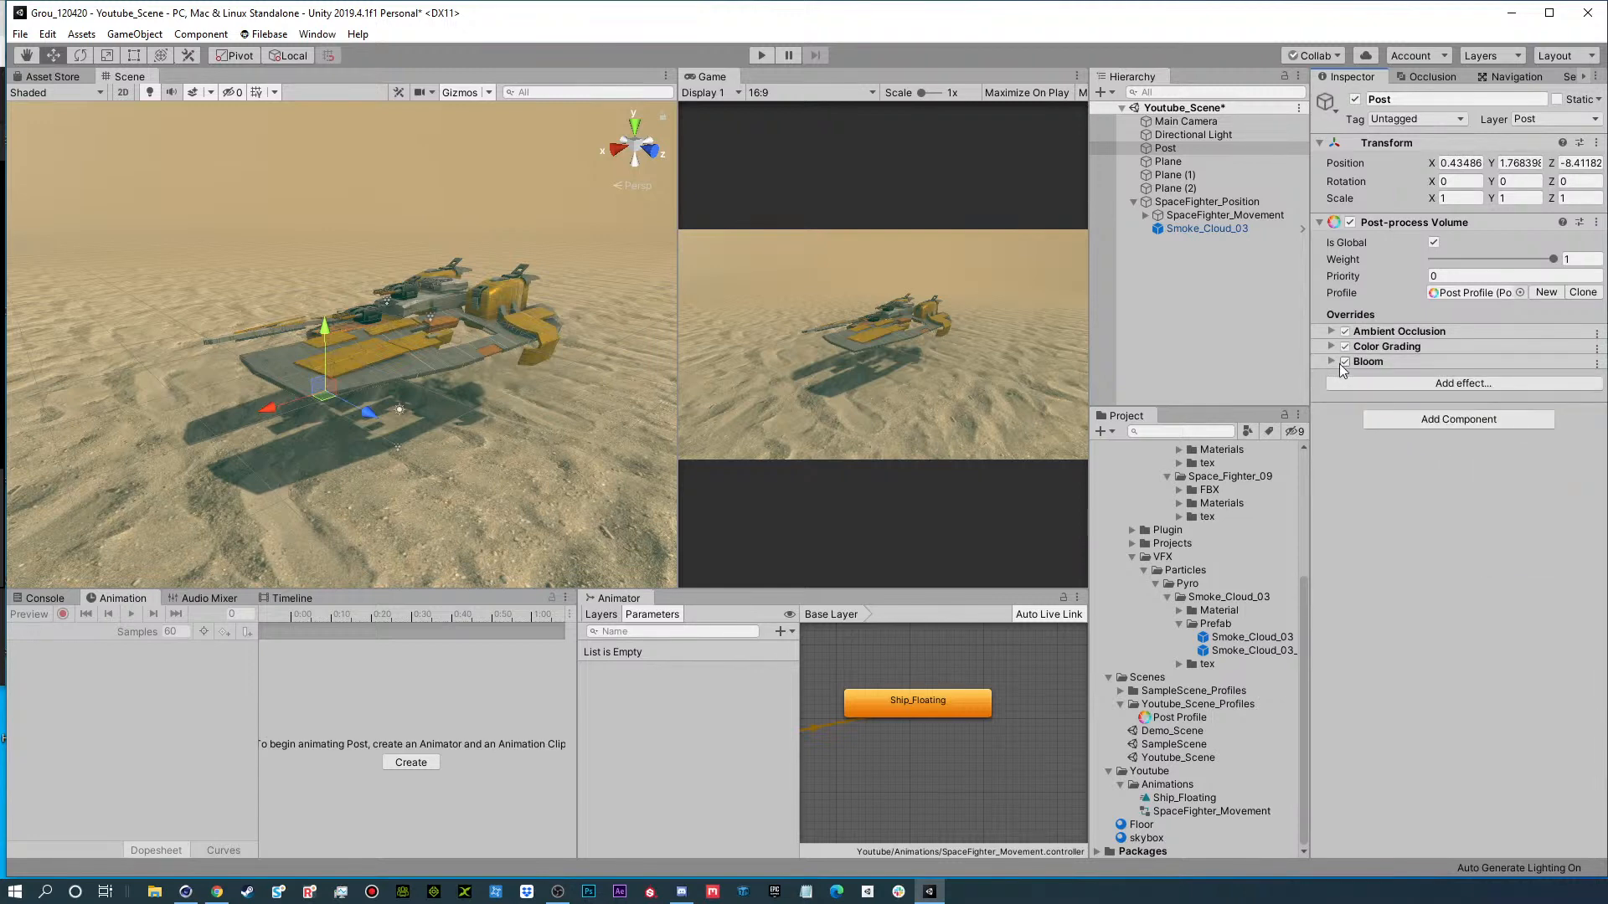
click(1332, 361)
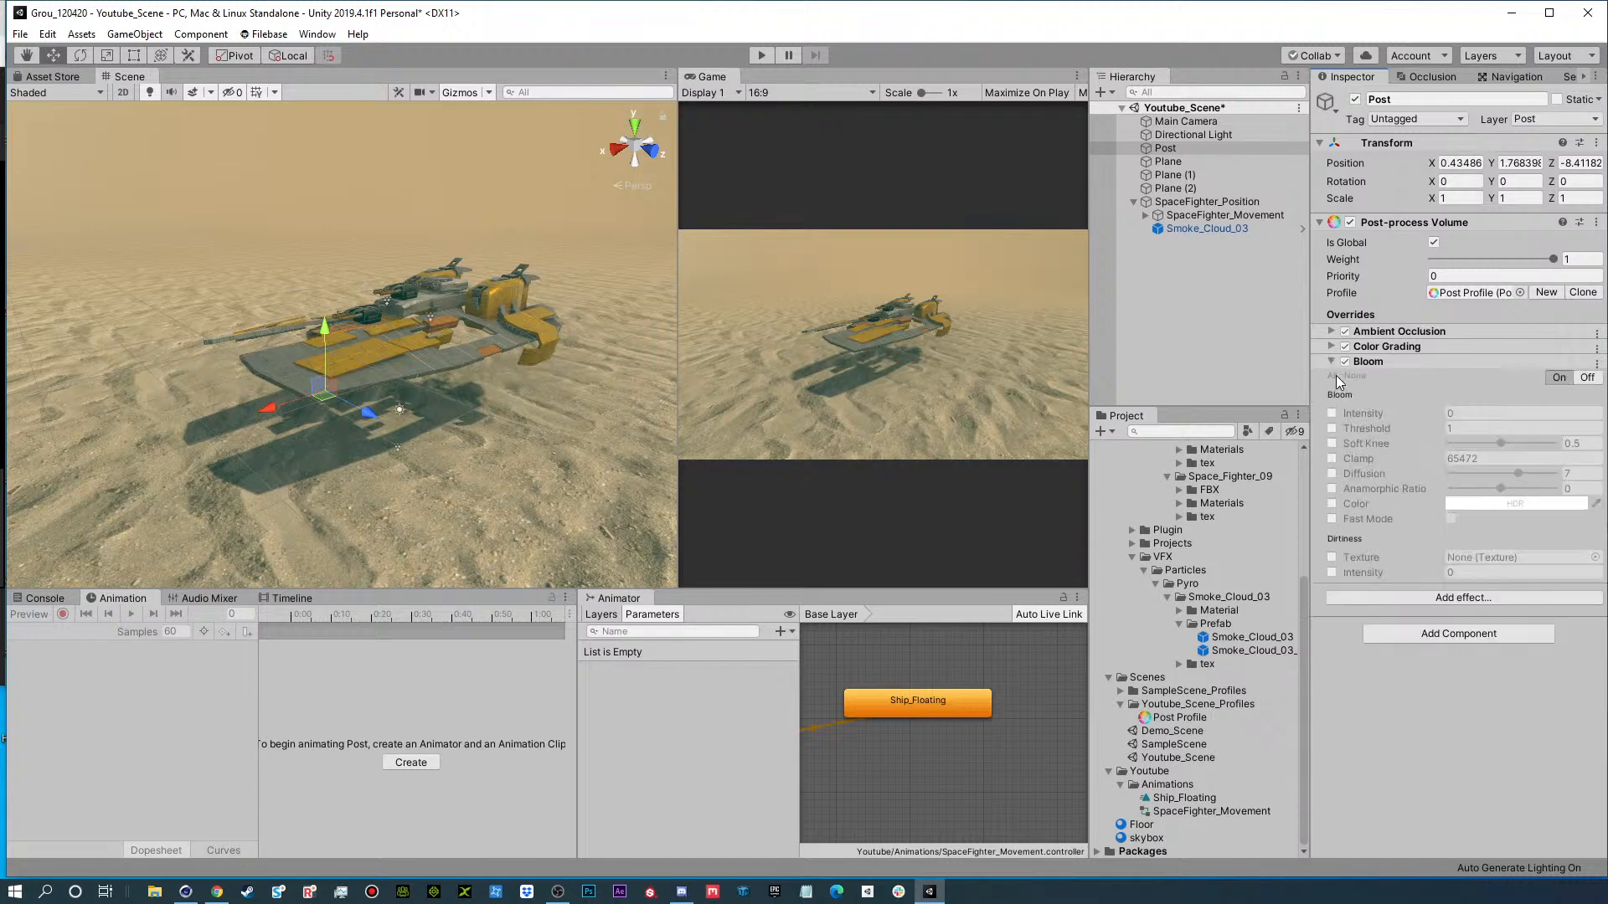
click(1333, 376)
drag(1423, 418, 1434, 416)
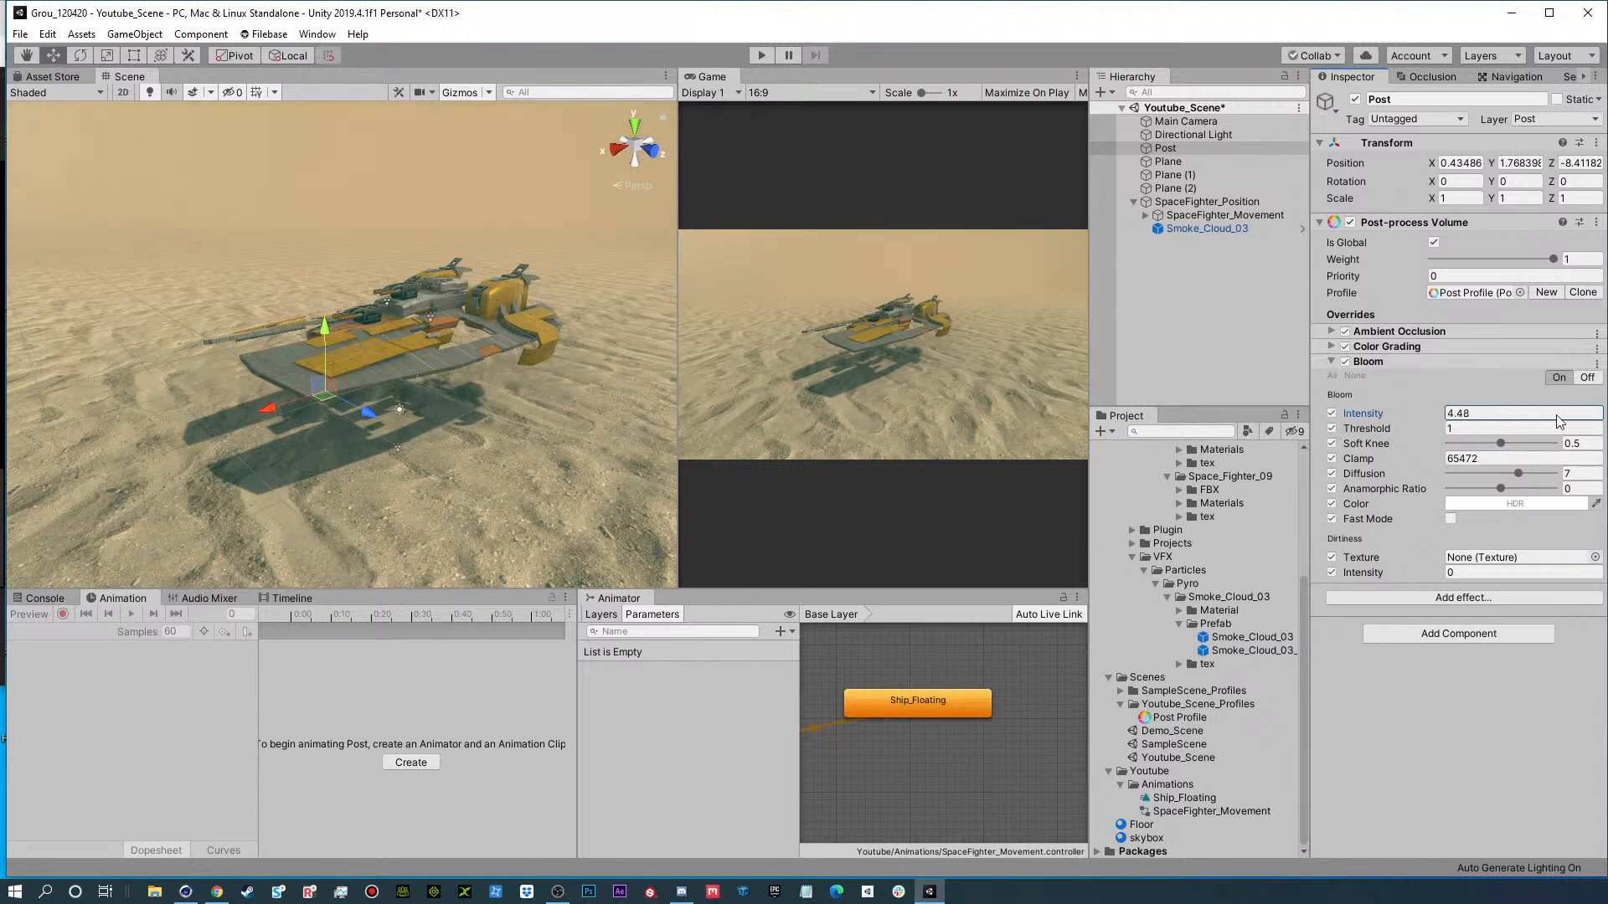
drag(1559, 422, 585, 433)
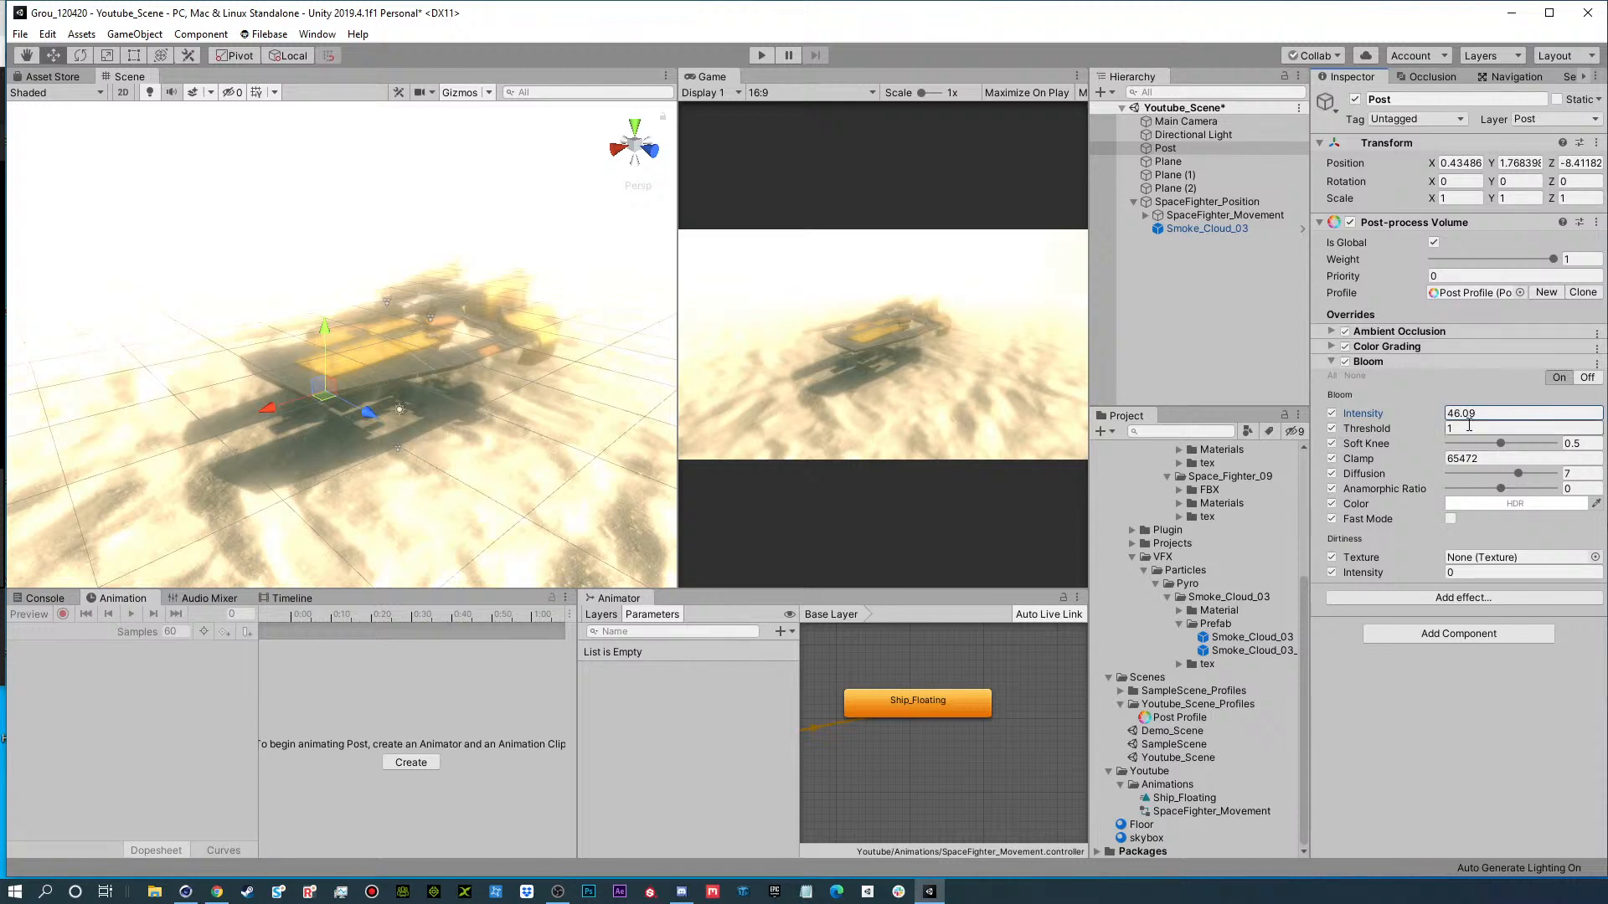
text(1)
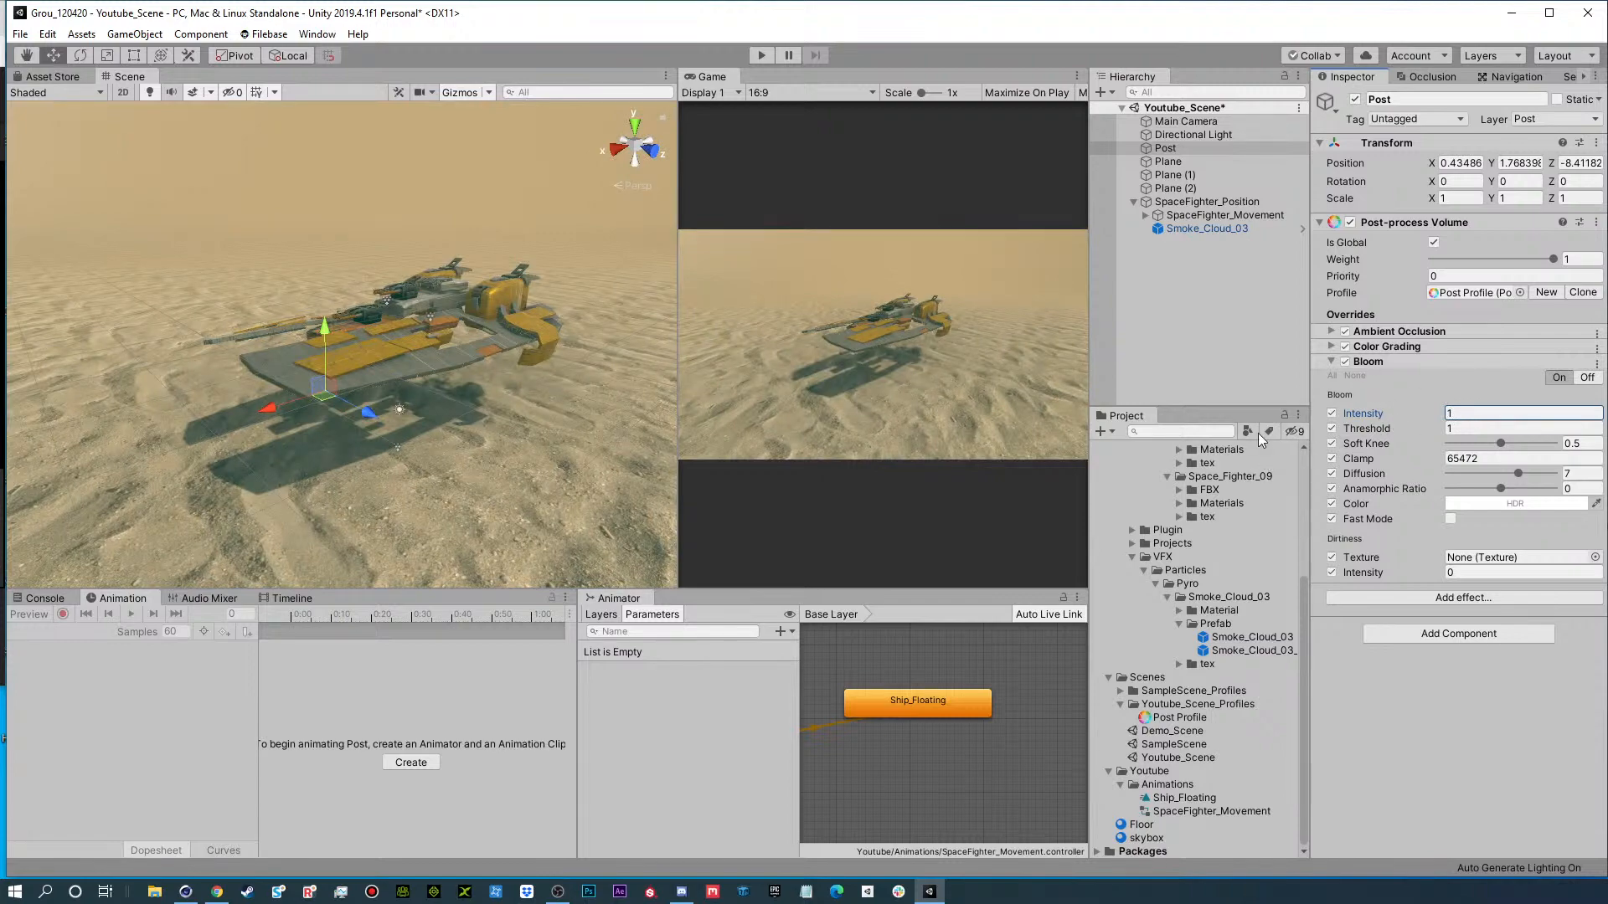
Raise the HDR emission color intensity of the SpaceFighter09 material by three +1 steps, checking the rear engine vents.
alt+drag(513, 337, 133, 320)
alt+middle_drag(231, 300, 418, 322)
mouse_move(461, 340)
alt+mouse_down()
mouse_move(360, 343)
mouse_move(455, 293)
mouse_move(369, 327)
mouse_move(344, 317)
mouse_move(488, 325)
alt+mouse_up()
scroll(386, 348, up, 5)
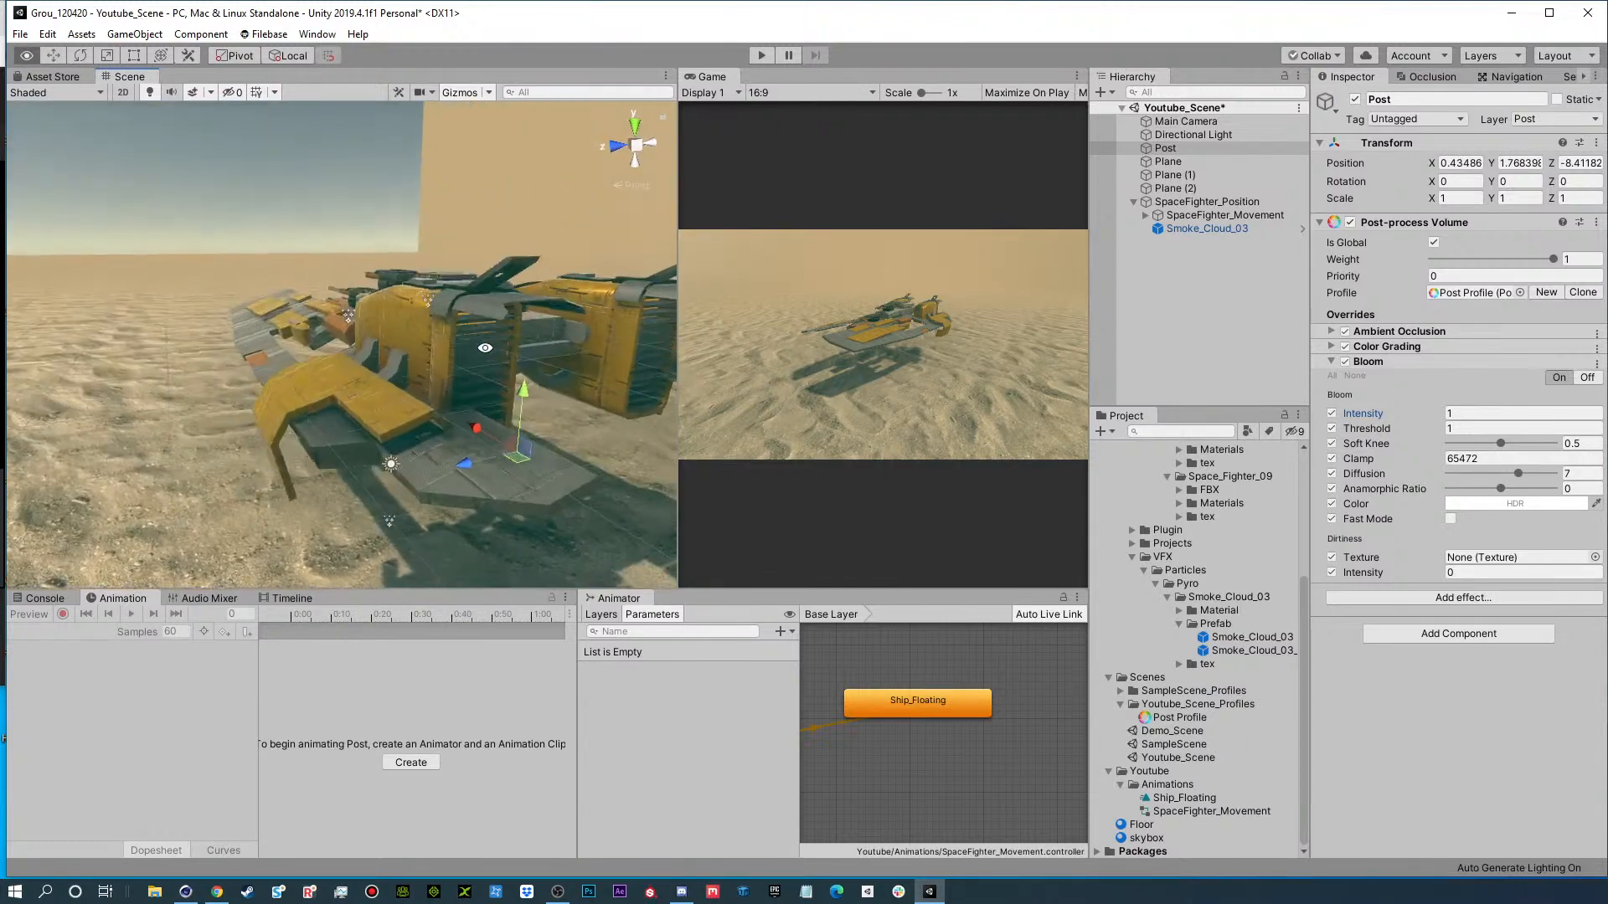
alt+middle_drag(487, 325, 423, 311)
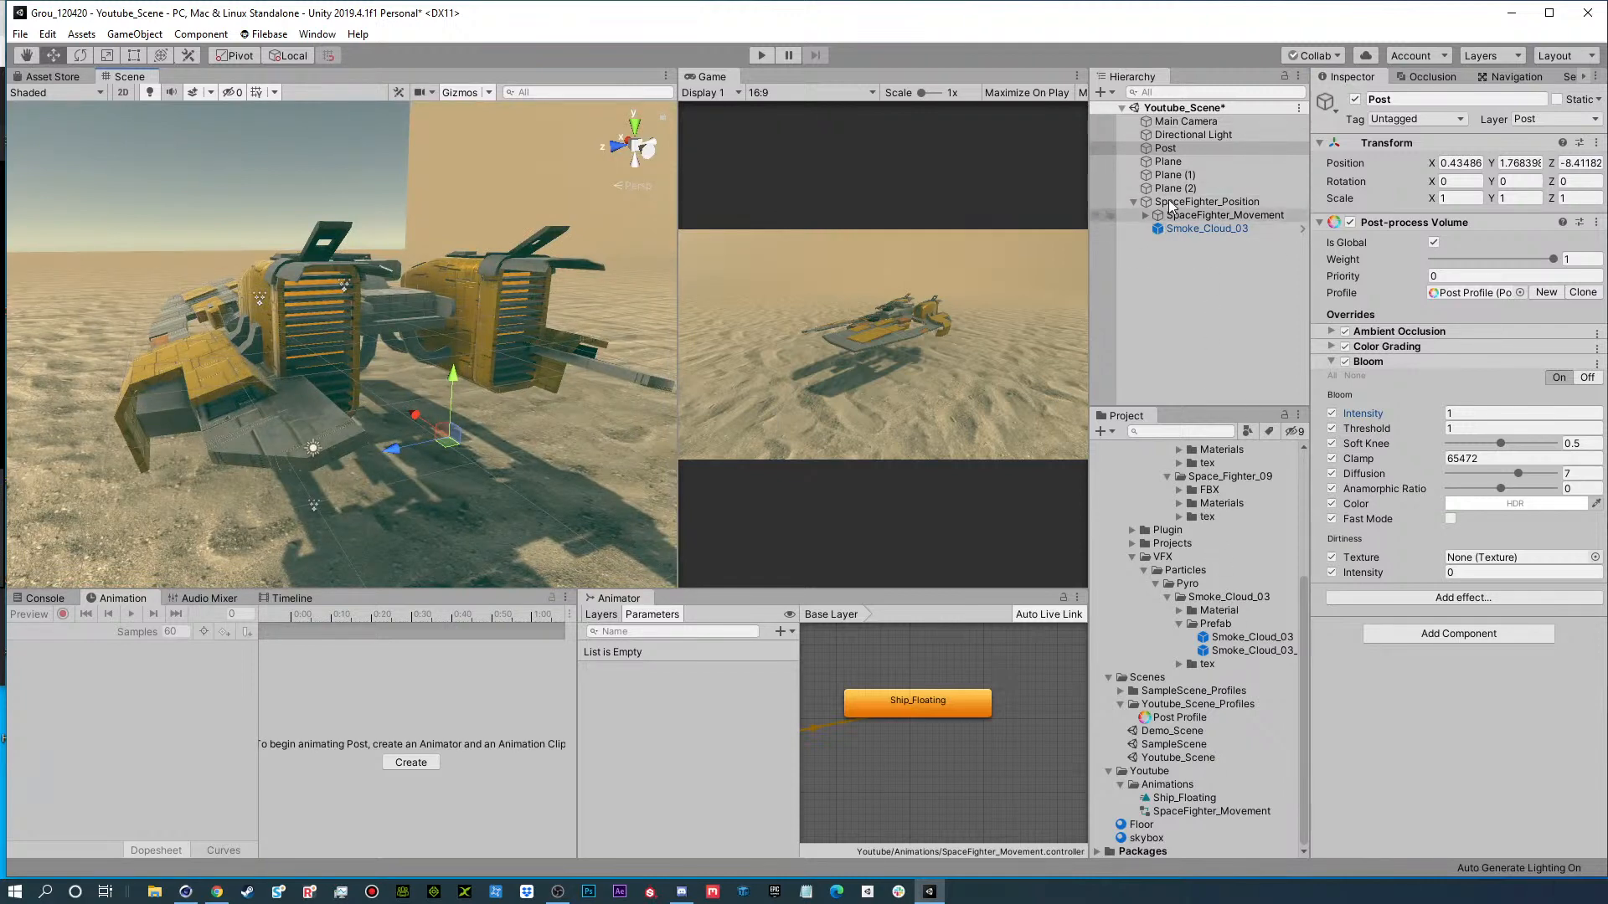
click(1149, 214)
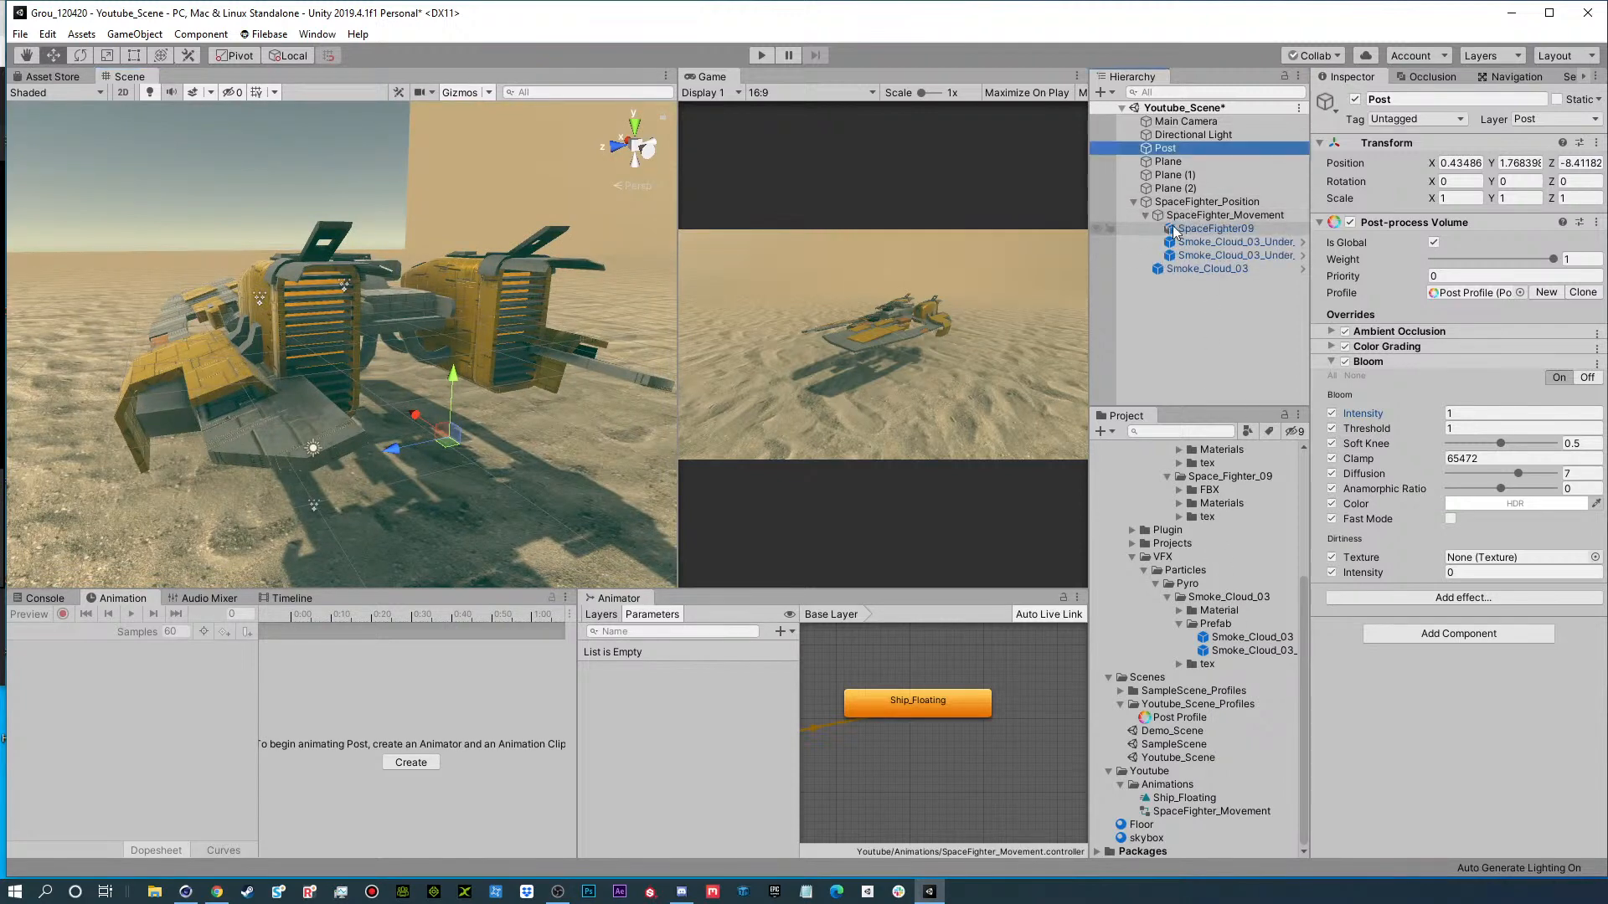
click(1210, 216)
click(1214, 228)
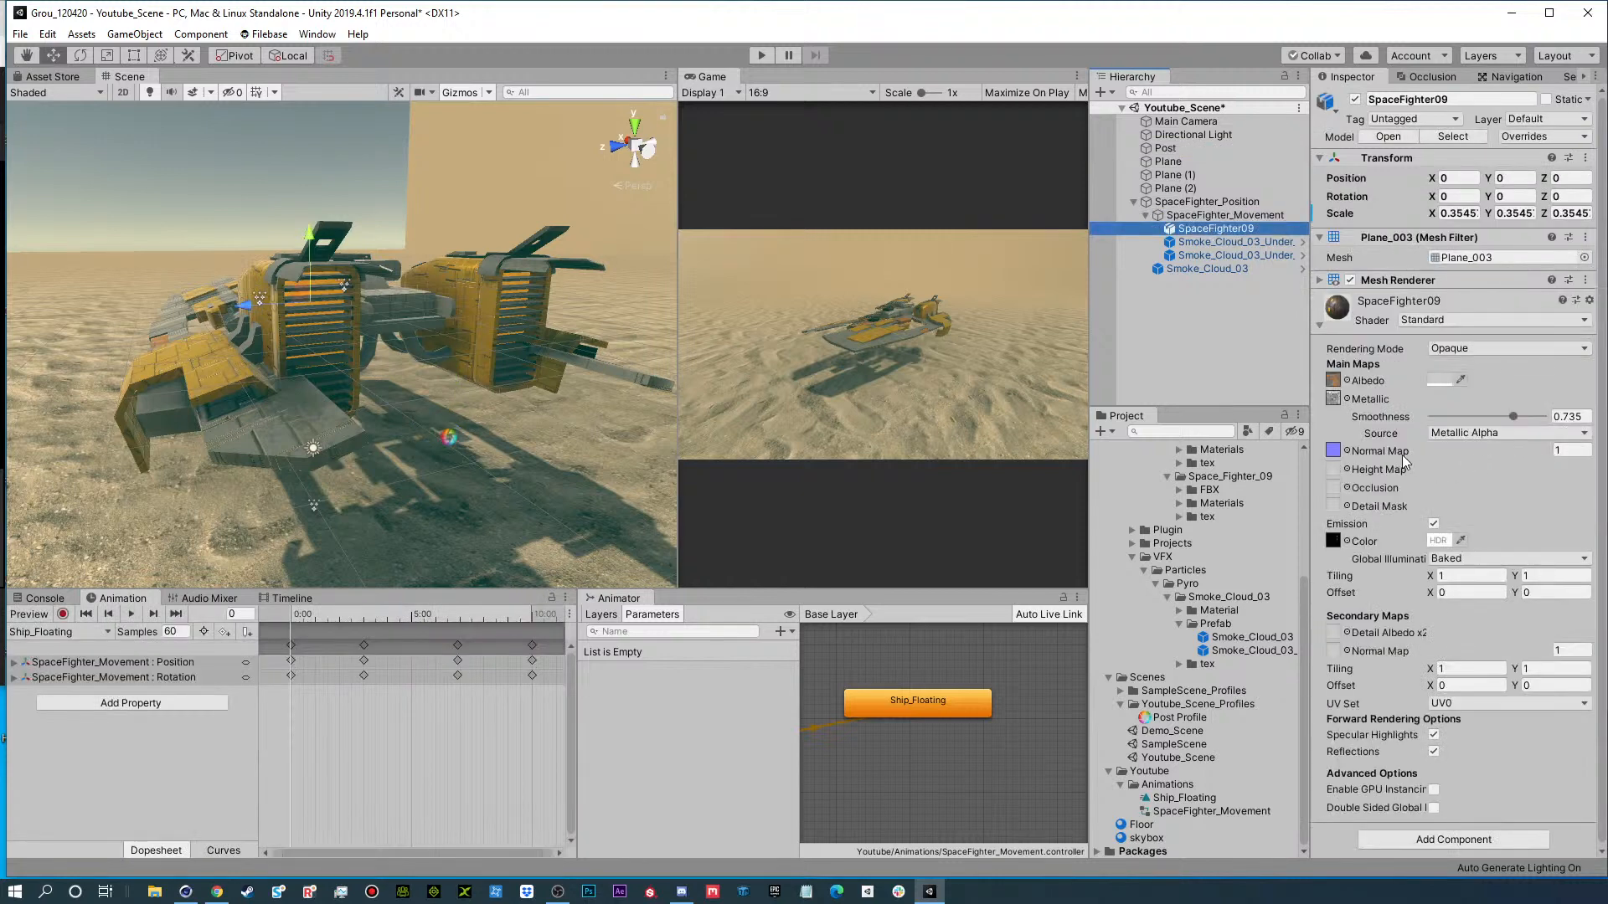
click(1438, 541)
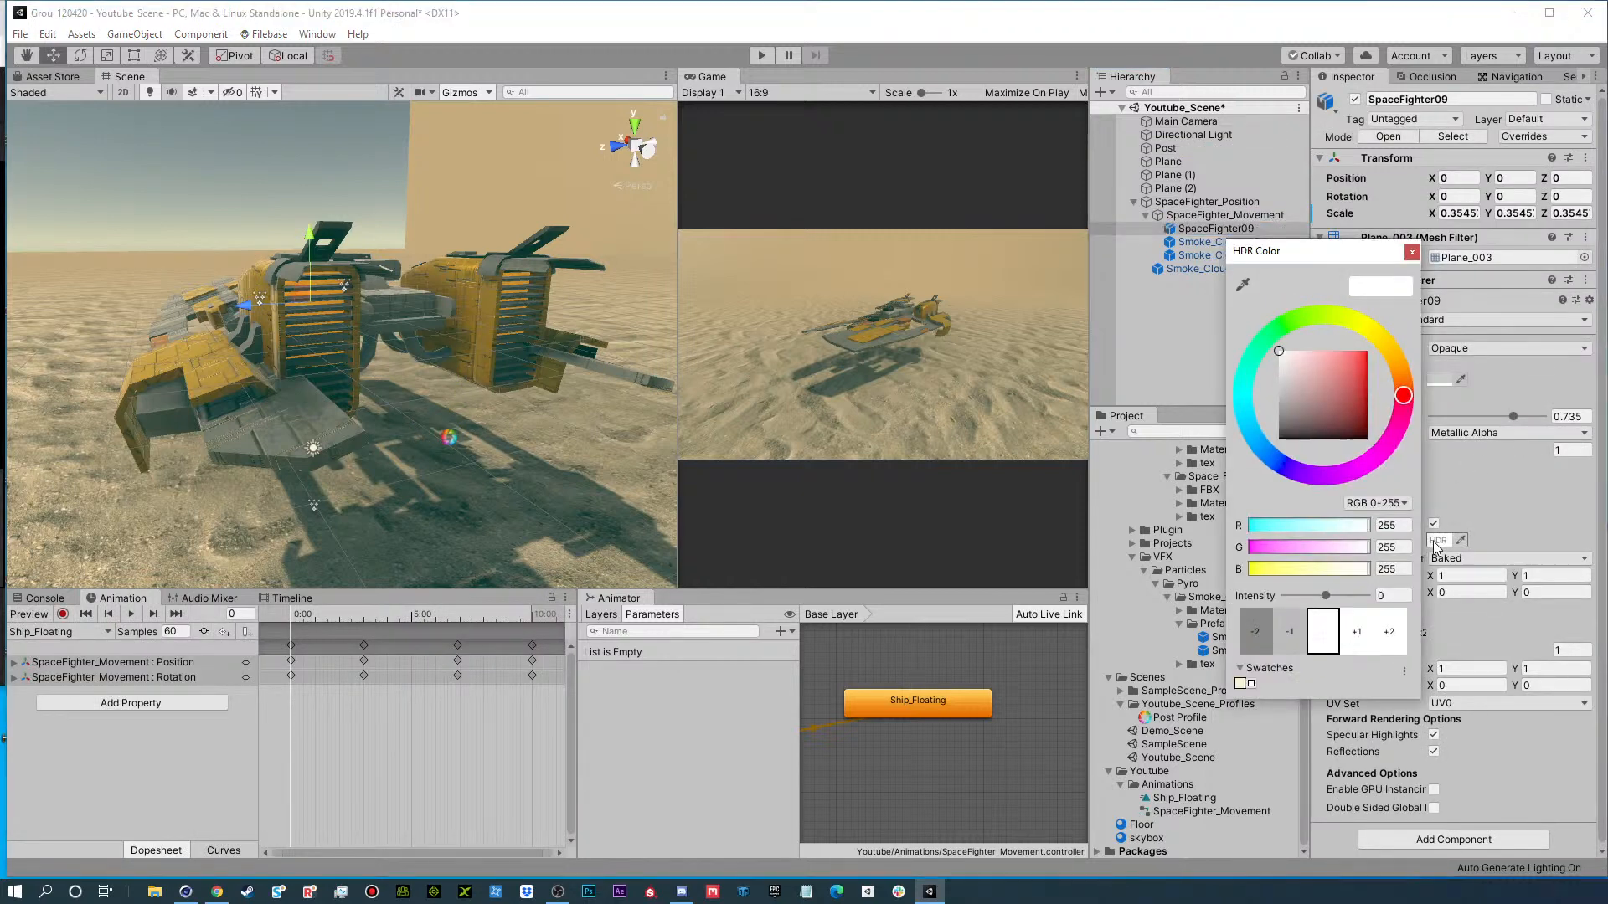
click(1356, 647)
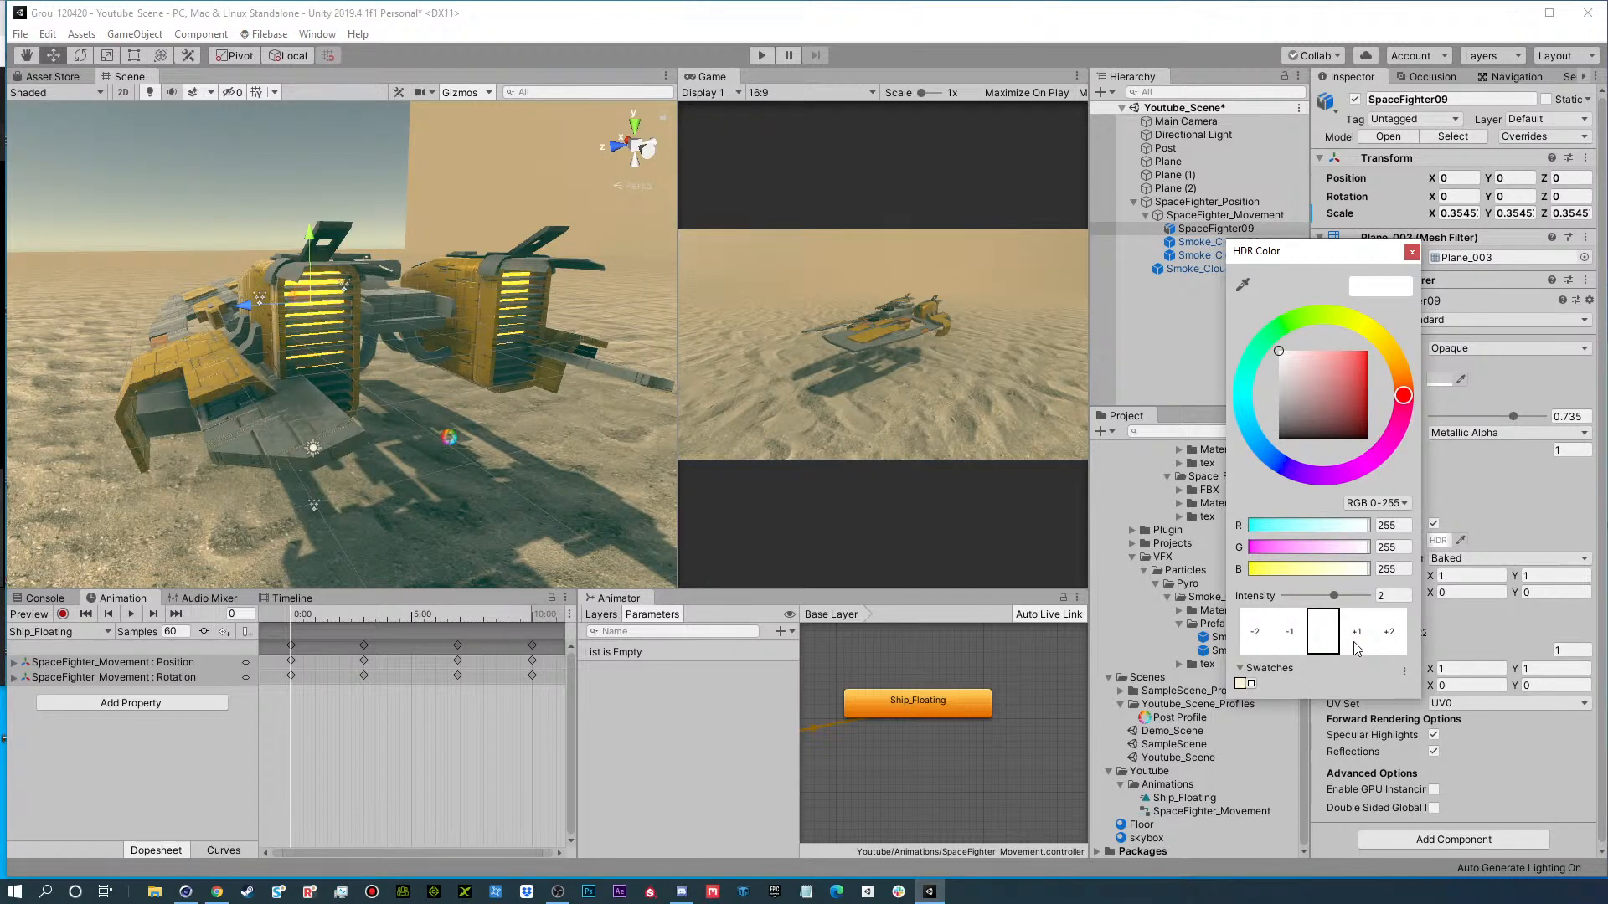
click(1356, 647)
alt+click(437, 237)
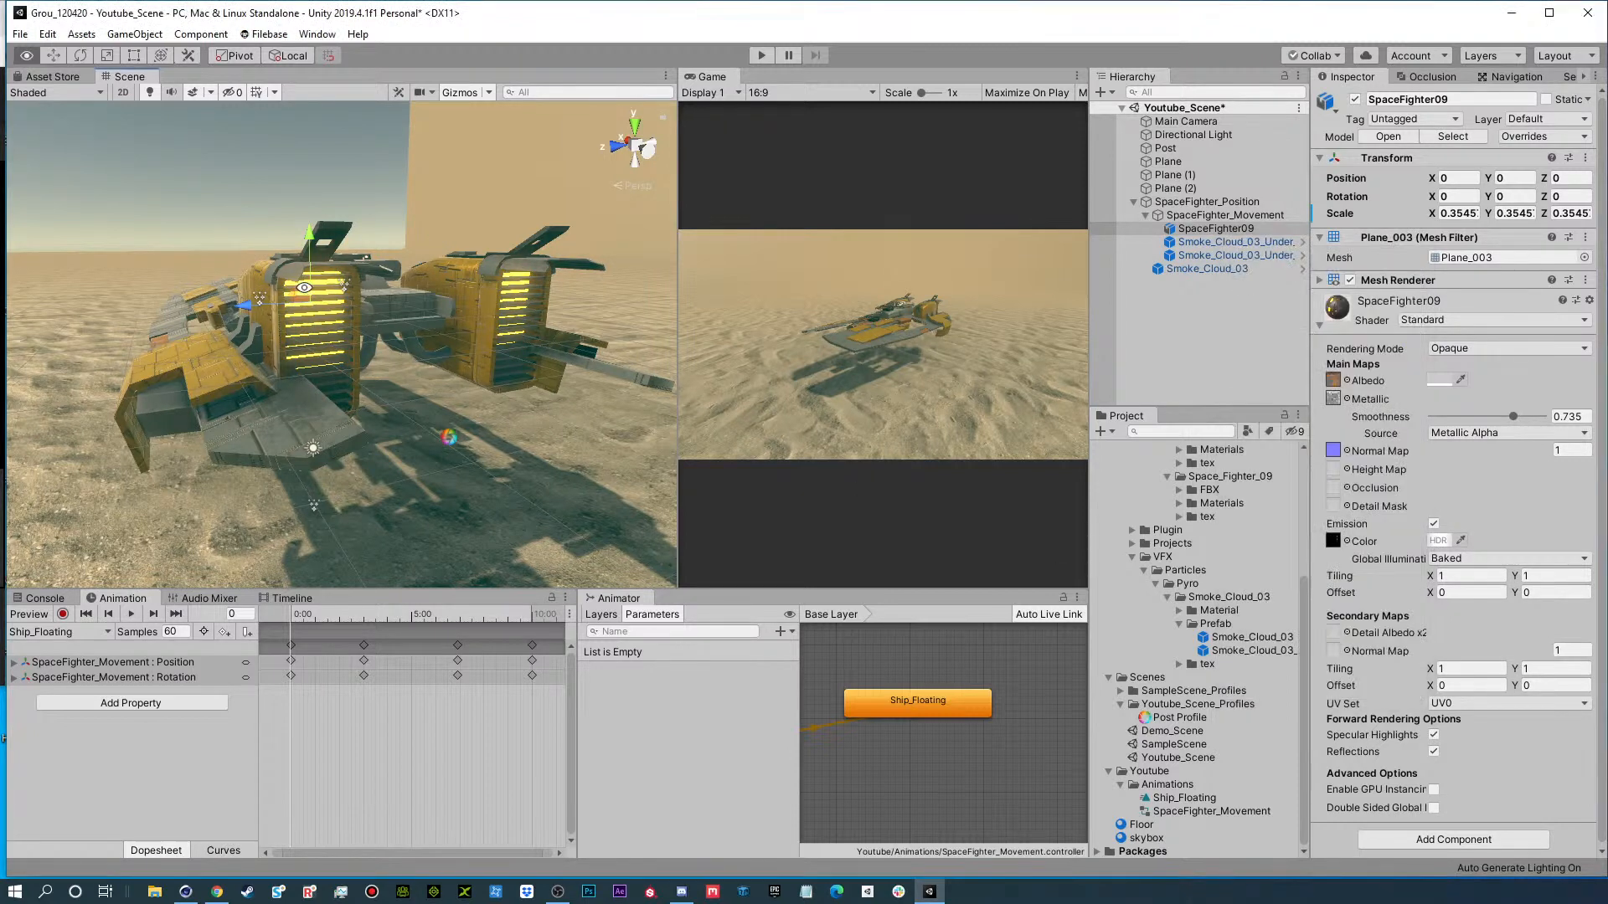
Increase the SpaceFighter09 emission color intensity by one further +1 step while viewing the engines from behind.
alt+drag(381, 312, 352, 339)
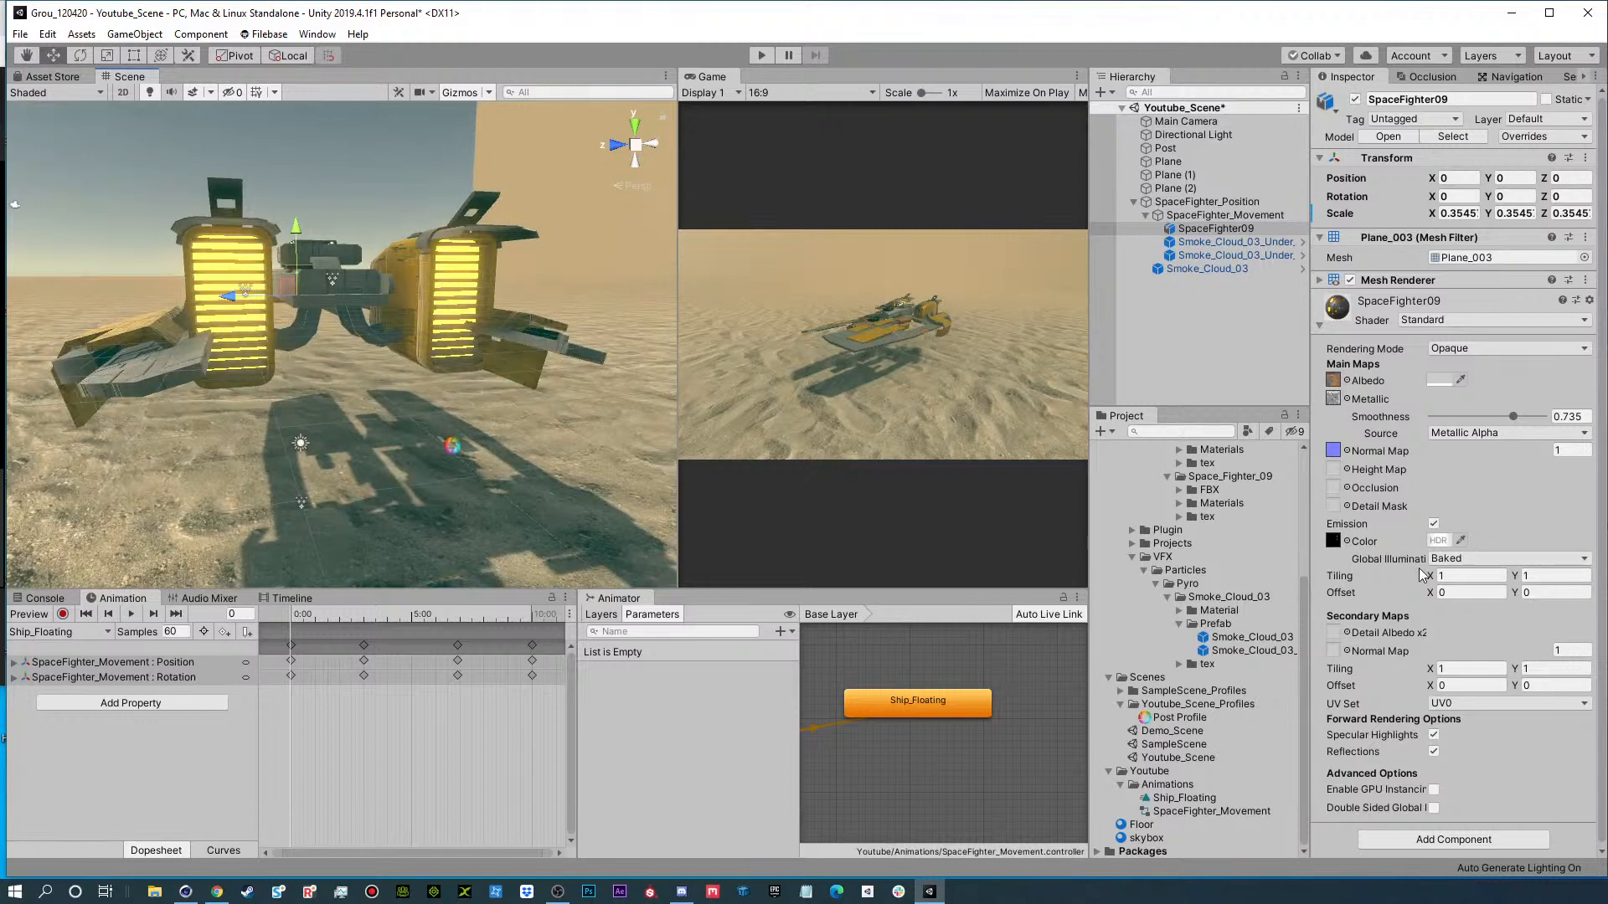
click(1439, 541)
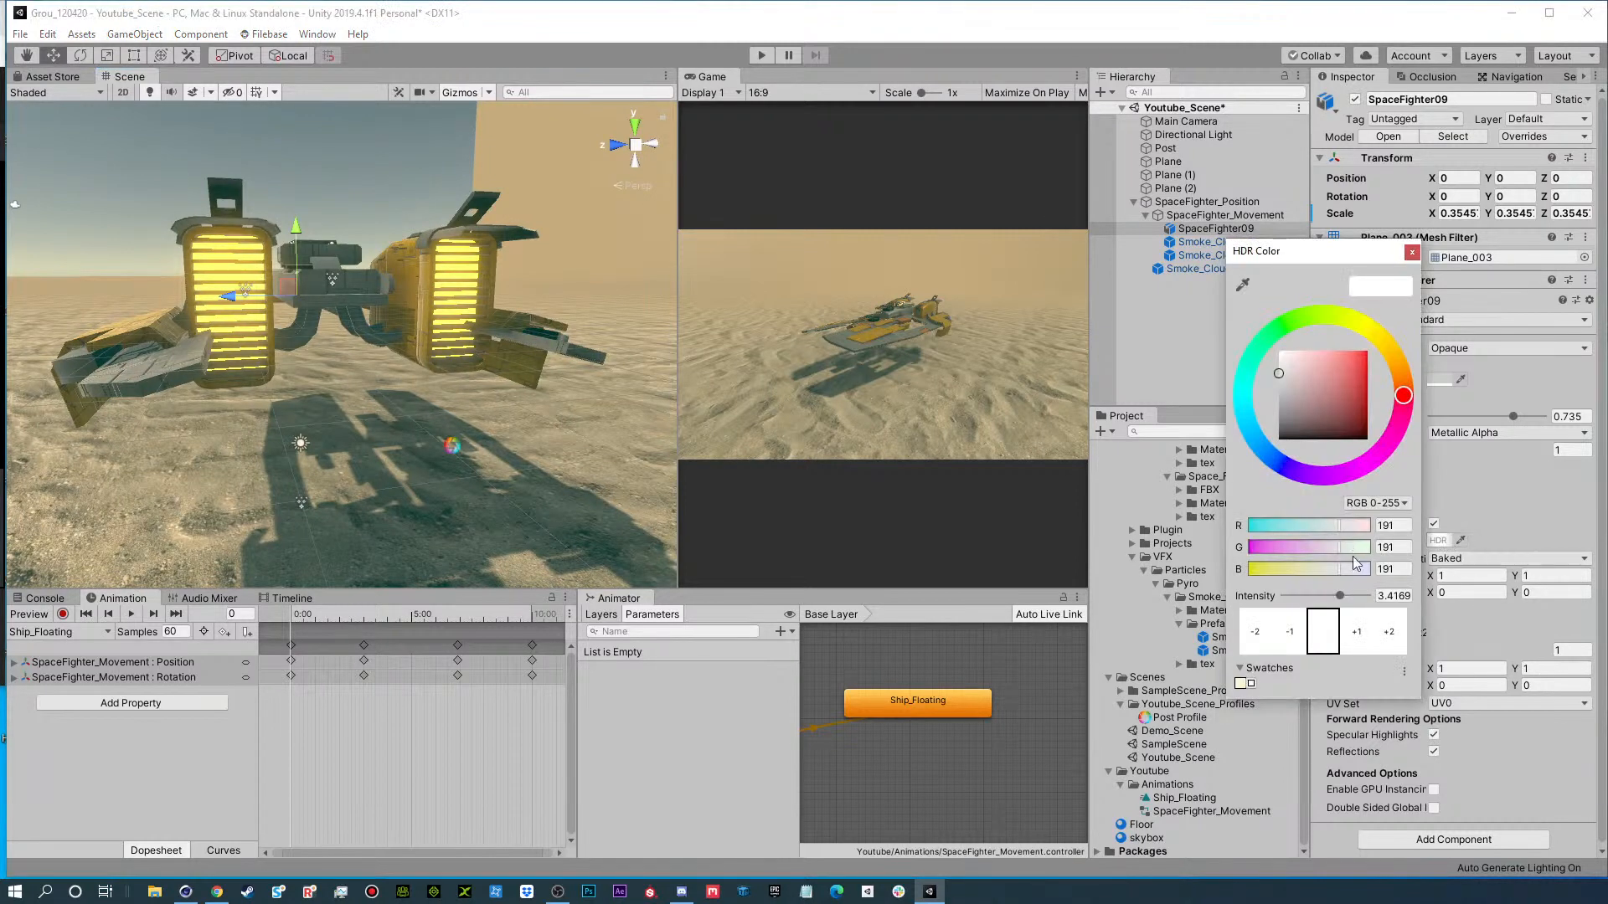
click(1358, 635)
alt+click(441, 326)
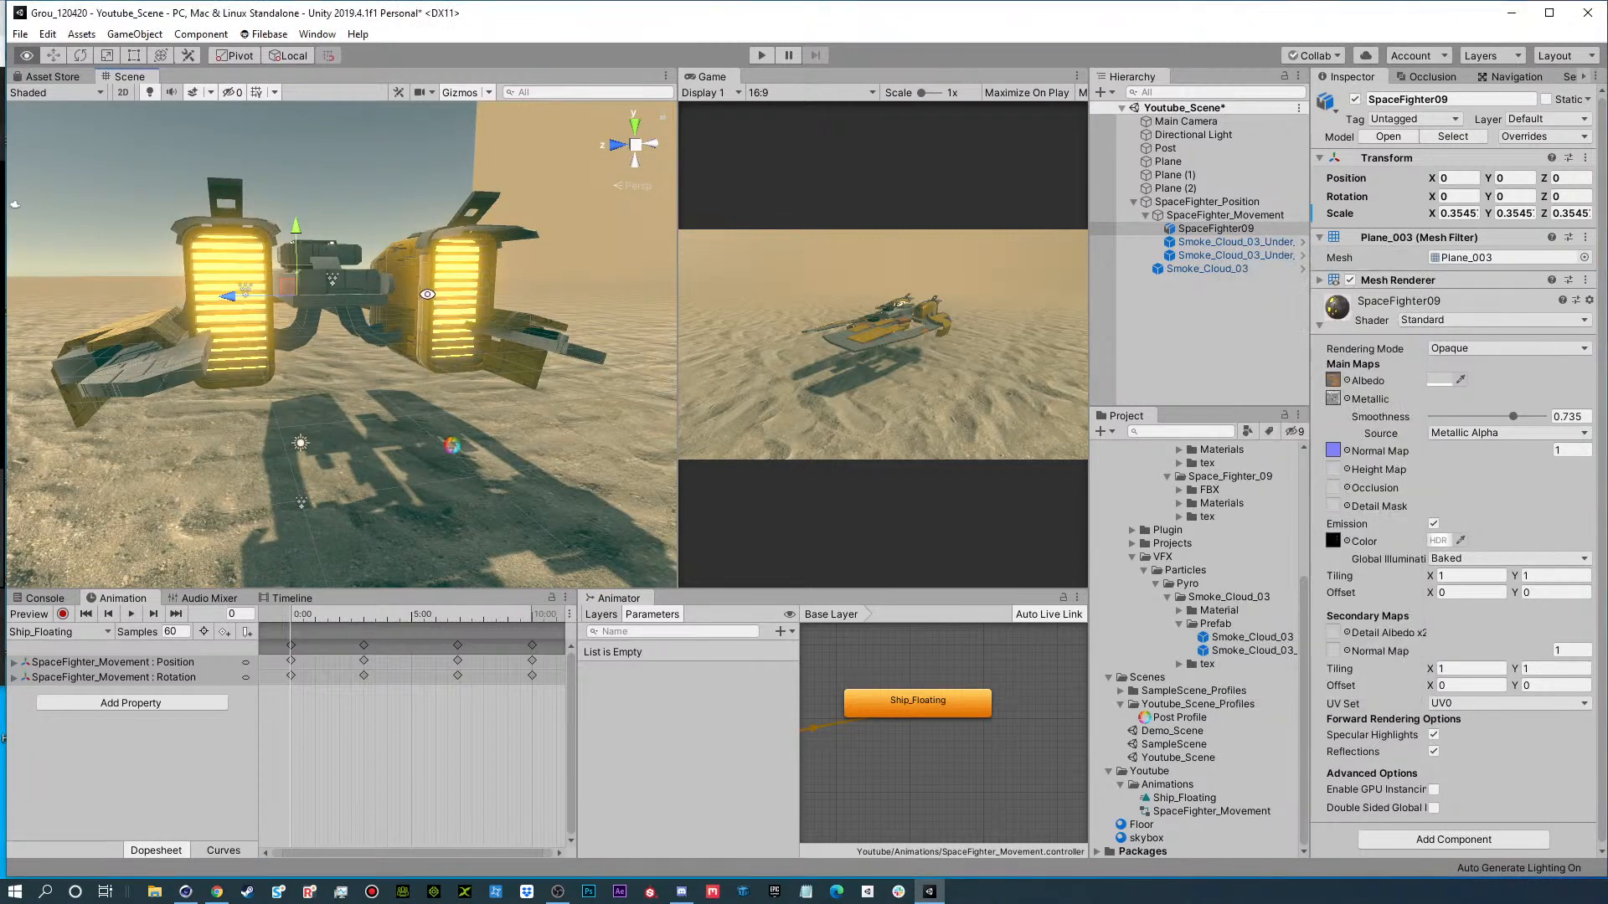
Set the Bloom intensity of the Post volume to 3.06, checking the glow on the ship's front.
alt+drag(427, 294, 1015, 365)
alt+drag(1122, 299, 1062, 270)
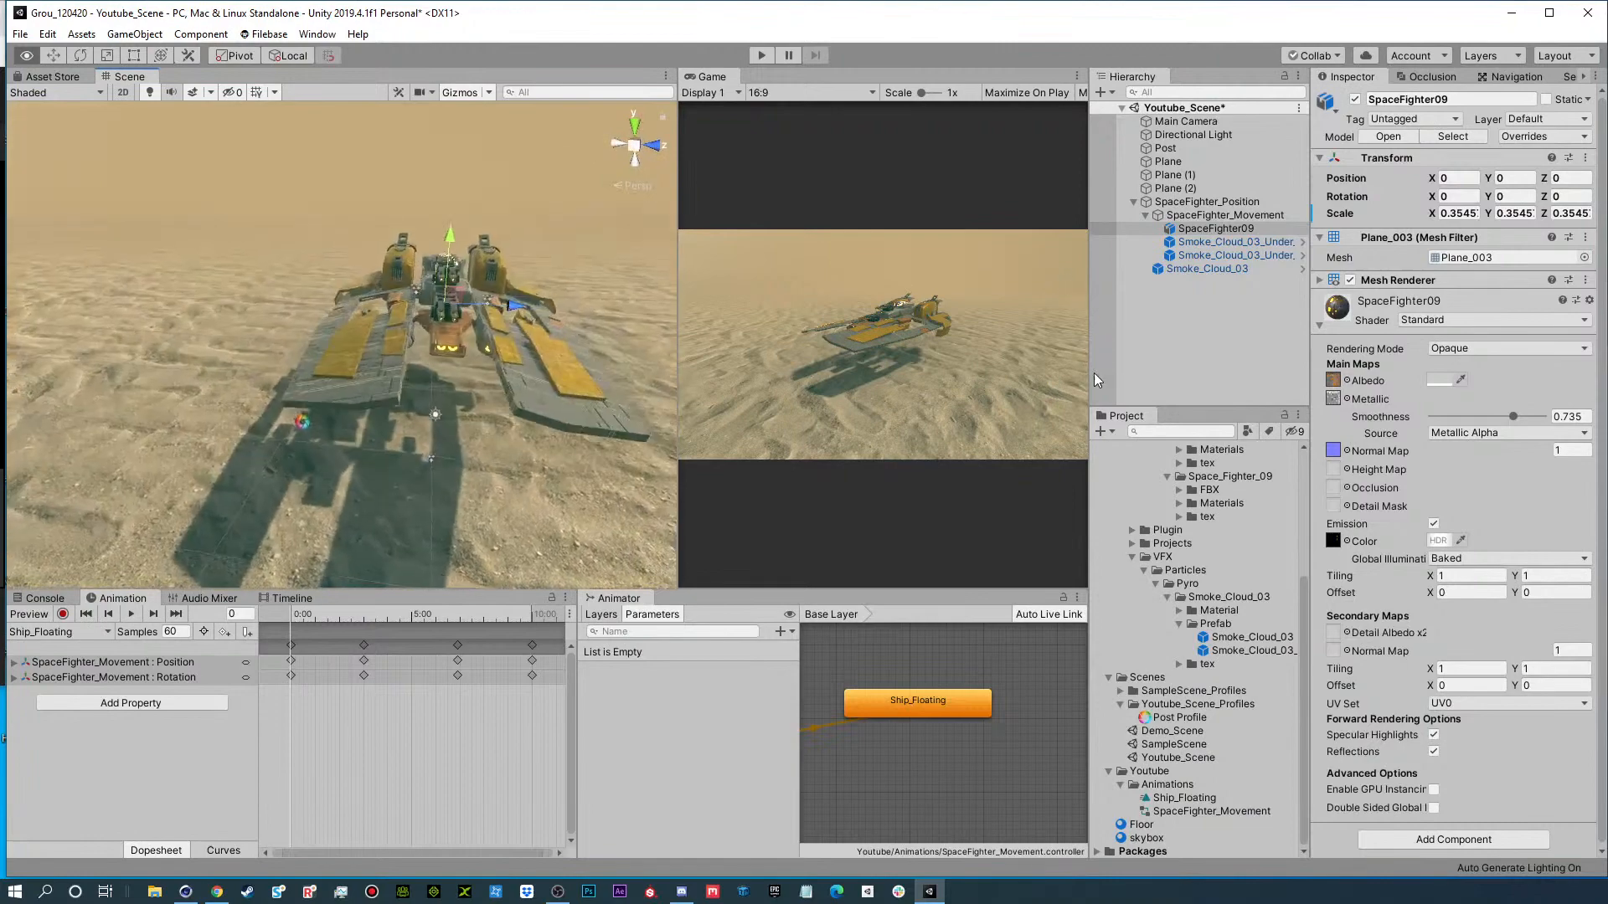
alt+drag(1094, 374, 947, 329)
mouse_move(1061, 315)
alt+mouse_down()
mouse_move(1083, 324)
mouse_move(1052, 334)
alt+mouse_up()
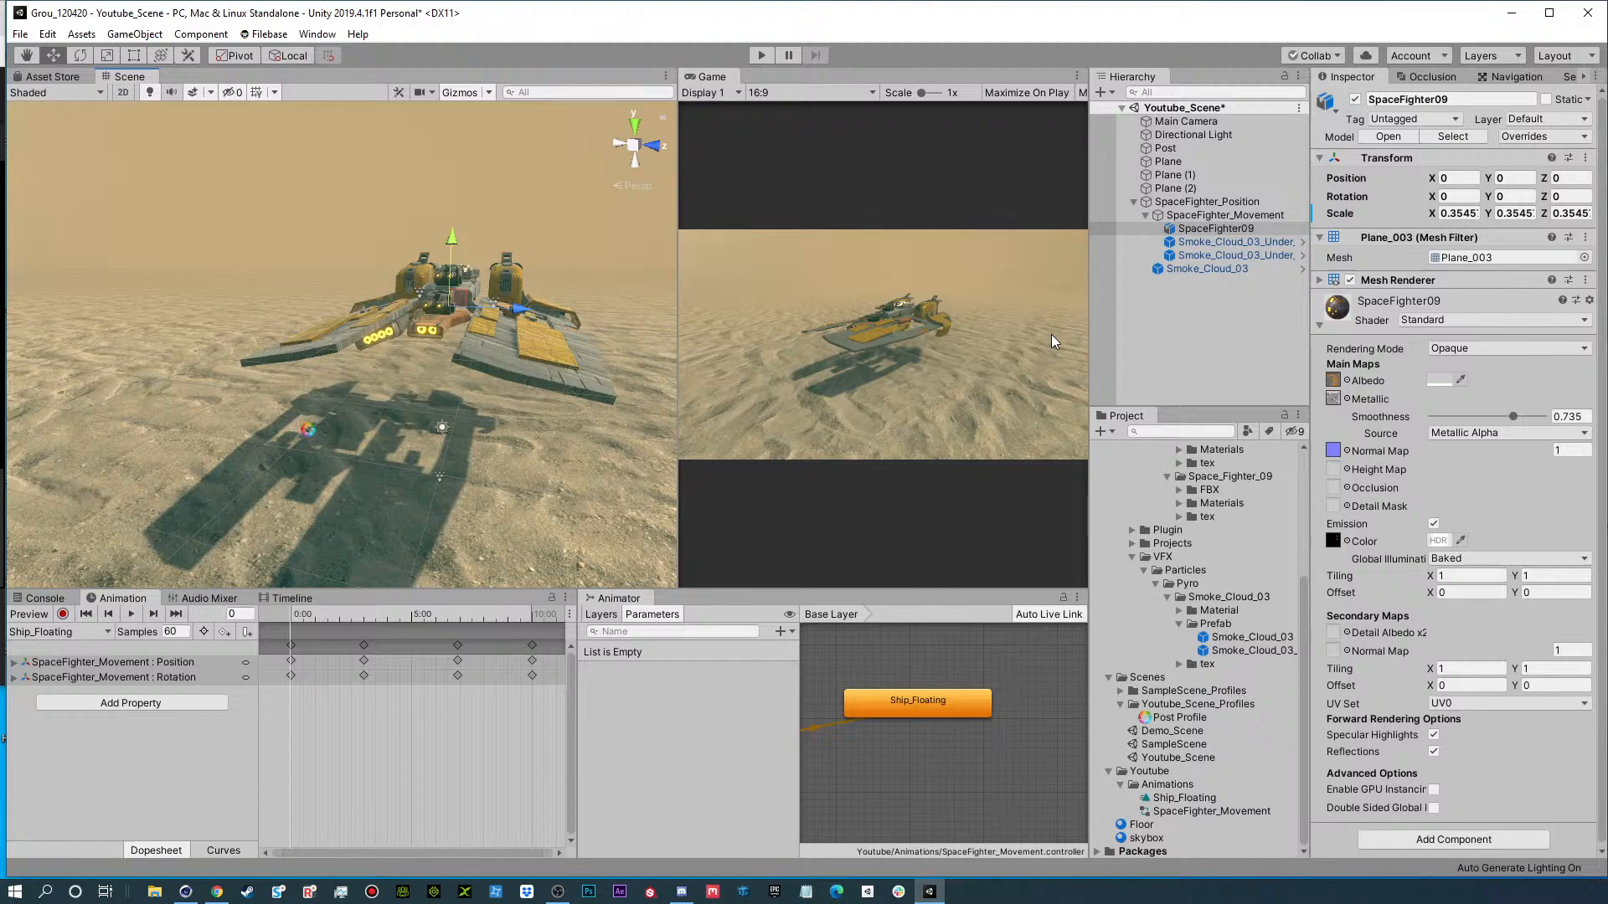
alt+drag(531, 329, 498, 310)
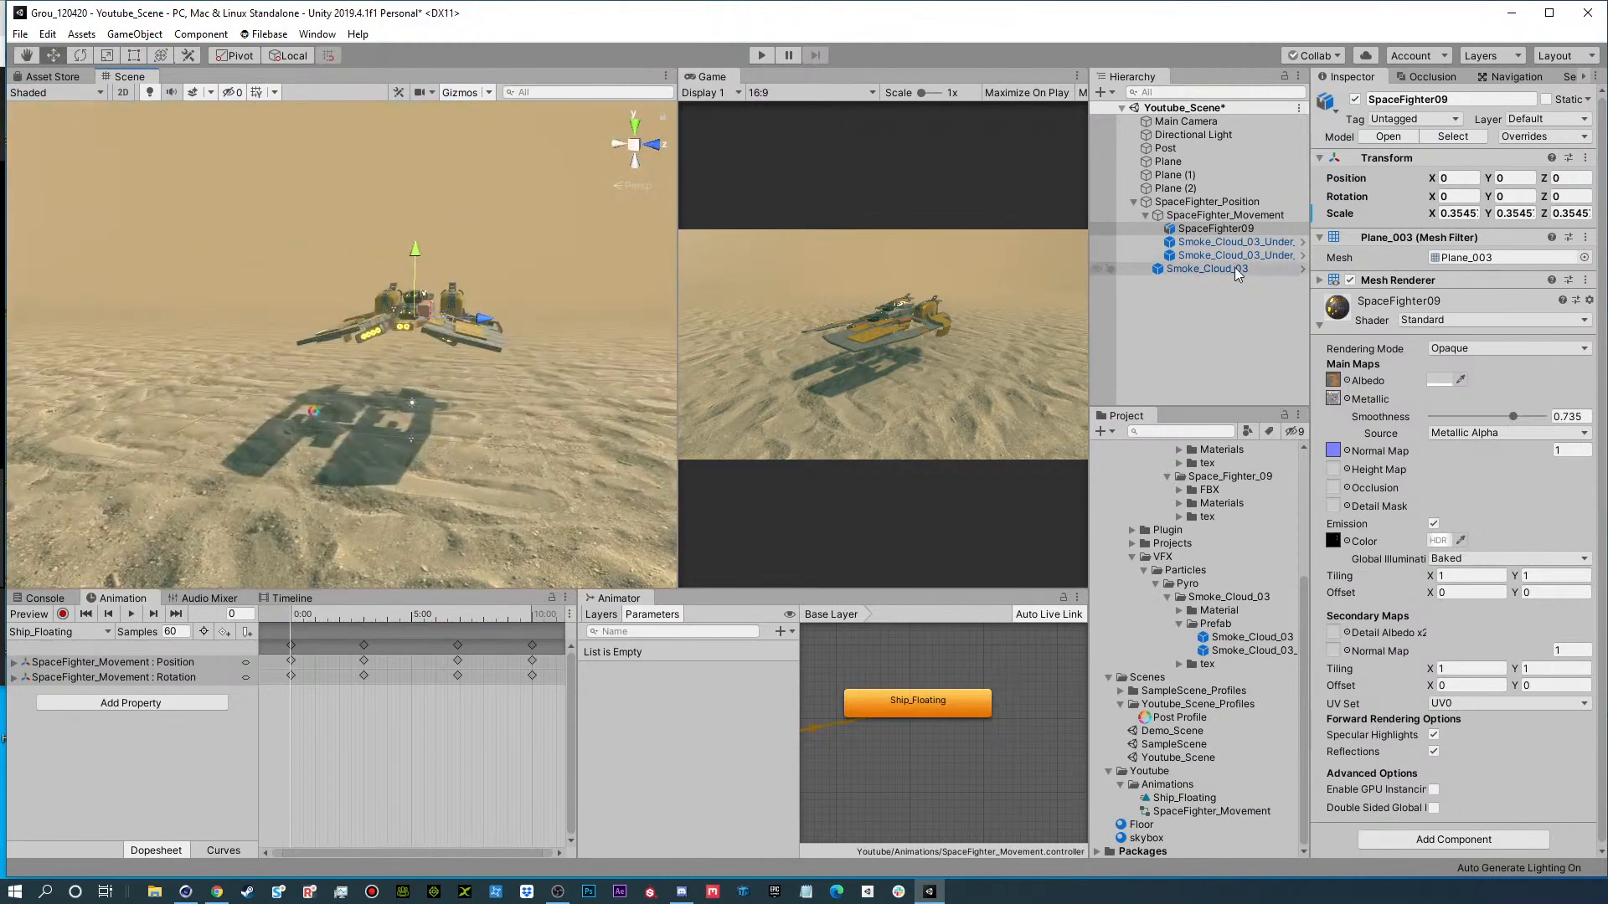
click(1187, 150)
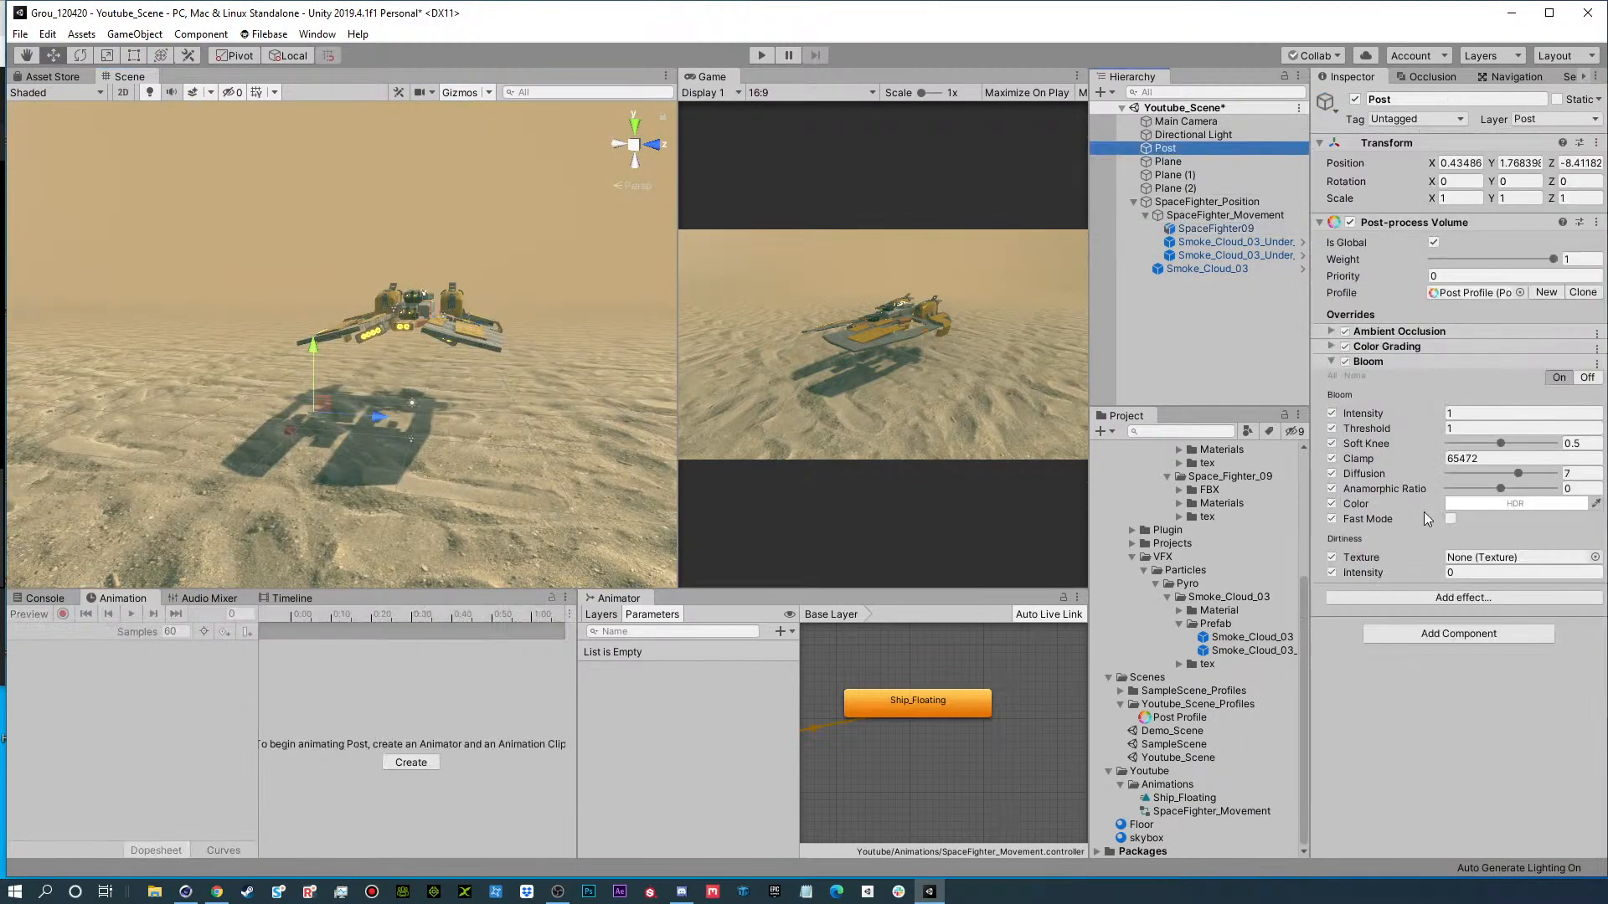
drag(1409, 413, 1428, 417)
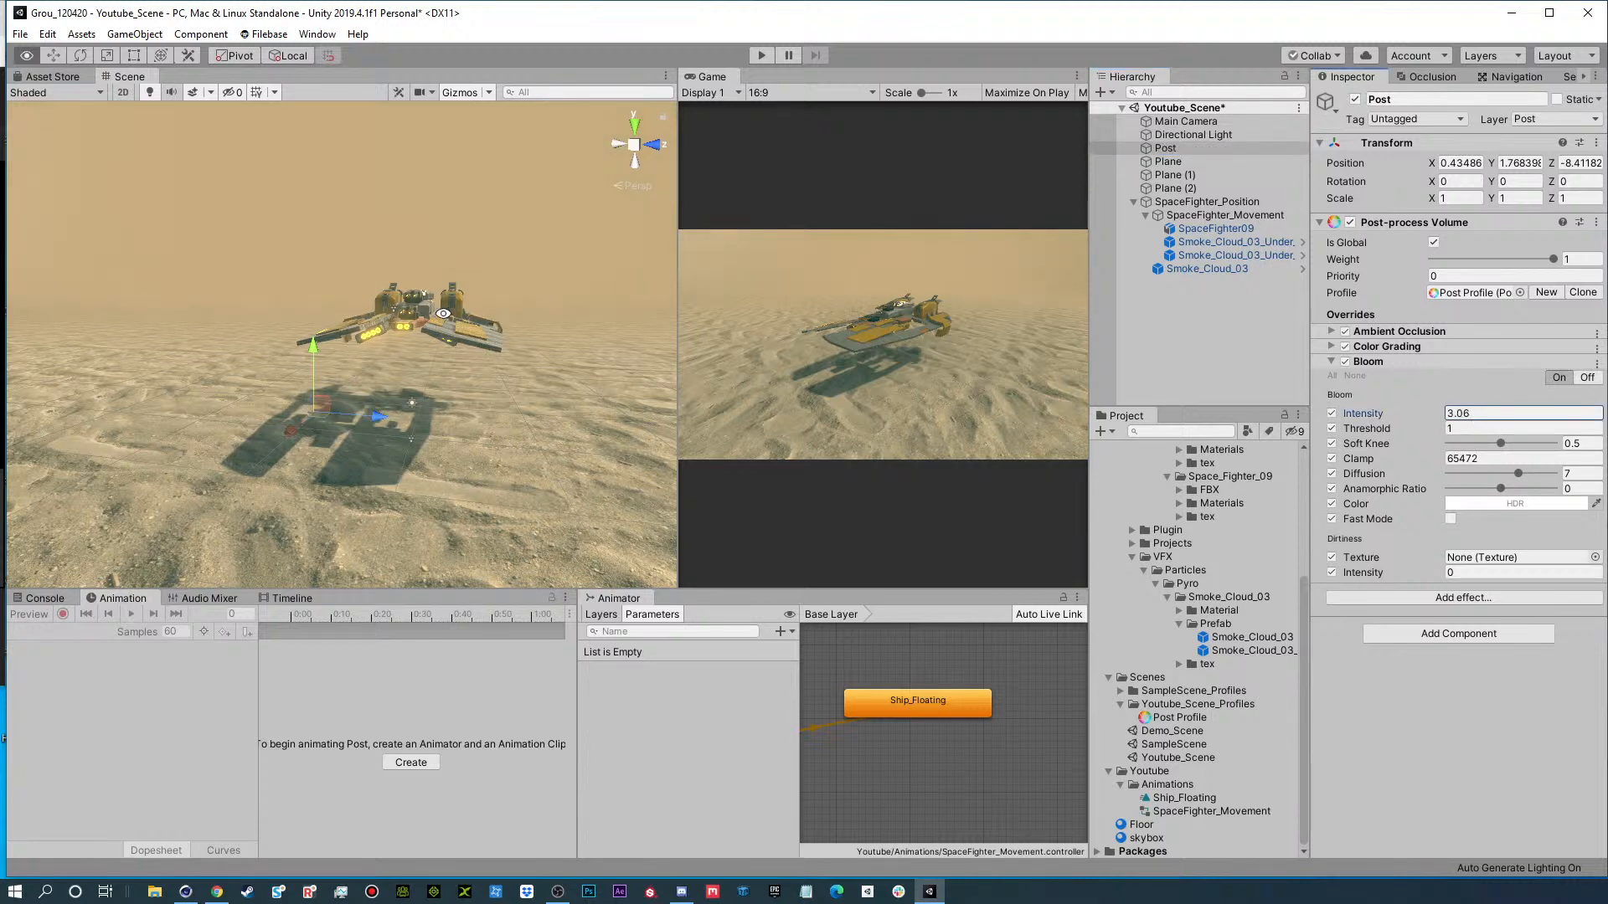
alt+drag(443, 313, 518, 335)
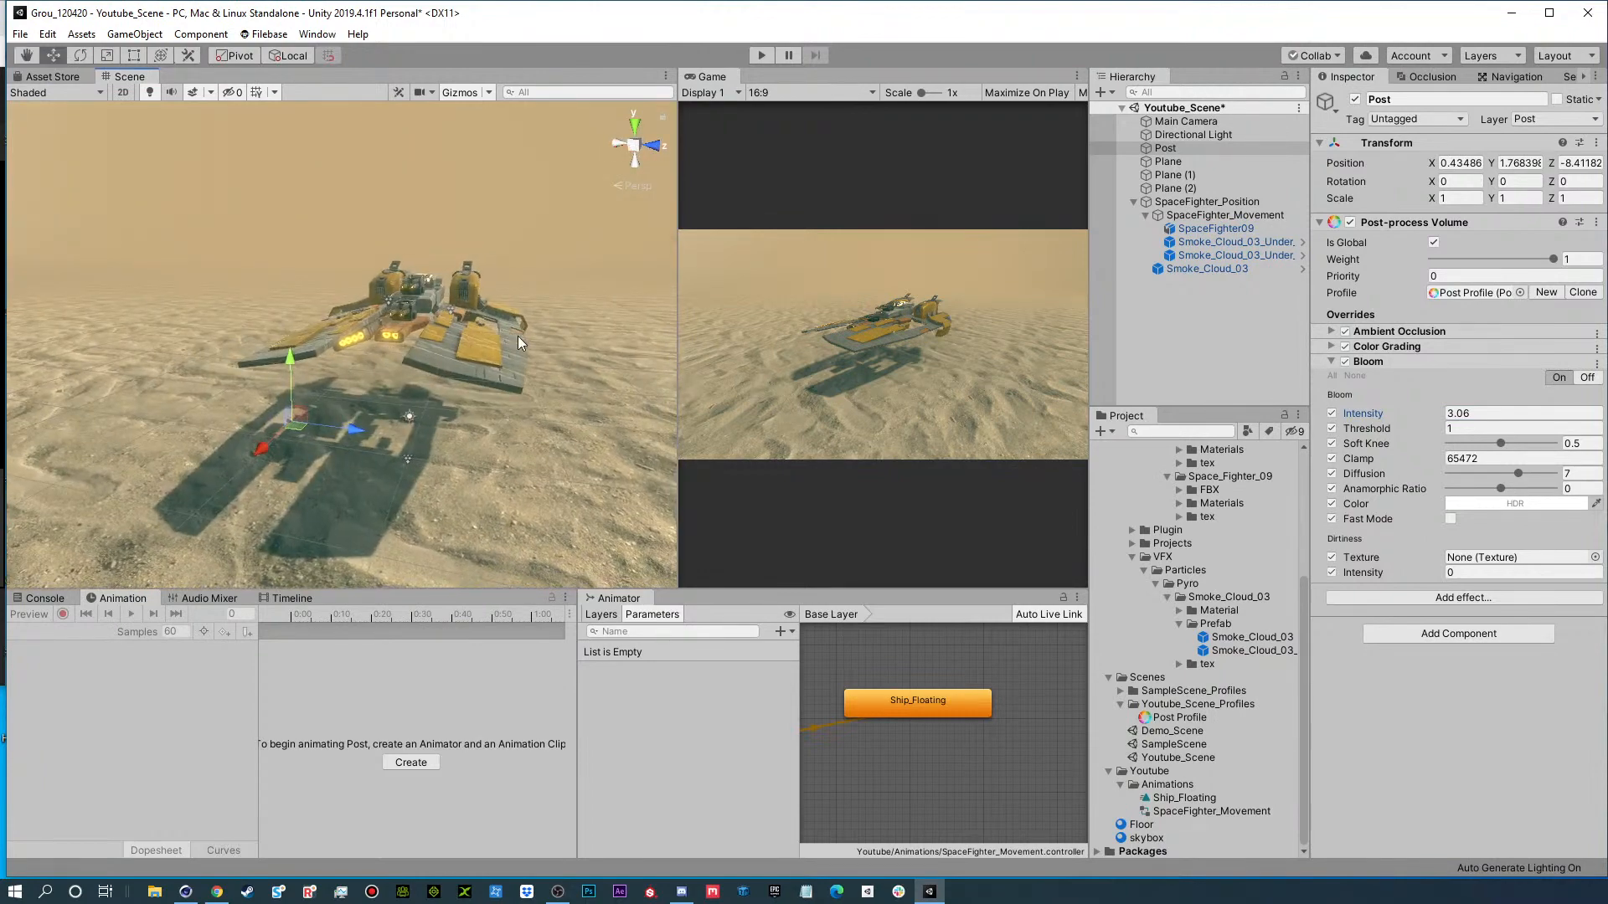
Play the scene and test the smoke by rotating SpaceFighter_Position about Y and moving it, and undo both transforms.
click(761, 55)
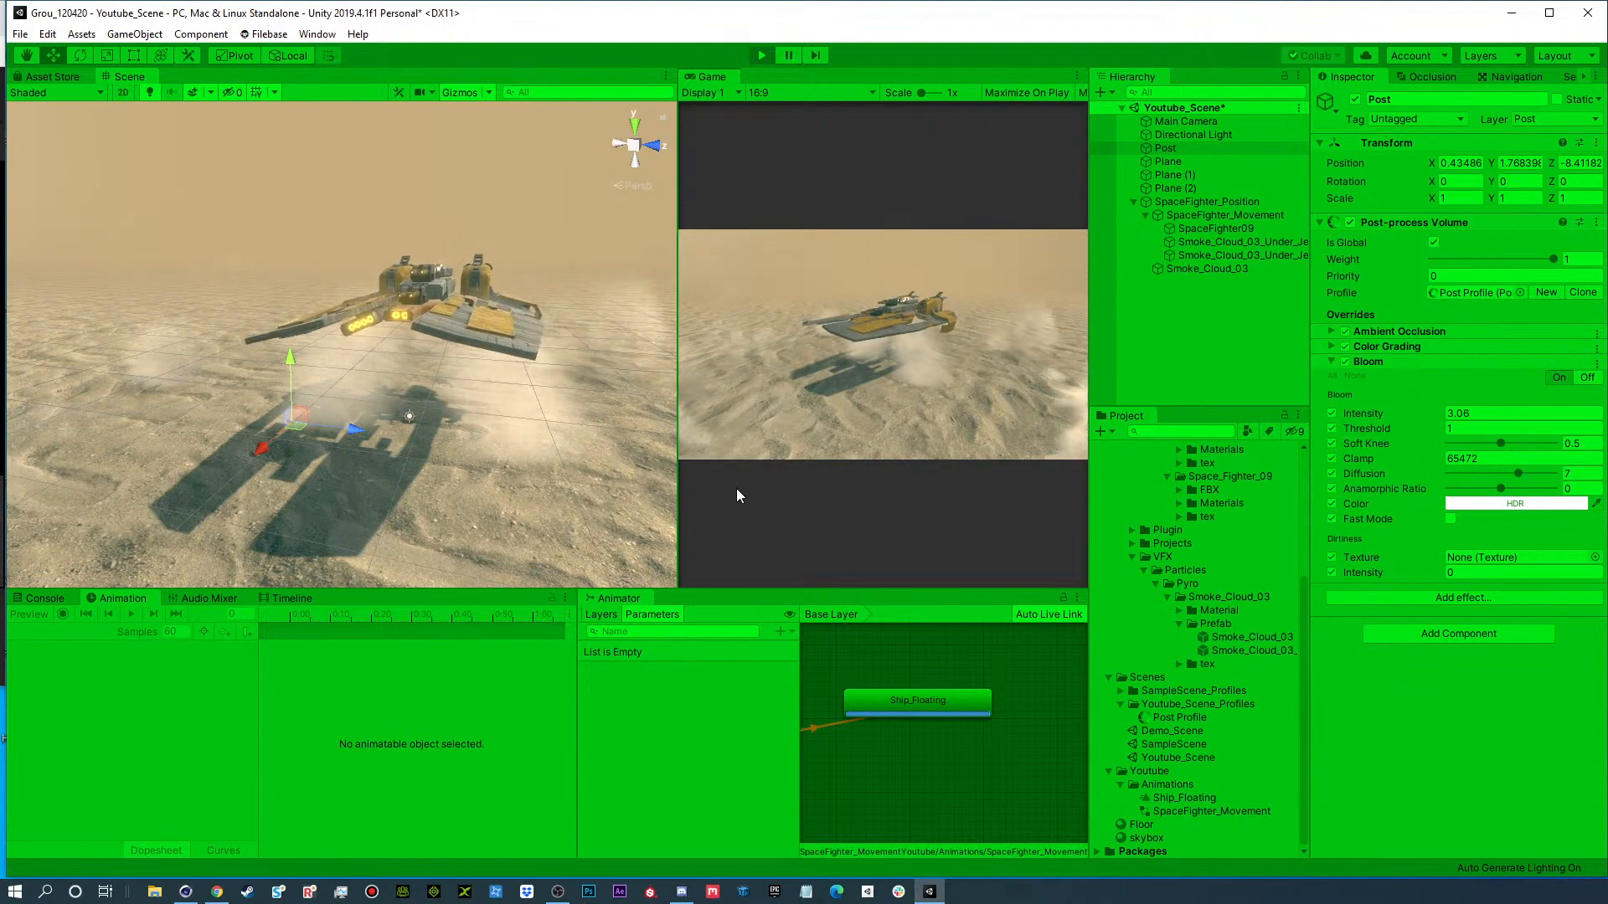
click(1191, 201)
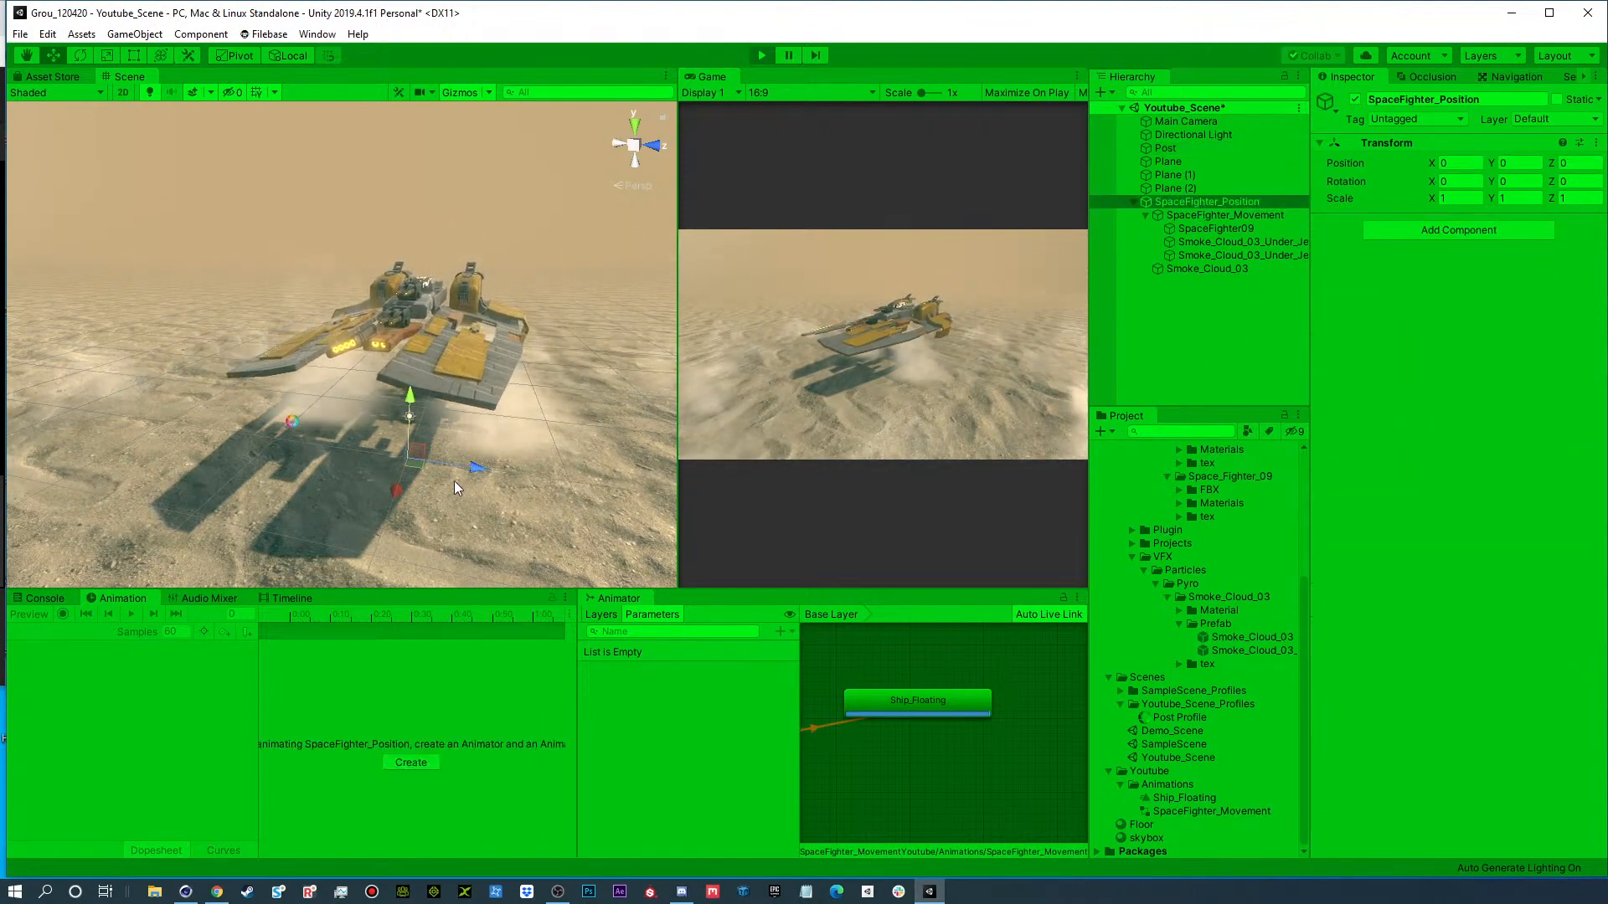
scroll(446, 472, down, 6)
alt+drag(449, 427, 201, 444)
key(e)
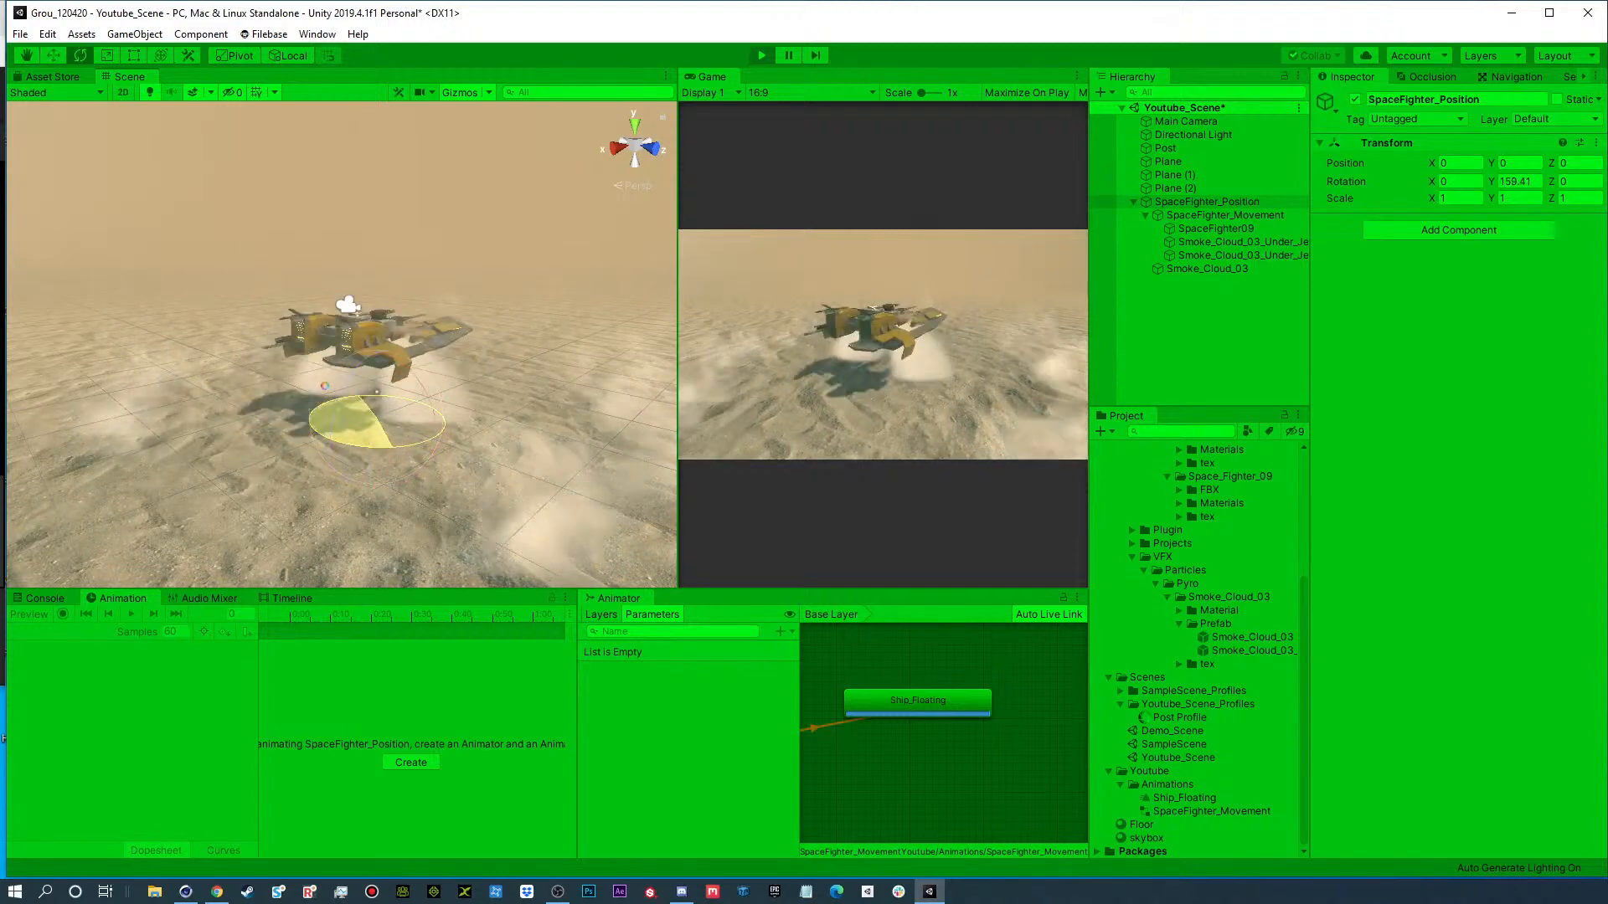
drag(17, 429, 221, 425)
key(q)
key(w)
alt+drag(326, 412, 65, 404)
key(ctrl+z)
key(ctrl+z)
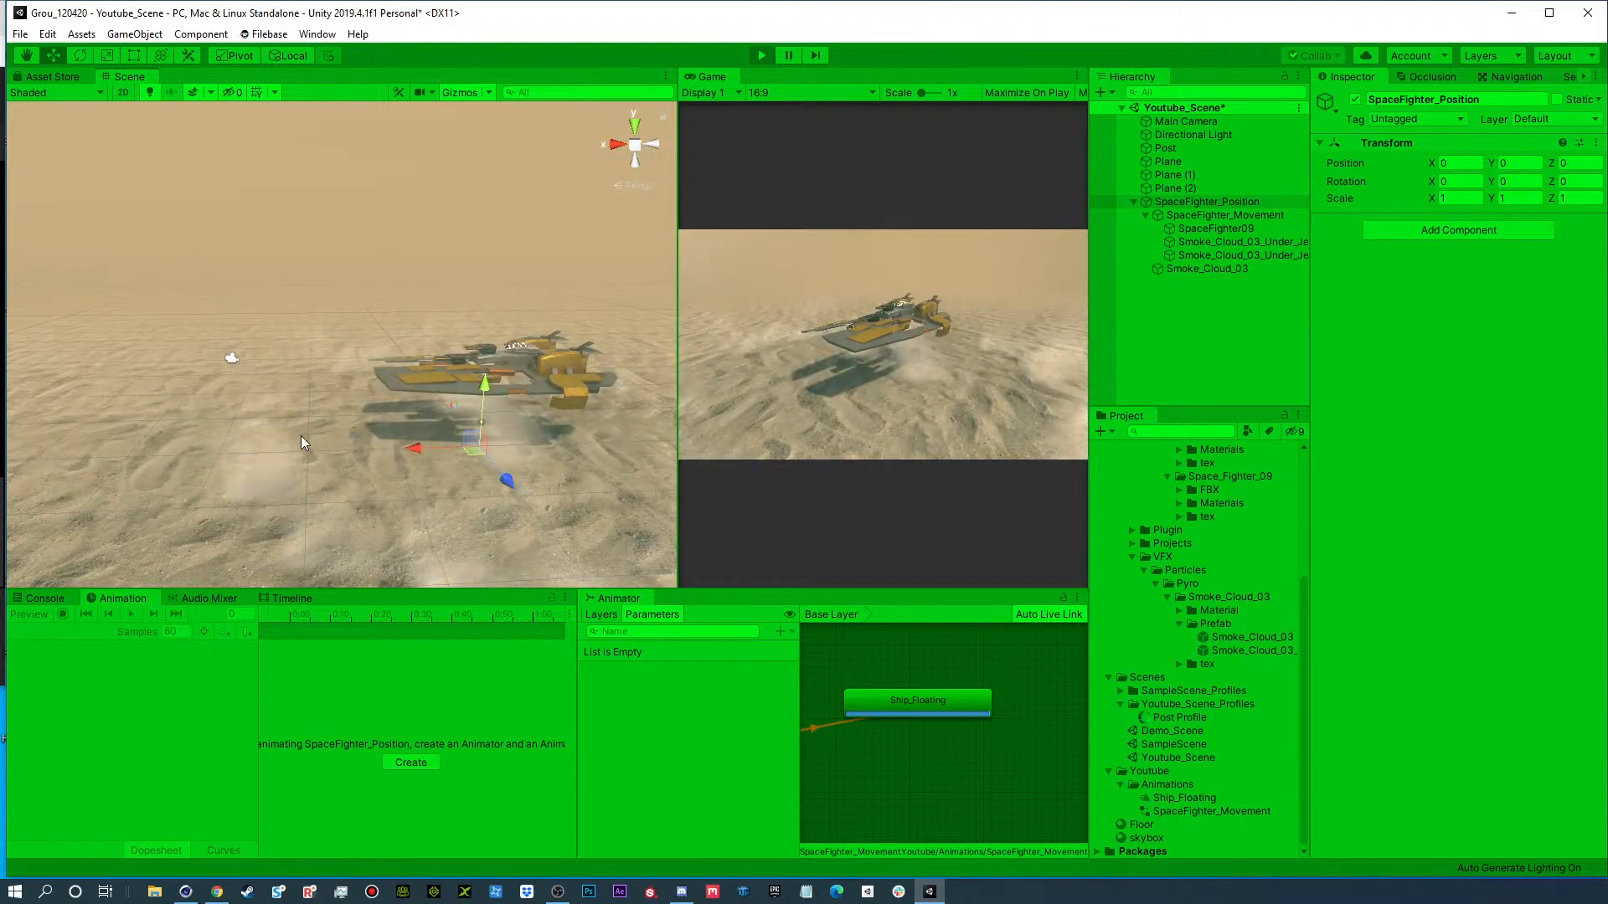
Examine the floating ship and its dust up close in the running scene.
alt+drag(299, 442, 399, 434)
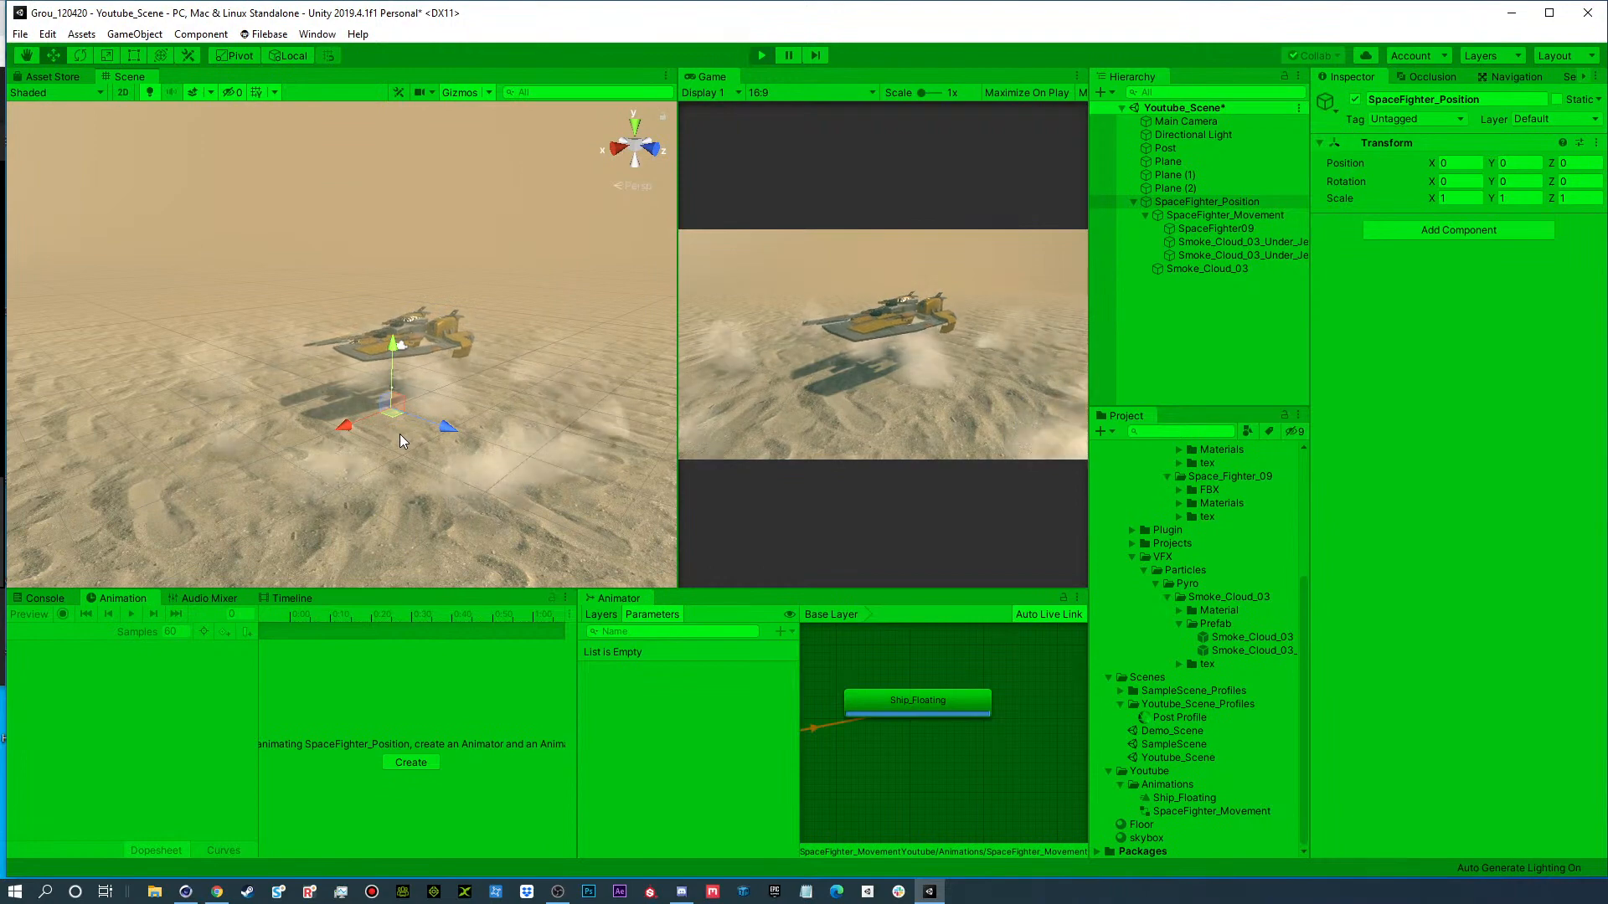
alt+right_drag(400, 433, 629, 366)
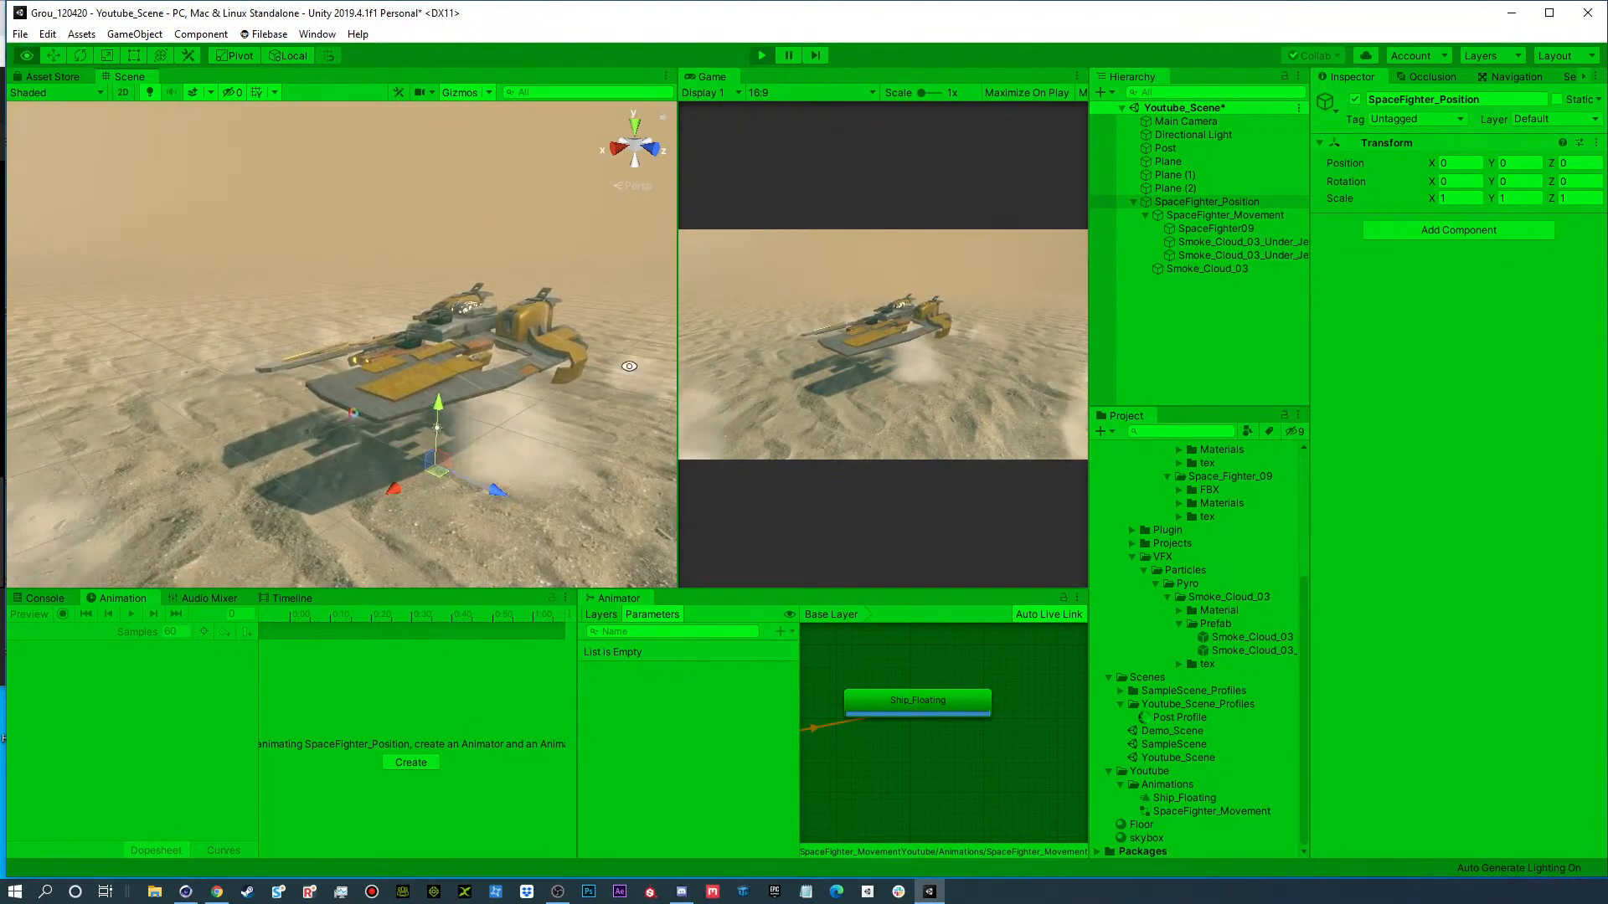
alt+drag(629, 366, 484, 397)
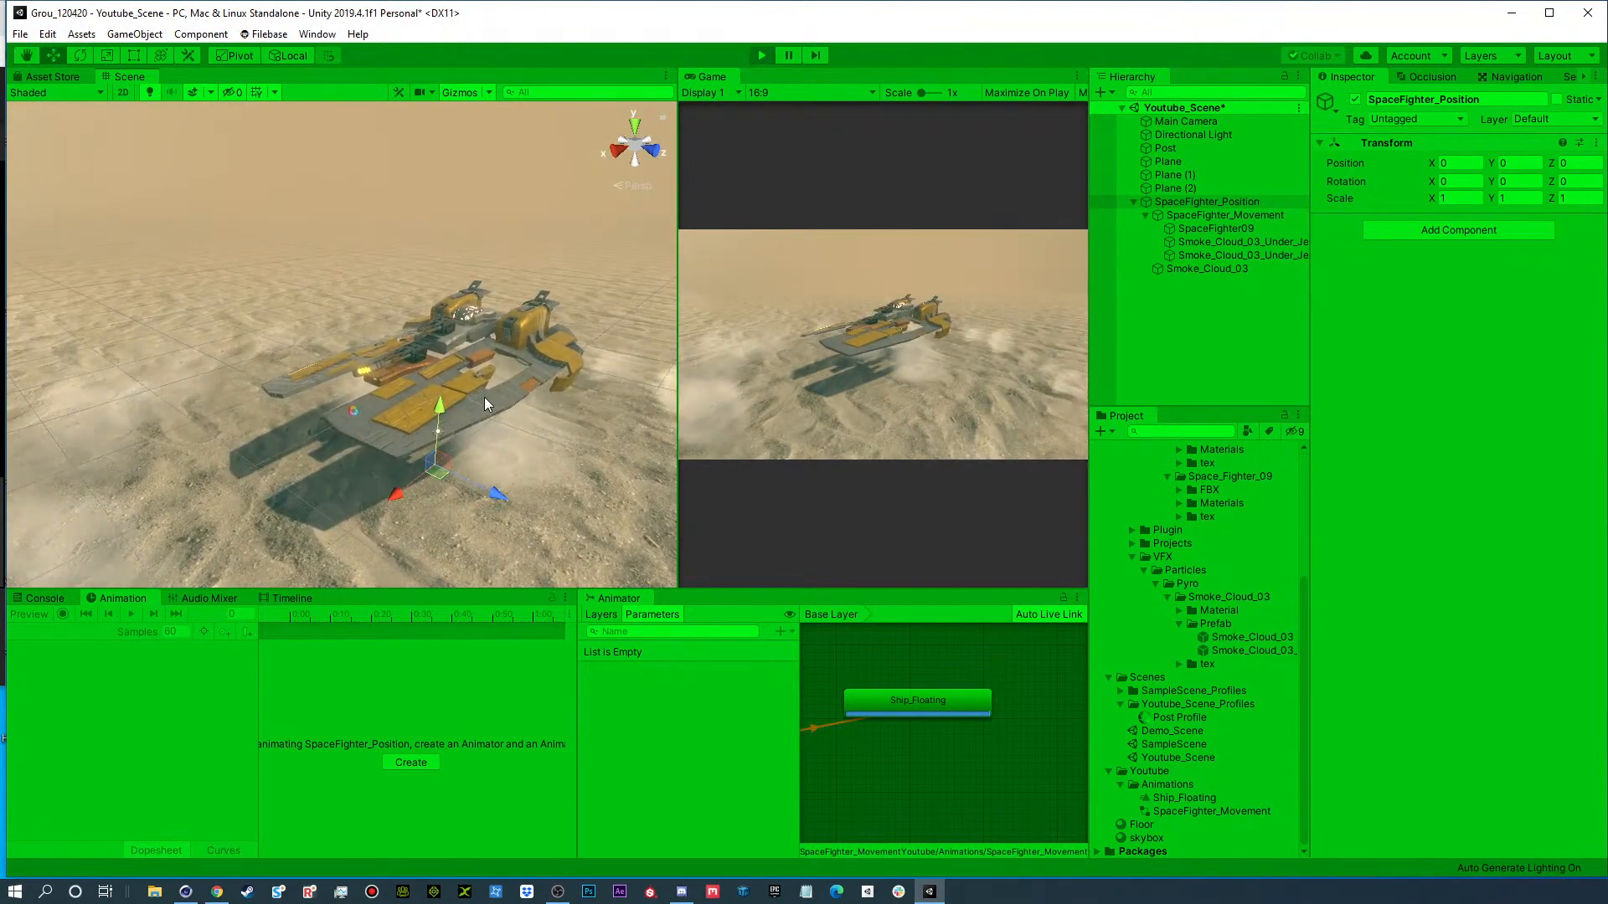